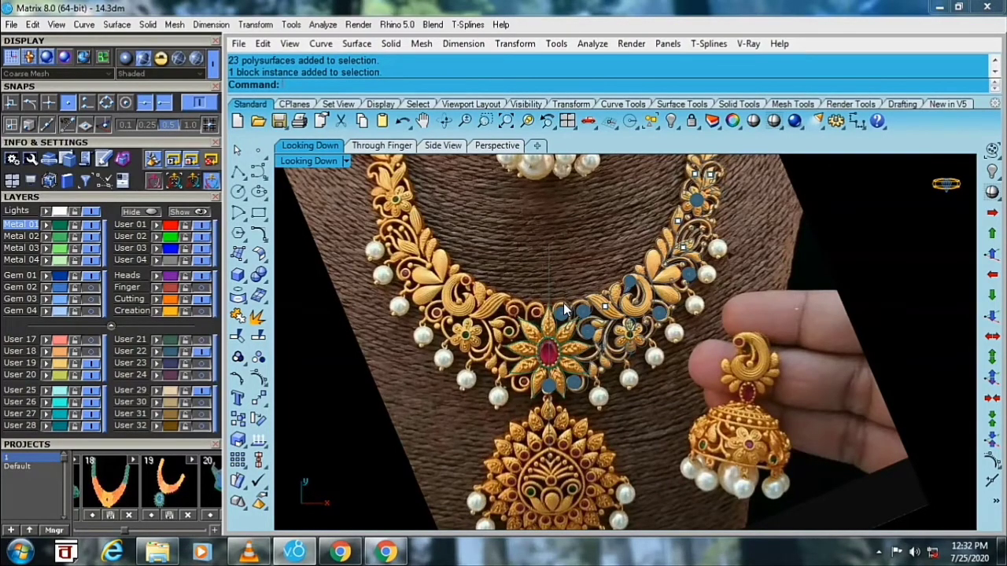
- Centre the view on the central flower and hide the reference necklace photo
scroll(548, 348, down, 1)
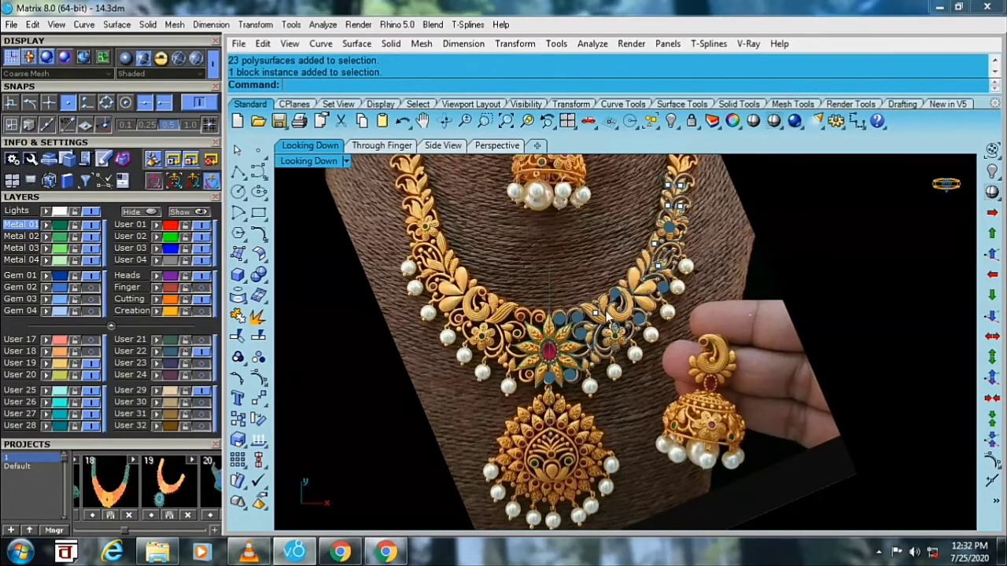
scroll(572, 346, up, 2)
scroll(588, 351, down, 1)
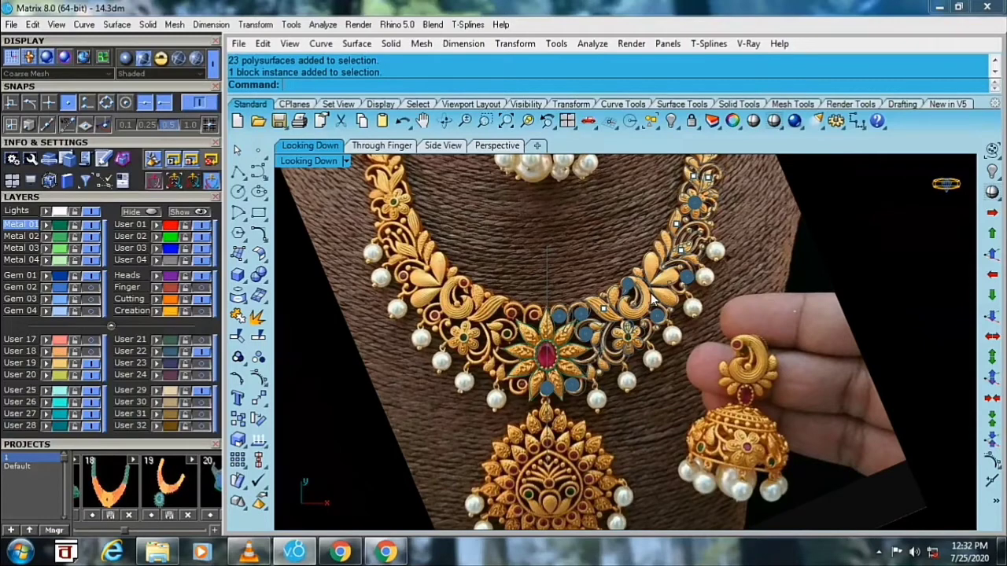
scroll(590, 318, up, 1)
scroll(527, 338, up, 1)
scroll(527, 339, down, 1)
scroll(498, 378, up, 1)
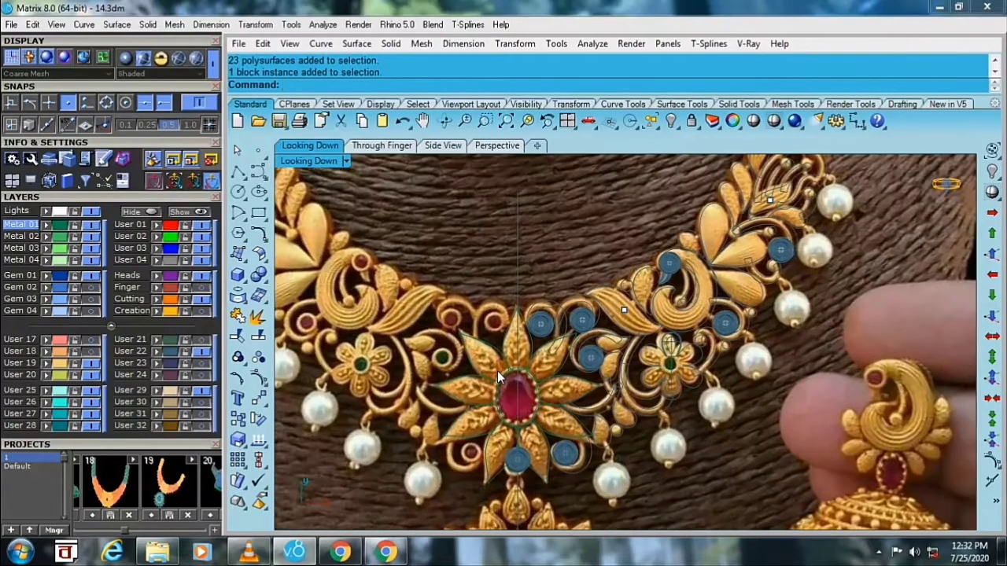
mouse_move(497, 378)
right_down()
mouse_move(523, 346)
mouse_move(472, 354)
mouse_move(539, 325)
mouse_move(607, 250)
right_up()
click(93, 214)
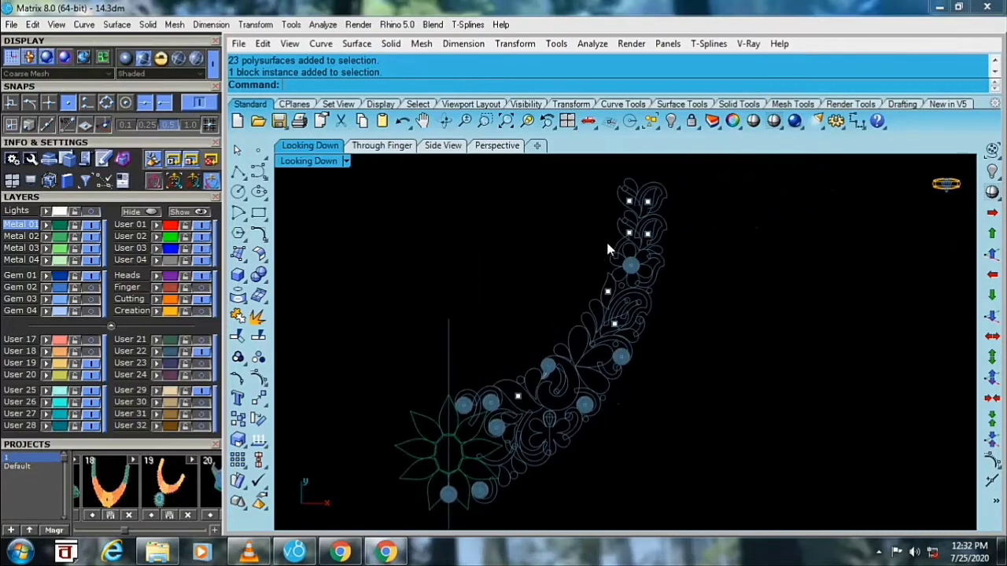
- Select one petal of the central flower and switch to the Perspective view
scroll(626, 257, up, 1)
scroll(633, 252, up, 1)
click(682, 250)
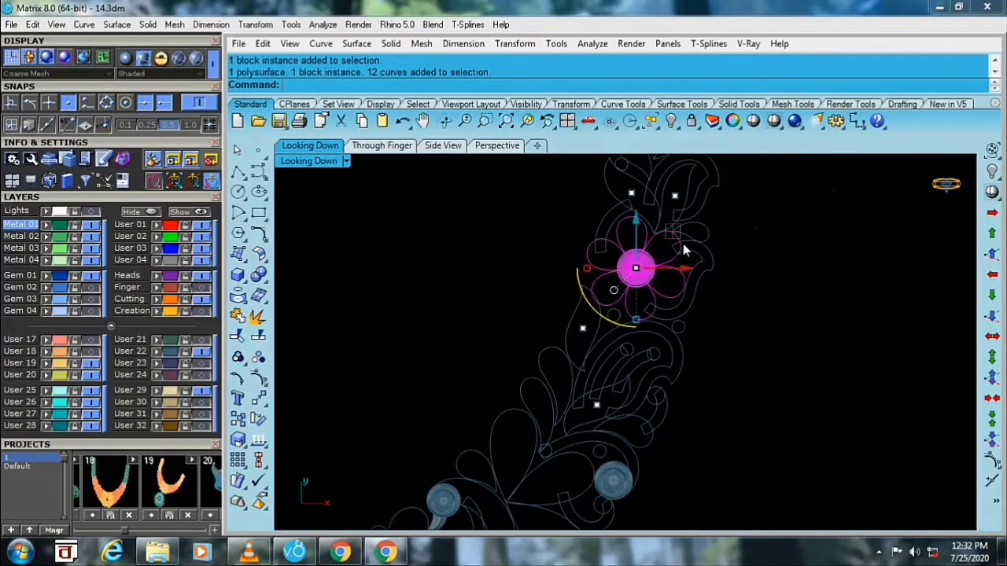
scroll(683, 250, down, 2)
right_drag(676, 259, 551, 354)
scroll(529, 365, up, 2)
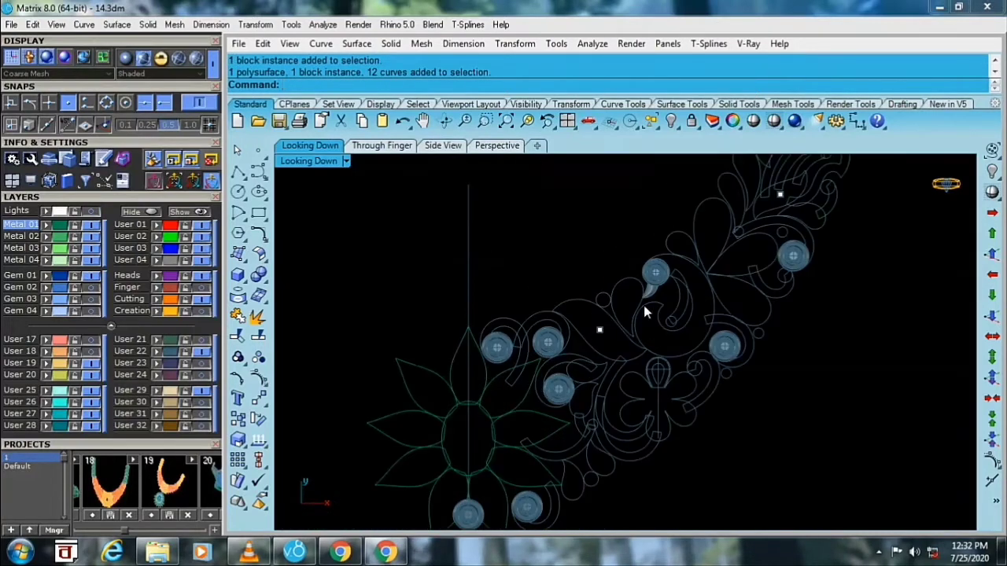
scroll(546, 418, down, 2)
right_drag(546, 419, 584, 382)
scroll(567, 329, up, 2)
click(563, 331)
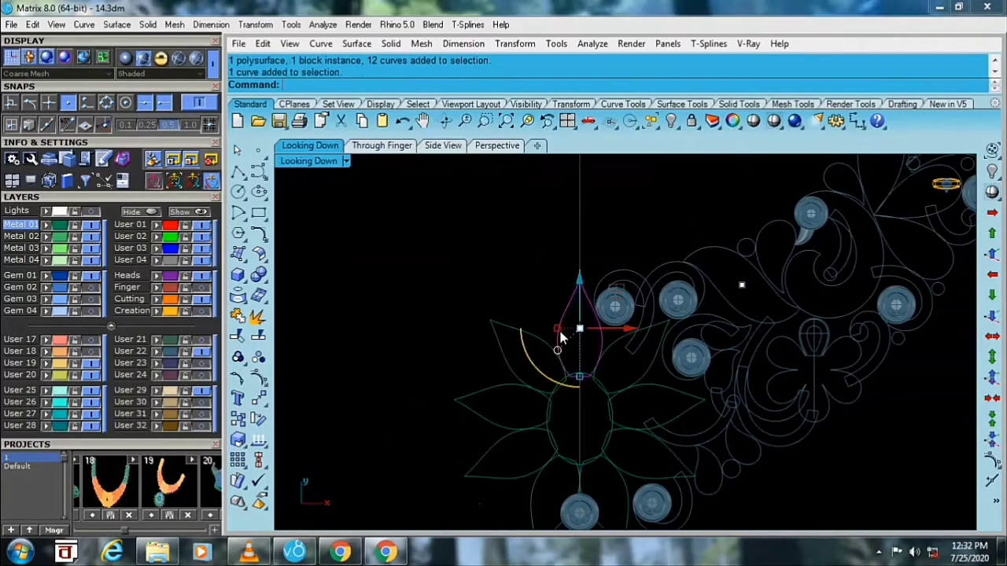
click(320, 166)
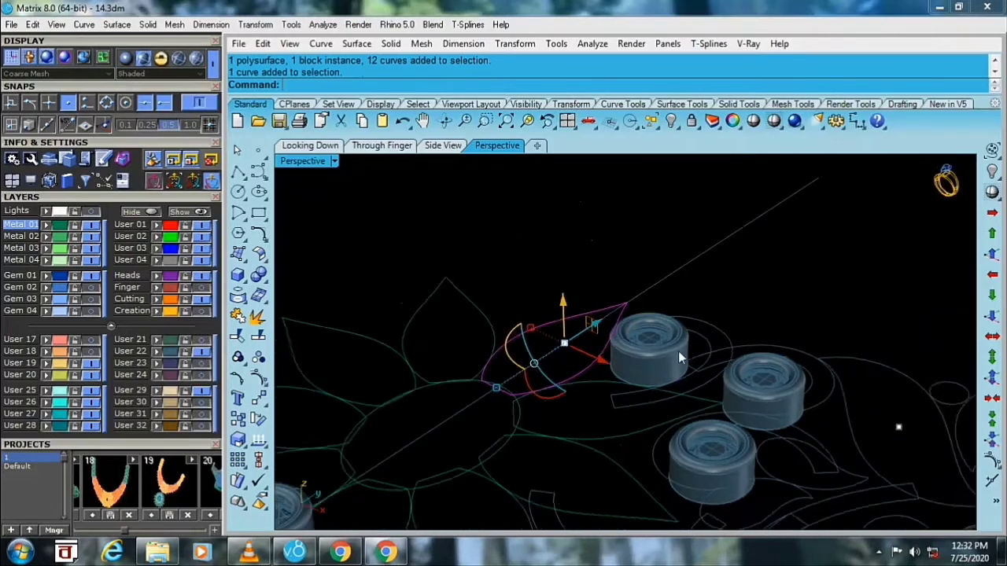
- Ungroup the selected petal curves
scroll(536, 387, up, 2)
click(601, 375)
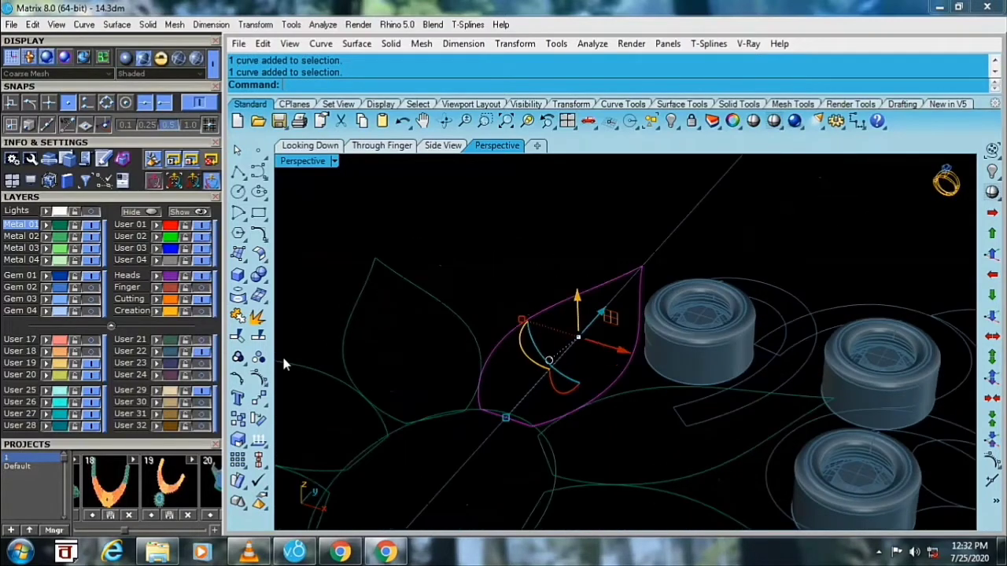
right_click(258, 356)
scroll(637, 356, up, 3)
- Explode the petal outline into three separate curve segments and select the bottom one
click(636, 356)
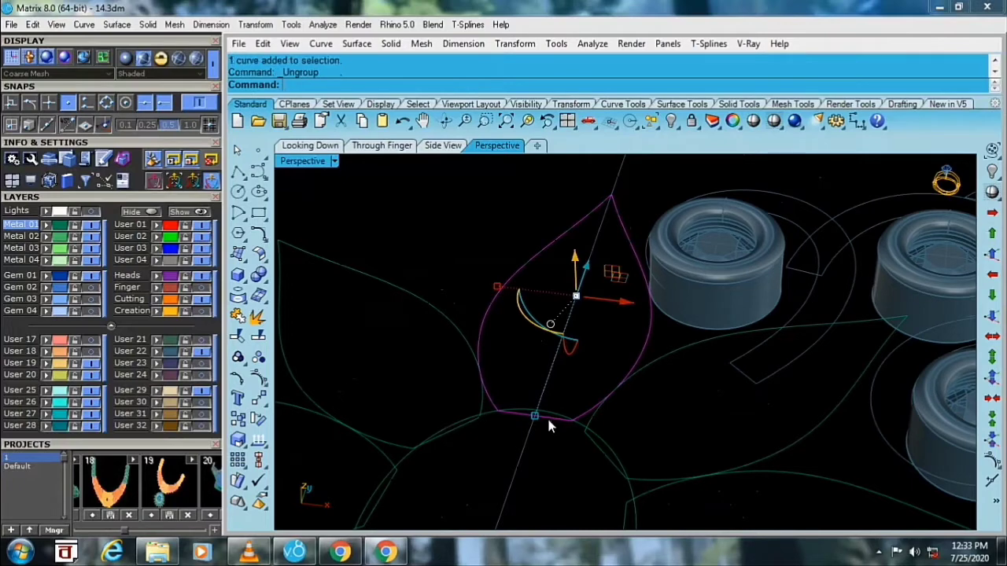
click(258, 336)
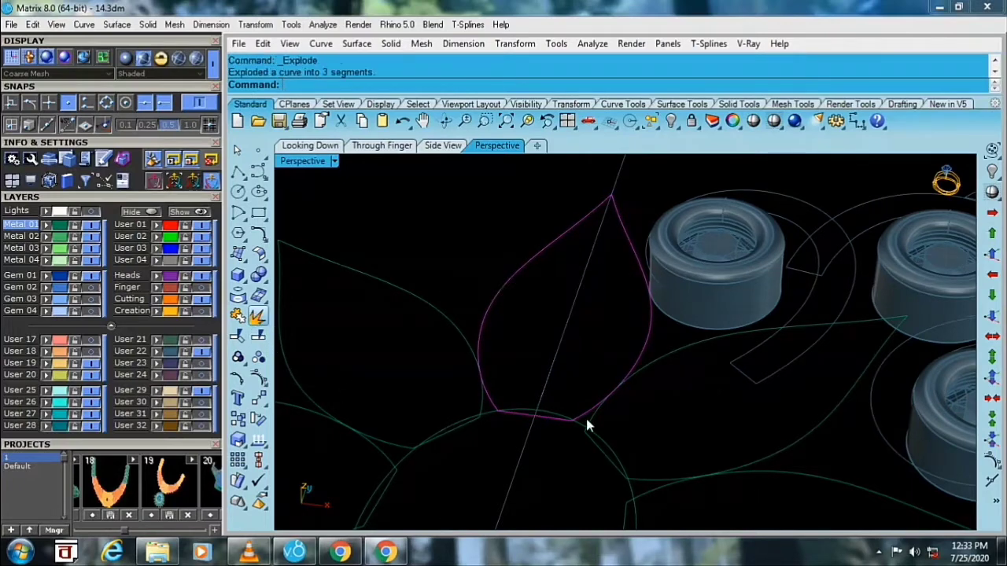
click(551, 421)
scroll(562, 422, up, 5)
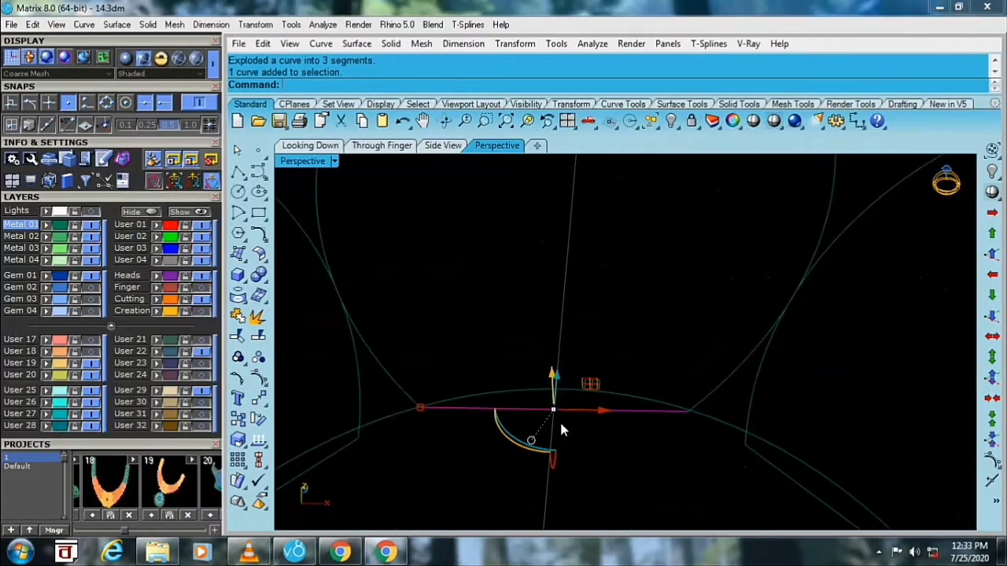
- Rebuild the petal's straight bottom segment to 5 control points at degree 3
text(Rebuild)
key(Return)
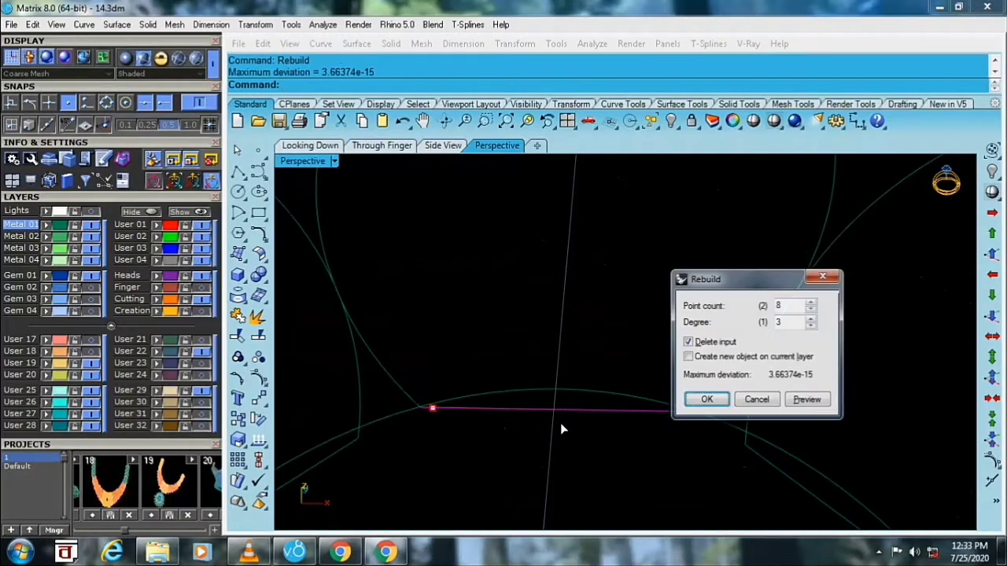
double_click(779, 305)
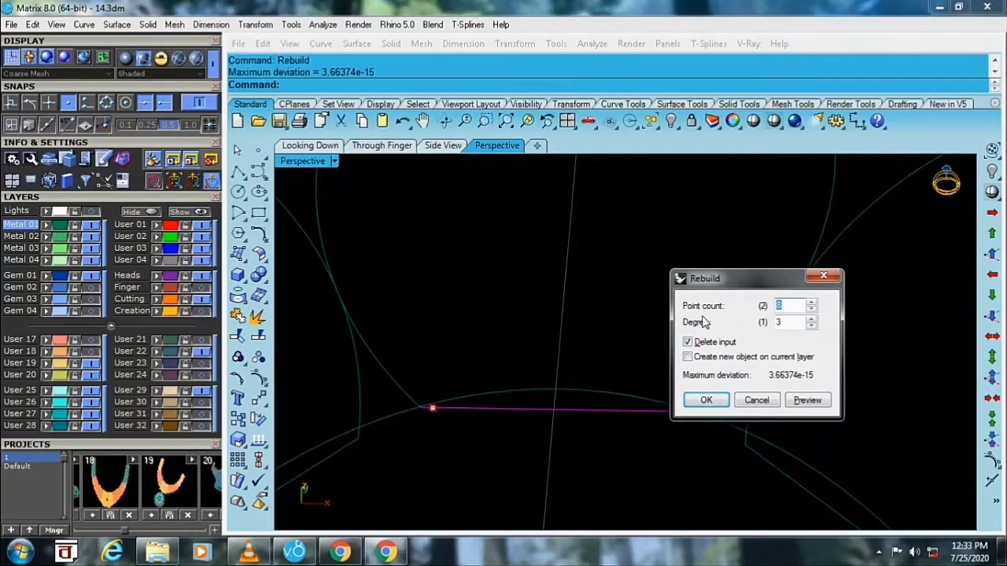
key(Tab)
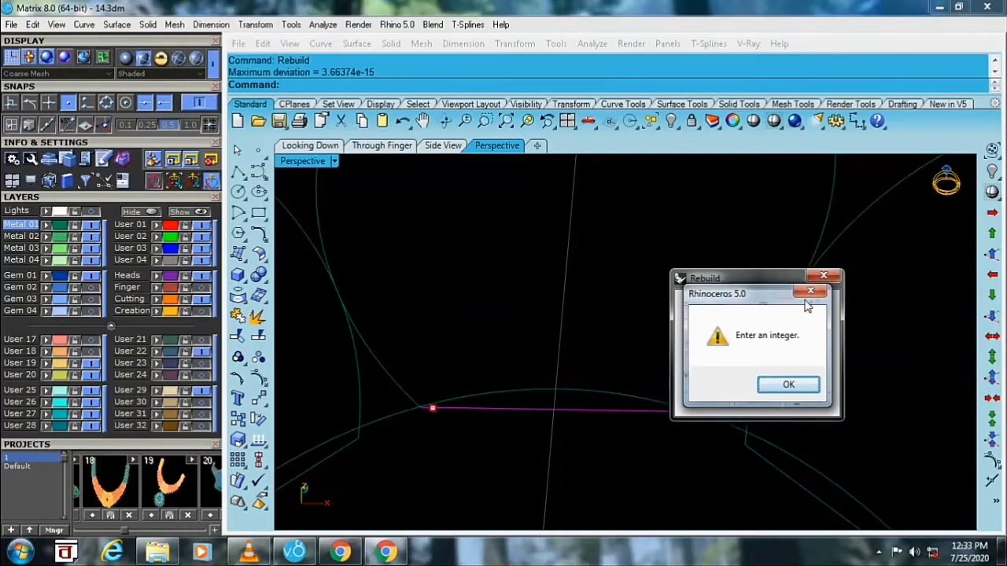
key(Return)
text(5)
click(808, 399)
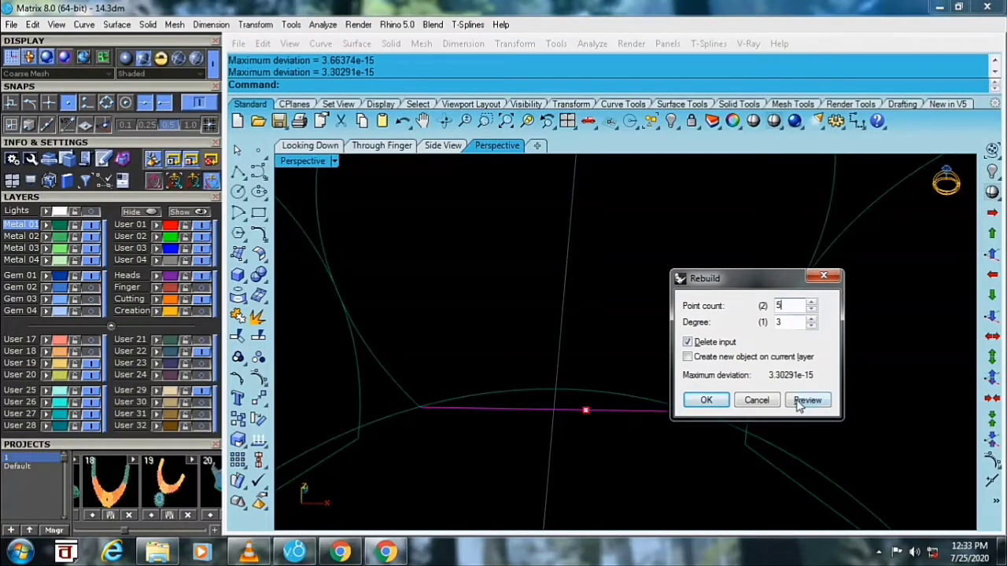
click(706, 399)
right_drag(601, 424, 576, 387)
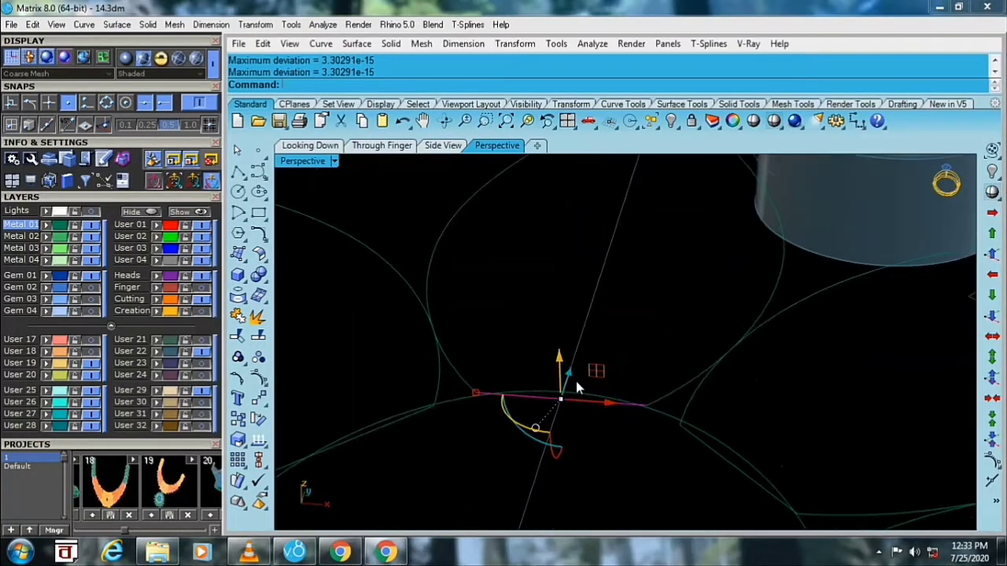
- Show the segment's control points with F10 and lift its middle point upward
key(F10)
right_drag(512, 392, 553, 383)
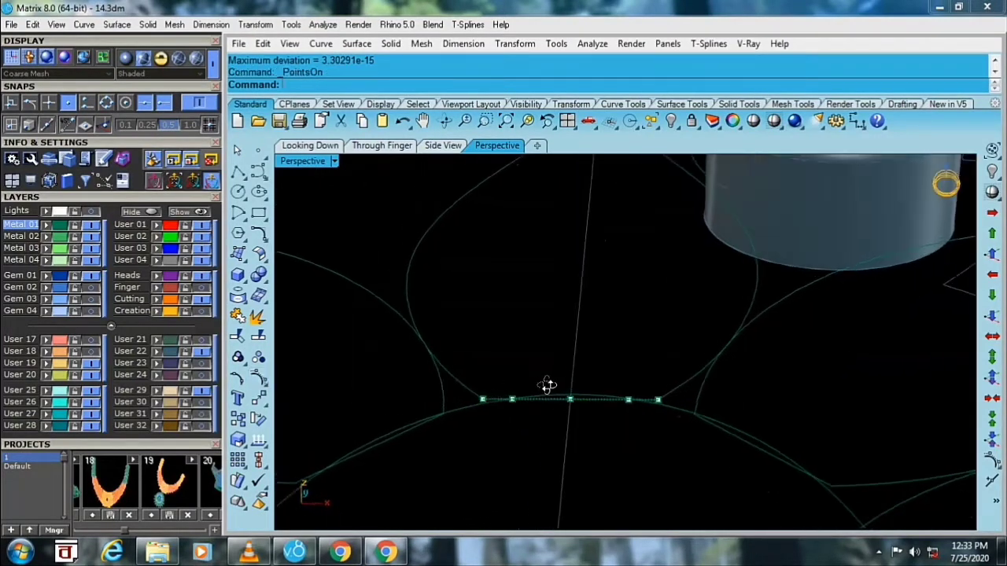
click(585, 409)
right_drag(606, 443, 578, 417)
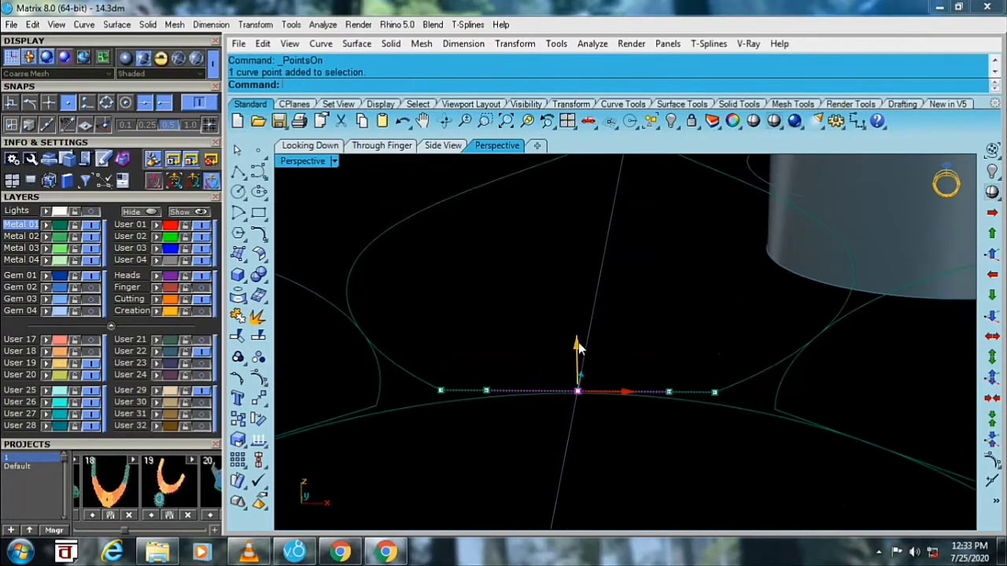
drag(577, 354, 564, 272)
- Raise the two side control points and fine-tune the middle one into a peaked arch
click(668, 391)
shift+click(486, 390)
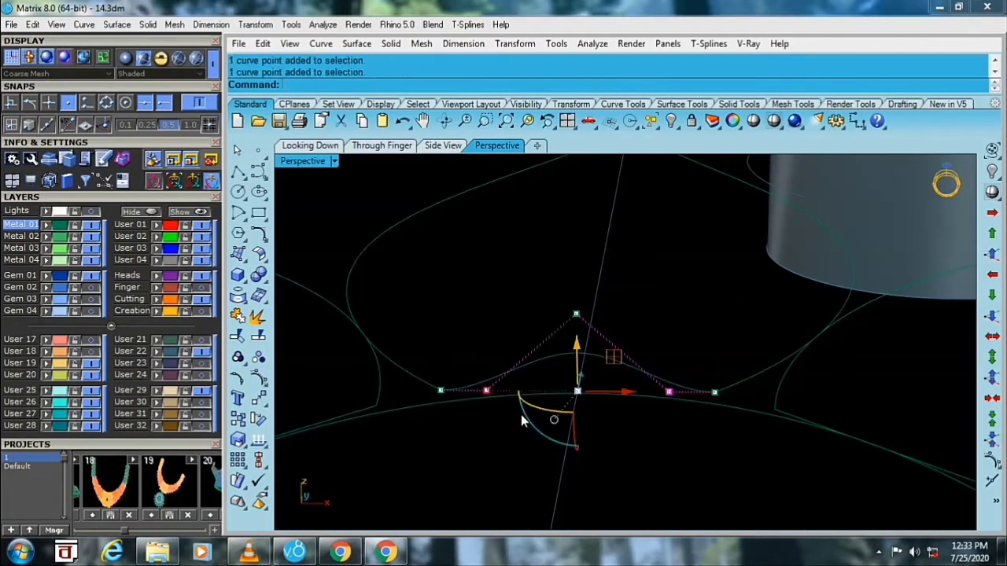
drag(577, 356, 579, 299)
click(644, 273)
click(577, 314)
drag(663, 315, 667, 376)
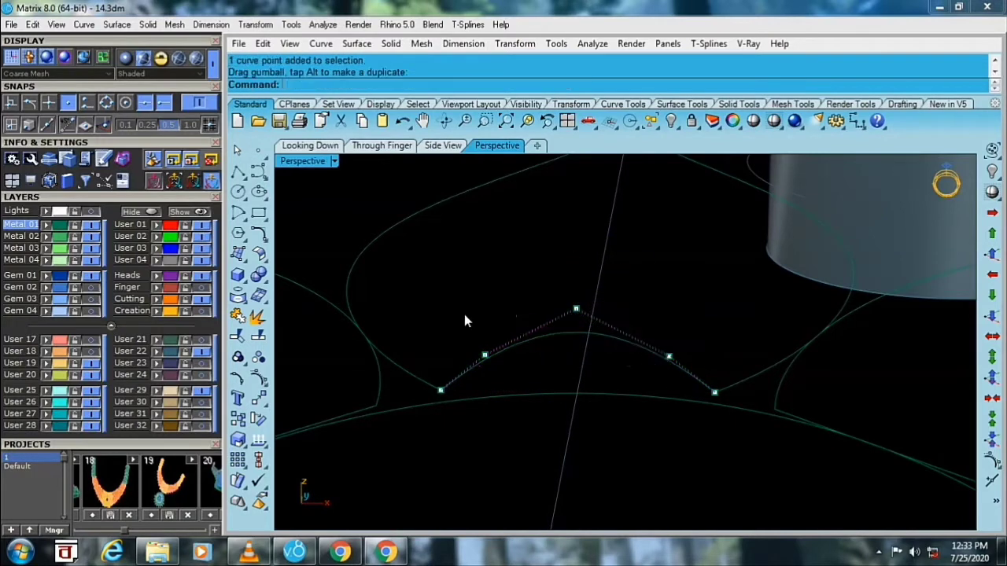
drag(464, 320, 665, 365)
drag(579, 318, 550, 338)
key(Escape)
right_drag(574, 378, 353, 275)
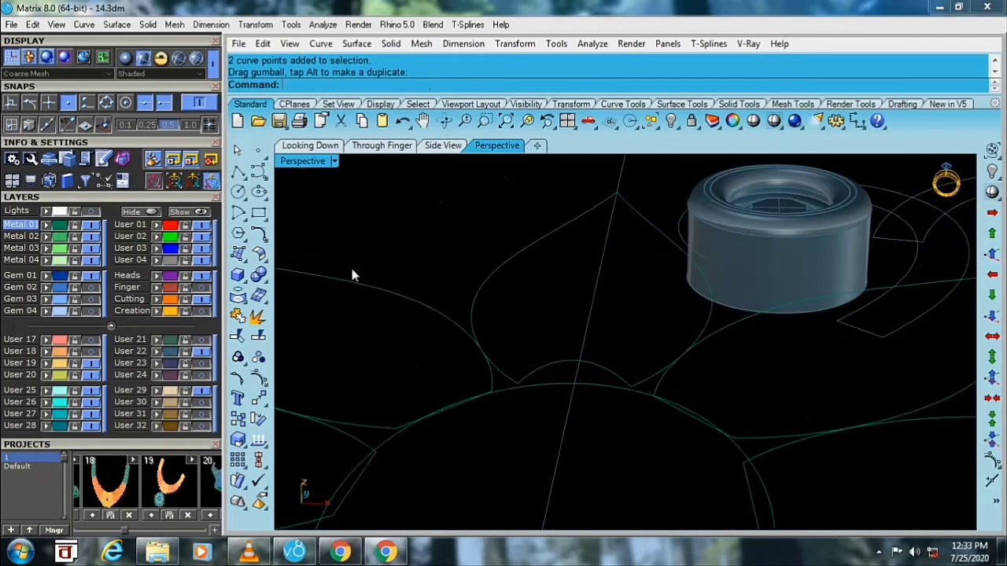
- Begin a Sweep 2 Rails surface, picking the two leaf side curves as rails
click(111, 26)
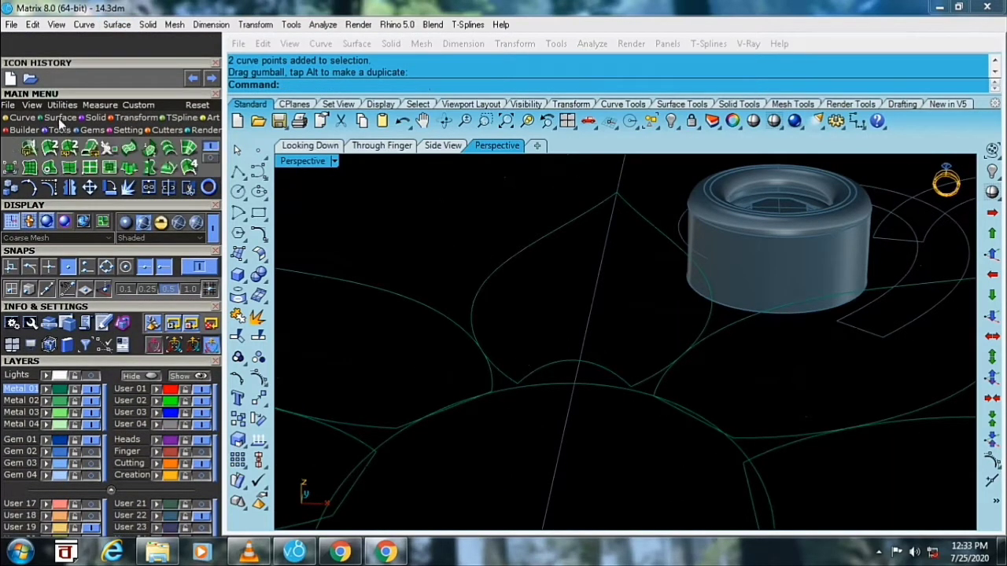
click(49, 151)
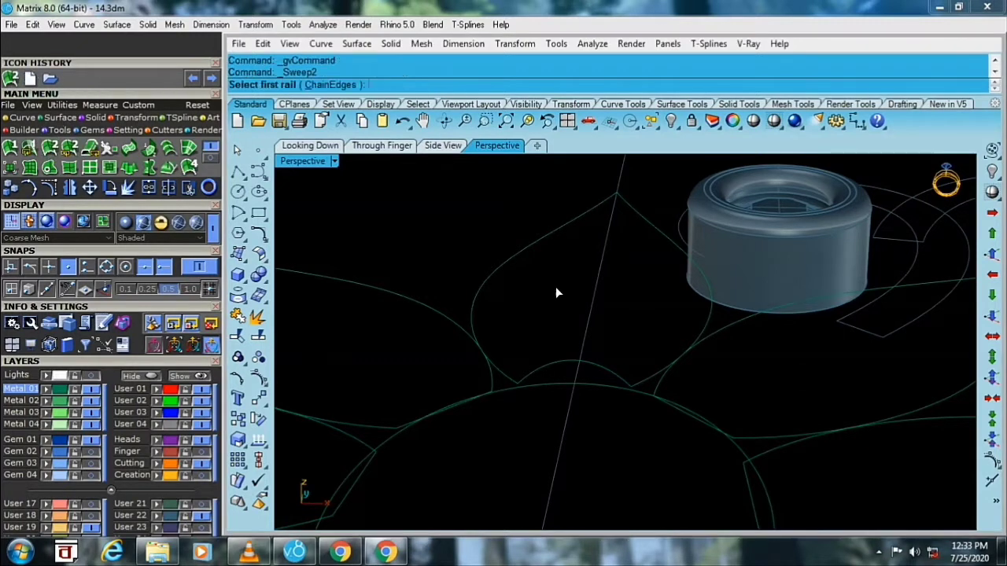
click(487, 280)
click(699, 323)
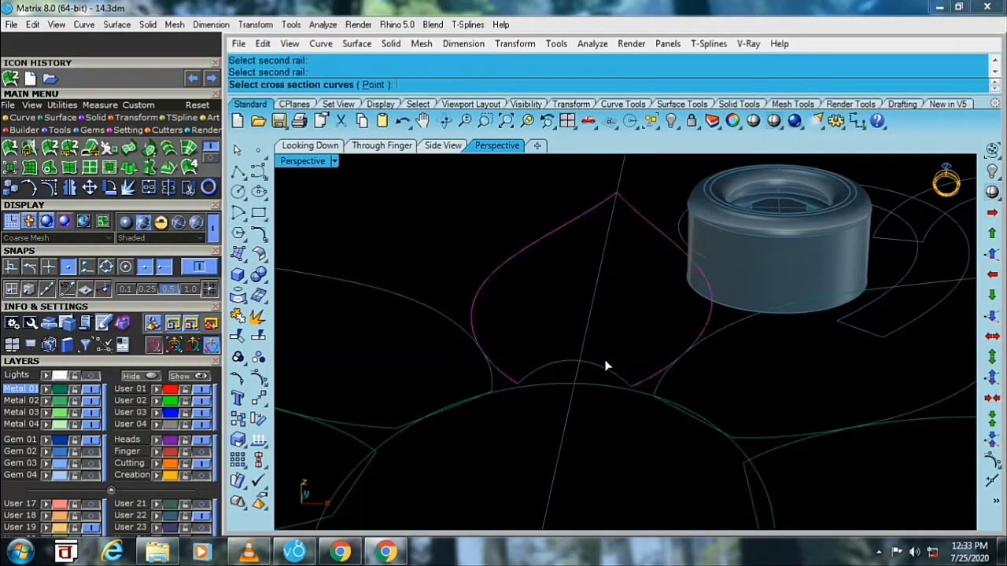
key(Escape)
- Sweep the leaf surface along both petal sides with the arched segment as cross section
key(Return)
click(478, 295)
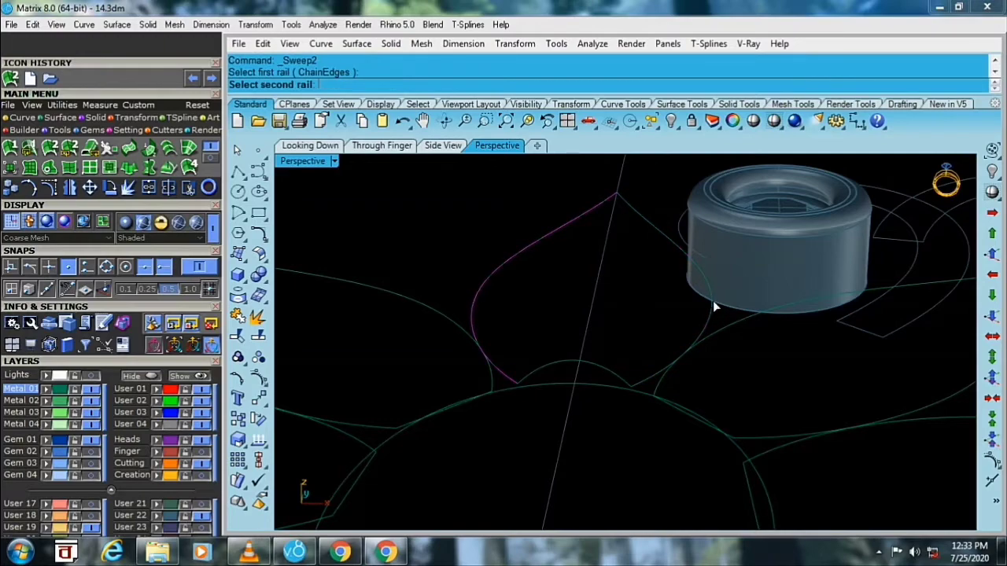
click(714, 306)
click(604, 371)
key(Return)
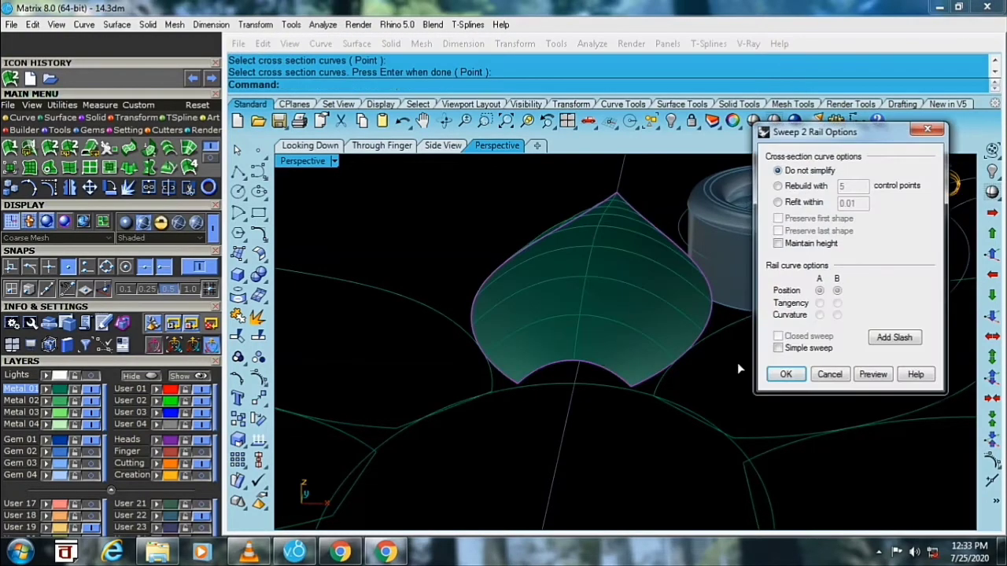
click(724, 373)
mouse_move(723, 373)
right_down()
mouse_move(629, 363)
mouse_move(568, 334)
right_up()
click(586, 342)
click(143, 26)
mouse_move(193, 384)
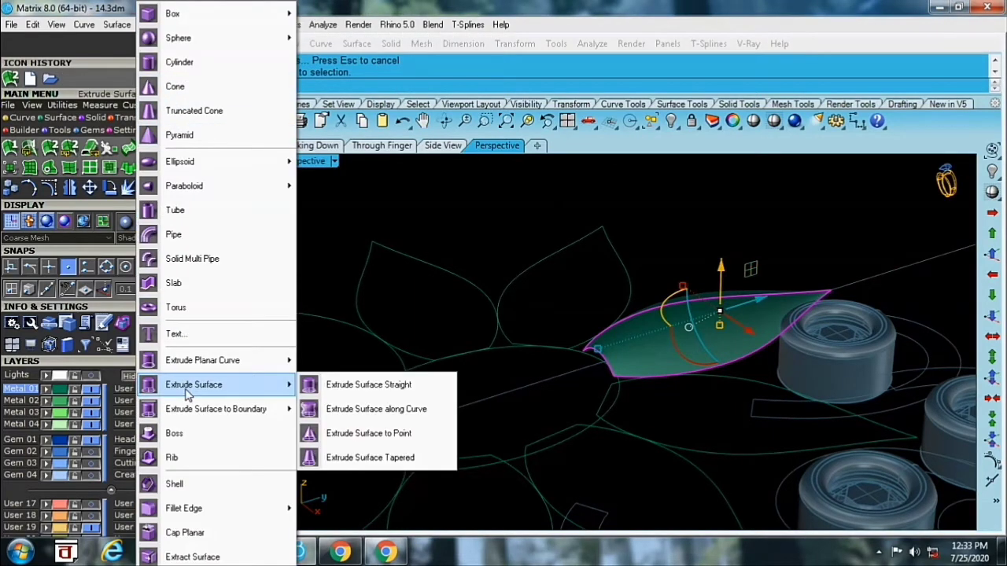
- Extrude the leaf surface straight by -0.8 into a solid and delete the original surface
click(346, 384)
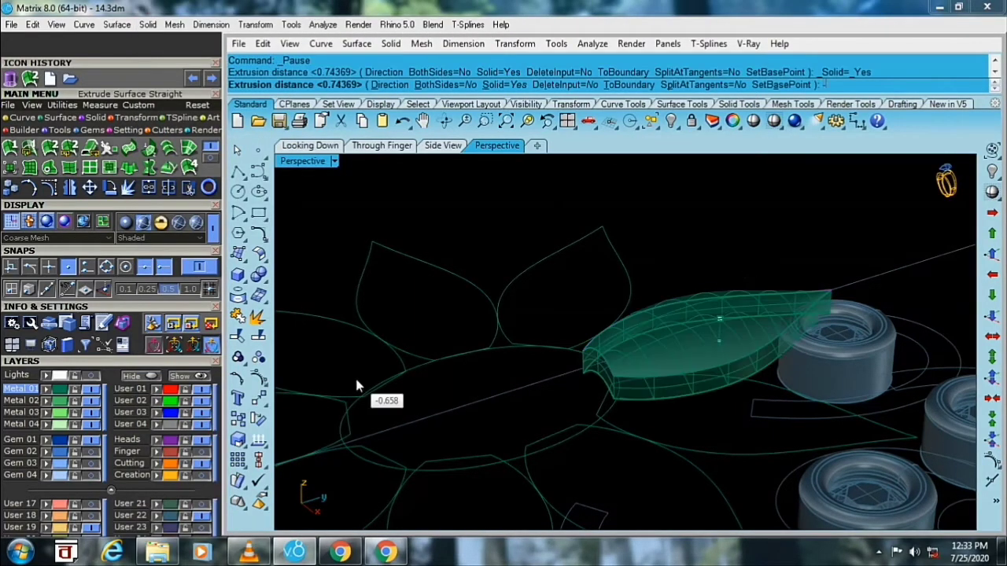
text(-8)
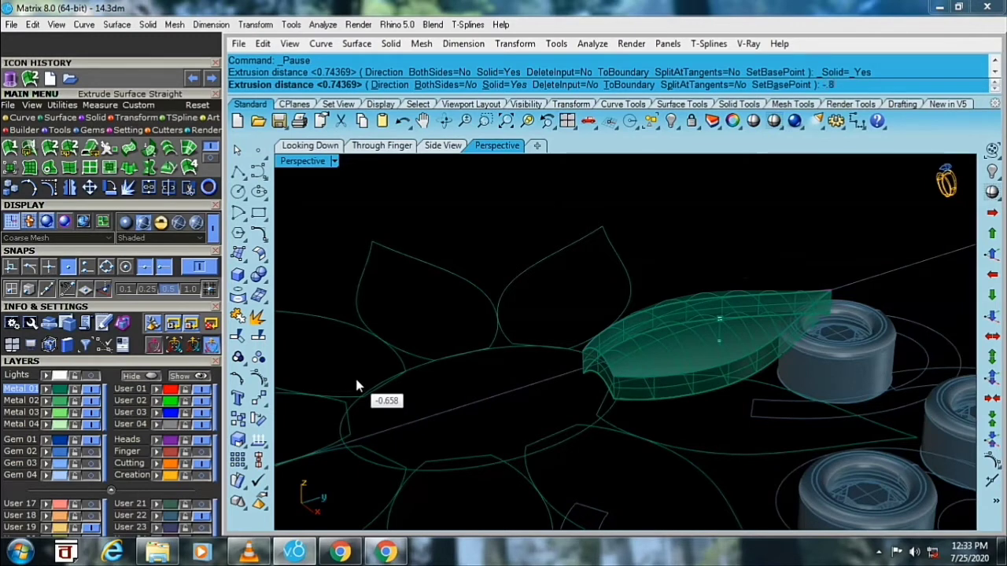
key(Return)
key(Delete)
right_drag(710, 377, 654, 301)
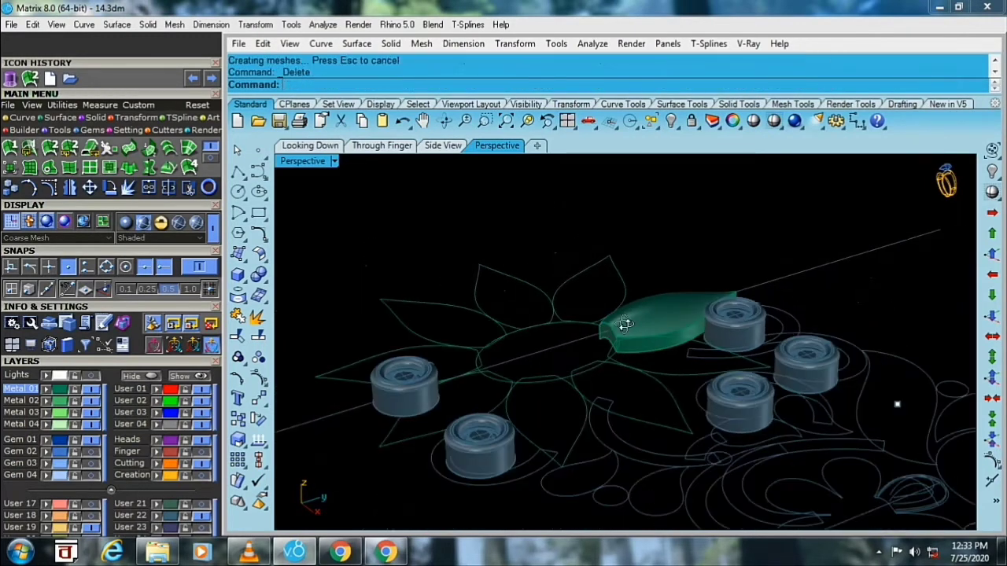
click(616, 305)
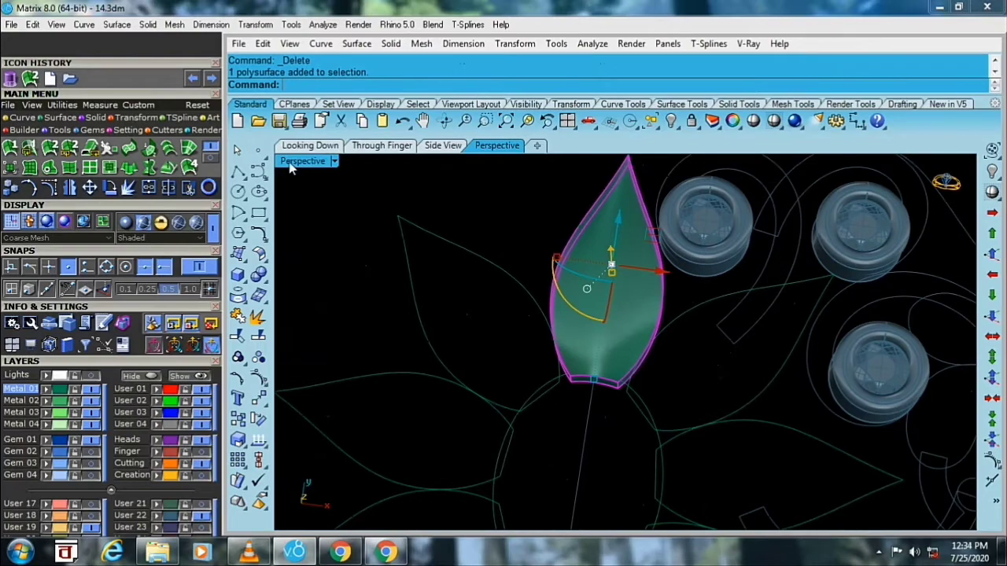
- Show the top view of the leaf in Ghosted display mode
click(310, 144)
scroll(546, 384, up, 5)
right_drag(546, 384, 536, 383)
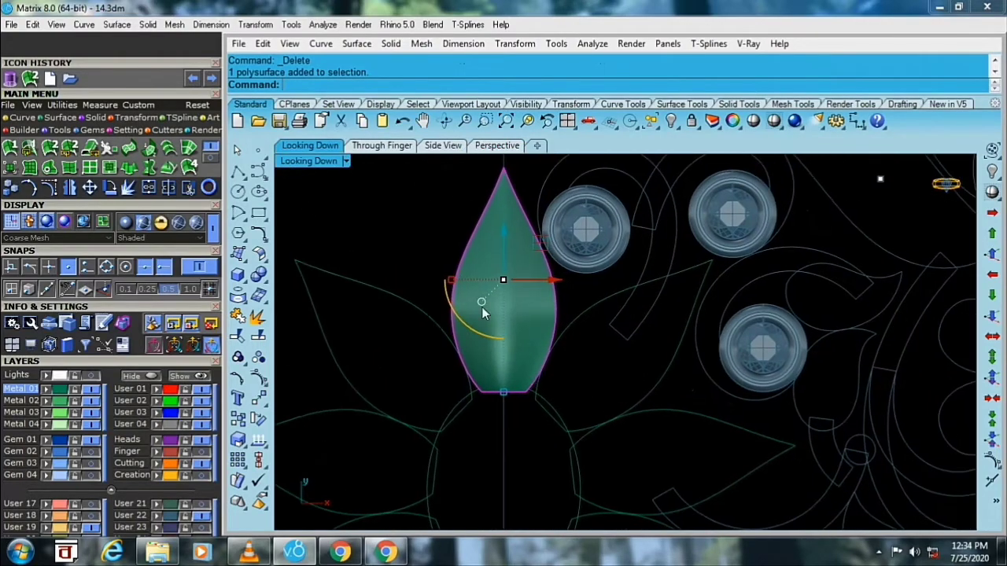
click(89, 383)
scroll(535, 328, up, 3)
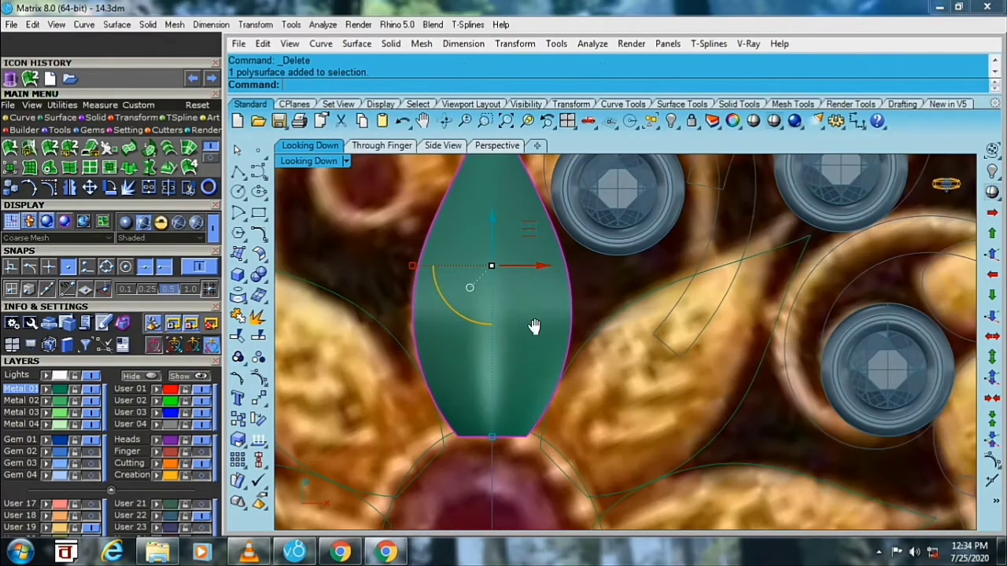
right_drag(534, 328, 511, 315)
click(345, 160)
click(385, 92)
scroll(508, 343, up, 2)
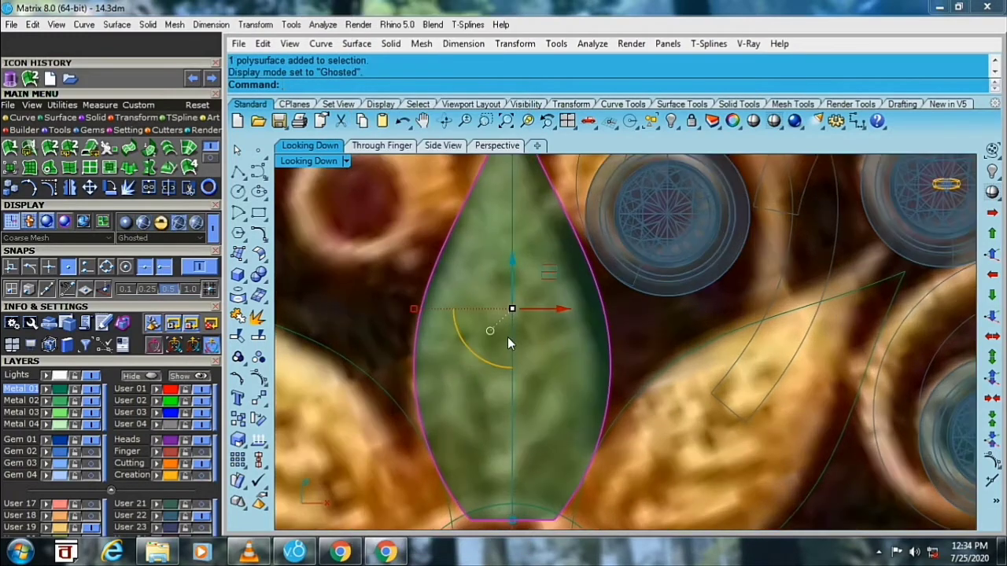
scroll(482, 406, down, 3)
key(Escape)
scroll(503, 299, up, 2)
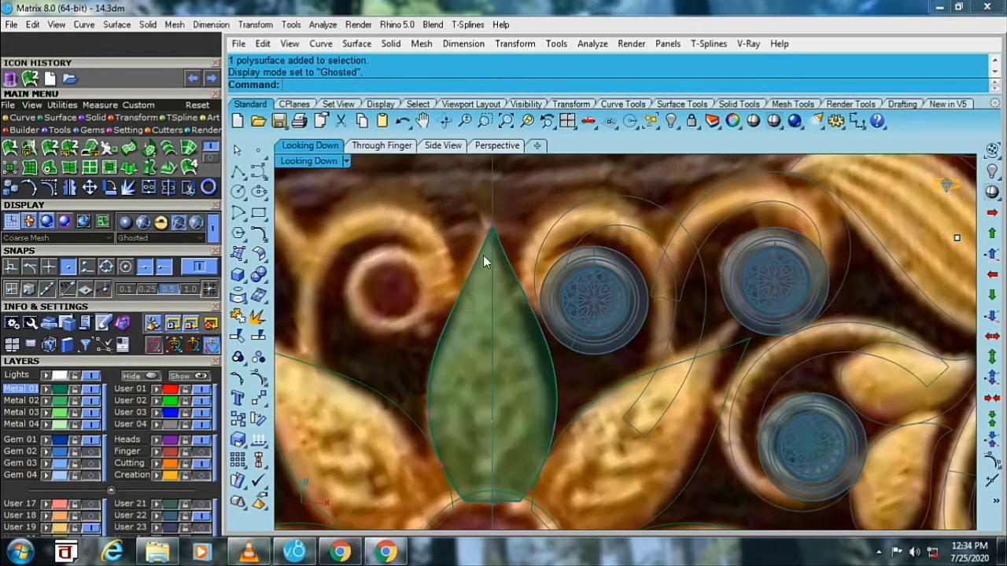
click(494, 236)
key(Escape)
- Extract the leaf solid's face as a separate surface
click(147, 25)
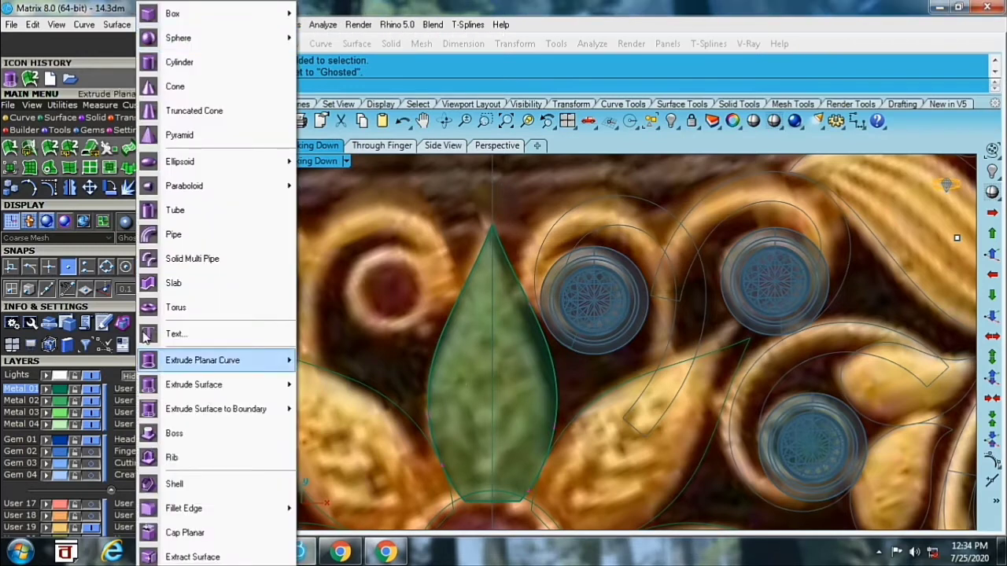
click(179, 559)
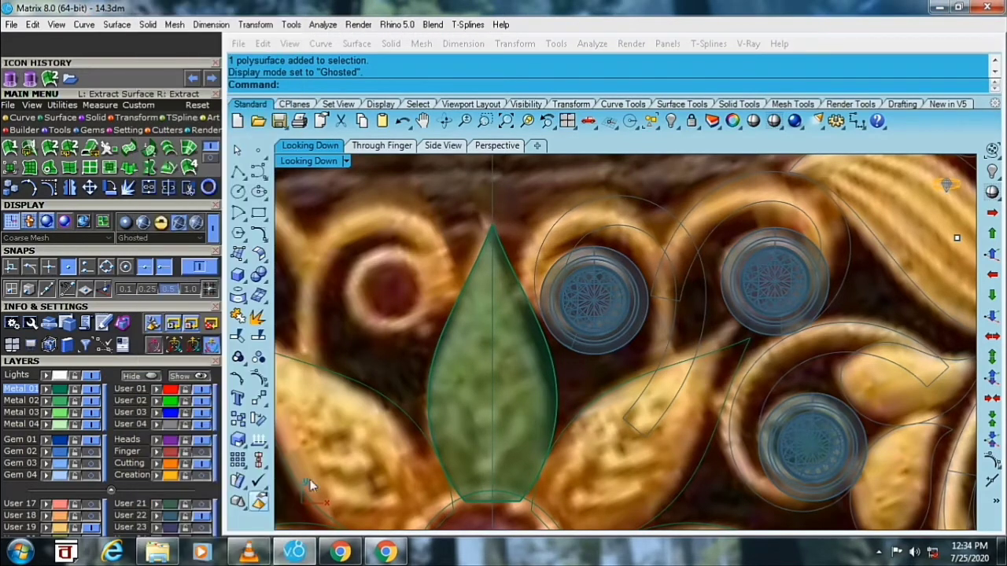
click(511, 397)
key(Return)
click(492, 214)
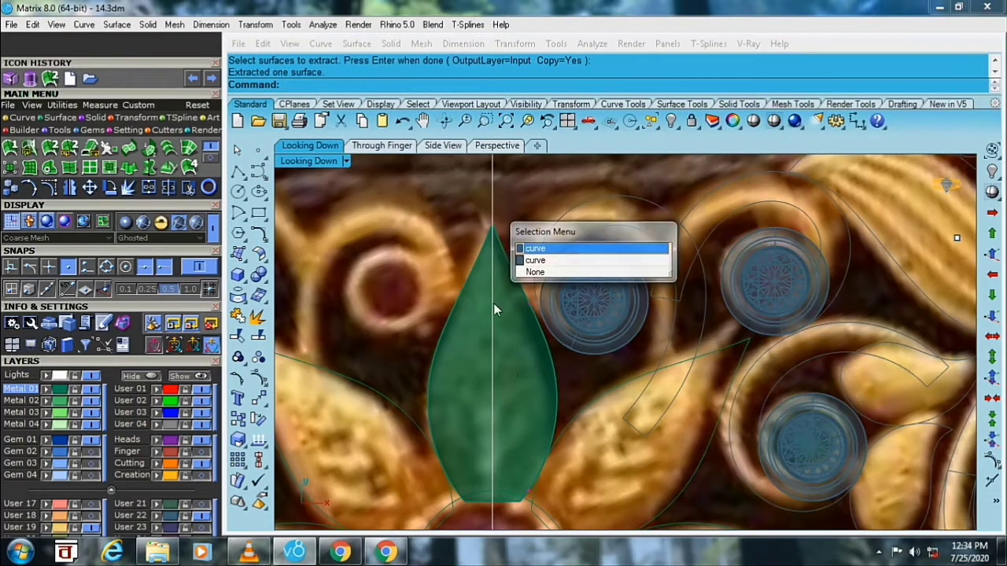
key(Escape)
click(508, 374)
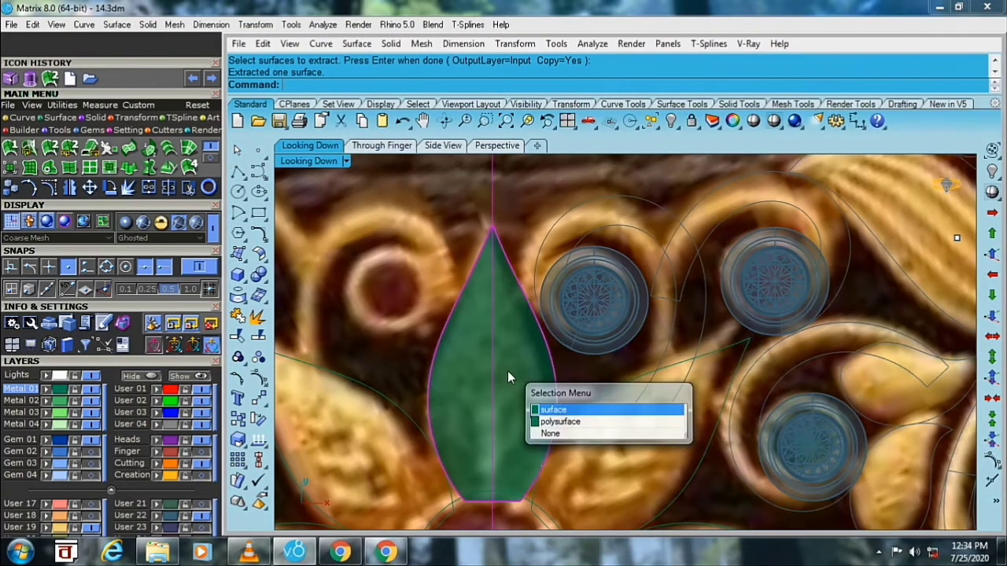
key(Escape)
- Project the extracted leaf onto the construction plane, hide the background picture, and select the centre curve
text(ProjectToCPlane)
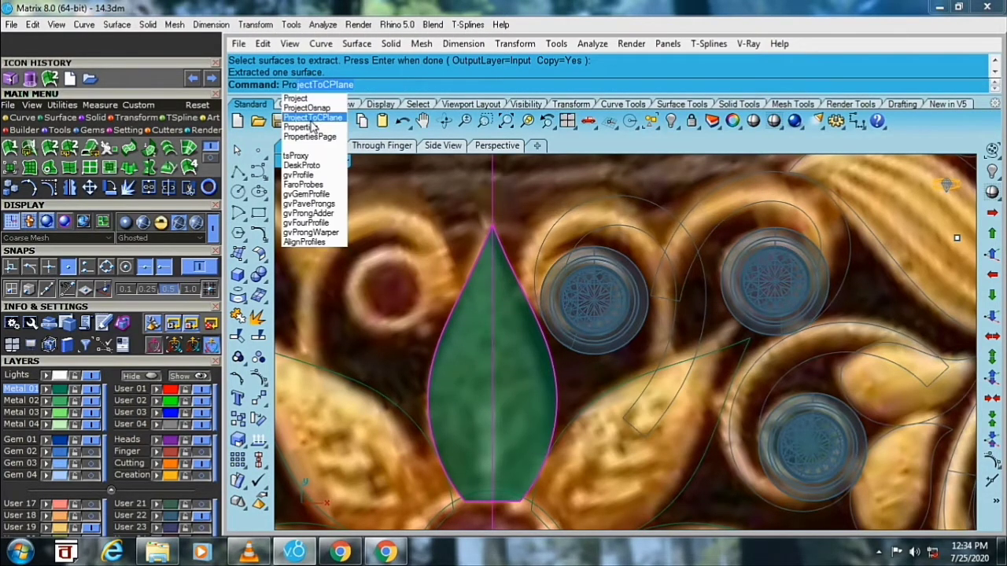
click(297, 99)
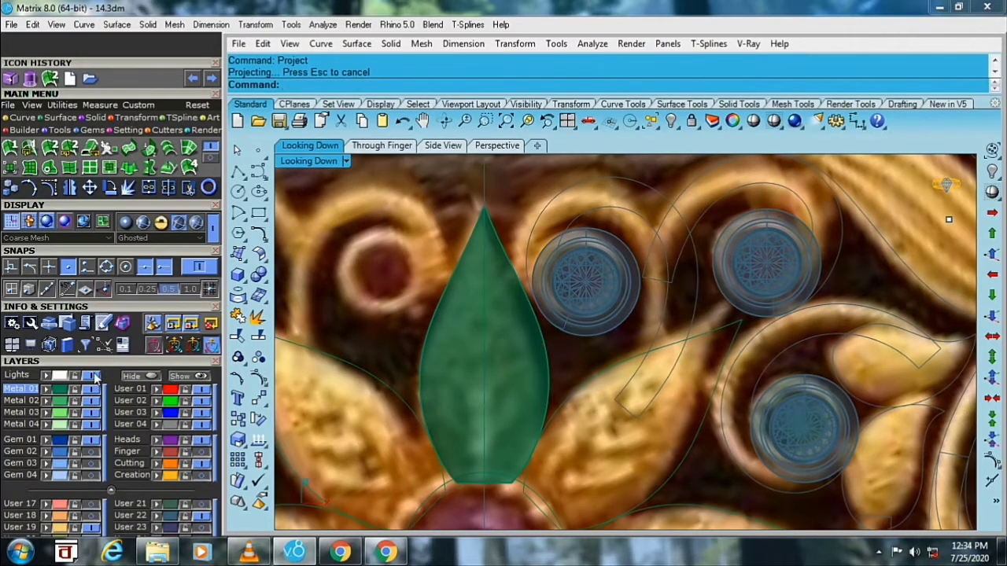
click(91, 375)
double_click(314, 163)
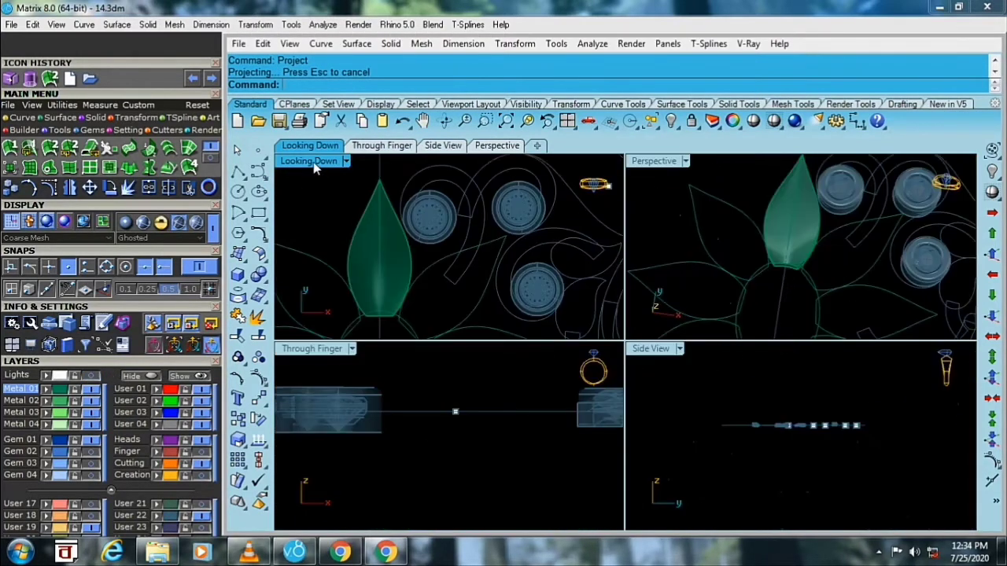
double_click(652, 161)
scroll(663, 330, up, 4)
key(Delete)
click(664, 330)
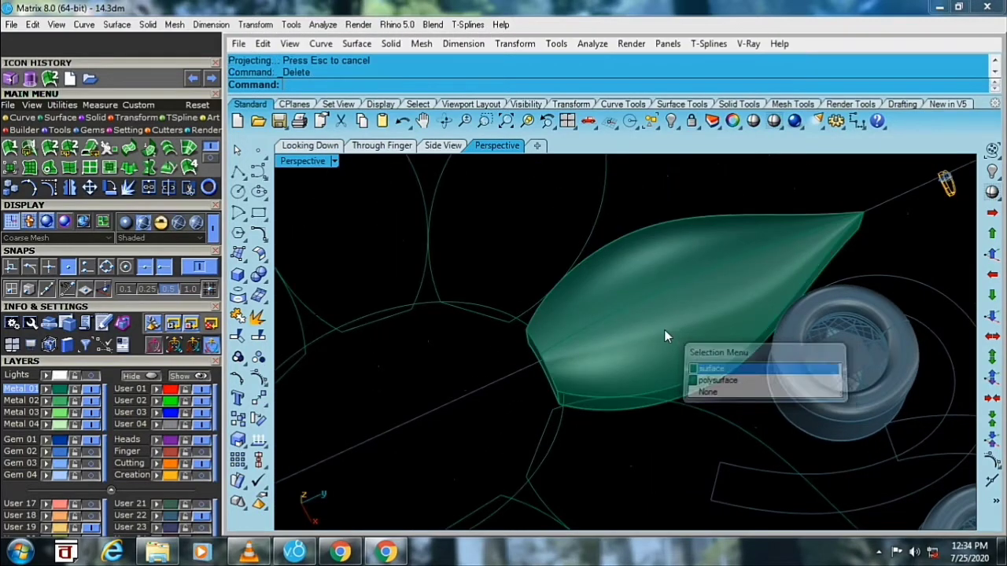
click(621, 307)
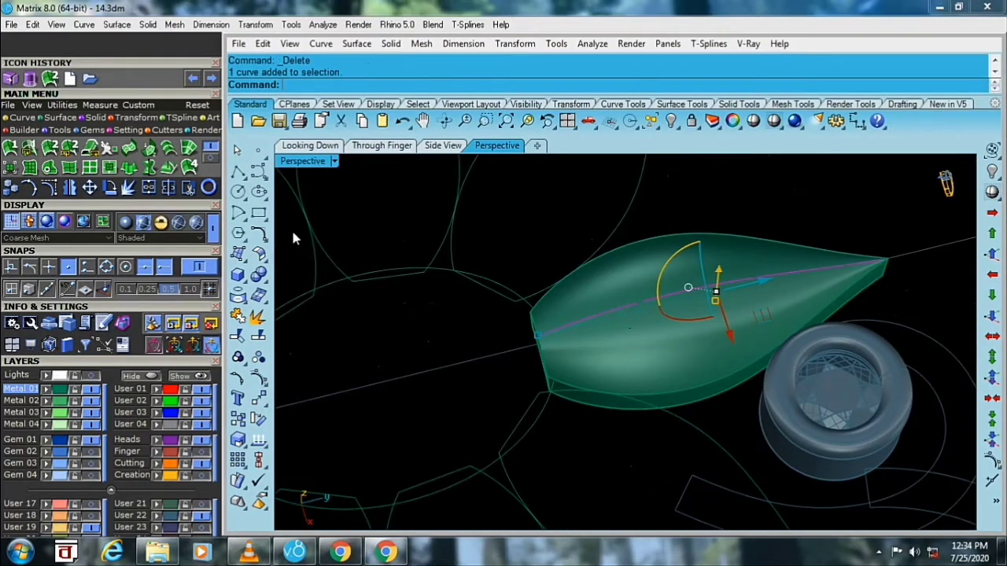
- Pipe the leaf's centre curve with a 0.6 start and end diameter
click(85, 117)
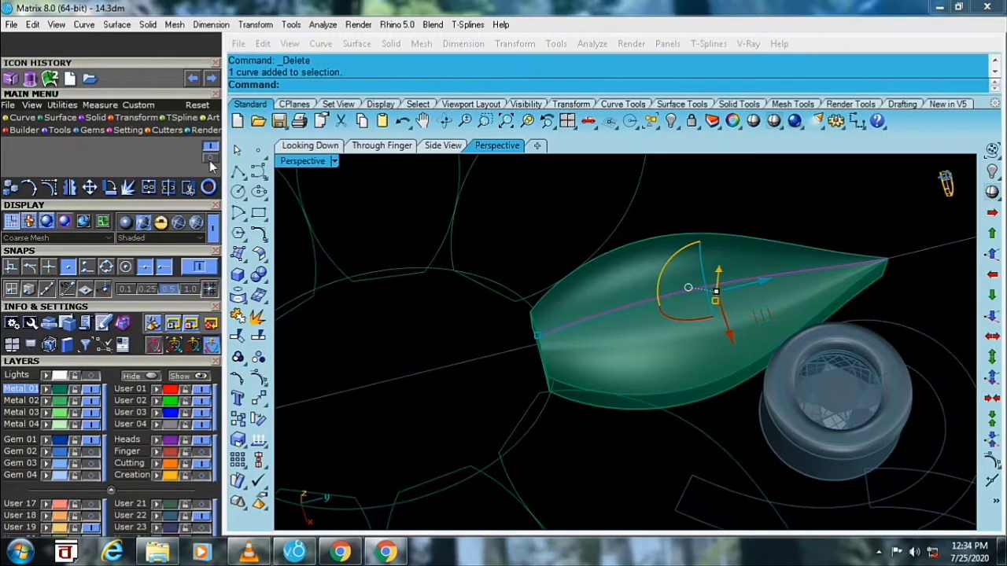
click(210, 161)
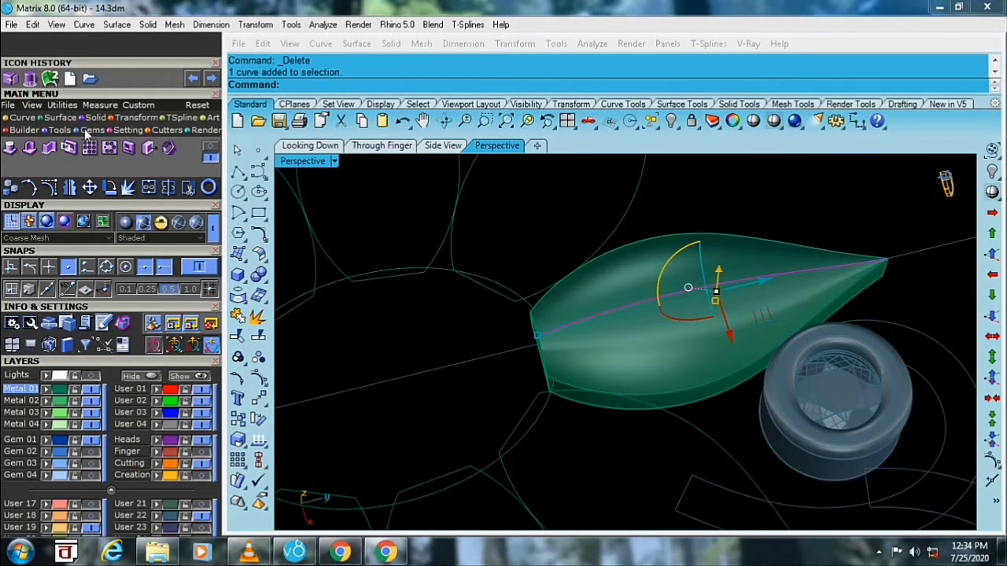
click(209, 157)
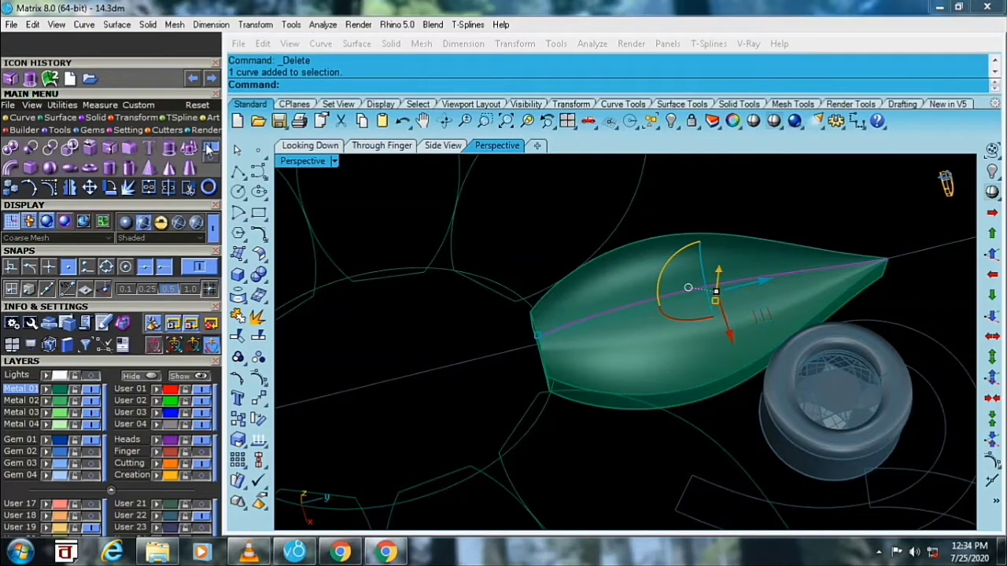
click(10, 169)
scroll(546, 269, up, 3)
right_drag(611, 265, 686, 242)
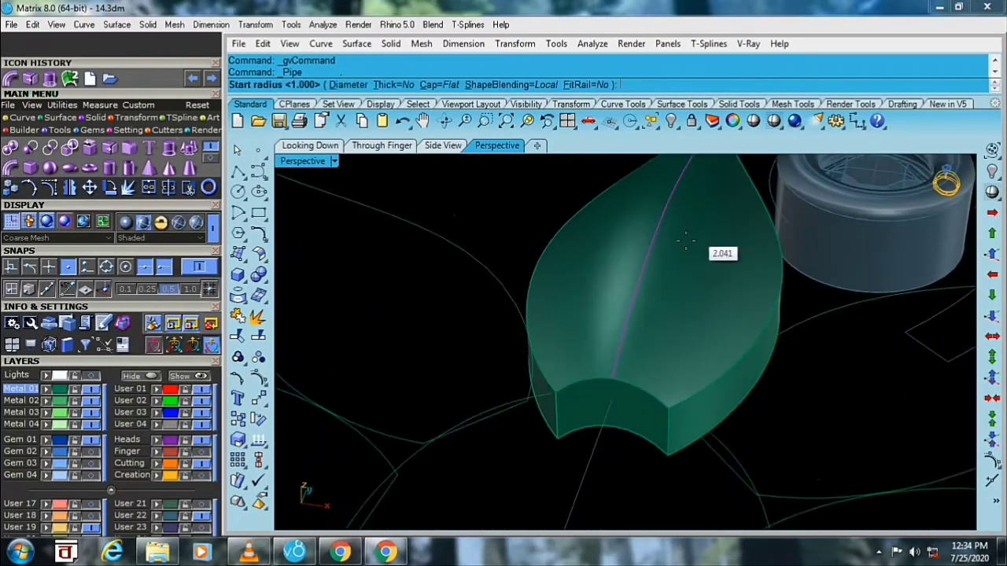
scroll(610, 348, down, 2)
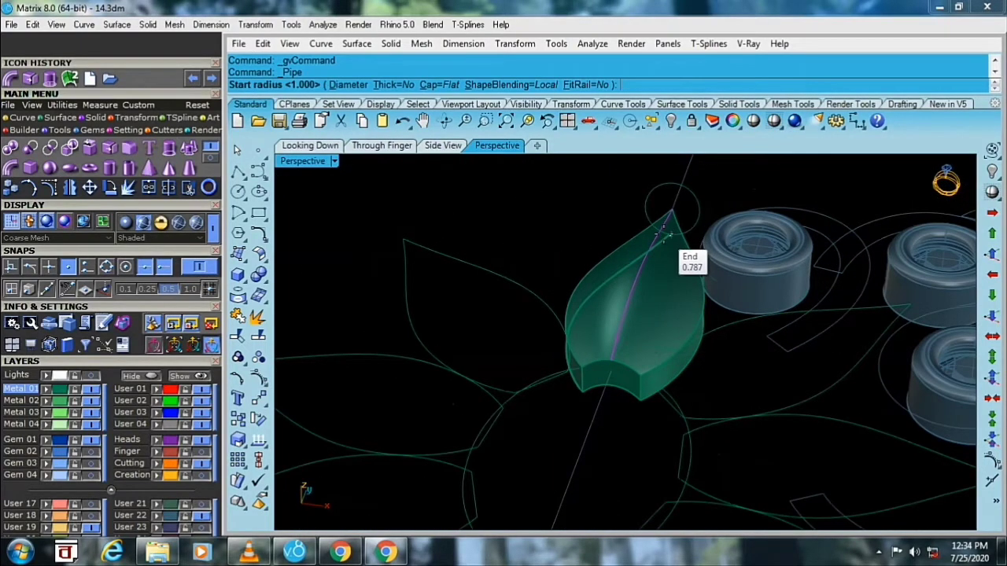
right_drag(665, 242, 619, 322)
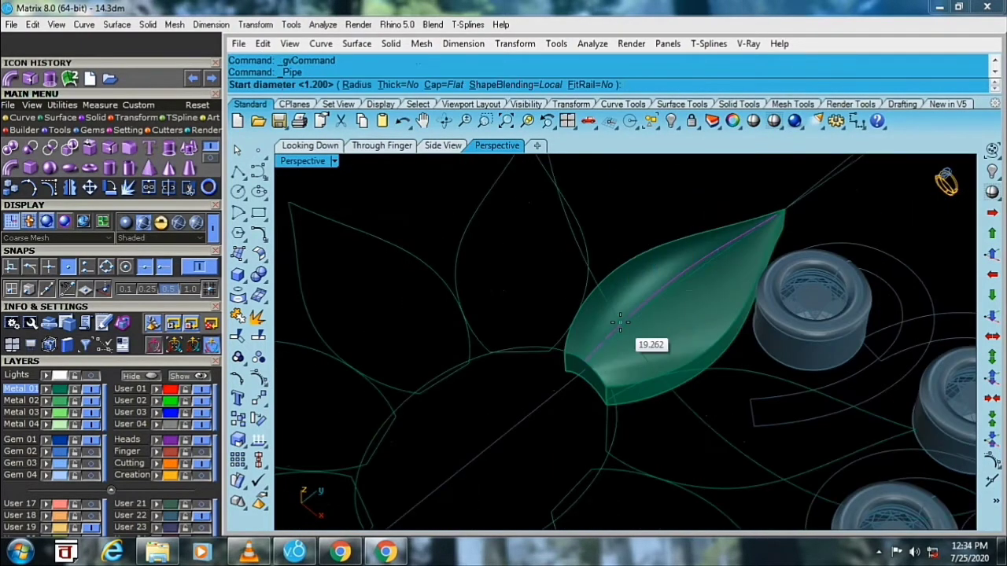
text(.6)
key(Return)
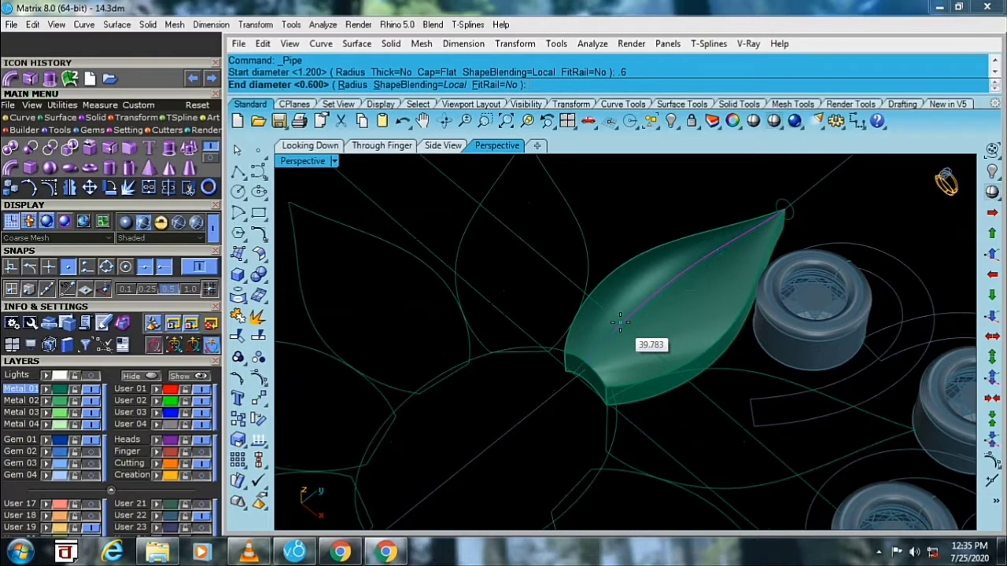
key(Return)
key(Return)
key(ctrl+Tab)
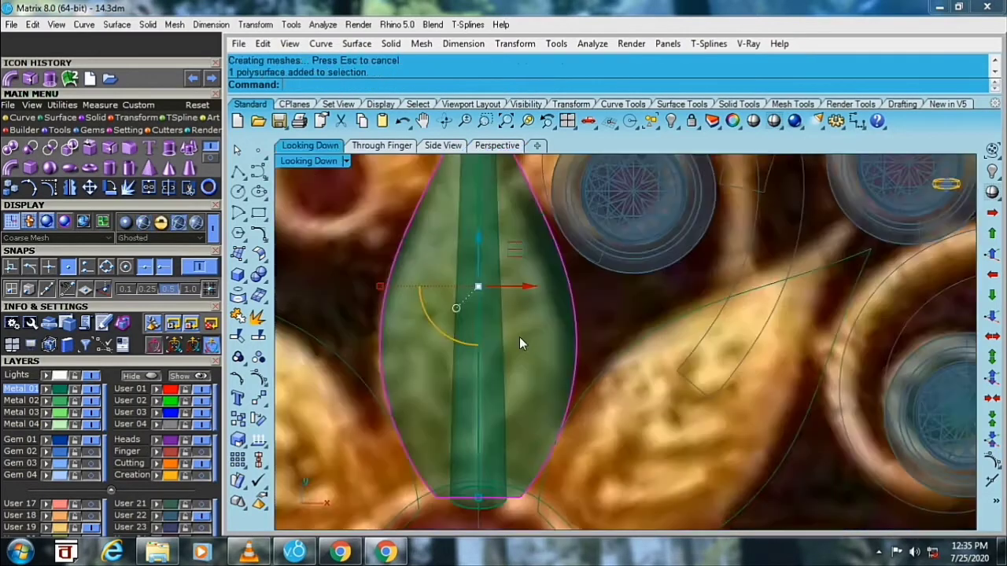
- Draw the first side-vein arc from the midrib toward the leaf edge
click(238, 173)
click(238, 213)
click(299, 223)
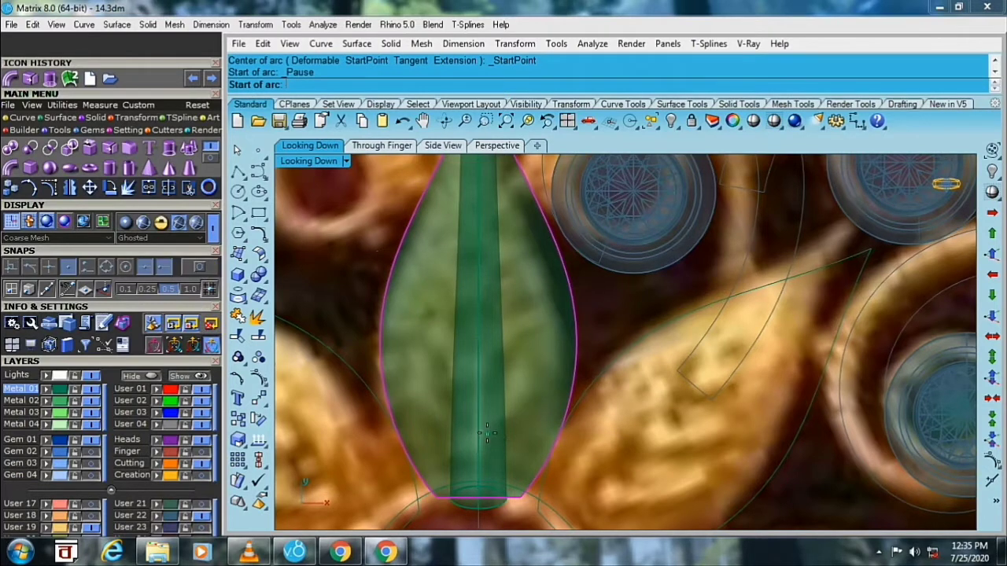
click(487, 431)
click(604, 348)
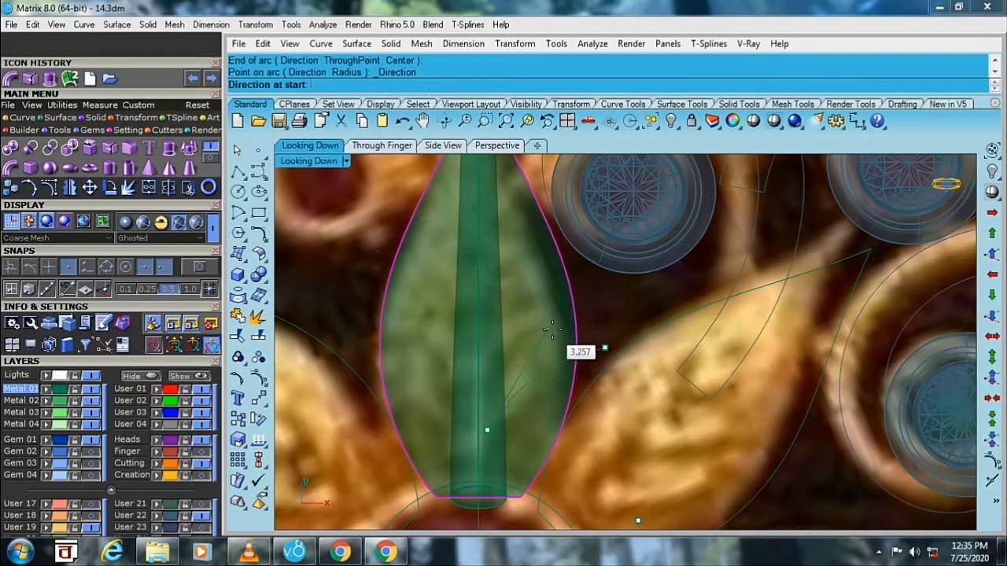
click(548, 330)
- Draw two more side-vein arcs from the midrib out to the leaf edge
click(482, 342)
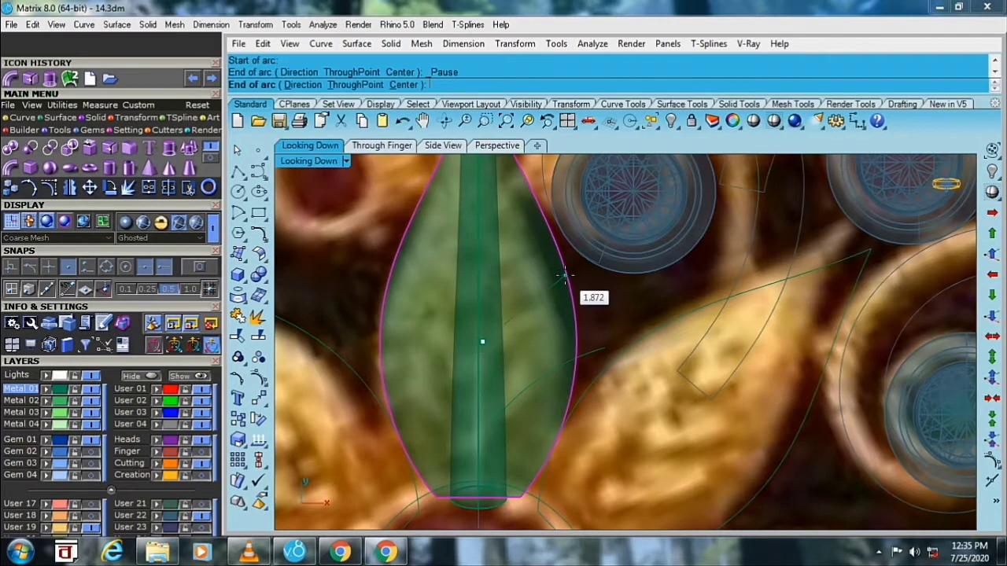
mouse_move(563, 275)
right_down()
mouse_move(551, 318)
mouse_move(482, 364)
right_up()
click(562, 327)
click(560, 321)
right_click(480, 362)
click(476, 356)
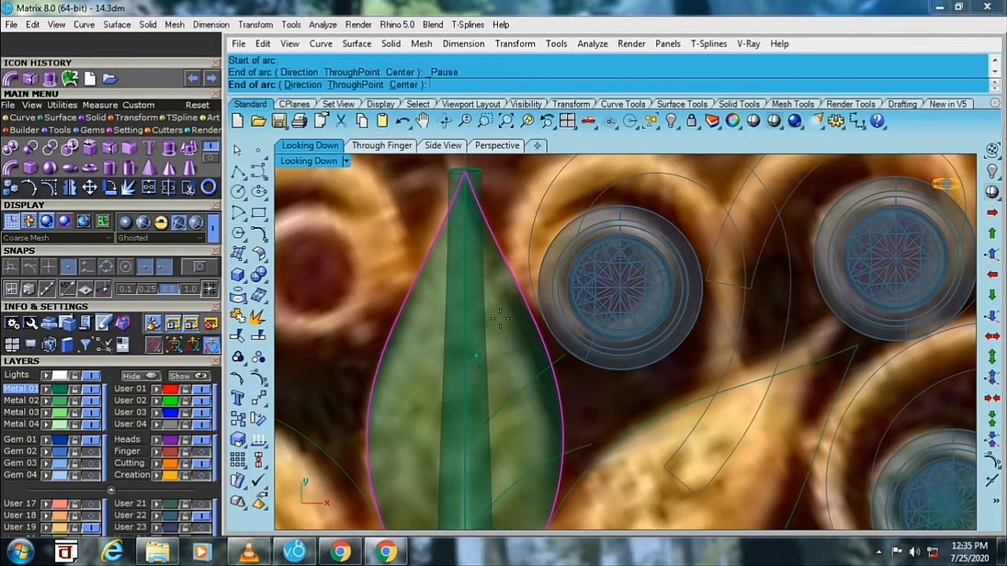
click(553, 284)
click(514, 289)
- Select the leaf shape and start Extract Surface on it
scroll(513, 307, down, 5)
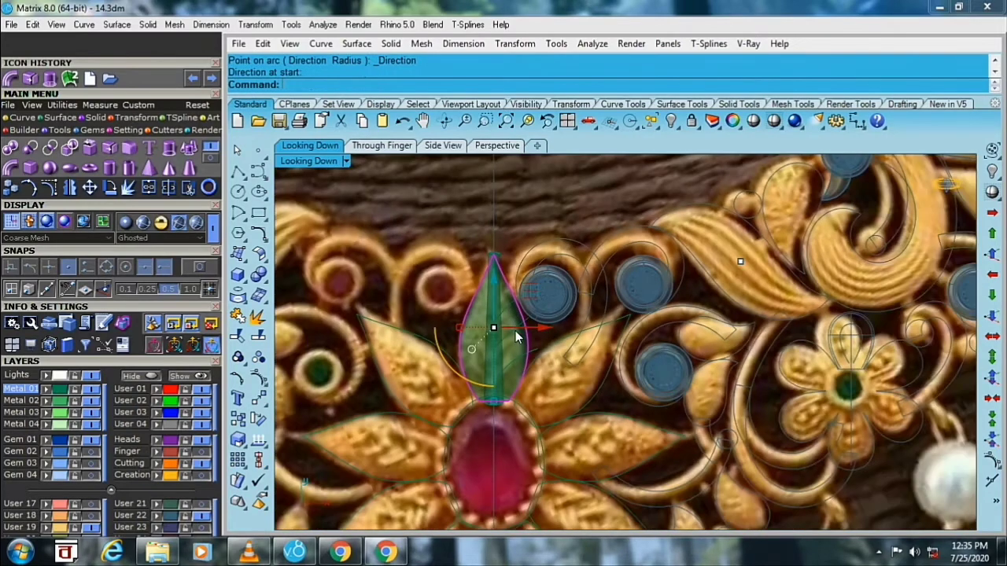
key(Escape)
scroll(515, 329, up, 3)
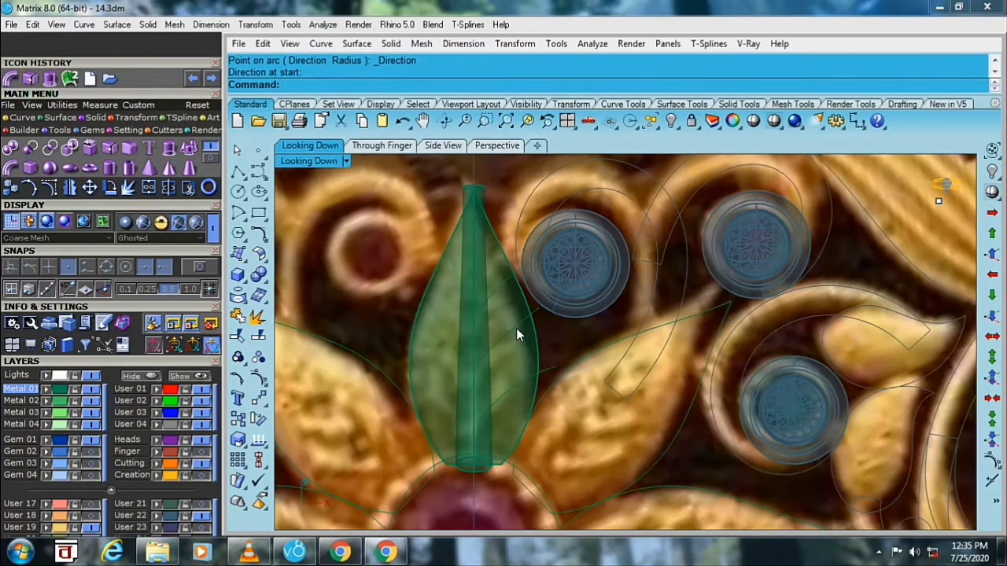
scroll(511, 328, up, 2)
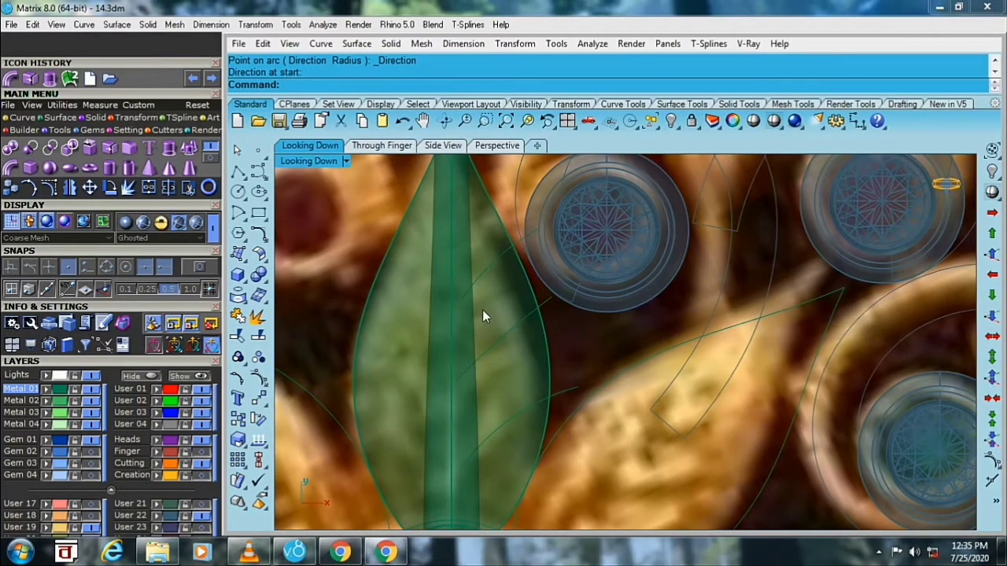
click(486, 304)
click(170, 166)
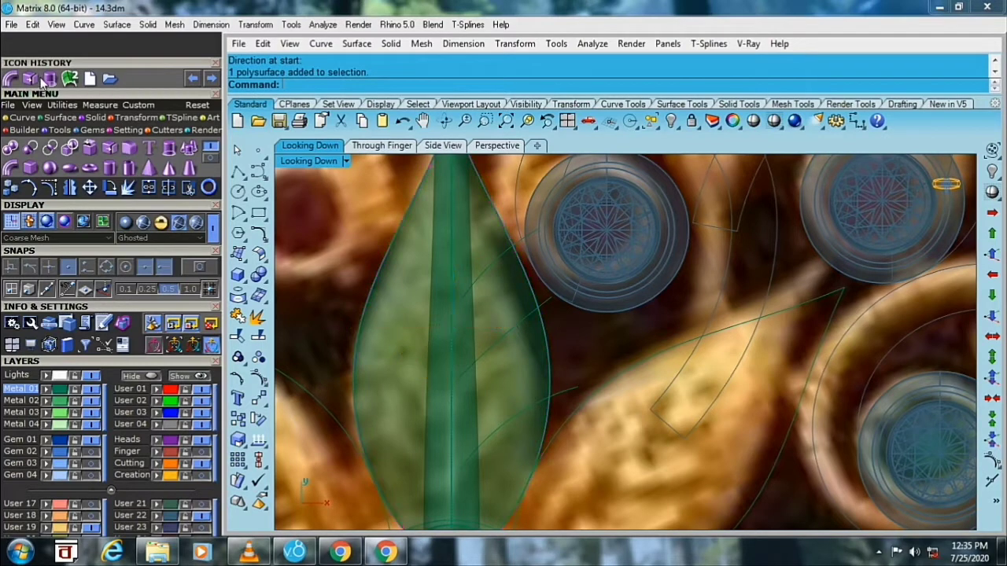
- Extract the leaf face and project the curve onto the leaf surface
click(496, 309)
key(Return)
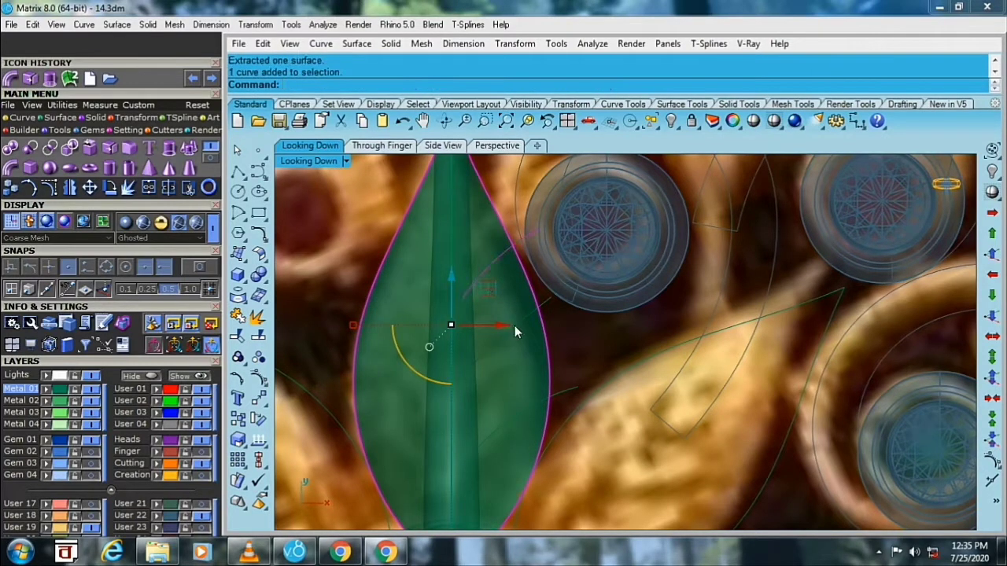
click(515, 332)
text(P)
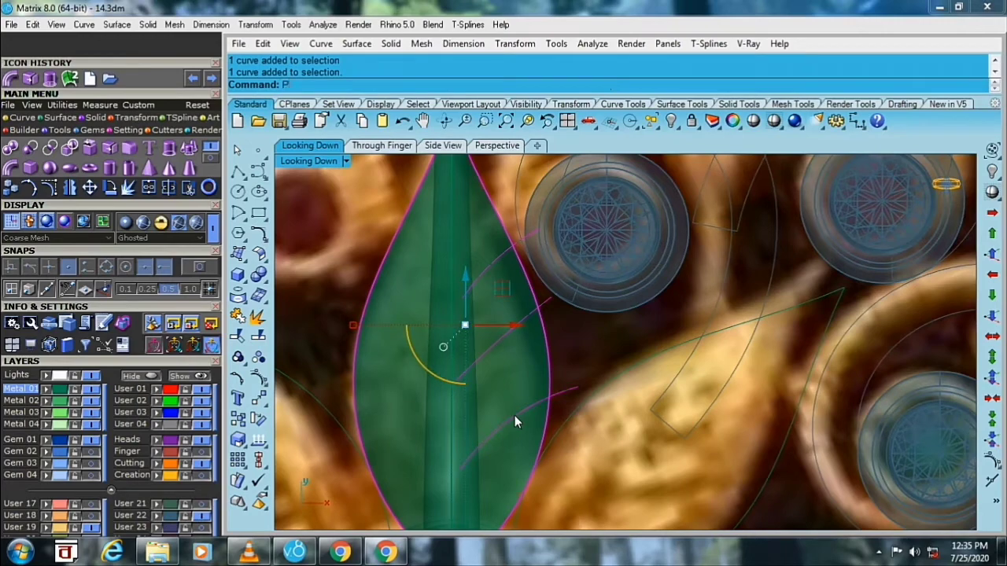
text(roject)
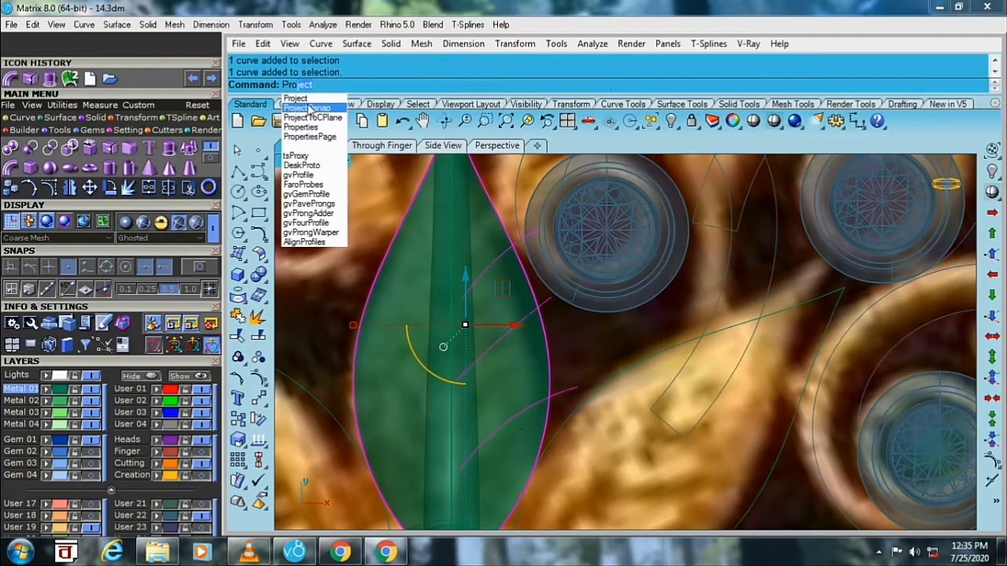
key(Return)
- Select the projected curve in full-size Perspective and turn off the background reference image
double_click(304, 160)
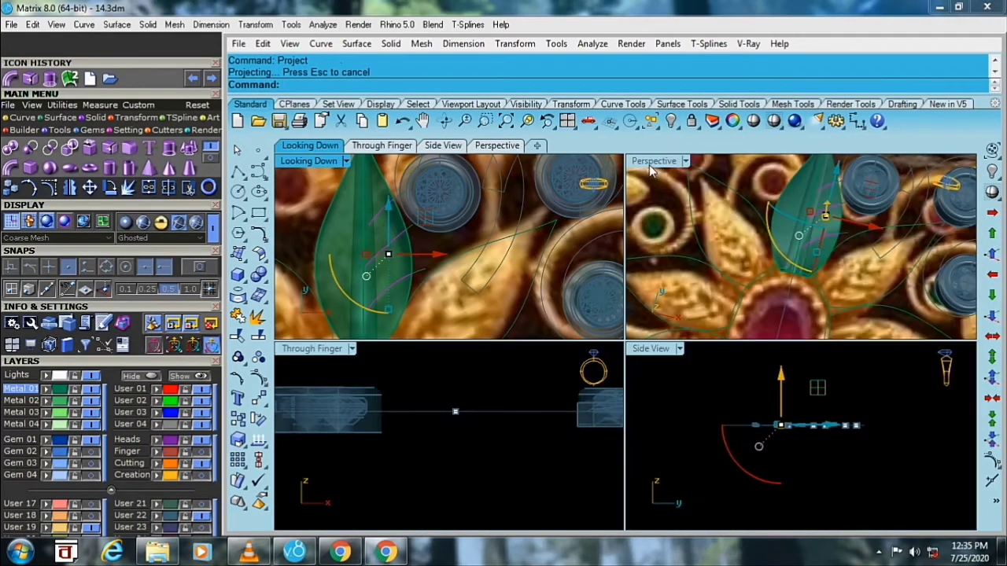
double_click(653, 160)
mouse_move(682, 248)
right_down()
mouse_move(541, 242)
mouse_move(600, 312)
right_up()
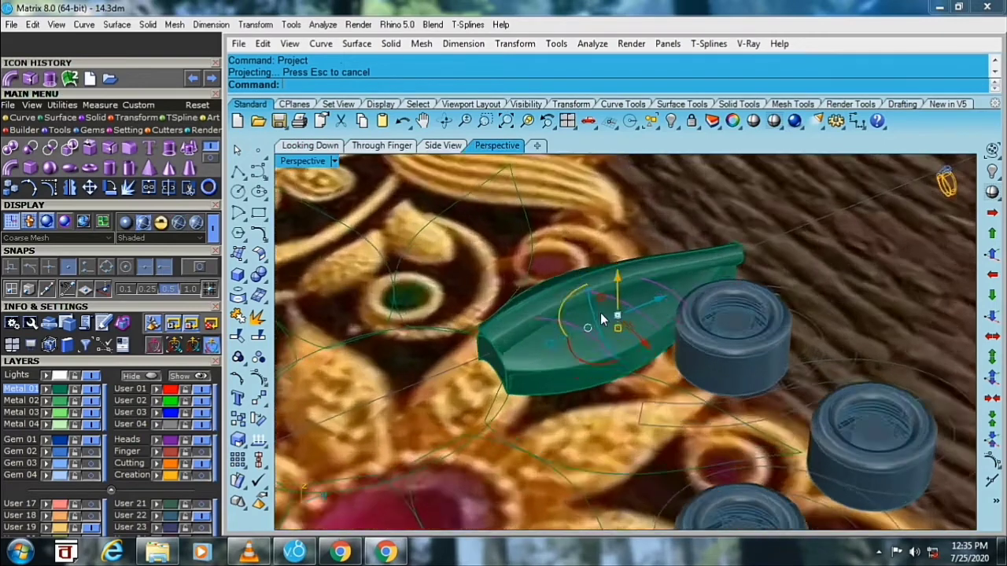
scroll(600, 312, up, 2)
click(562, 328)
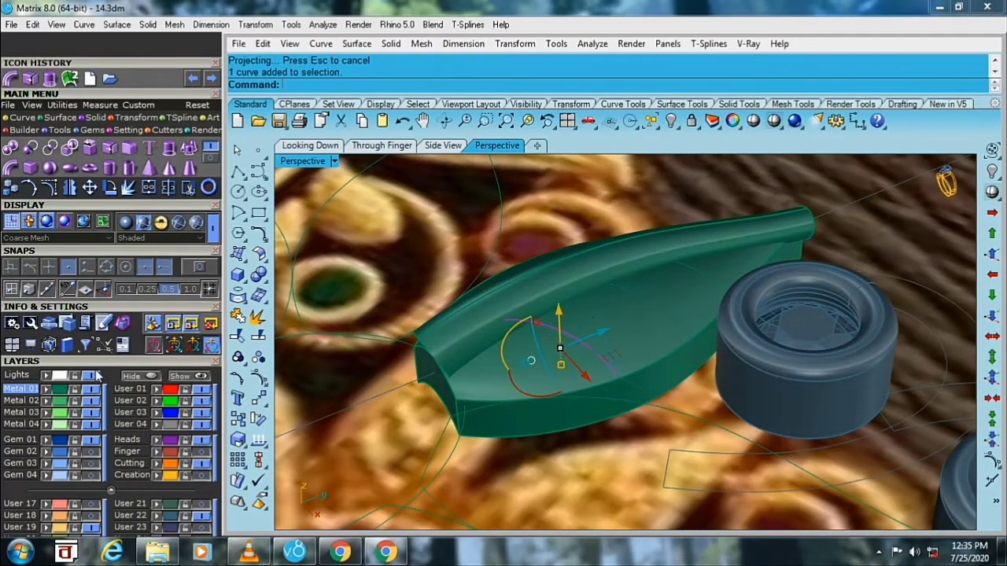
click(96, 340)
right_drag(498, 279, 519, 314)
- Run a pipe with 0.6 start and end diameter along the projected curve
click(11, 80)
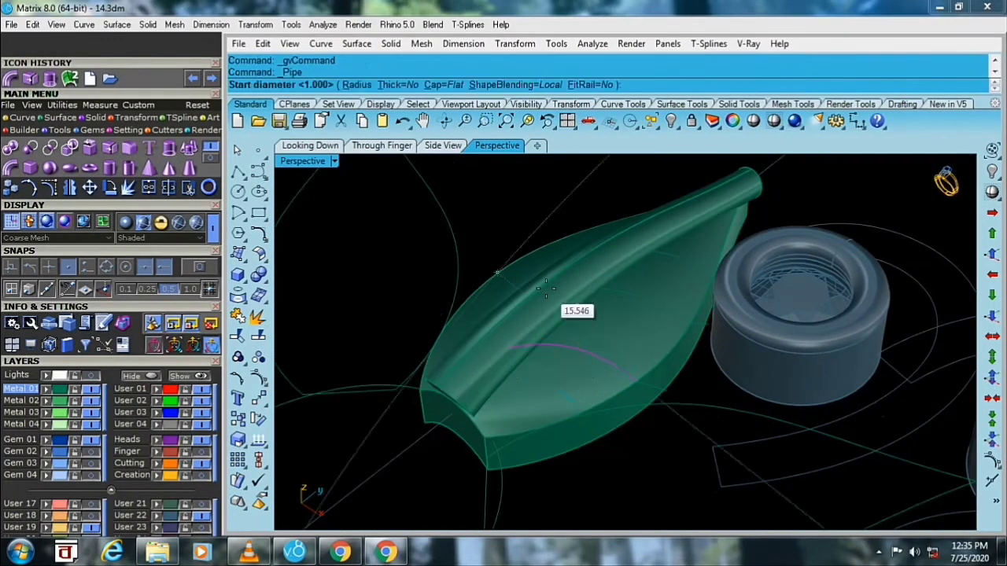
click(545, 289)
click(547, 290)
right_click(547, 290)
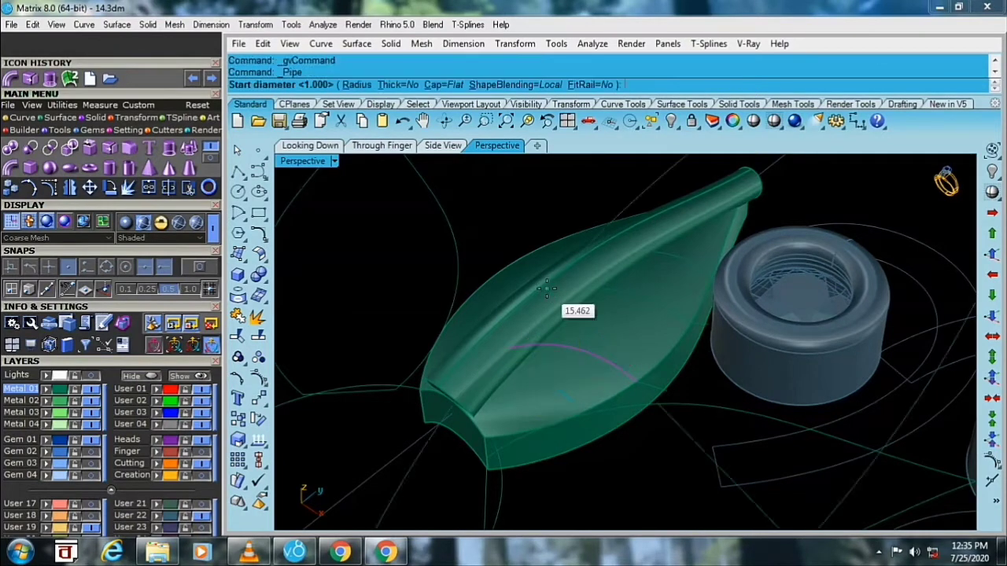
text(.6)
key(Return)
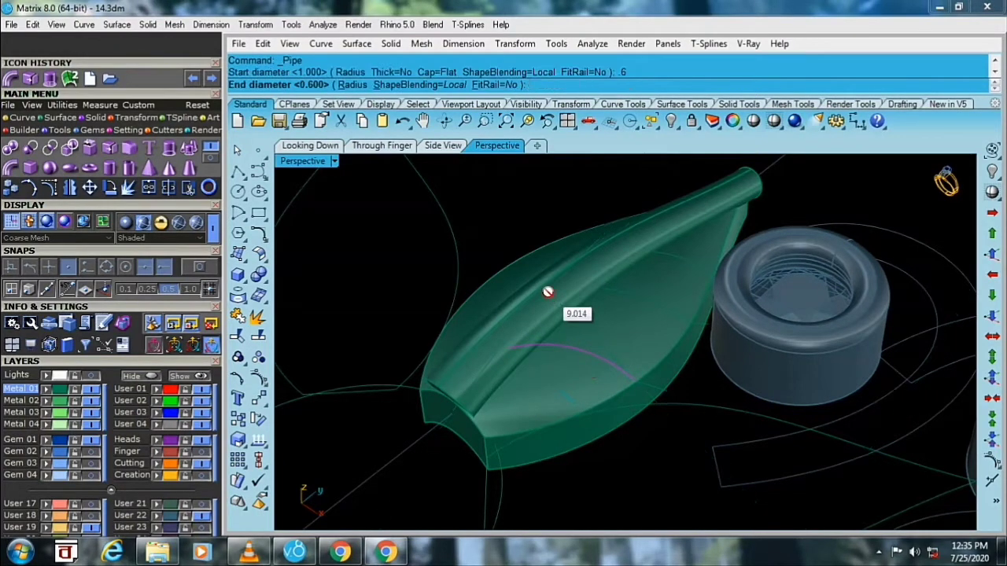
text(.8)
key(Return)
key(Return)
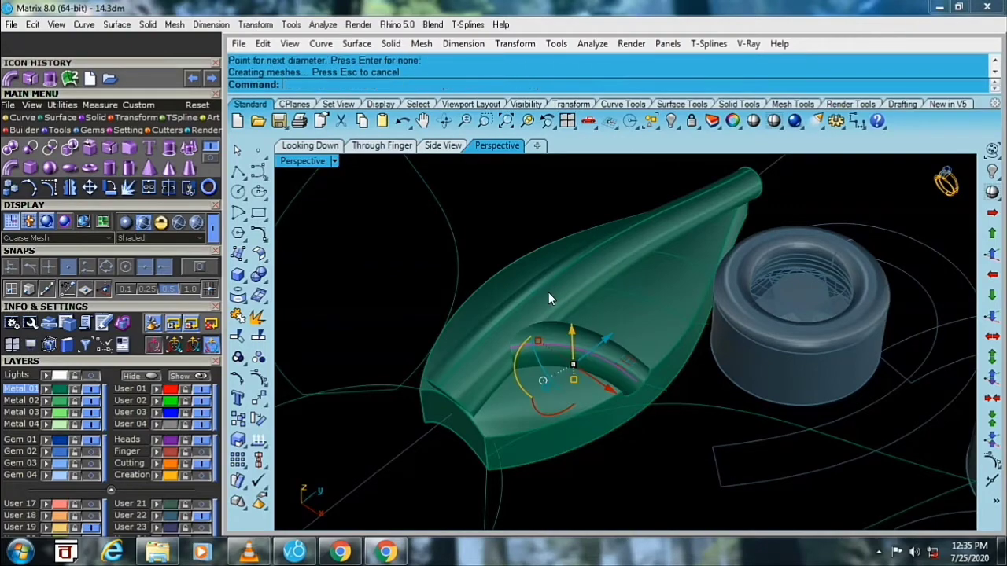
- Inspect the new side-vein pipe and select another curve on the leaf
mouse_move(548, 292)
right_down()
mouse_move(584, 368)
mouse_move(582, 287)
right_up()
scroll(574, 352, down, 5)
mouse_move(574, 352)
right_down()
mouse_move(612, 339)
mouse_move(608, 348)
right_up()
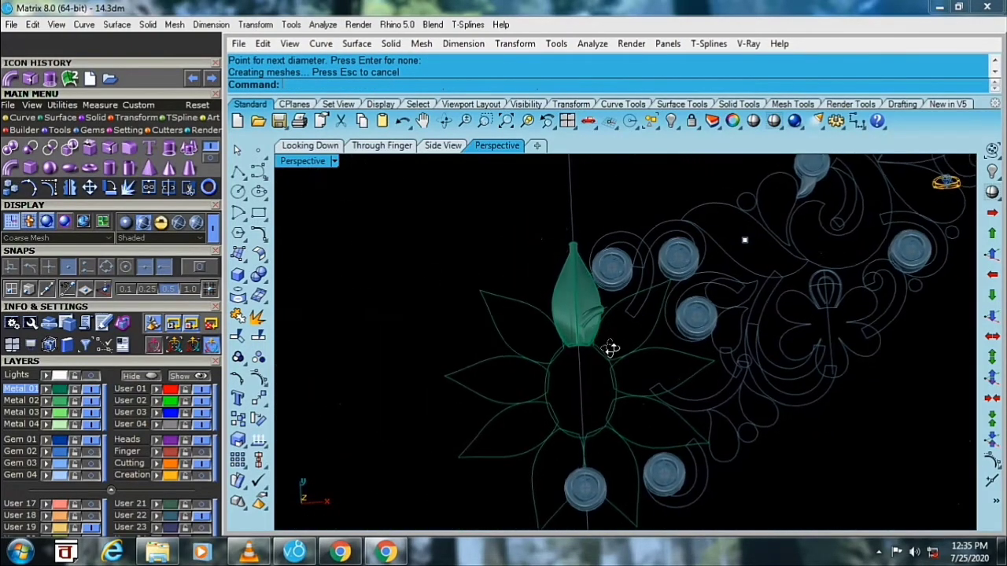
scroll(609, 348, up, 5)
click(574, 277)
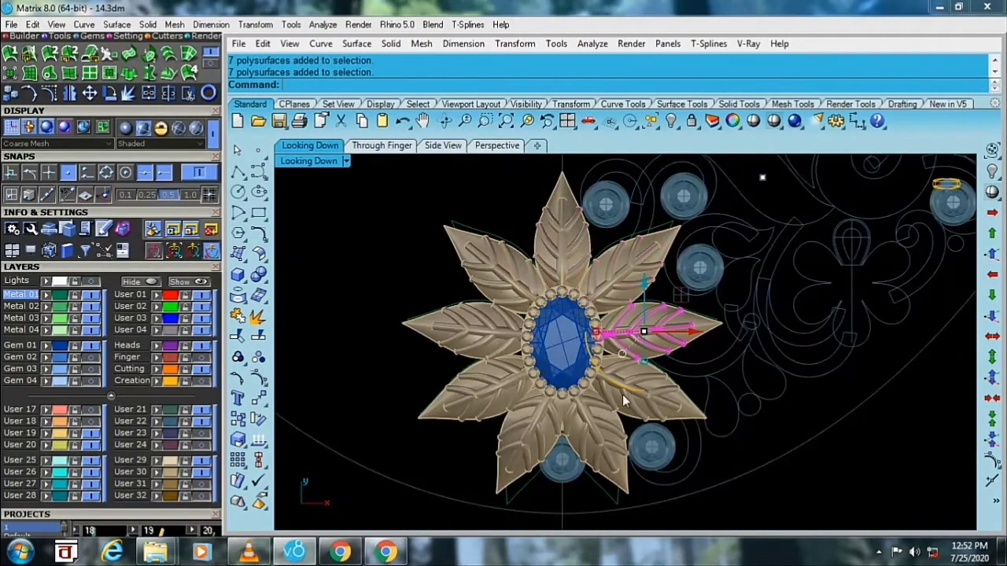
- Hide the gold leaf and blue centre stone layers
click(622, 394)
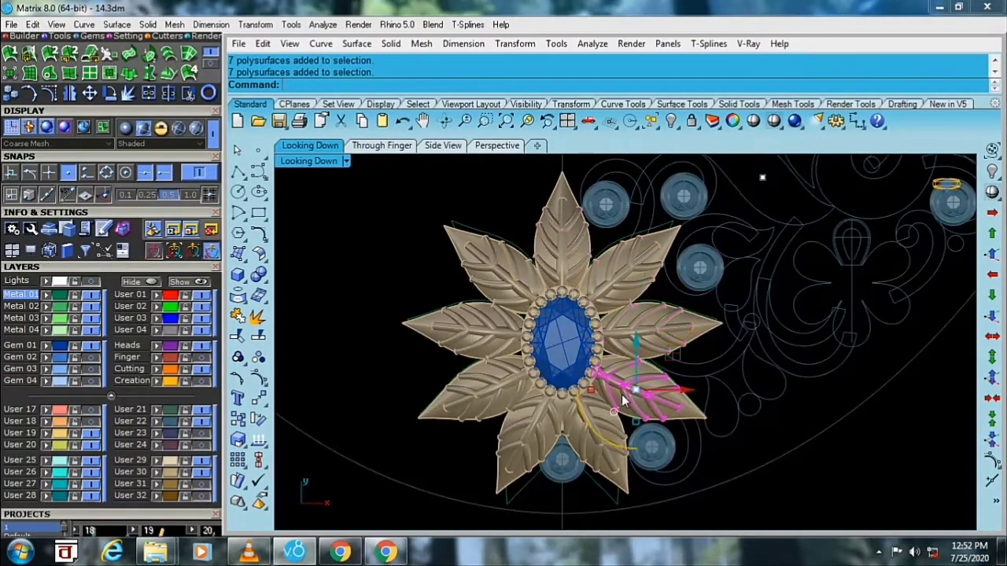
click(553, 321)
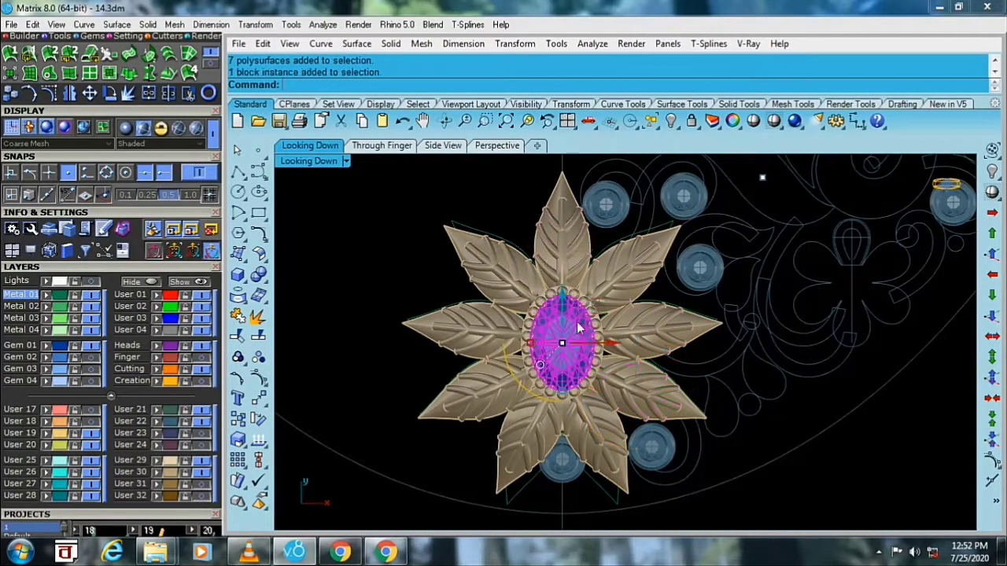
key(Escape)
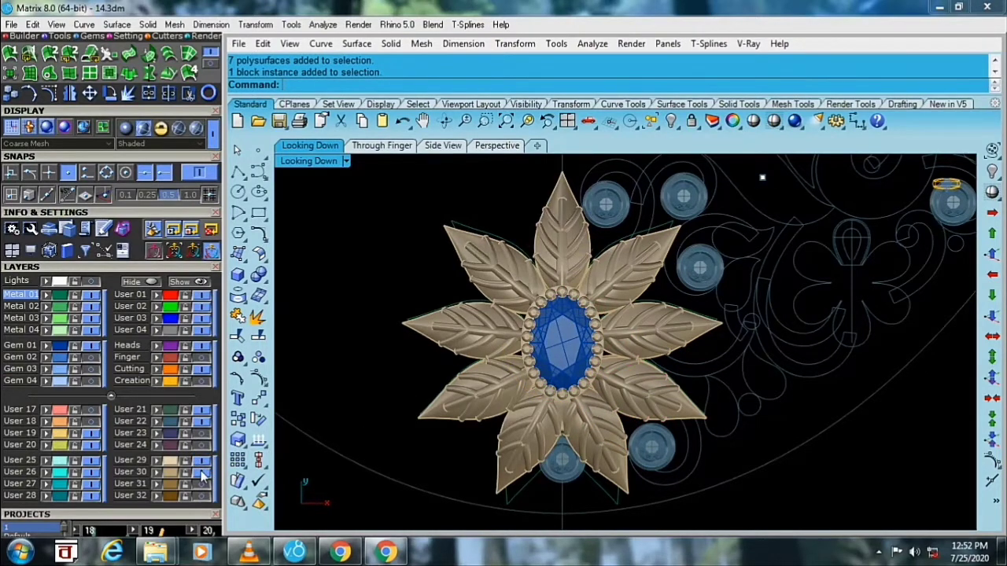
click(202, 478)
click(94, 365)
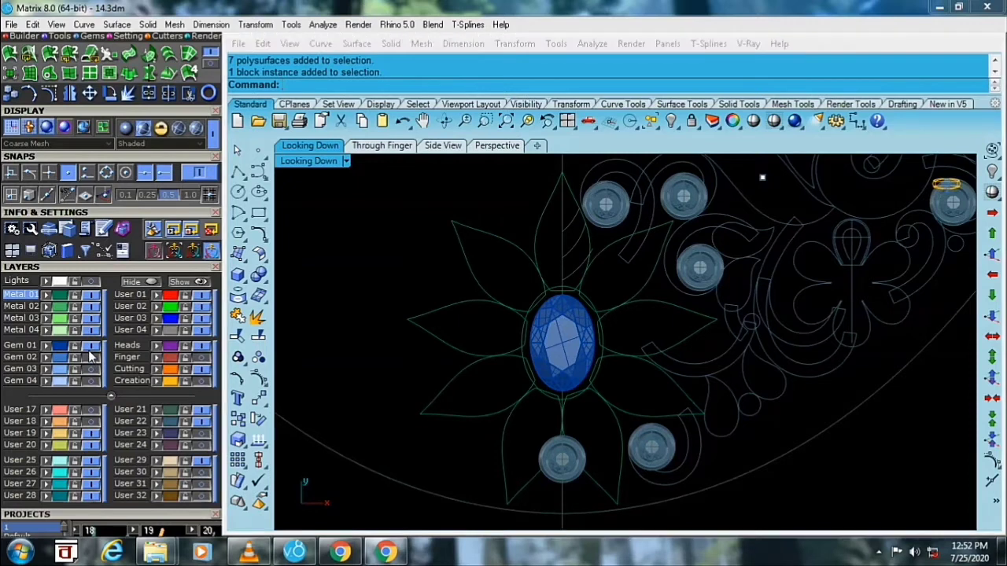
- Orbit Perspective edge-on, window-select the seven band curves, and start NetworkSrf
mouse_move(595, 315)
right_down()
mouse_move(574, 362)
mouse_move(416, 285)
mouse_move(465, 335)
mouse_move(543, 280)
right_up()
scroll(415, 284, down, 3)
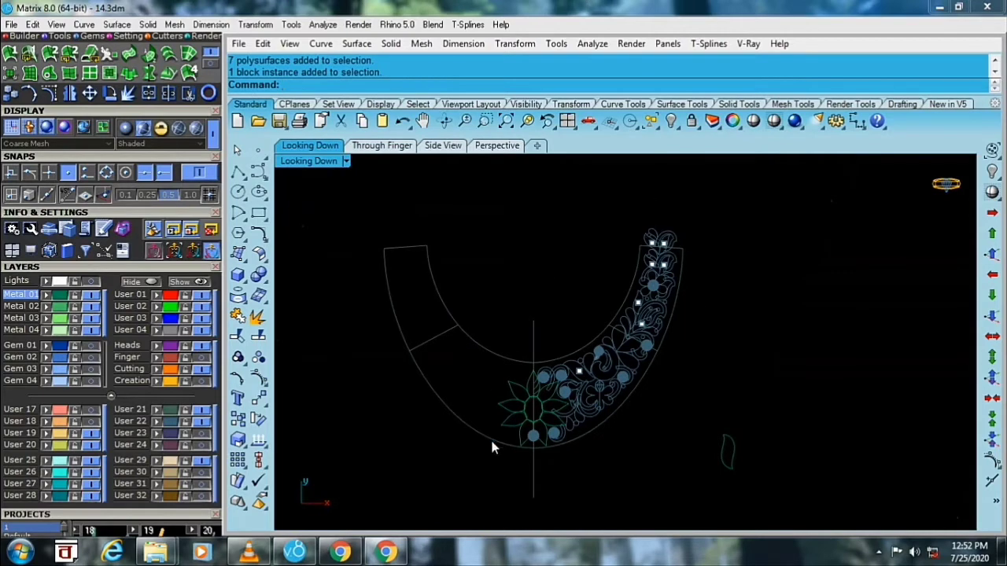
double_click(299, 166)
double_click(671, 160)
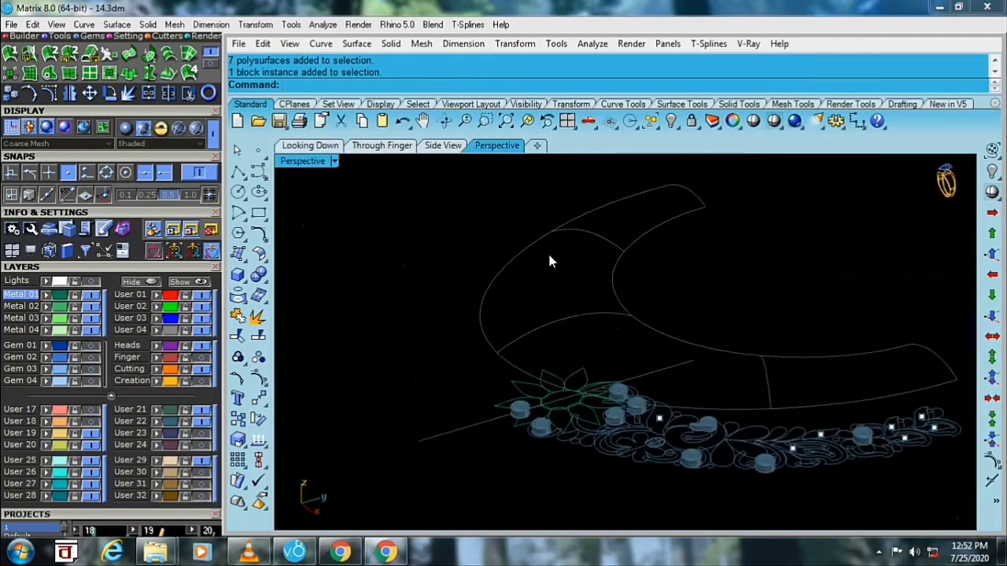
right_drag(549, 261, 533, 287)
mouse_move(709, 364)
right_down()
mouse_move(553, 382)
mouse_move(731, 371)
mouse_move(603, 373)
mouse_move(693, 385)
right_up()
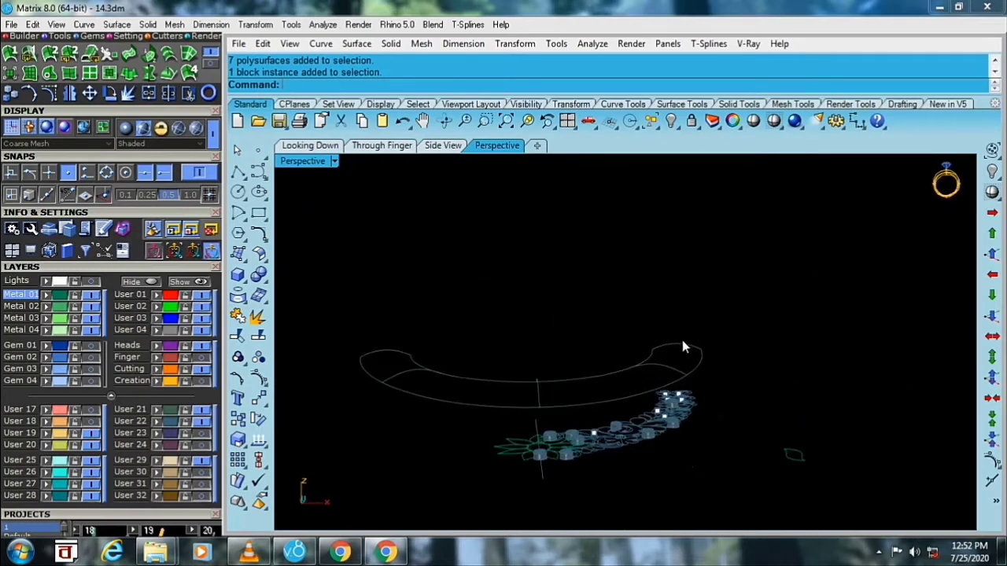
right_drag(523, 332, 704, 297)
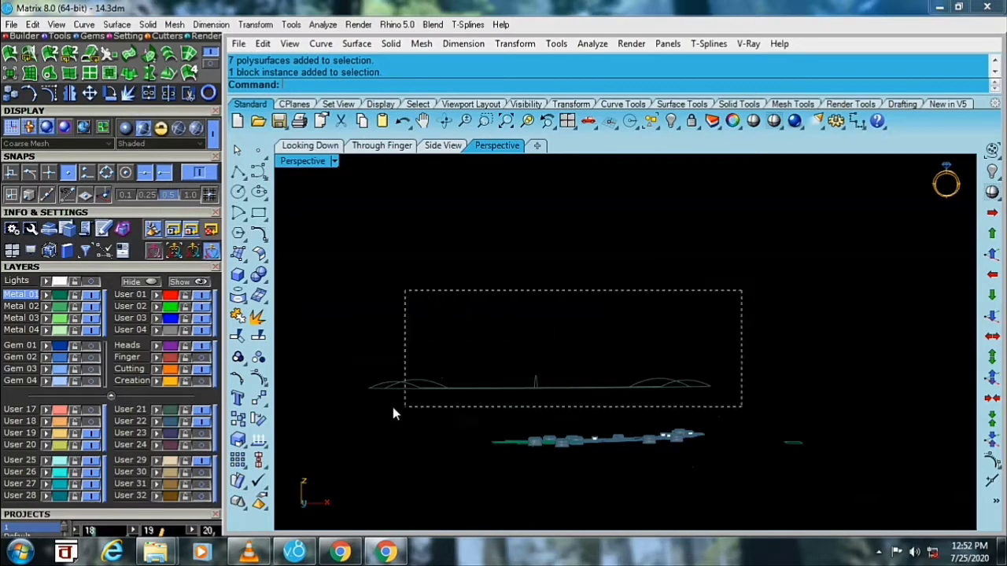
drag(348, 406, 348, 407)
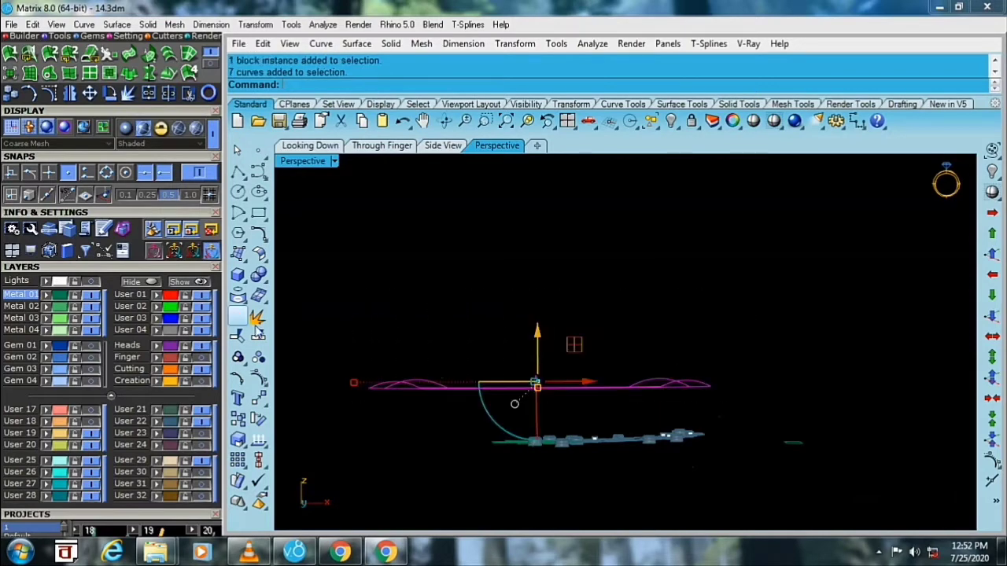
click(100, 163)
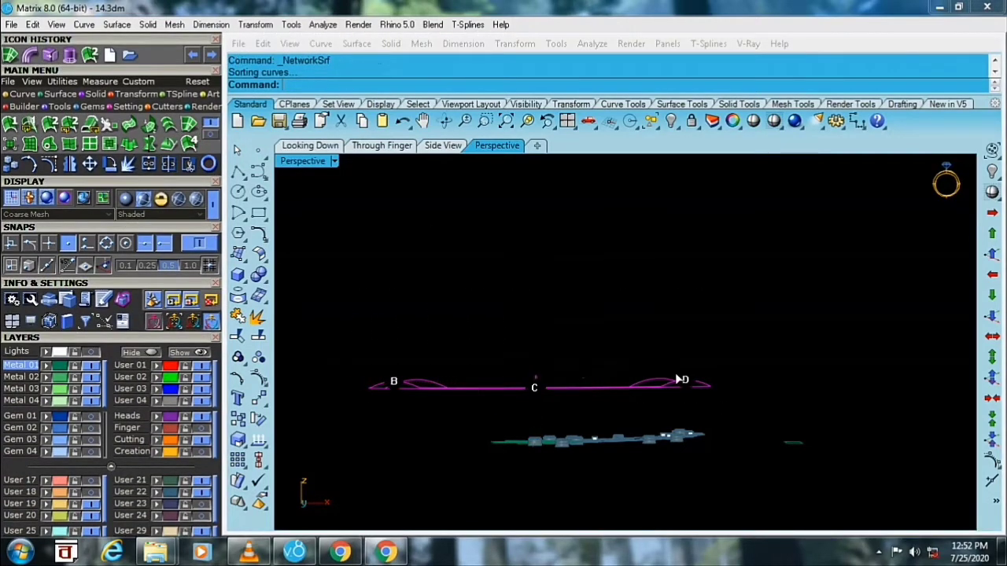
- Create the network-surface band and maximize the Looking Down view
click(758, 394)
right_drag(581, 270, 611, 417)
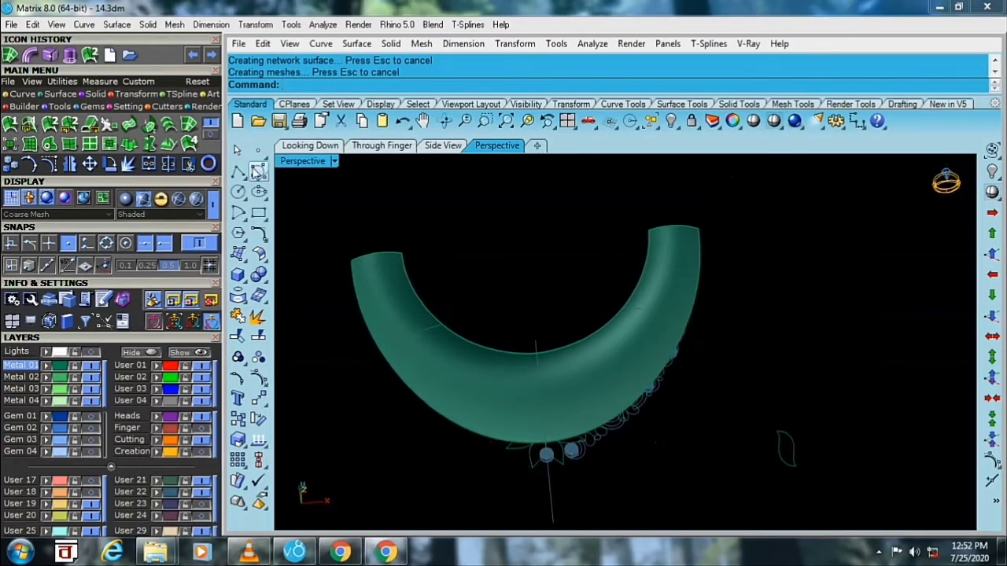
double_click(303, 161)
double_click(308, 162)
scroll(414, 234, up, 2)
- Switch to Ghosted display and pan over to the separate leaf outline curve
click(346, 161)
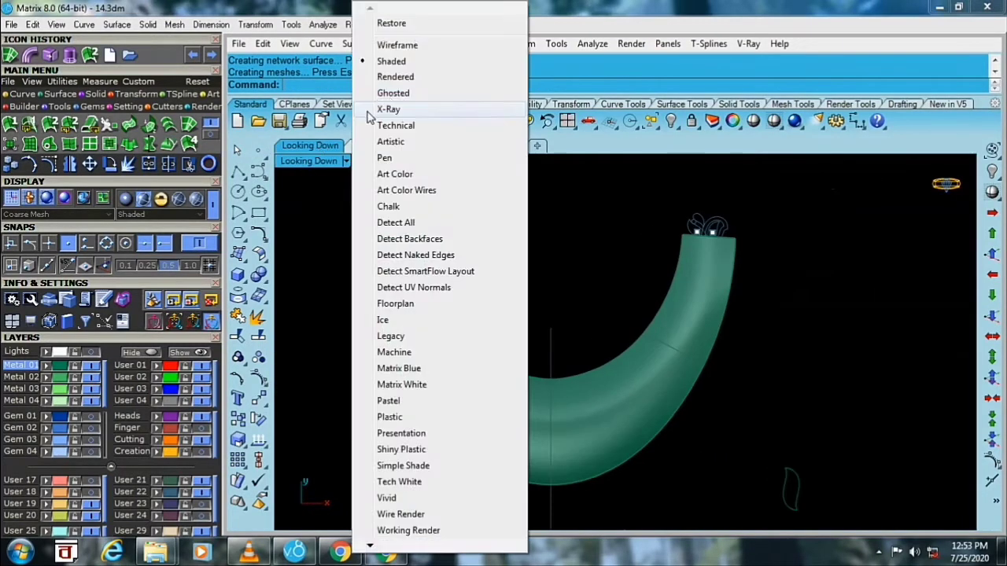
click(394, 93)
scroll(581, 399, up, 3)
scroll(531, 338, up, 3)
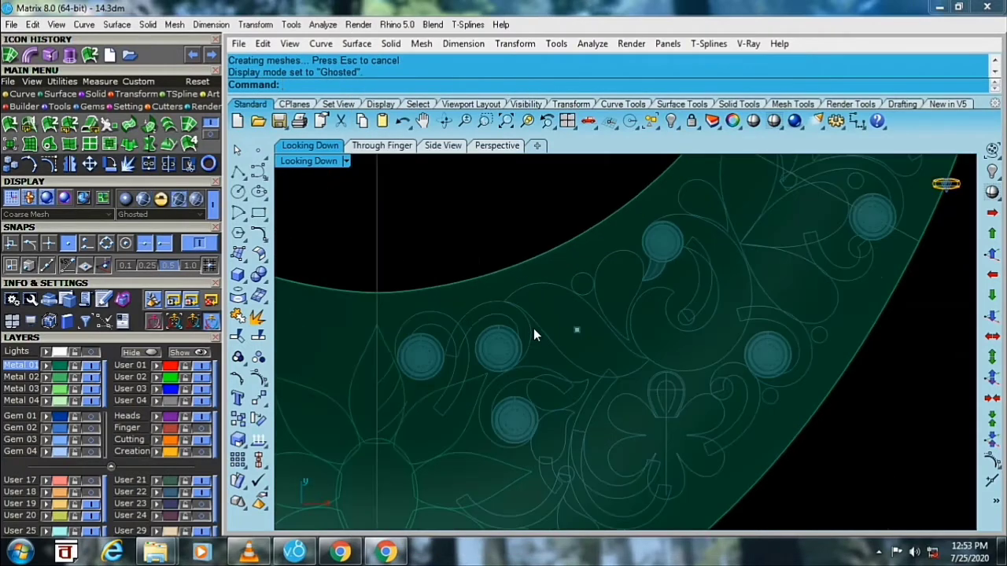
click(540, 328)
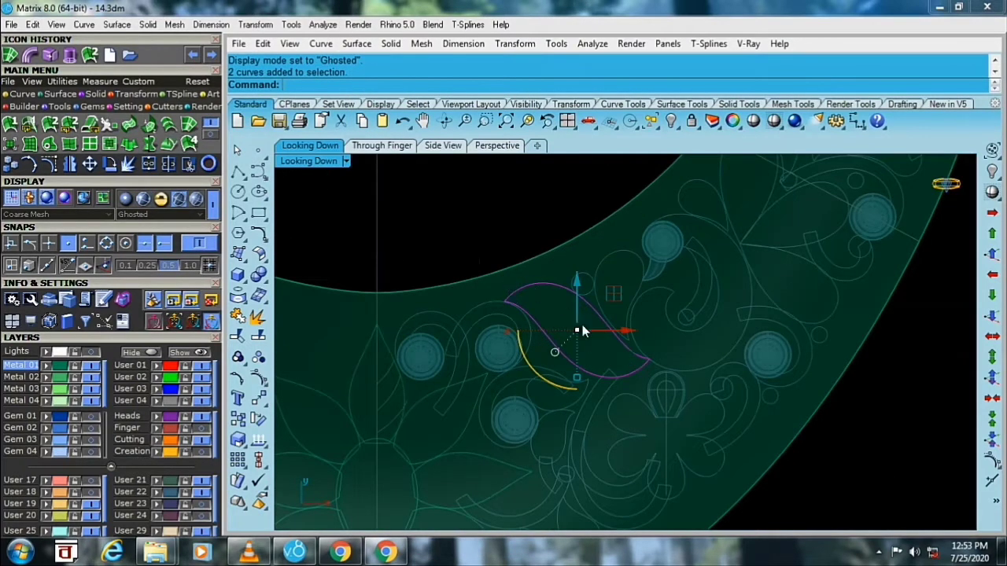
right_drag(581, 330, 369, 202)
right_drag(763, 440, 577, 385)
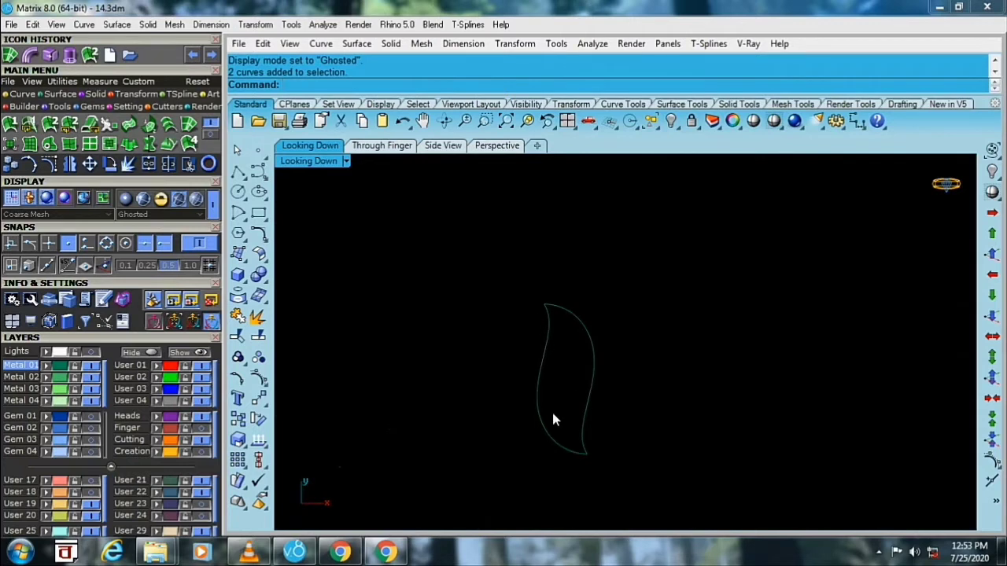
key(ctrl+Tab)
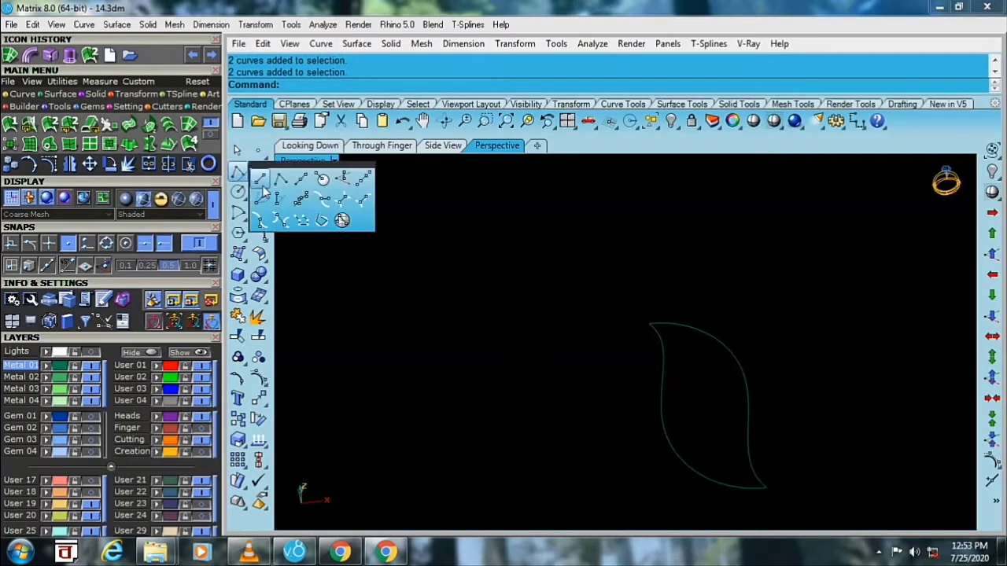
- Draw a straight line across the middle of the leaf outline
click(240, 173)
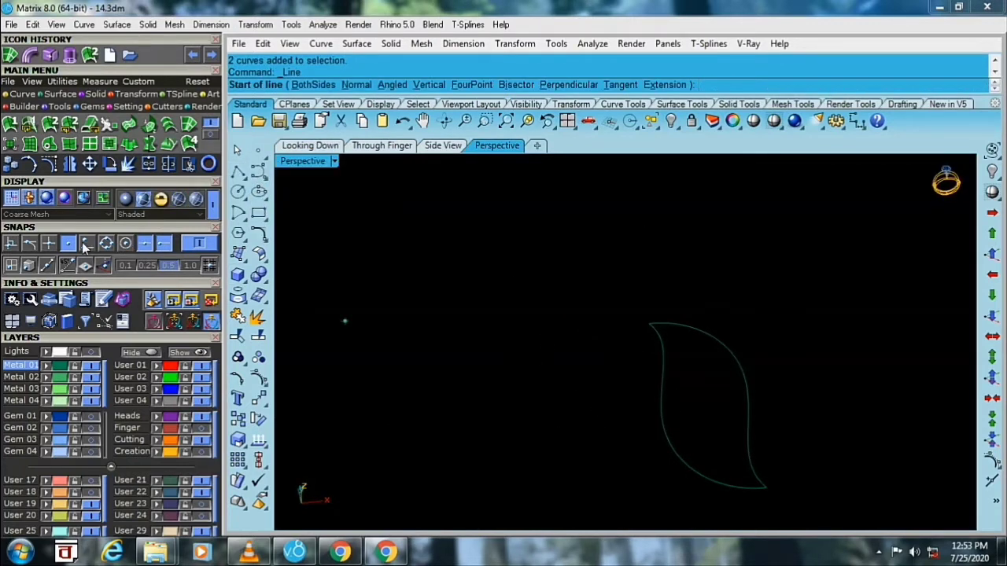
scroll(650, 345, up, 3)
click(649, 346)
scroll(708, 358, down, 1)
click(754, 367)
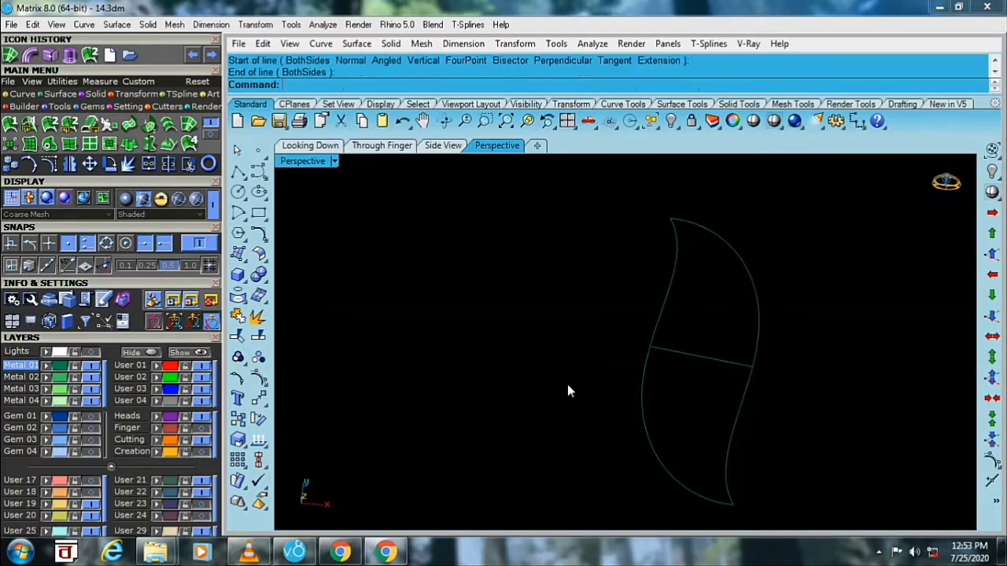
mouse_move(567, 384)
right_down()
mouse_move(671, 332)
mouse_move(652, 350)
right_up()
- Rebuild the cross line as a degree-3 curve with 7 control points
click(663, 326)
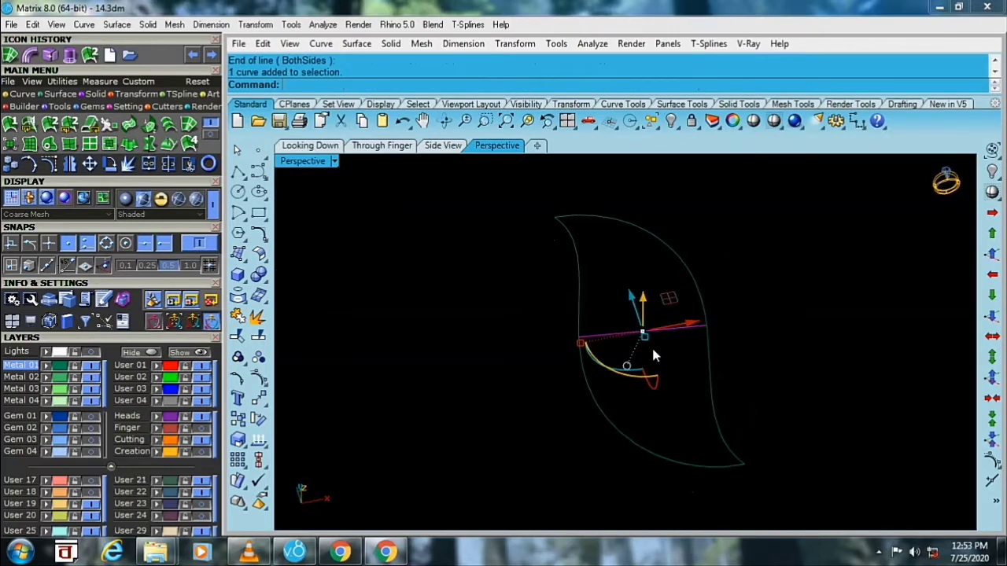
text(Rebuild)
key(Return)
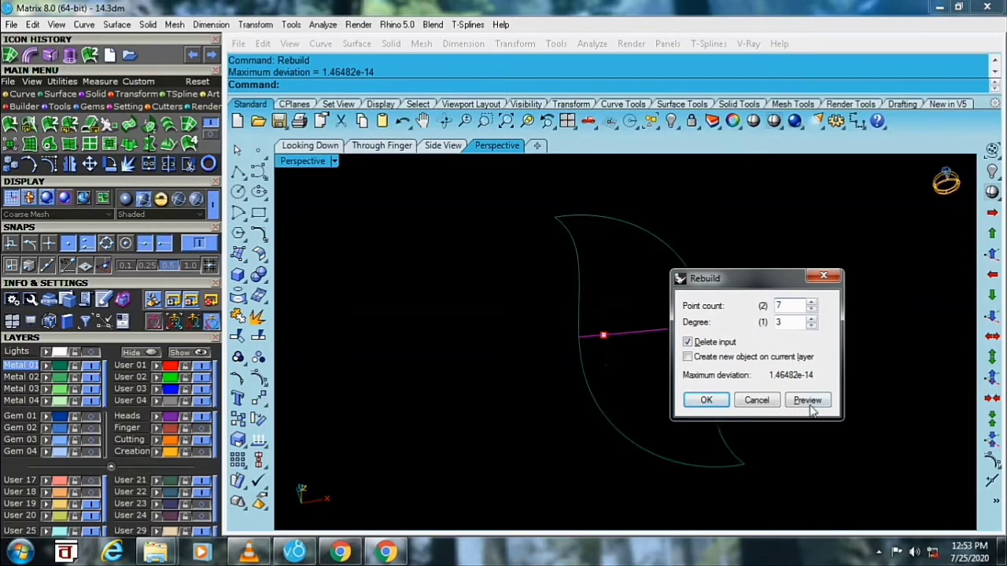
click(707, 400)
right_drag(708, 397, 427, 367)
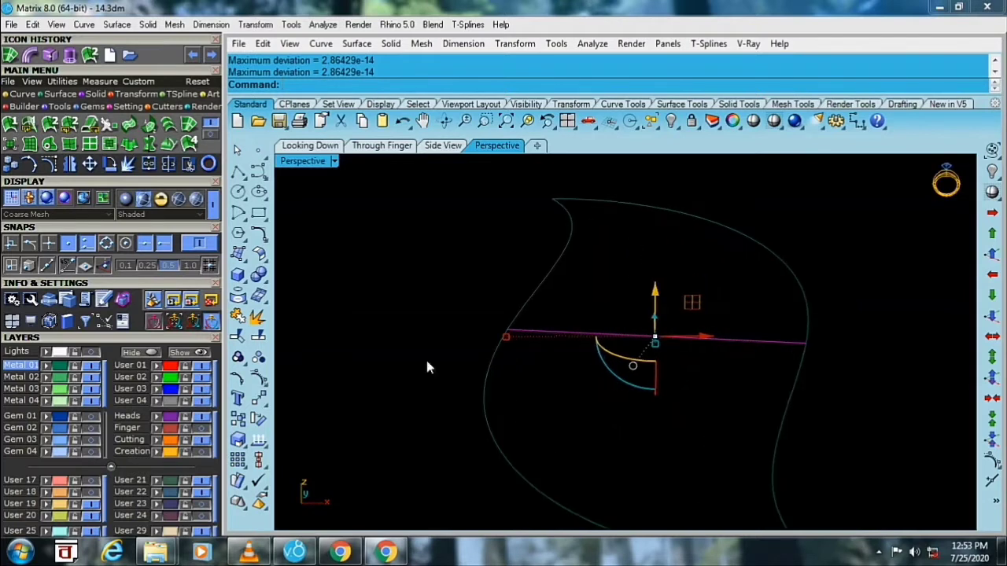
- Show the cross curve's control points and raise the centre and side points
click(259, 380)
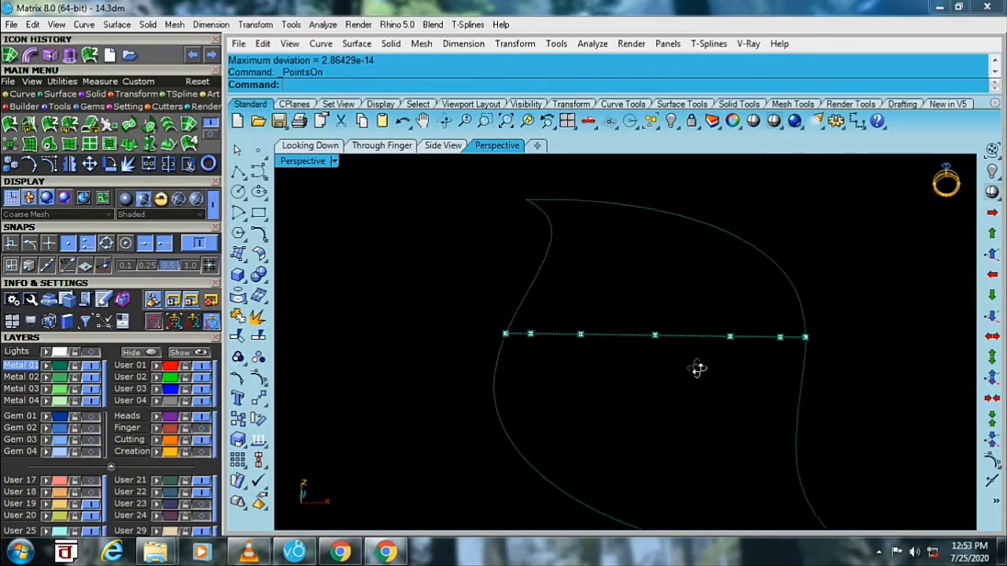
drag(618, 303, 670, 366)
right_drag(672, 362, 772, 322)
shift+click(796, 341)
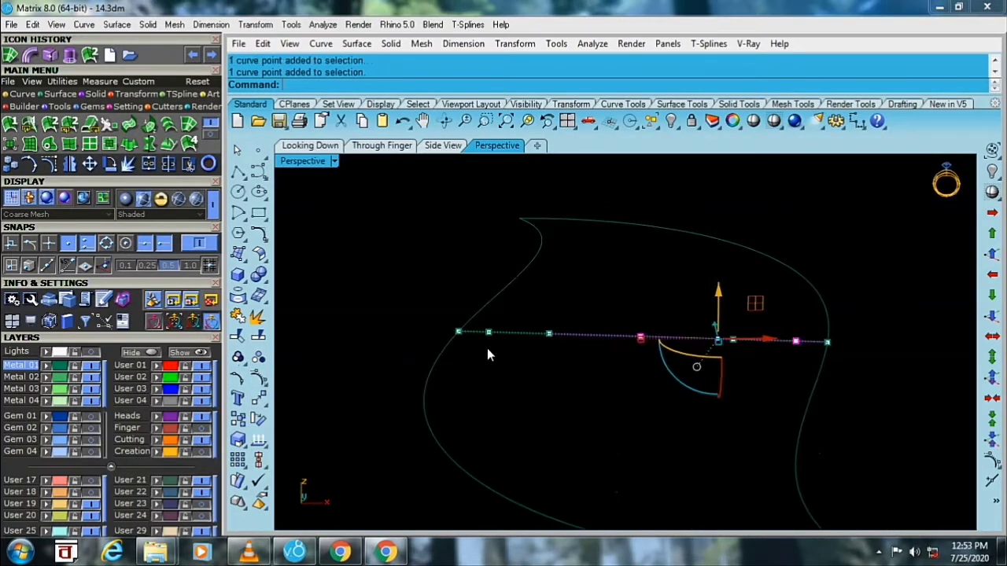
shift+click(487, 334)
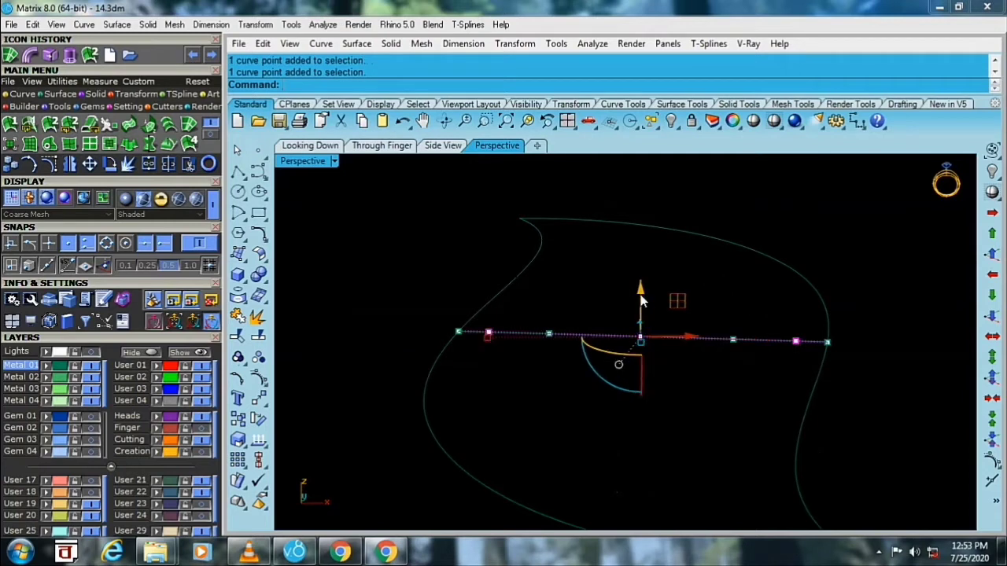
drag(641, 299, 634, 234)
- Pull the centre control point higher to form a tall peak
click(729, 227)
click(632, 276)
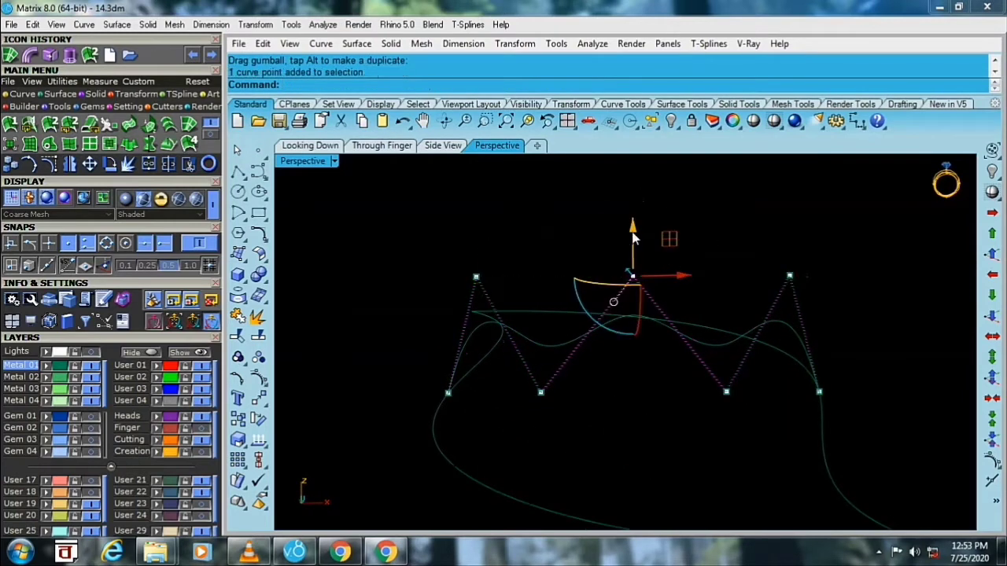
drag(645, 236, 663, 211)
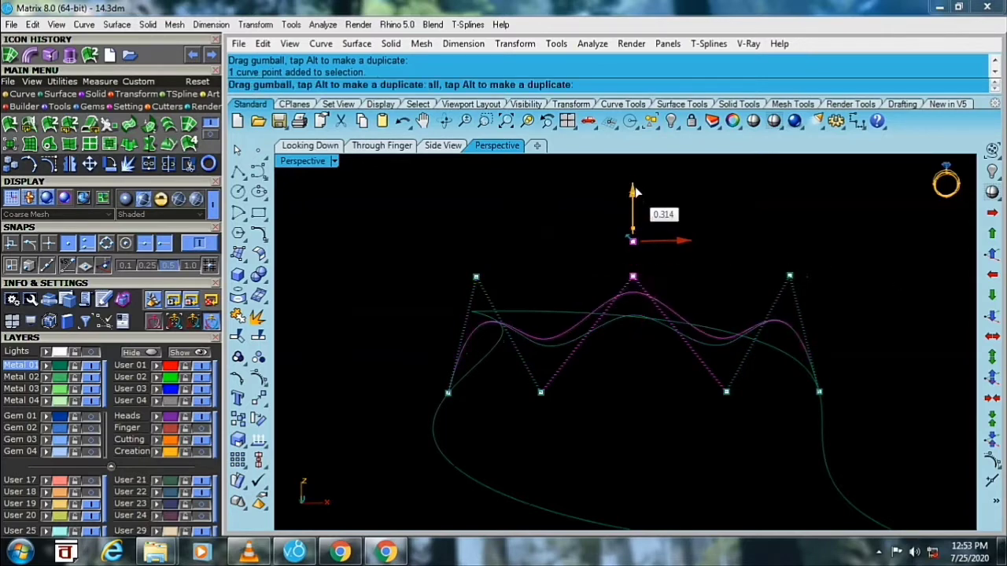
right_drag(682, 308, 665, 250)
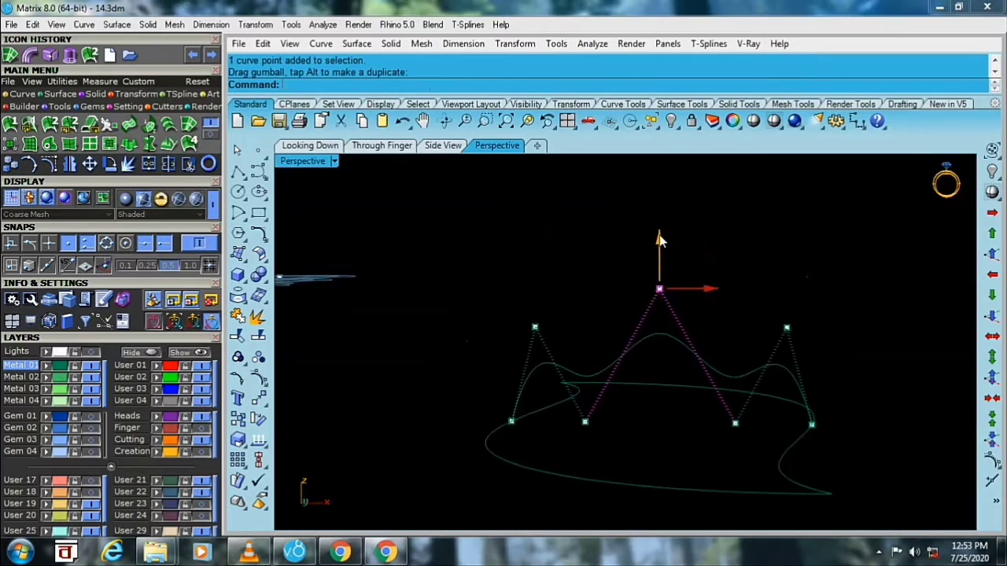
drag(659, 240, 661, 219)
click(755, 236)
- Push the two lower control points down to deepen the waves
mouse_move(755, 236)
right_down()
mouse_move(706, 254)
mouse_move(760, 281)
right_up()
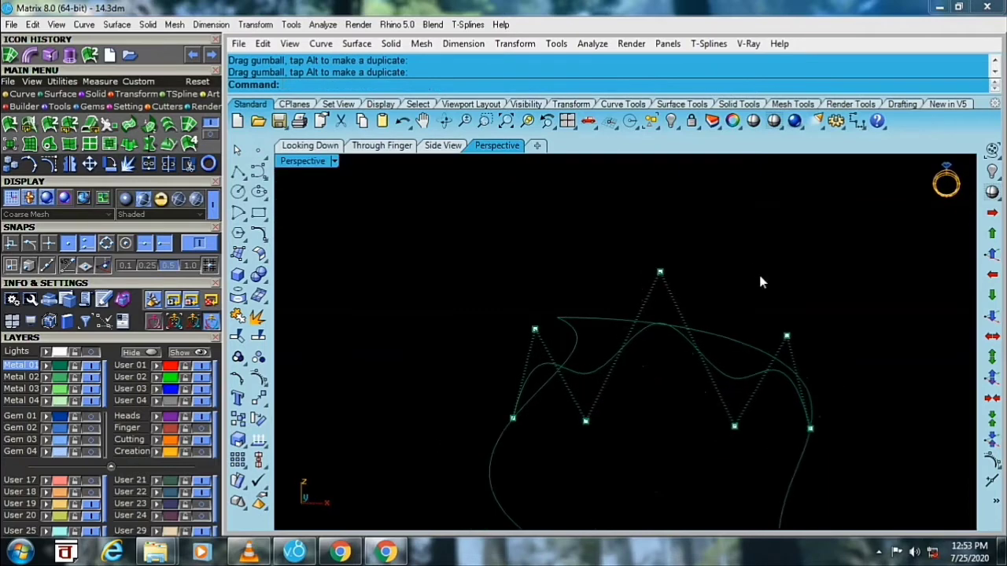
click(585, 424)
shift+click(734, 427)
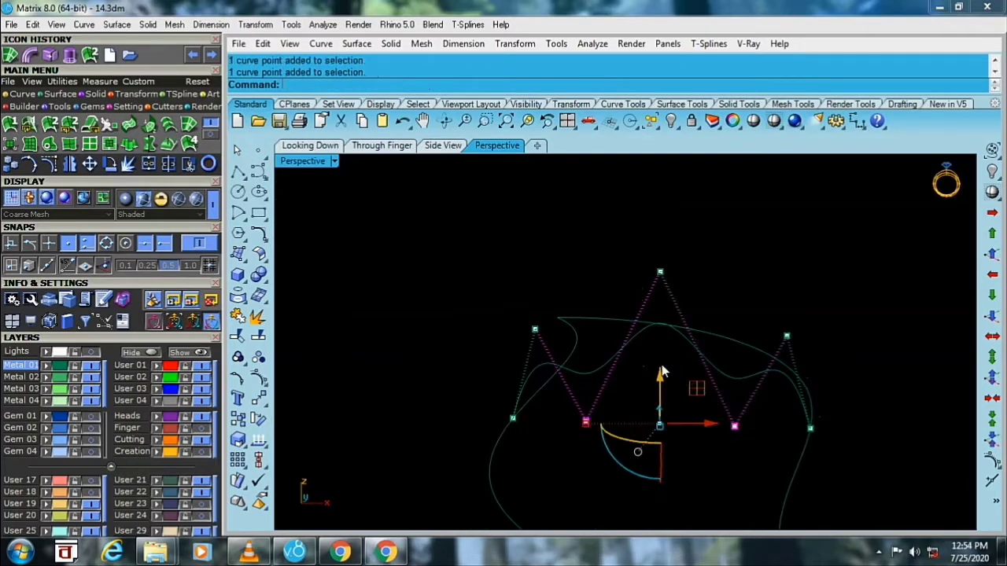
drag(661, 376, 662, 413)
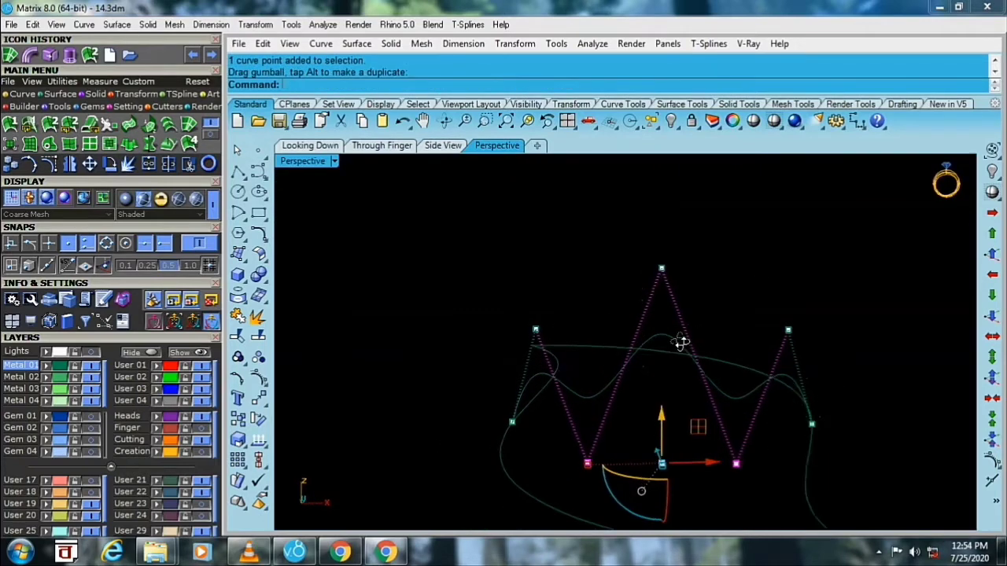
drag(662, 269, 657, 240)
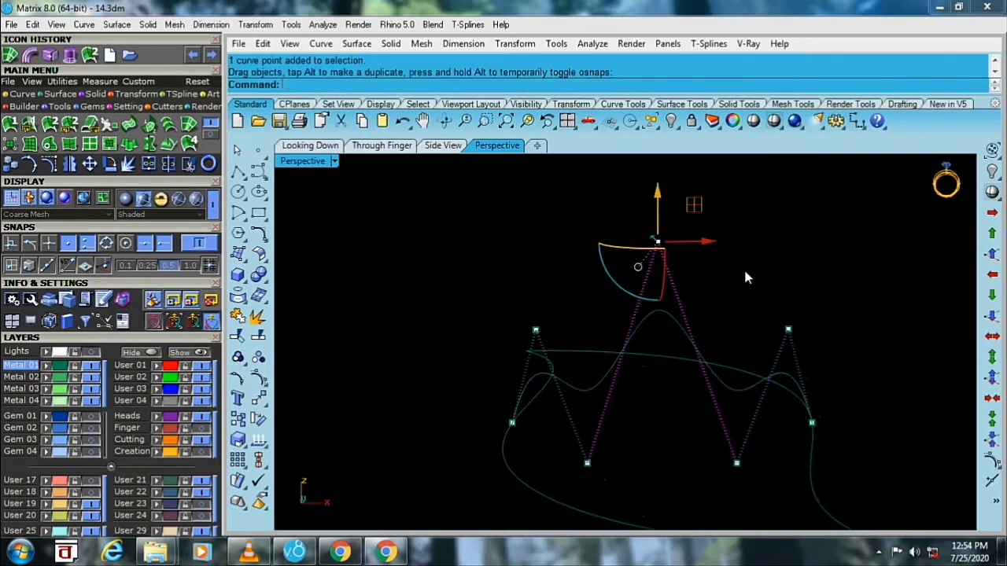
right_drag(746, 277, 685, 320)
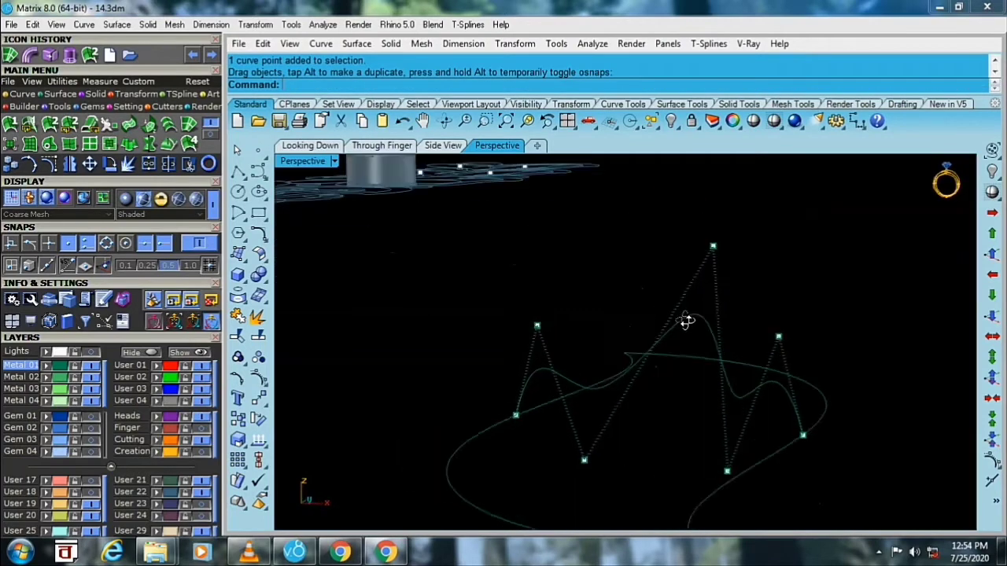
click(403, 121)
- Raise the side and top points slightly, then select the three leaf curves
right_drag(649, 246, 538, 338)
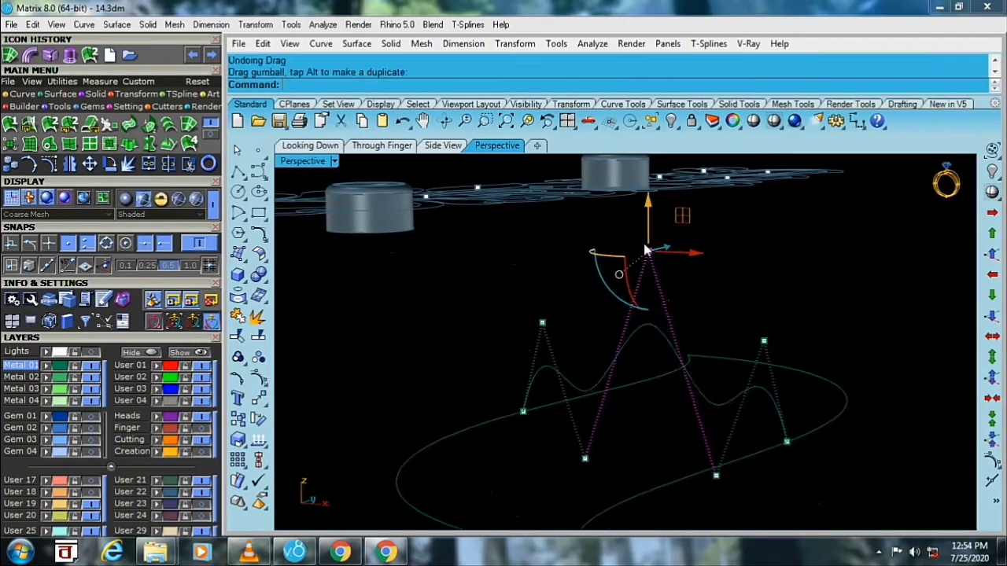
drag(521, 305, 845, 356)
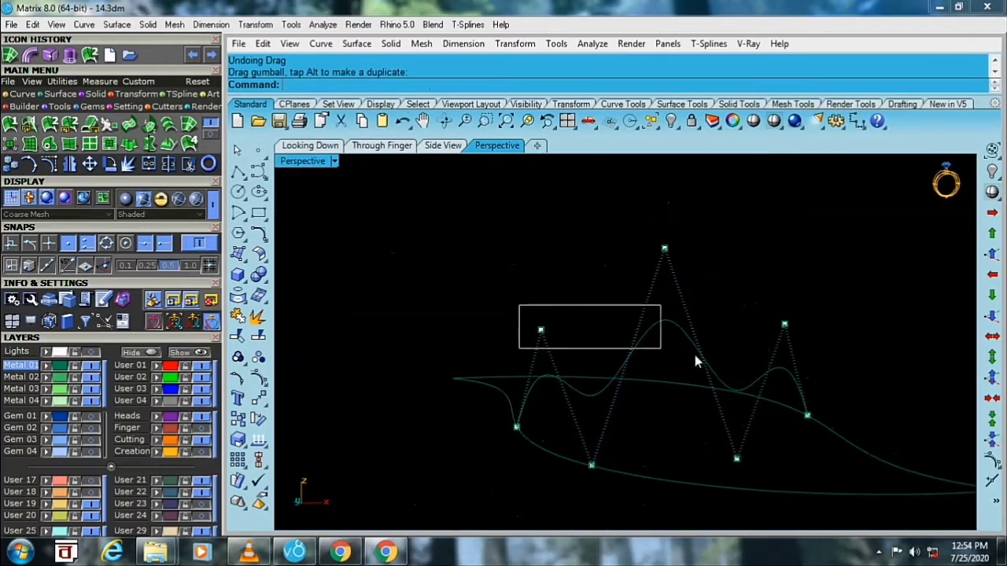
drag(664, 293, 665, 284)
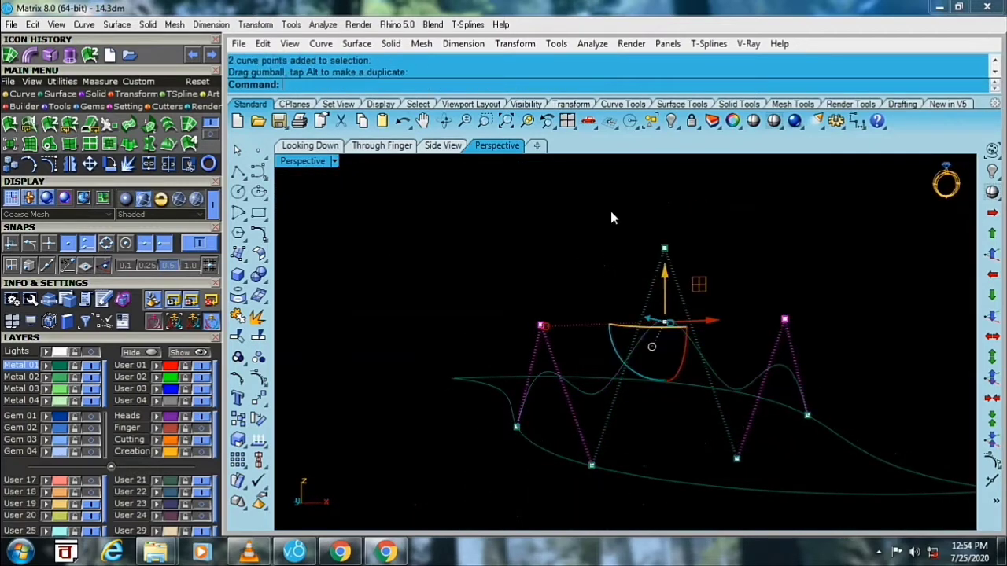
click(664, 248)
drag(664, 232, 663, 224)
key(Escape)
mouse_move(655, 291)
right_down()
mouse_move(635, 351)
mouse_move(747, 311)
right_up()
drag(747, 311, 444, 480)
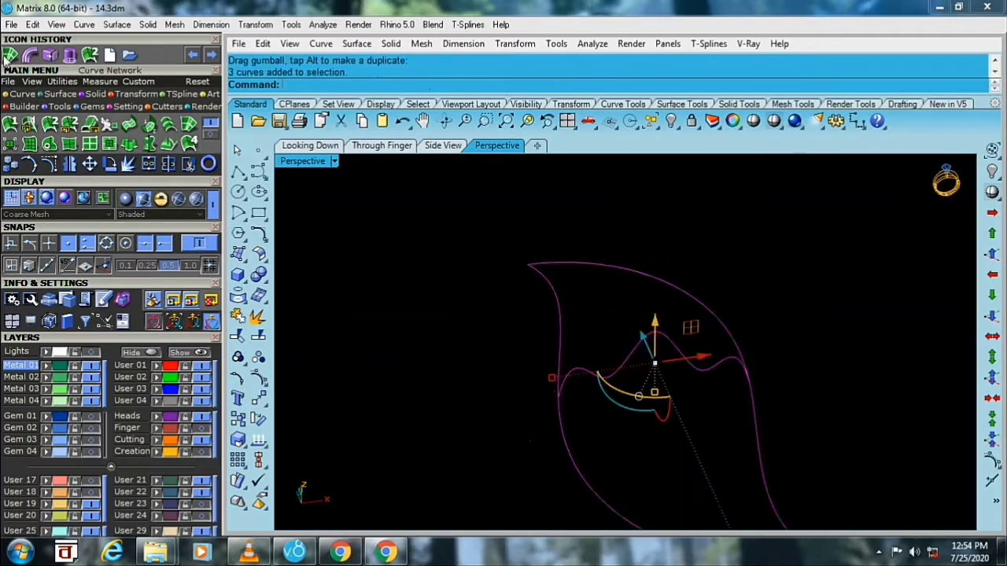
- Build the leaf surface from the three curves with Surface From Curve Network
click(47, 96)
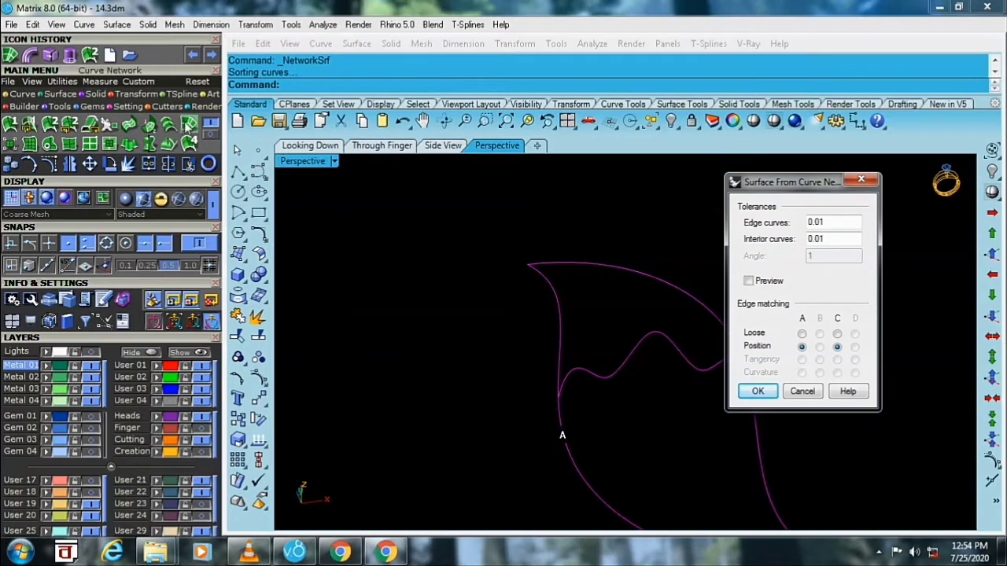
click(748, 399)
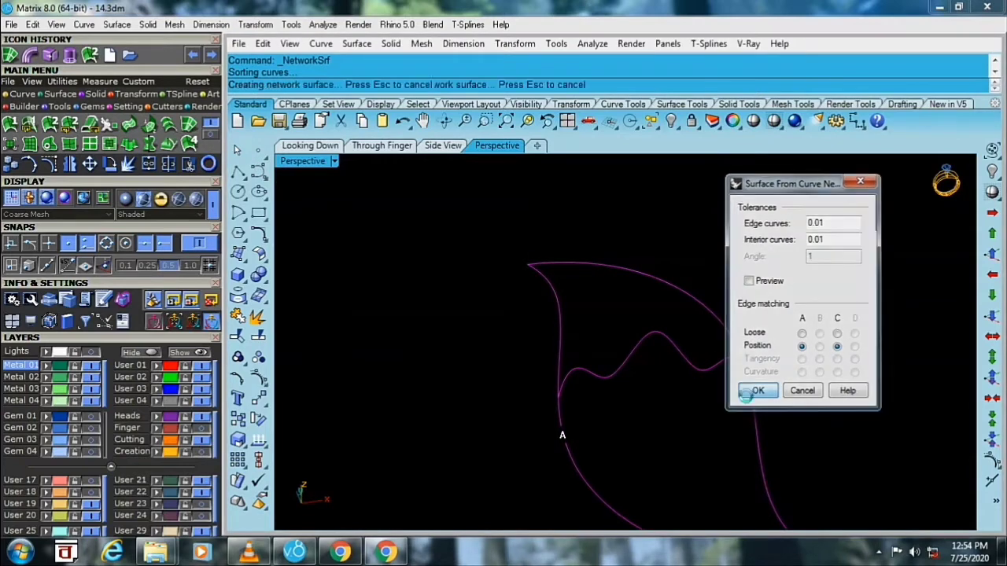
mouse_move(615, 308)
right_down()
mouse_move(796, 405)
mouse_move(616, 344)
right_up()
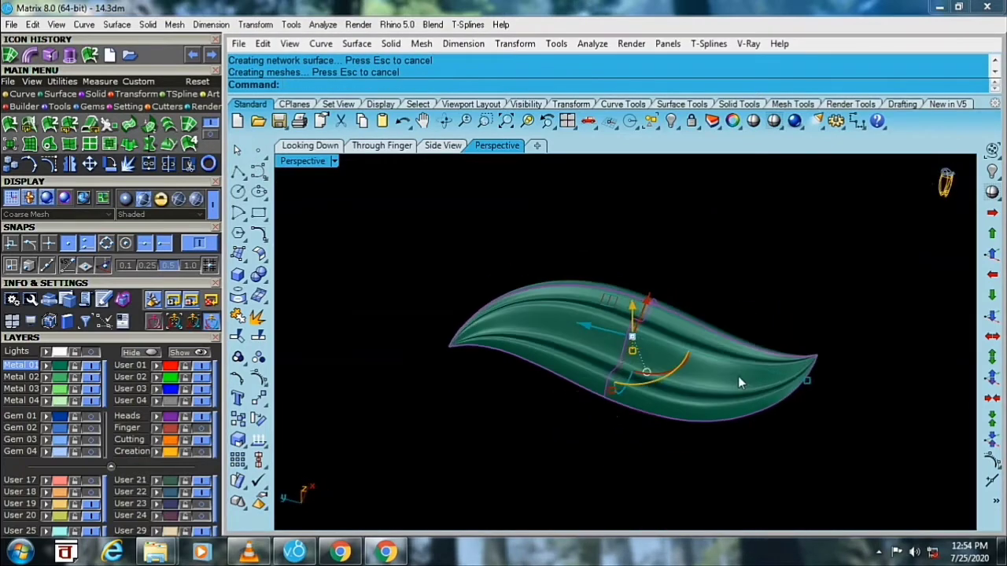
right_drag(616, 344, 649, 378)
click(650, 378)
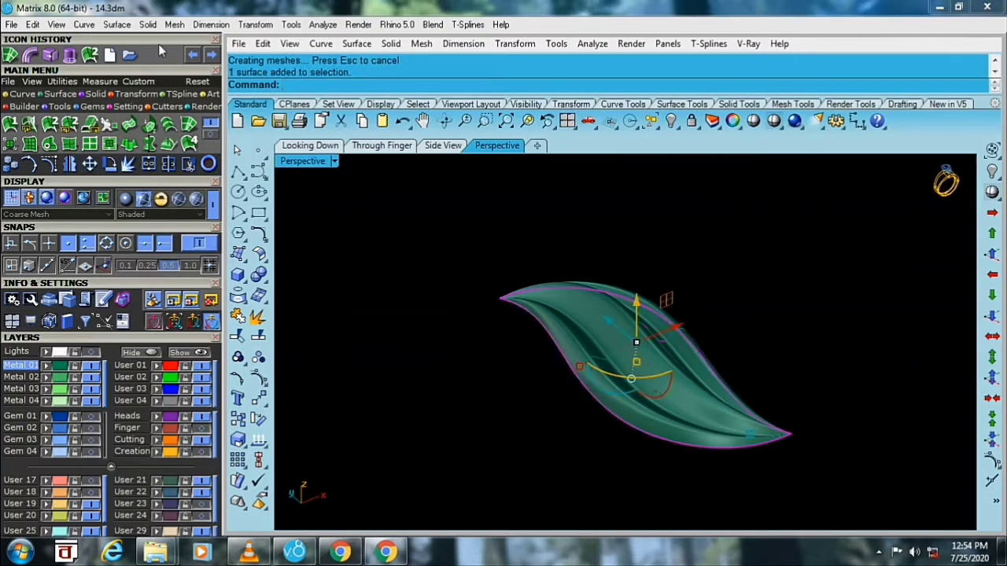
- Extrude the leaf surface straight by -0.8 into a solid and delete the leftover surface
click(148, 25)
click(321, 391)
text(-.8)
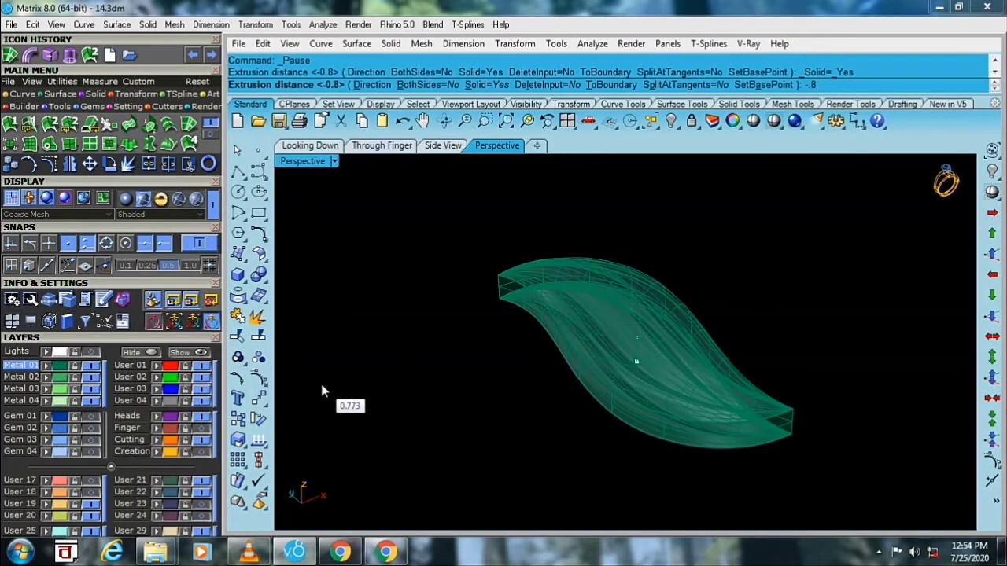
text(-8)
key(Return)
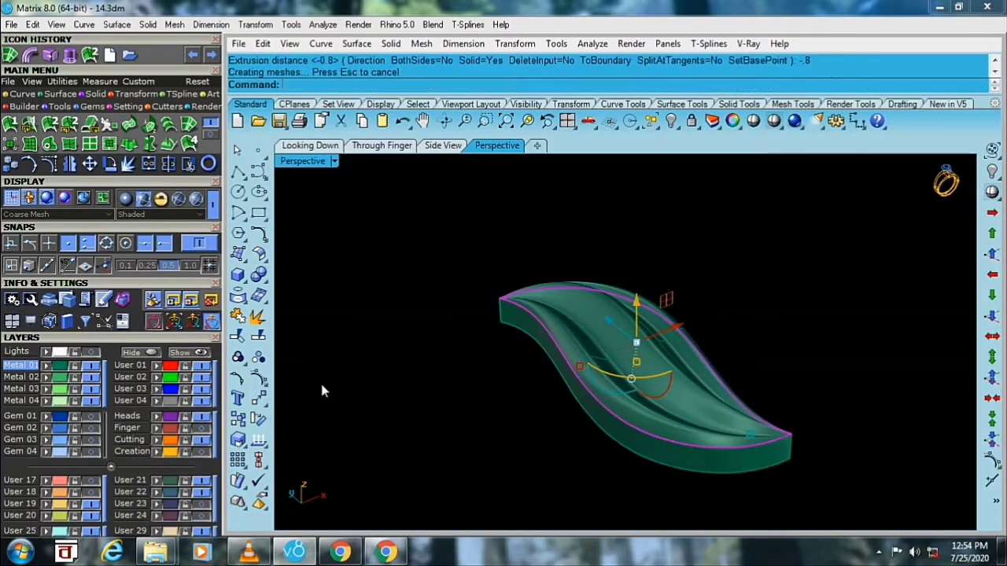
key(Delete)
mouse_move(318, 380)
right_down()
mouse_move(564, 341)
mouse_move(519, 354)
mouse_move(465, 222)
right_up()
- Select the solid leaf and show it beside the necklace in the top view
click(603, 355)
double_click(291, 161)
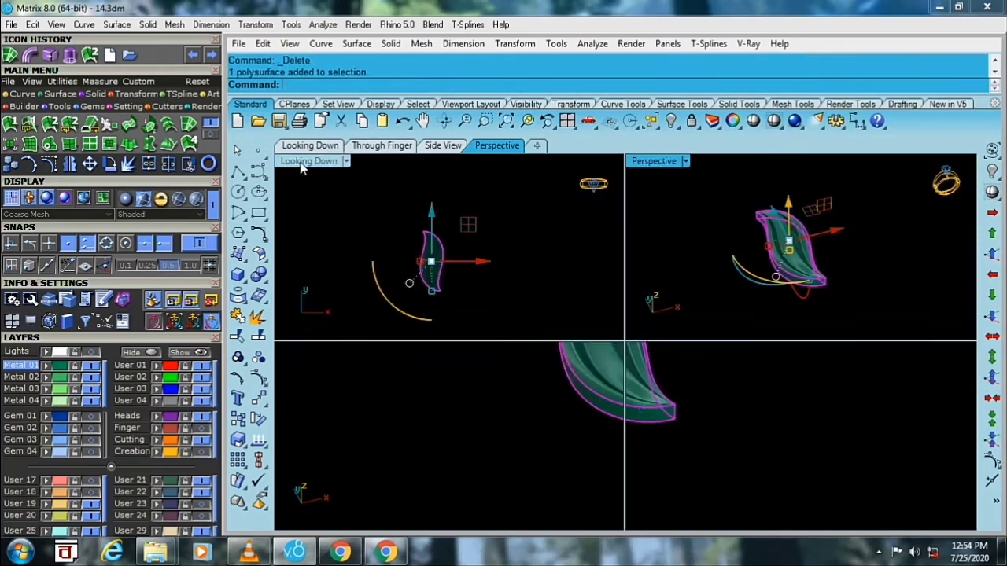
double_click(315, 162)
scroll(480, 289, down, 5)
scroll(451, 284, up, 2)
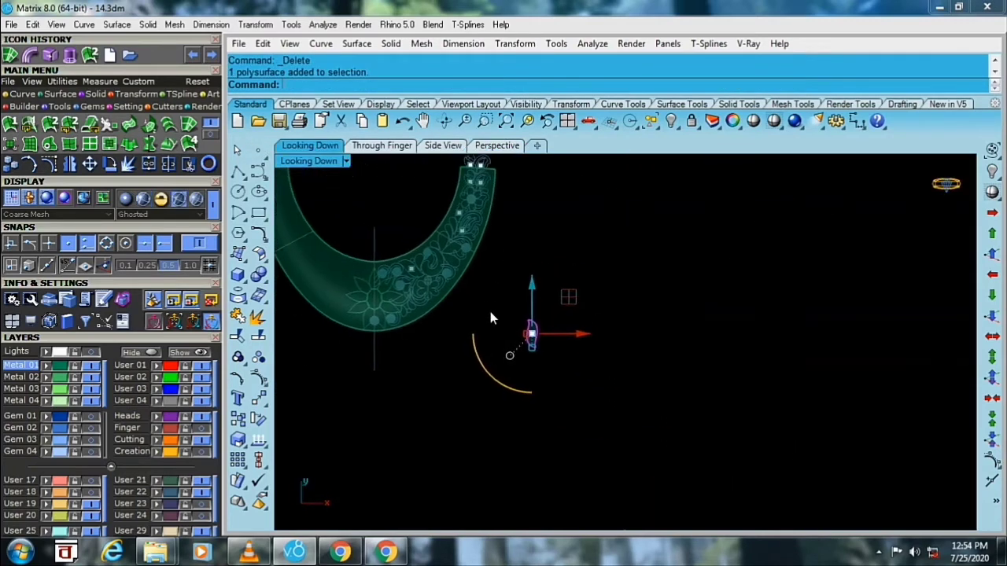
scroll(433, 285, up, 1)
scroll(440, 289, up, 2)
right_drag(444, 295, 489, 321)
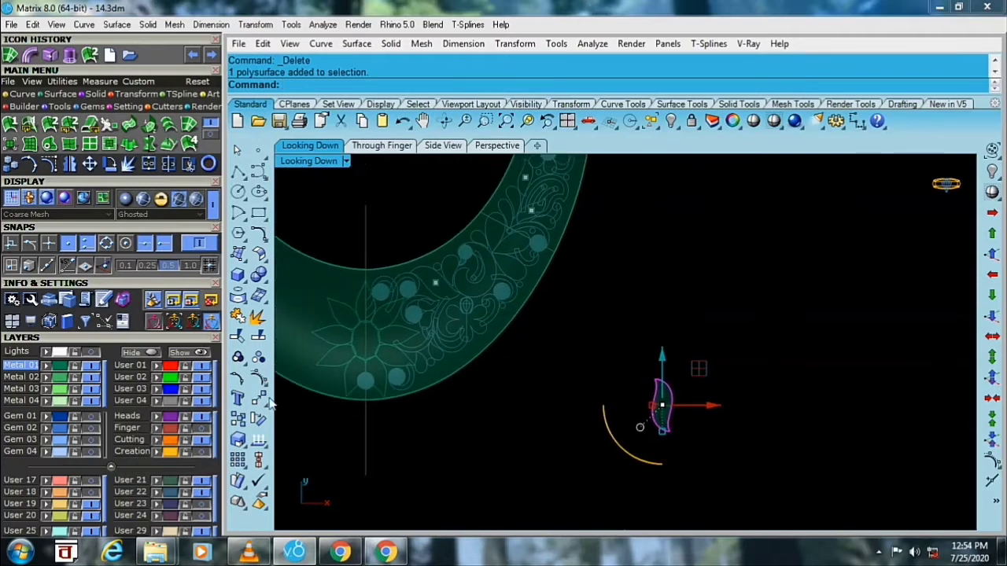
- Copy the leaf onto its outline on the necklace band design
click(238, 420)
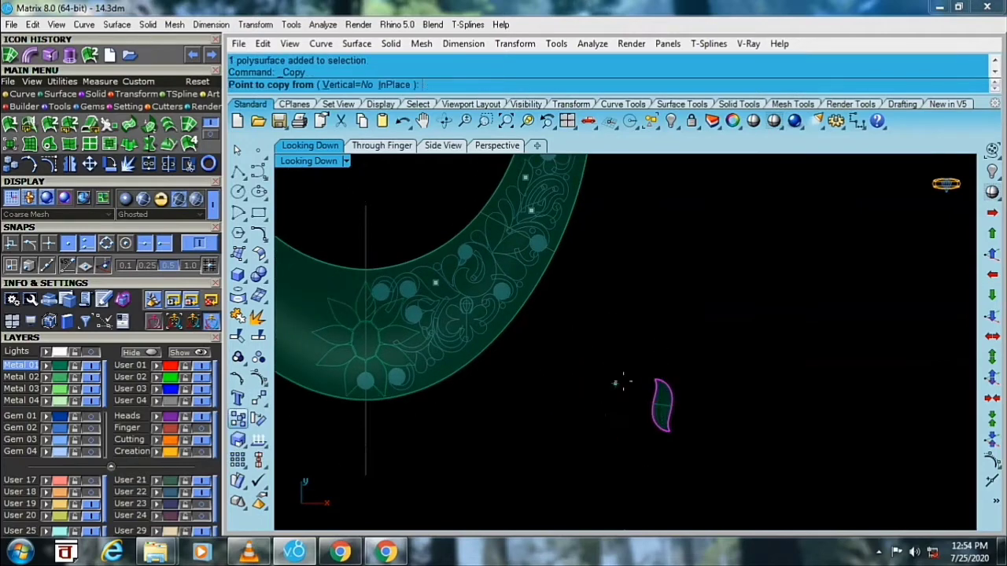
scroll(659, 405, up, 1)
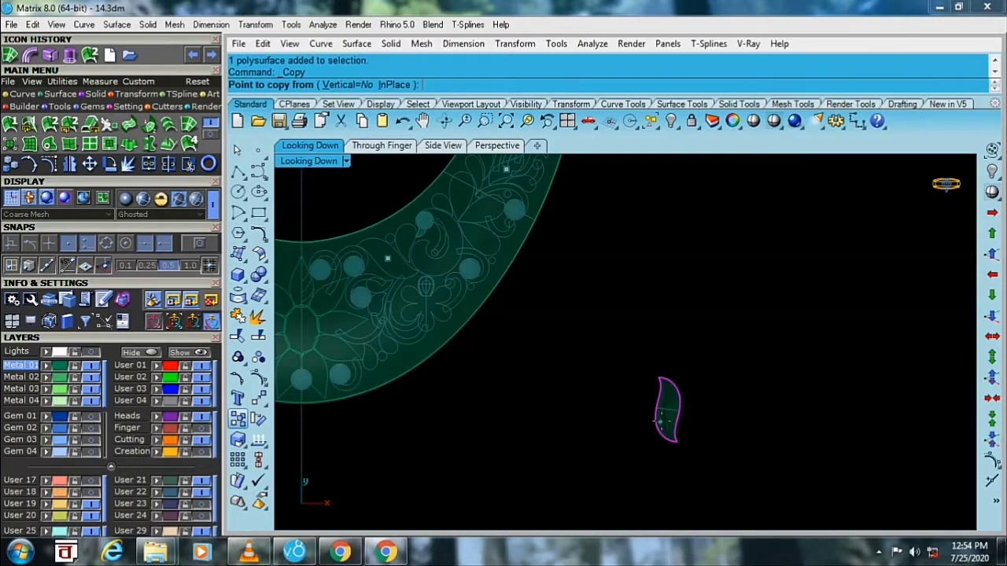
click(655, 421)
scroll(504, 393, up, 2)
scroll(496, 417, up, 2)
scroll(472, 378, up, 2)
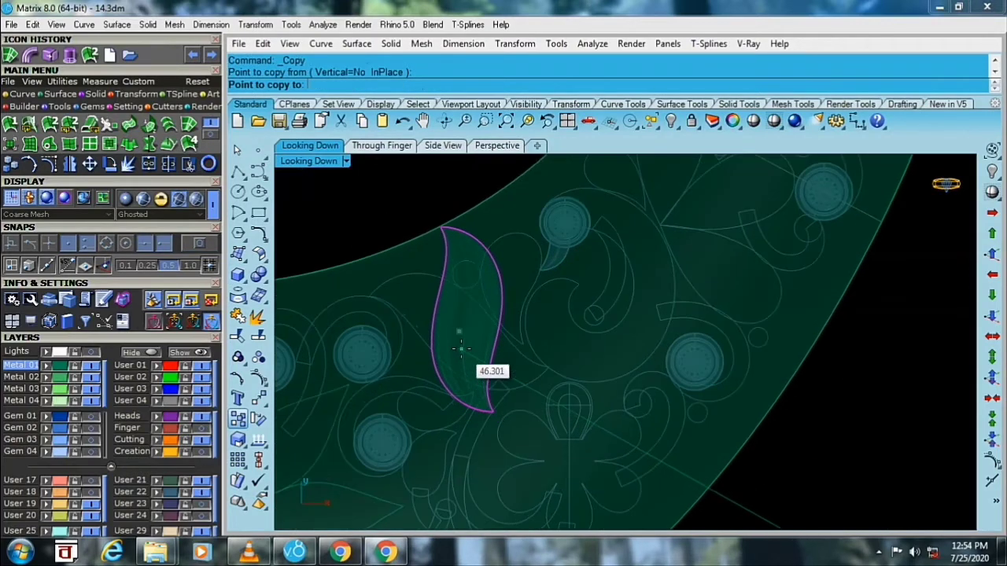
click(461, 348)
key(Return)
scroll(467, 336, up, 2)
- Rotate the leaf copy about its centre to a diagonal orientation
click(504, 350)
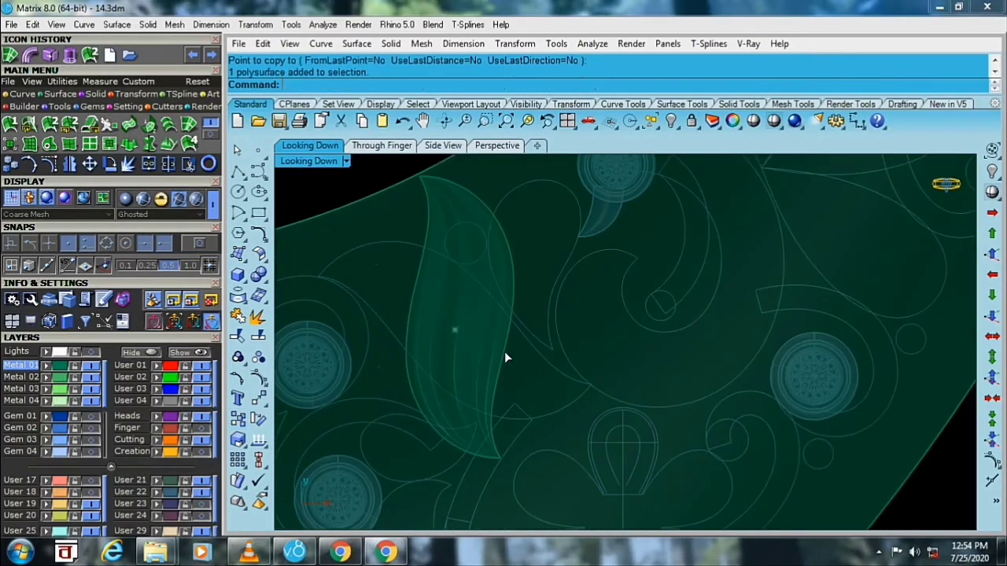
right_drag(504, 350, 537, 375)
click(258, 419)
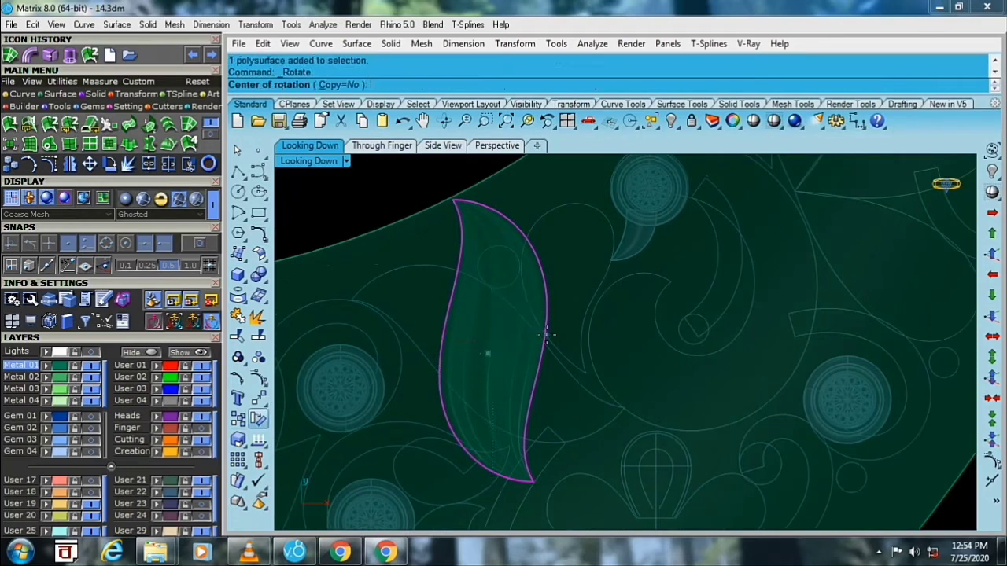
click(493, 349)
click(512, 427)
click(609, 416)
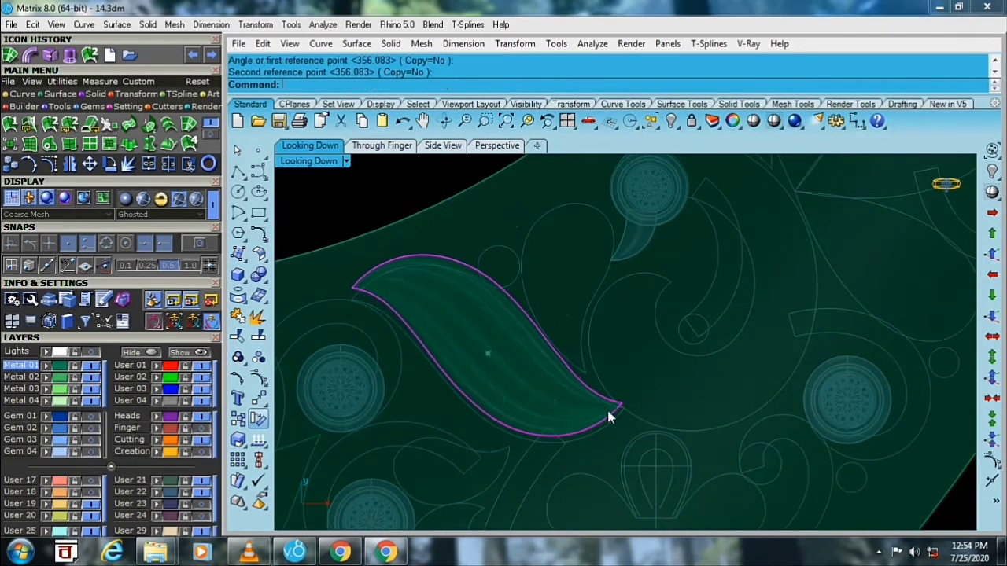
scroll(519, 393, up, 2)
drag(512, 369, 526, 383)
- Nudge the leaf about 0.146 into place and select the small leaf outline on the band
click(259, 398)
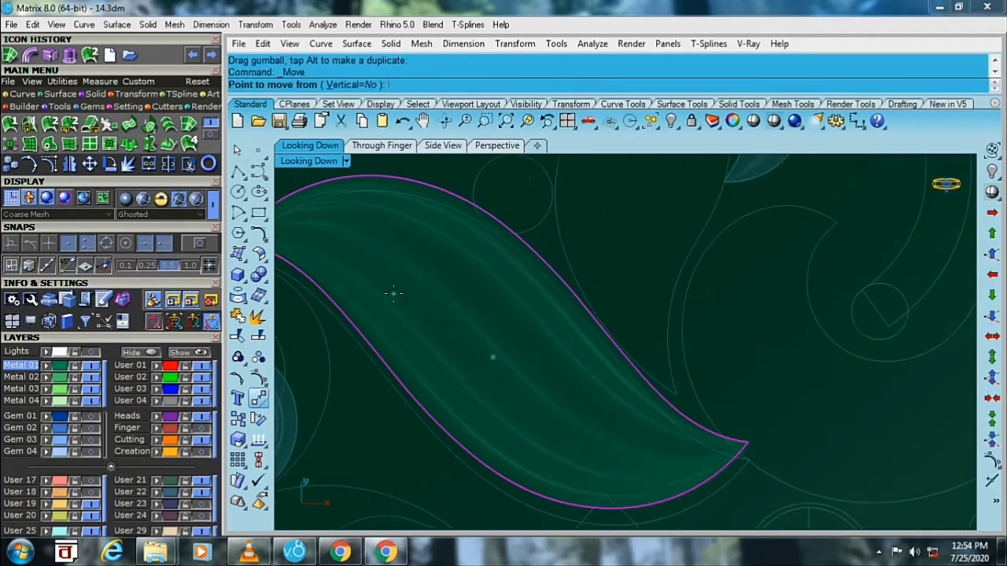
click(393, 291)
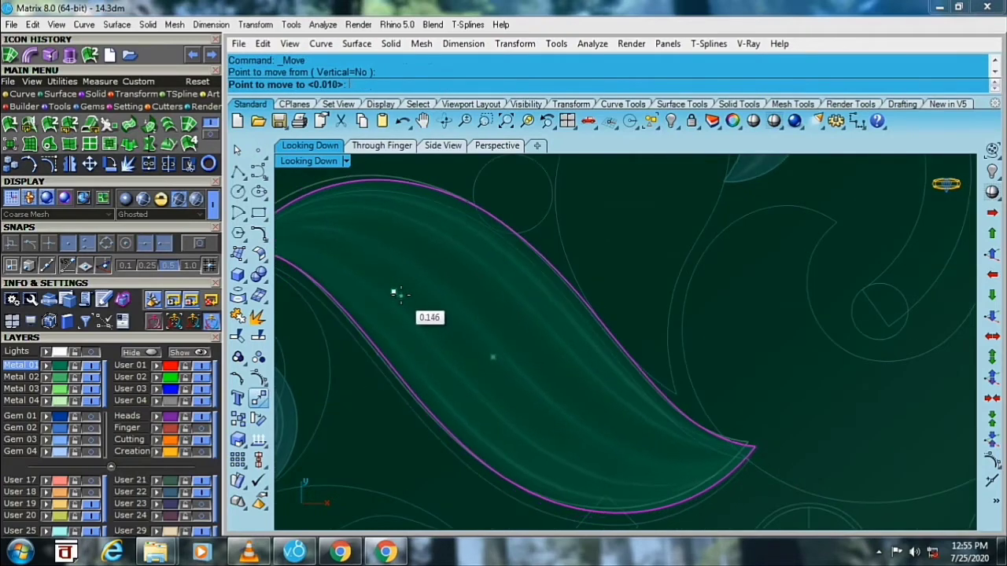
click(397, 295)
scroll(423, 296, down, 2)
scroll(434, 302, down, 4)
mouse_move(433, 302)
right_down()
mouse_move(464, 307)
mouse_move(449, 338)
right_up()
scroll(475, 298, down, 3)
scroll(479, 316, down, 2)
scroll(492, 226, up, 2)
scroll(465, 246, up, 2)
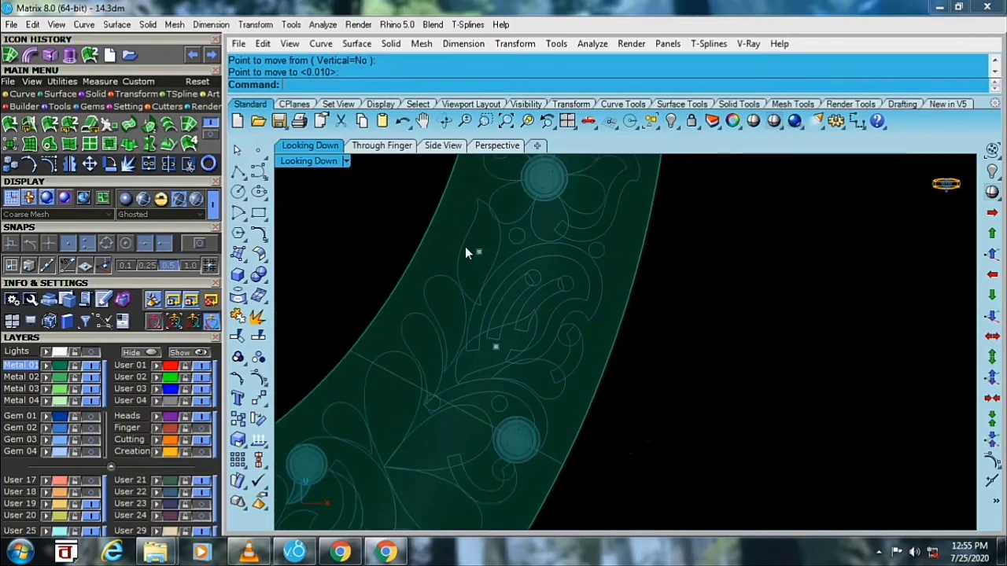
click(464, 246)
- Copy the selected leaf outline off the band into empty space
scroll(462, 303, down, 1)
right_drag(462, 304, 493, 261)
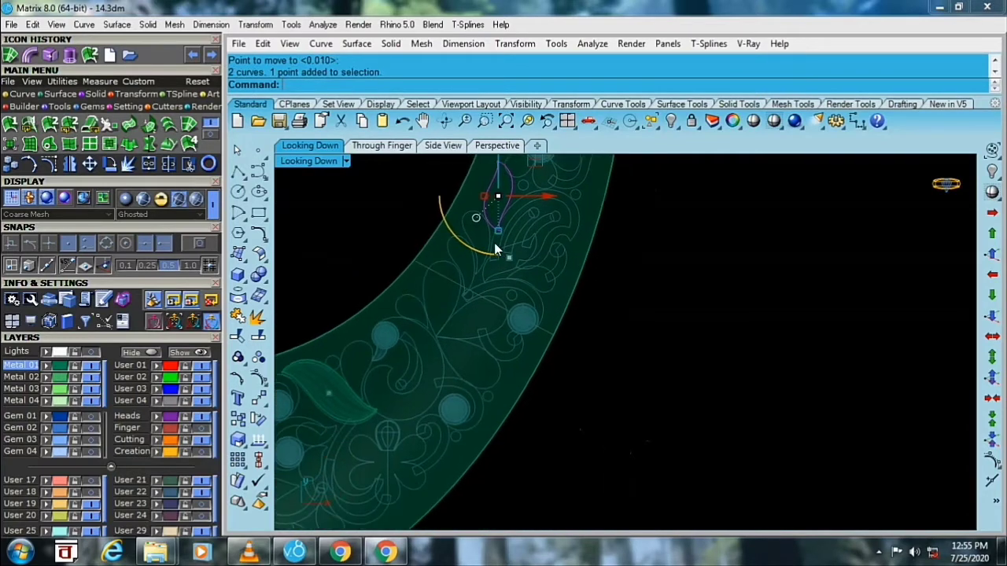
click(237, 419)
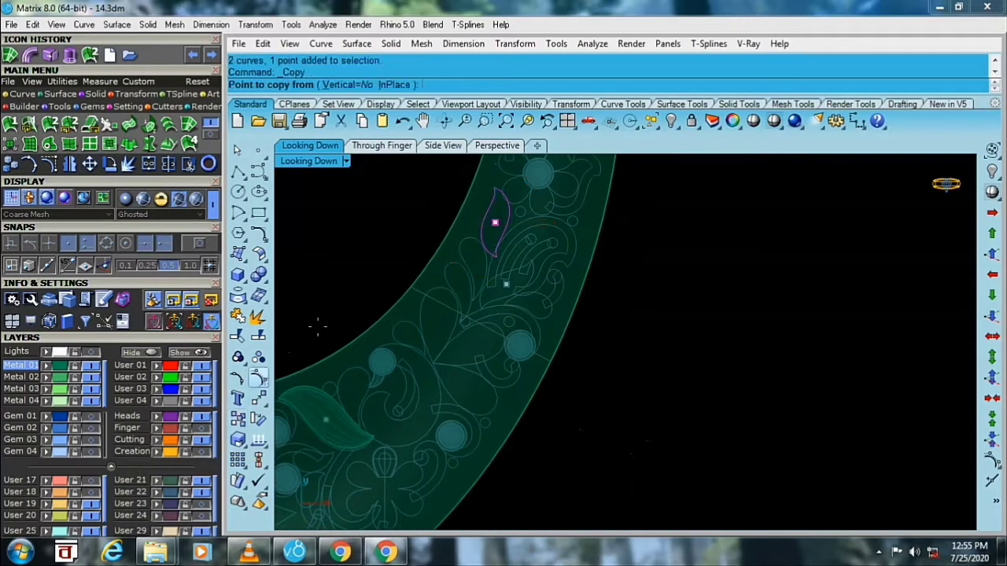
click(464, 230)
right_drag(577, 365, 539, 315)
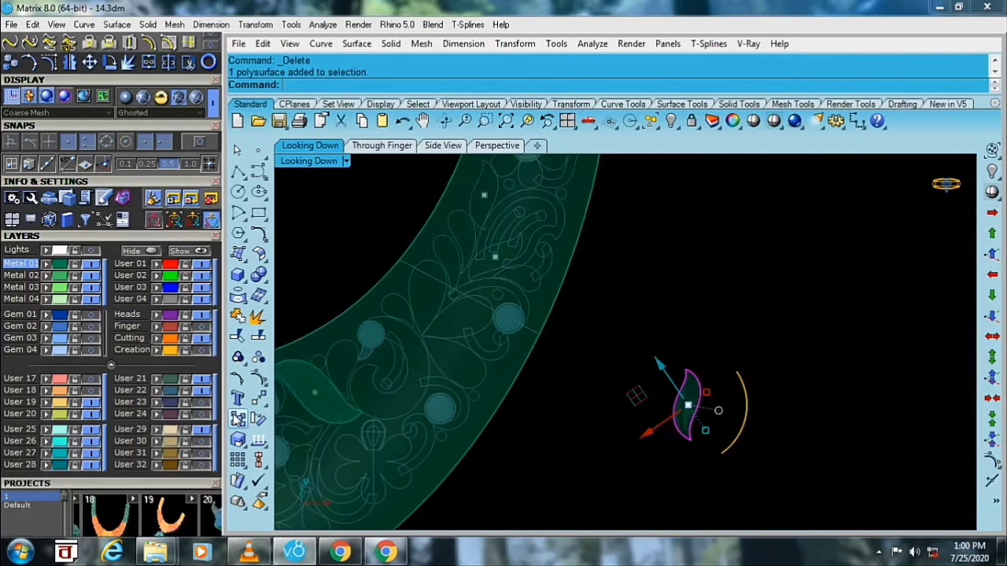
- Place a copy of the leaf solid beside the existing leaf
click(238, 418)
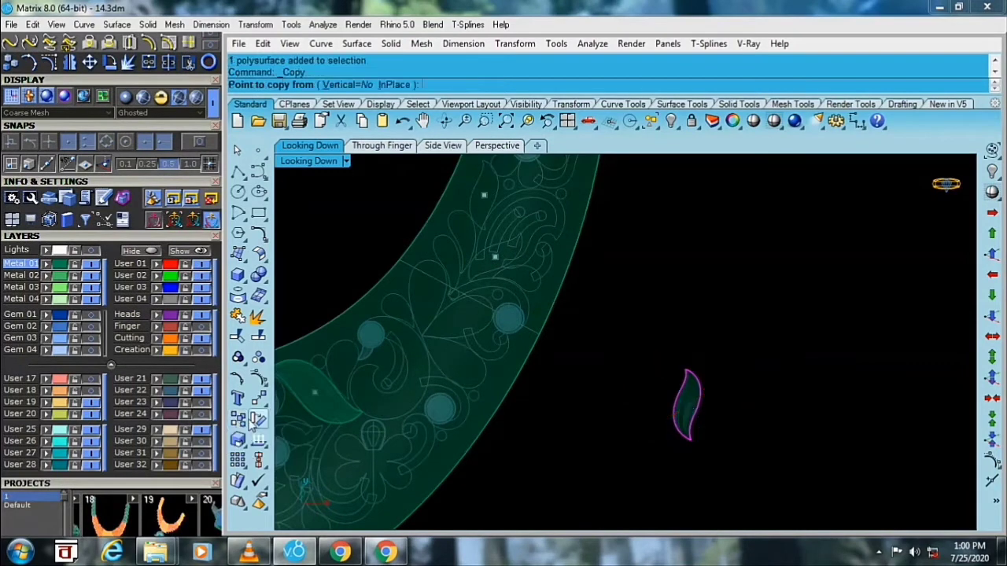
click(684, 400)
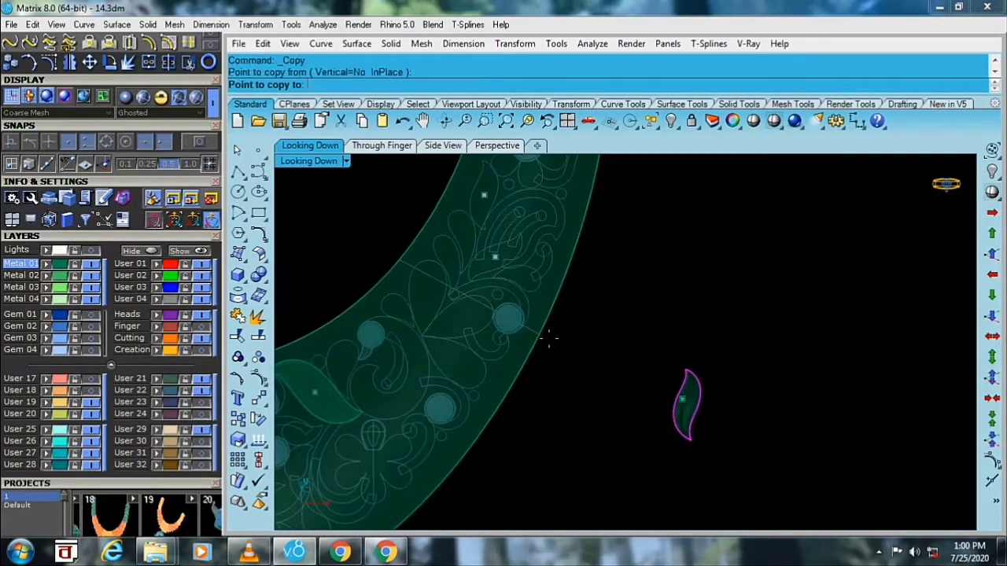
scroll(584, 411, up, 2)
scroll(539, 312, up, 3)
scroll(538, 310, up, 2)
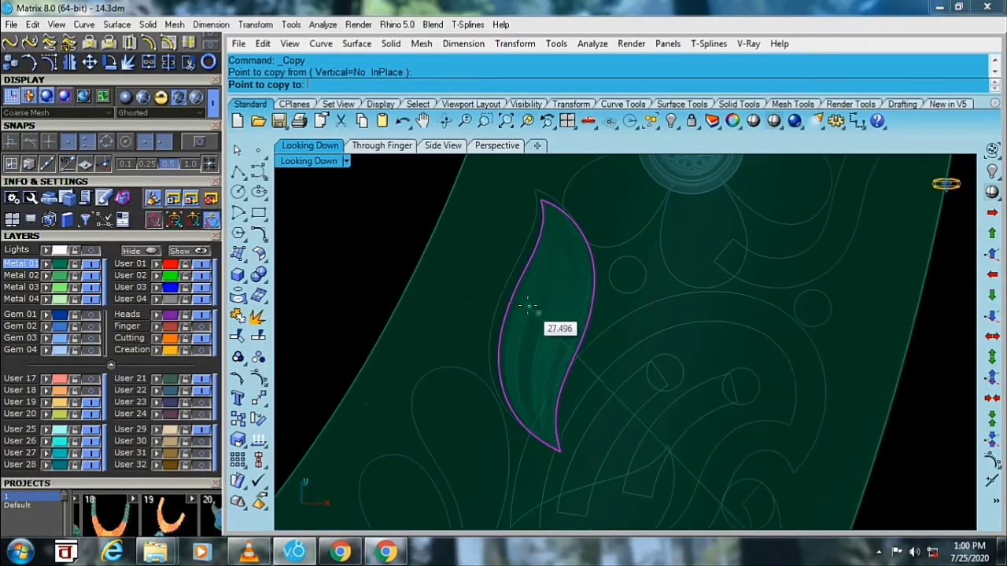
click(521, 294)
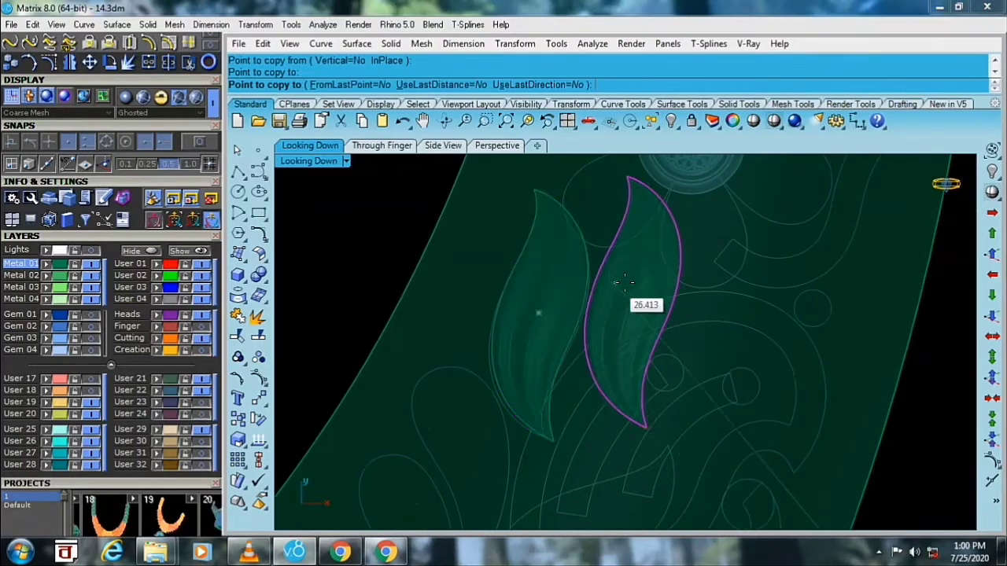
key(Return)
- Copy the teardrop petal outline off the band into open space and select it
scroll(466, 297, down, 2)
scroll(515, 318, down, 2)
click(494, 264)
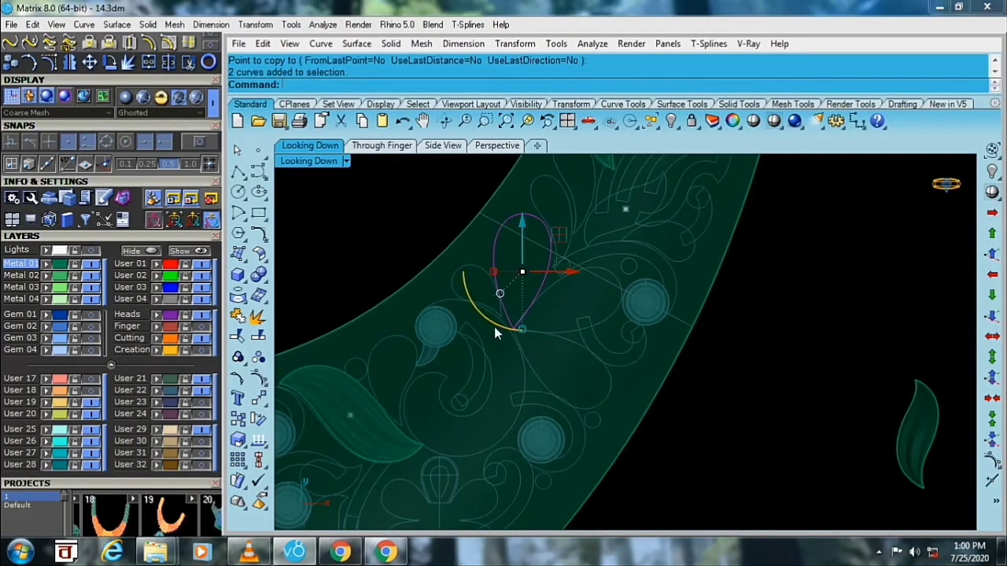
right_drag(494, 327, 427, 346)
click(239, 425)
click(428, 275)
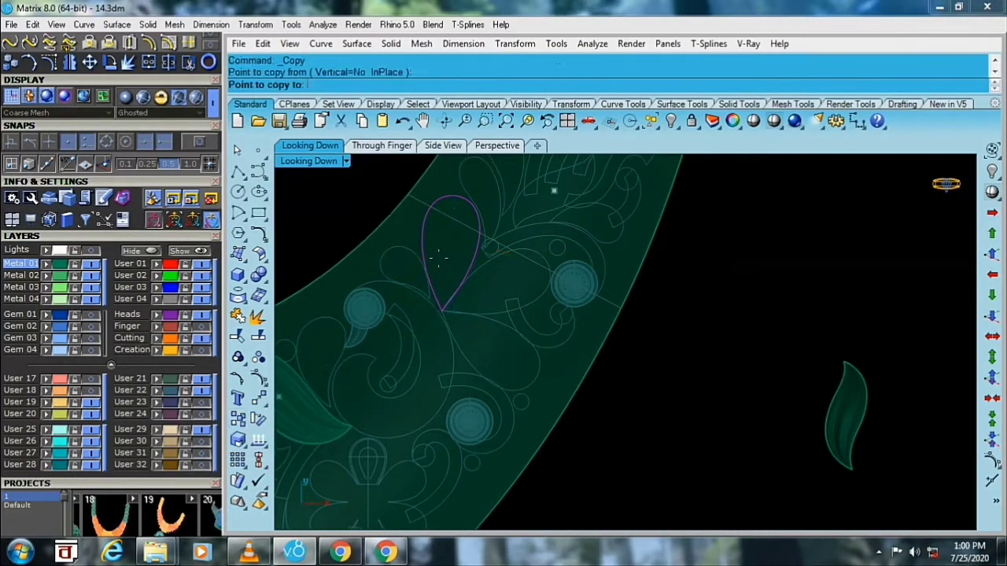
mouse_move(712, 440)
right_down()
mouse_move(599, 362)
mouse_move(595, 382)
mouse_move(546, 367)
mouse_move(584, 377)
right_up()
click(546, 367)
key(Return)
drag(584, 378, 386, 407)
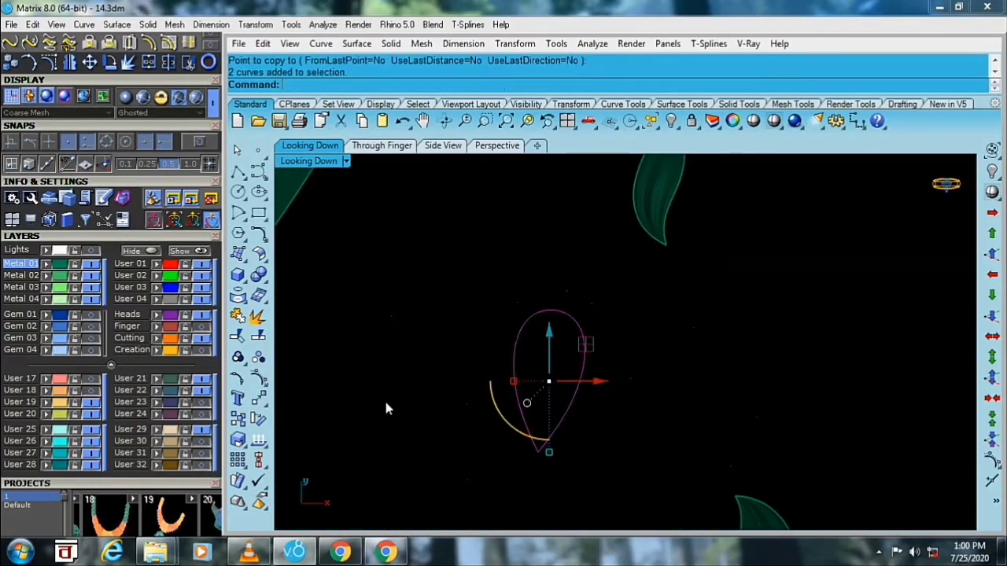
- Rotate the copied teardrop upright about its tip using End snap
click(259, 419)
click(199, 141)
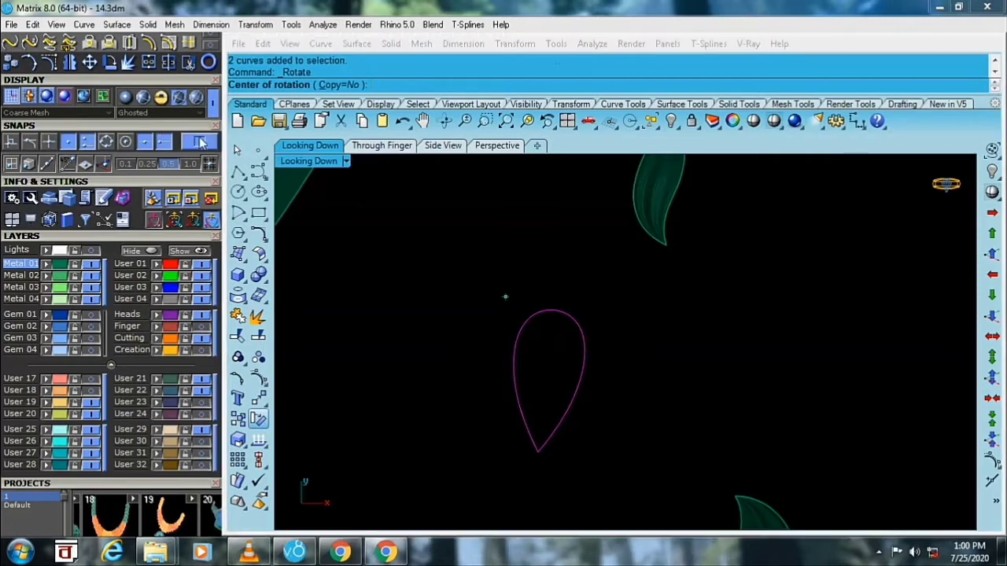
click(554, 311)
click(538, 453)
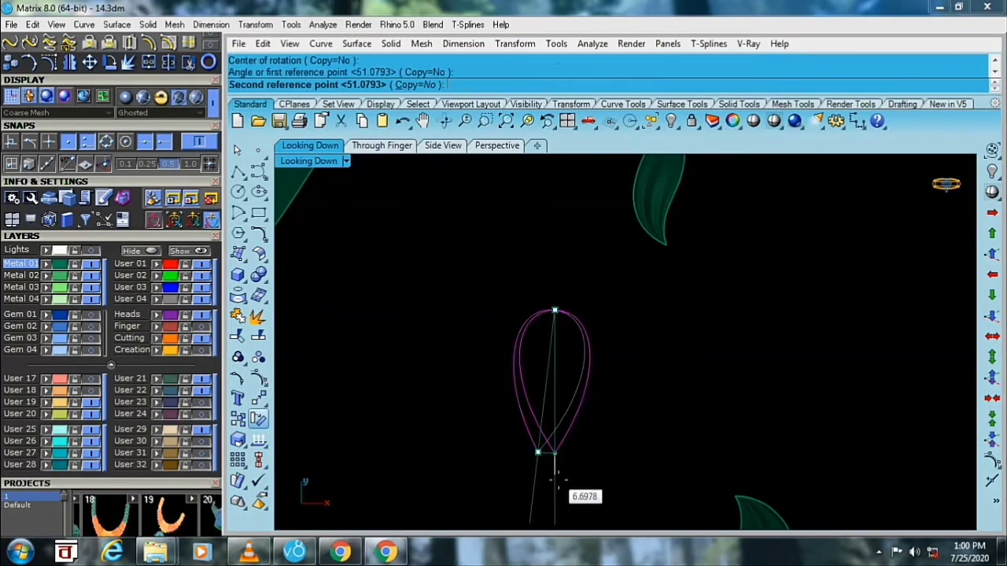
click(555, 452)
right_drag(555, 383, 578, 411)
scroll(553, 382, up, 1)
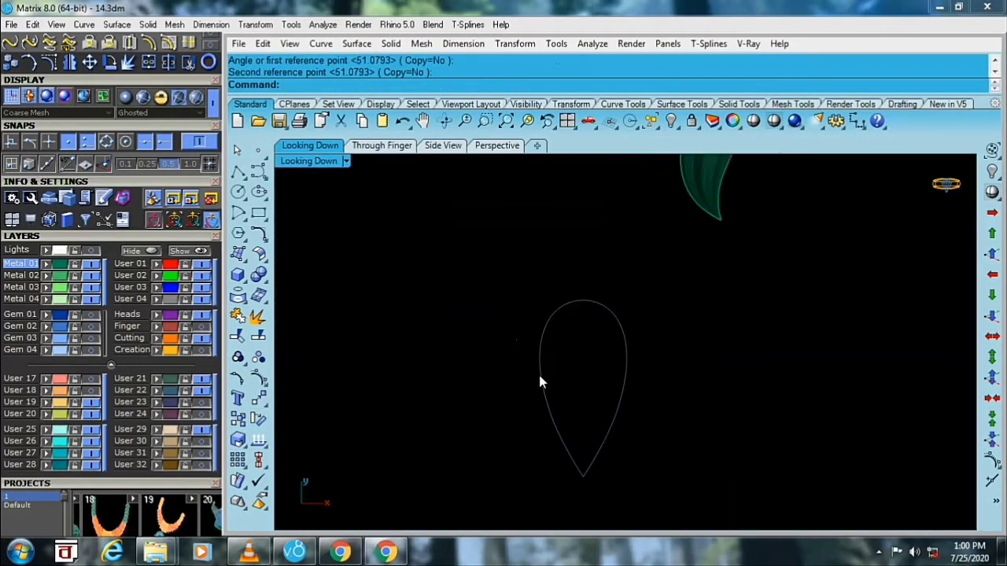
- Draw a horizontal line across the width of the upright petal
click(239, 176)
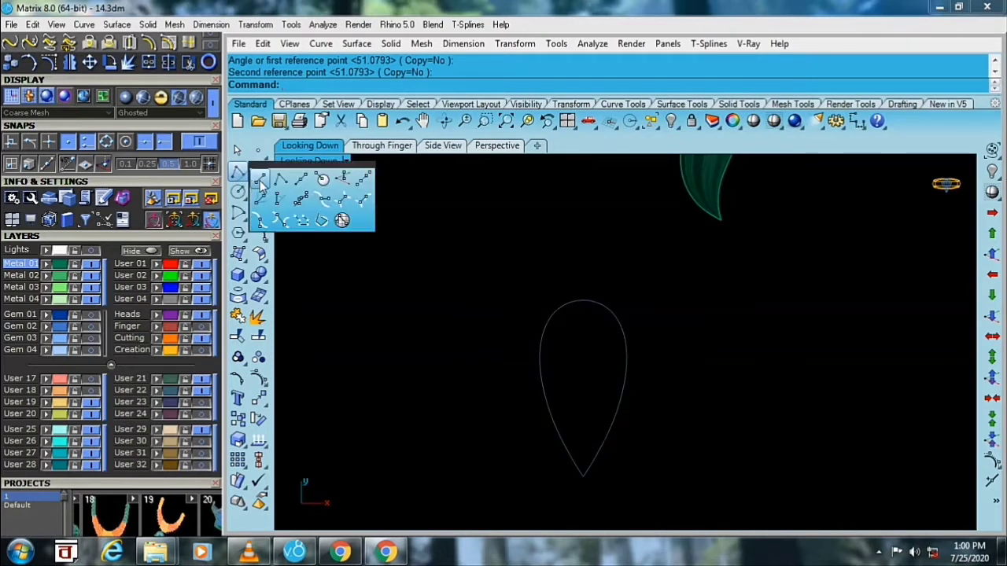
click(260, 181)
scroll(542, 374, up, 1)
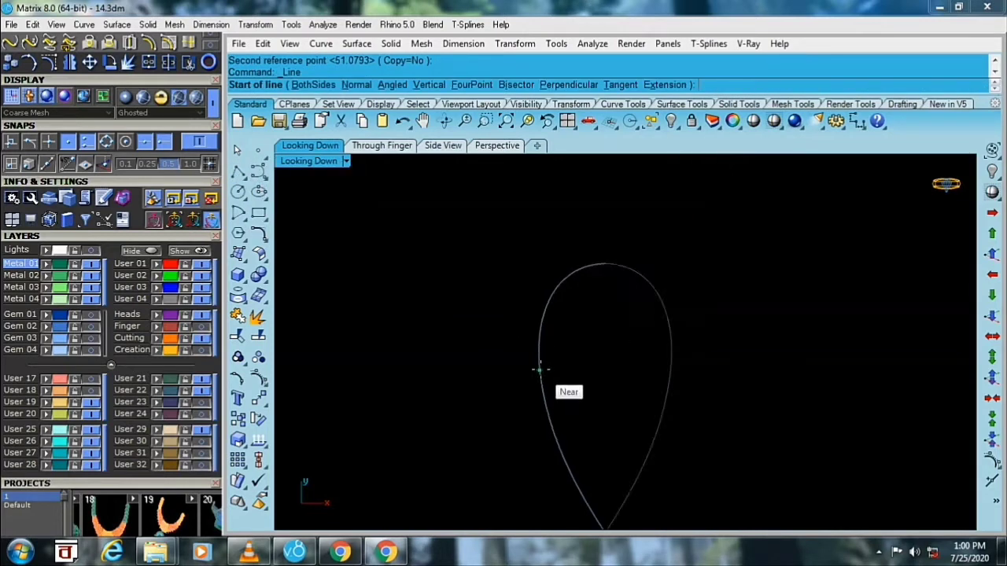
click(540, 369)
click(670, 370)
click(655, 375)
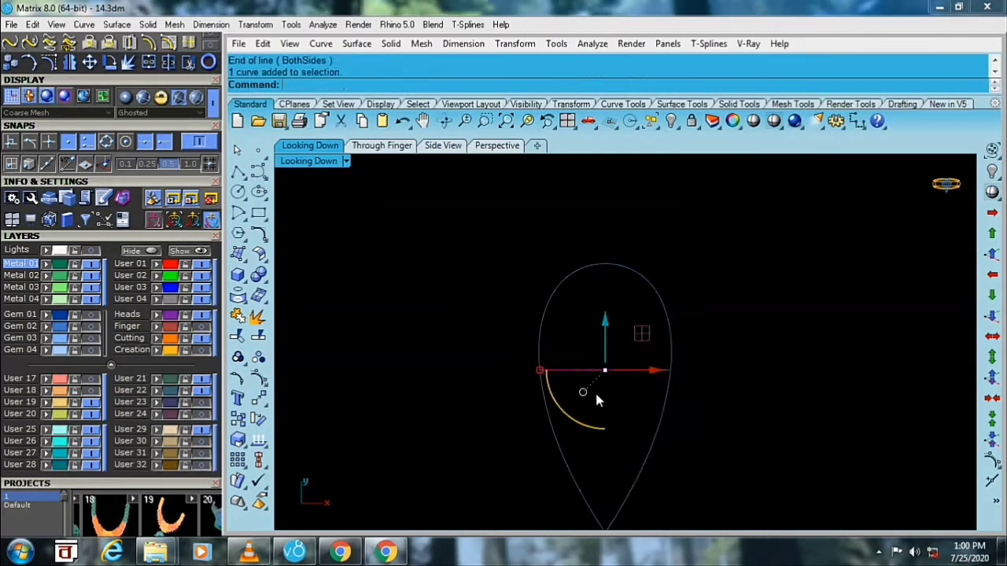
- In a maximized Perspective view, rebuild the line to 15 points and show its control points
double_click(305, 161)
double_click(667, 162)
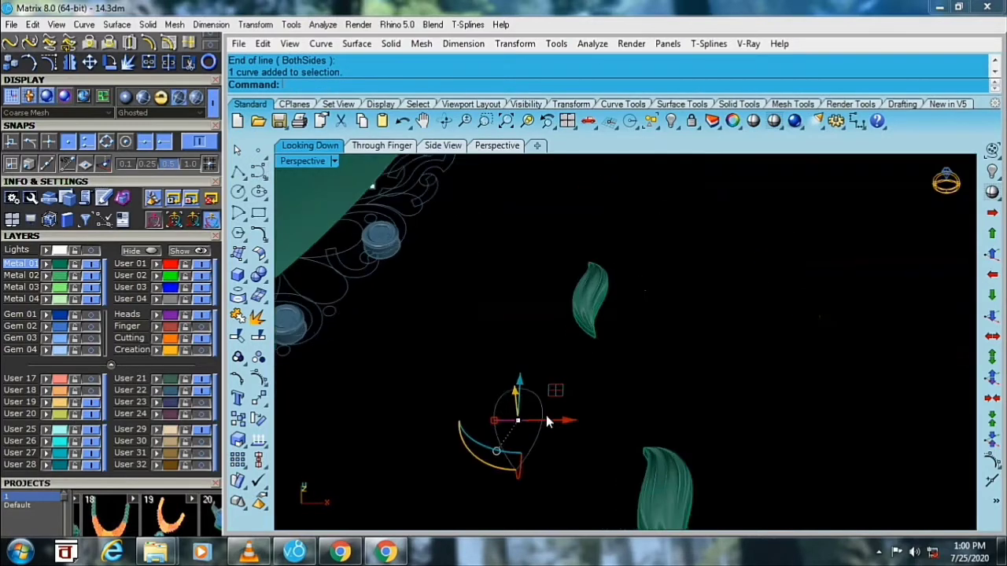
scroll(530, 413, up, 4)
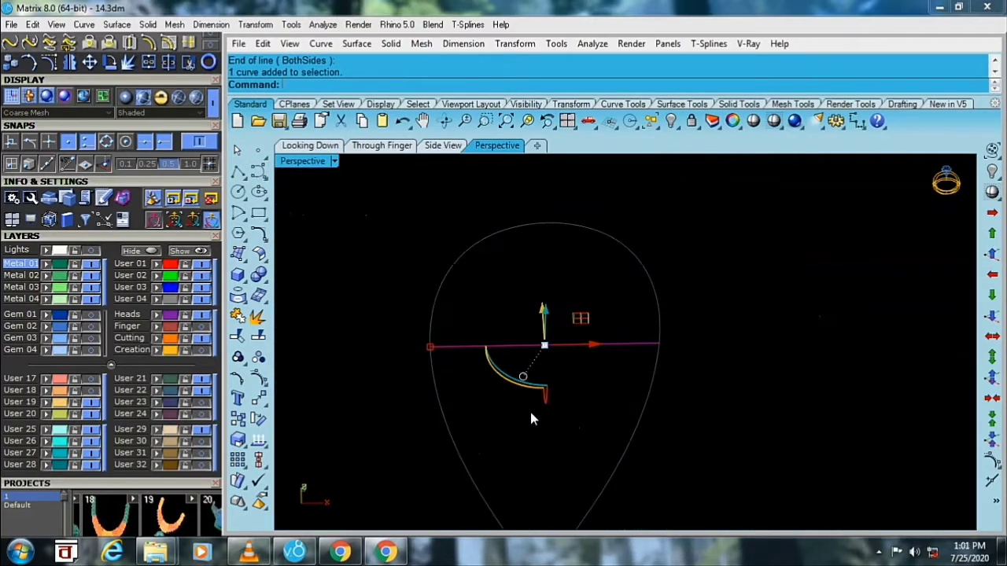
scroll(533, 402, up, 2)
text(Re)
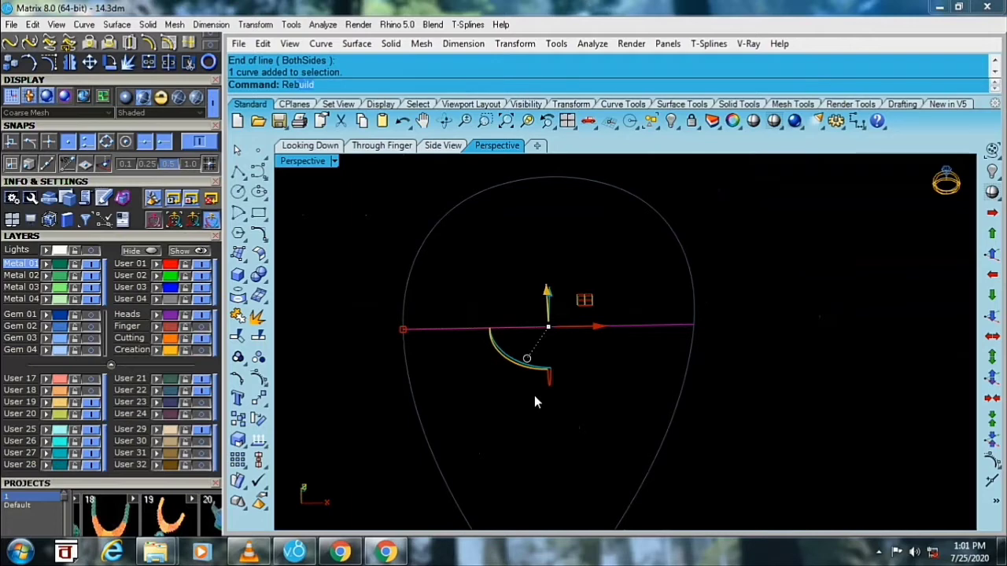
key(Return)
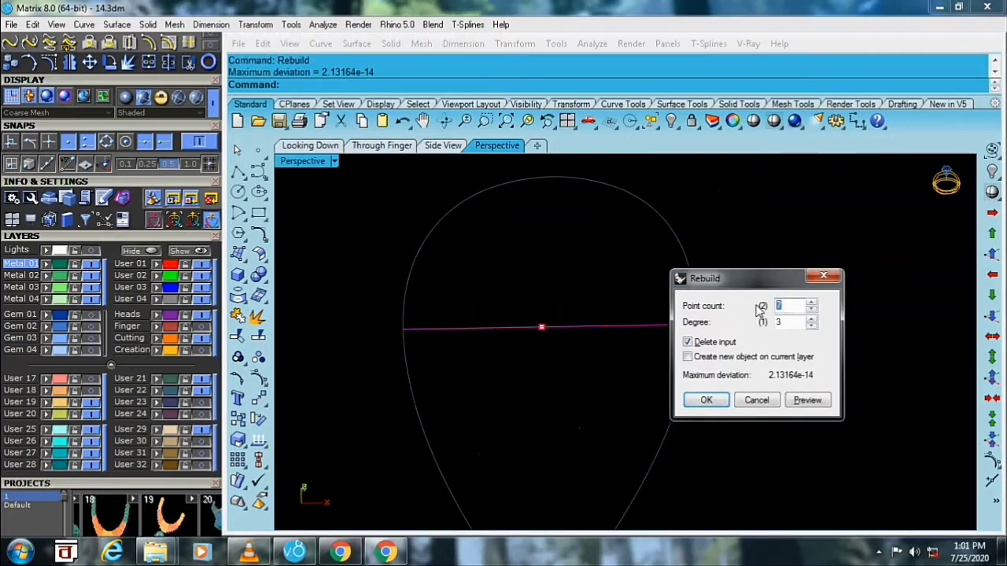
click(796, 401)
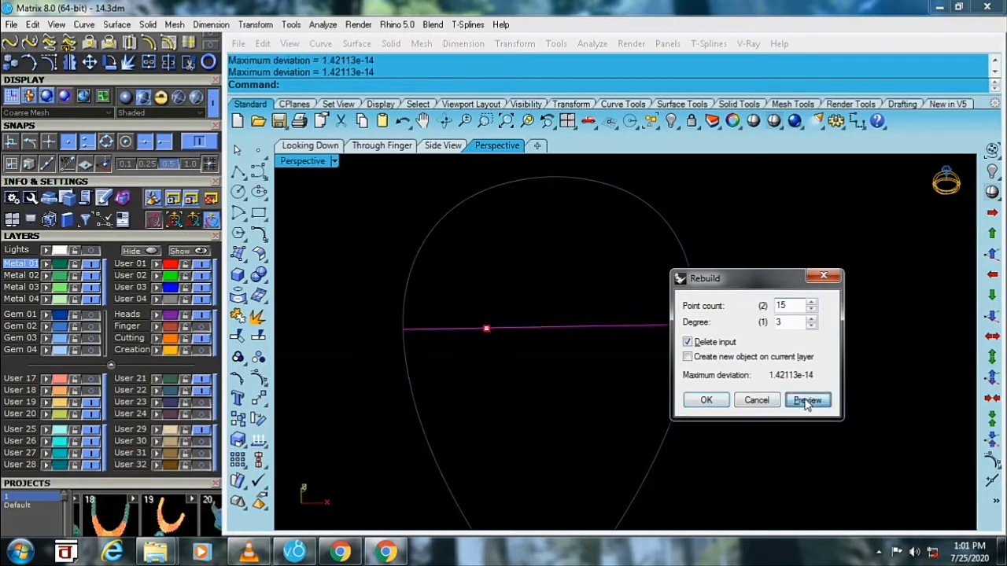
click(706, 401)
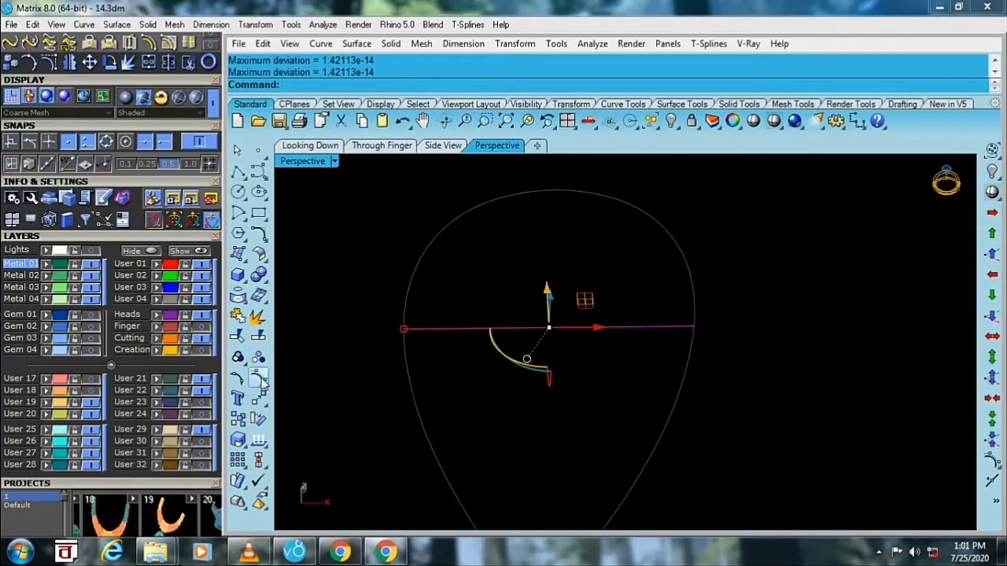
key(F10)
scroll(551, 330, up, 3)
- Raise alternating control points of the line to form a wave
scroll(550, 330, up, 2)
click(543, 328)
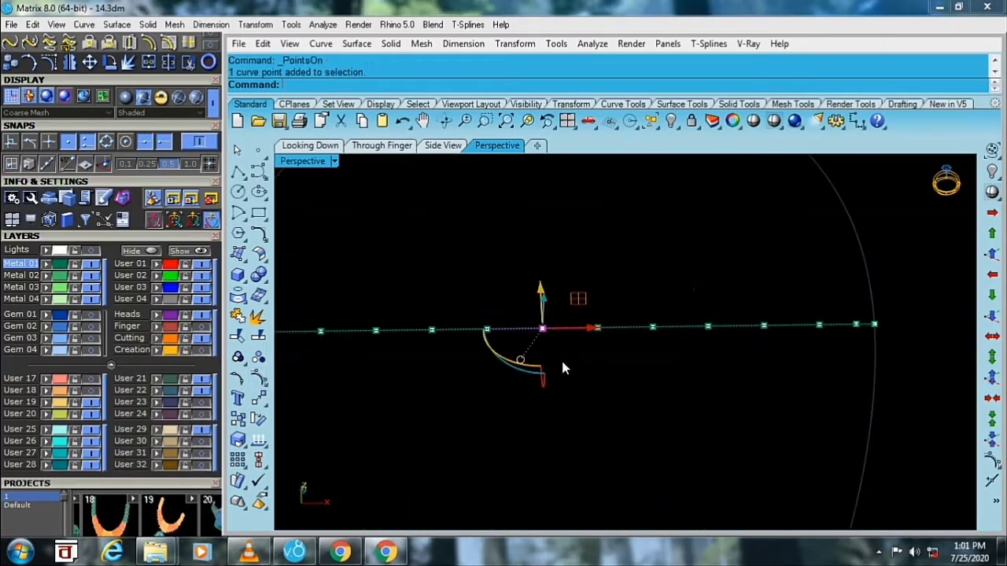
drag(672, 362, 672, 362)
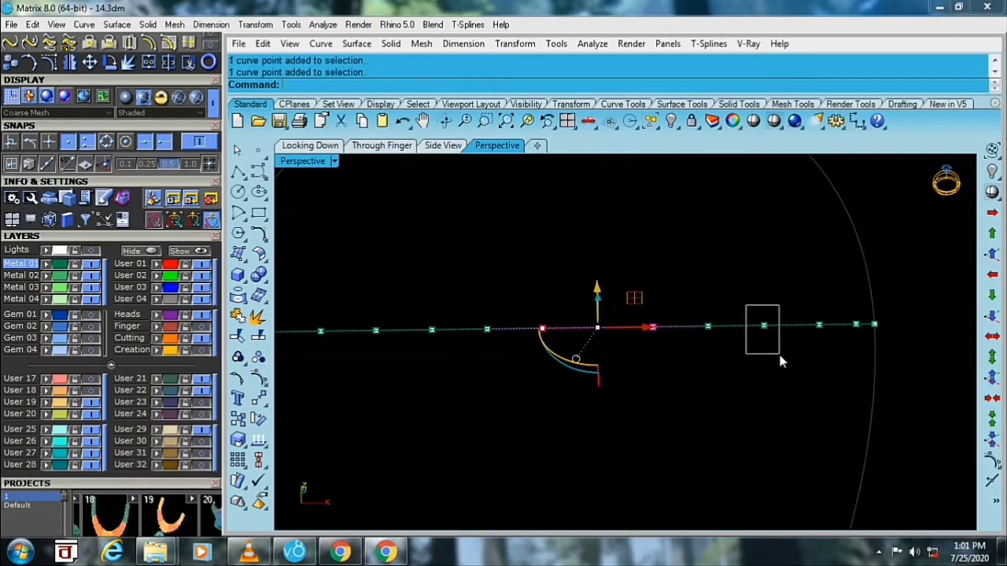
drag(779, 355, 781, 357)
drag(861, 347, 861, 347)
scroll(602, 354, down, 3)
scroll(567, 325, up, 4)
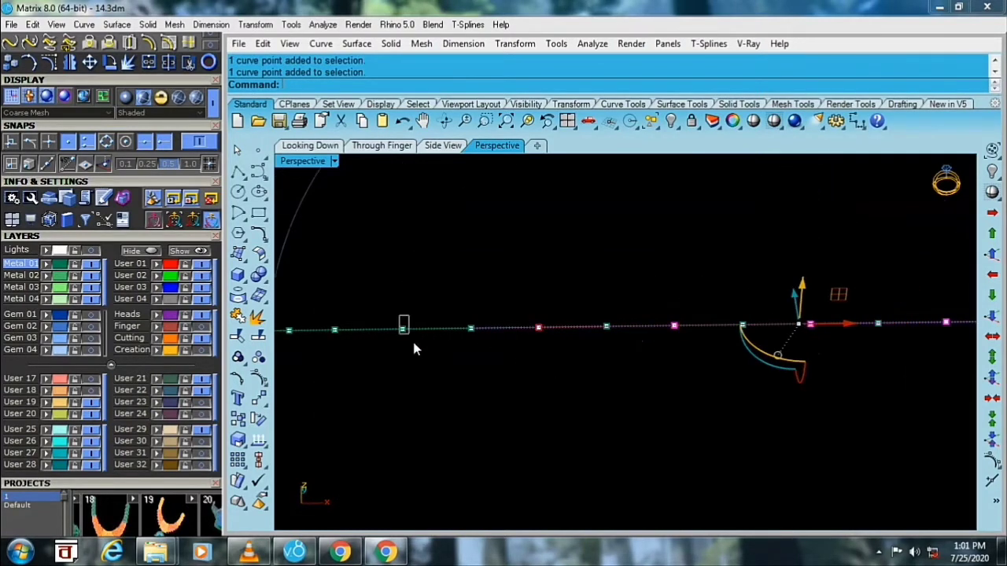
right_drag(467, 352, 376, 352)
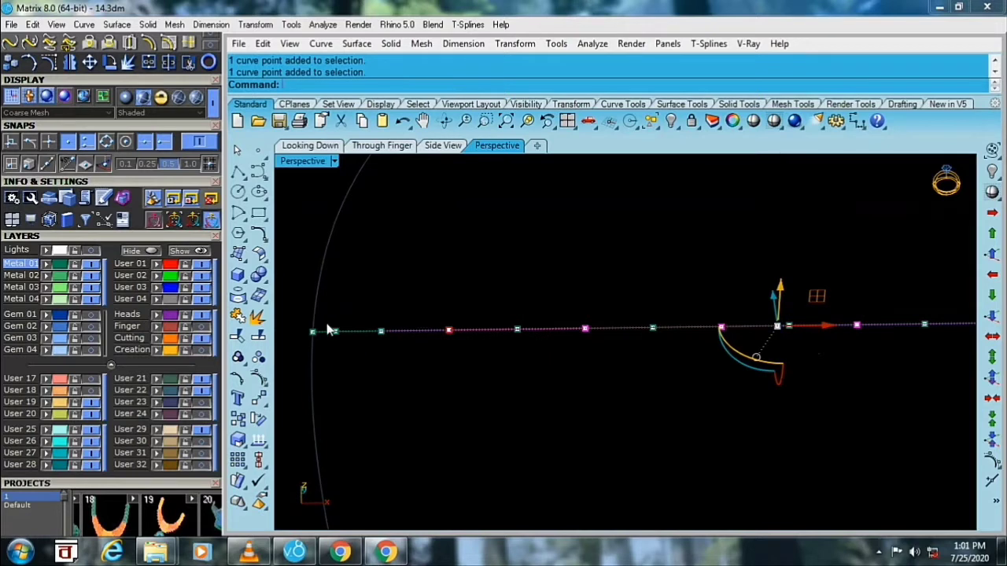
scroll(377, 346, down, 2)
scroll(441, 362, down, 2)
drag(584, 307, 583, 230)
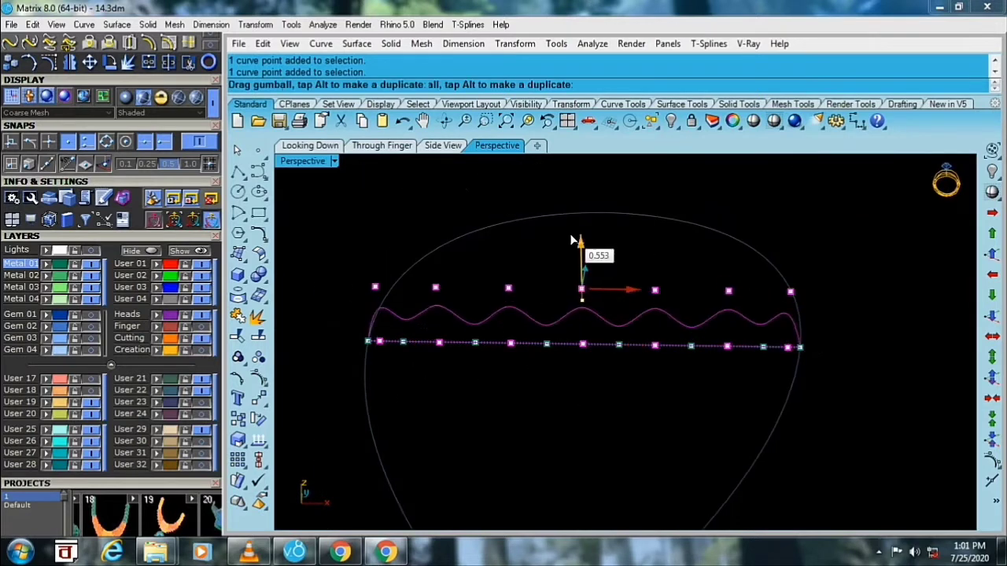
click(557, 412)
right_drag(557, 412, 545, 287)
- Lift the peak points higher, then raise four more points together
drag(599, 296, 591, 288)
right_drag(590, 287, 613, 246)
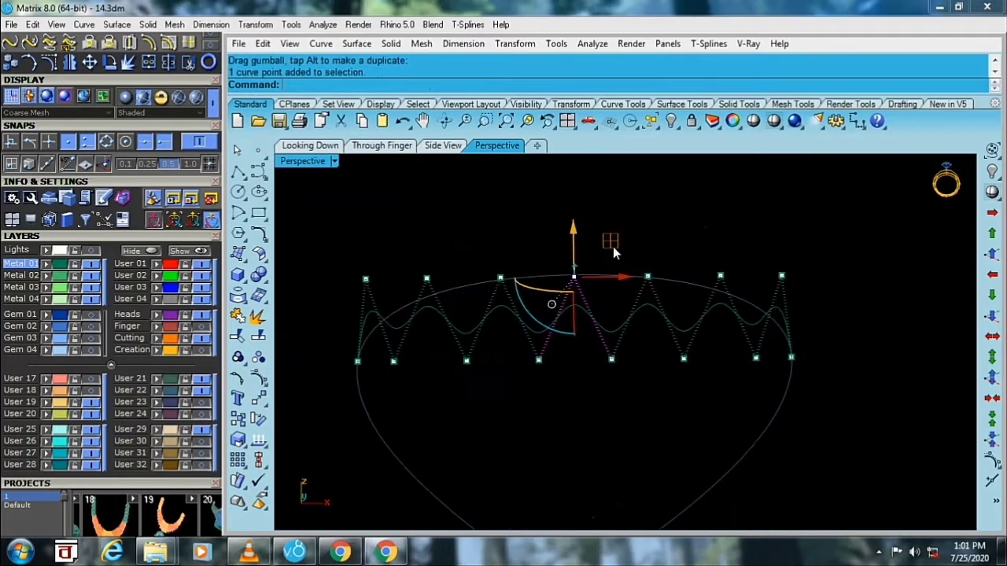
shift+drag(666, 294, 666, 293)
shift+drag(456, 258, 544, 281)
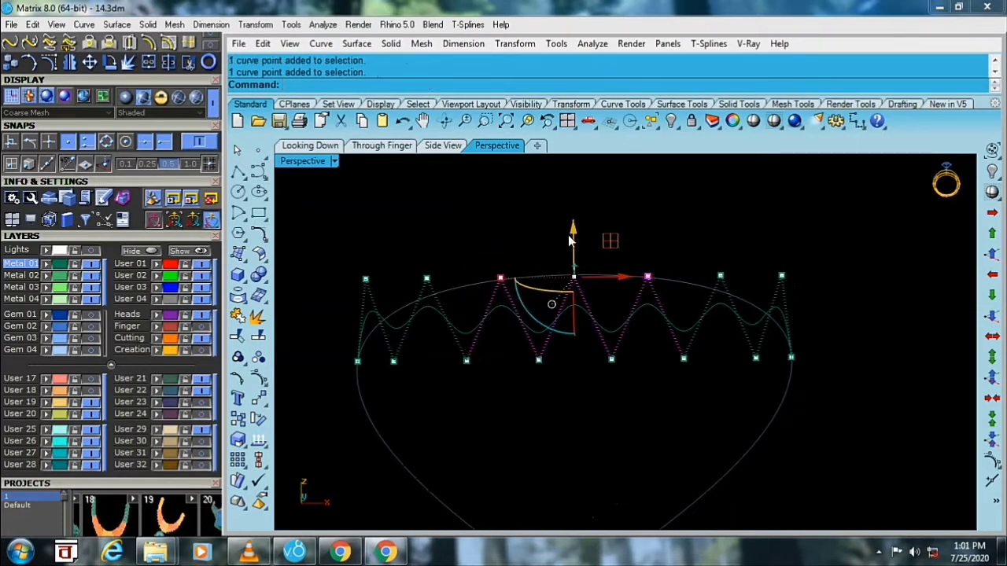
drag(569, 240, 551, 172)
right_drag(552, 172, 587, 277)
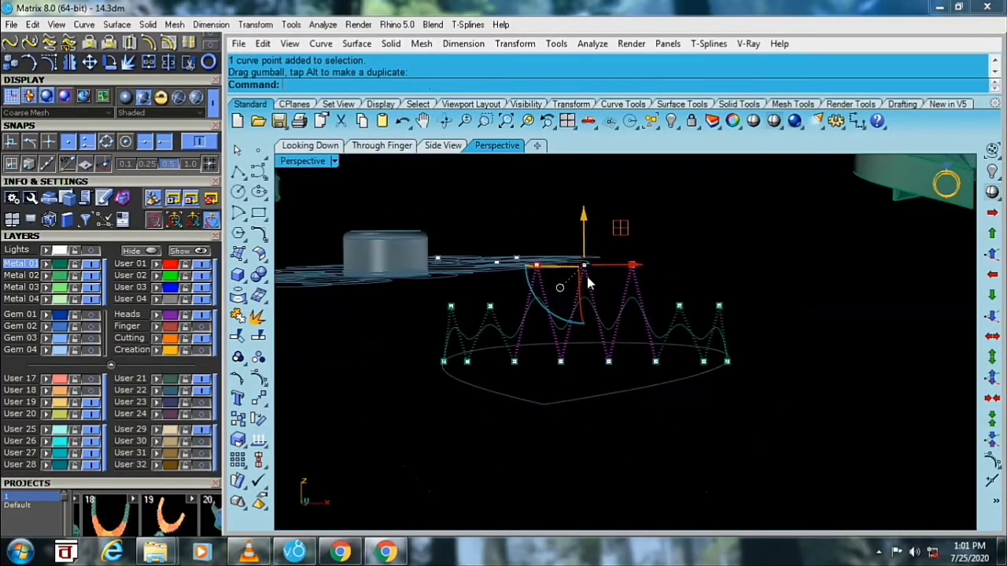
scroll(587, 277, up, 4)
drag(580, 217, 602, 192)
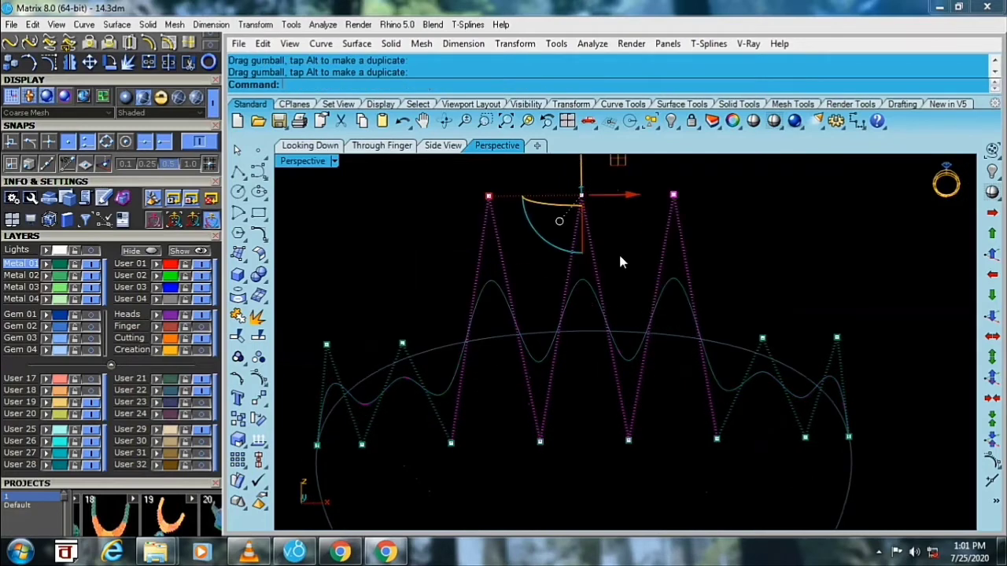
click(763, 313)
drag(843, 363, 842, 359)
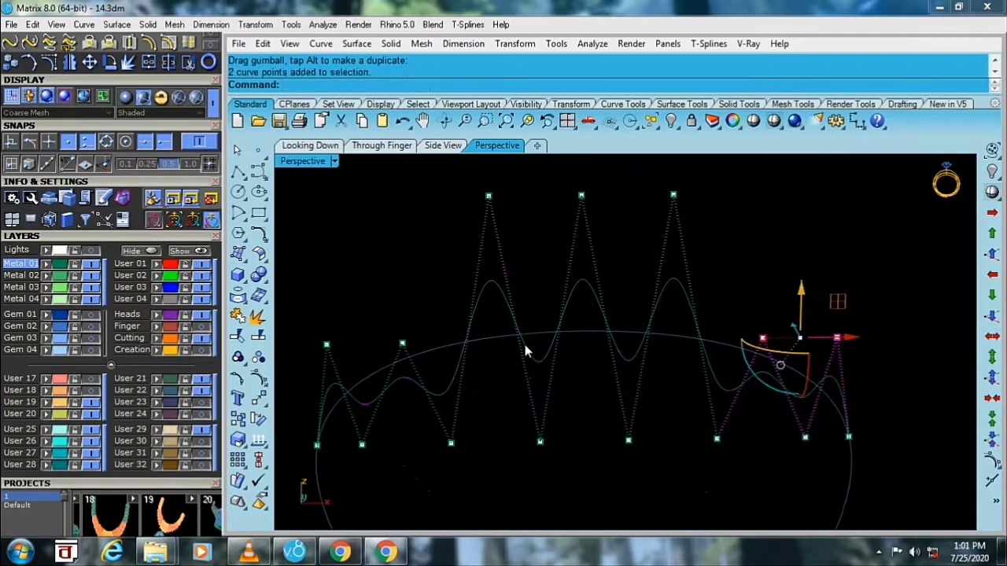
shift+drag(300, 311, 442, 387)
mouse_move(588, 299)
mouse_down()
mouse_move(571, 241)
mouse_move(556, 247)
mouse_up()
- Raise a matching left and right peak pair, then the three central peaks higher
click(421, 218)
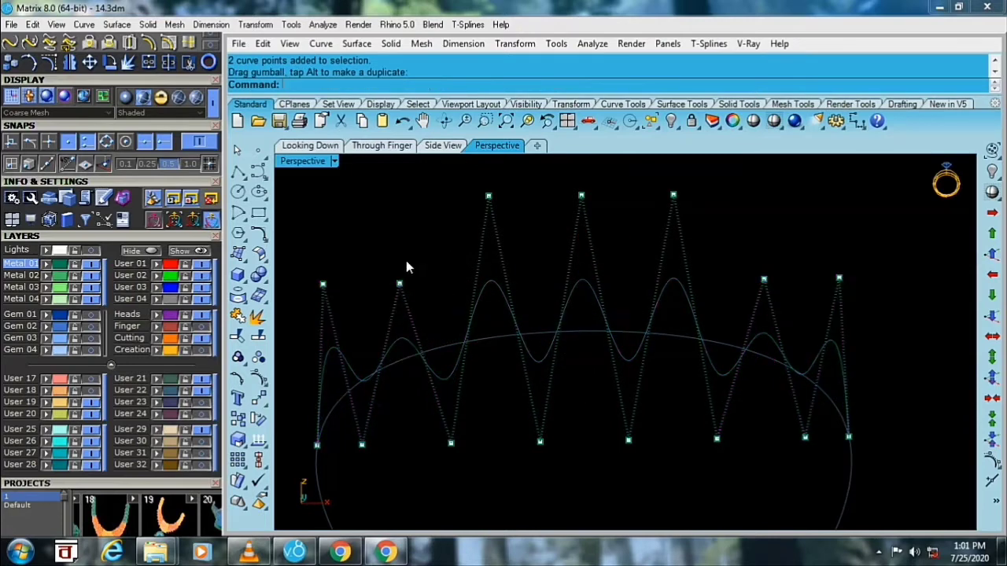
click(400, 283)
shift+click(762, 280)
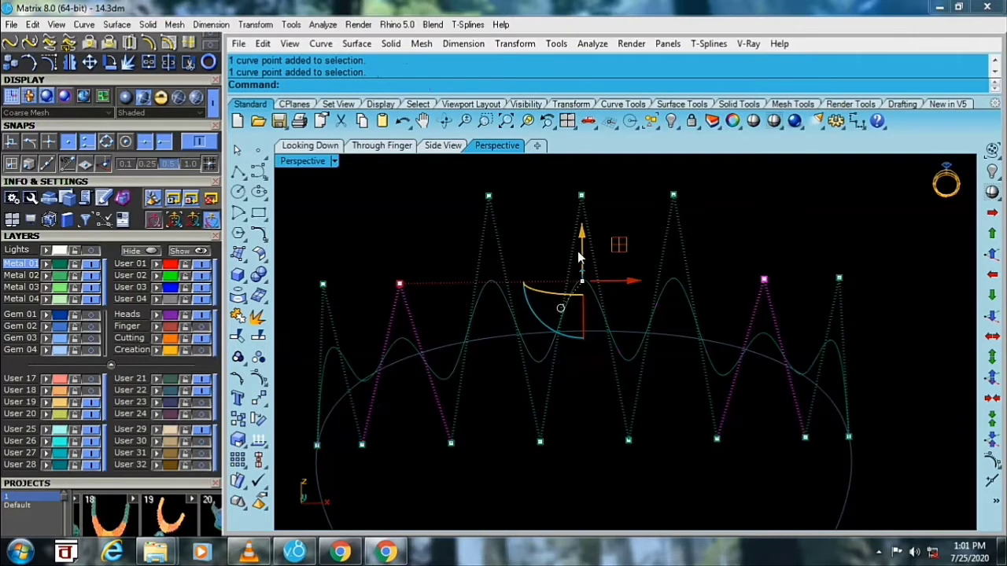
drag(577, 251, 575, 197)
click(490, 218)
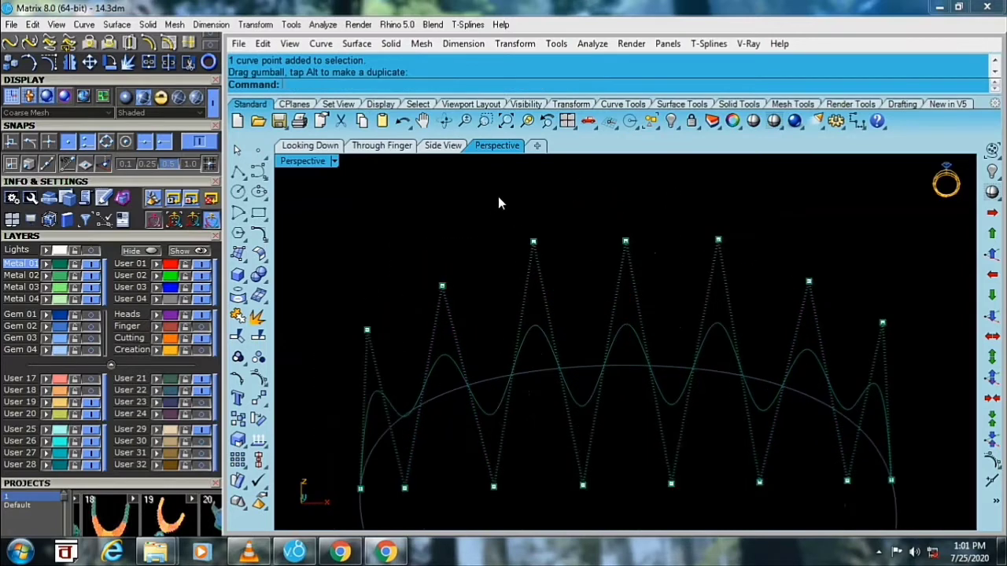
drag(504, 195, 768, 273)
scroll(645, 240, down, 2)
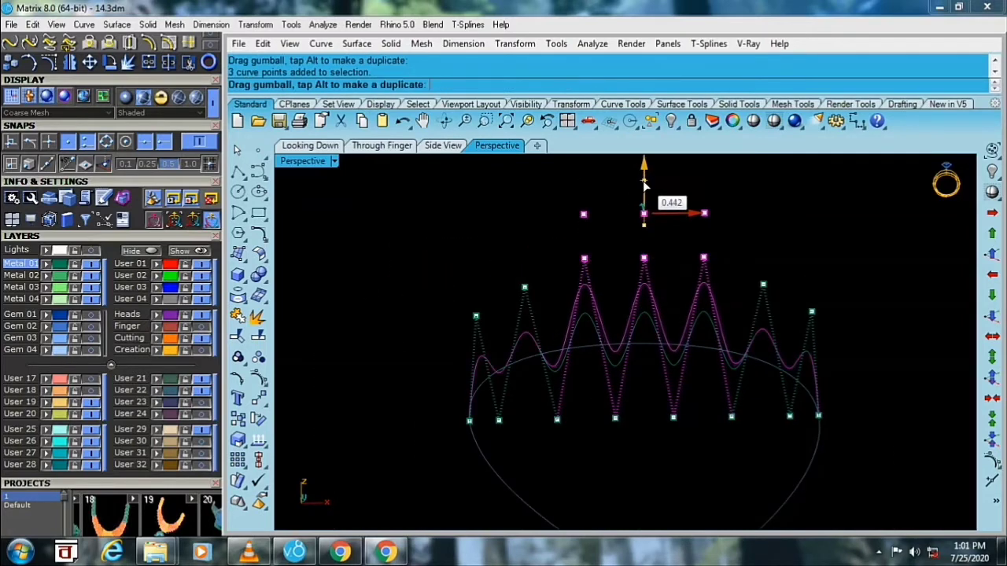
drag(642, 232, 642, 190)
right_drag(642, 190, 646, 322)
scroll(646, 321, up, 3)
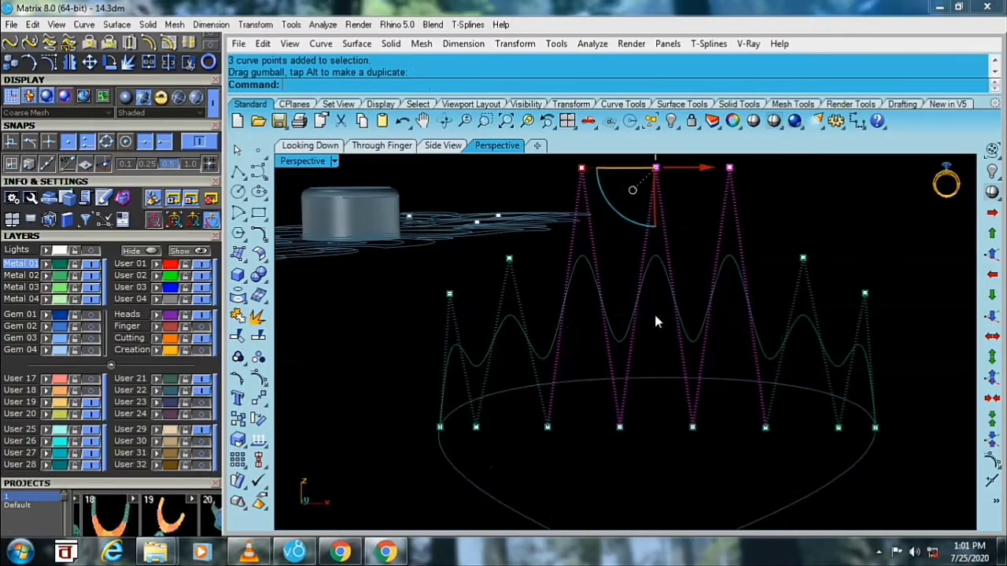
- Raise the four central valley points slightly and adjust the three top peaks' height
drag(523, 415, 724, 455)
drag(814, 464, 815, 464)
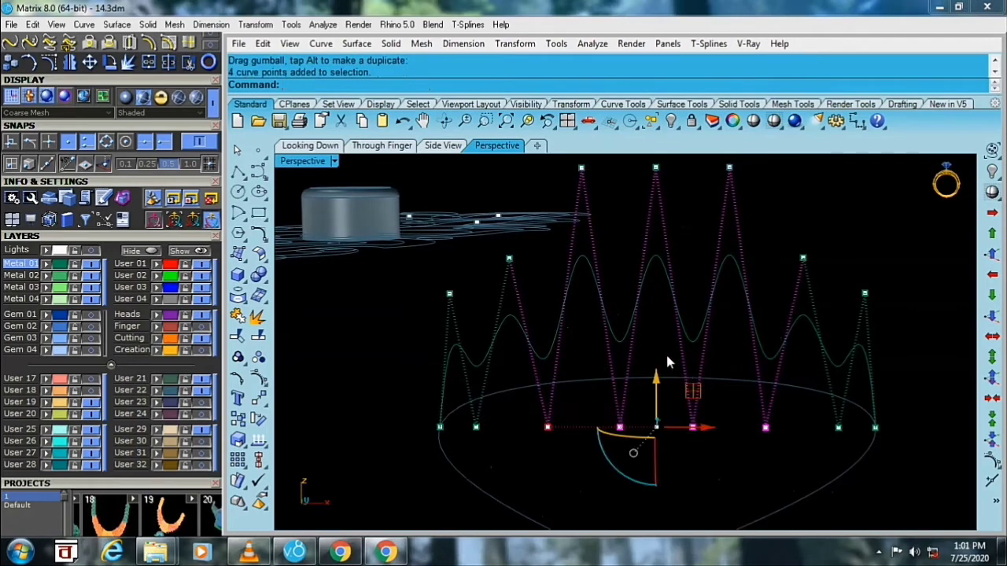
drag(655, 364, 657, 331)
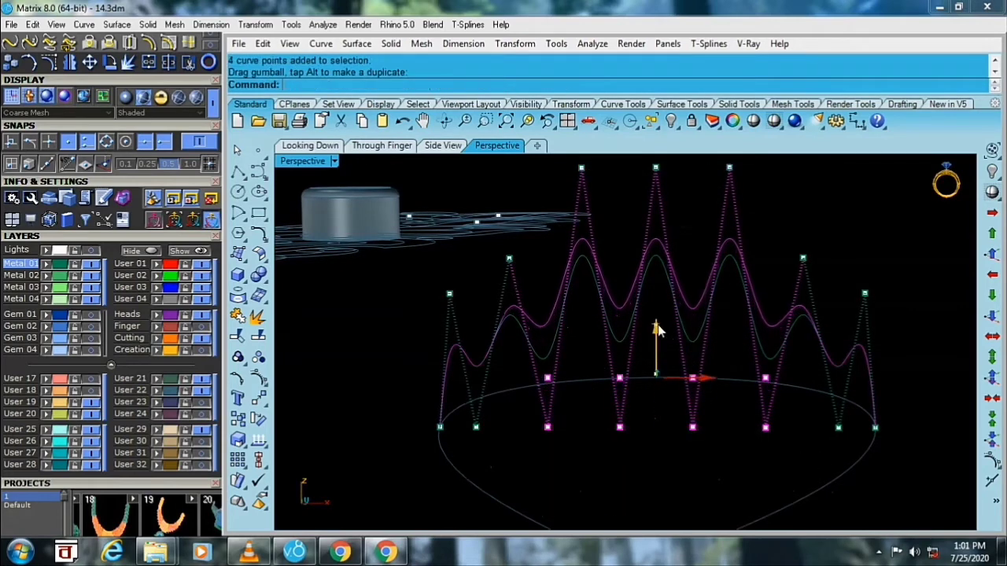
mouse_move(656, 331)
right_down()
mouse_move(593, 370)
mouse_move(637, 296)
right_up()
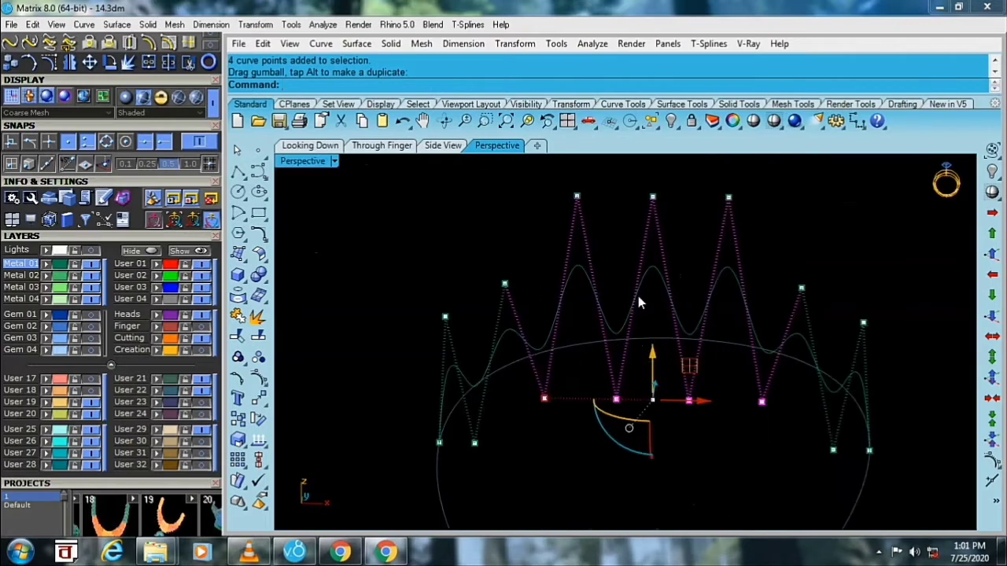
mouse_move(560, 184)
mouse_down()
mouse_move(811, 250)
mouse_move(822, 277)
mouse_up()
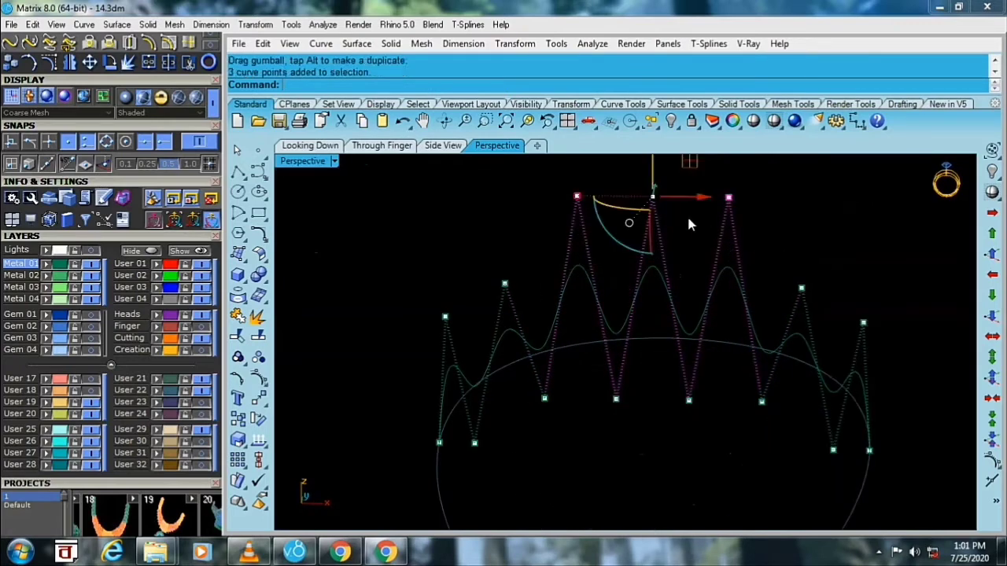
drag(652, 183, 652, 211)
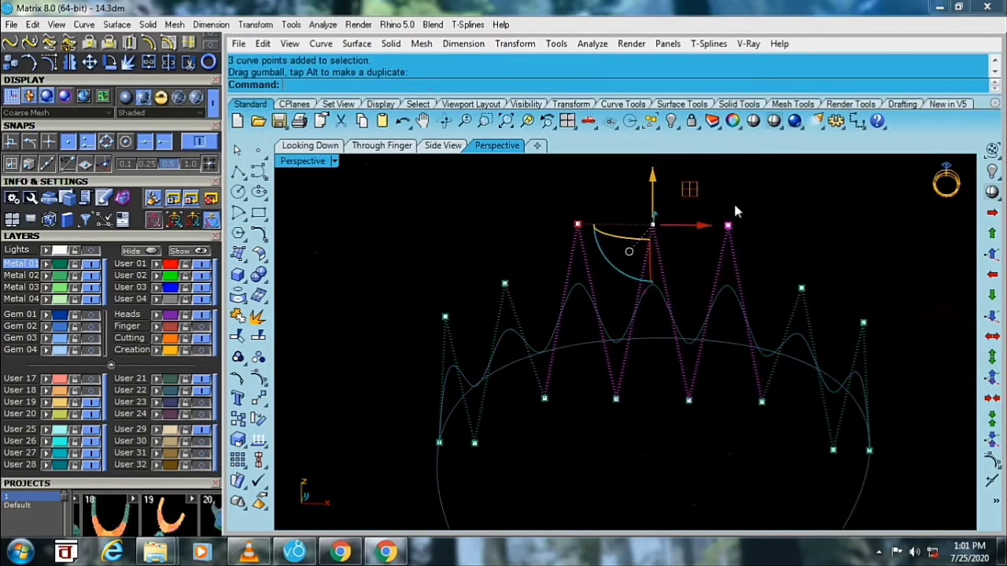
click(820, 264)
mouse_move(820, 264)
right_down()
mouse_move(852, 278)
mouse_move(804, 288)
mouse_move(716, 250)
mouse_move(808, 286)
right_up()
- Lower the two outer end points and lift the three top peaks slightly
drag(832, 269, 871, 325)
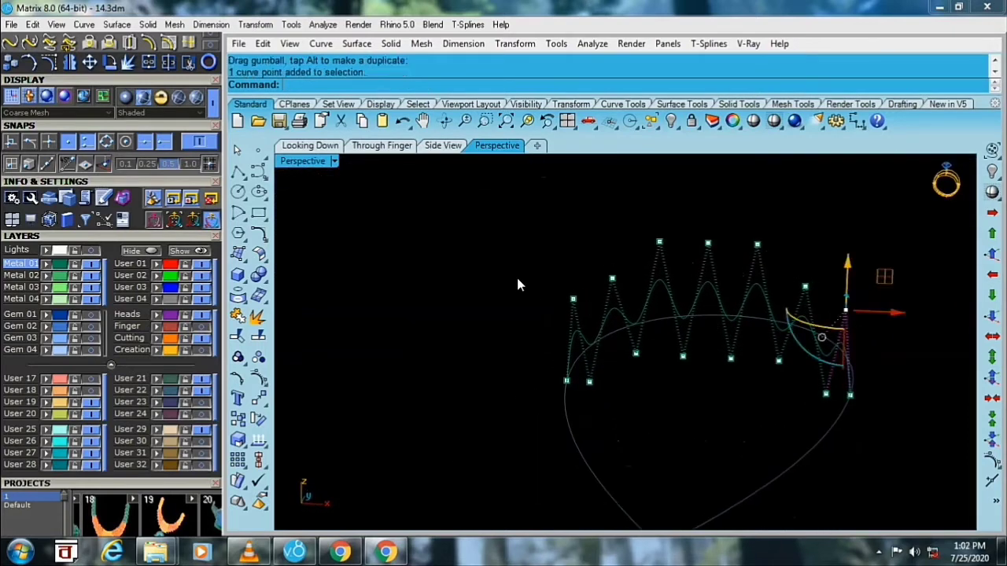
shift+click(573, 299)
drag(702, 282, 739, 297)
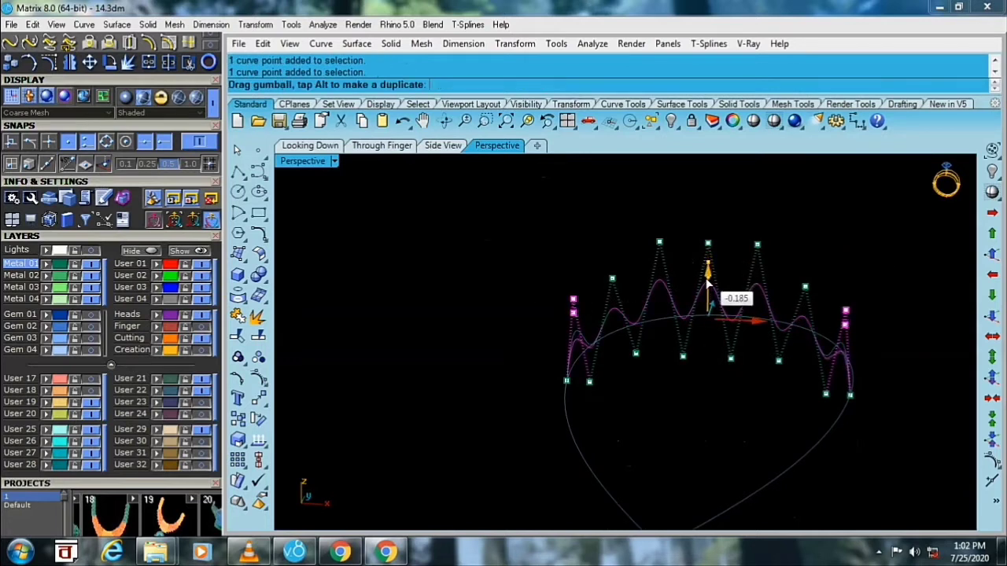
click(599, 208)
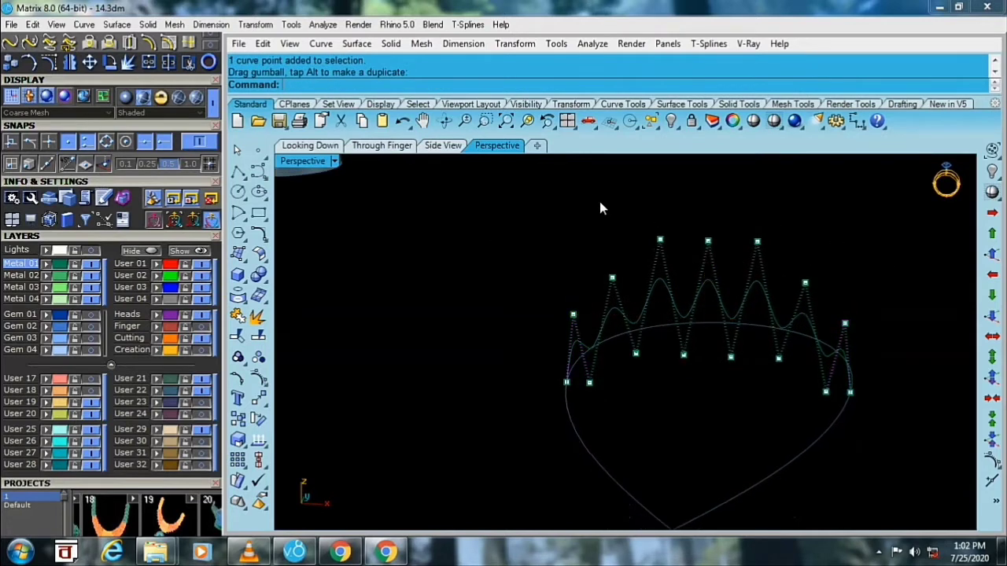
drag(600, 198, 791, 264)
drag(719, 207, 697, 183)
click(824, 193)
click(708, 234)
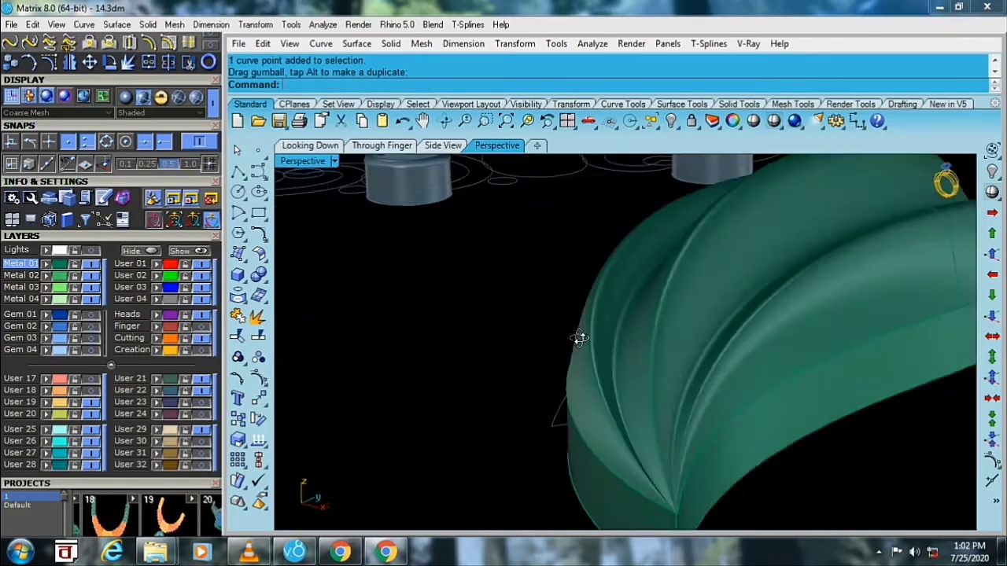
- Build a curve-network surface from the three teardrop curves
drag(719, 250, 568, 383)
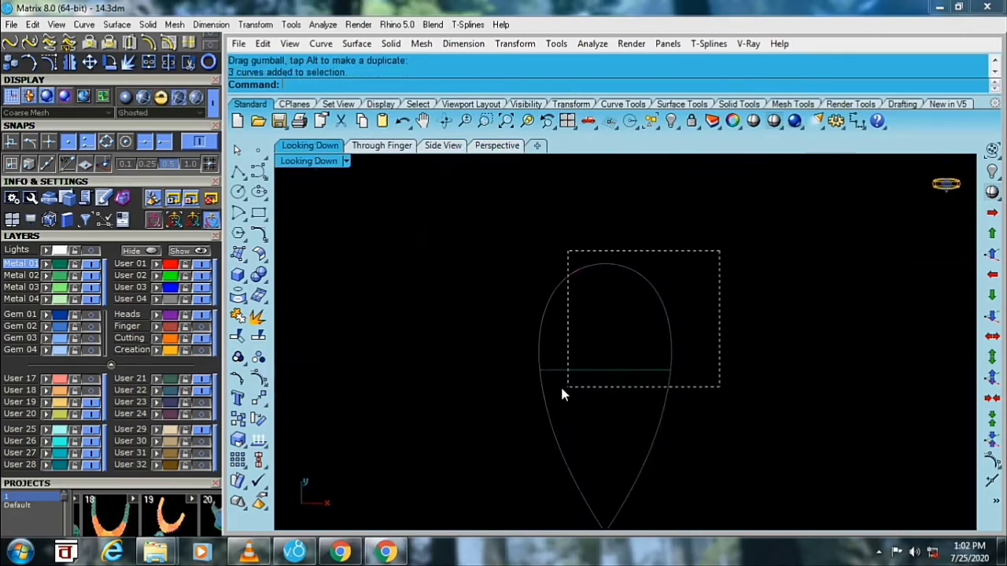
click(108, 198)
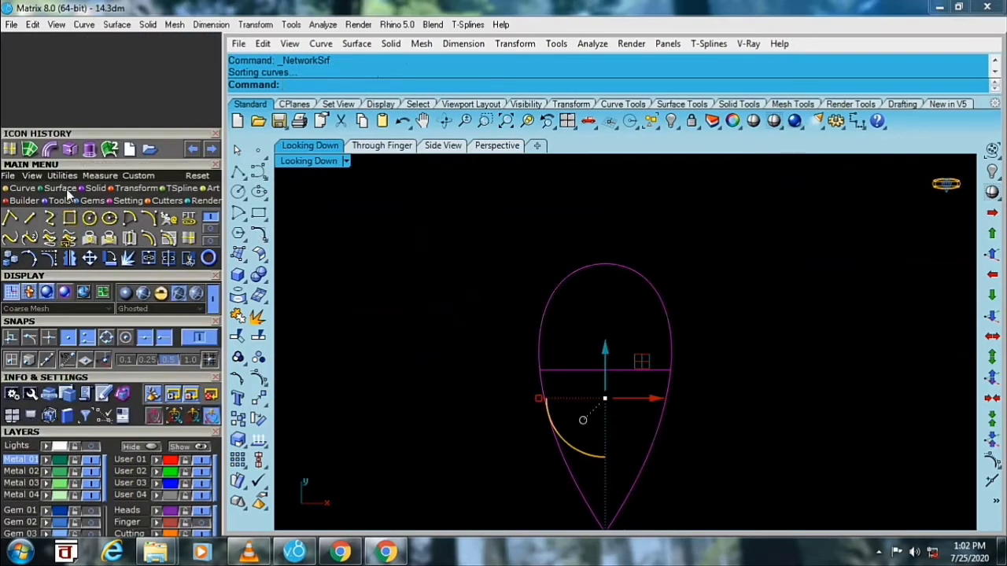
click(63, 190)
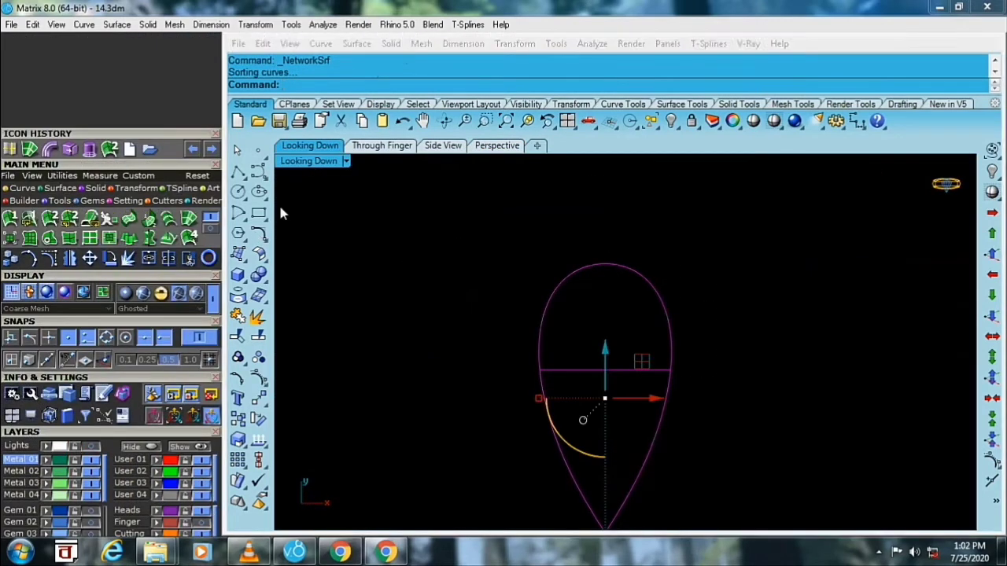
click(191, 220)
click(774, 392)
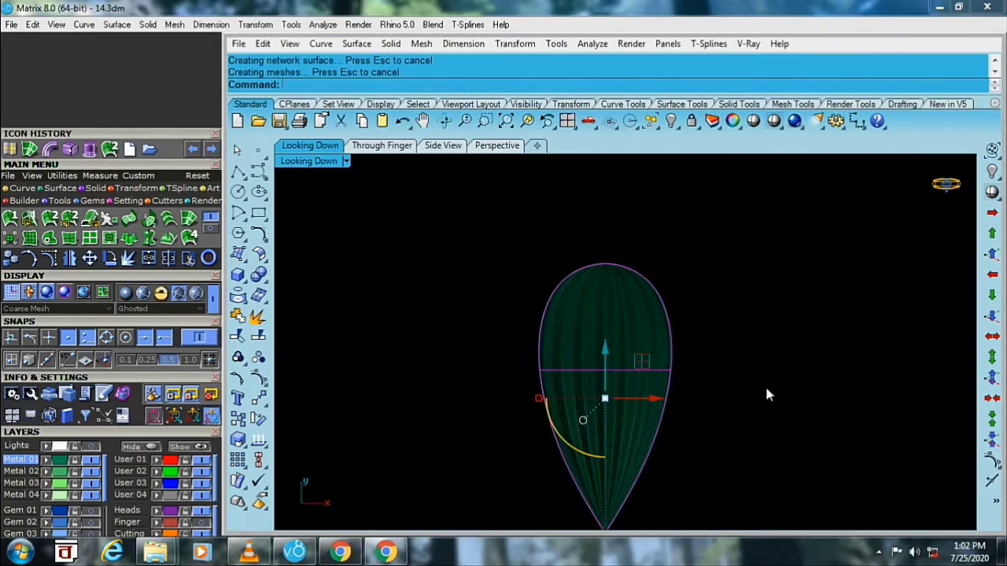
- Extrude the teardrop surface into a solid at -0.8 depth
click(629, 344)
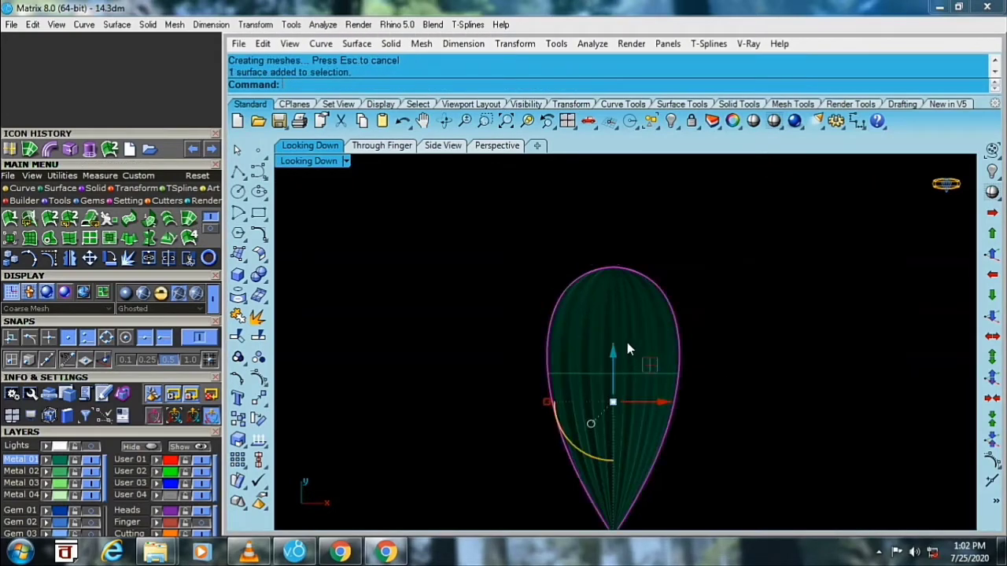
click(148, 24)
mouse_move(194, 384)
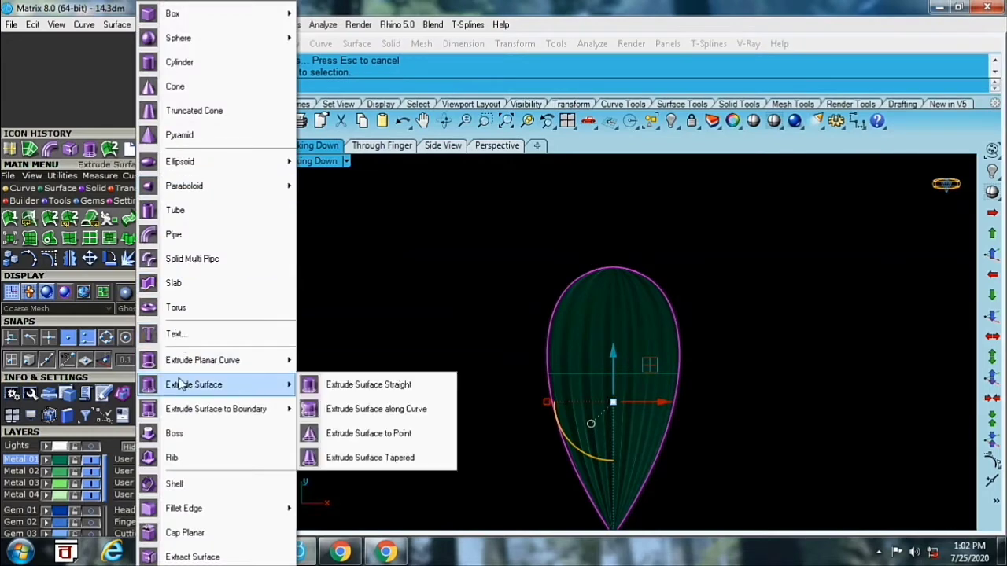
click(361, 360)
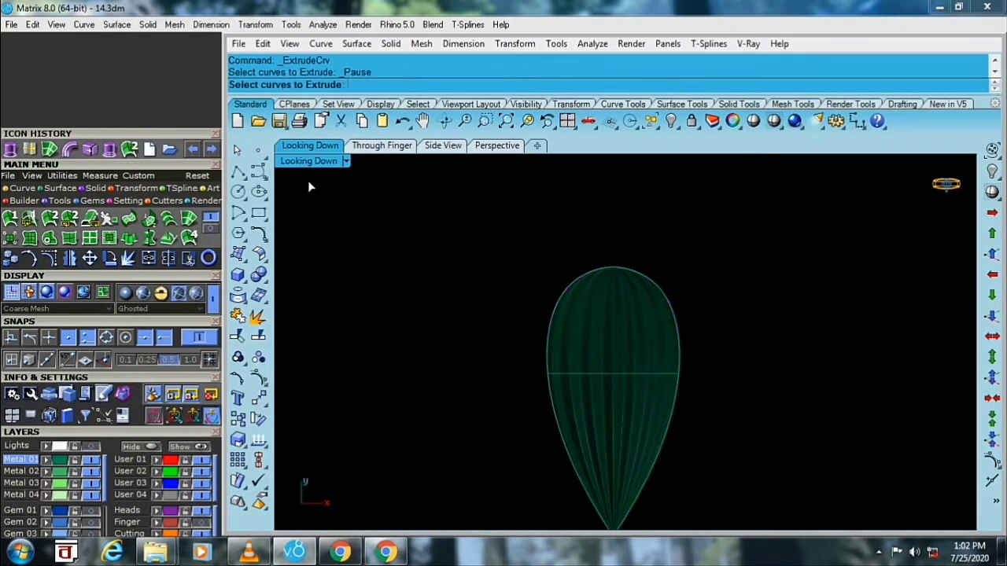
click(604, 345)
click(148, 25)
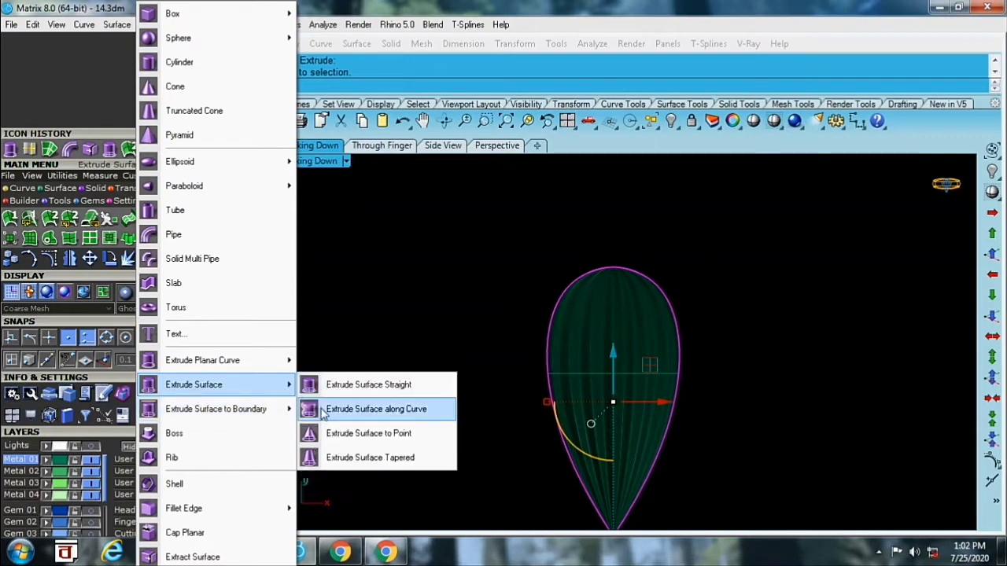
click(324, 392)
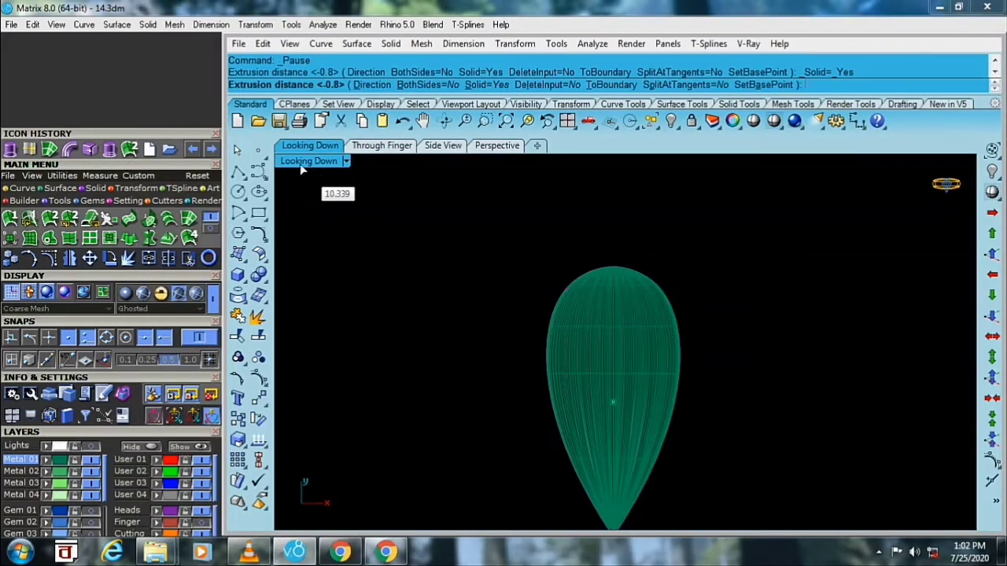
double_click(308, 160)
key(ctrl+m)
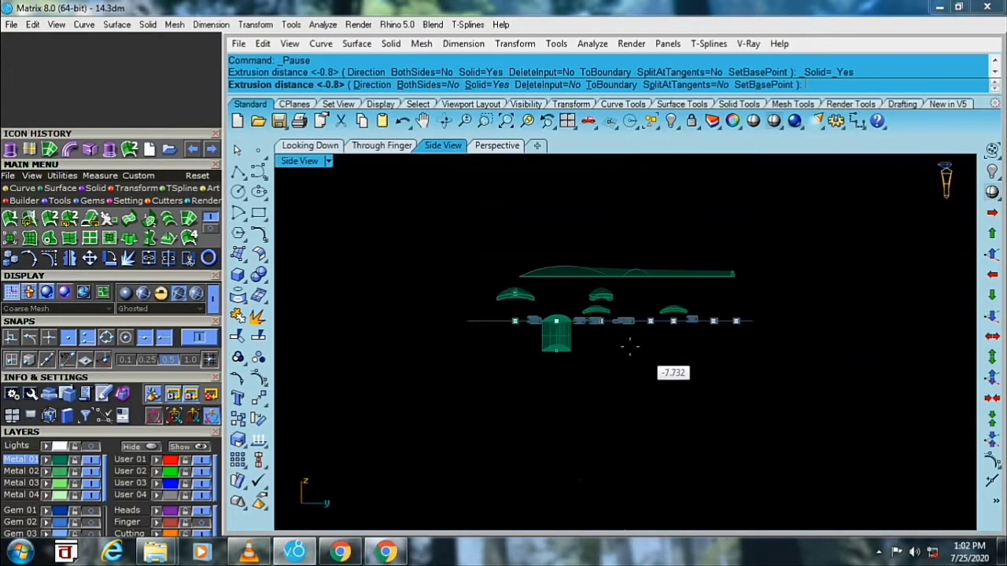
scroll(570, 334, up, 3)
scroll(582, 351, up, 2)
scroll(582, 351, up, 1)
scroll(581, 378, up, 1)
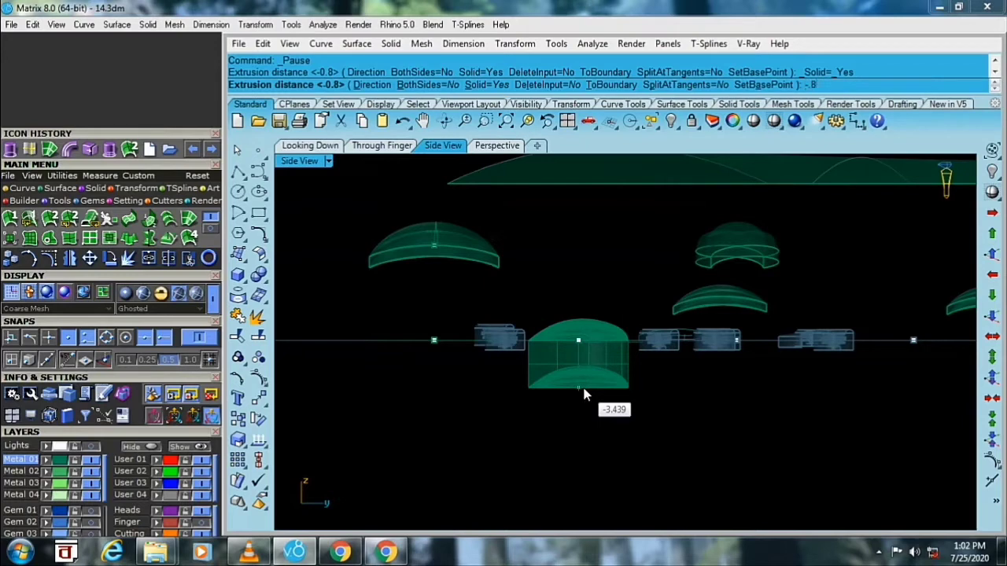
key(Return)
- Delete the trial extruded solid and return to a full-size top view
key(Delete)
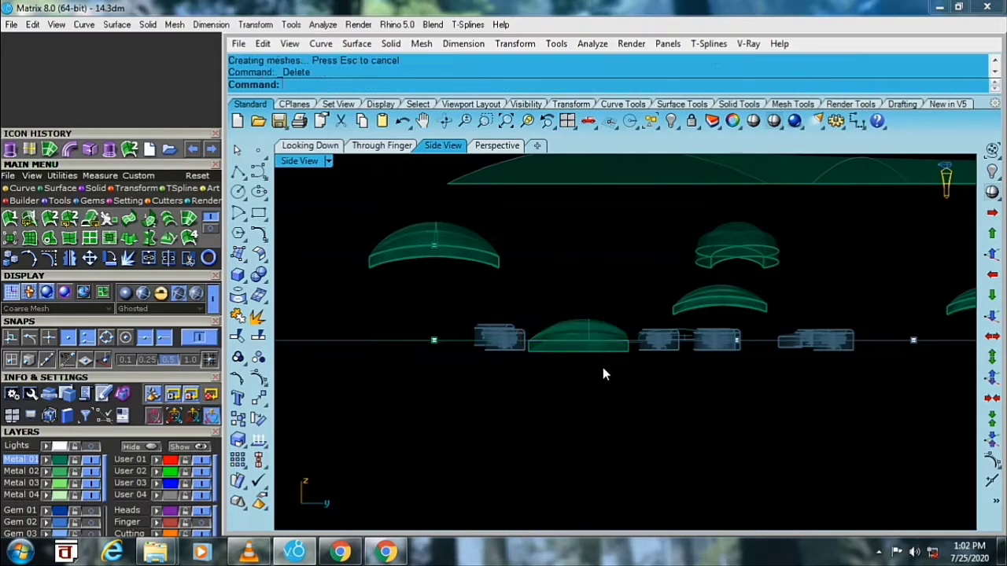
double_click(310, 164)
double_click(310, 164)
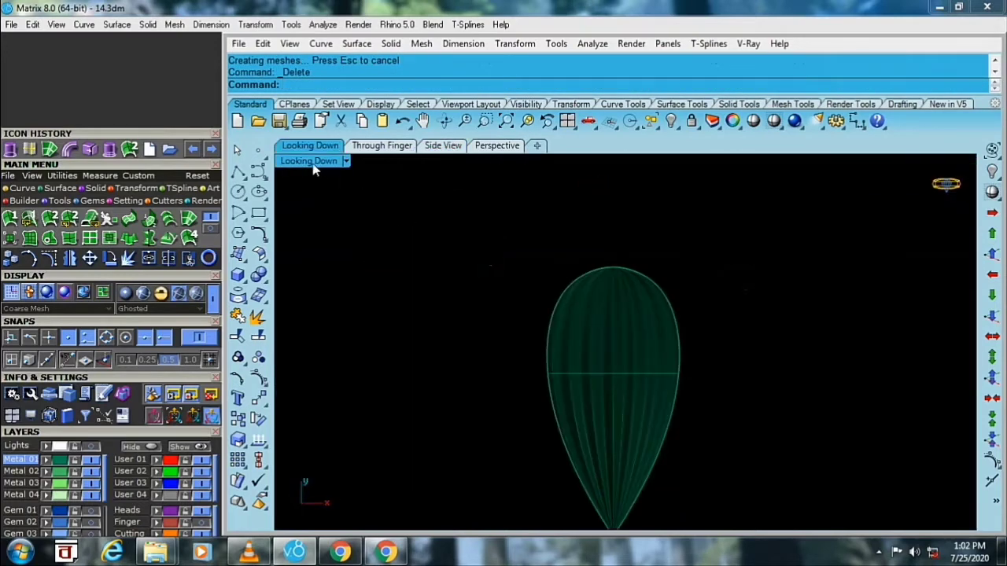
- Switch the viewport to Ghosted display and frame the band and the loose leaves
click(313, 163)
click(394, 61)
scroll(512, 217, down, 3)
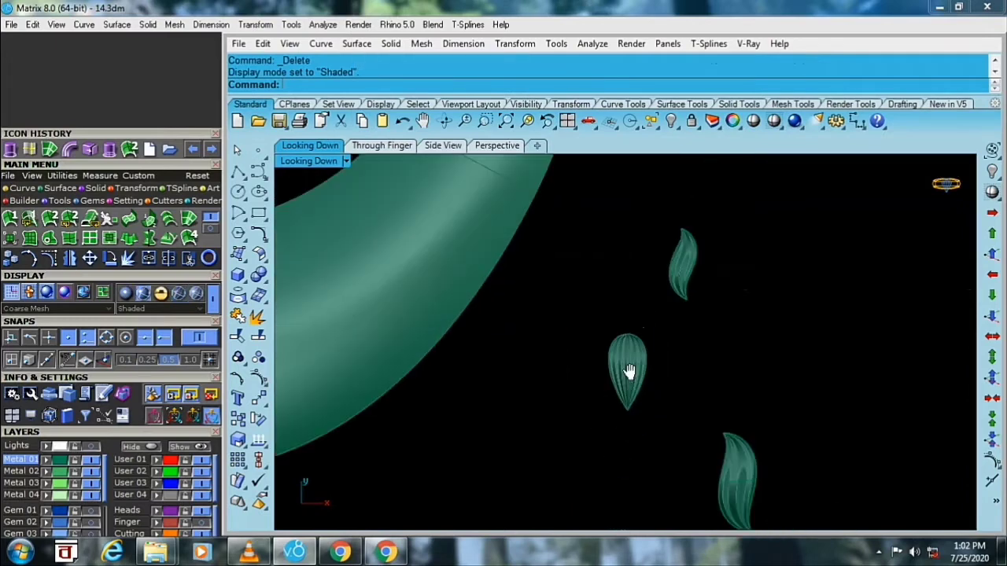
right_drag(629, 372, 648, 393)
click(291, 161)
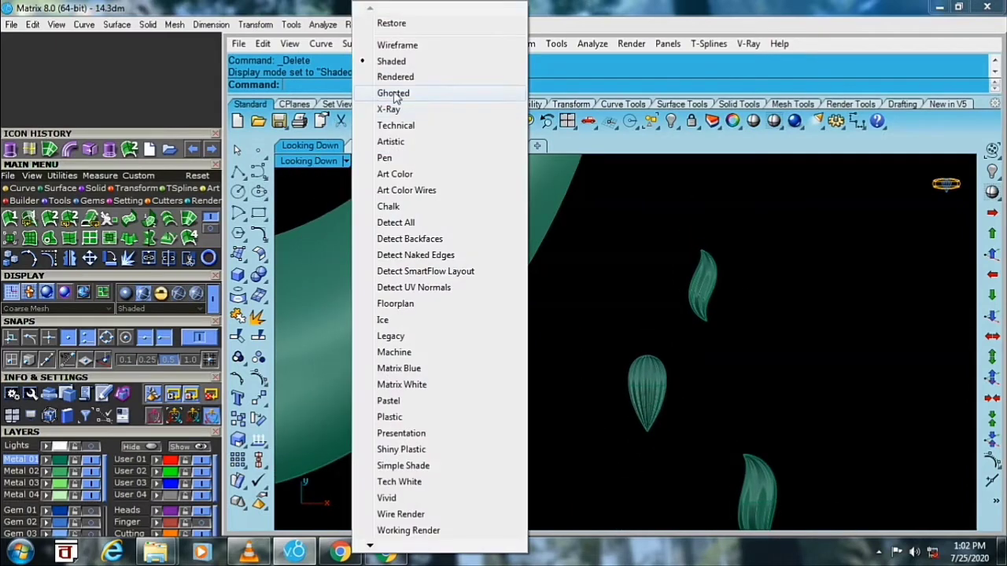
click(402, 94)
right_drag(561, 338, 596, 362)
scroll(596, 362, up, 2)
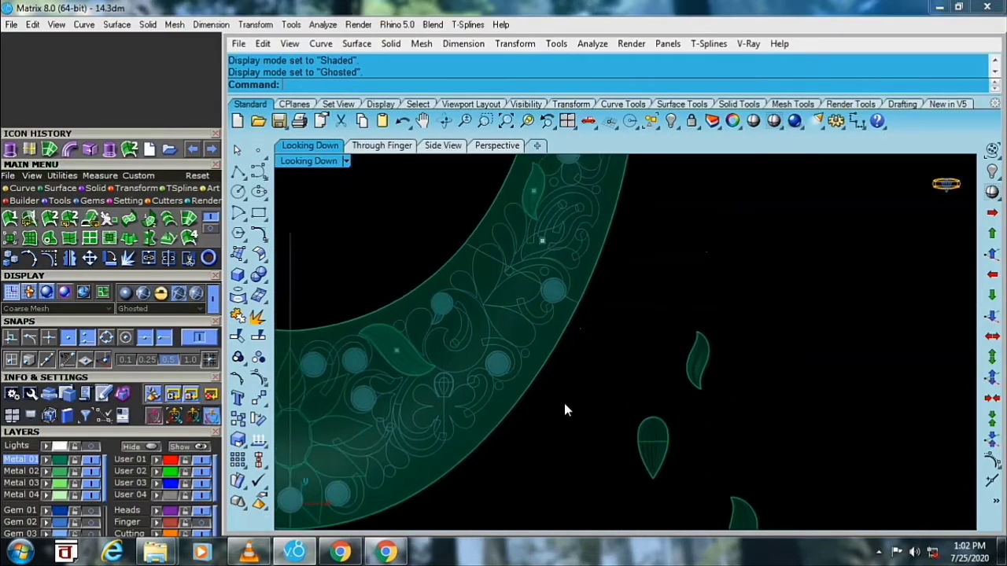
- Copy the teardrop petal from the loose leaves onto the band's design
click(258, 442)
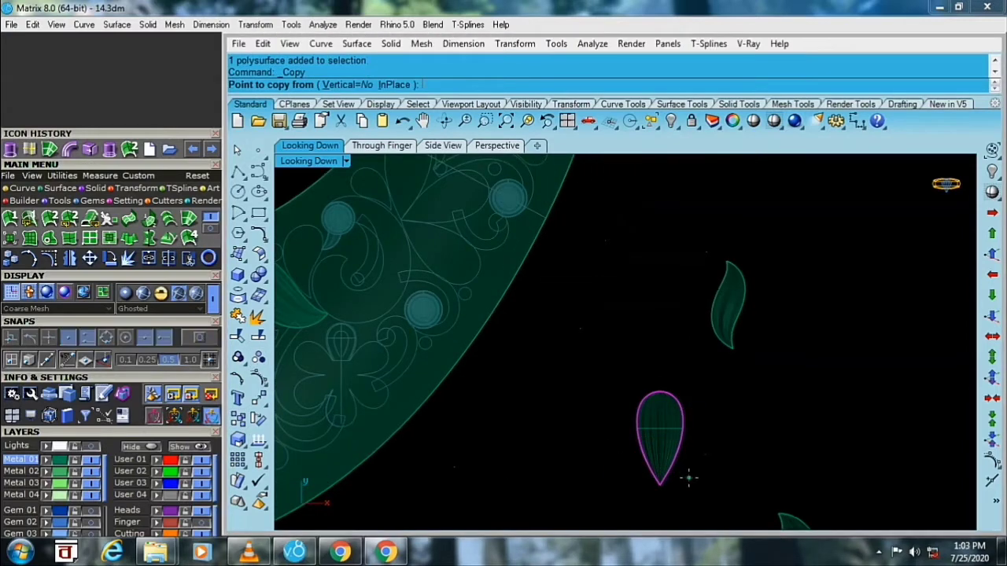
click(661, 464)
scroll(502, 364, up, 2)
scroll(481, 346, up, 2)
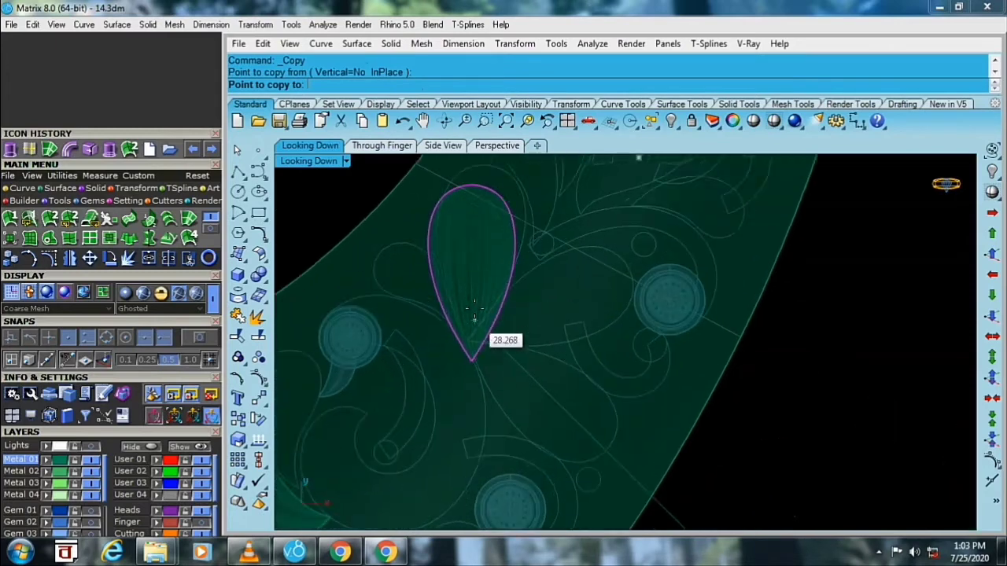
scroll(490, 383, up, 1)
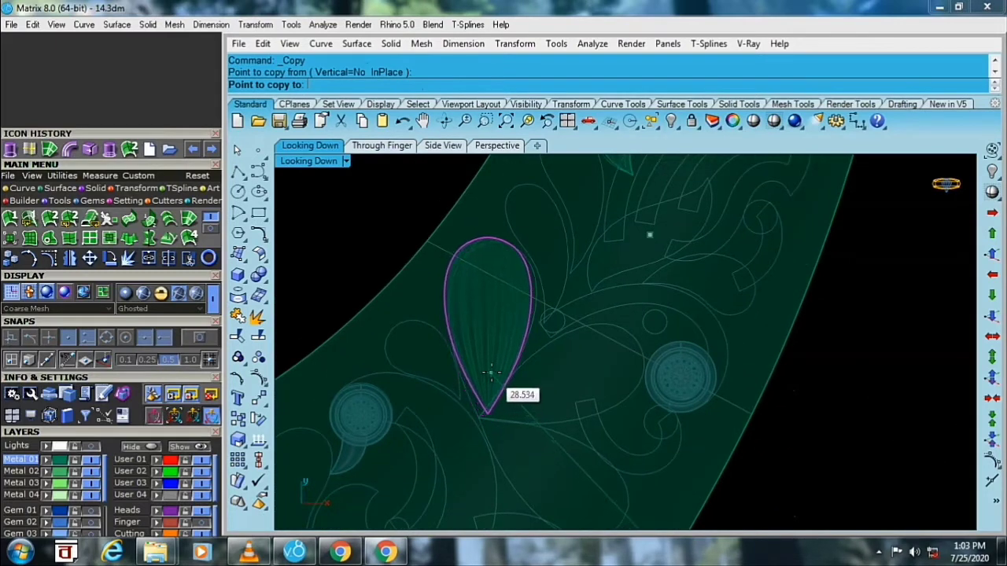
click(490, 372)
key(Return)
scroll(490, 350, up, 2)
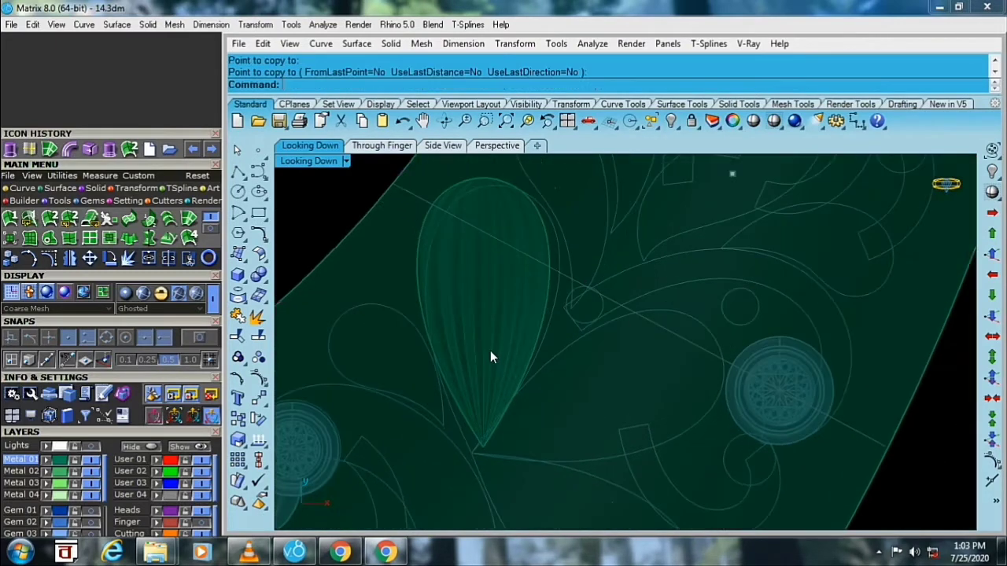
- Rotate the placed petal copy slightly about its tip
click(490, 350)
click(459, 408)
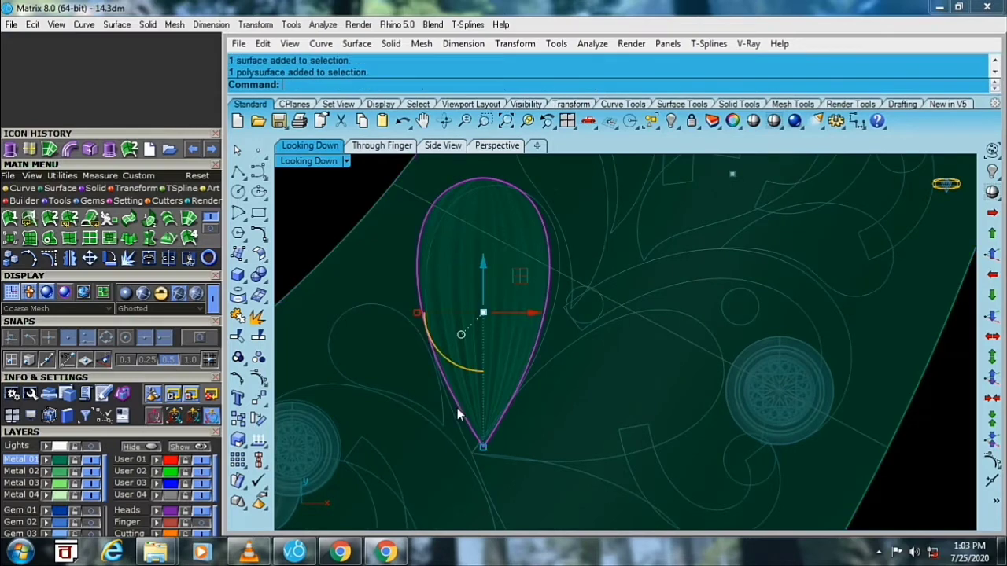
click(259, 418)
click(481, 445)
click(465, 260)
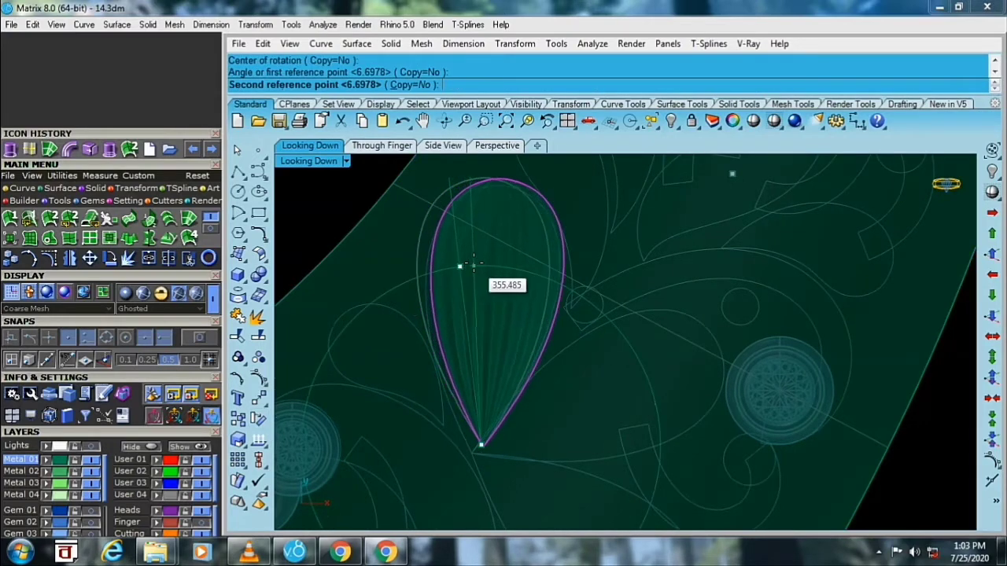
click(469, 265)
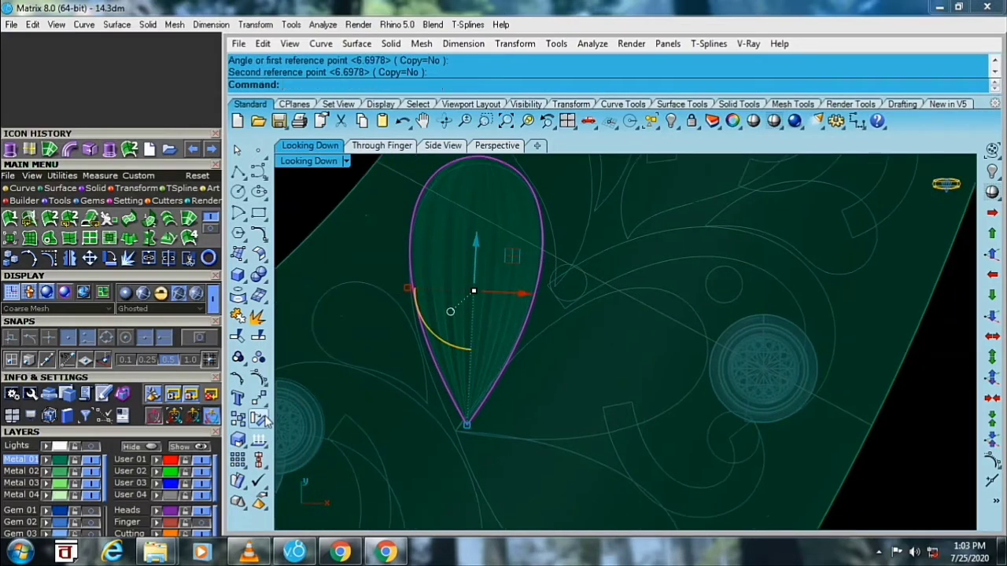
- Rotate with copies about the petal tip to fan two more petals into a three-petal motif
click(238, 419)
click(238, 442)
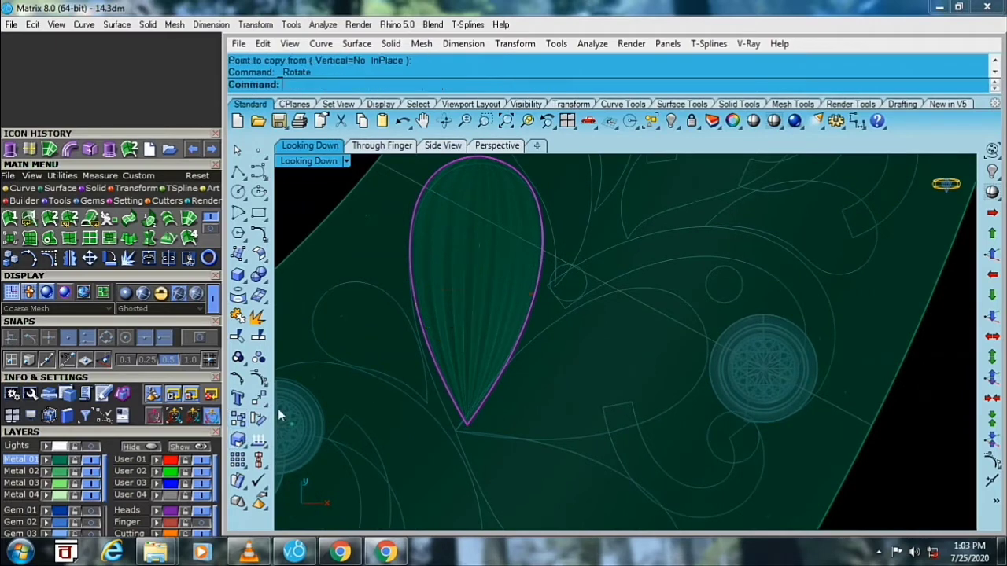
click(464, 421)
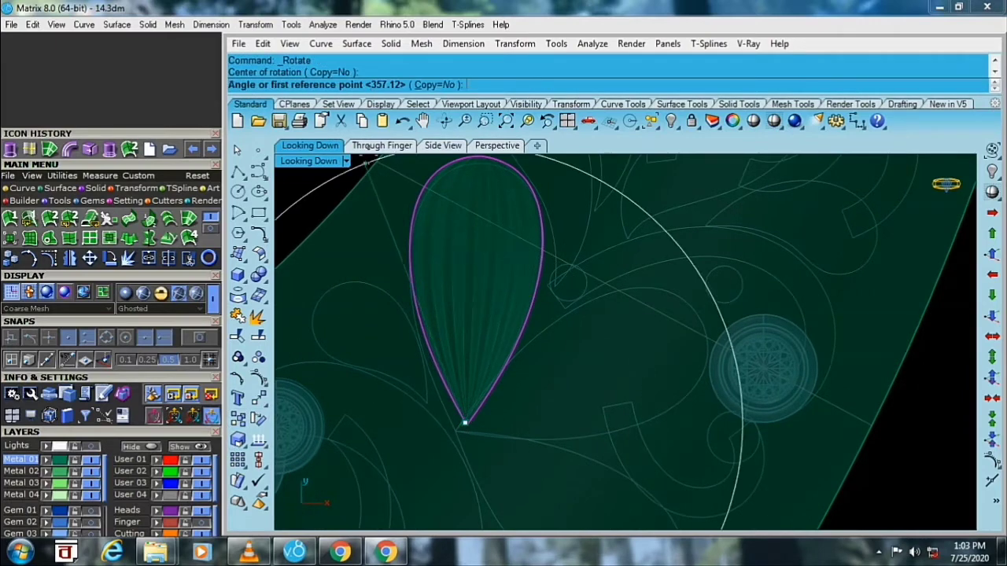
click(431, 85)
click(457, 276)
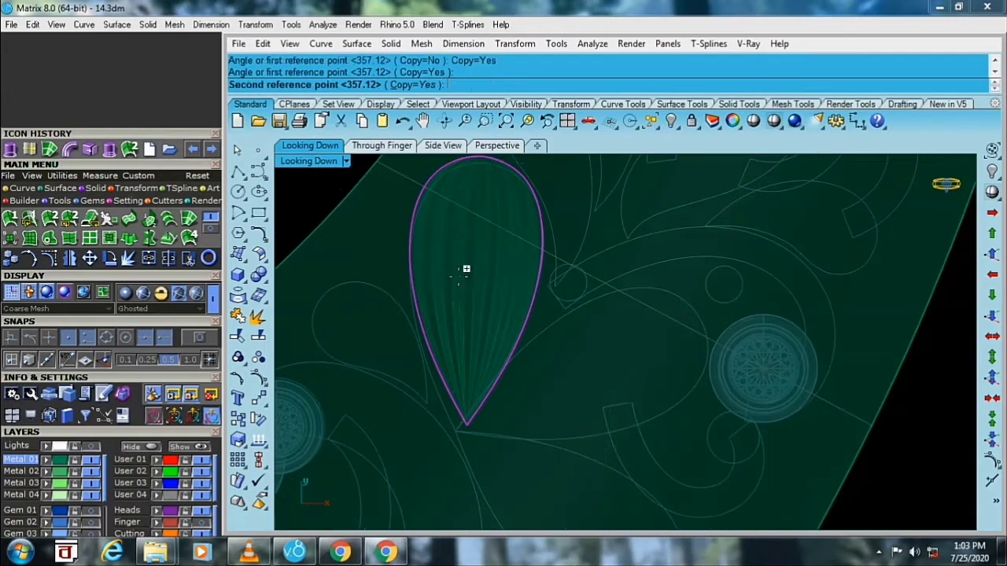
click(641, 340)
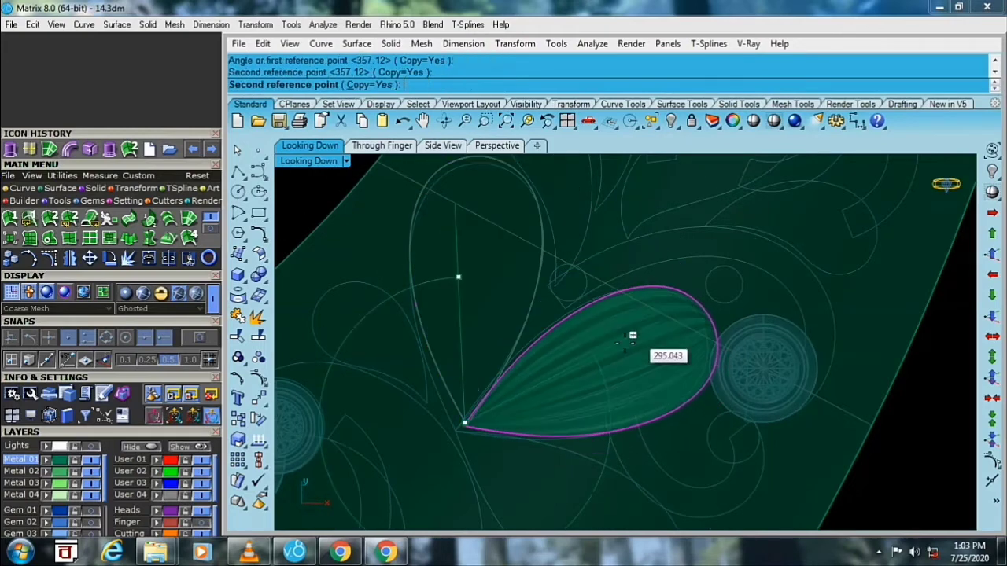
click(549, 471)
key(Return)
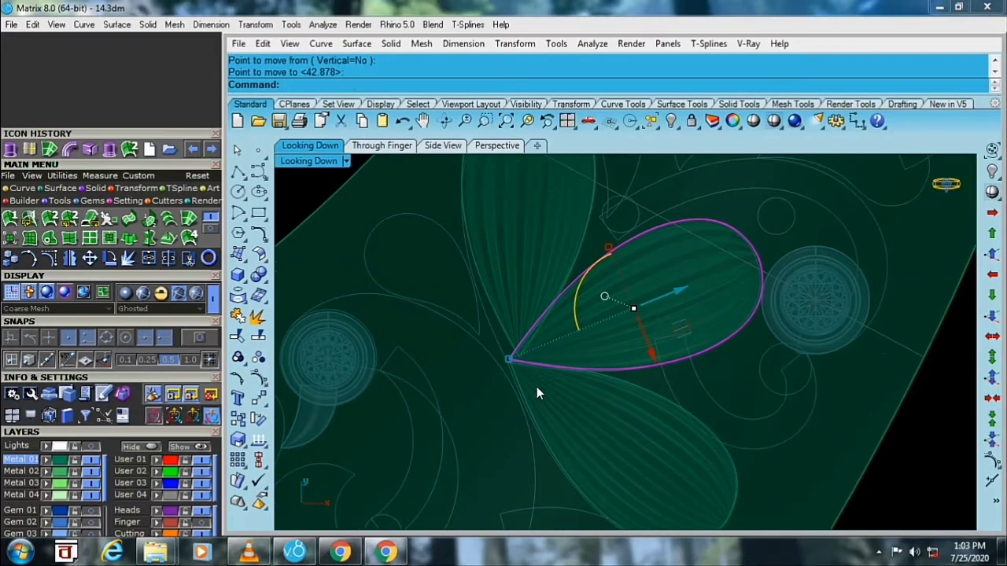
scroll(537, 391, down, 3)
scroll(541, 364, up, 2)
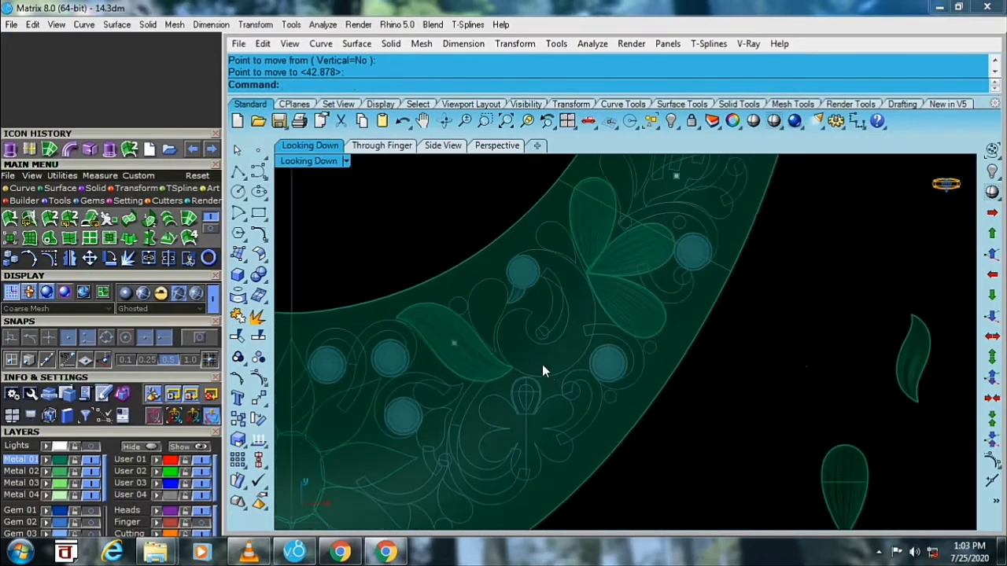
right_drag(551, 381, 542, 355)
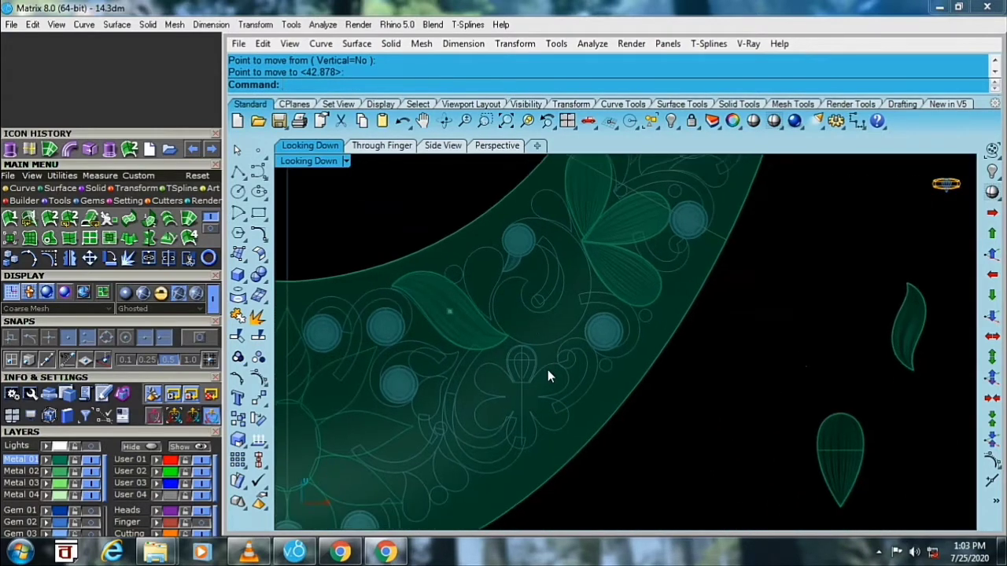
- Select all six petal curves of the flower outline, leaving the band surface out
click(547, 370)
right_drag(494, 380, 493, 352)
scroll(496, 346, up, 2)
click(501, 334)
scroll(511, 333, up, 2)
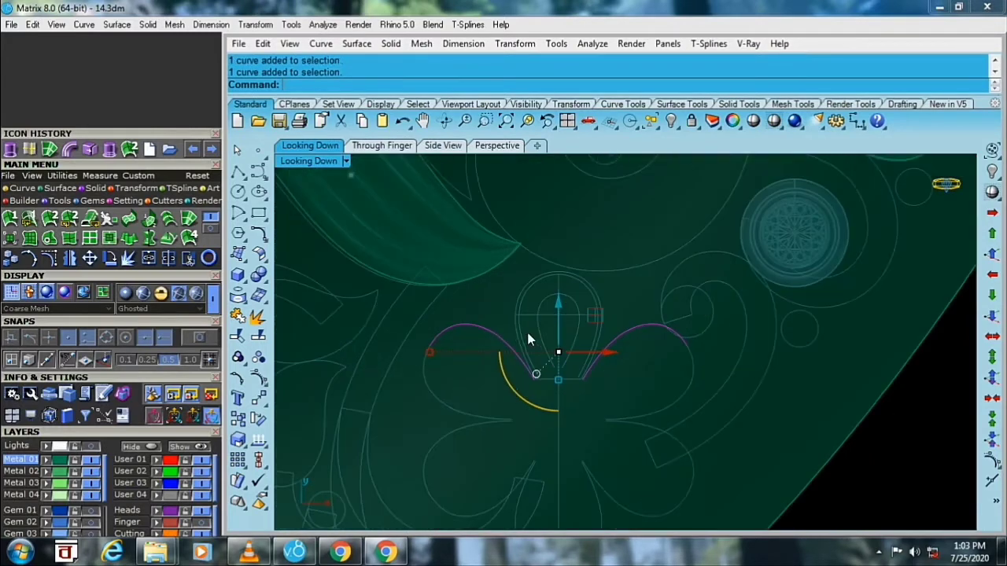
shift+click(433, 394)
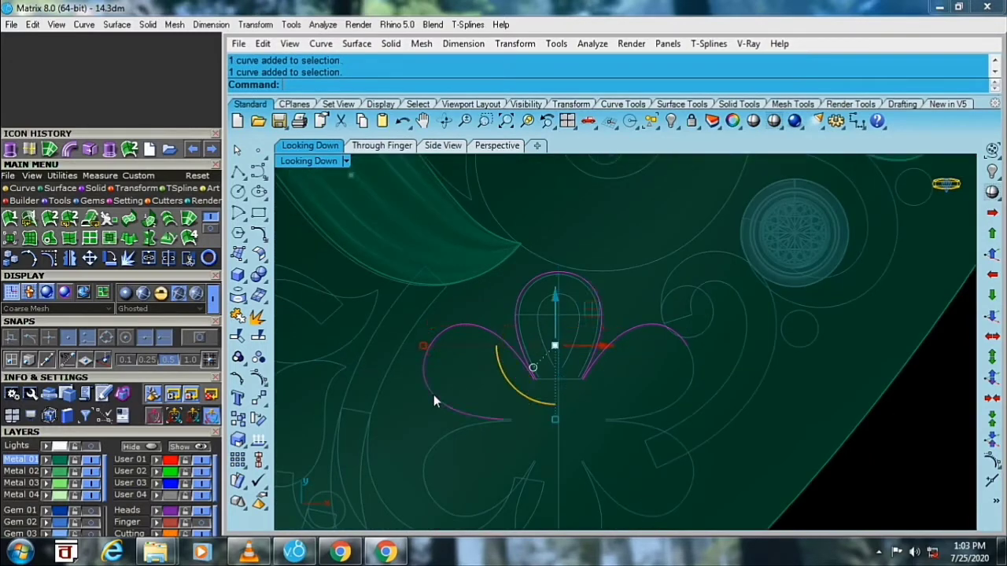
shift+click(458, 433)
right_drag(563, 480, 519, 440)
shift+click(441, 464)
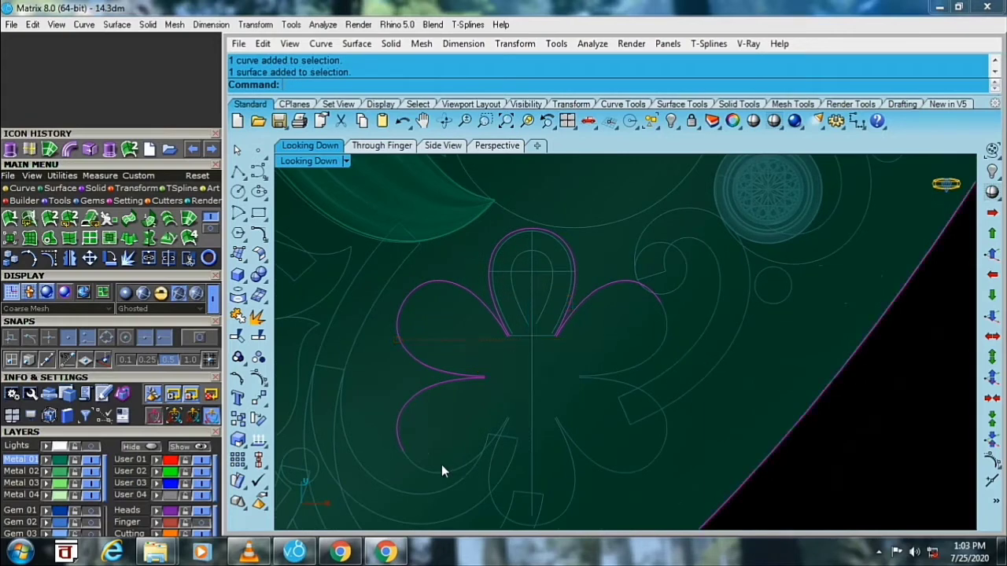
ctrl+click(683, 499)
shift+click(653, 466)
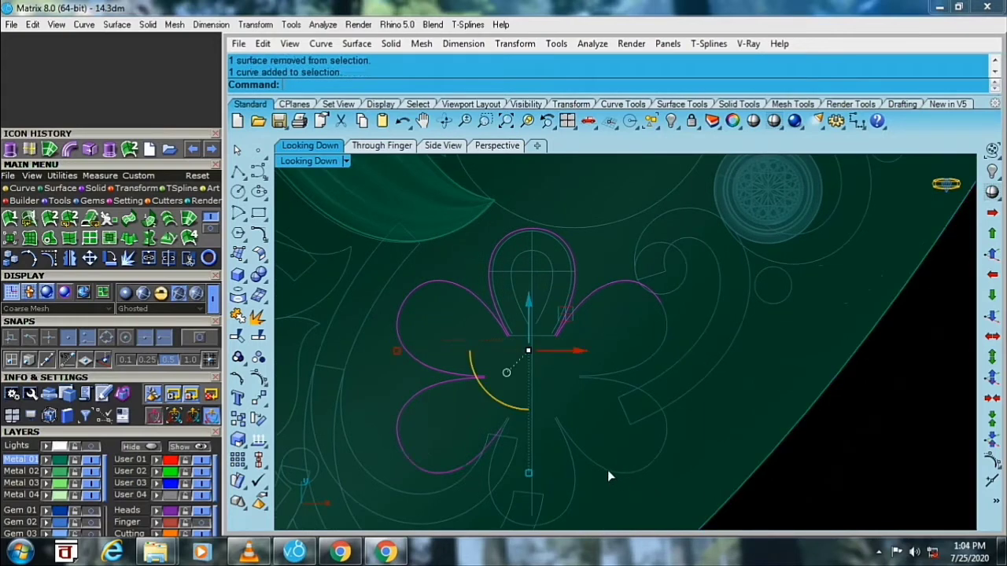
shift+click(571, 468)
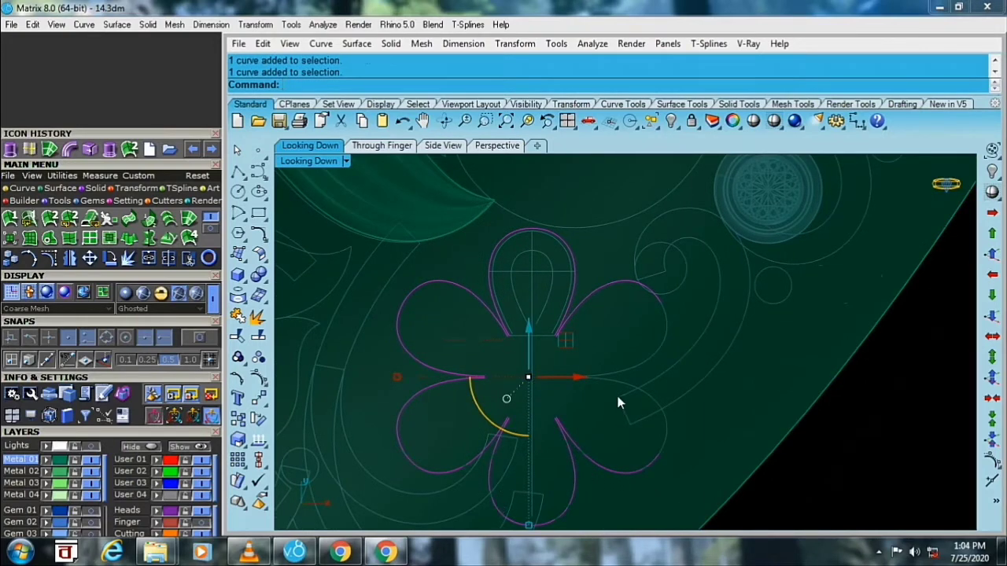
scroll(532, 384, down, 3)
- Copy the flower outline from its centre to the empty space beside the leaves
click(259, 418)
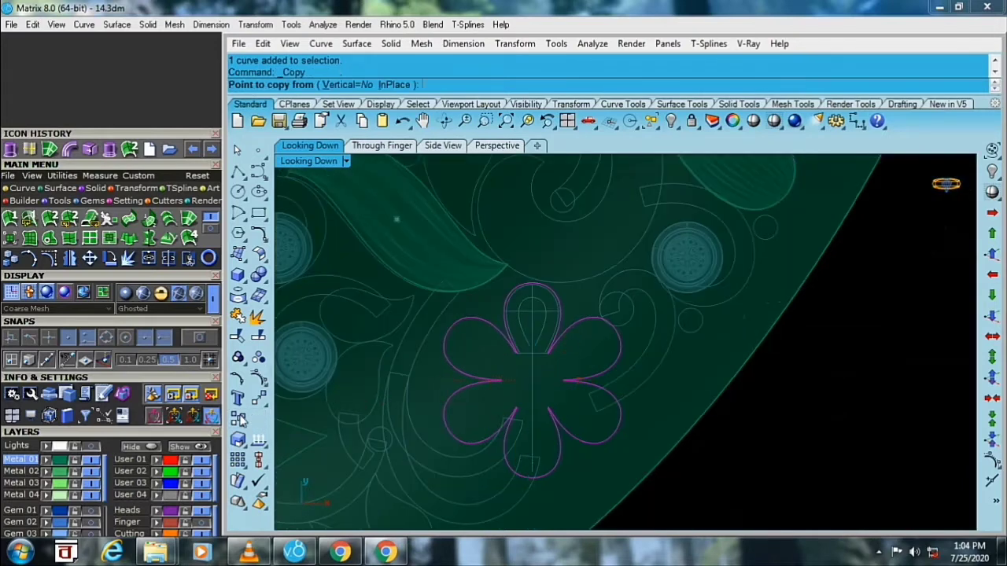
click(532, 380)
scroll(708, 393, down, 2)
scroll(598, 418, up, 1)
click(629, 472)
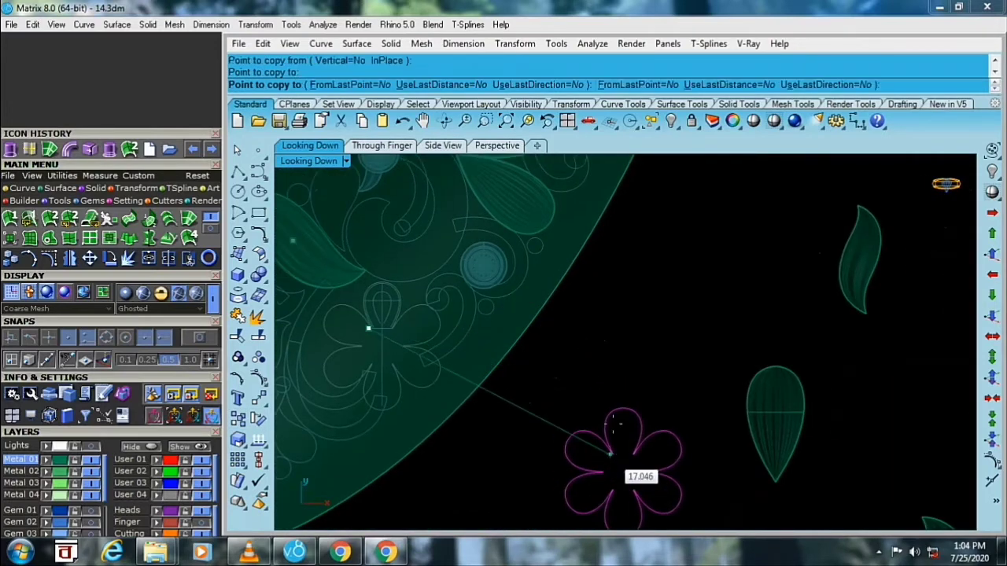
key(Return)
scroll(625, 373, down, 2)
right_drag(549, 397, 580, 391)
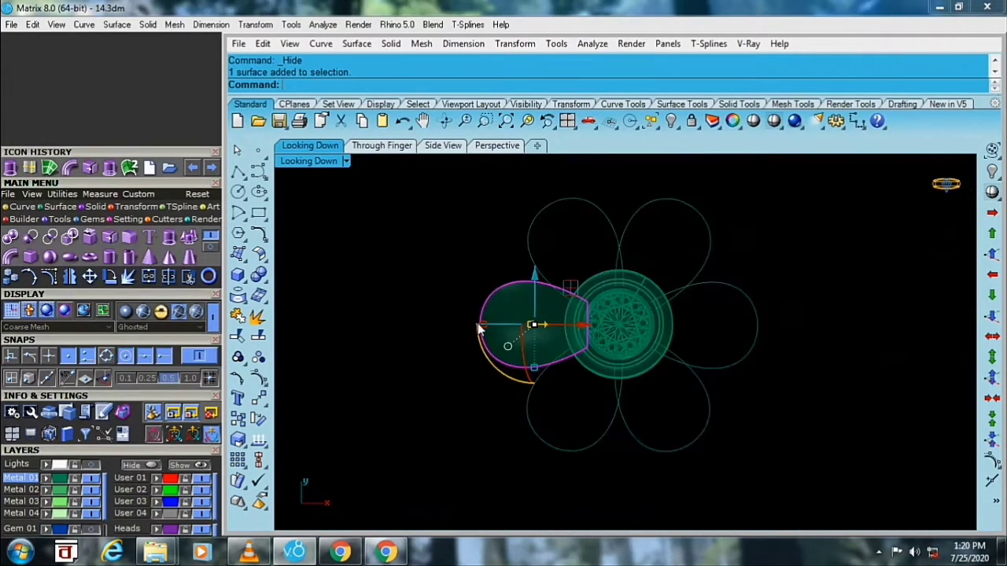
- Maximize the Perspective view and reselect the flat petal surface
double_click(308, 161)
double_click(657, 161)
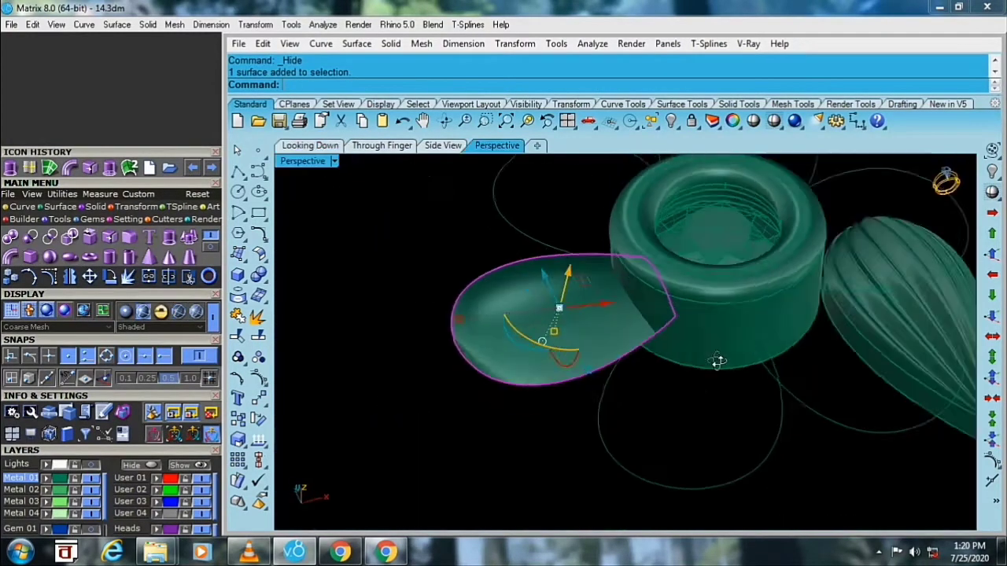
key(Escape)
click(553, 316)
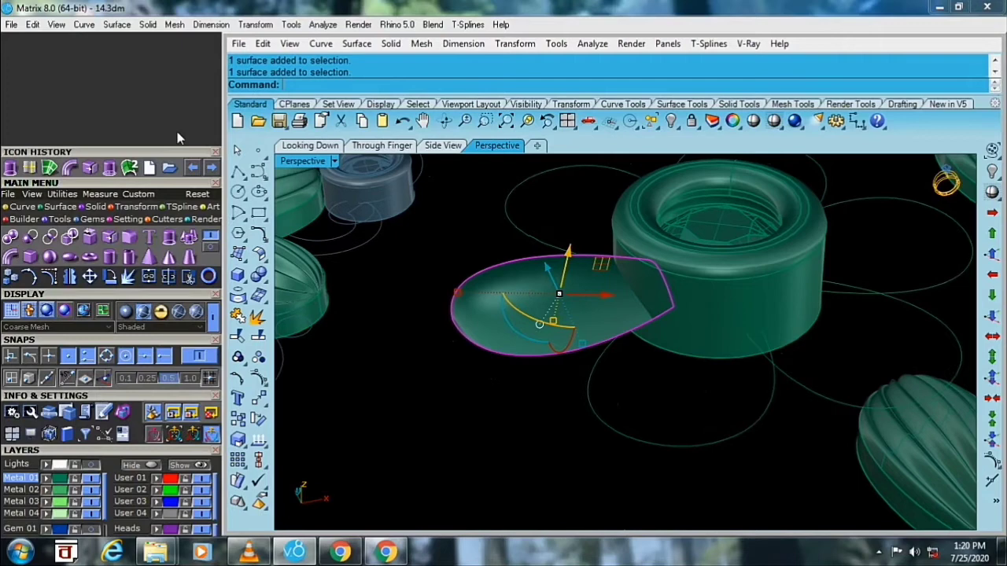
- Extrude the petal surface straight by -0.8 into a solid and delete the original surface
click(148, 25)
mouse_move(193, 385)
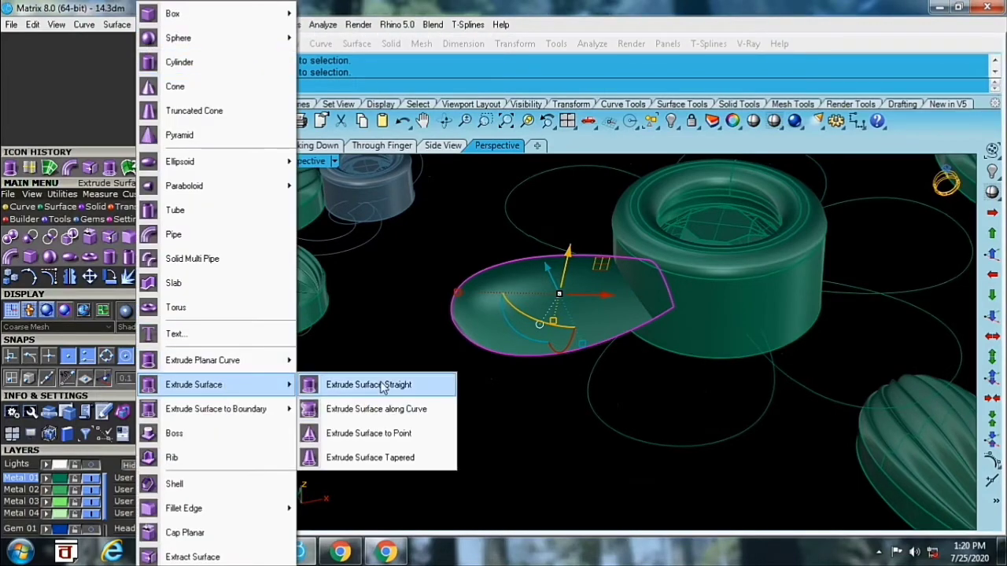
click(383, 387)
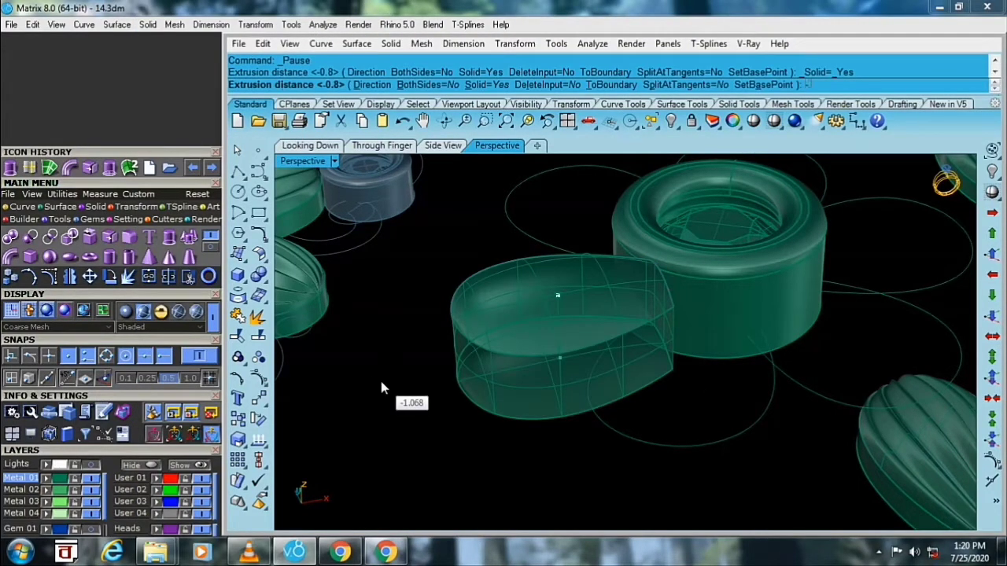
text(-.8)
click(380, 387)
key(Delete)
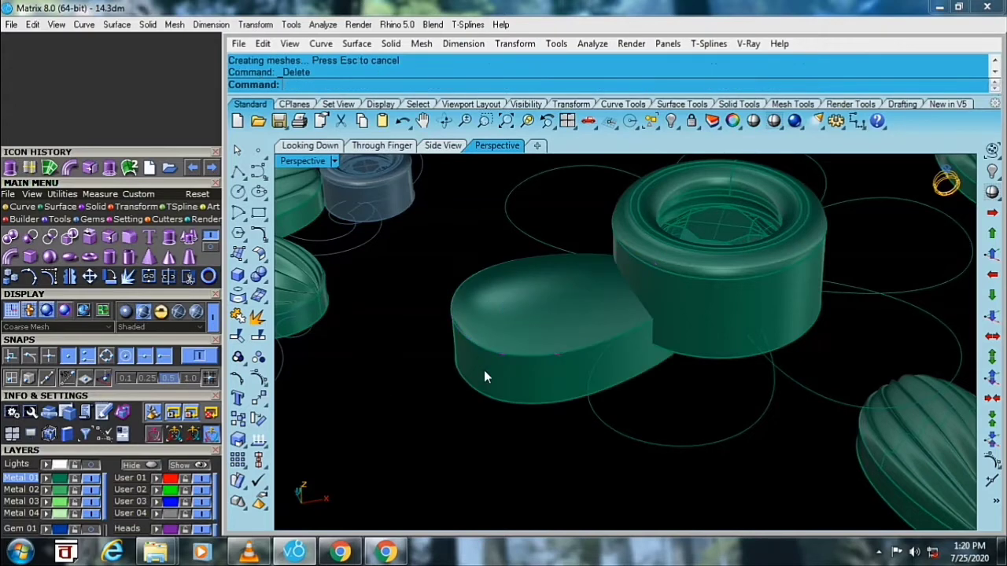
right_drag(483, 377, 515, 395)
click(514, 395)
click(598, 432)
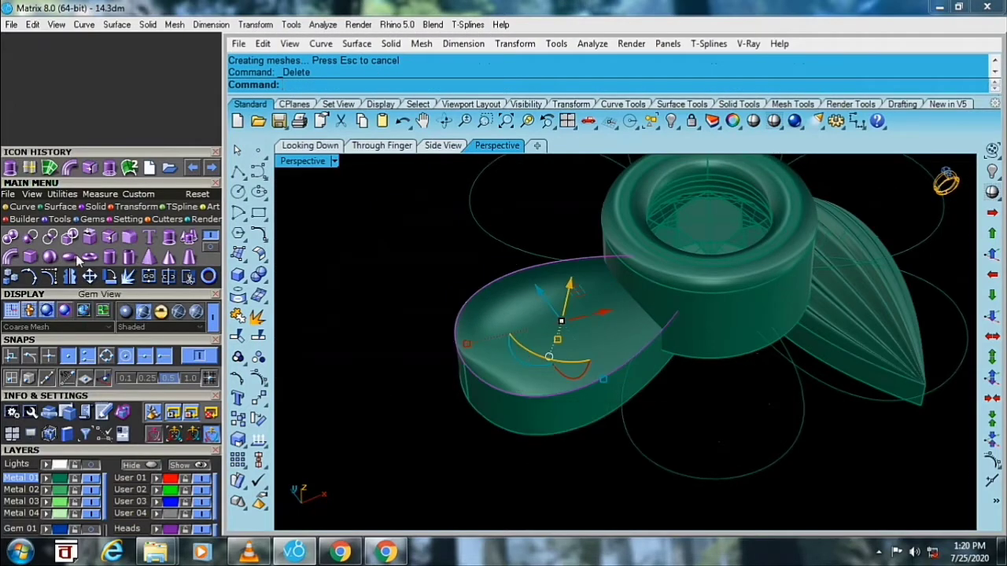
- Pipe along the petal's rail curve with default diameters and show the hidden pipe
click(9, 261)
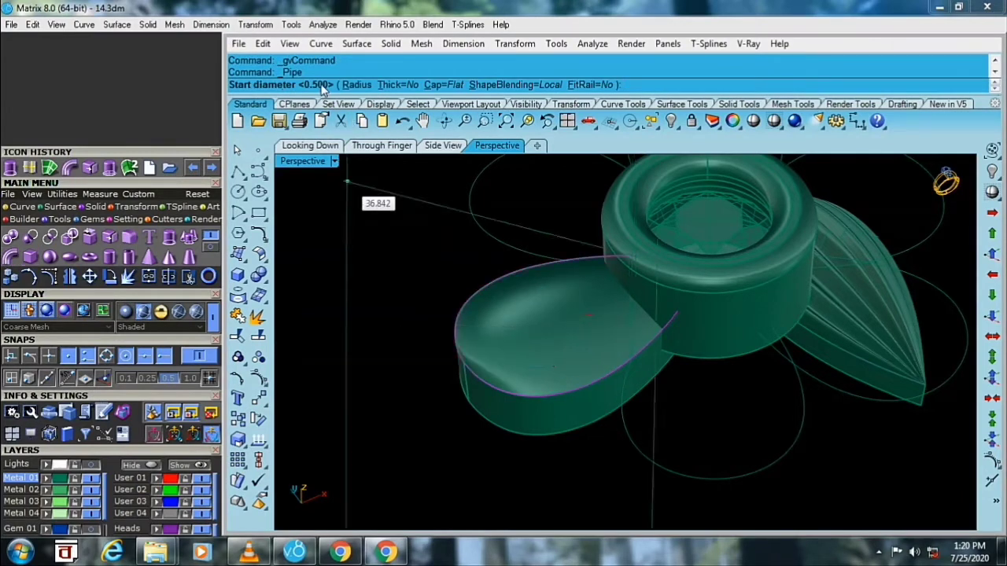
key(Return)
key(Return)
key(Return)
right_drag(422, 286, 472, 261)
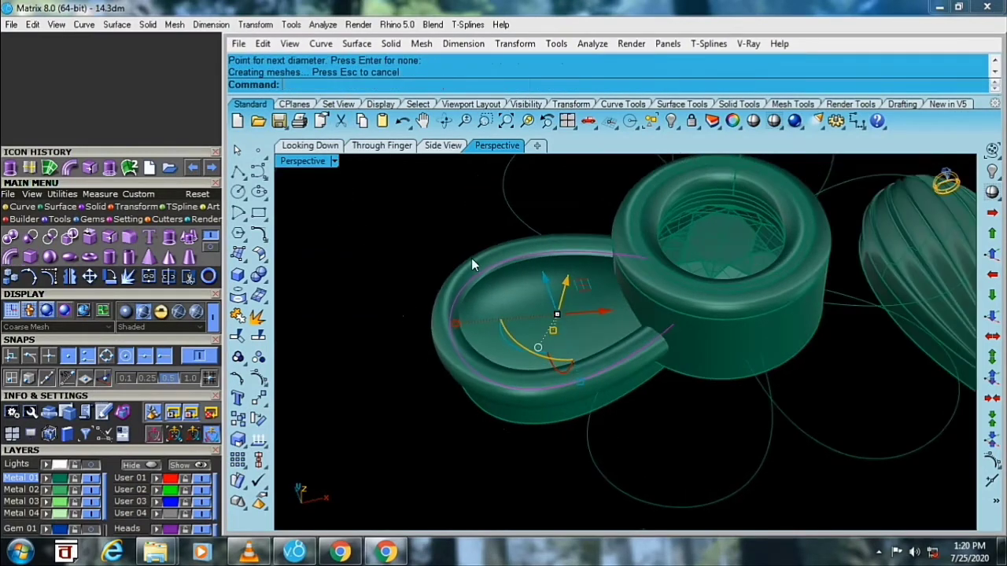
click(692, 118)
- Place two 0.3-scale round beads inside the petal's inner loop using Bead on Surface
right_drag(598, 251, 530, 288)
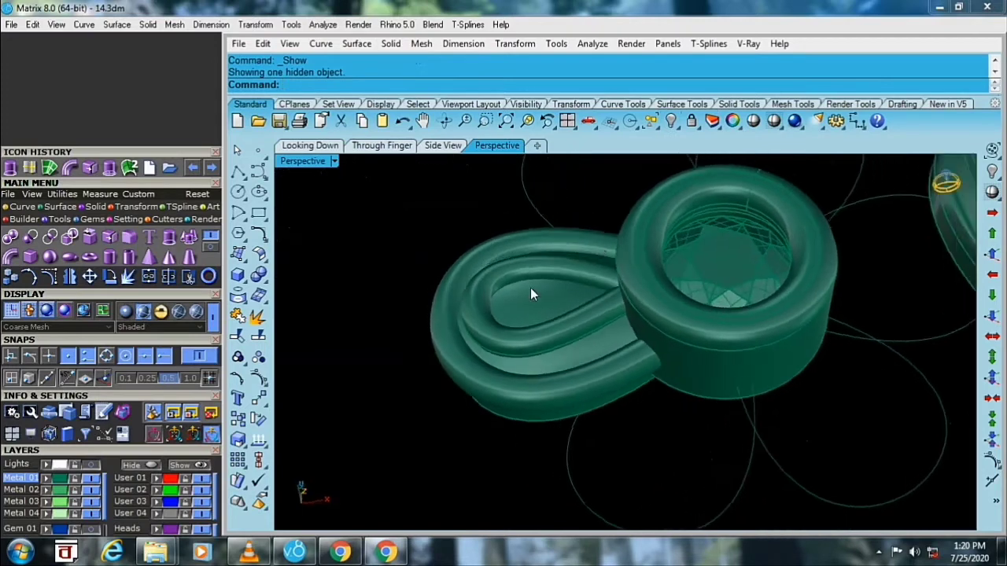
scroll(525, 296, up, 3)
click(520, 304)
key(F6)
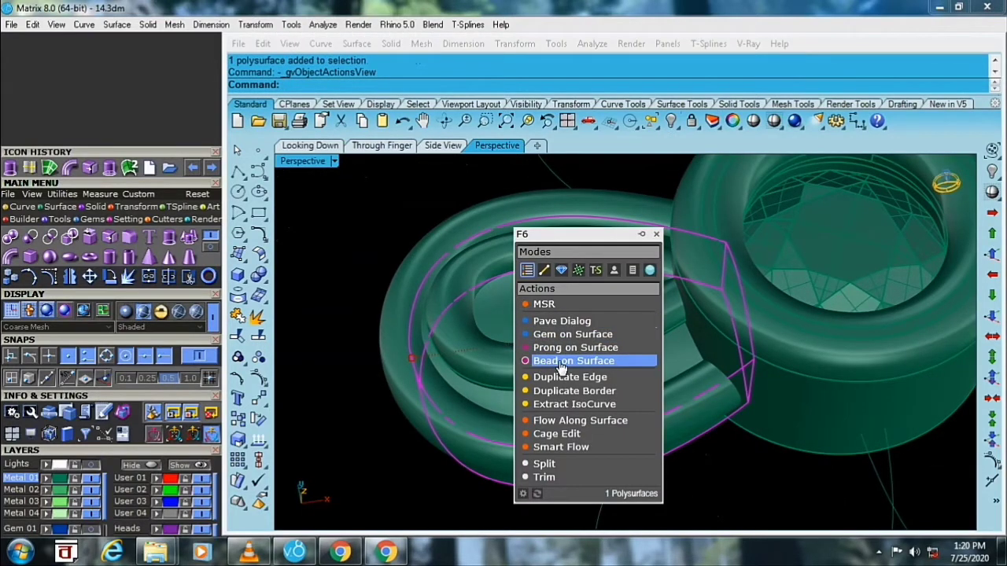
click(561, 361)
scroll(550, 370, up, 2)
scroll(535, 393, up, 2)
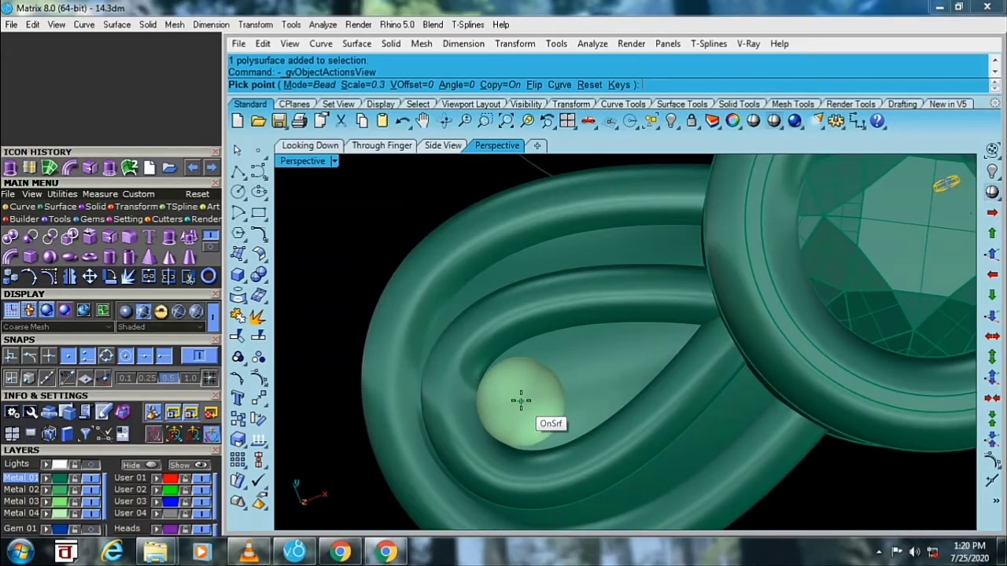
click(521, 399)
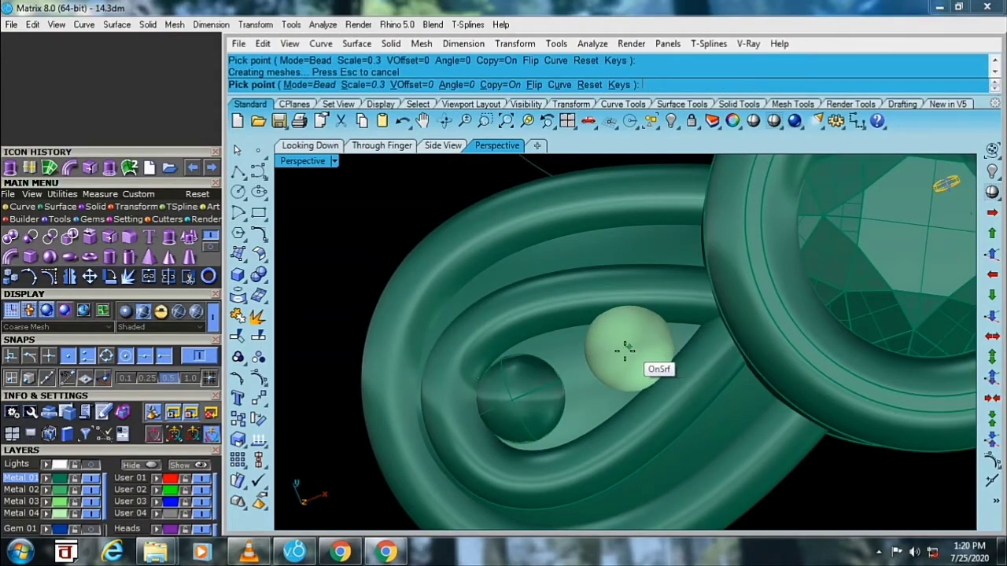
click(621, 352)
scroll(621, 352, down, 3)
mouse_move(546, 330)
right_down()
mouse_move(524, 358)
mouse_move(338, 248)
right_up()
key(Return)
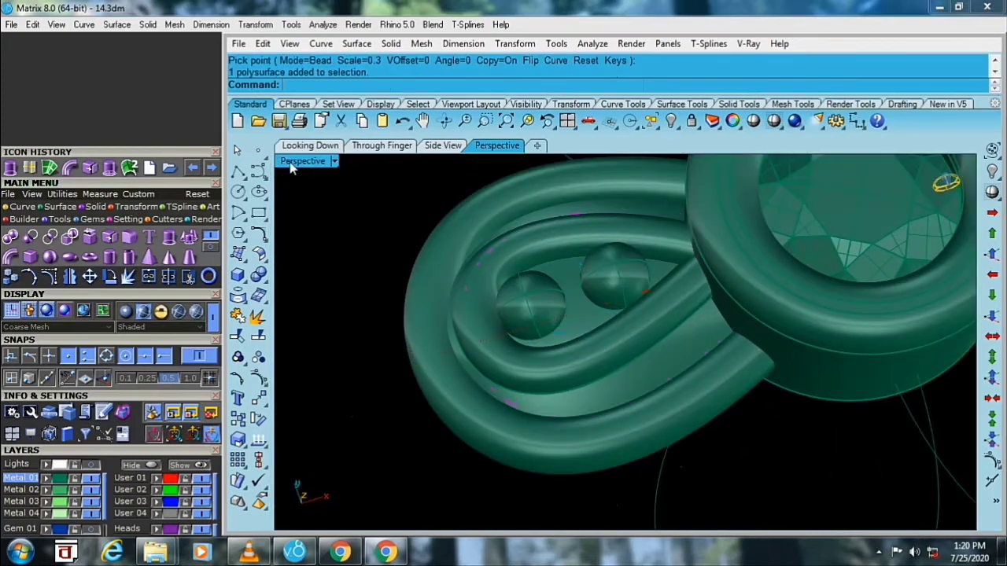
click(310, 145)
click(287, 164)
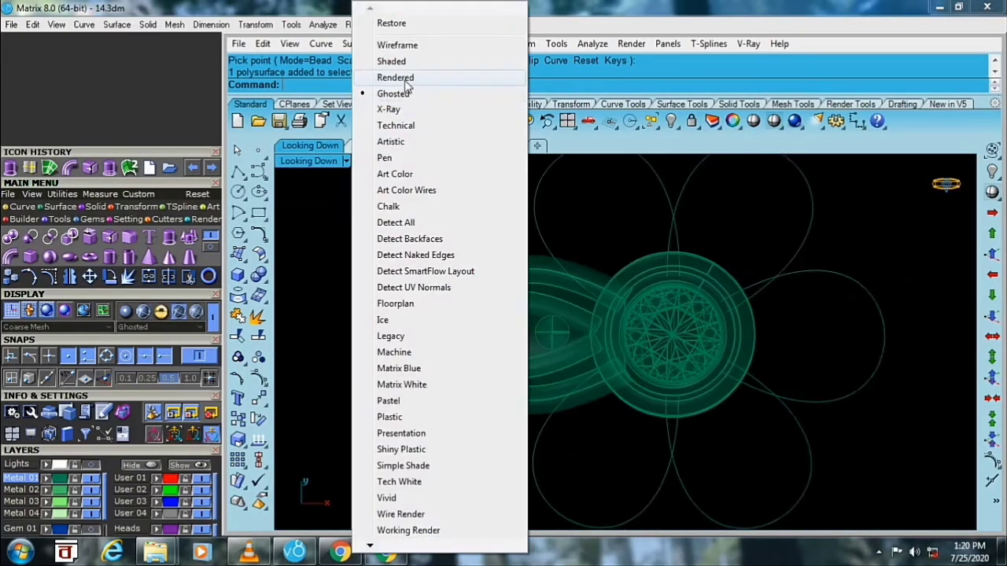
- Shade the top-down view and select the petal's inner loop and outer band
click(386, 61)
scroll(487, 299, up, 3)
click(484, 386)
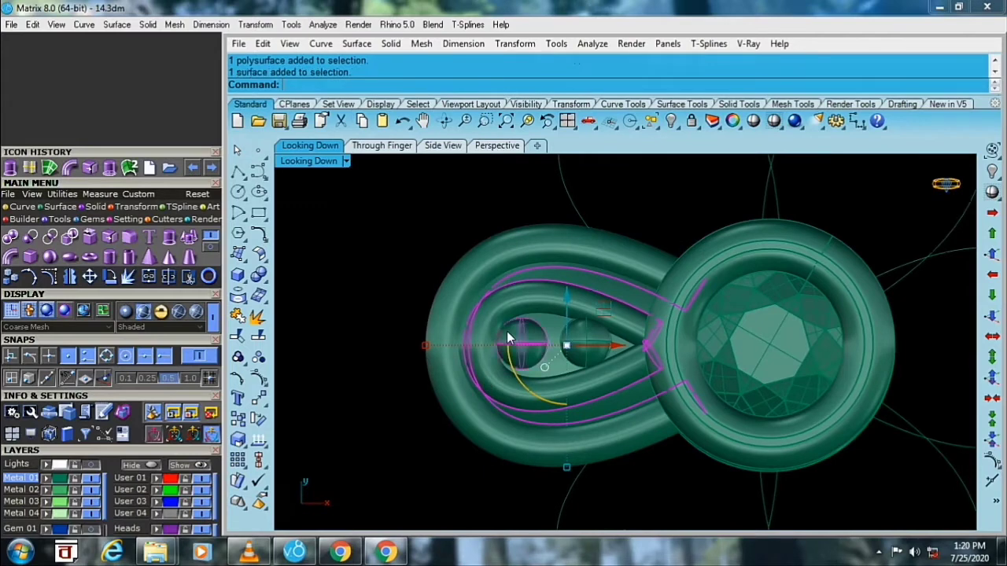
shift+click(534, 438)
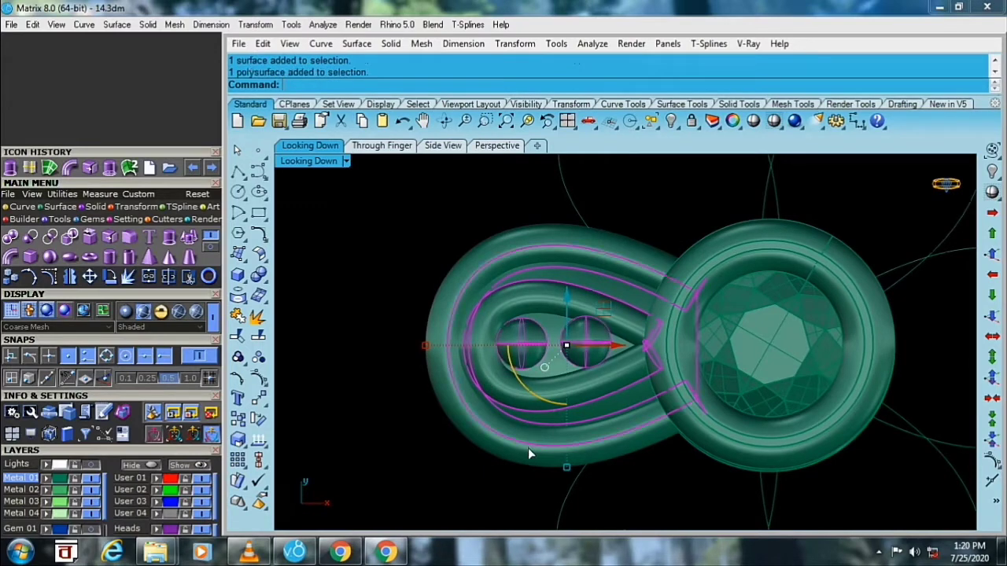
- Polar-array the petal 6 times over 360° around the centre stone
click(260, 408)
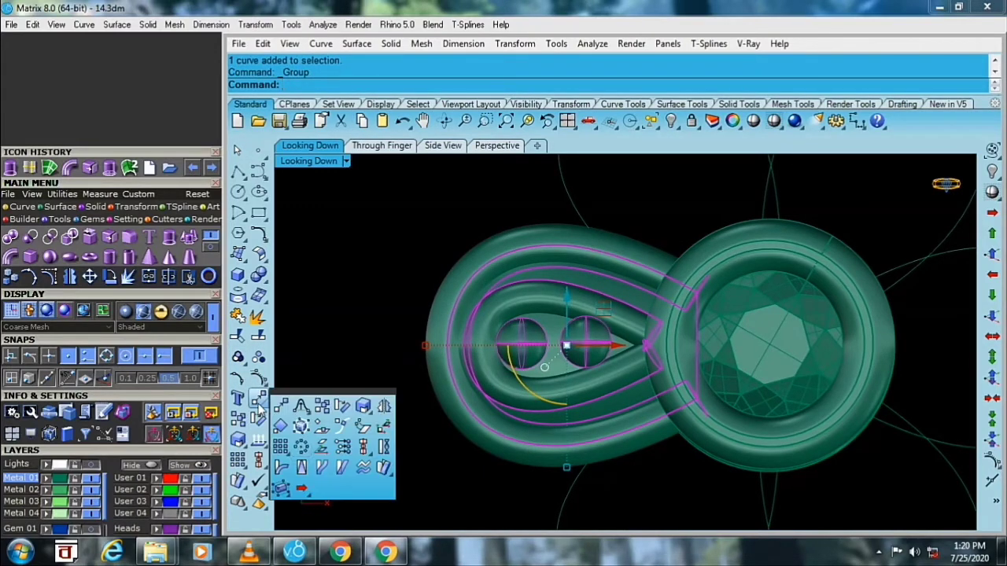
click(302, 447)
scroll(635, 229, up, 2)
scroll(636, 229, up, 1)
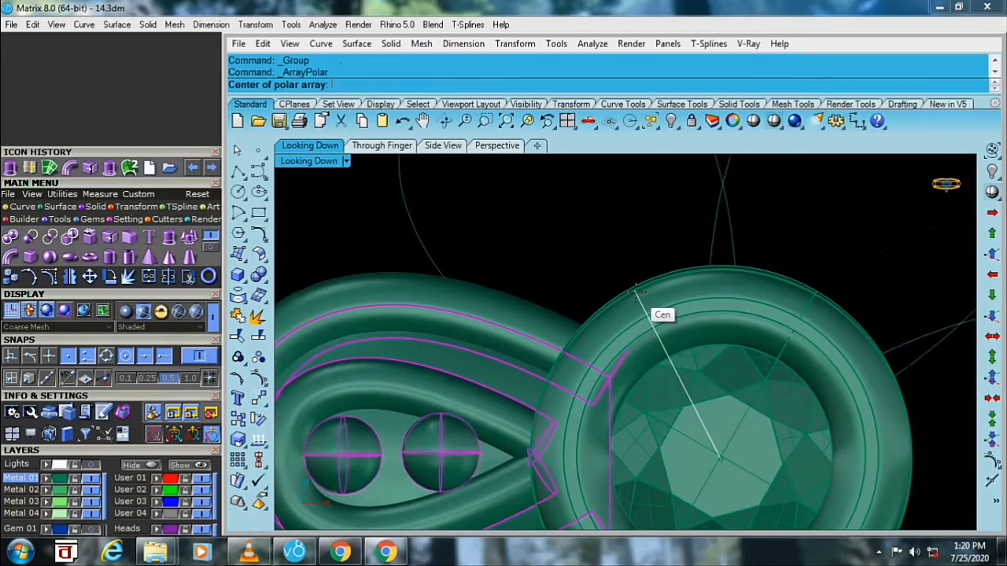
click(635, 292)
scroll(586, 292, down, 3)
scroll(581, 287, down, 2)
key(Return)
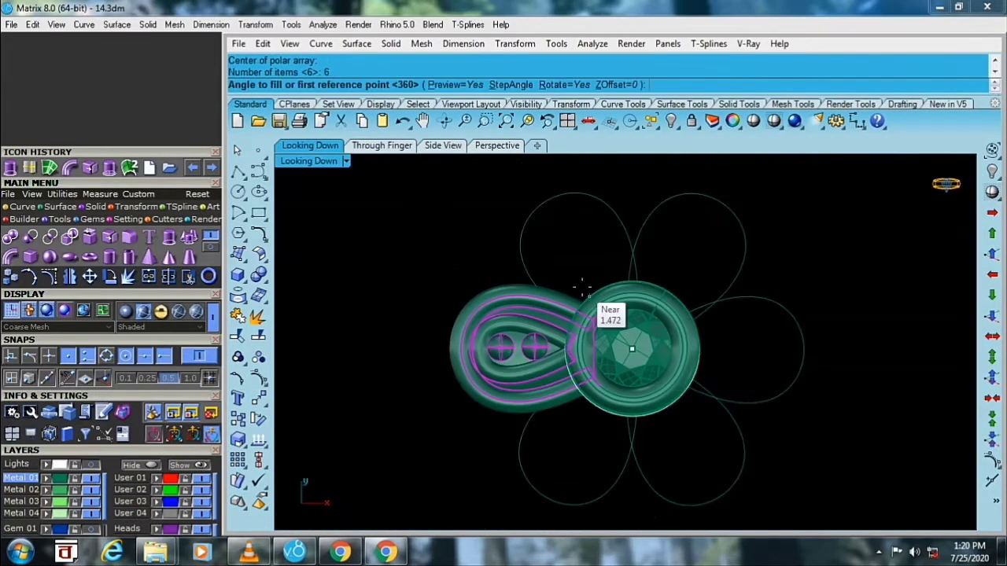
key(Return)
key(Return)
scroll(582, 288, up, 3)
key(Return)
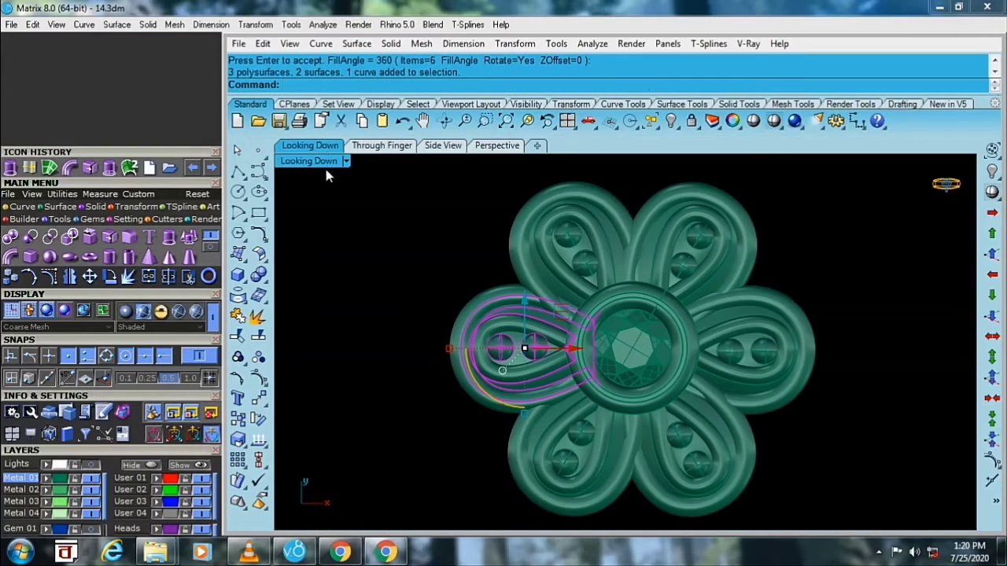
double_click(311, 161)
- Push the petal parts slightly outward from the centre stone
scroll(376, 259, up, 1)
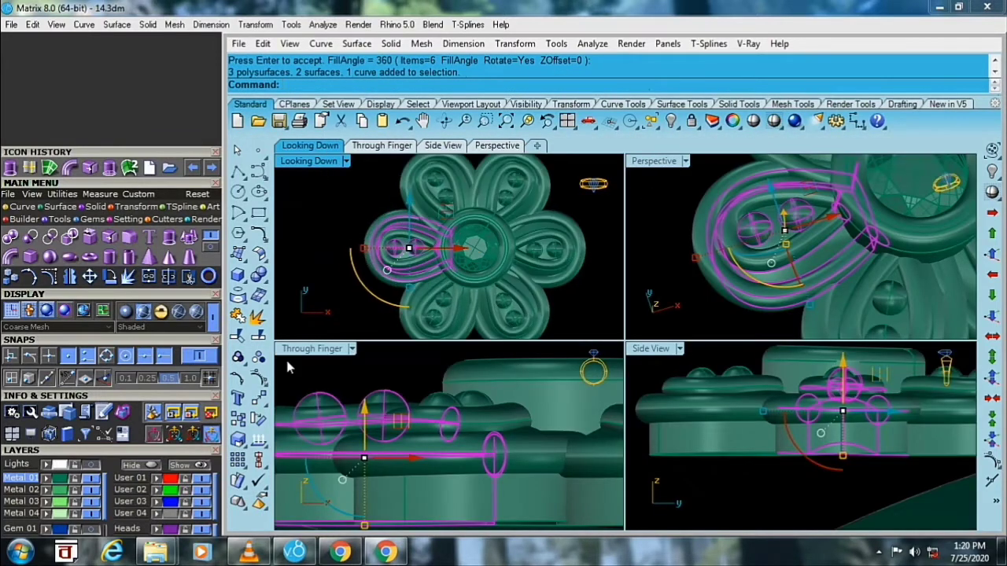
scroll(470, 252, up, 2)
drag(435, 274, 423, 273)
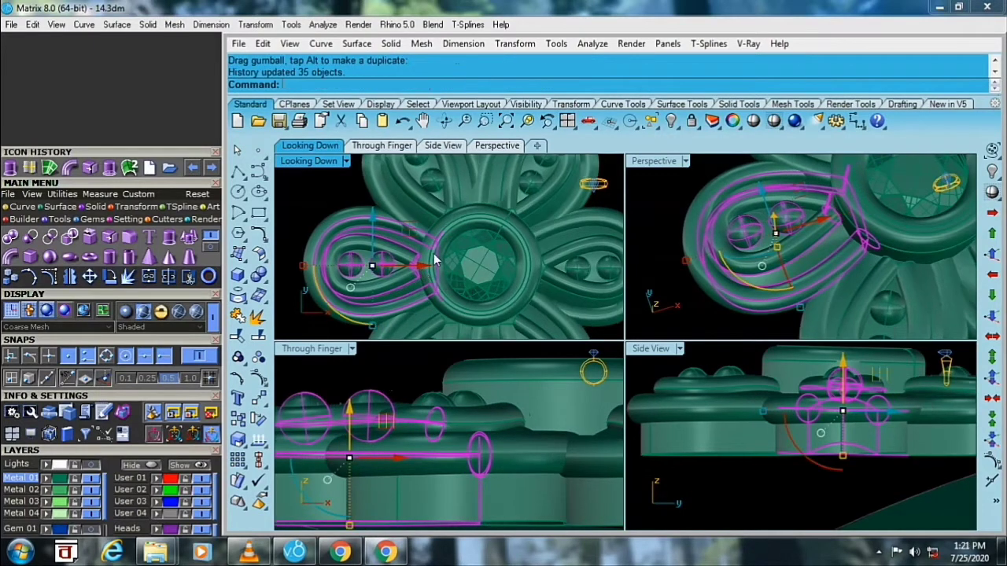
- Tilt the petals down away from the centre with two small rotations in the Through Finger view
click(258, 419)
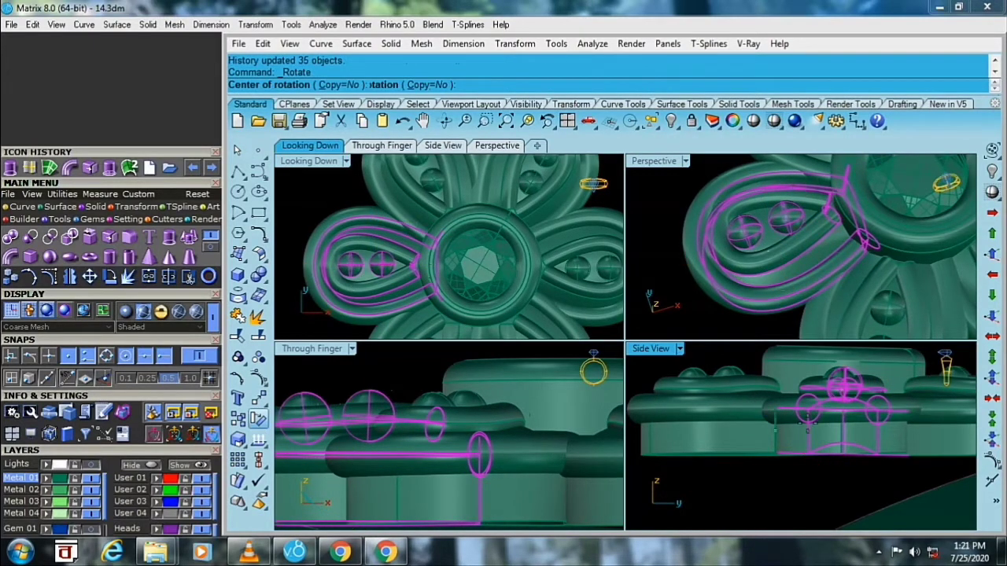
key(ctrl+m)
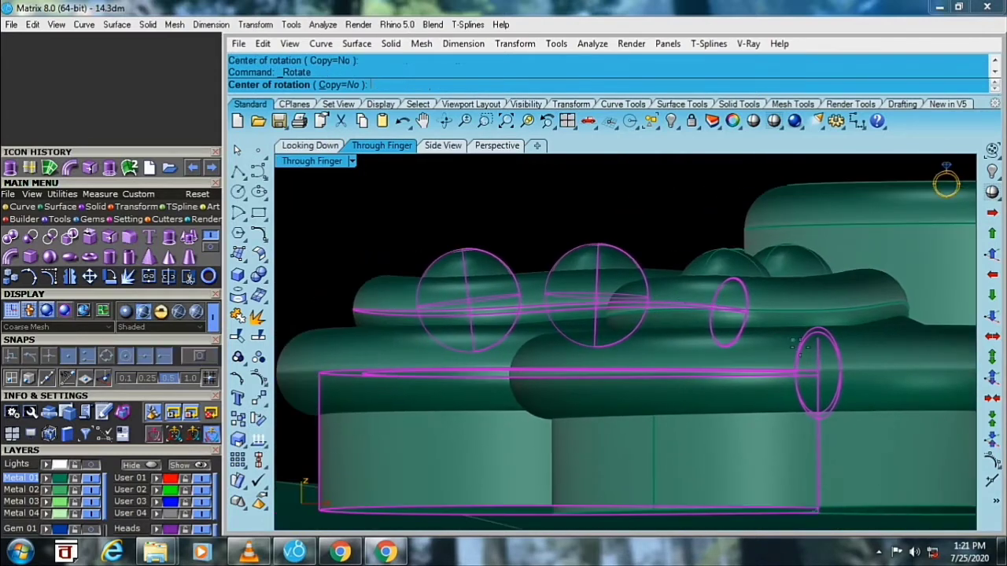
click(751, 358)
click(440, 222)
click(414, 245)
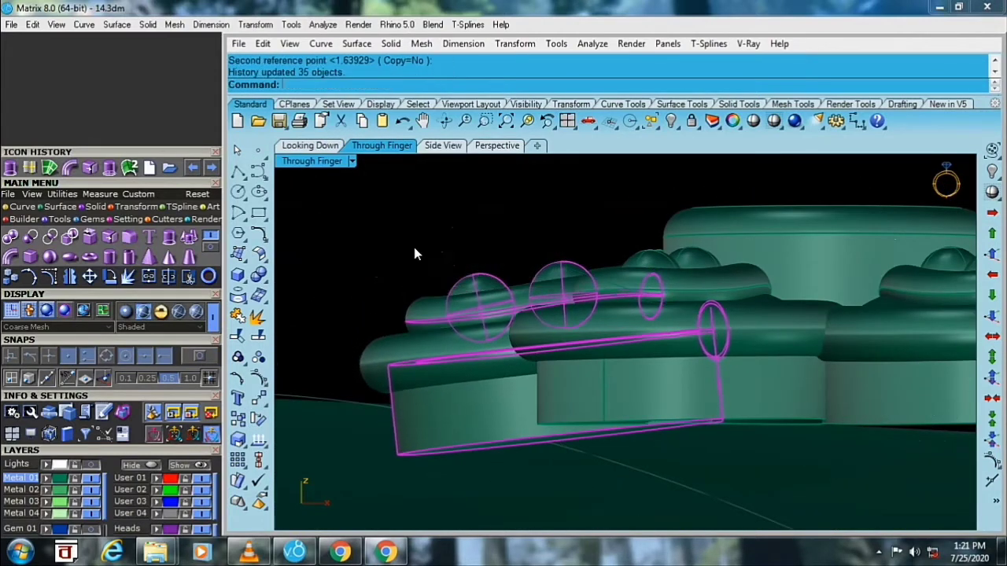
key(Return)
click(714, 331)
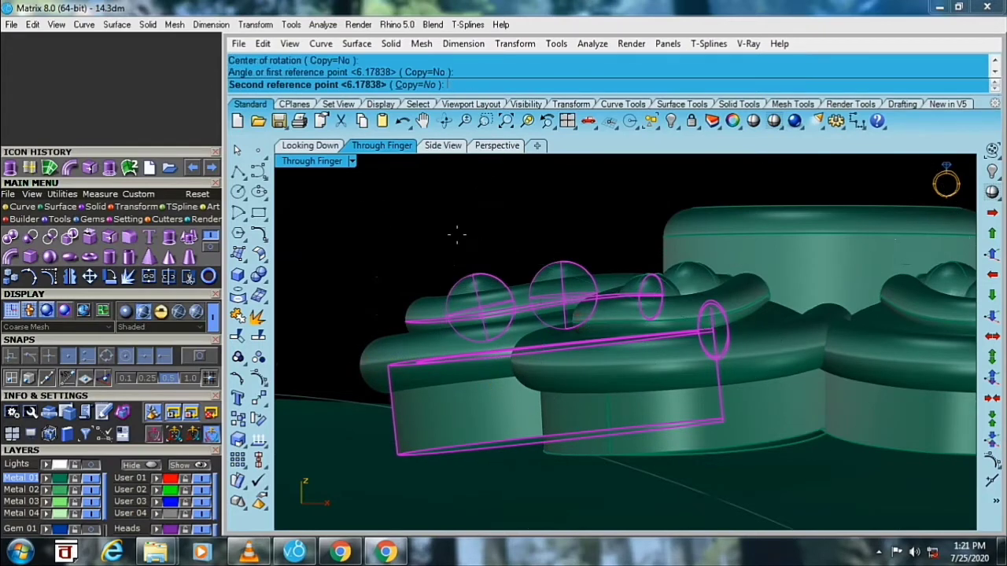
click(456, 231)
click(417, 238)
- Clear the selection, restore the four-view layout and centre the flower in the top view
click(297, 176)
double_click(311, 161)
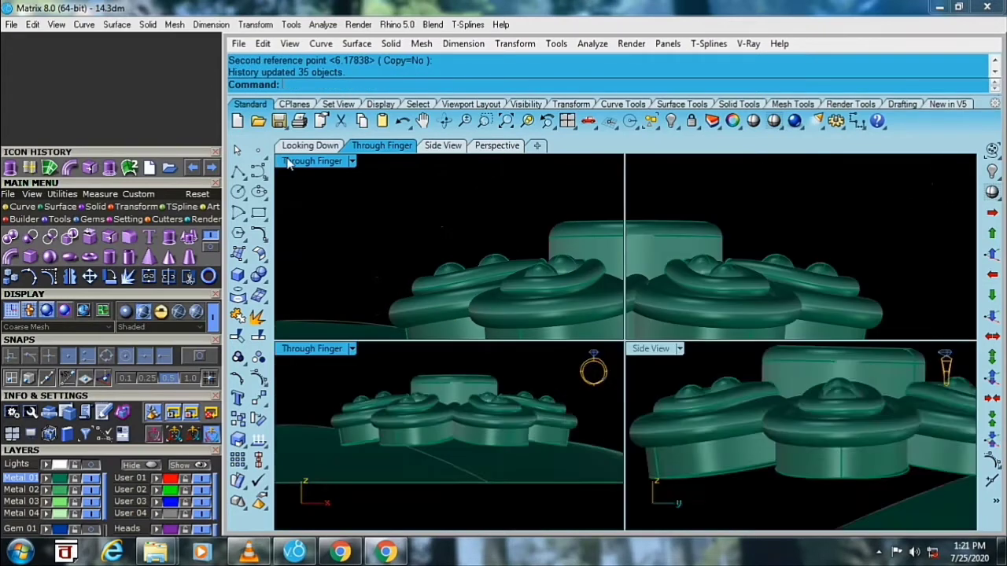
click(397, 250)
scroll(396, 251, down, 3)
right_drag(358, 262, 406, 264)
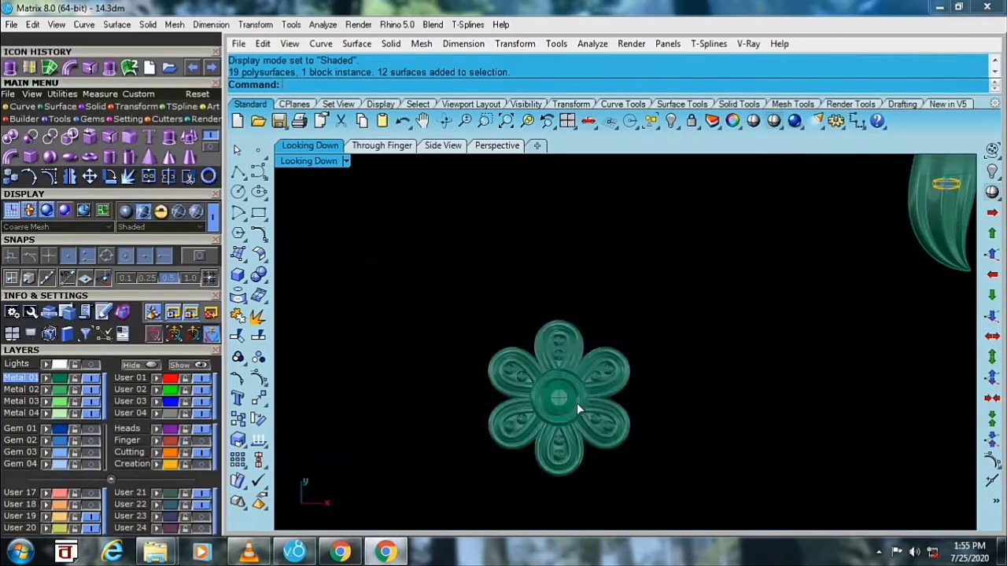
- Select the whole flower and set the Looking Down view to Ghosted to reveal the necklace design
click(576, 403)
scroll(577, 403, down, 3)
scroll(354, 239, up, 2)
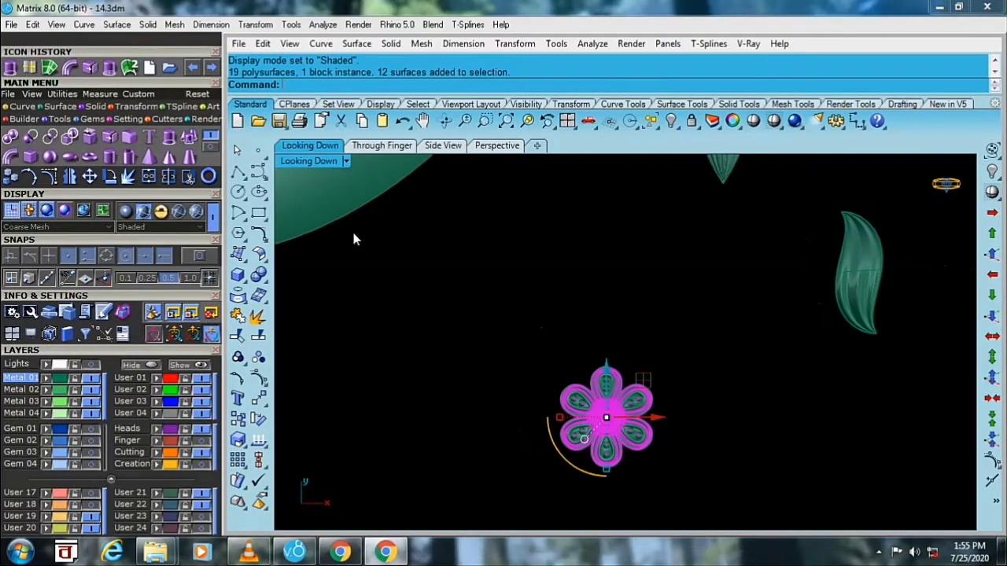
click(293, 160)
click(472, 95)
scroll(505, 361, down, 3)
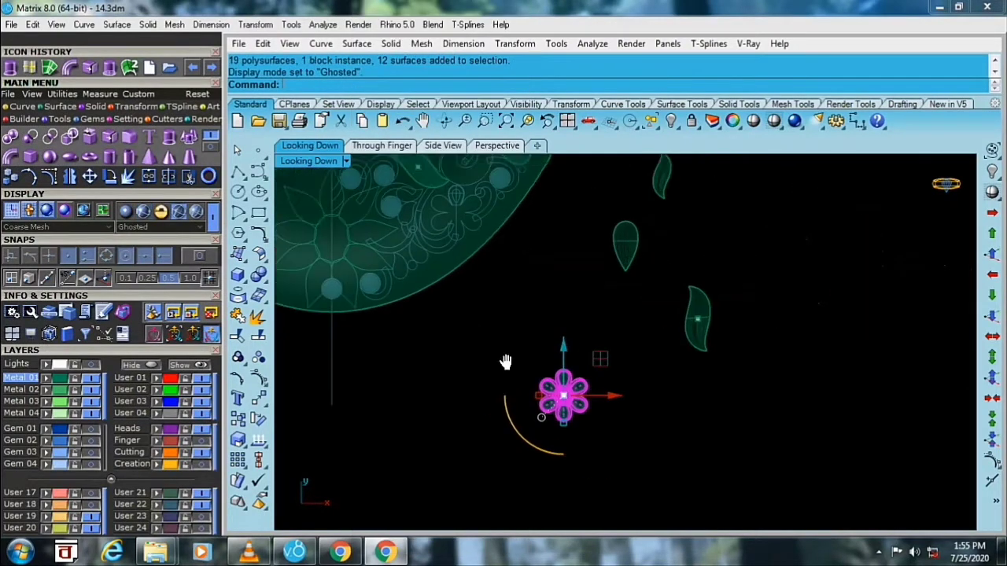
scroll(519, 331, up, 2)
scroll(313, 391, down, 2)
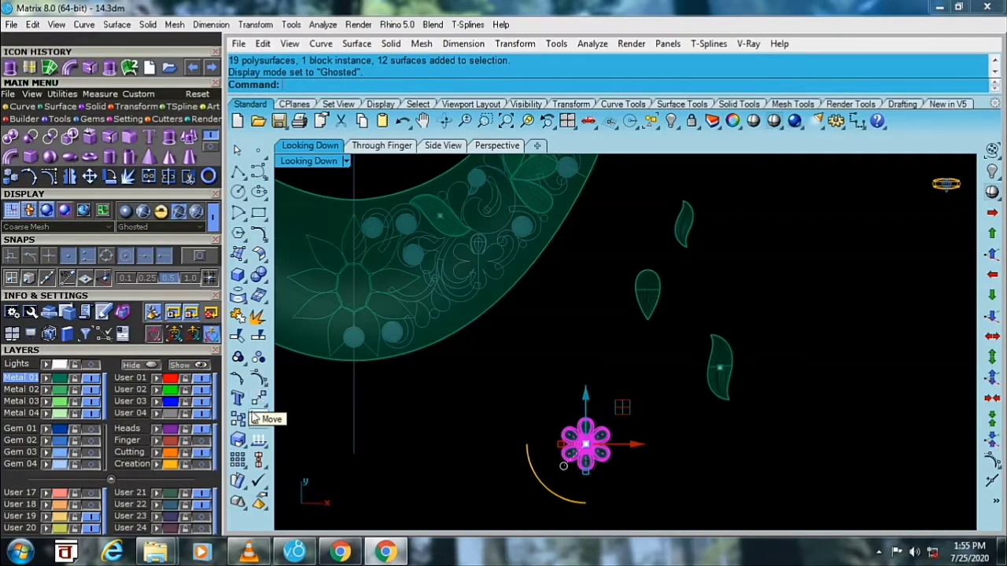
- Begin copying the flower toward the necklace band's flower spot
click(246, 428)
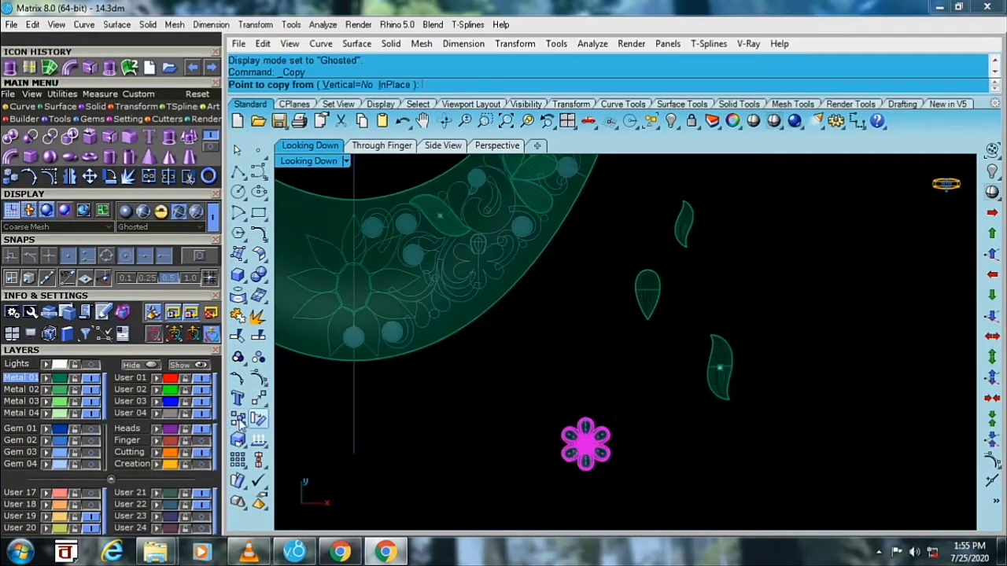
scroll(586, 470, up, 1)
scroll(550, 393, up, 1)
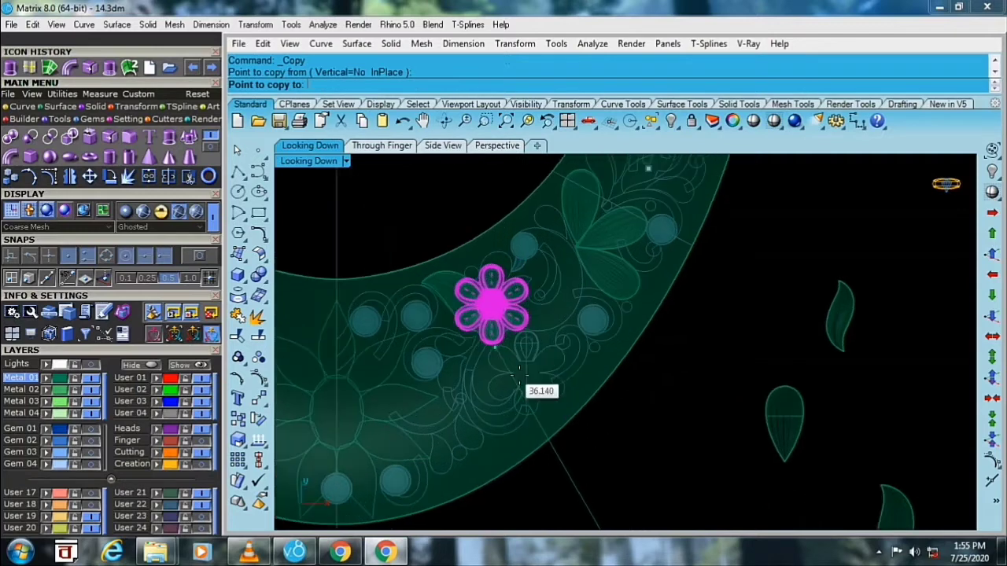
scroll(503, 417, up, 1)
scroll(440, 436, up, 2)
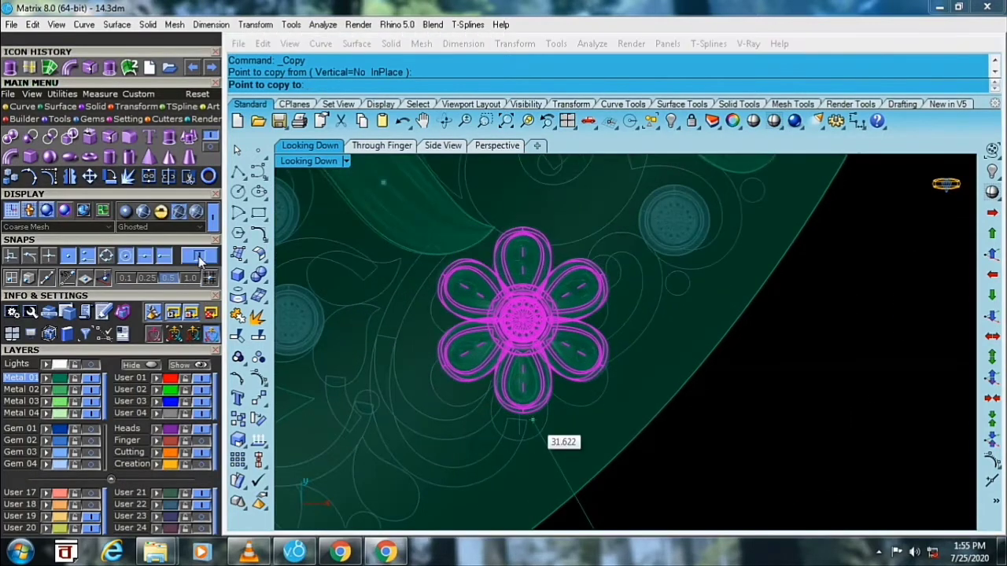
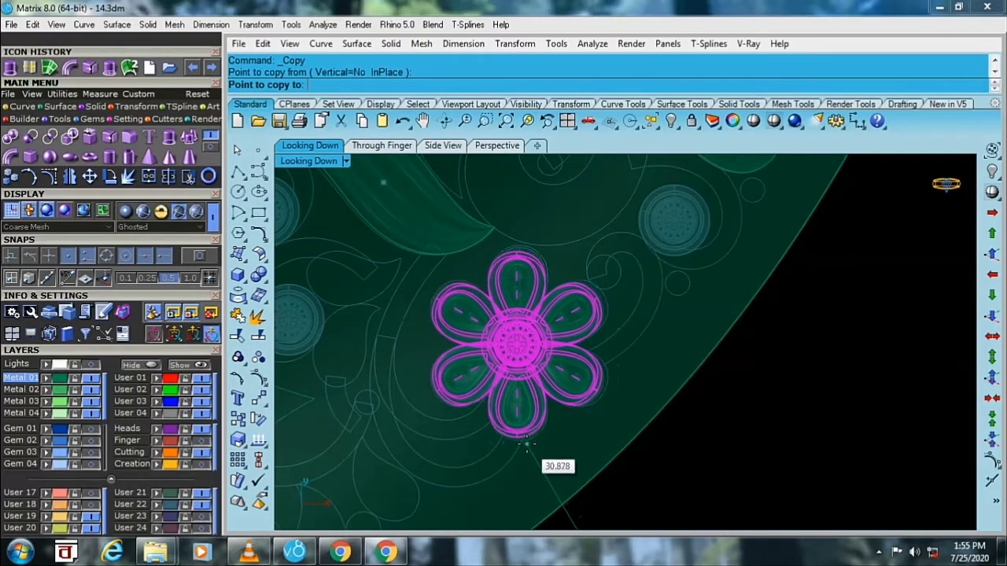
- Copy the six-petal flower to new spots further along the band
click(525, 439)
right_drag(538, 441, 723, 378)
scroll(724, 321, down, 2)
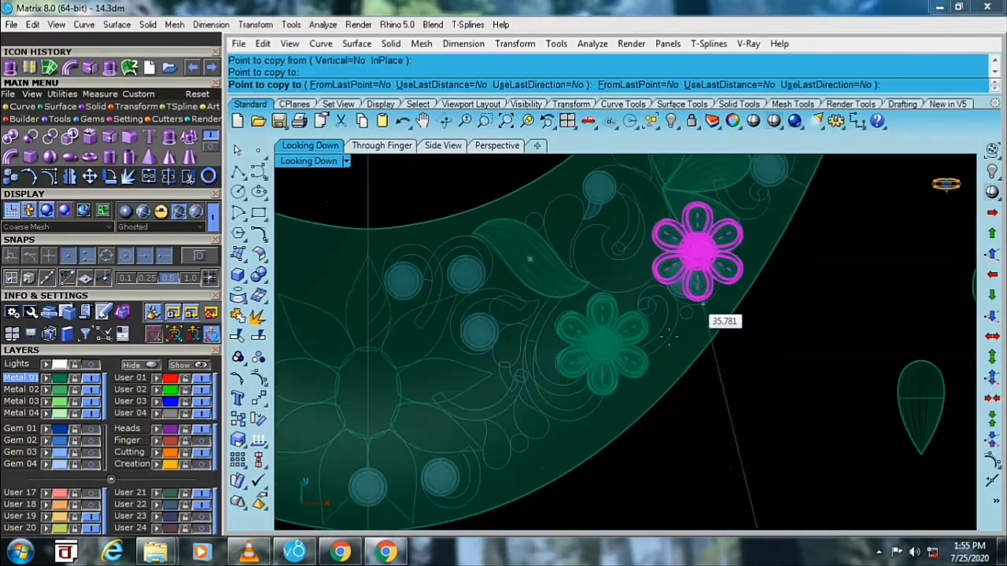
right_drag(723, 322, 599, 331)
scroll(599, 331, up, 2)
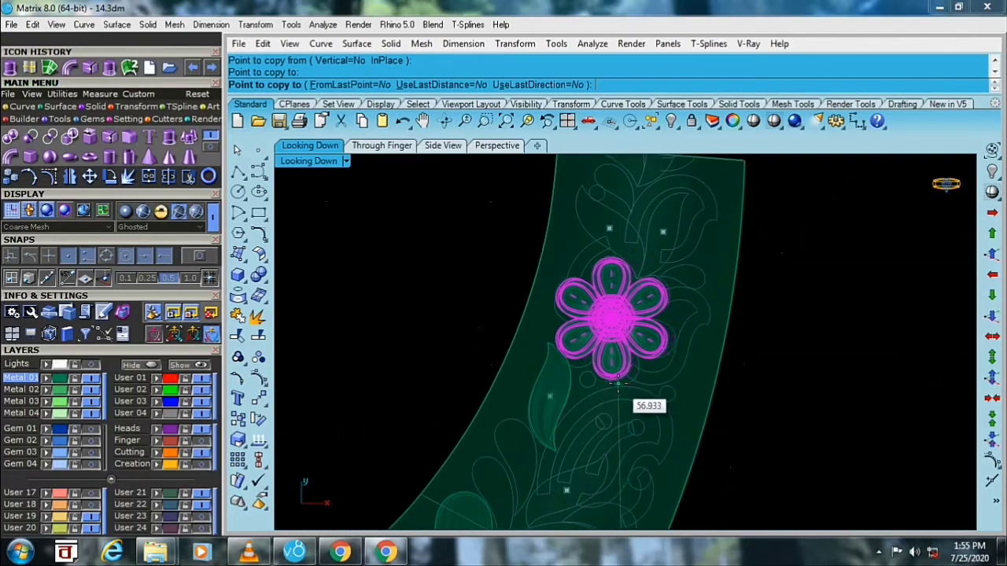
click(617, 385)
key(Return)
- Rotate the copied flower about its centre to a new angle
scroll(619, 294, up, 5)
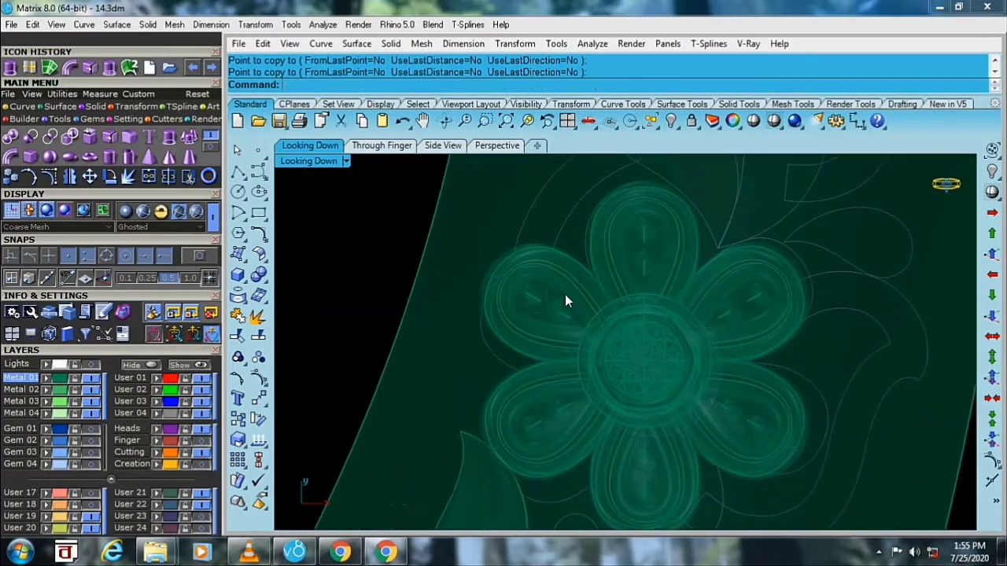
click(259, 419)
click(695, 375)
click(388, 218)
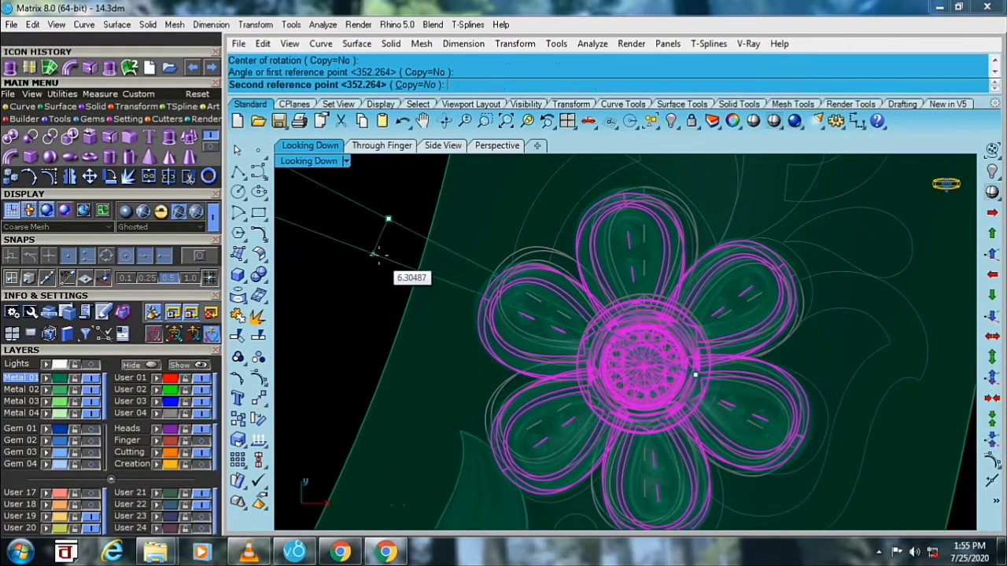
click(376, 254)
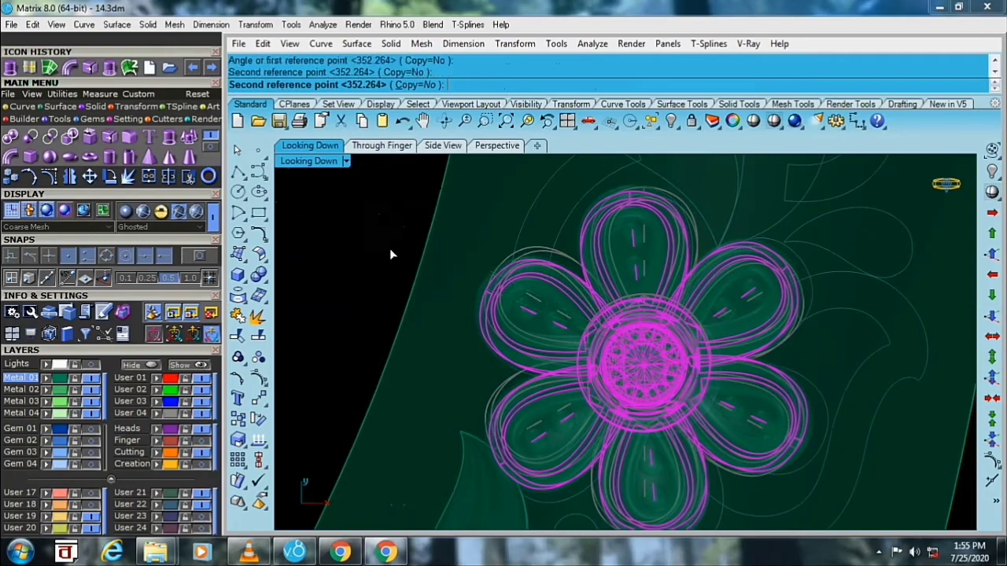
- Move the flower slightly to the right, then deselect it
click(259, 399)
click(323, 285)
click(334, 288)
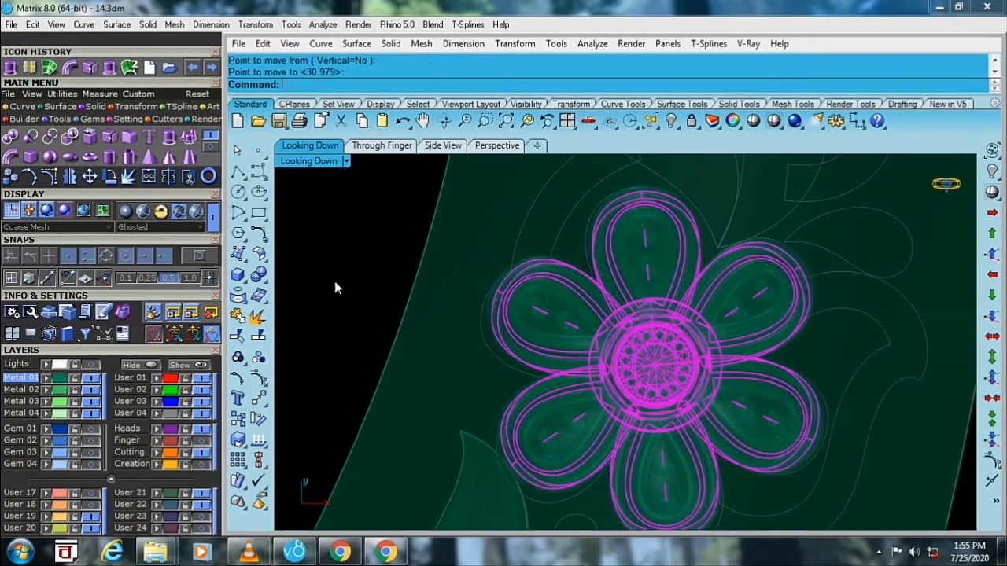
click(385, 284)
- Select every curve in the model with SelCrv
scroll(386, 284, down, 3)
click(598, 278)
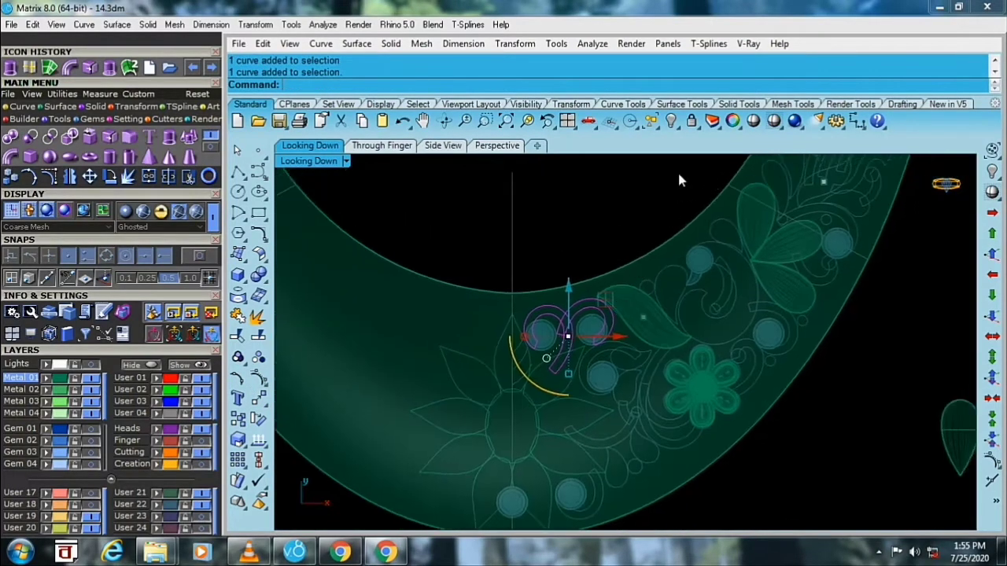
click(651, 124)
click(733, 211)
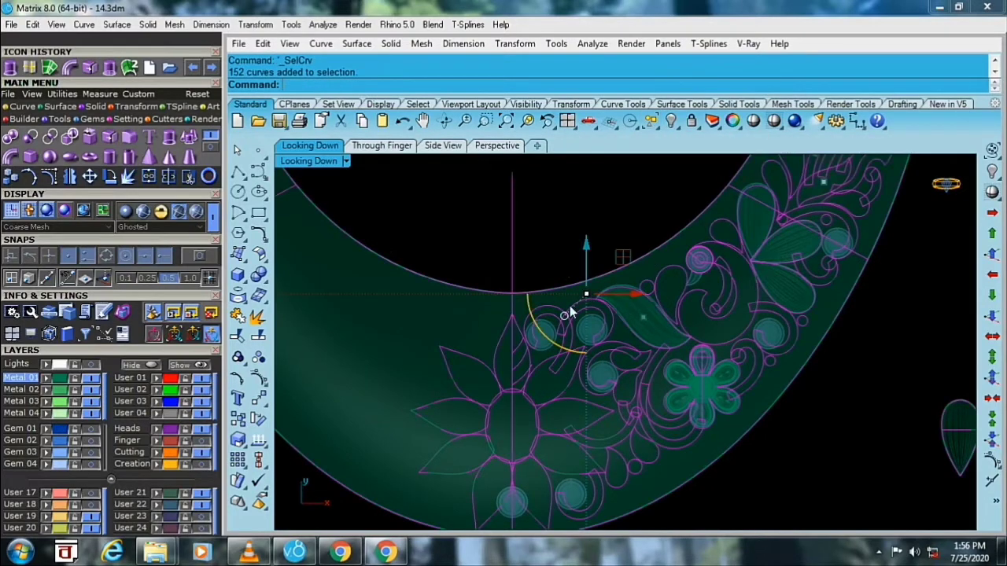
scroll(535, 335, down, 2)
scroll(527, 304, down, 2)
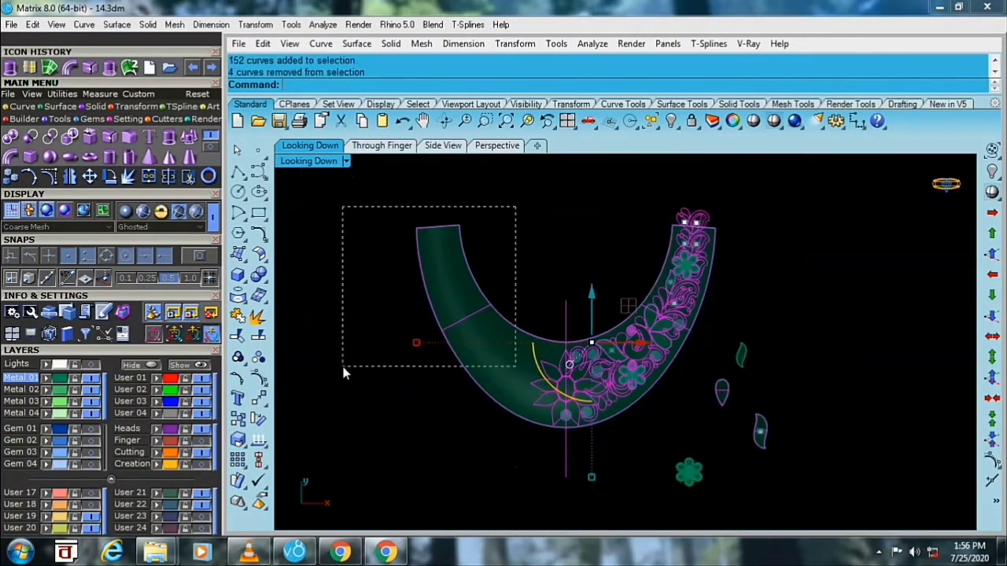
scroll(578, 382, up, 3)
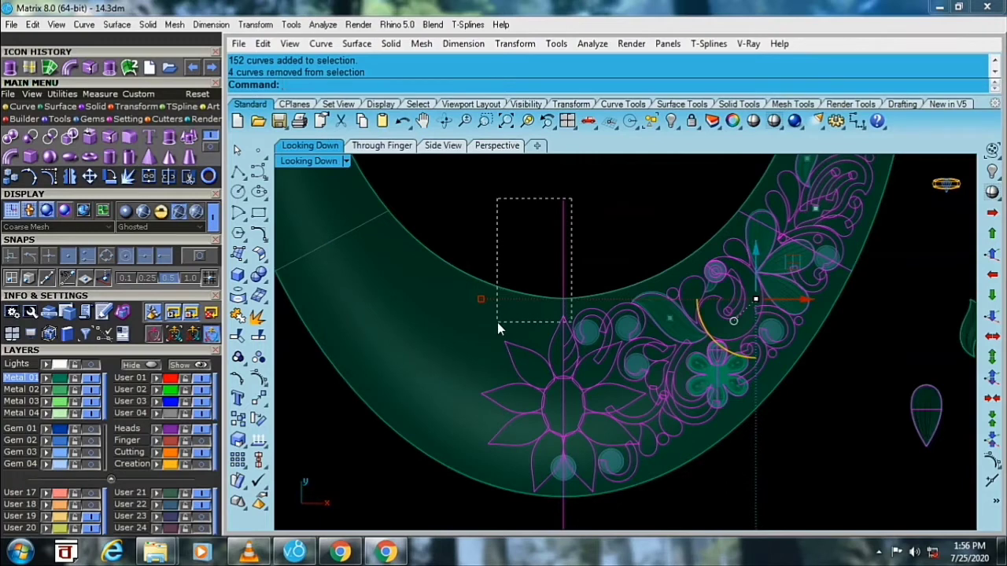
- Deselect the centre flower's curves, the leaf outlines and other unwanted curves
ctrl+drag(500, 320, 458, 543)
right_drag(560, 442, 568, 379)
scroll(568, 379, up, 1)
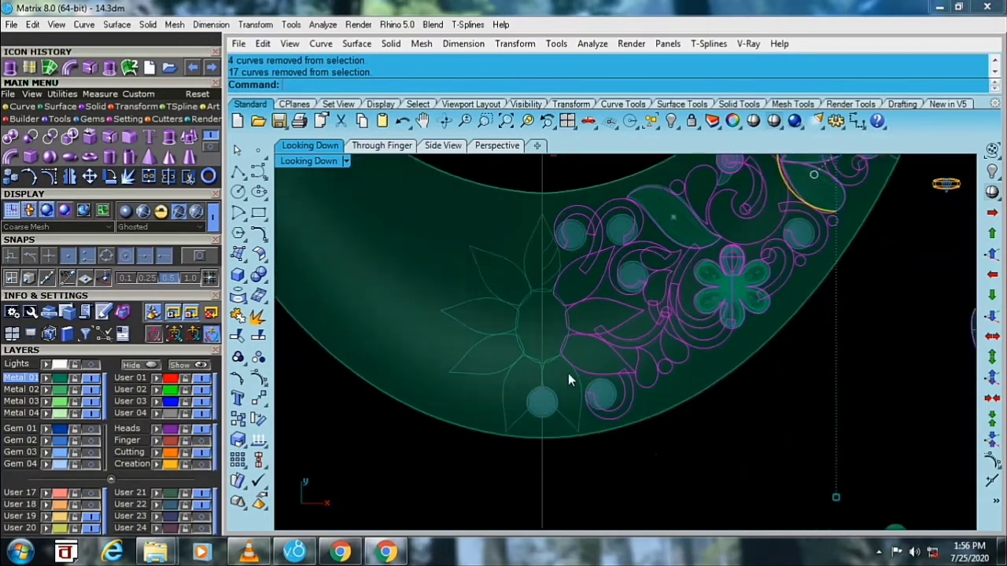
ctrl+click(582, 327)
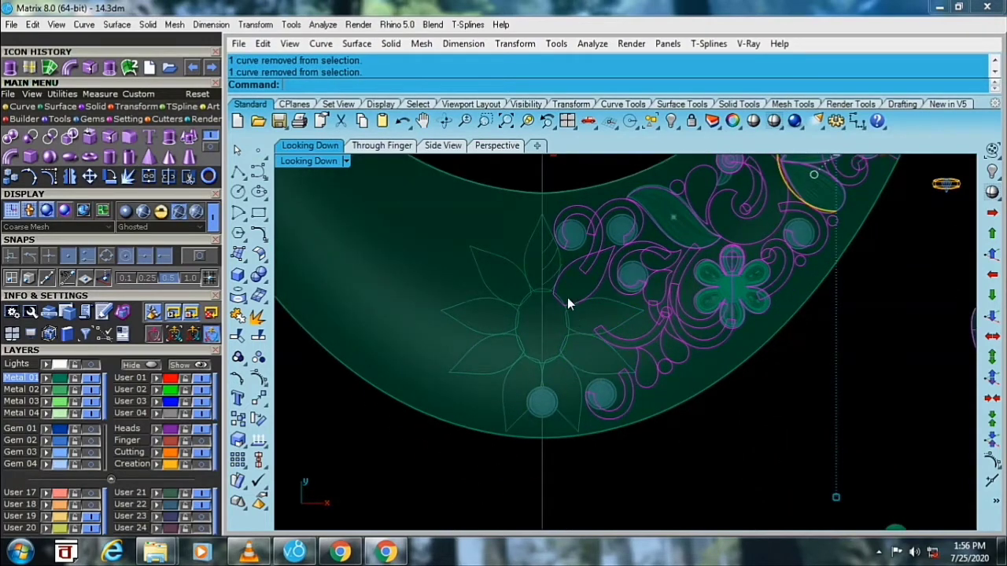
mouse_move(778, 299)
right_down()
mouse_move(637, 343)
mouse_move(544, 448)
right_up()
scroll(594, 308, up, 3)
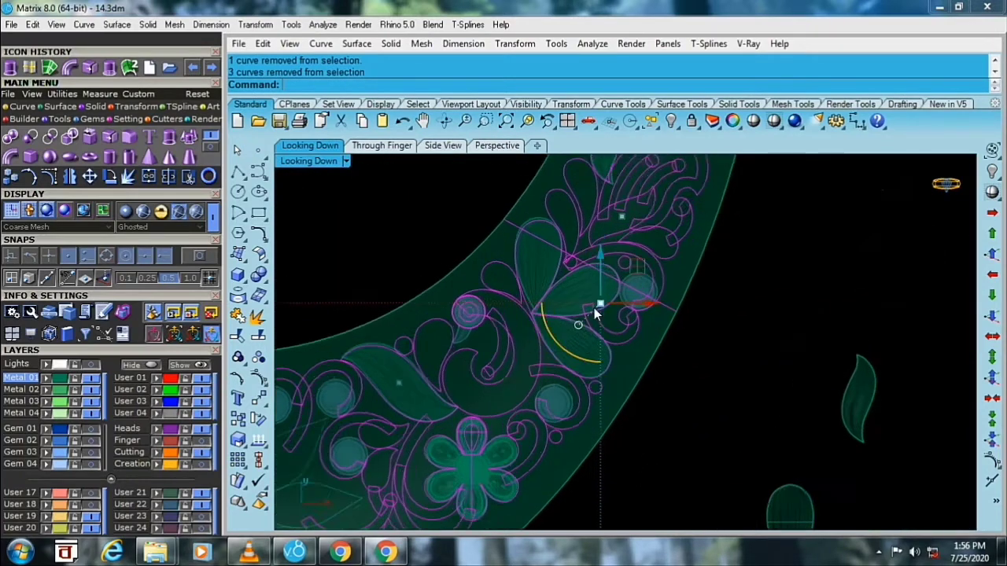
scroll(602, 346, up, 3)
ctrl+click(614, 390)
ctrl+click(524, 300)
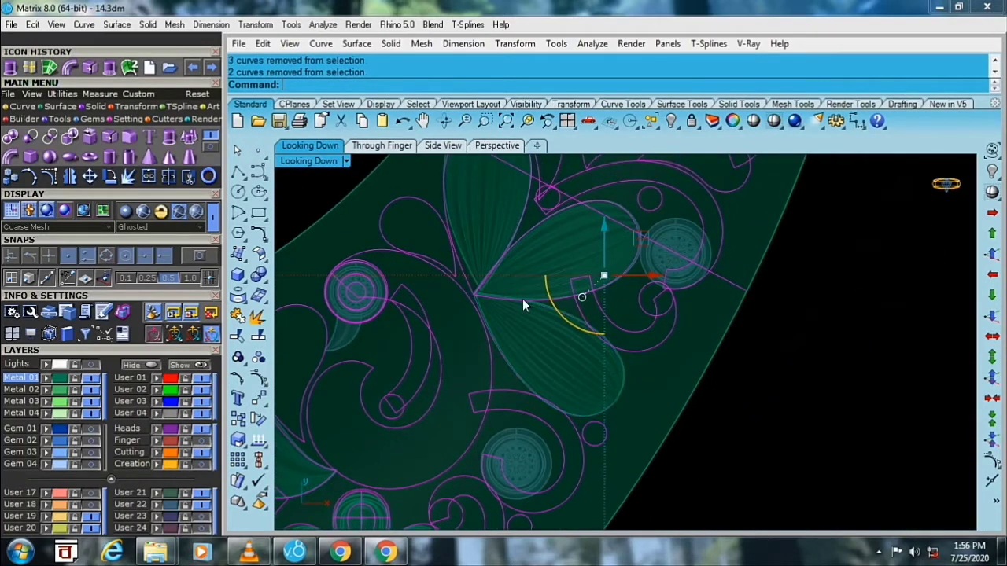
scroll(503, 252, down, 3)
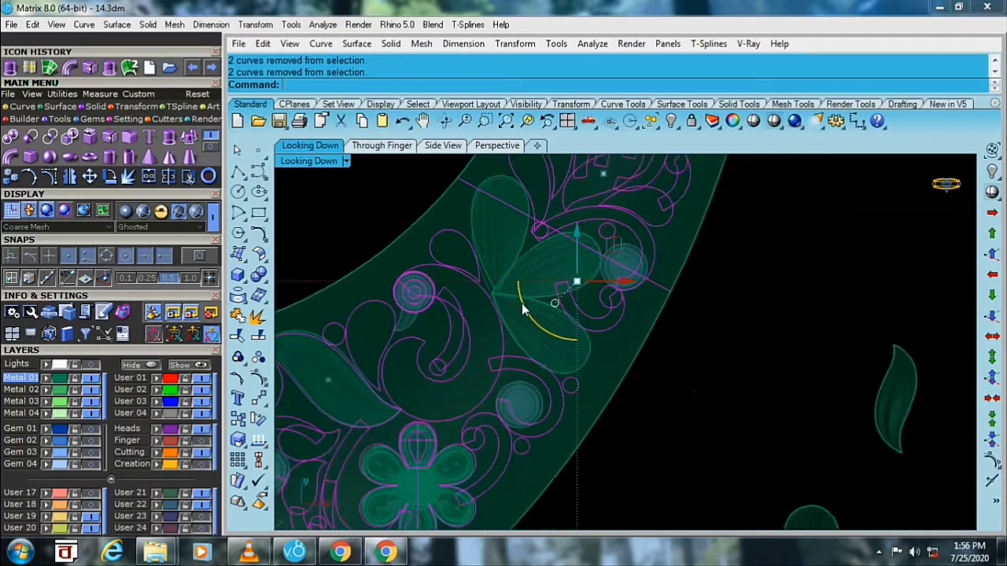
right_drag(431, 297, 494, 325)
scroll(494, 324, up, 3)
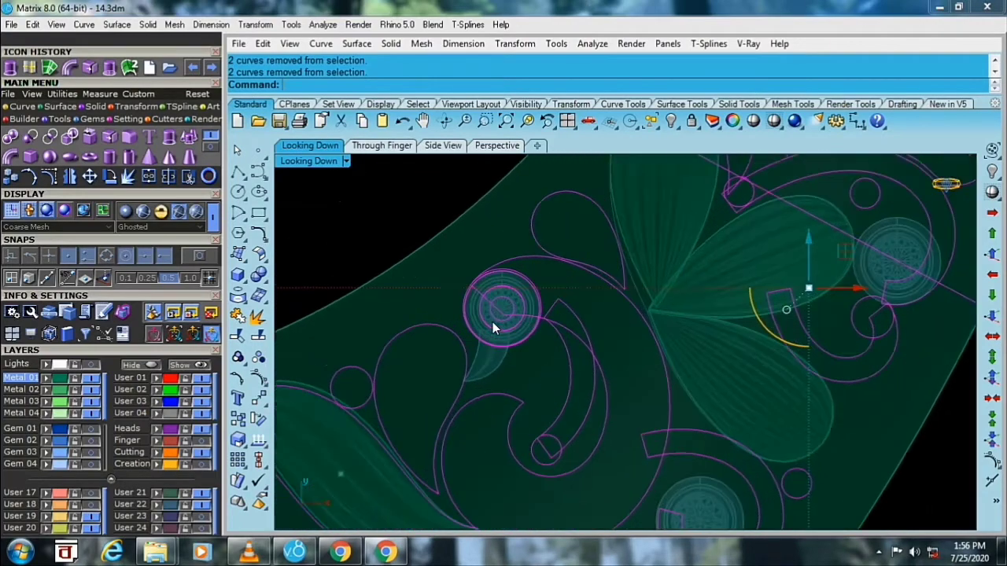
scroll(492, 322, up, 2)
scroll(492, 328, down, 2)
scroll(491, 336, down, 3)
scroll(500, 336, down, 2)
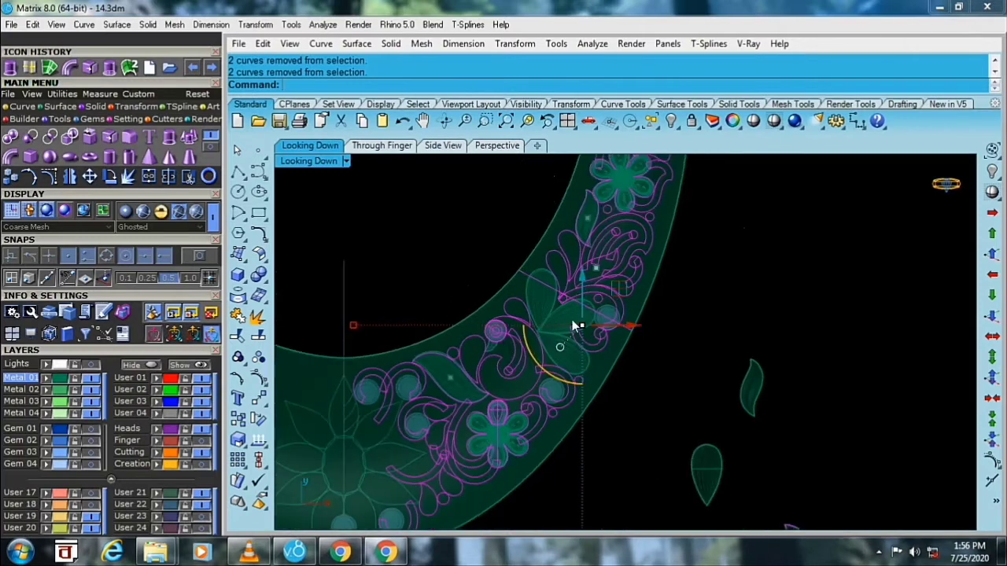
scroll(495, 346, down, 2)
right_drag(472, 375, 461, 393)
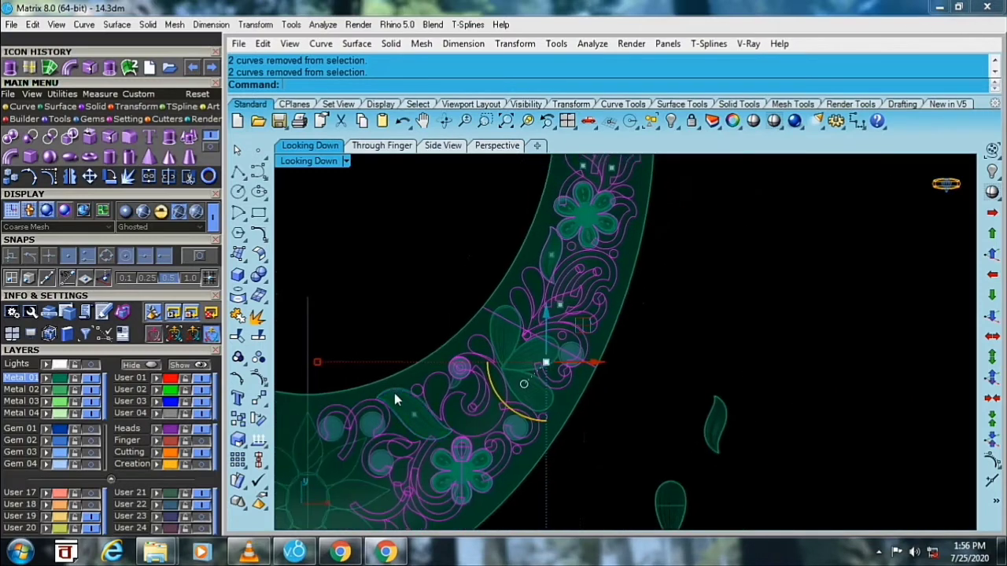
scroll(470, 458, up, 2)
scroll(481, 437, up, 2)
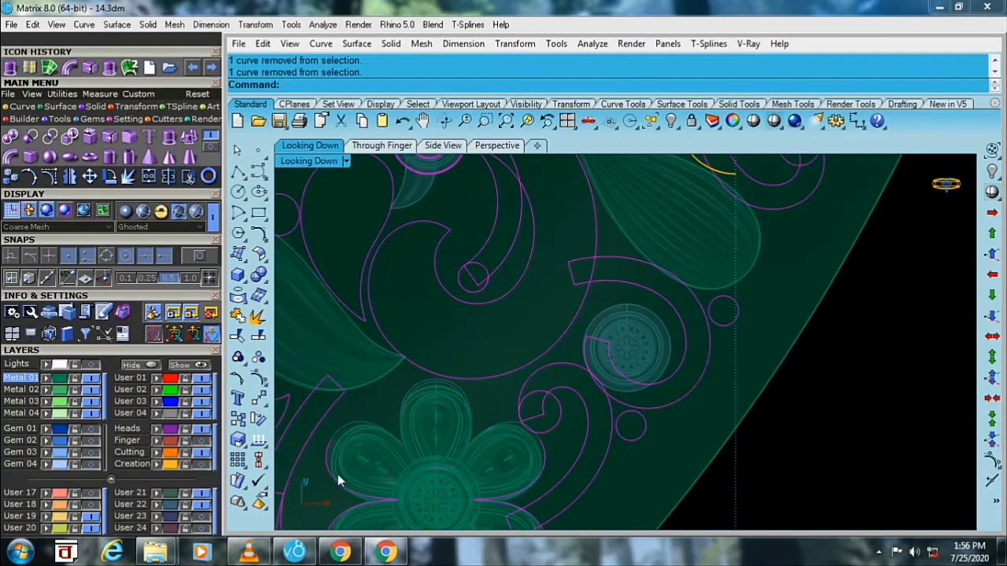
scroll(415, 393, down, 2)
scroll(415, 362, up, 2)
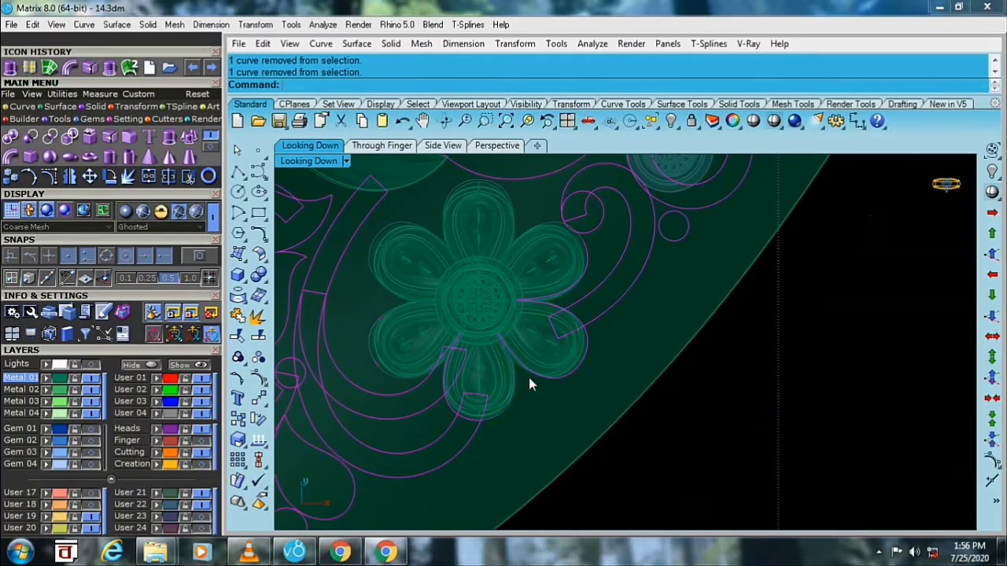
scroll(533, 306, down, 2)
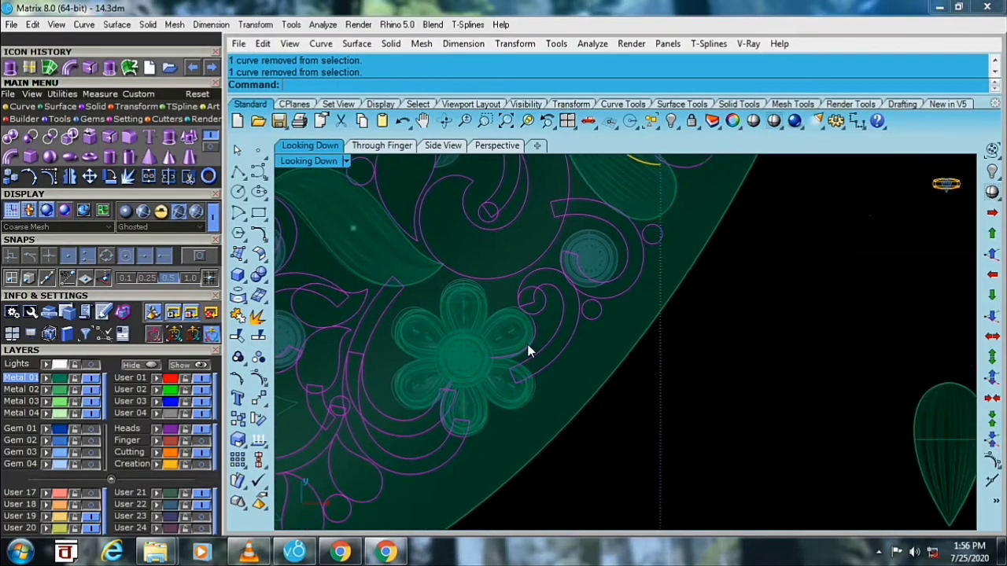
scroll(527, 331, down, 2)
mouse_move(529, 289)
right_down()
mouse_move(478, 386)
mouse_move(397, 454)
right_up()
scroll(421, 384, up, 2)
scroll(524, 423, down, 2)
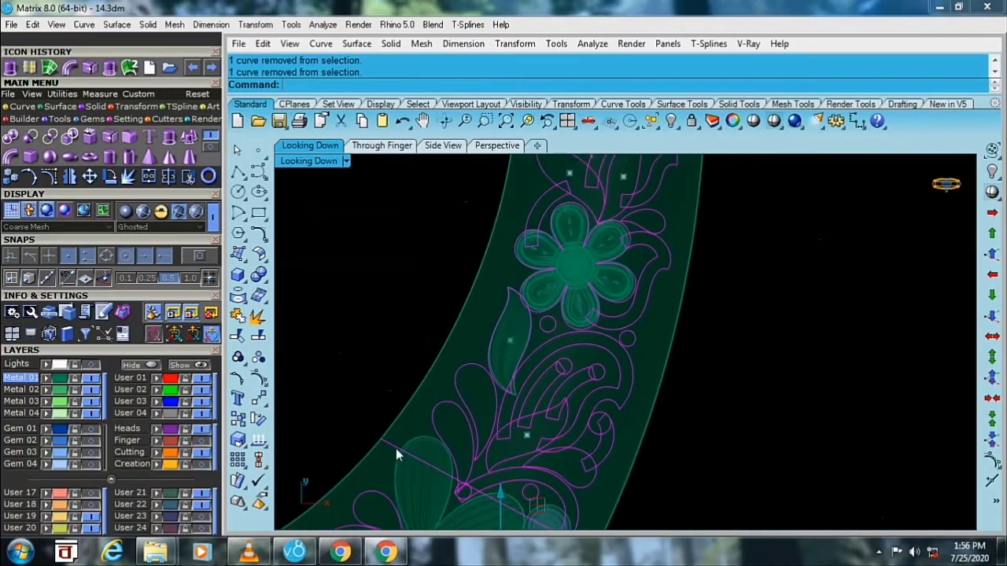
scroll(504, 306, up, 2)
- Deselect the upper flower and the loose leaf curves beside the band
ctrl+click(502, 317)
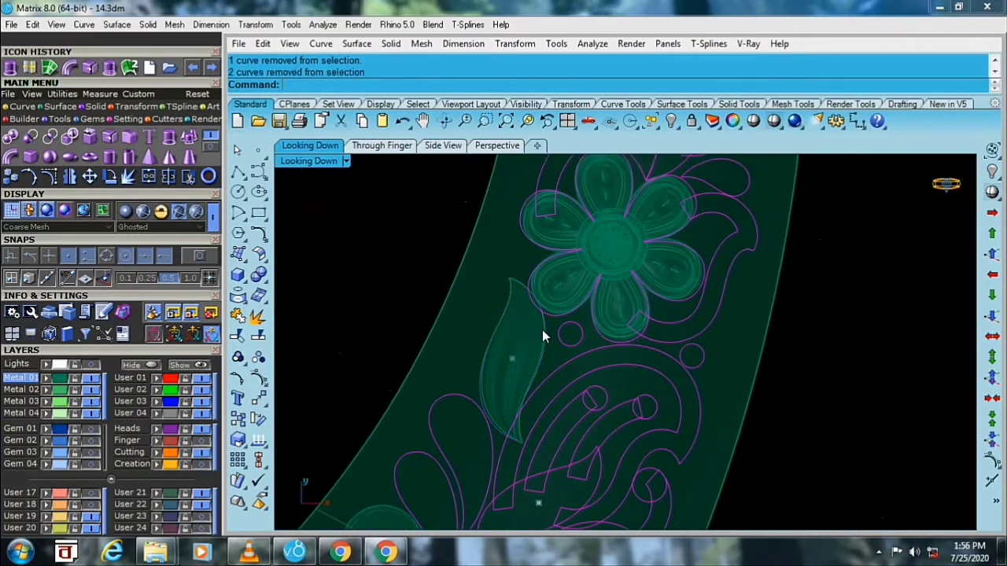
scroll(543, 317, down, 2)
right_drag(543, 317, 503, 334)
scroll(512, 289, up, 2)
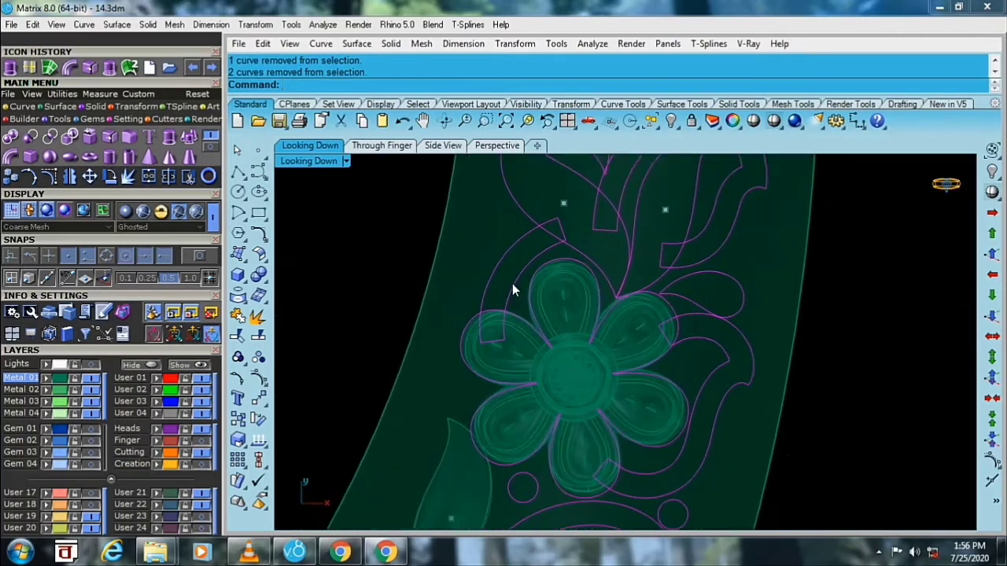
ctrl+click(526, 329)
scroll(559, 343, down, 3)
right_drag(567, 349, 541, 389)
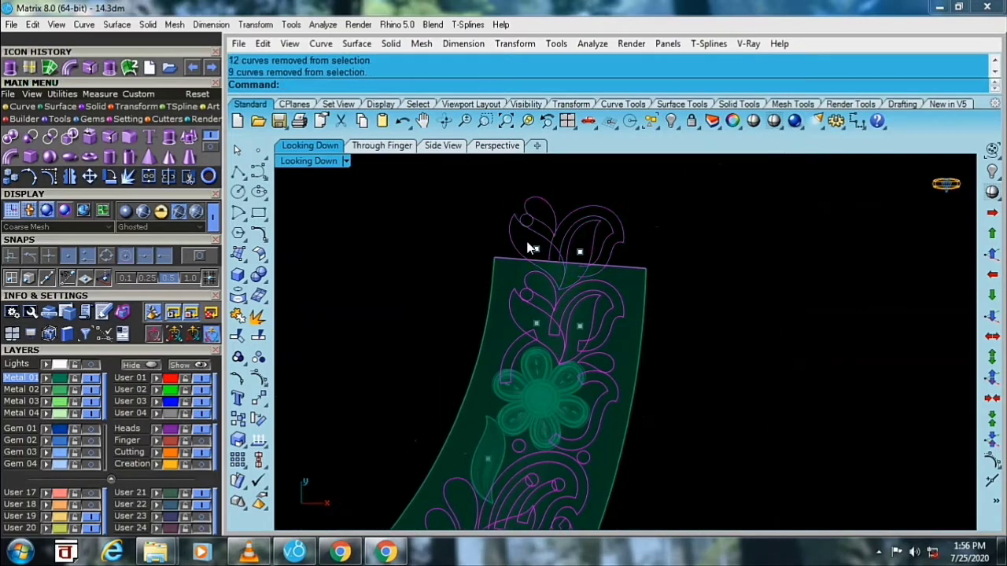
scroll(635, 269, up, 3)
ctrl+click(619, 289)
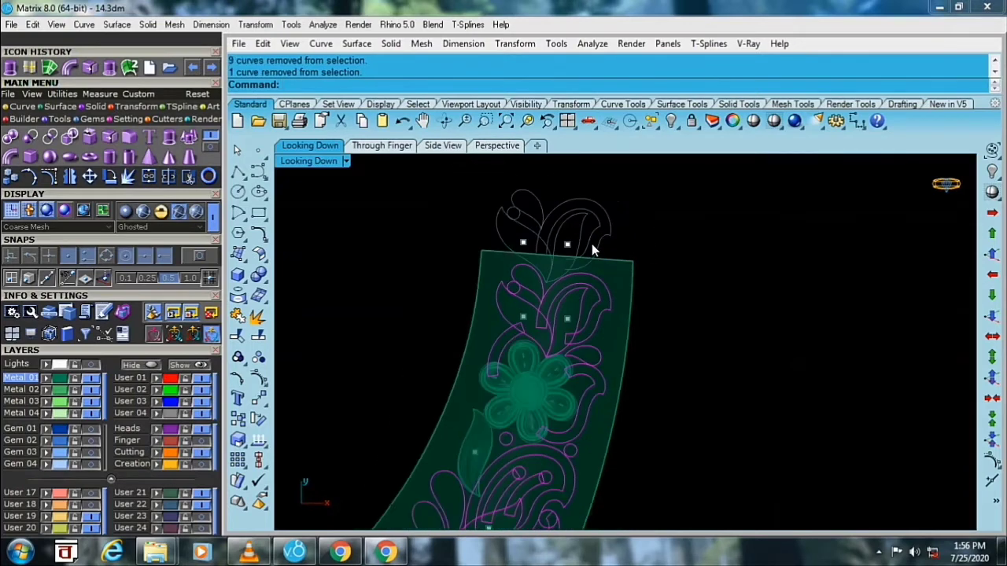
scroll(592, 244, down, 3)
scroll(544, 357, up, 3)
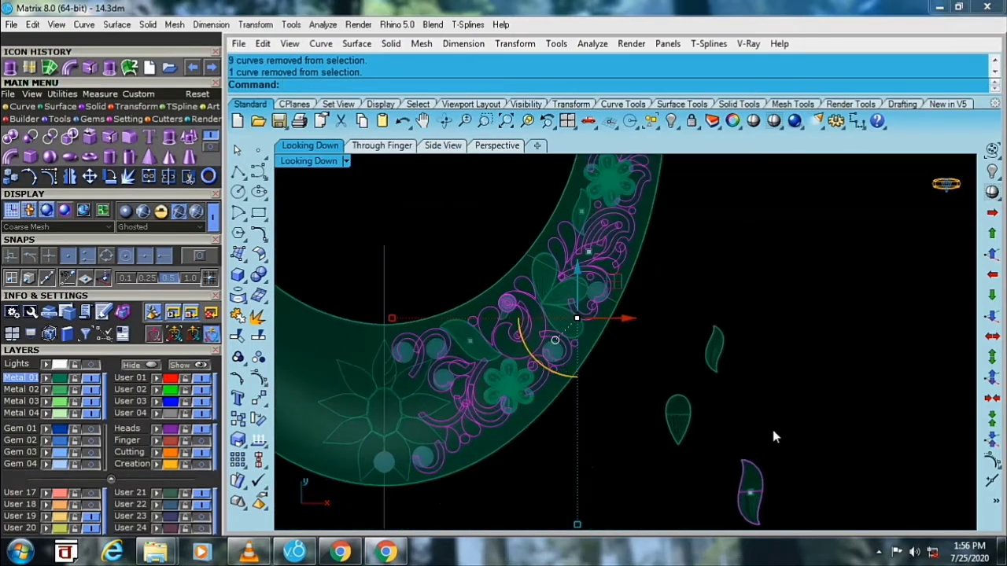
ctrl+drag(774, 437, 670, 493)
scroll(578, 283, up, 1)
scroll(578, 283, up, 2)
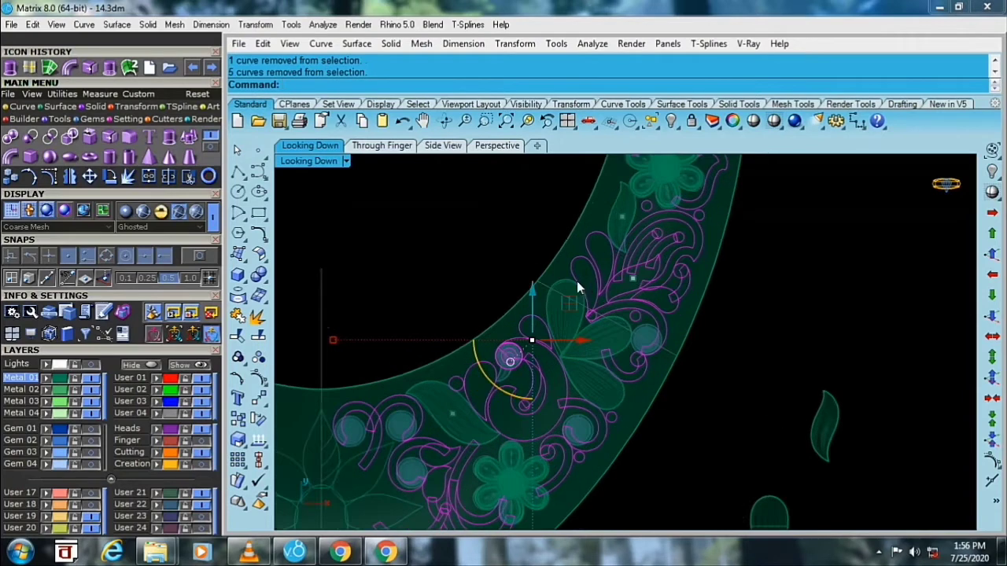
scroll(563, 407, down, 3)
scroll(489, 357, up, 2)
scroll(472, 341, up, 1)
scroll(478, 376, up, 1)
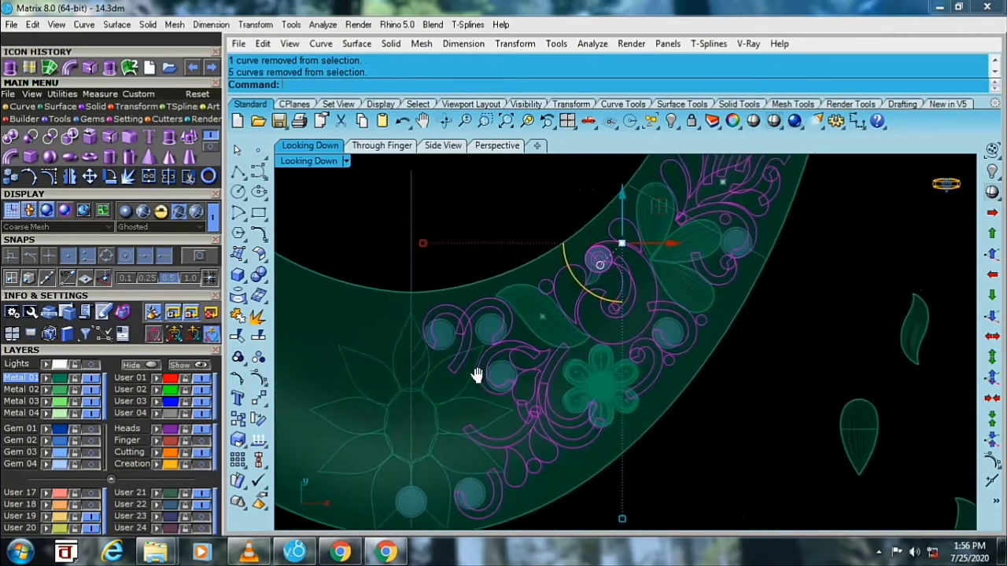
scroll(495, 367, up, 1)
scroll(495, 378, up, 1)
text(Project)
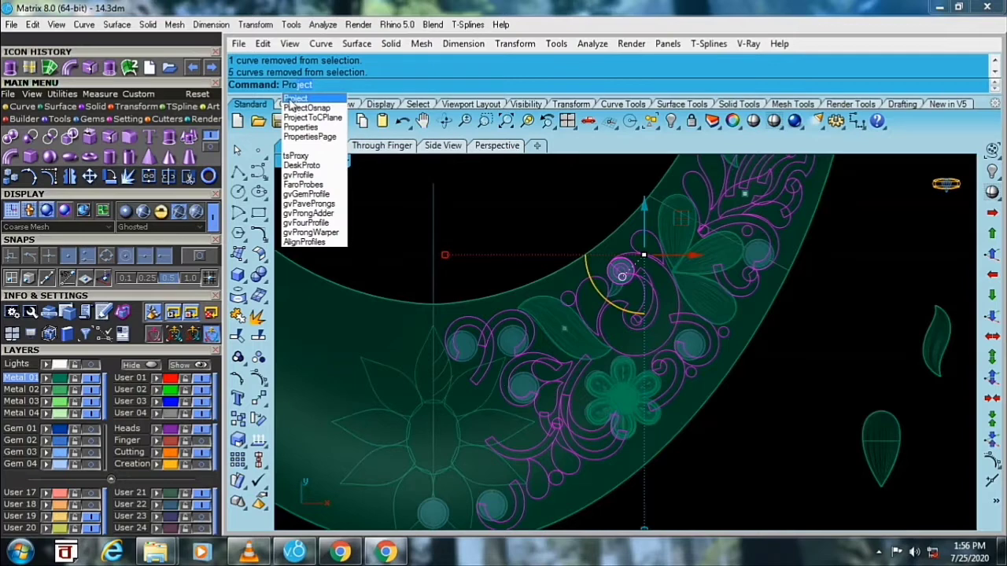
- Project the selected scroll curves onto the band surface
key(Return)
scroll(474, 311, up, 1)
scroll(477, 311, up, 1)
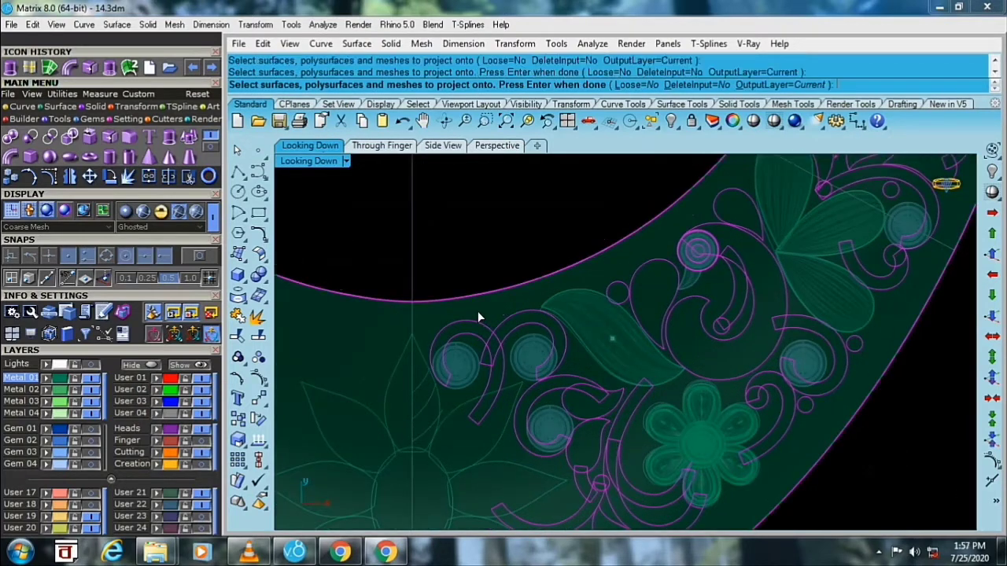
key(Return)
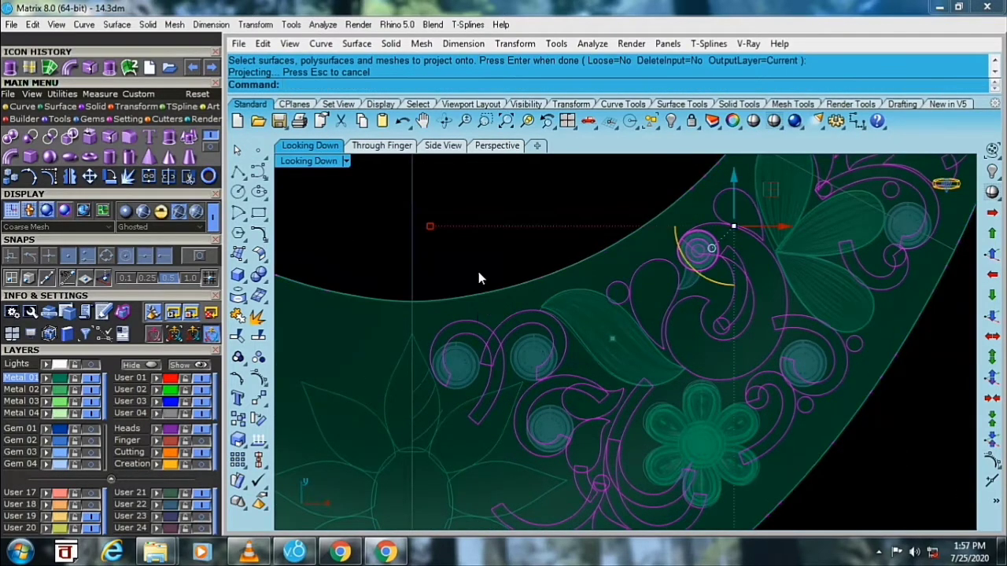
- Maximize the Perspective view and hide the first flower on the band
double_click(306, 161)
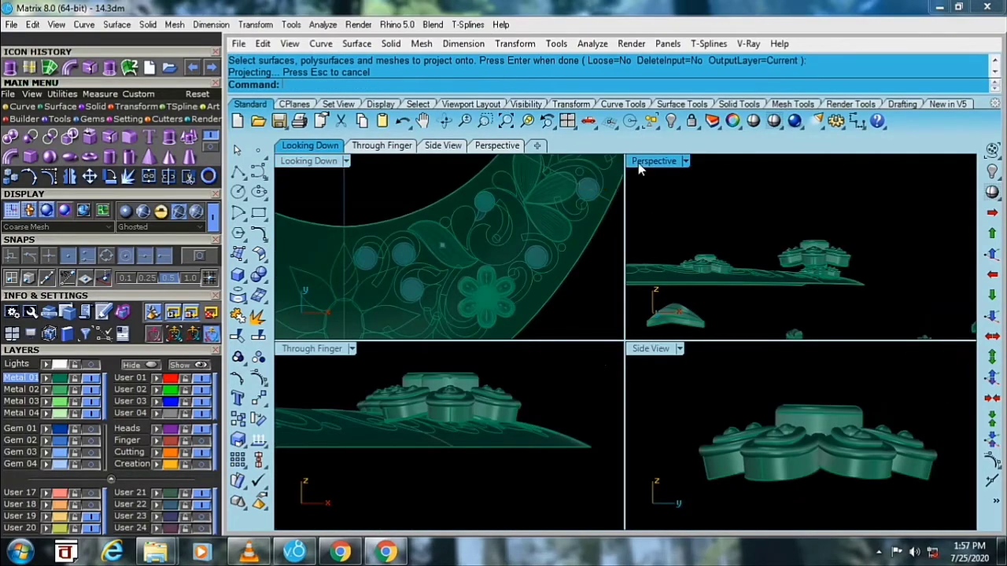
double_click(637, 162)
scroll(704, 419, up, 3)
mouse_move(706, 419)
right_down()
mouse_move(524, 268)
mouse_move(615, 279)
mouse_move(571, 323)
mouse_move(600, 288)
mouse_move(590, 308)
right_up()
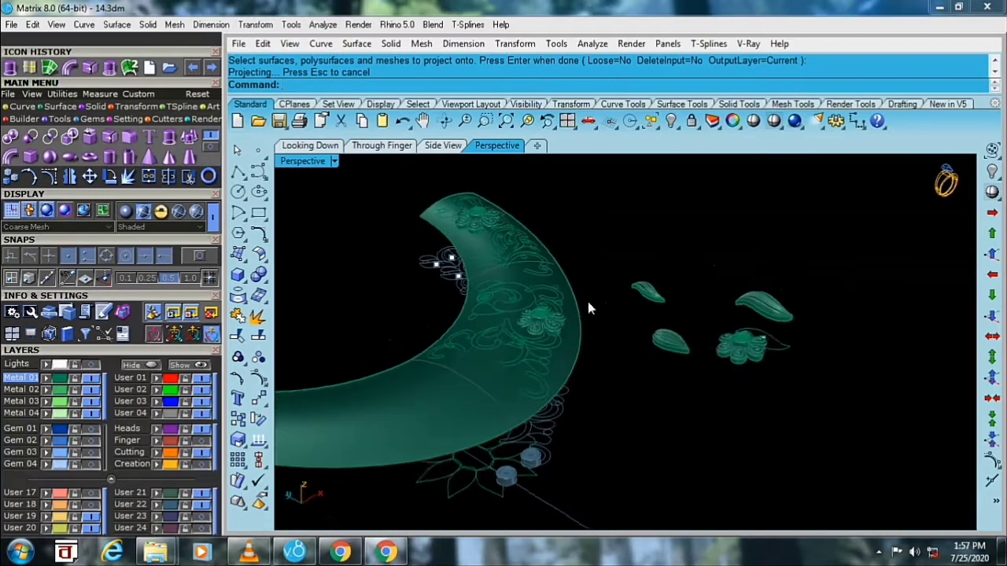
scroll(535, 308, up, 2)
scroll(556, 340, up, 2)
click(555, 344)
mouse_move(556, 344)
right_down()
mouse_move(499, 317)
mouse_move(741, 165)
right_up()
click(671, 120)
- Hide the ornament parts below the band and the remaining flower
scroll(602, 315, down, 2)
scroll(545, 381, down, 4)
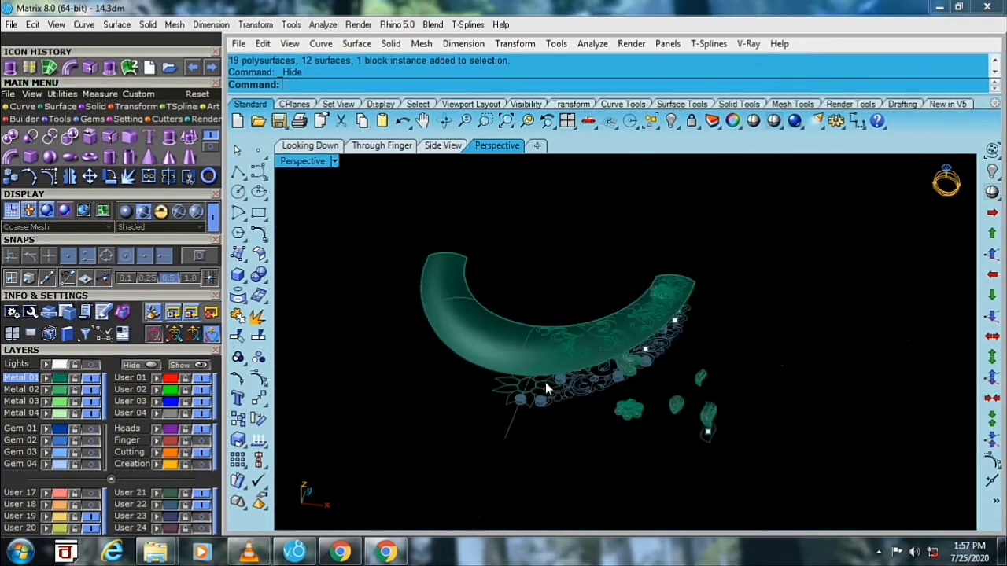
mouse_move(545, 382)
right_down()
mouse_move(479, 333)
mouse_move(517, 375)
right_up()
scroll(517, 375, up, 2)
scroll(549, 387, up, 1)
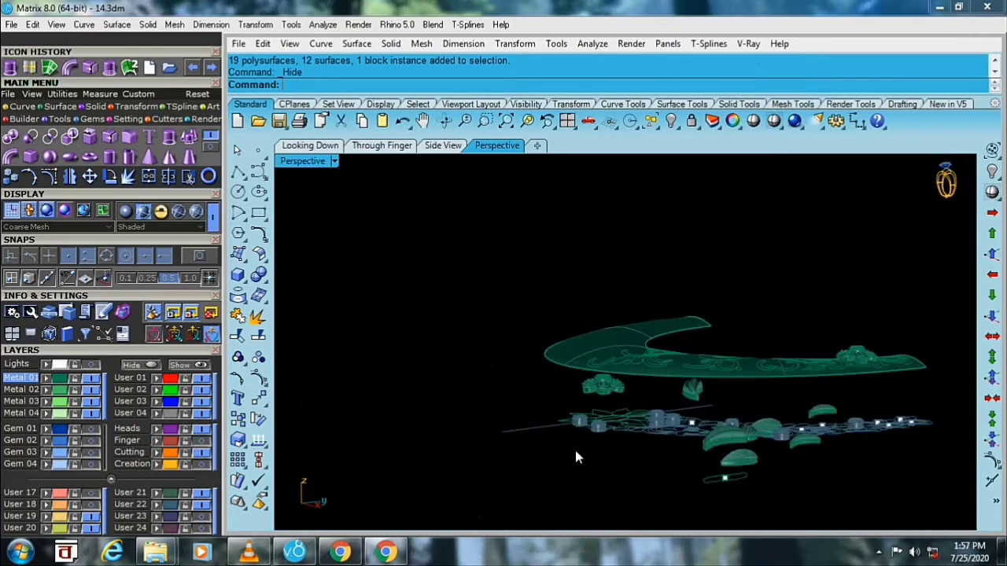
drag(530, 389, 530, 385)
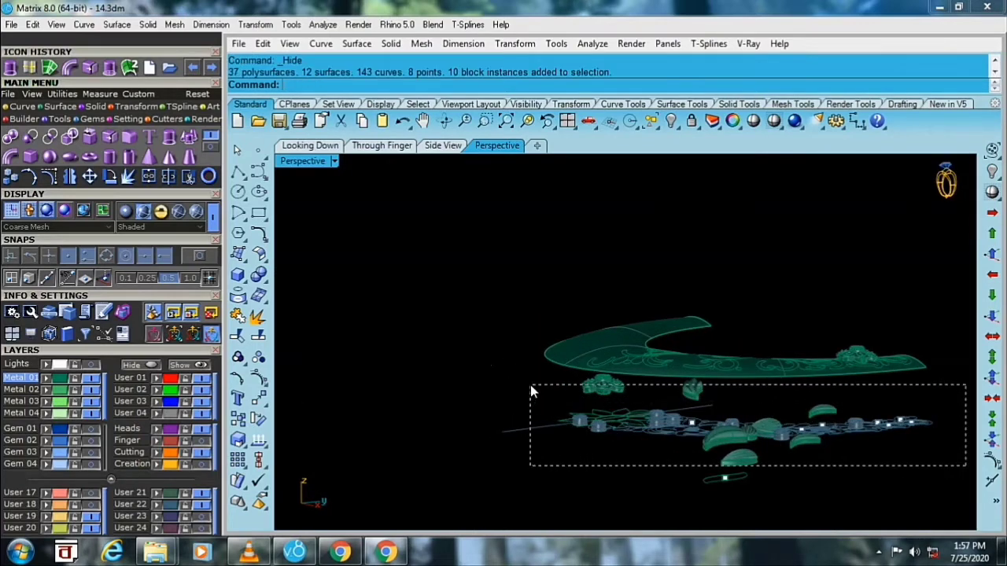
click(670, 121)
mouse_move(623, 195)
right_down()
mouse_move(682, 387)
mouse_move(730, 436)
right_up()
scroll(786, 275, up, 3)
drag(685, 165, 806, 268)
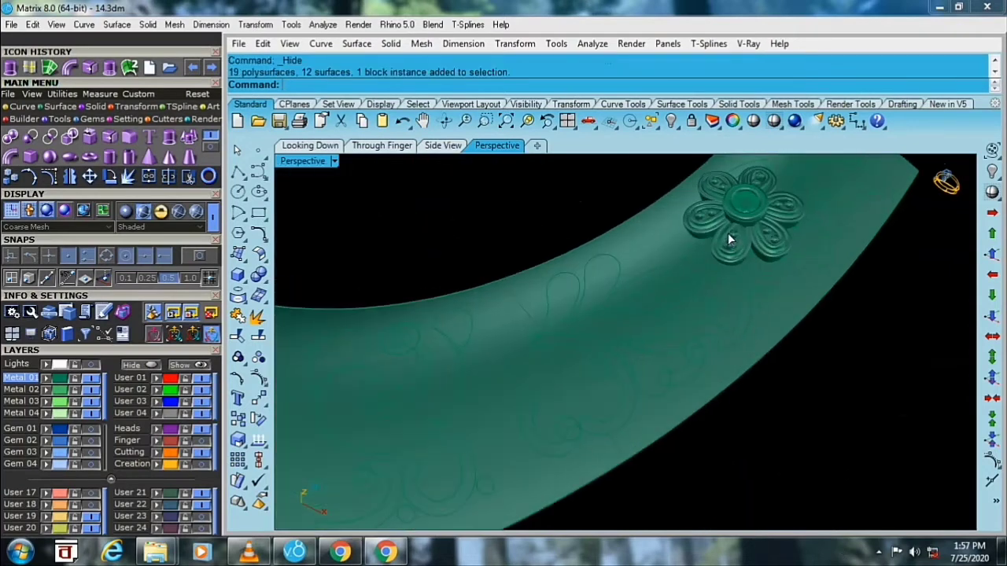
click(670, 120)
- Select the band surface to be cut
scroll(693, 314, down, 5)
scroll(597, 326, up, 5)
click(544, 325)
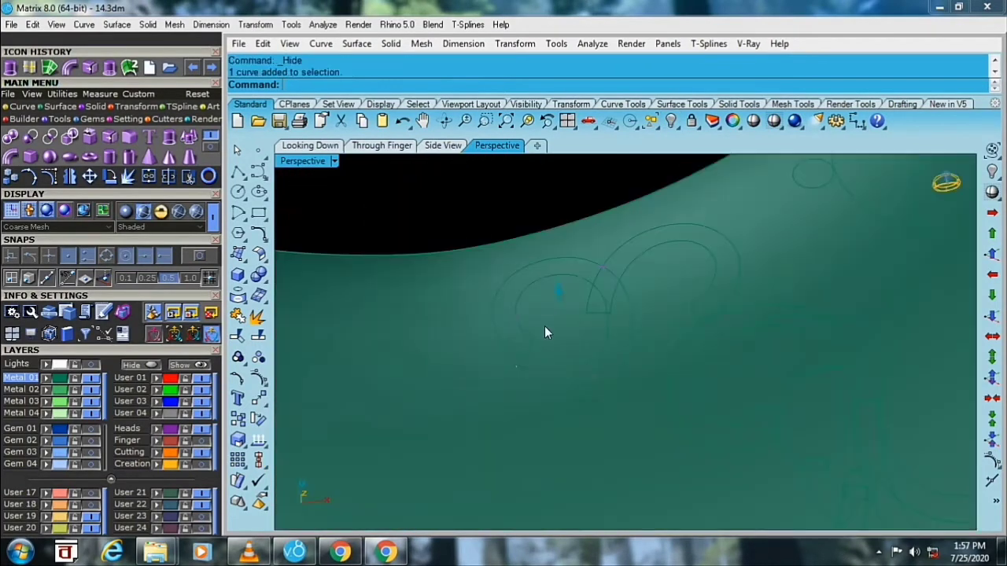
click(289, 327)
click(258, 336)
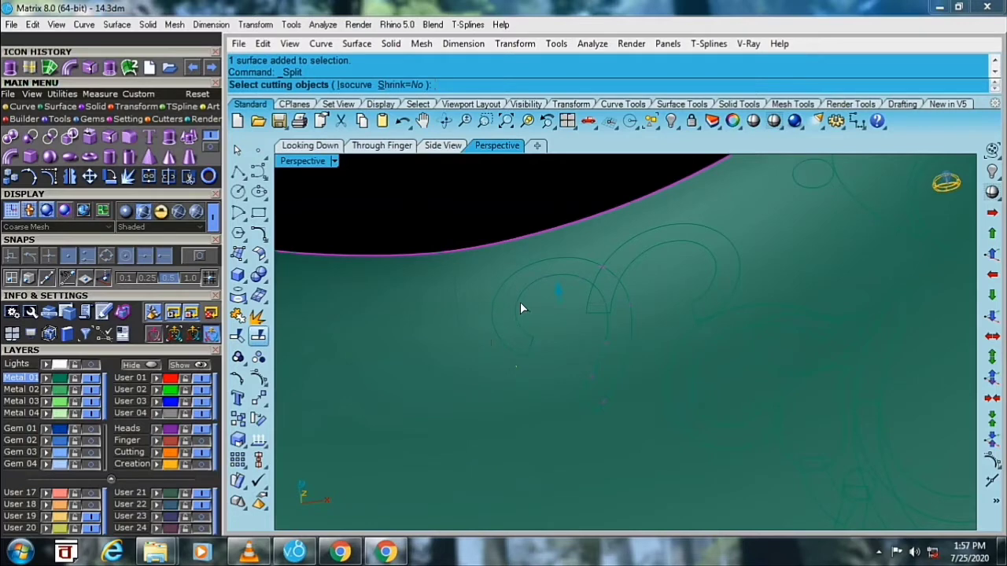
- Split the band surface along the hook curve
click(520, 302)
key(Return)
scroll(561, 282, down, 2)
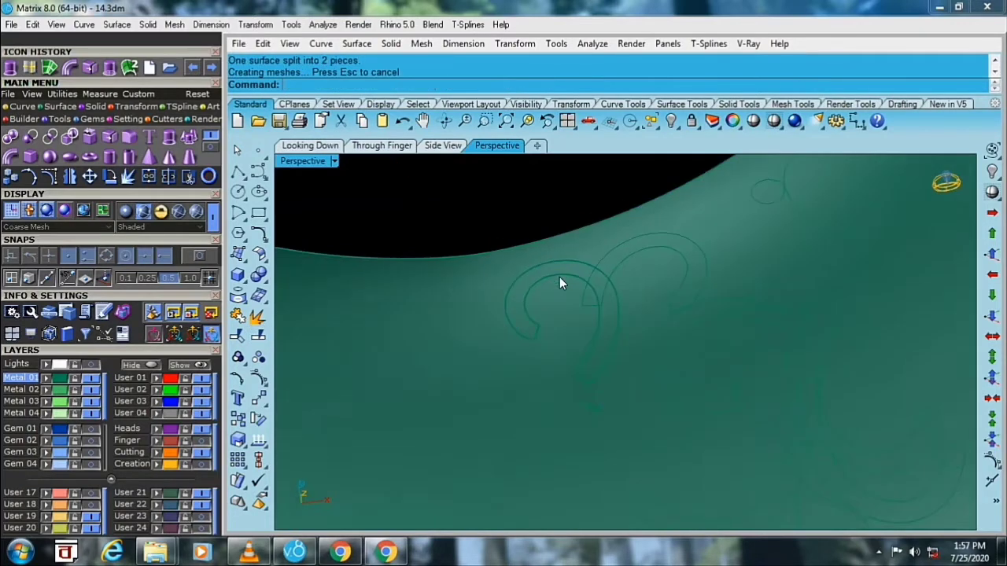
scroll(551, 276, down, 3)
scroll(542, 362, down, 2)
scroll(541, 370, up, 2)
scroll(547, 351, up, 2)
- Split the band surface again using two arc curves as cutters
click(555, 348)
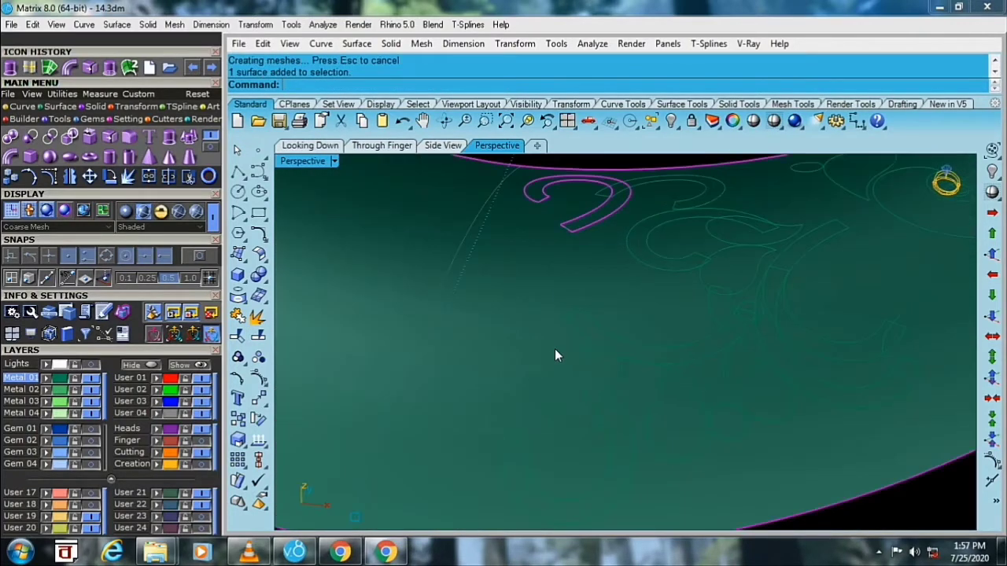
key(Return)
click(572, 335)
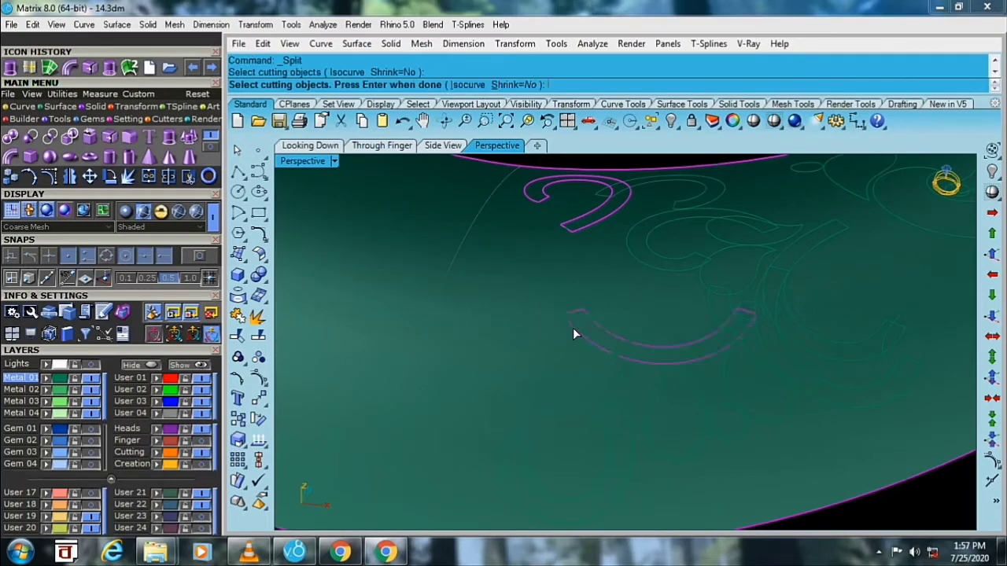
scroll(597, 346, down, 2)
scroll(644, 368, up, 2)
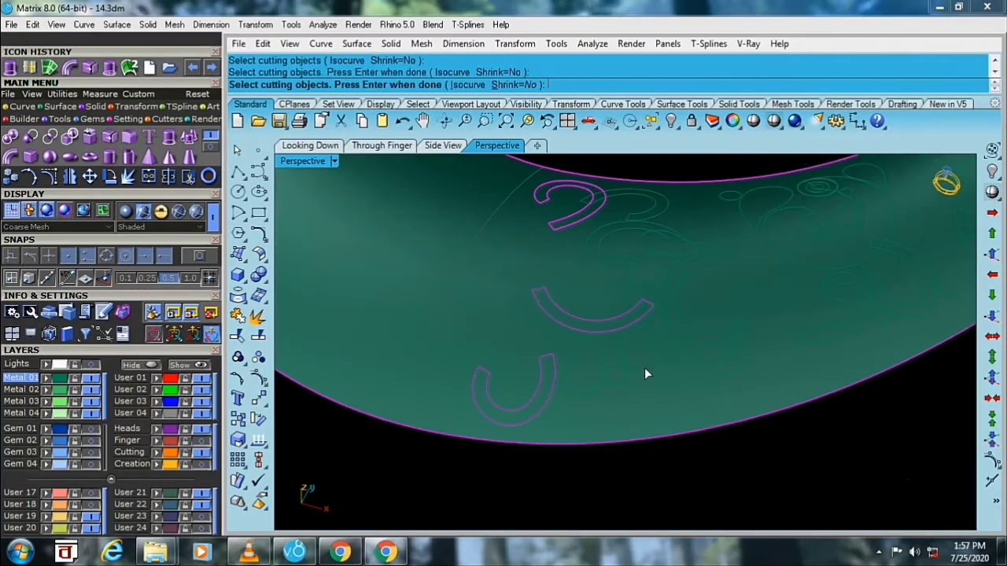
scroll(677, 359, up, 2)
click(694, 325)
- Orbit around the band to inspect the split scroll and paisley curves
right_drag(643, 342, 572, 254)
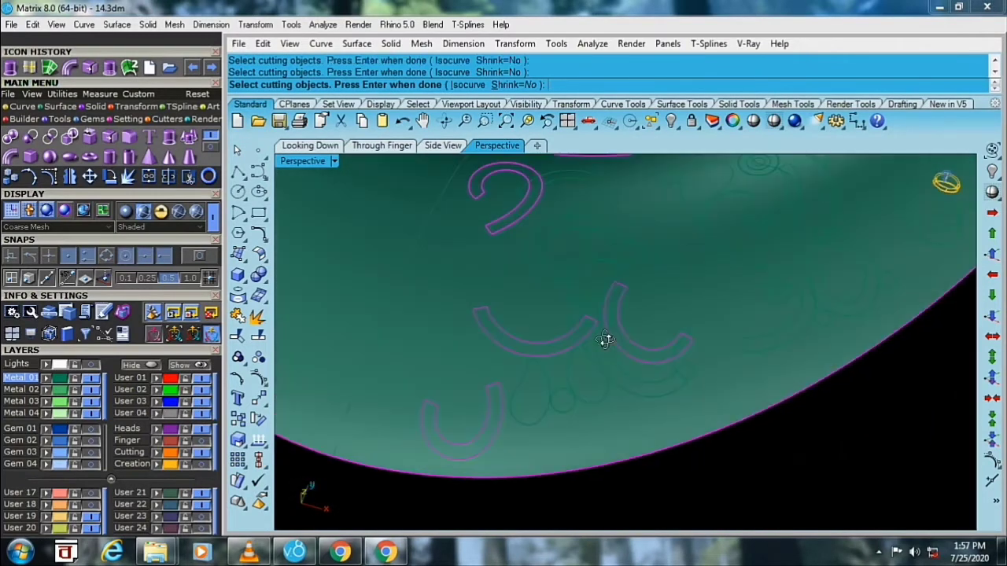
mouse_move(526, 281)
right_down()
mouse_move(557, 320)
mouse_move(509, 264)
mouse_move(413, 301)
mouse_move(576, 363)
mouse_move(608, 250)
mouse_move(606, 303)
mouse_move(571, 236)
mouse_move(607, 256)
mouse_move(584, 261)
mouse_move(563, 246)
mouse_move(566, 236)
mouse_move(575, 304)
mouse_move(612, 335)
mouse_move(597, 377)
mouse_move(613, 373)
mouse_move(522, 331)
mouse_move(618, 338)
mouse_move(579, 304)
mouse_move(615, 251)
mouse_move(568, 220)
mouse_move(591, 247)
mouse_move(591, 274)
mouse_move(584, 265)
right_up()
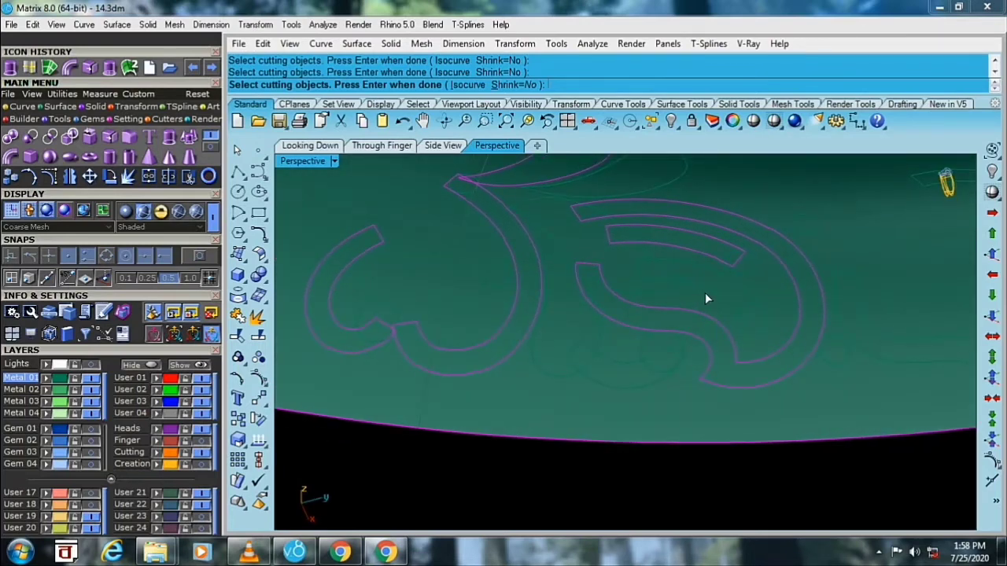
mouse_move(690, 297)
right_down()
mouse_move(578, 285)
mouse_move(696, 297)
right_up()
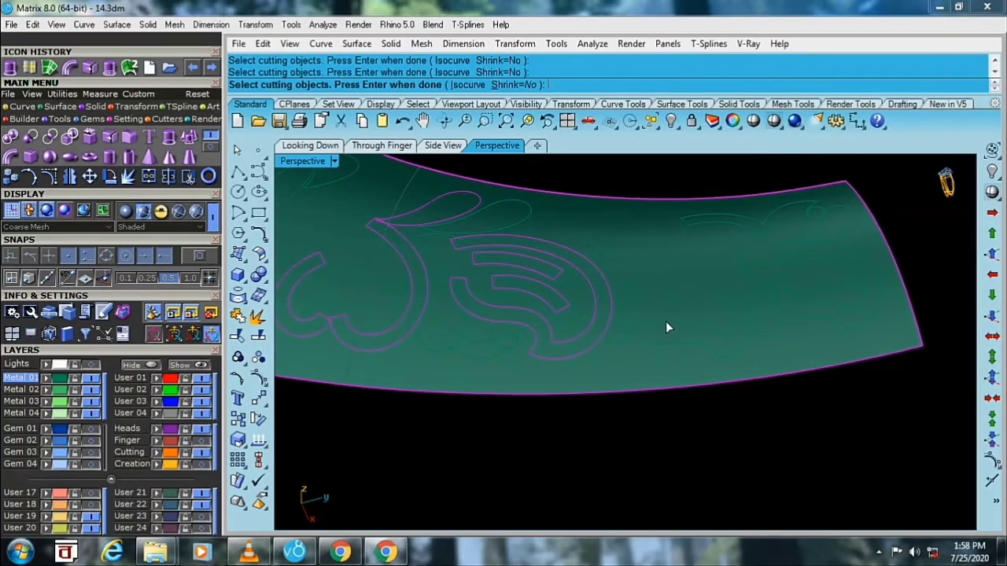
right_drag(696, 225, 814, 264)
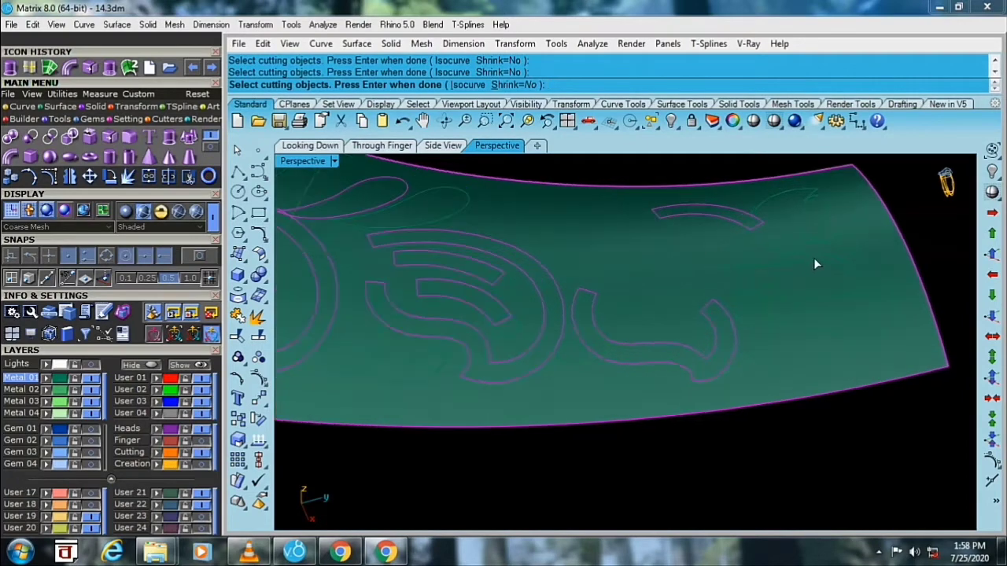
scroll(813, 257, up, 2)
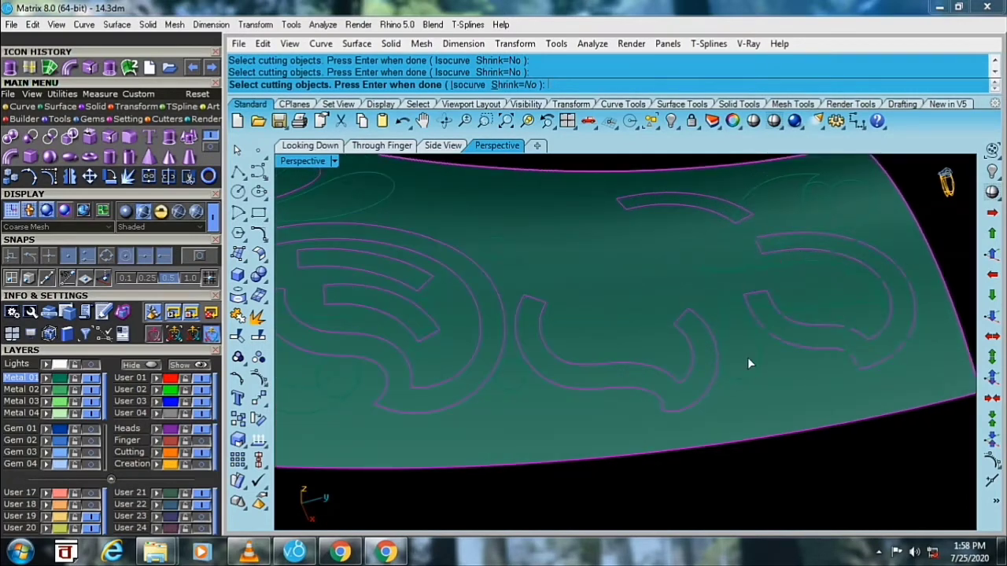
scroll(749, 364, up, 3)
scroll(724, 339, up, 2)
scroll(682, 380, up, 1)
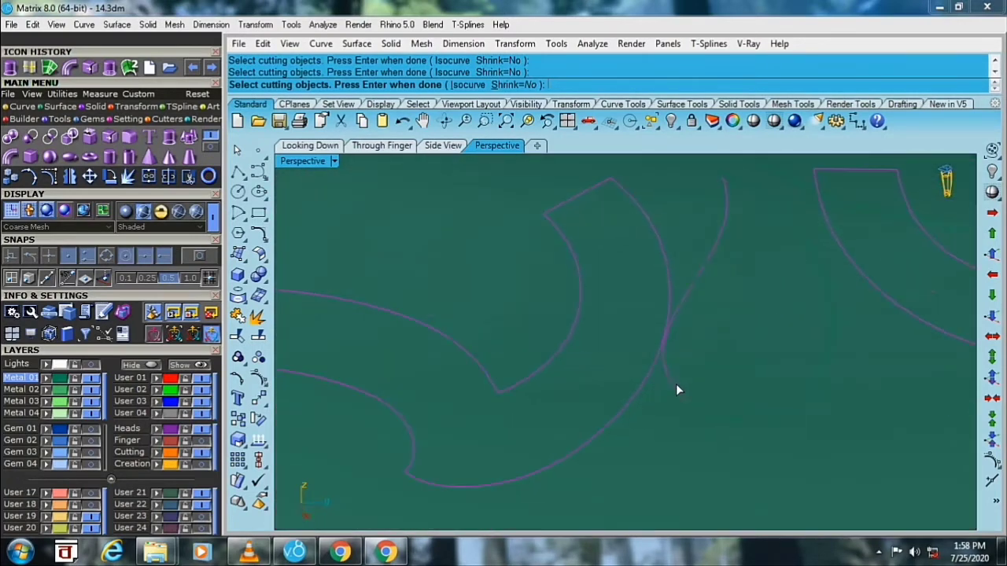
scroll(678, 388, down, 3)
mouse_move(702, 393)
right_down()
mouse_move(694, 373)
mouse_move(726, 396)
right_up()
scroll(747, 299, up, 2)
scroll(732, 315, up, 2)
scroll(733, 316, down, 3)
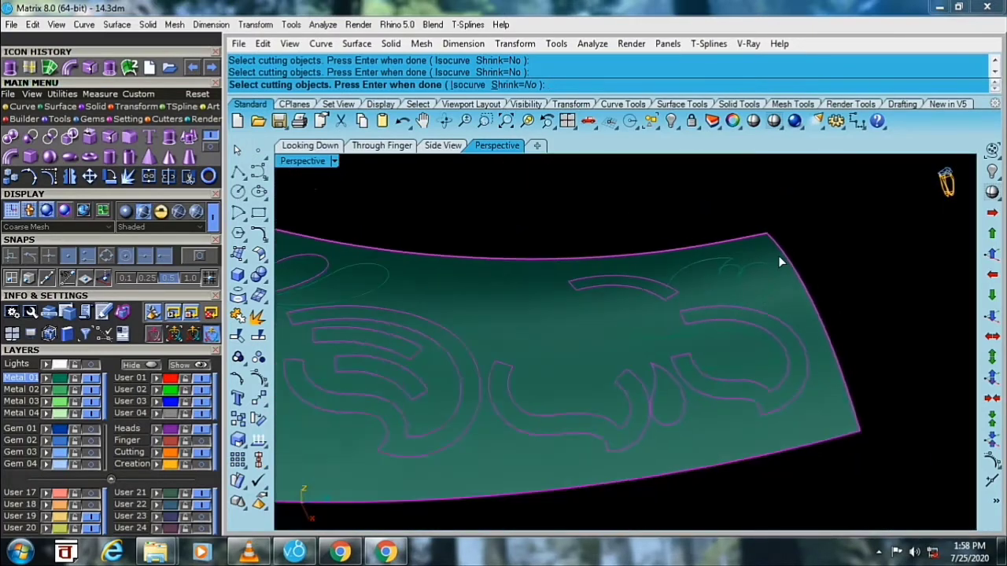
mouse_move(777, 256)
right_down()
mouse_move(697, 332)
mouse_move(511, 413)
mouse_move(552, 351)
mouse_move(533, 418)
mouse_move(566, 366)
mouse_move(525, 425)
mouse_move(545, 455)
mouse_move(569, 449)
mouse_move(569, 385)
mouse_move(564, 397)
mouse_move(618, 350)
mouse_move(607, 391)
mouse_move(640, 350)
mouse_move(700, 381)
mouse_move(634, 381)
mouse_move(649, 406)
mouse_move(687, 314)
mouse_move(650, 314)
mouse_move(702, 364)
right_up()
scroll(701, 364, up, 5)
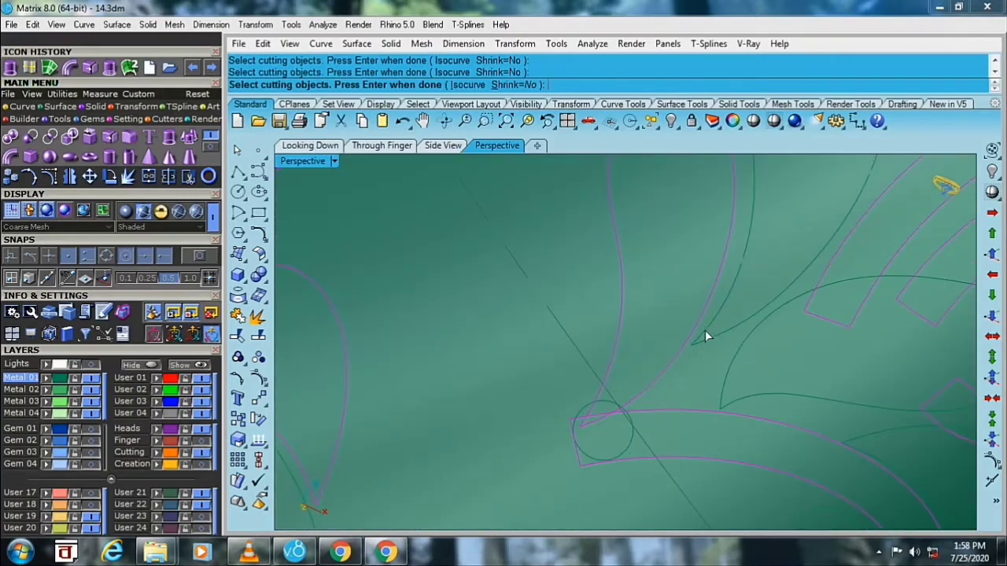
mouse_move(809, 213)
right_down()
mouse_move(687, 308)
mouse_move(685, 337)
mouse_move(675, 310)
right_up()
mouse_move(678, 292)
right_down()
mouse_move(764, 330)
mouse_move(522, 366)
mouse_move(566, 386)
mouse_move(533, 479)
mouse_move(582, 429)
mouse_move(650, 301)
mouse_move(667, 315)
mouse_move(643, 359)
mouse_move(571, 401)
right_up()
- Select two band pieces and undo the previous untrim
click(667, 315)
click(640, 361)
text(Un)
key(ctrl+z)
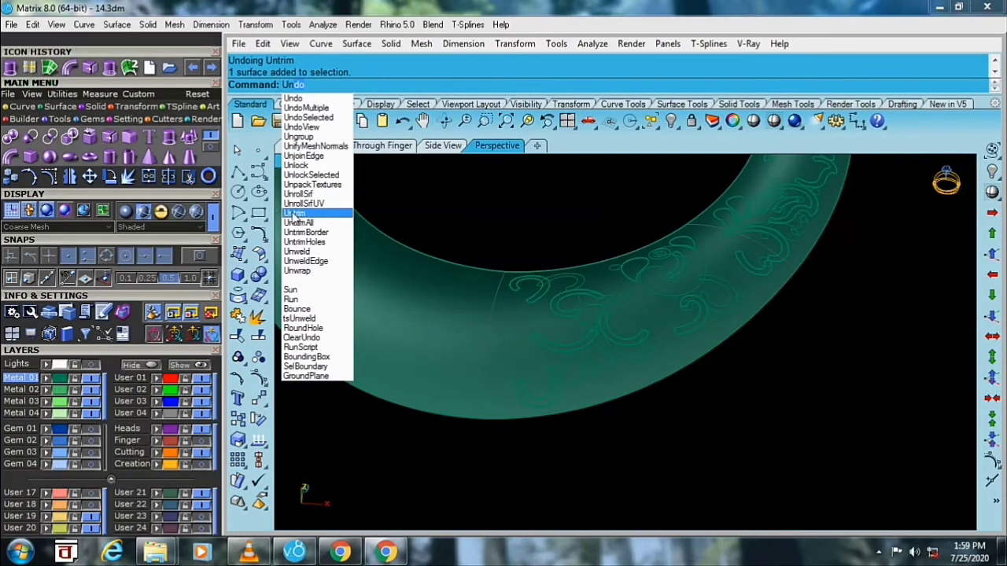
- Untrim the scroll's cut edge on the band, choosing the surface edge from the Selection Menu
click(295, 214)
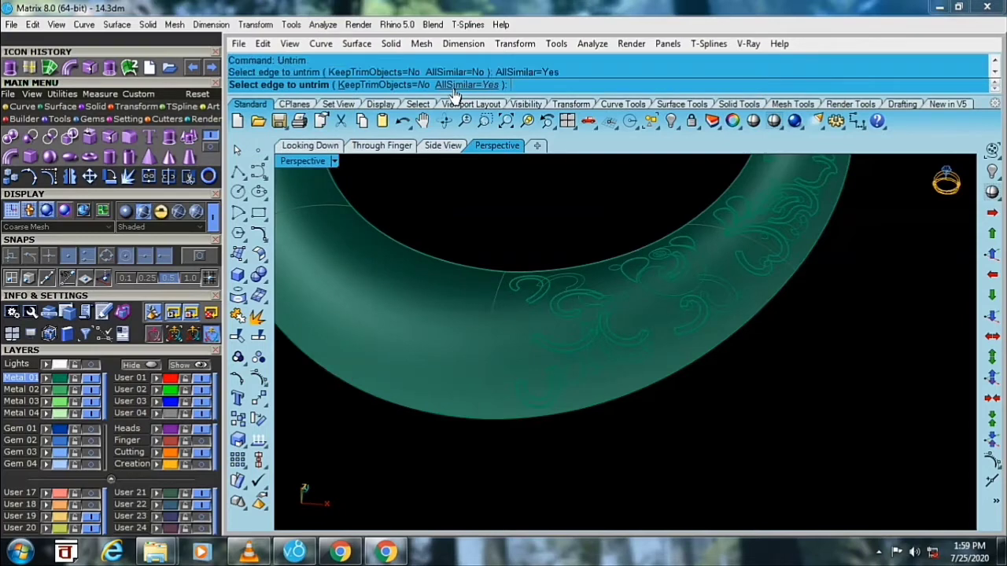
scroll(571, 340, up, 2)
scroll(570, 356, up, 3)
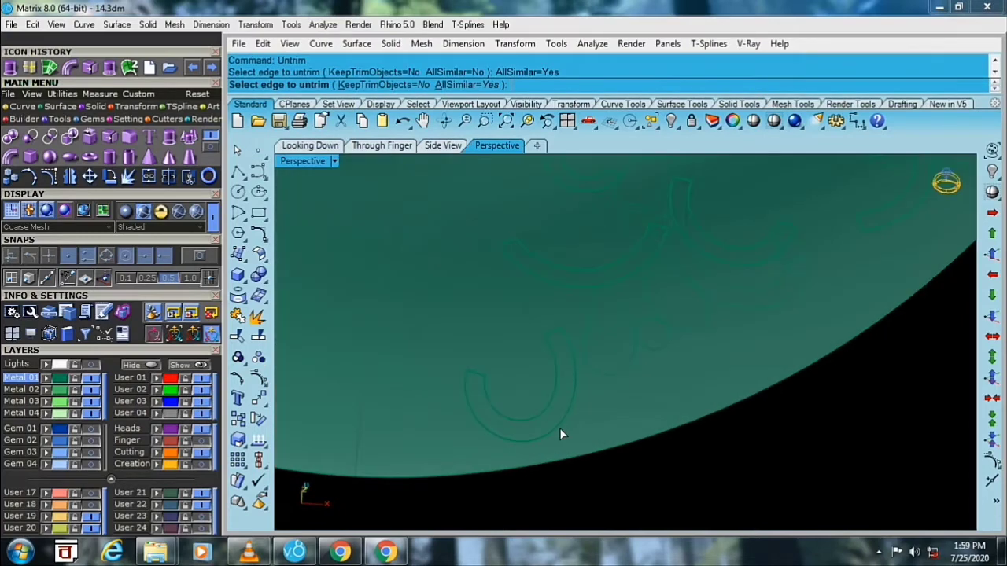
click(561, 433)
click(595, 479)
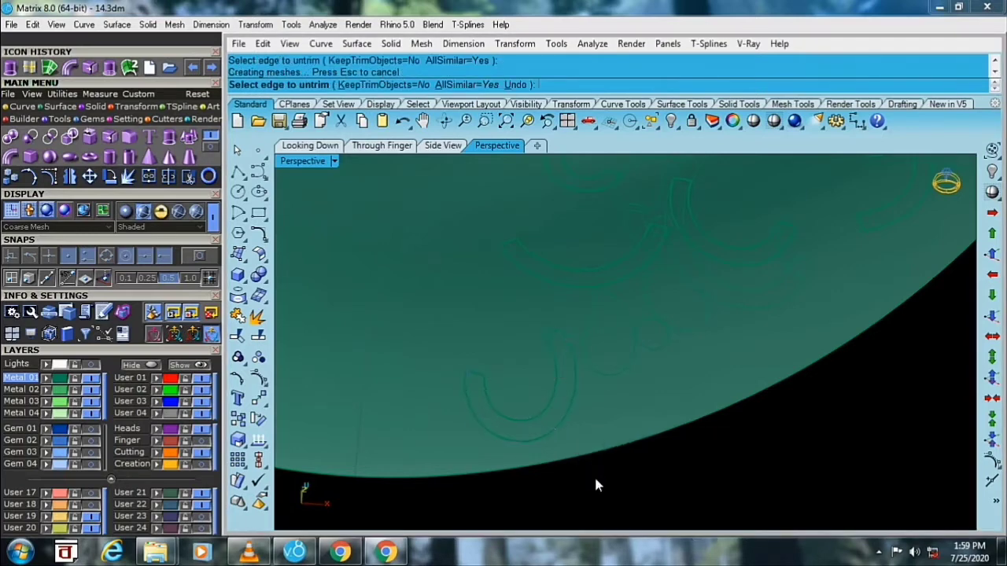
scroll(590, 468, down, 3)
scroll(574, 413, up, 2)
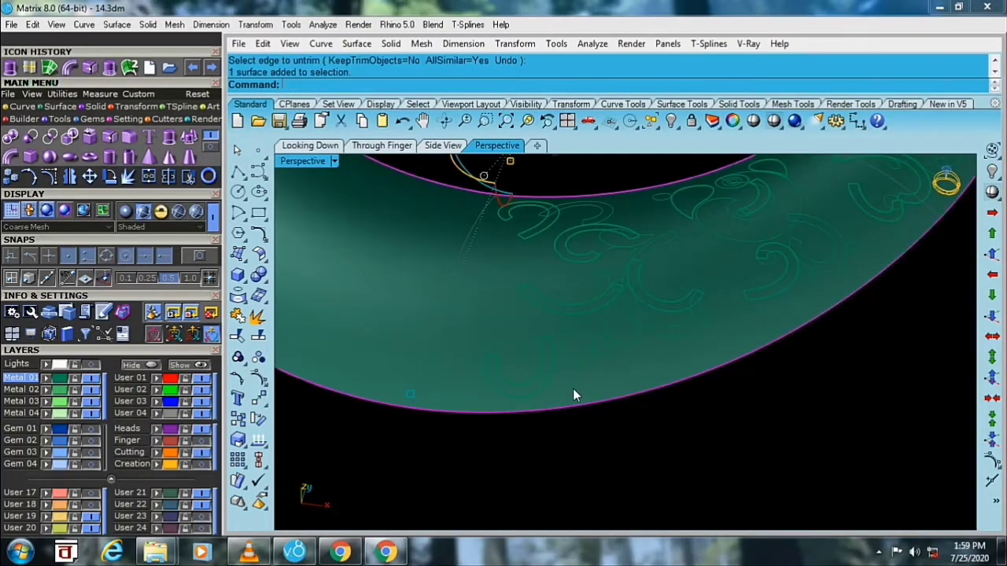
scroll(562, 360, down, 3)
scroll(590, 332, up, 3)
scroll(585, 355, up, 2)
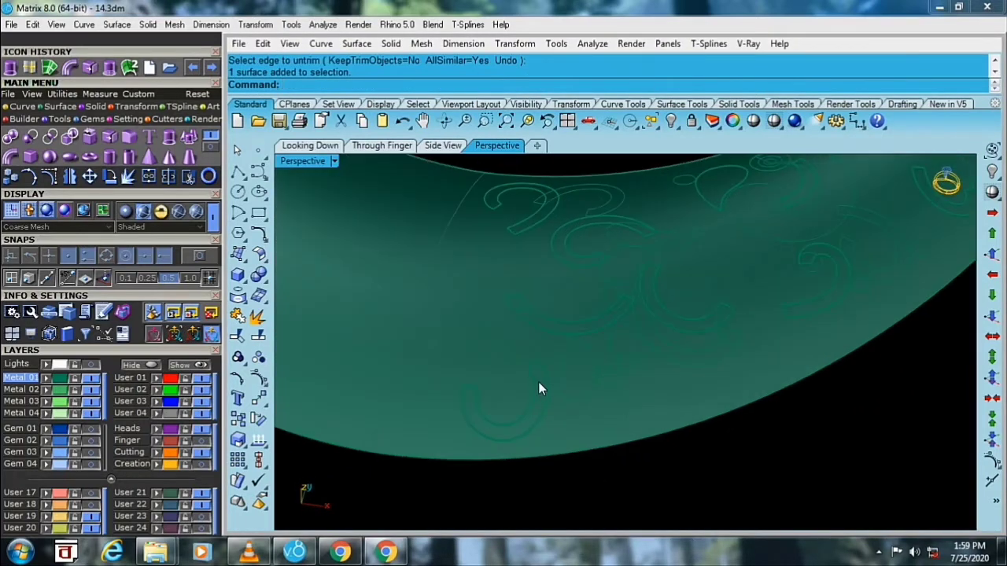
- Split the band surface using the teardrop curves as cutters
click(556, 394)
key(Escape)
scroll(557, 386, up, 3)
click(565, 409)
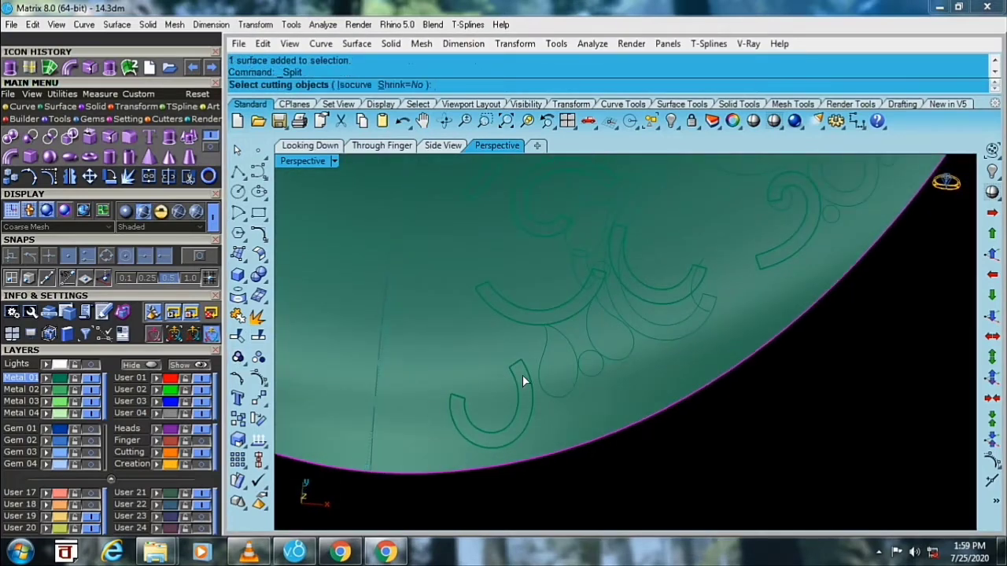
click(544, 387)
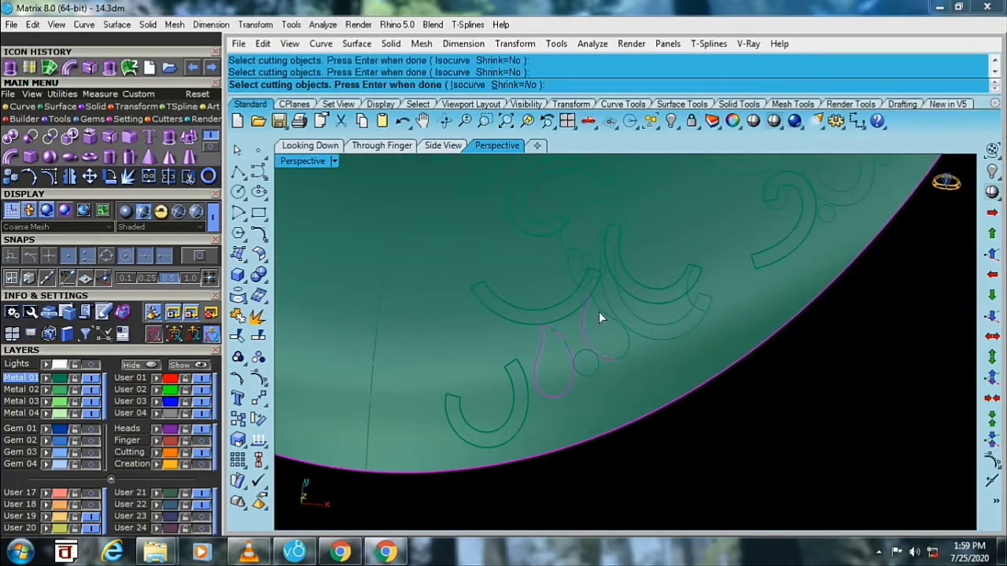
scroll(628, 337, up, 3)
scroll(614, 378, down, 3)
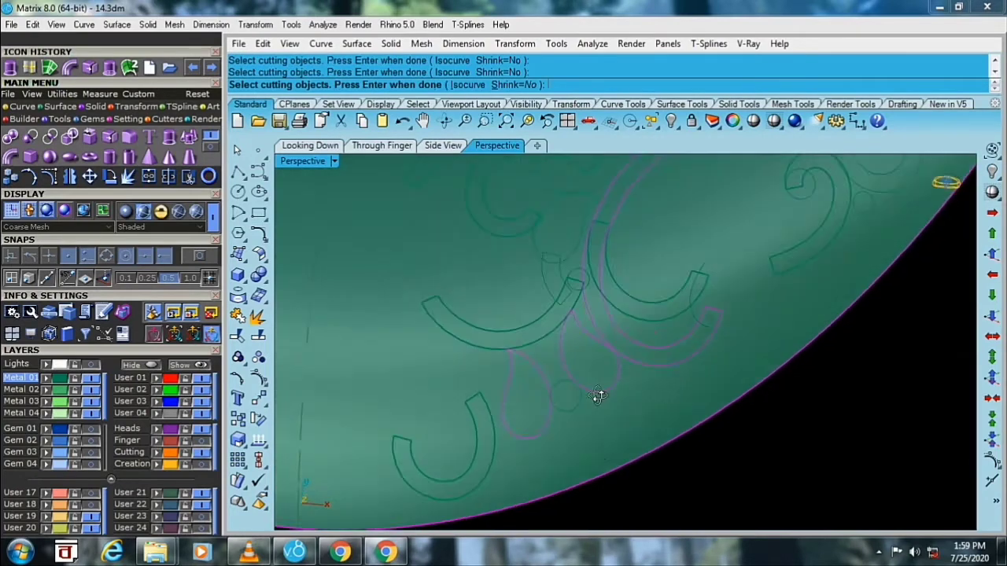
right_drag(597, 395, 580, 360)
scroll(550, 365, up, 3)
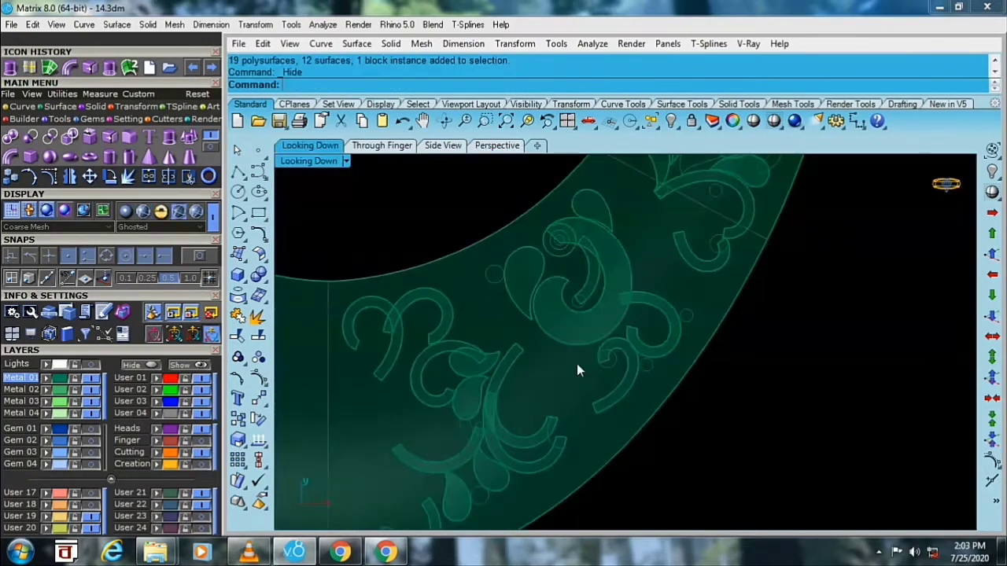
- Hide the band surface and restore the four-viewport layout with a shaded perspective view
click(556, 396)
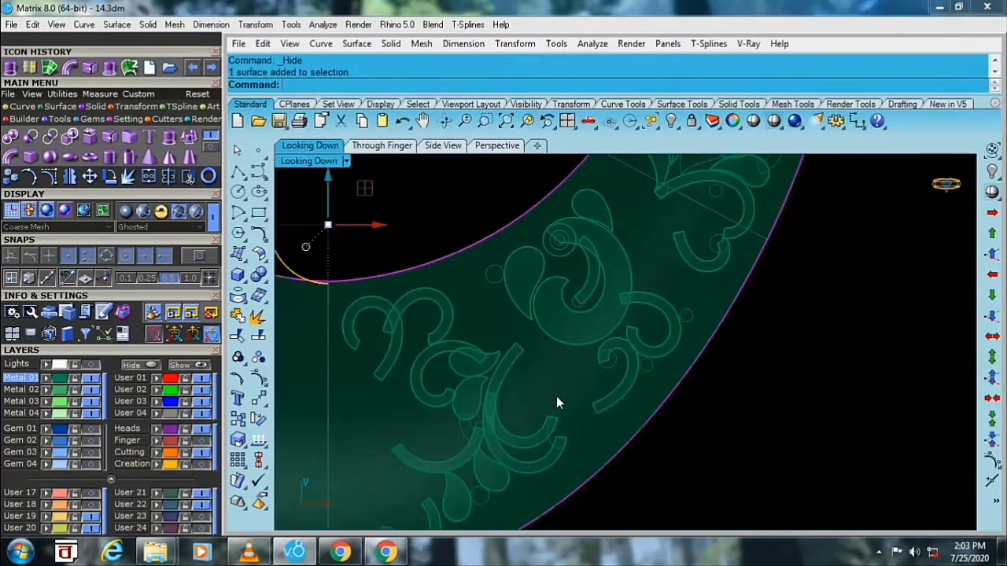
scroll(556, 395, down, 2)
scroll(639, 165, down, 2)
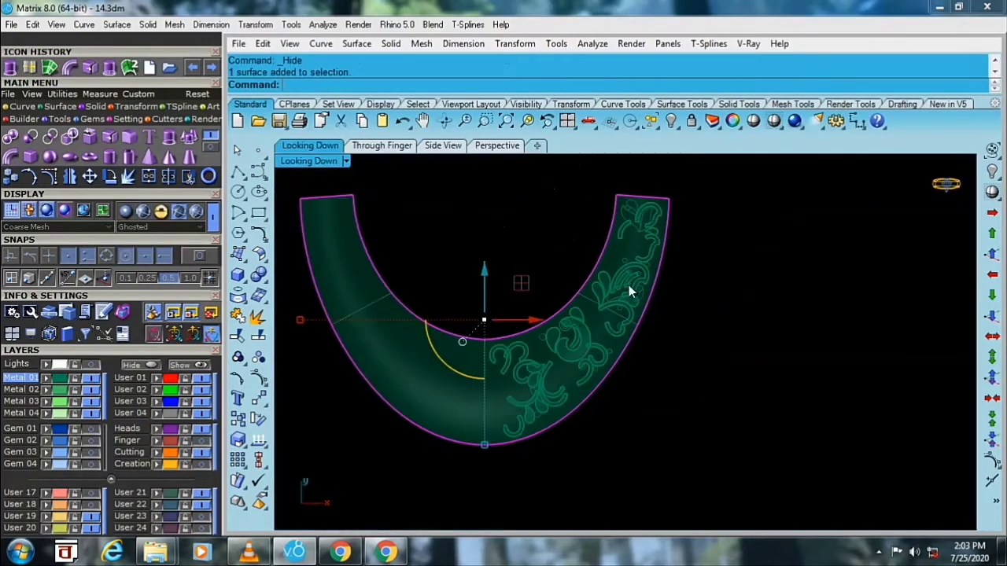
click(671, 121)
scroll(605, 298, up, 2)
double_click(307, 162)
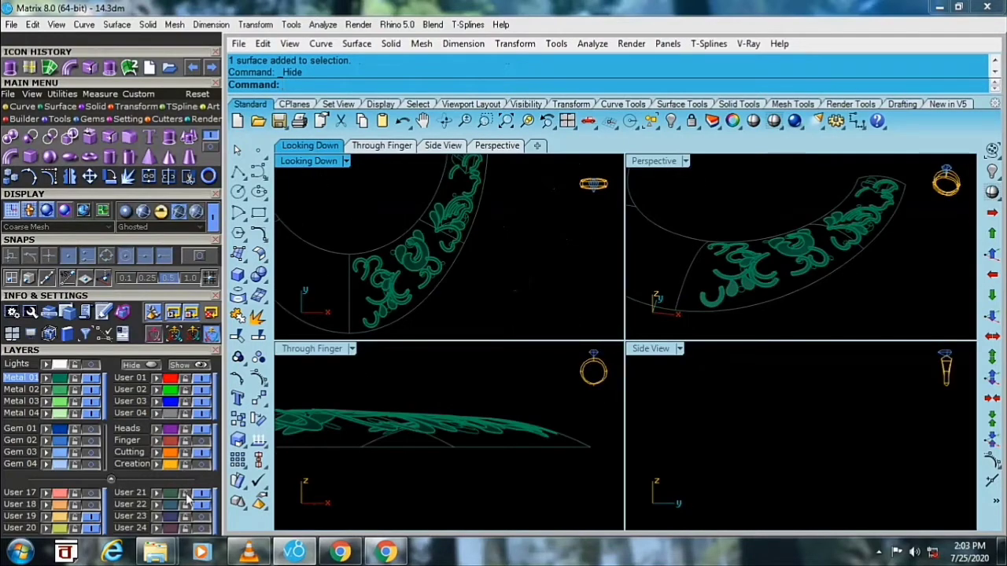
double_click(654, 161)
scroll(659, 281, up, 2)
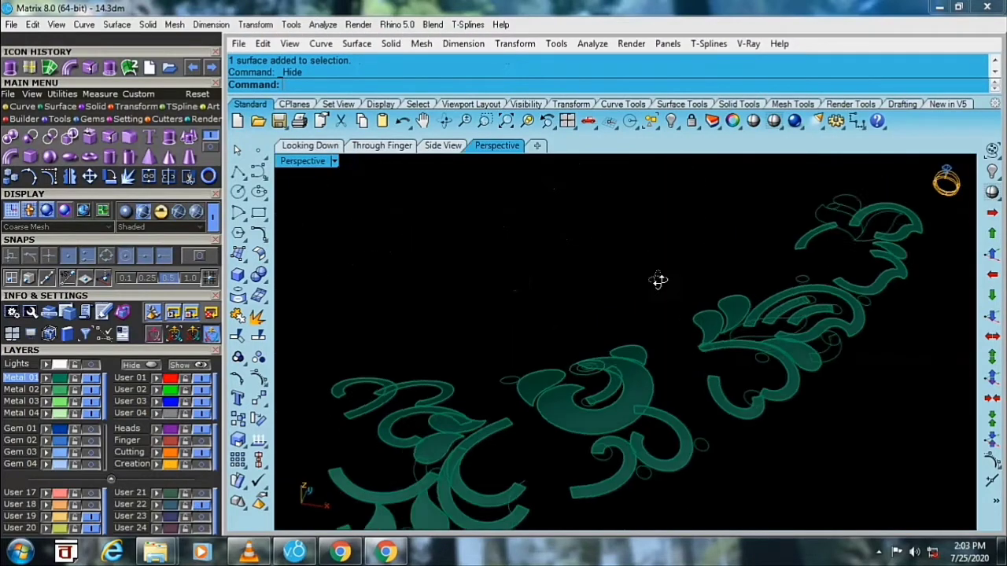
right_drag(659, 281, 503, 288)
- Show all hidden objects again so the band returns over the ornament
key(ctrl+alt+h)
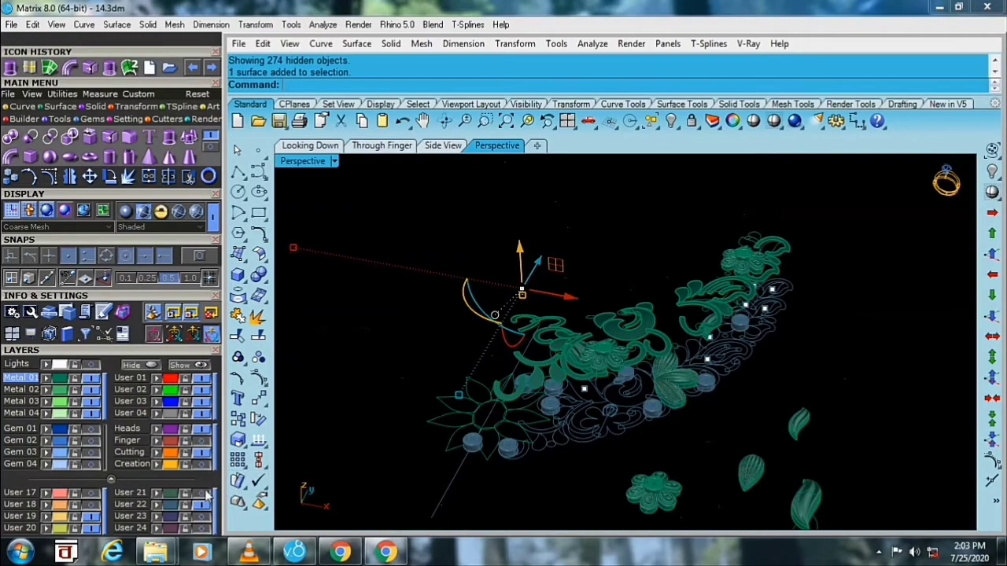
click(206, 494)
right_drag(551, 331, 619, 358)
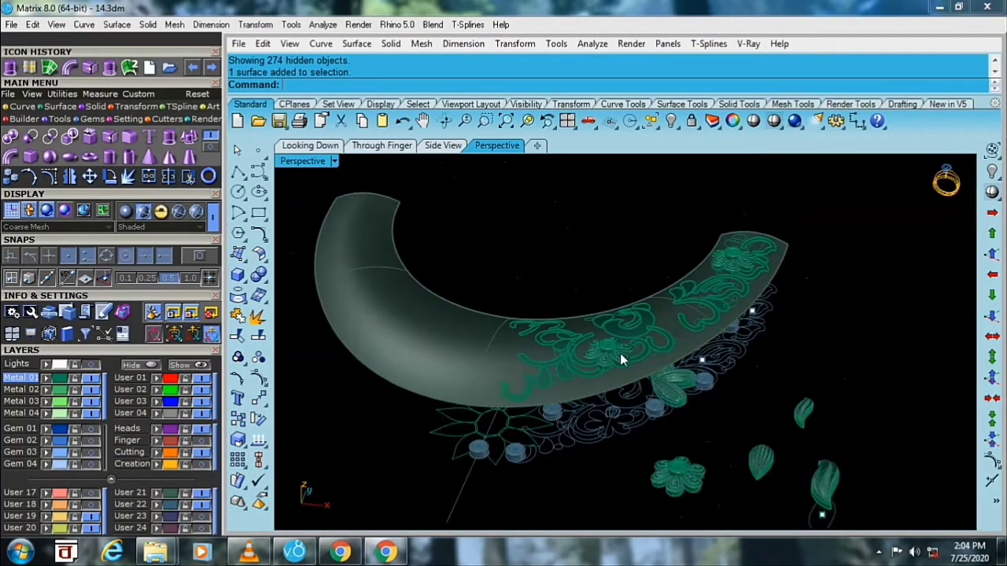
scroll(620, 358, up, 3)
- Drag the bezels up the gumball Z arrow onto the band, undoing and redoing one move
right_drag(519, 446, 527, 415)
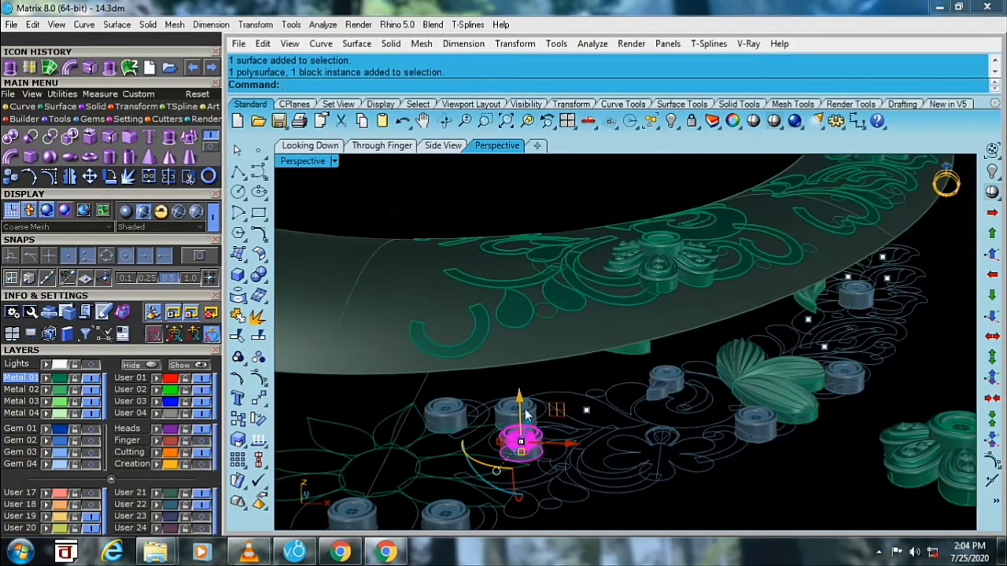
mouse_move(521, 402)
mouse_down()
mouse_move(503, 245)
mouse_move(468, 201)
mouse_up()
mouse_move(468, 201)
right_down()
mouse_move(478, 251)
mouse_move(404, 124)
right_up()
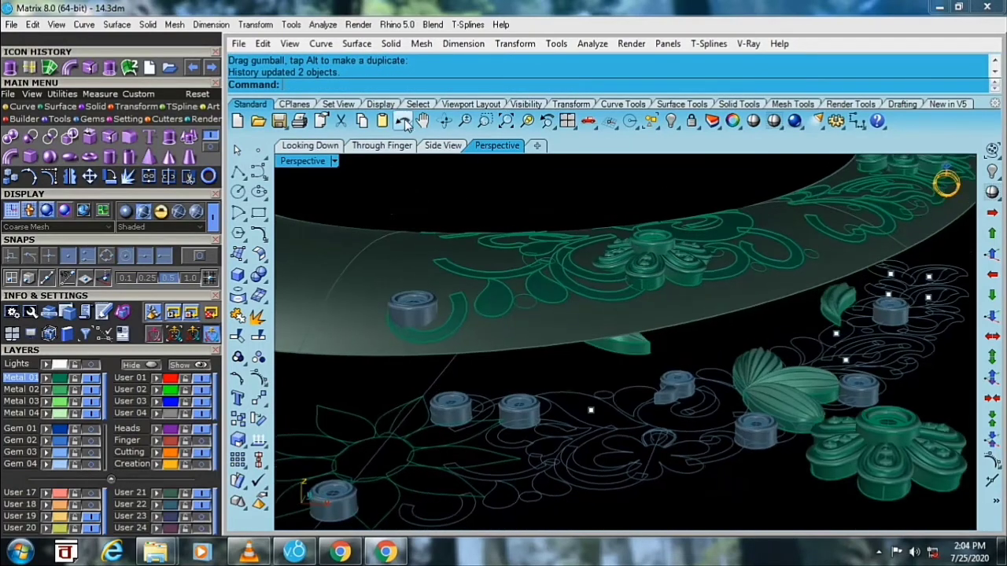
click(404, 124)
mouse_move(519, 242)
right_down()
mouse_move(492, 256)
mouse_move(511, 382)
right_up()
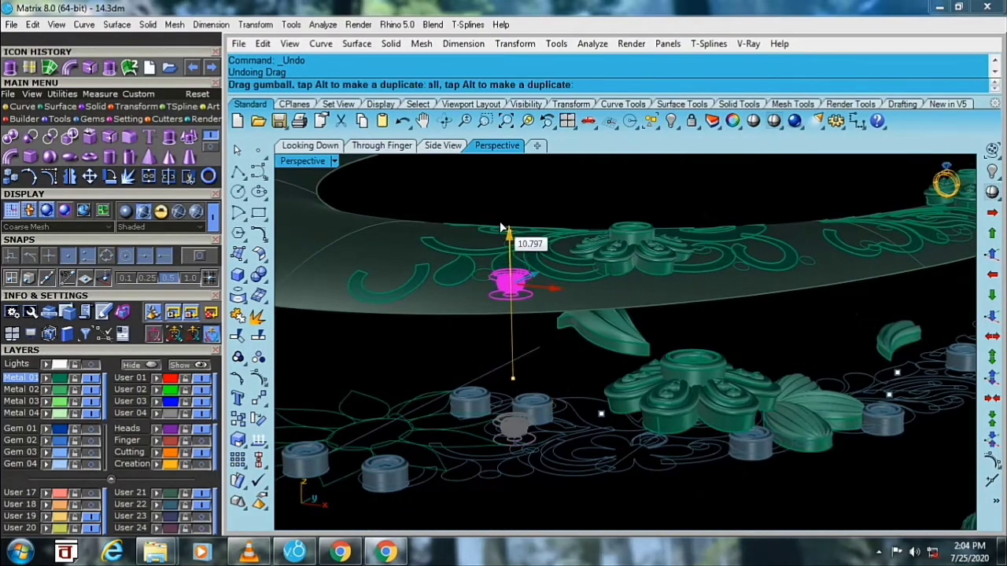
drag(490, 185, 540, 197)
right_drag(539, 198, 447, 286)
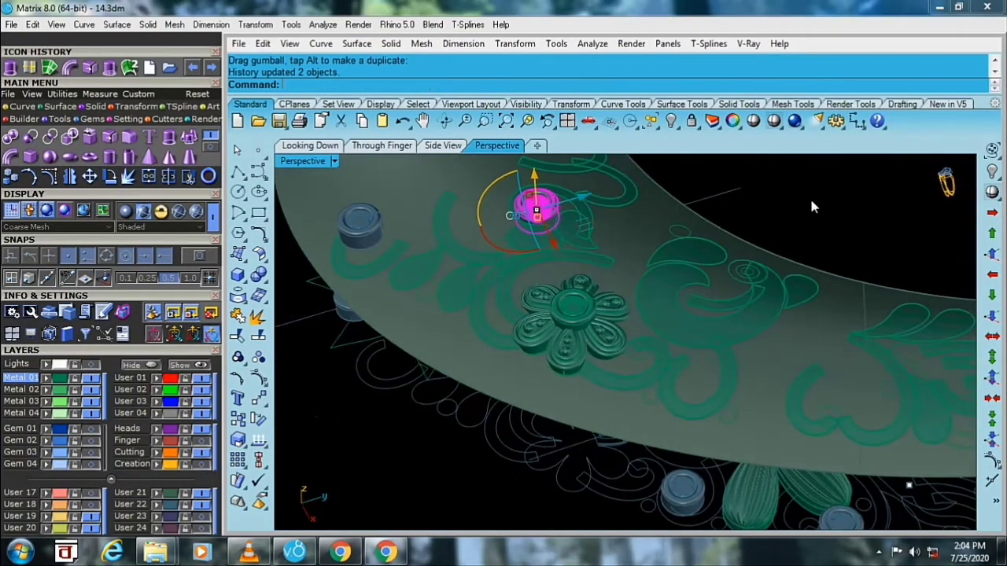
mouse_move(809, 196)
right_down()
mouse_move(566, 283)
mouse_move(450, 347)
mouse_move(422, 269)
right_up()
click(422, 269)
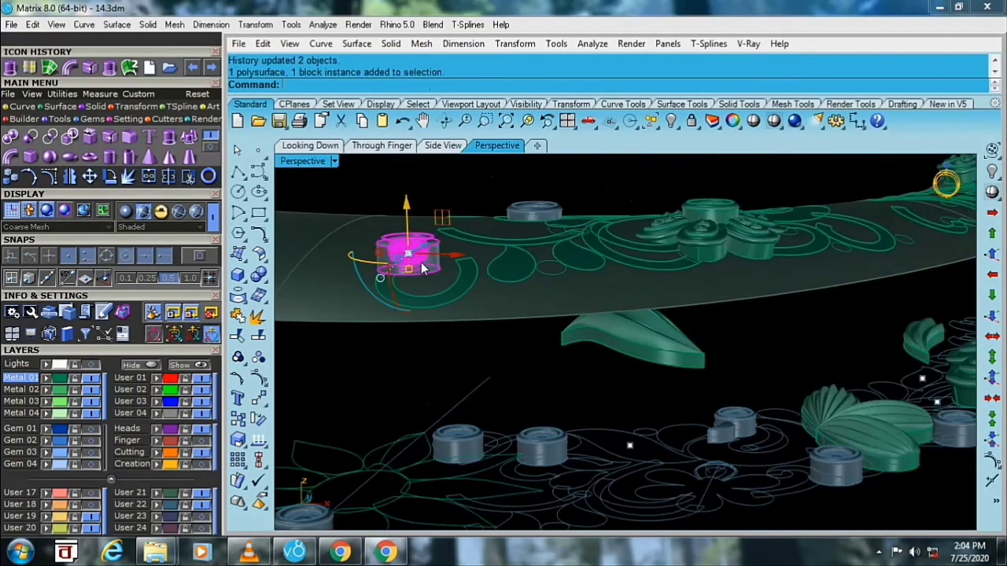
drag(408, 220, 433, 173)
mouse_move(433, 173)
right_down()
mouse_move(404, 227)
mouse_move(476, 289)
mouse_move(666, 281)
mouse_move(670, 251)
right_up()
- Tilt the flower with Rotate3D, picking two reference points so it lies on the band
click(669, 250)
scroll(557, 285, up, 3)
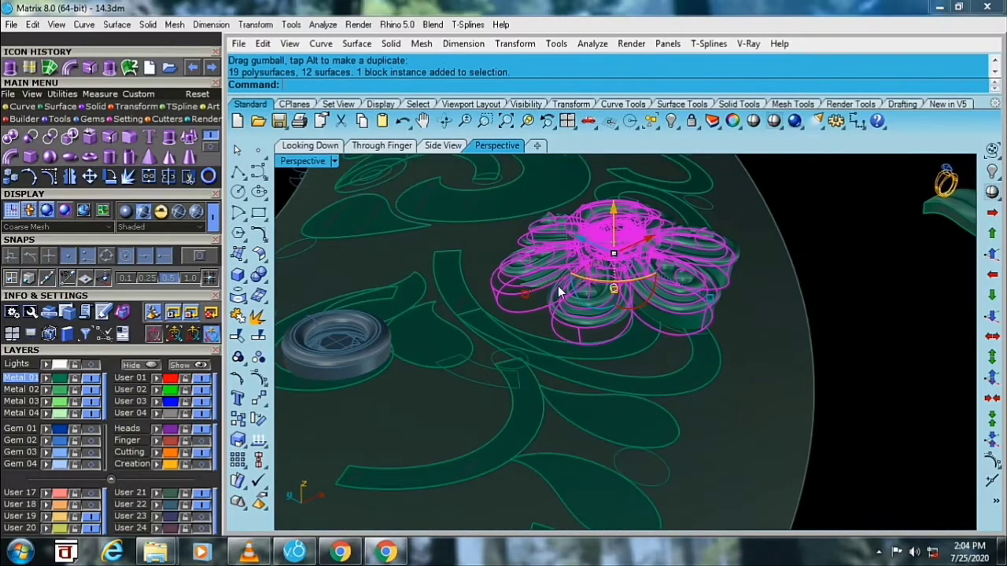
scroll(580, 288, up, 2)
right_drag(580, 288, 462, 325)
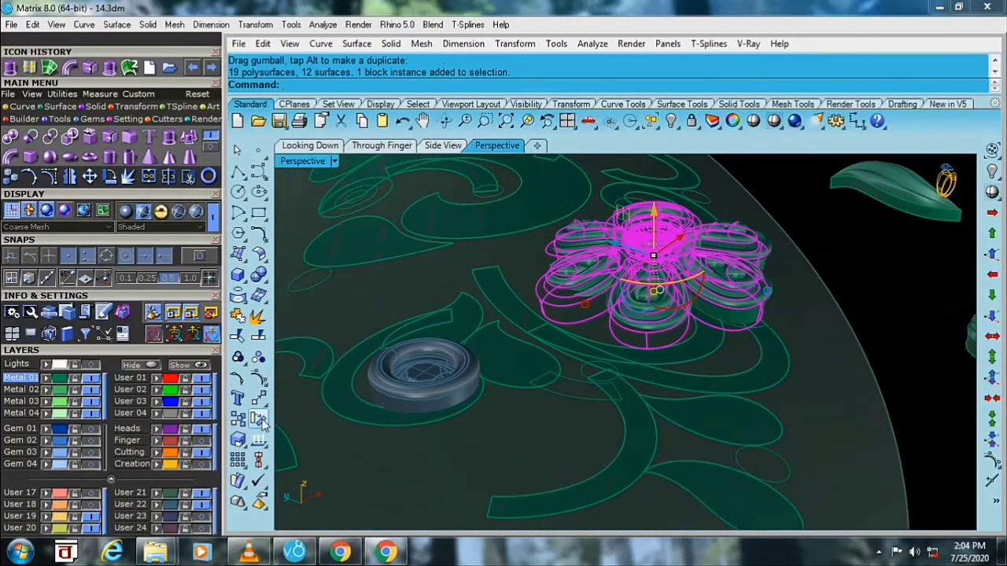
right_drag(277, 428, 324, 456)
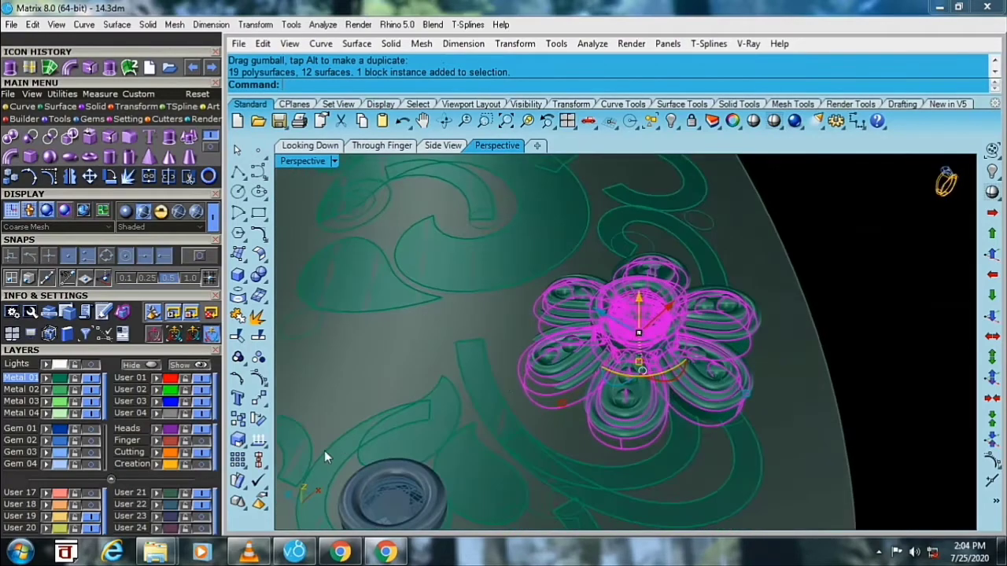
right_drag(756, 328, 672, 319)
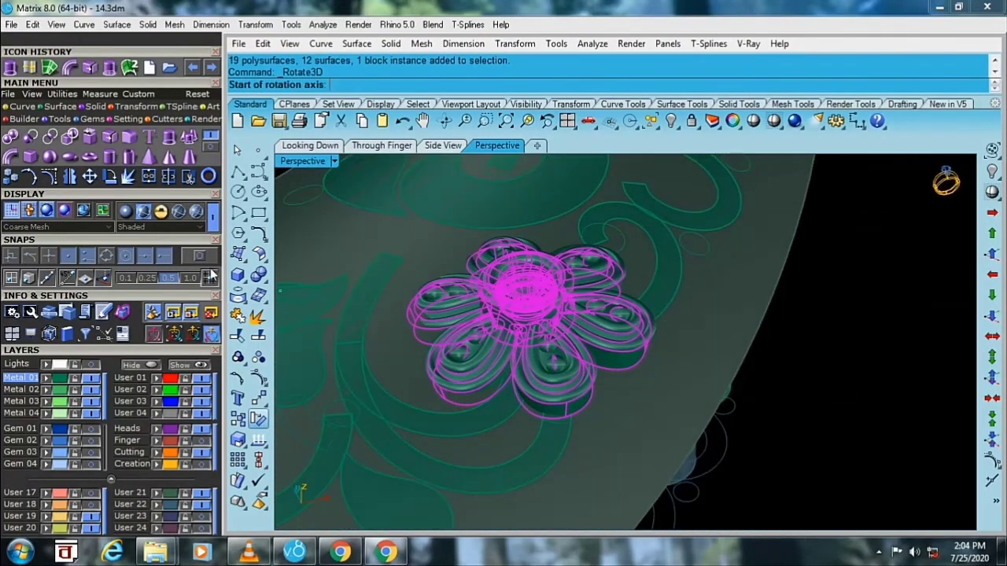
scroll(584, 425, up, 2)
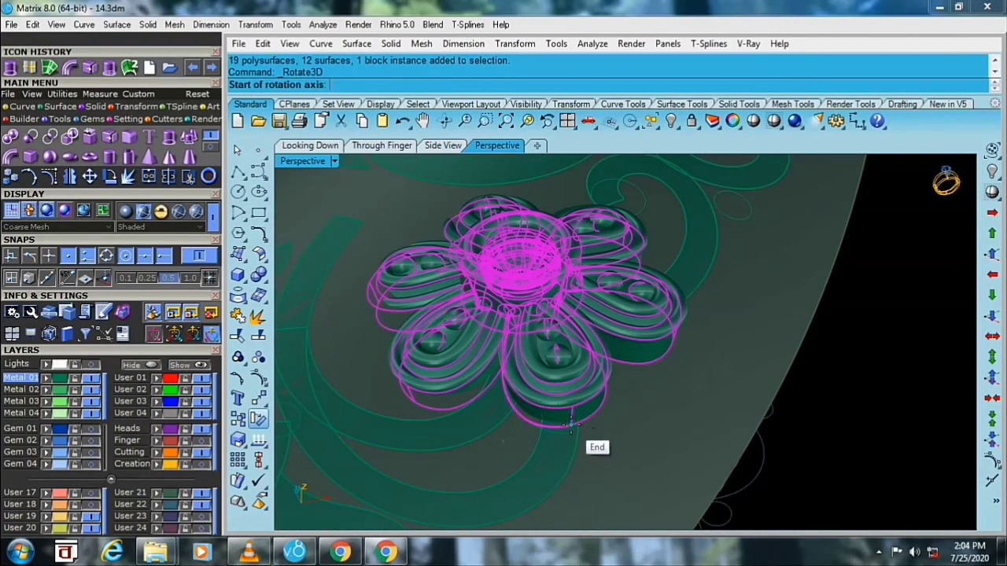
scroll(660, 383, up, 1)
scroll(669, 361, up, 1)
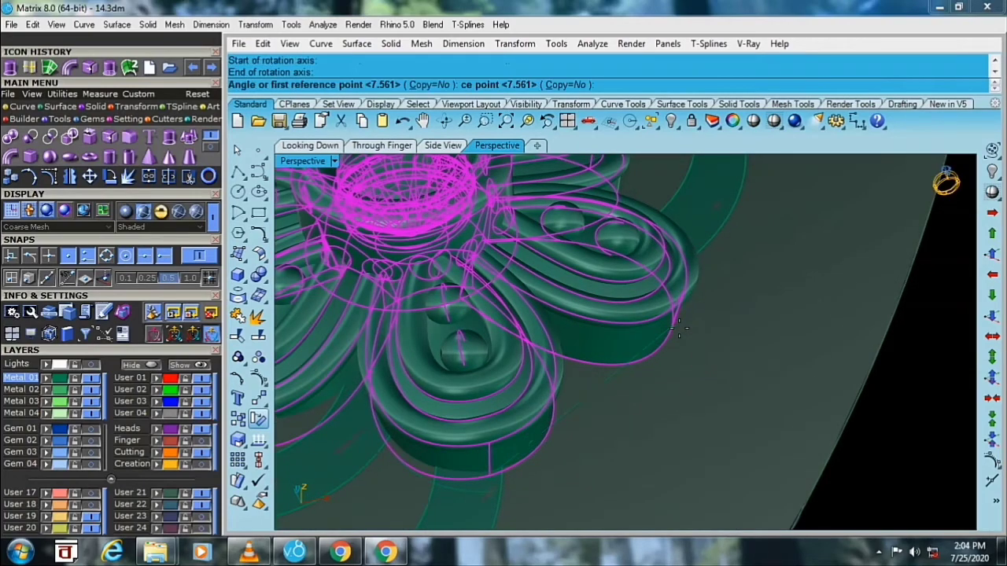
scroll(678, 329, down, 2)
scroll(598, 377, down, 2)
click(630, 391)
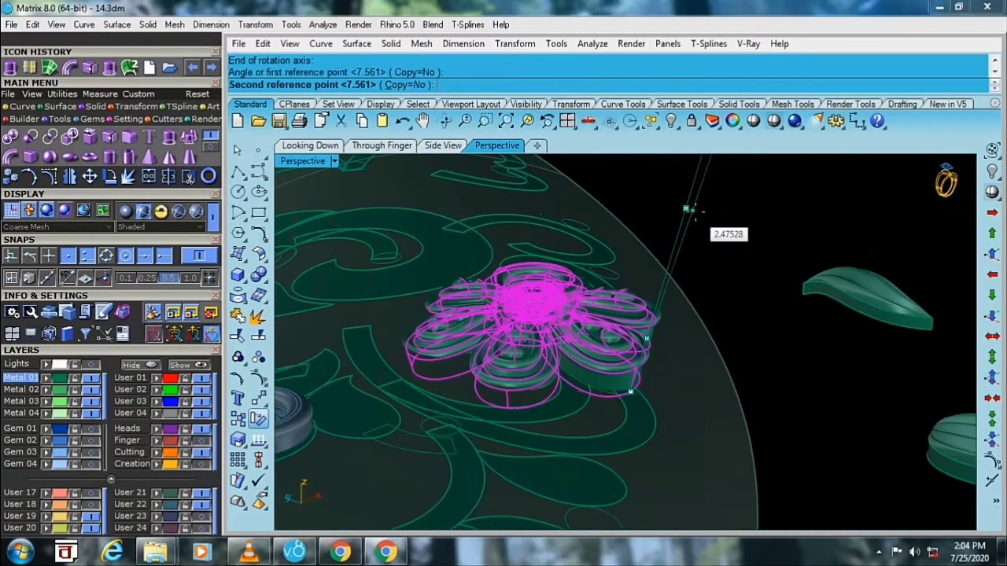
click(707, 216)
key(Escape)
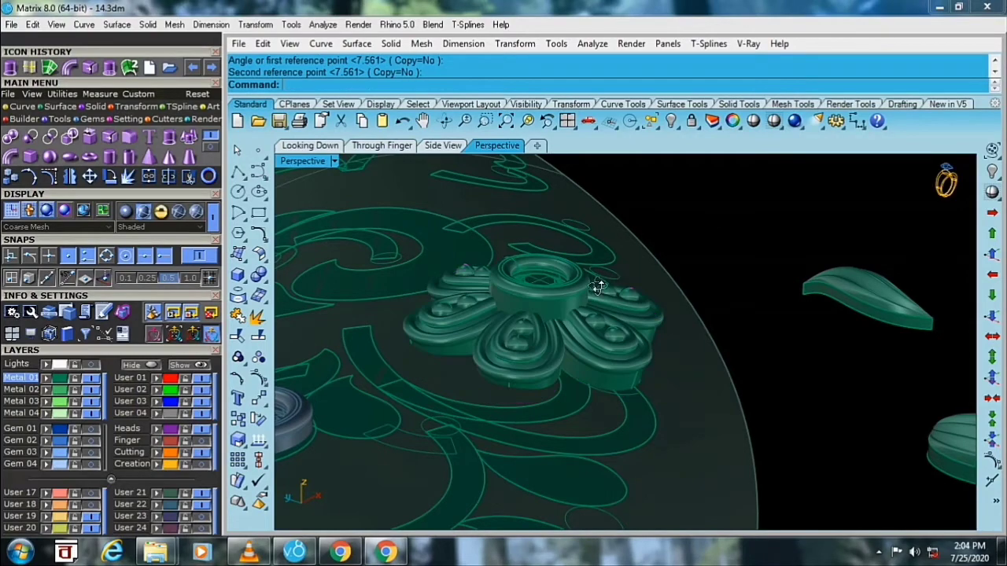
- Tilt the second flower with another Rotate3D so it sits flush on the band
right_drag(598, 287, 560, 399)
click(560, 400)
scroll(556, 405, up, 3)
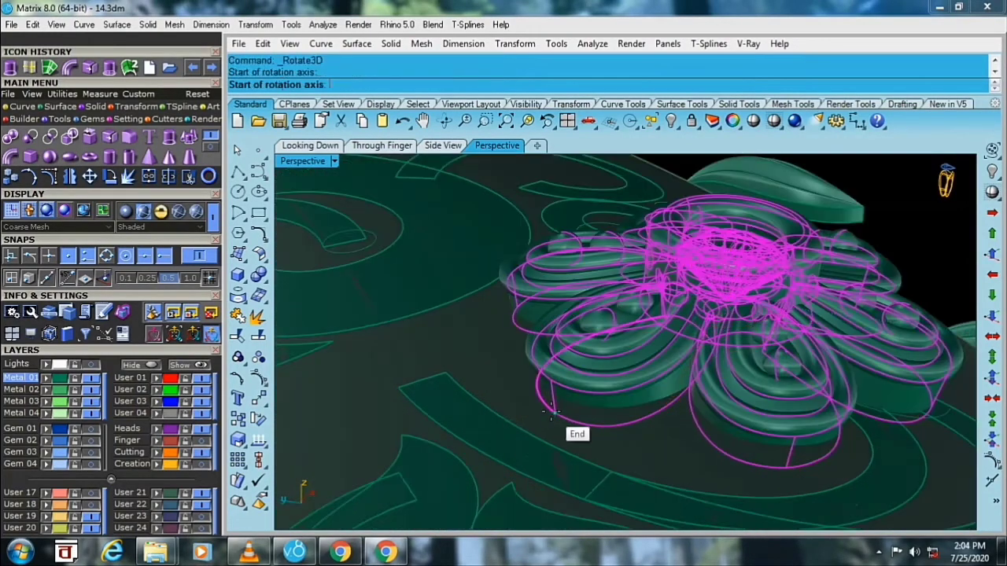
click(507, 312)
scroll(550, 314, down, 2)
mouse_move(551, 315)
right_down()
mouse_move(687, 214)
mouse_move(662, 238)
right_up()
click(708, 197)
click(723, 217)
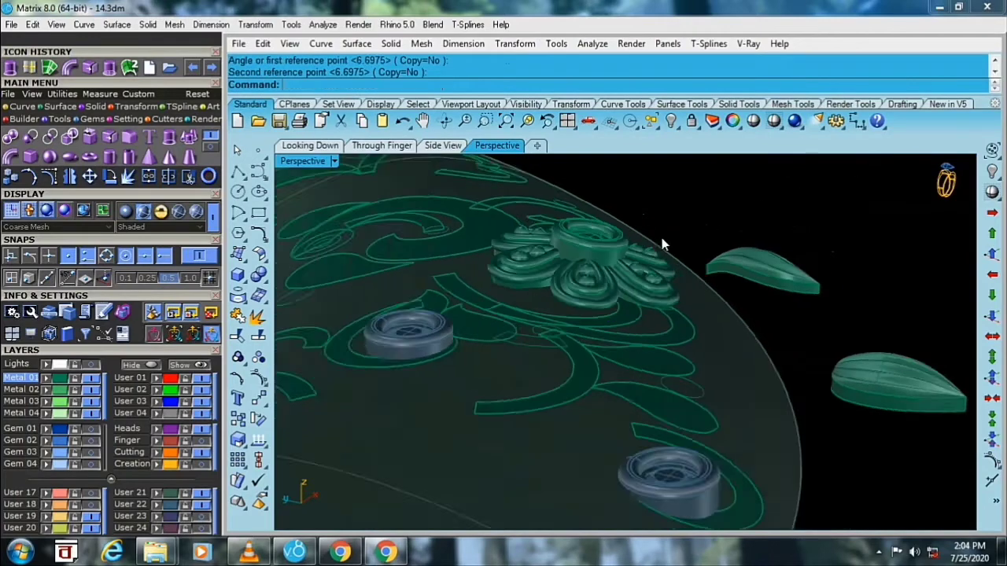
scroll(583, 312, up, 3)
scroll(583, 312, down, 3)
mouse_move(584, 313)
right_down()
mouse_move(590, 363)
mouse_move(731, 292)
mouse_move(730, 449)
right_up()
scroll(539, 349, up, 2)
scroll(652, 330, down, 2)
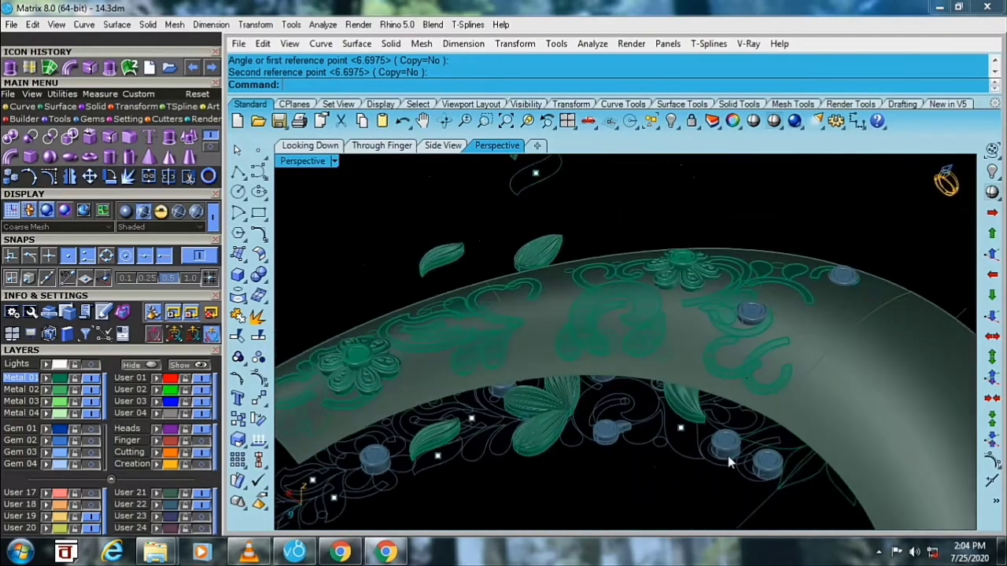
- Select two bezels and raise them up the gumball Z arrow onto the band
click(722, 445)
scroll(751, 458, up, 1)
scroll(751, 458, up, 1)
shift+click(778, 454)
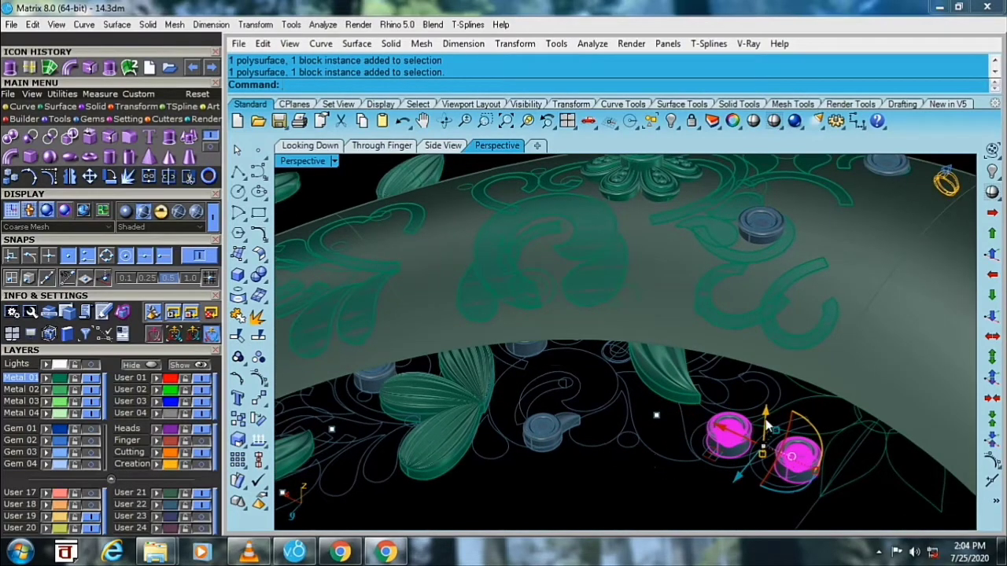
drag(766, 424, 748, 271)
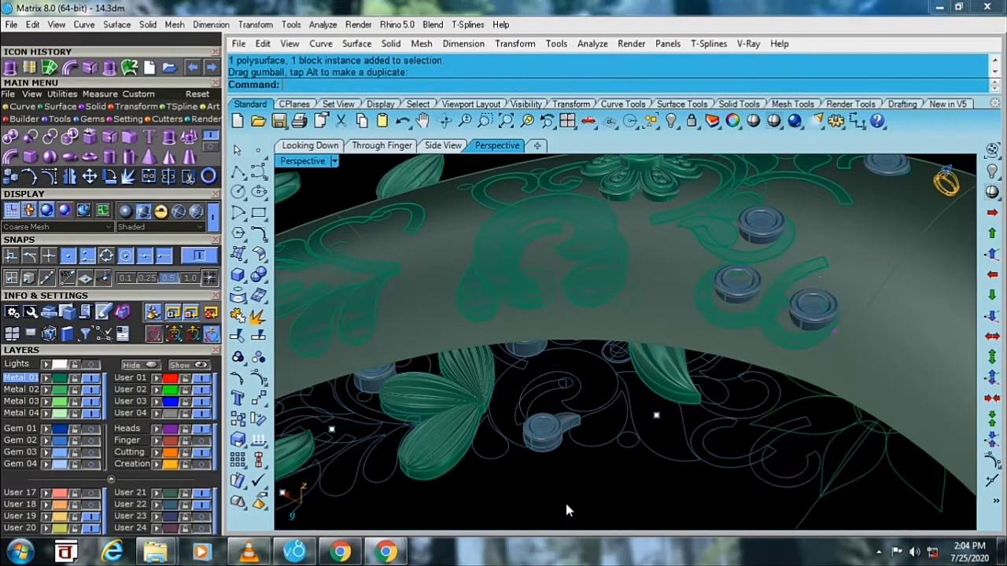
mouse_move(565, 505)
right_down()
mouse_move(504, 302)
mouse_move(525, 304)
right_up()
- Rotate one bezel on the band about -14 degrees with the gumball ring to follow the curve
click(523, 304)
mouse_move(490, 365)
right_down()
mouse_move(568, 301)
mouse_move(569, 330)
mouse_move(716, 321)
mouse_move(629, 309)
mouse_move(652, 296)
right_up()
scroll(717, 321, up, 3)
scroll(652, 296, down, 2)
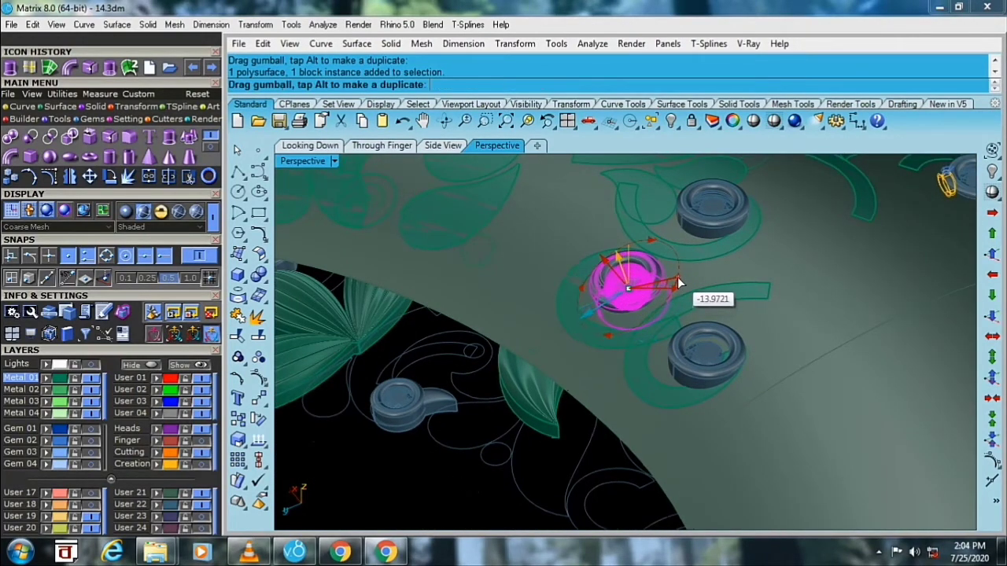
right_drag(674, 286, 572, 317)
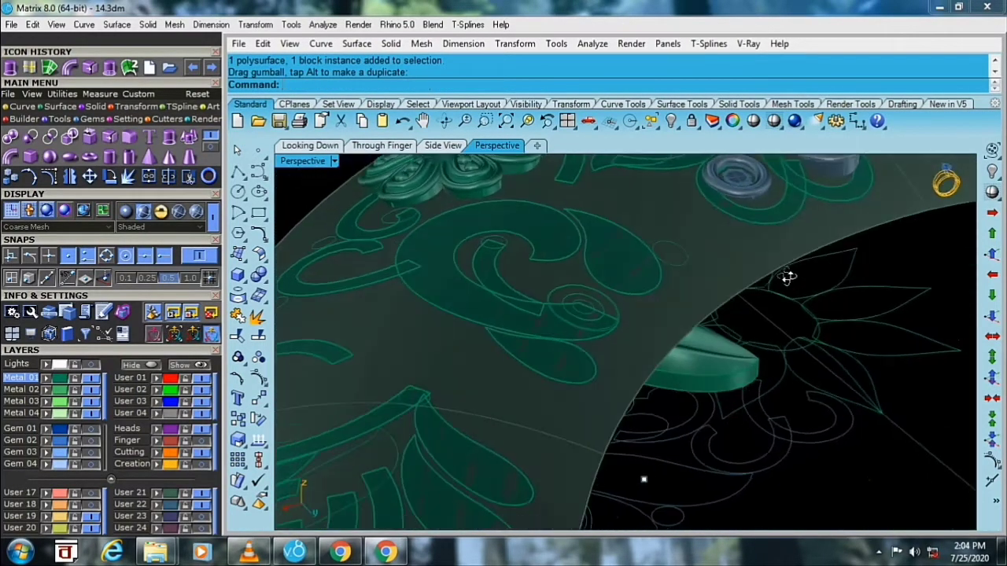
scroll(573, 317, up, 5)
click(749, 221)
mouse_move(675, 265)
right_down()
mouse_move(717, 372)
mouse_move(727, 210)
right_up()
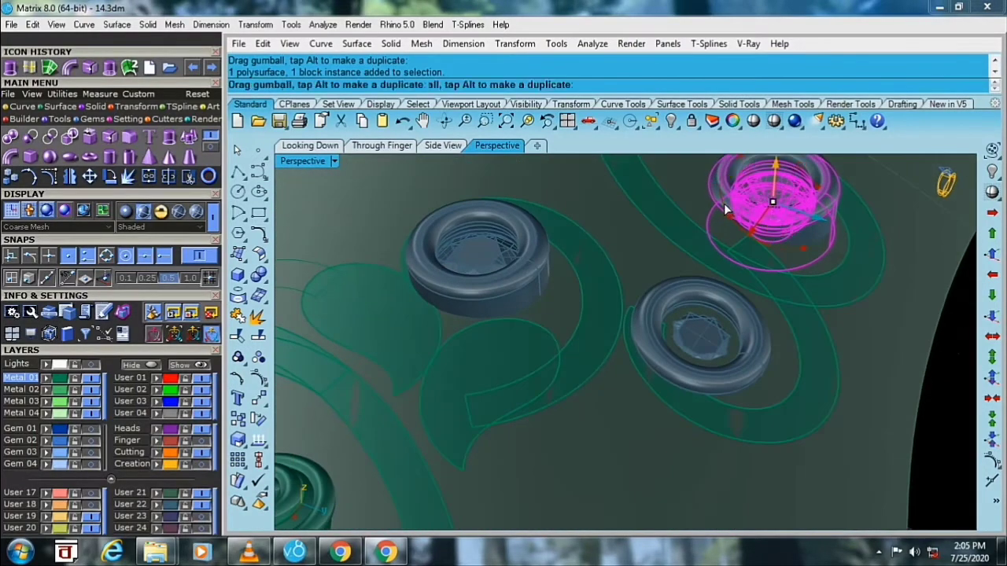
drag(725, 209, 709, 263)
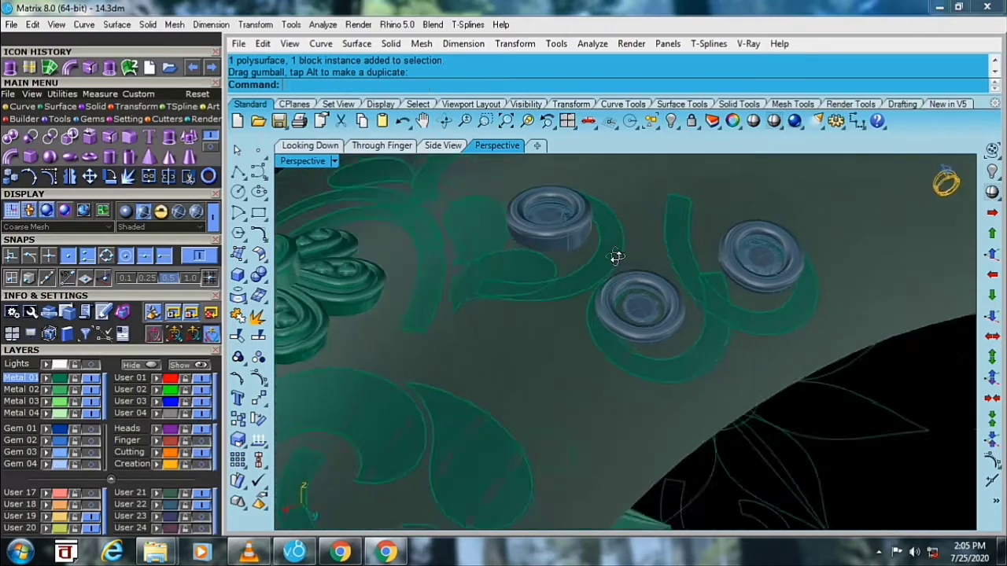
mouse_move(709, 262)
right_down()
mouse_move(588, 366)
mouse_move(722, 384)
mouse_move(460, 378)
mouse_move(573, 330)
mouse_move(629, 343)
mouse_move(637, 235)
mouse_move(692, 365)
mouse_move(678, 354)
right_up()
- Raise the selected leaf onto the band and adjust its height
scroll(692, 366, up, 3)
scroll(687, 354, up, 2)
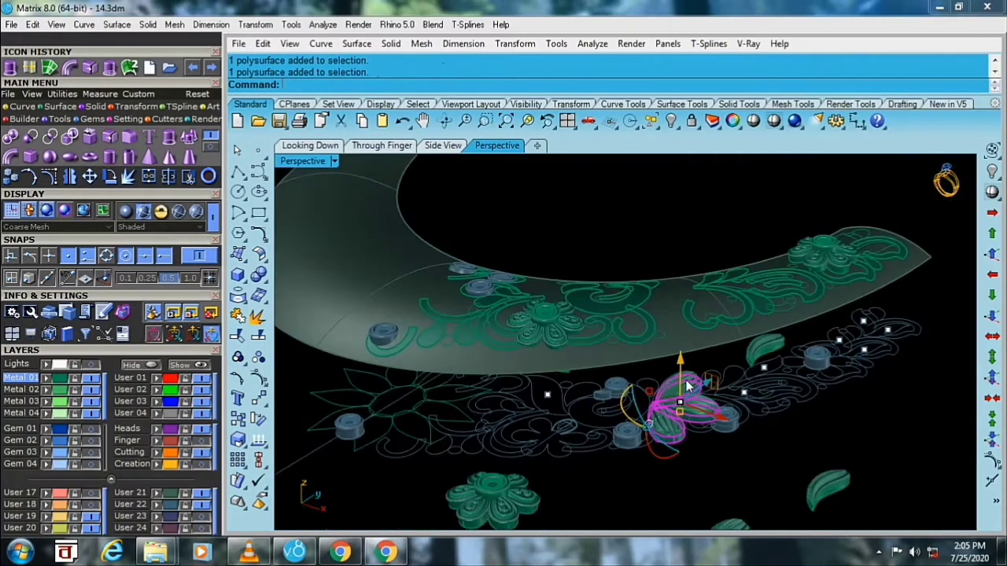
mouse_move(678, 354)
mouse_down()
mouse_move(677, 271)
mouse_move(661, 275)
mouse_up()
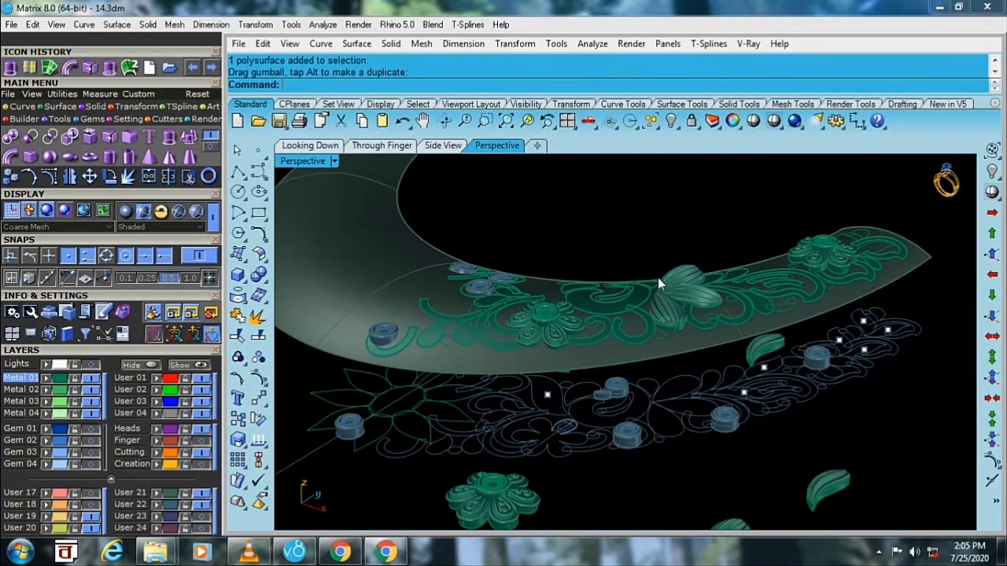
right_drag(657, 277, 598, 364)
scroll(799, 375, up, 3)
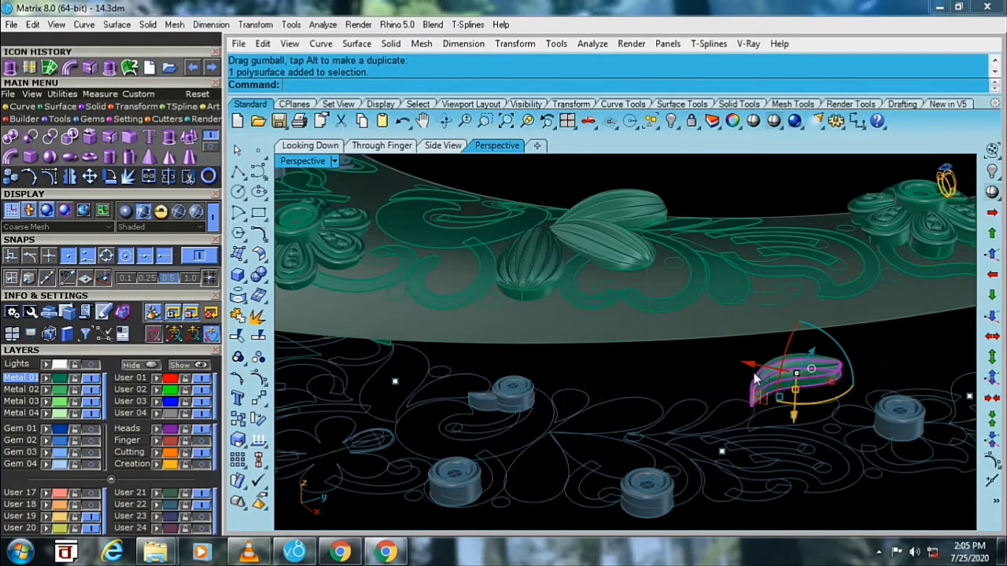
mouse_move(811, 428)
mouse_down()
mouse_move(806, 304)
mouse_move(786, 261)
mouse_up()
mouse_move(706, 193)
right_down()
mouse_move(624, 285)
mouse_move(781, 332)
mouse_move(539, 353)
mouse_move(640, 299)
mouse_move(637, 252)
mouse_move(775, 275)
right_up()
scroll(638, 251, up, 4)
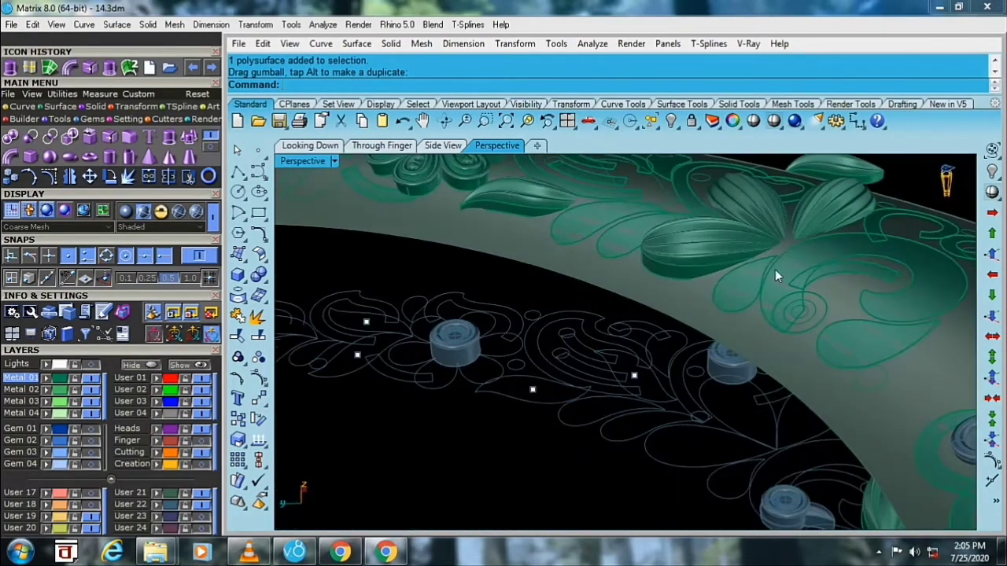
mouse_move(643, 264)
right_down()
mouse_move(543, 351)
mouse_move(670, 366)
mouse_move(749, 195)
right_up()
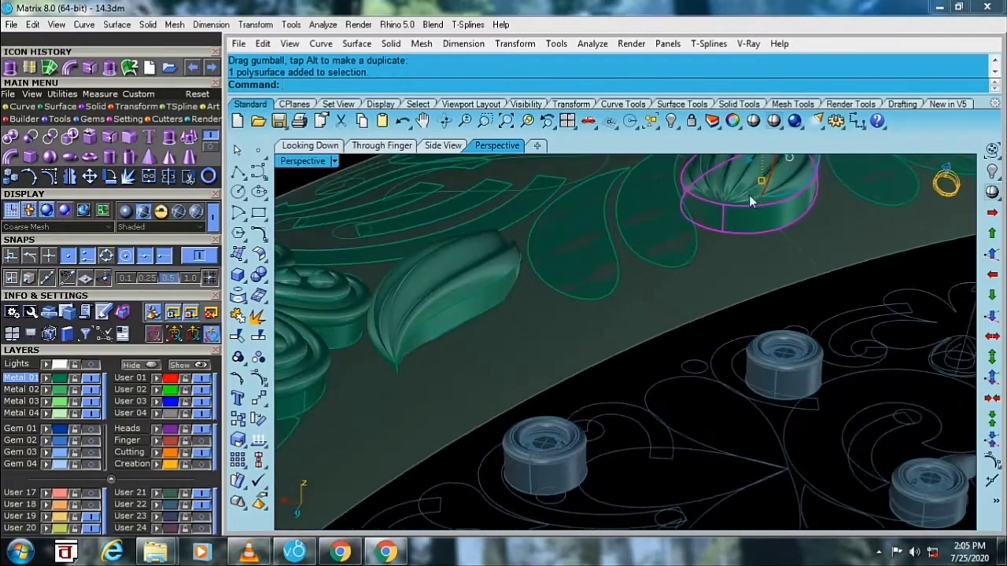
mouse_move(550, 330)
right_down()
mouse_move(685, 254)
mouse_move(660, 303)
mouse_move(786, 303)
mouse_move(796, 293)
right_up()
- Tilt the first leaf with Rotate3D about an axis running along its edge to the tip
click(665, 297)
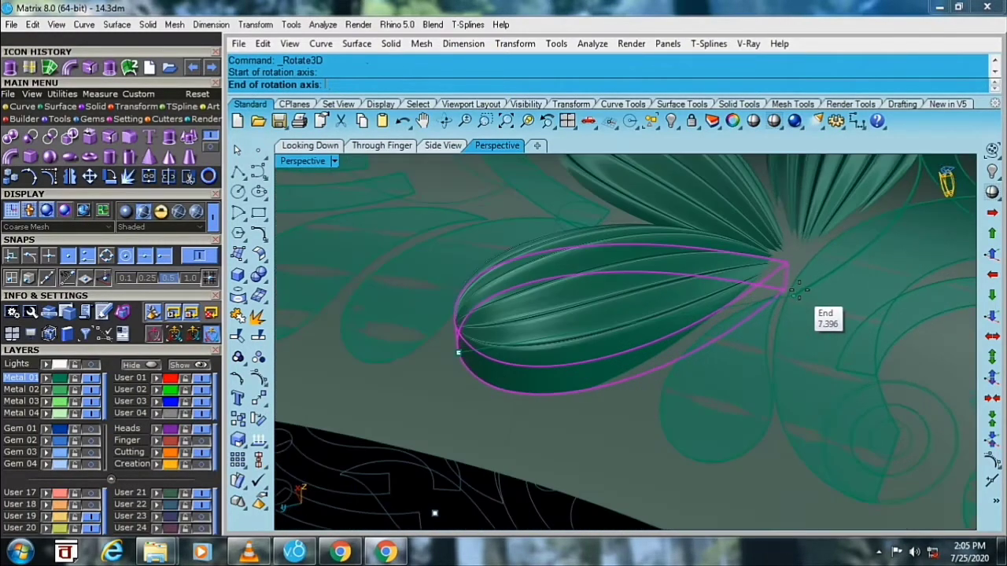
click(784, 289)
scroll(550, 341, down, 5)
right_drag(550, 341, 642, 259)
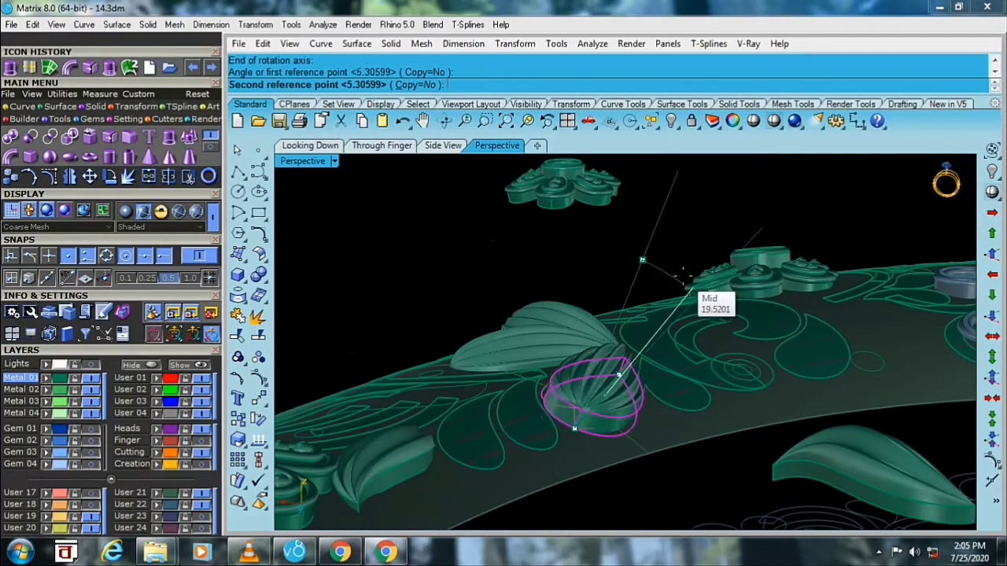
click(678, 260)
mouse_move(663, 262)
right_down()
mouse_move(437, 420)
mouse_move(371, 387)
mouse_move(437, 365)
mouse_move(309, 413)
right_up()
- Tilt the next leaf with Rotate3D, picking two reference points to set its angle
click(260, 421)
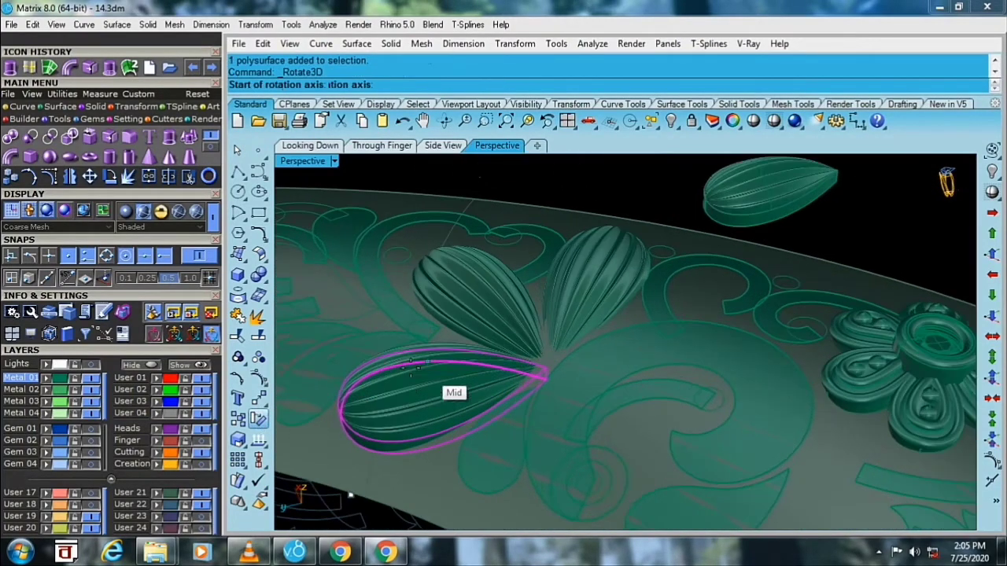
scroll(374, 363, up, 2)
scroll(440, 444, up, 3)
scroll(454, 451, up, 2)
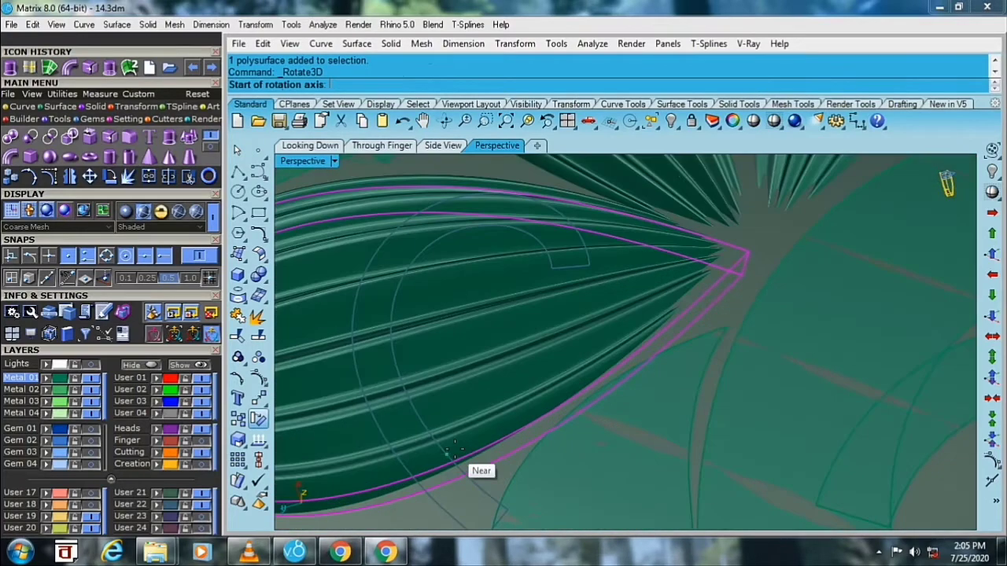
mouse_move(454, 292)
right_down()
mouse_move(483, 359)
mouse_move(385, 279)
right_up()
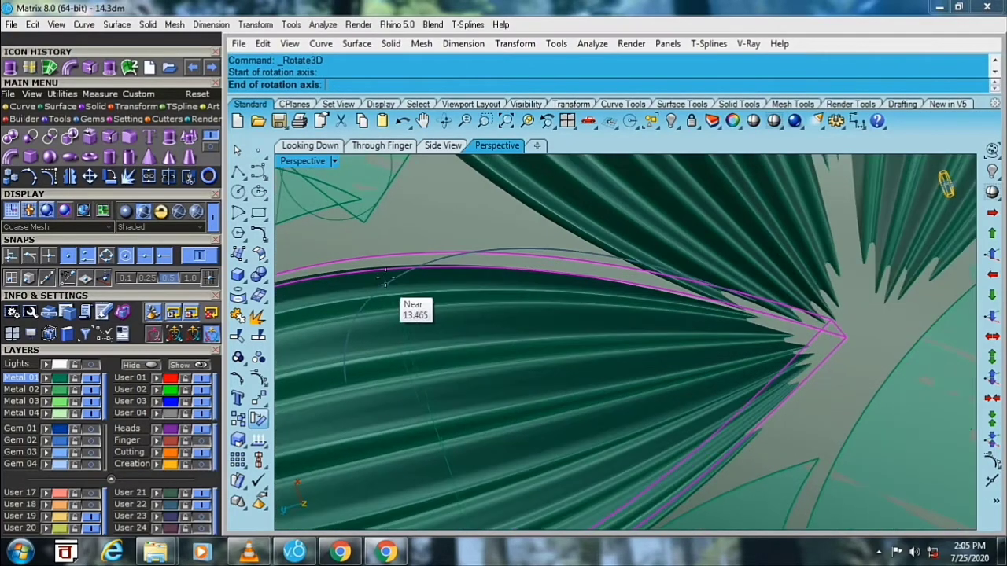
scroll(468, 303, down, 3)
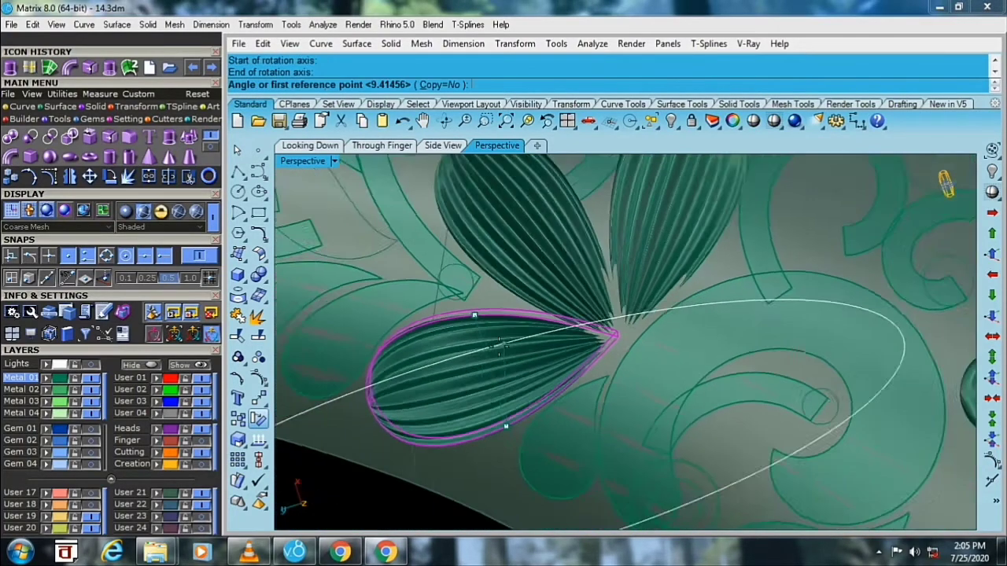
scroll(468, 302, down, 2)
right_drag(468, 303, 418, 346)
scroll(418, 346, up, 3)
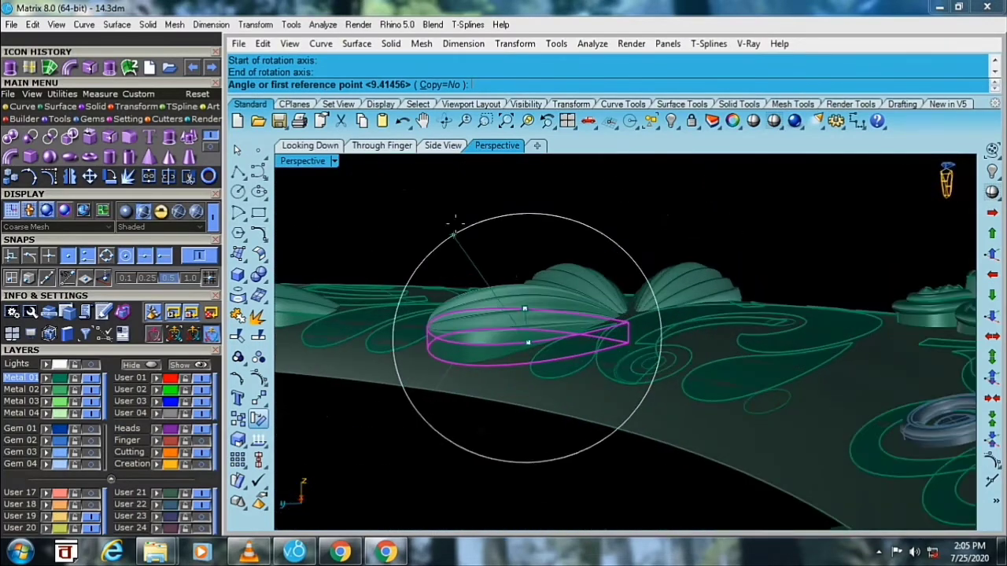
click(450, 219)
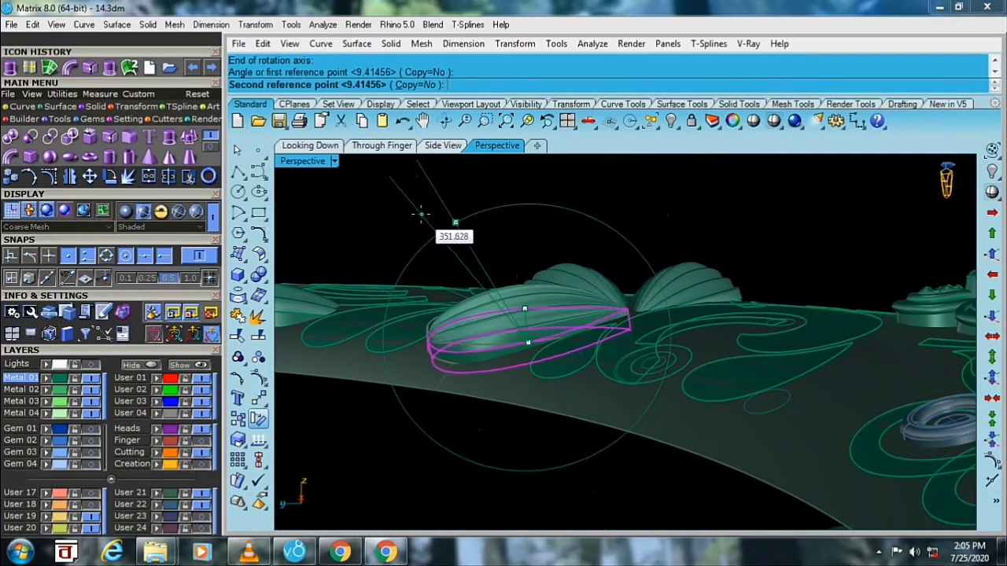
click(421, 213)
mouse_move(417, 214)
right_down()
mouse_move(459, 285)
mouse_move(555, 388)
right_up()
- Tilt another leaf about an axis along its edge so it lies on the band
scroll(517, 399, up, 2)
right_drag(497, 366, 447, 399)
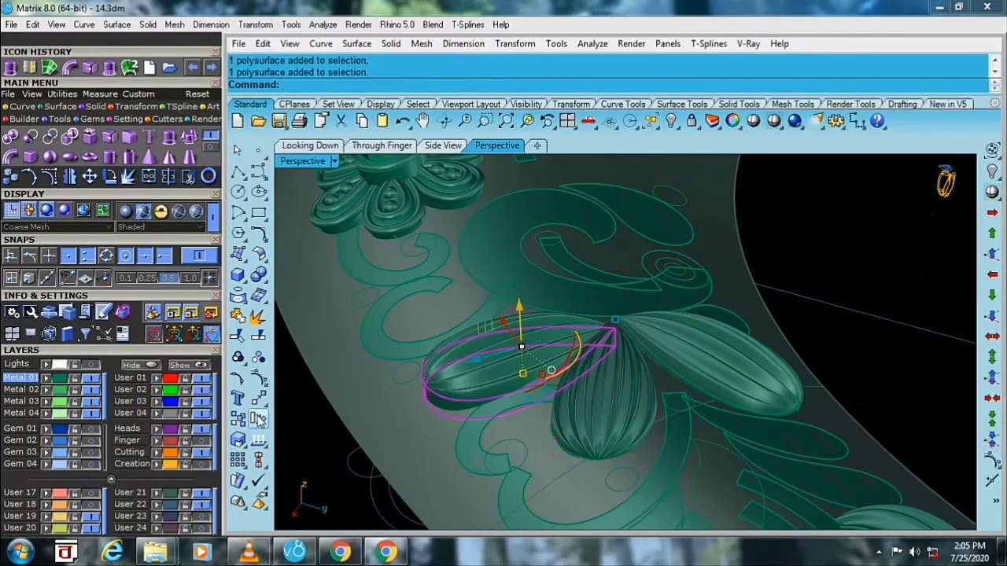
scroll(512, 366, up, 3)
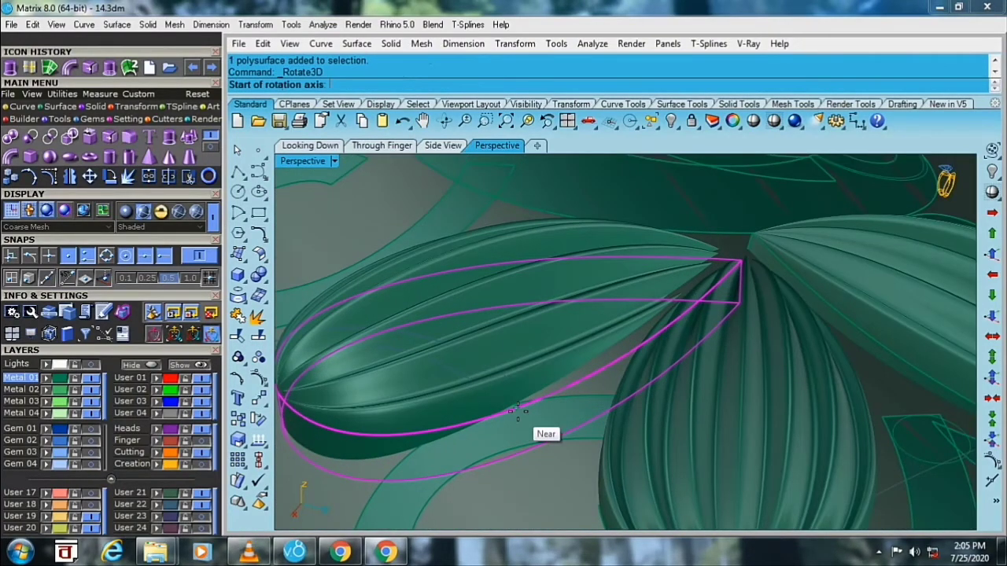
click(517, 410)
scroll(524, 404, up, 2)
scroll(479, 353, up, 2)
scroll(476, 335, up, 2)
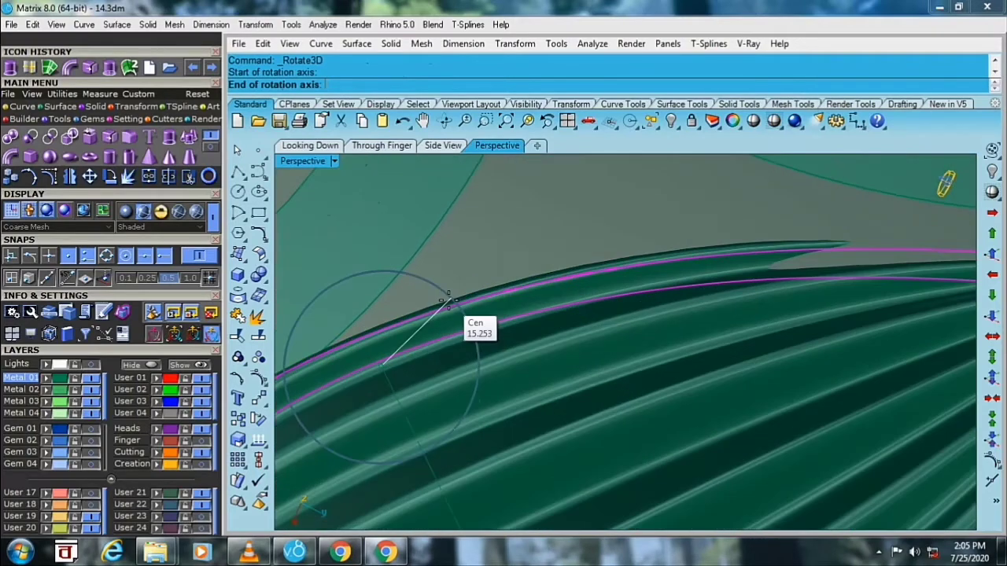
scroll(456, 302, up, 2)
scroll(462, 304, down, 2)
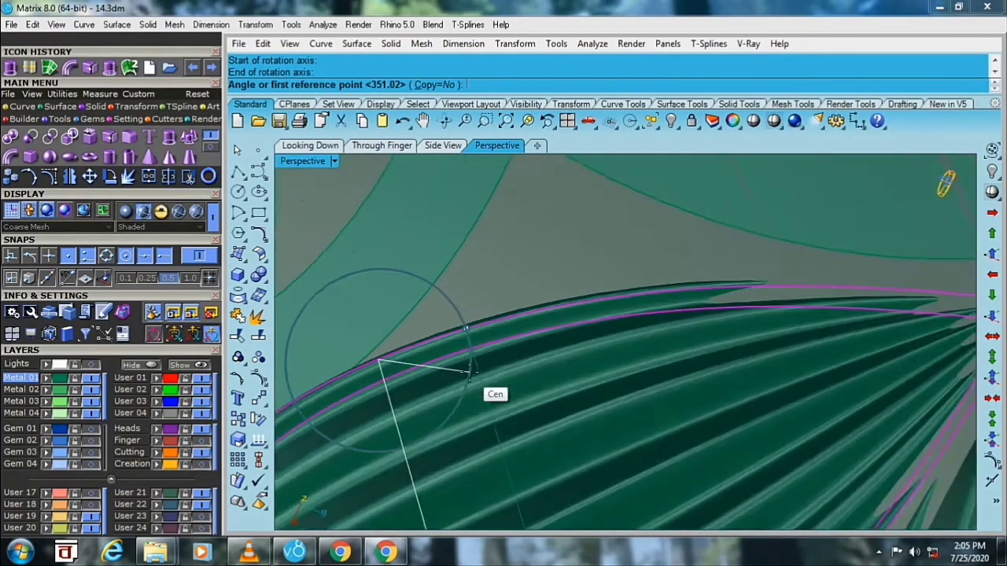
scroll(465, 326, down, 2)
scroll(468, 259, down, 2)
scroll(509, 352, down, 2)
right_drag(510, 350, 490, 292)
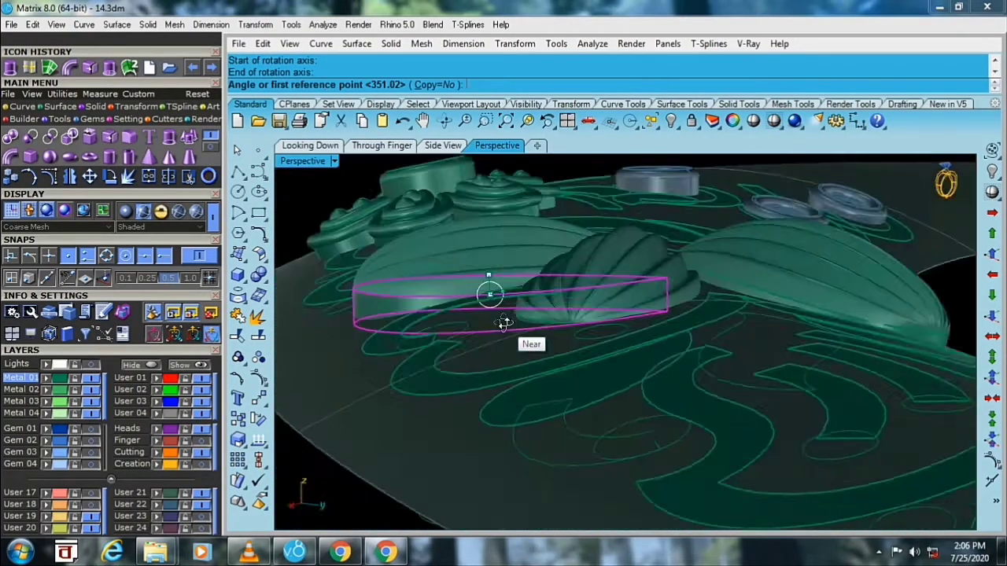
click(494, 290)
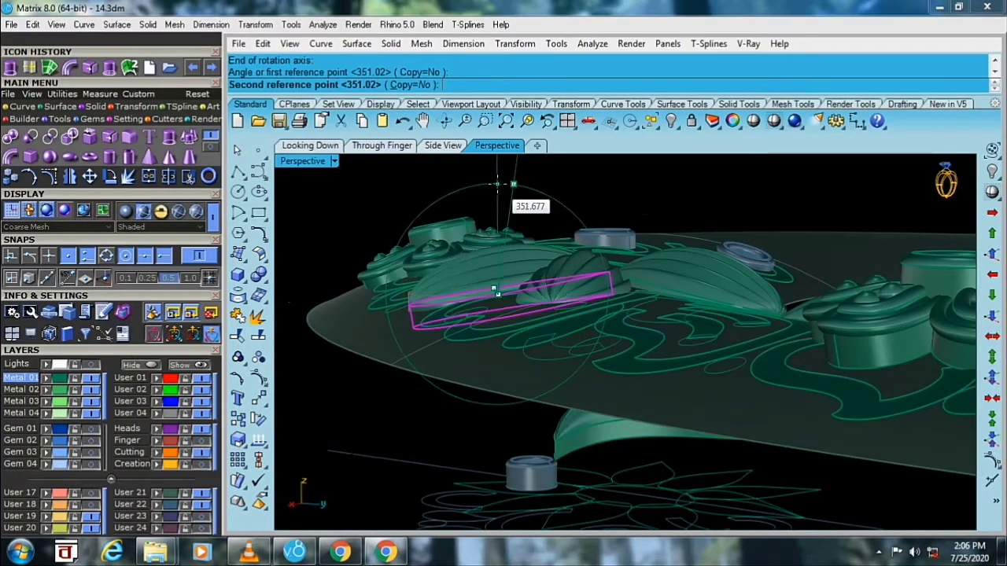
click(497, 186)
mouse_move(499, 193)
right_down()
mouse_move(582, 323)
mouse_move(674, 331)
mouse_move(663, 378)
mouse_move(618, 292)
mouse_move(609, 236)
mouse_move(634, 234)
mouse_move(559, 319)
mouse_move(548, 299)
mouse_move(565, 313)
mouse_move(555, 236)
mouse_move(550, 353)
right_up()
- Raise the flower below the band 5.594 units upward
click(558, 358)
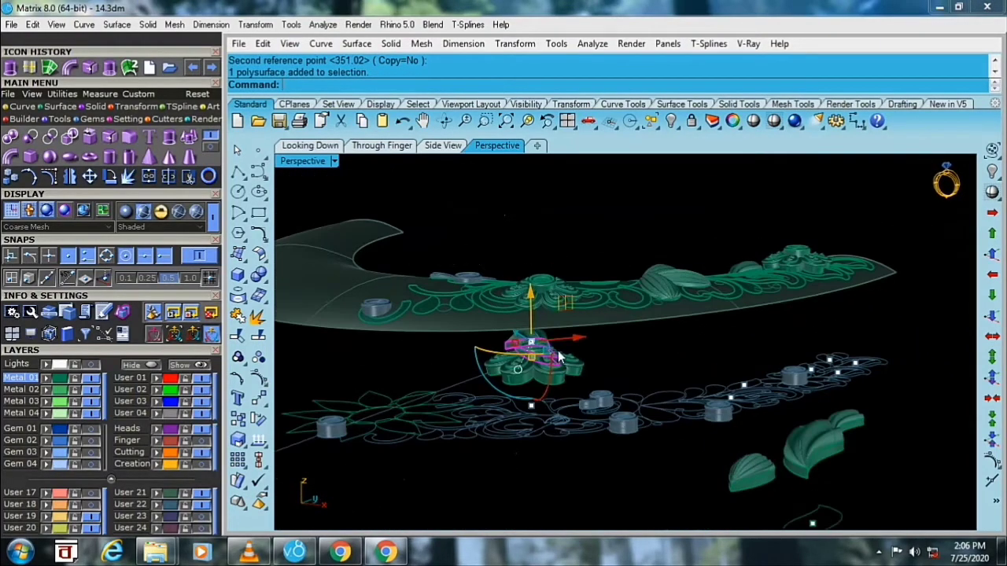
drag(531, 303, 527, 241)
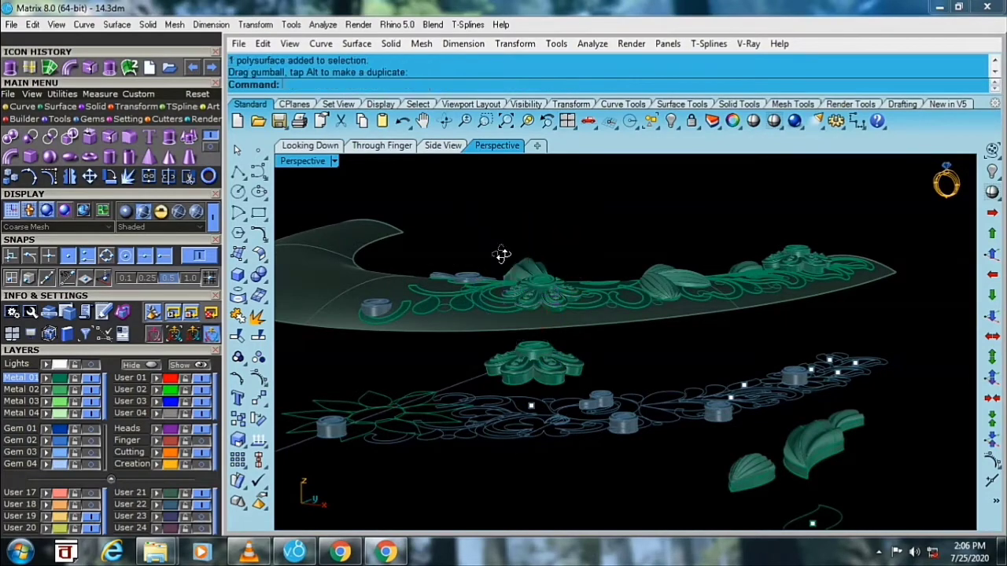
scroll(502, 254, up, 3)
scroll(655, 287, up, 2)
- Slide the leaf -12.6392 along X and lower it onto the band surface
click(549, 313)
scroll(543, 310, up, 2)
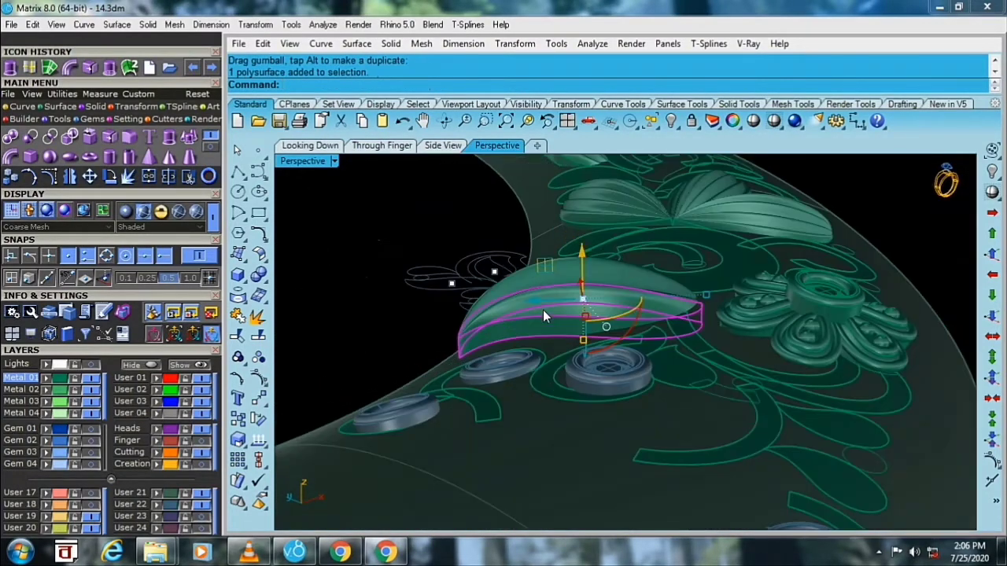
right_drag(544, 311, 585, 385)
drag(587, 382, 593, 378)
mouse_move(582, 337)
right_down()
mouse_move(486, 419)
mouse_move(419, 213)
right_up()
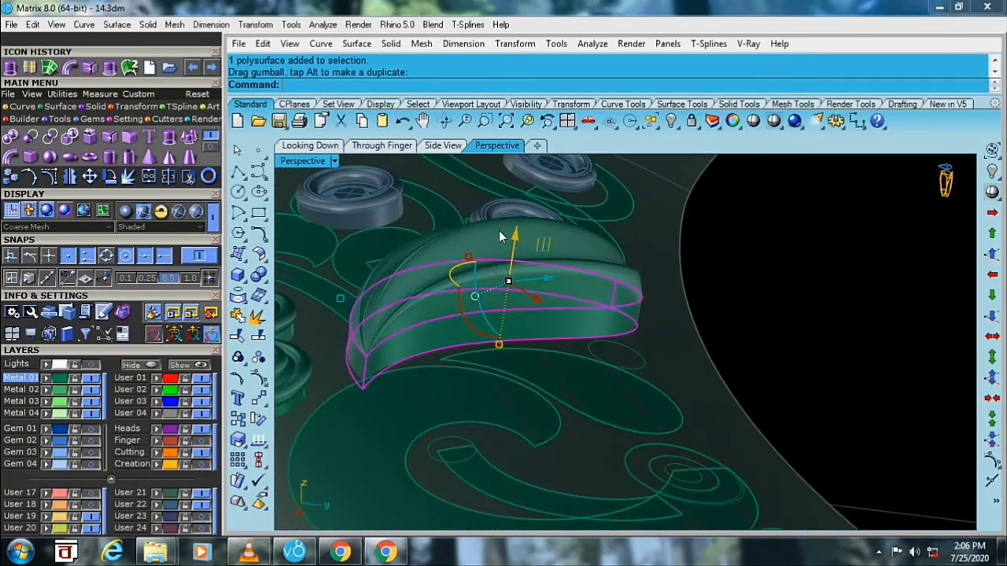
drag(515, 234, 573, 268)
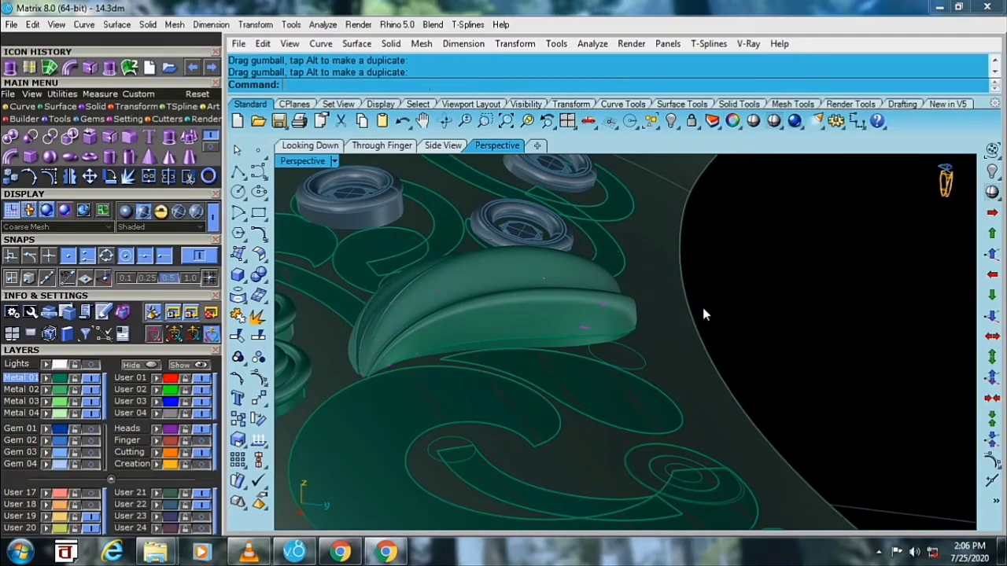
mouse_move(702, 314)
right_down()
mouse_move(655, 354)
mouse_move(635, 332)
mouse_move(667, 375)
right_up()
mouse_move(610, 385)
right_down()
mouse_move(676, 397)
mouse_move(663, 270)
mouse_move(662, 283)
mouse_move(527, 314)
right_up()
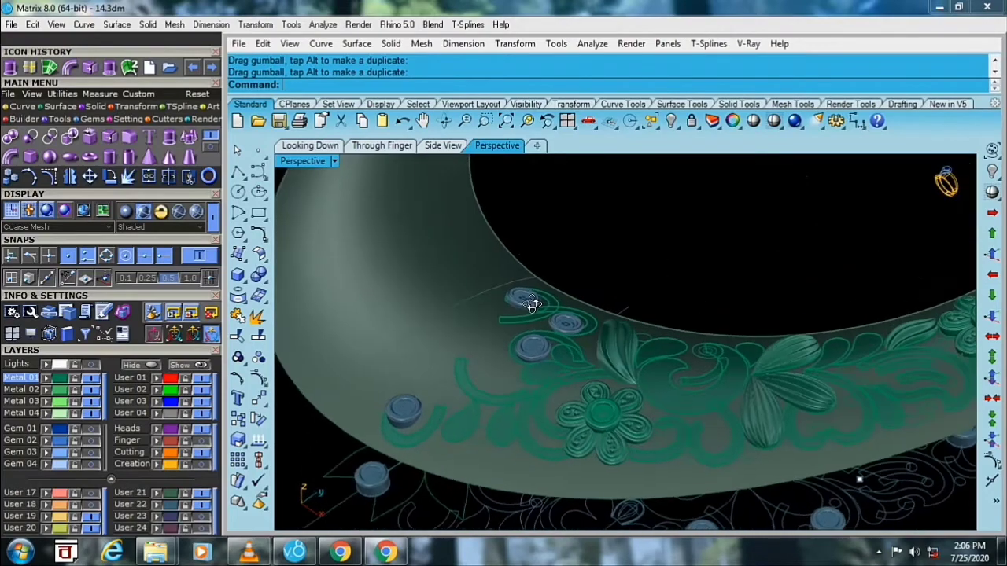
- Select the spiral scroll surface and the scroll surface beside the gem settings
scroll(519, 323, up, 3)
key(Return)
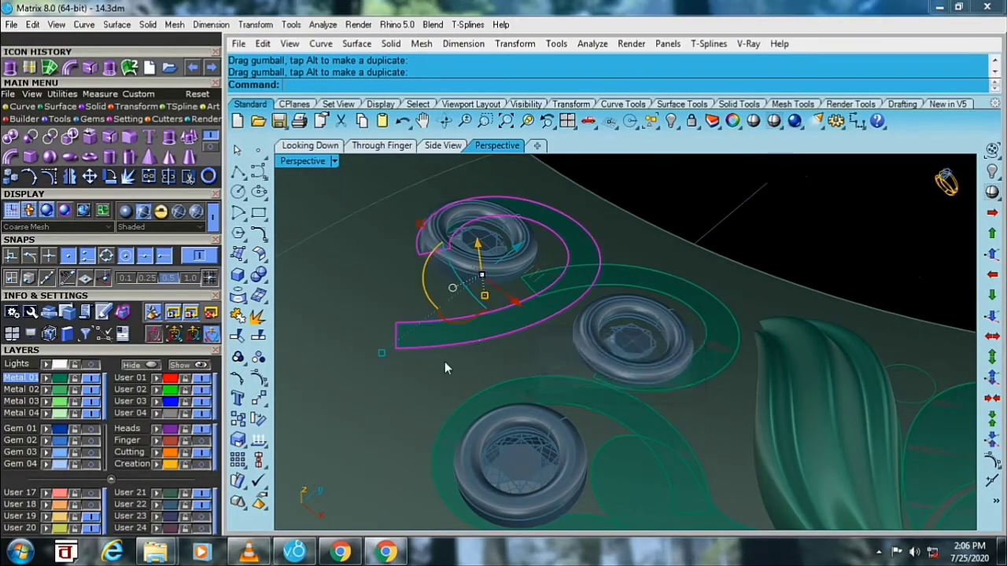
mouse_move(444, 361)
right_down()
mouse_move(574, 350)
mouse_move(339, 296)
right_up()
right_drag(377, 265, 529, 346)
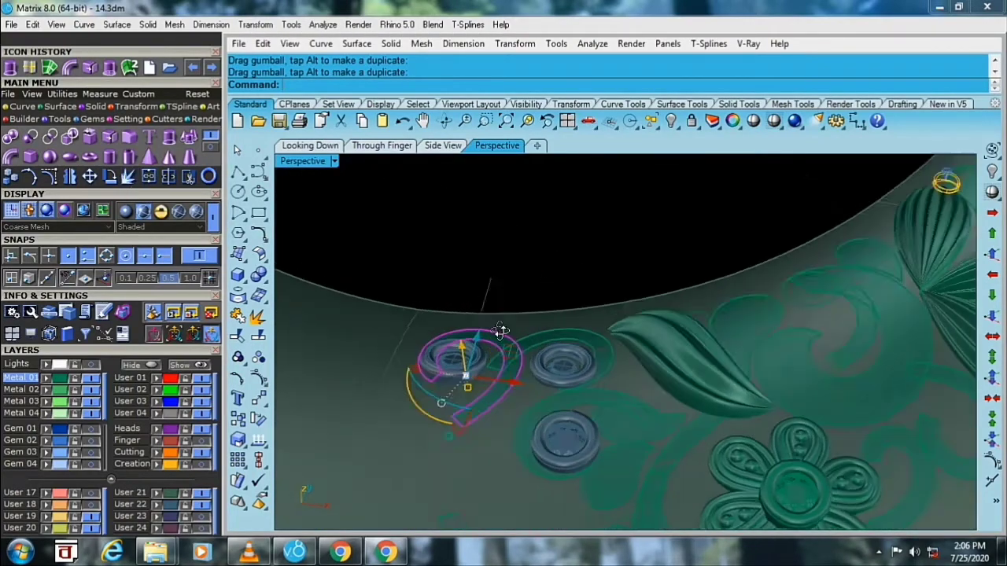
click(537, 356)
key(Down)
key(Return)
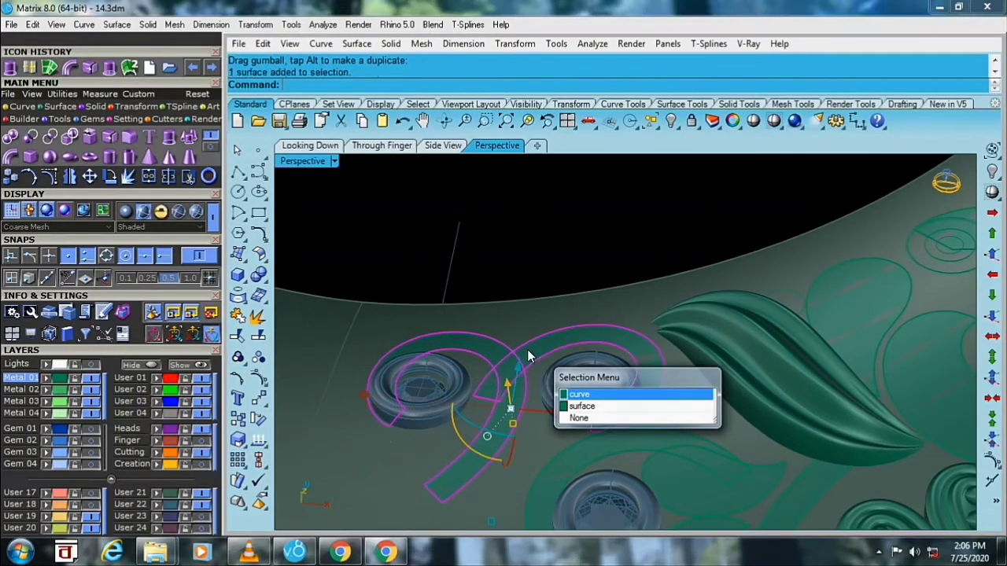
- Add the C-shaped, arc-shaped and teardrop scroll surfaces to the selection
right_drag(522, 267, 566, 374)
click(528, 370)
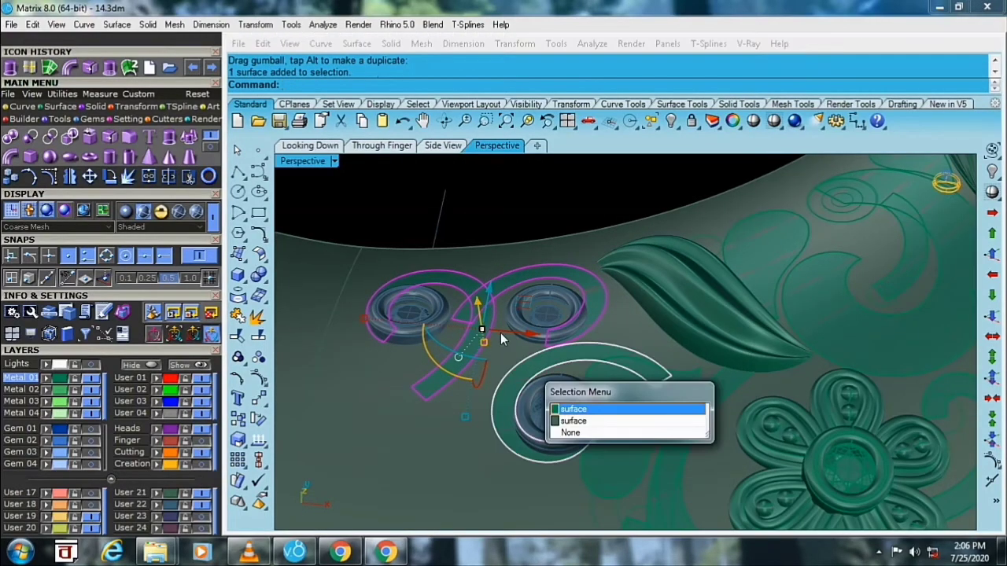
mouse_move(500, 333)
right_down()
mouse_move(485, 310)
mouse_move(532, 440)
right_up()
click(528, 444)
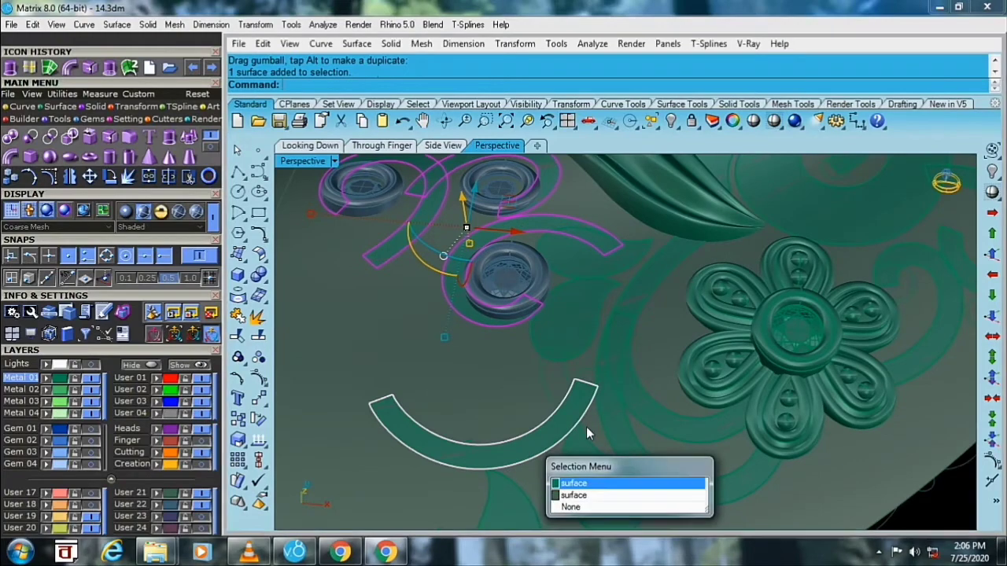
scroll(598, 426, up, 3)
click(627, 431)
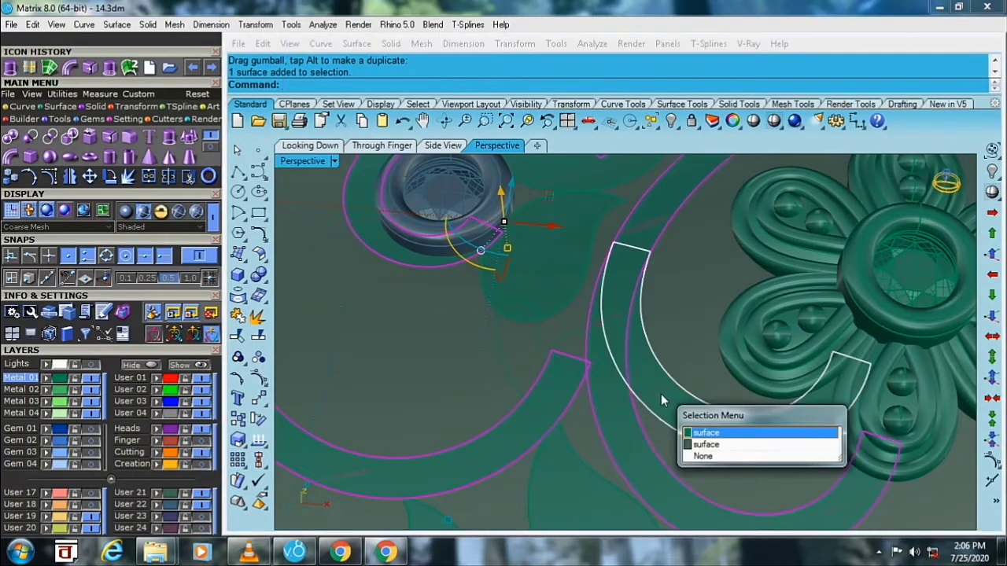
scroll(660, 398, down, 3)
scroll(512, 355, up, 3)
right_drag(512, 355, 527, 312)
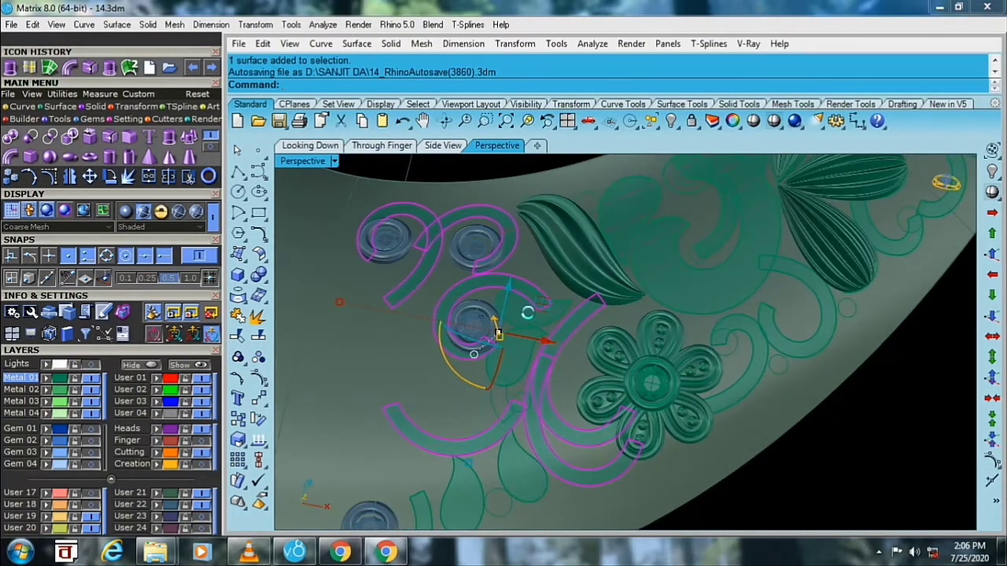
scroll(523, 312, up, 2)
scroll(523, 312, up, 2)
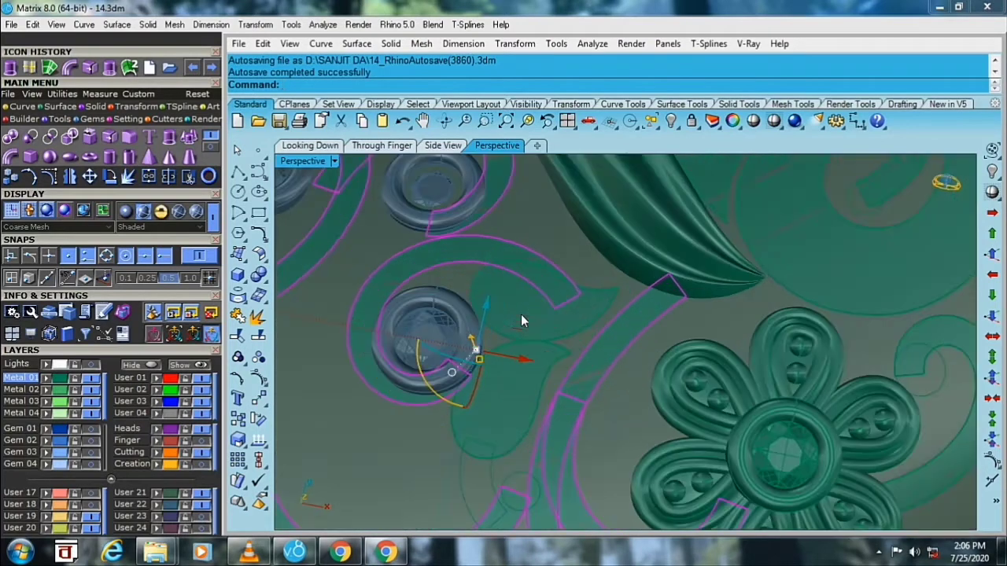
click(517, 370)
key(Escape)
- Add the outer, inner and lower arc surfaces to the selection
click(512, 402)
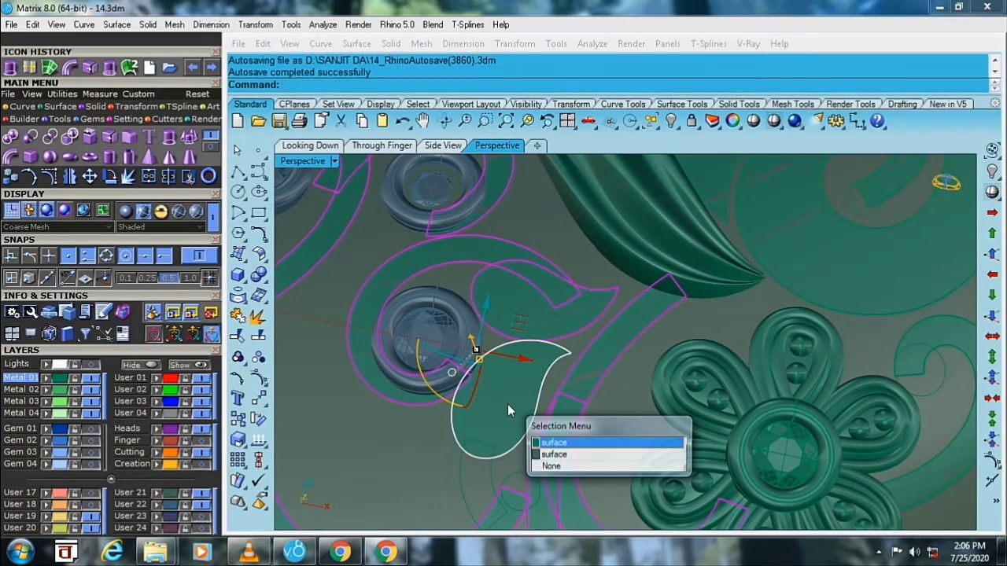
scroll(712, 319, up, 3)
click(714, 337)
click(755, 375)
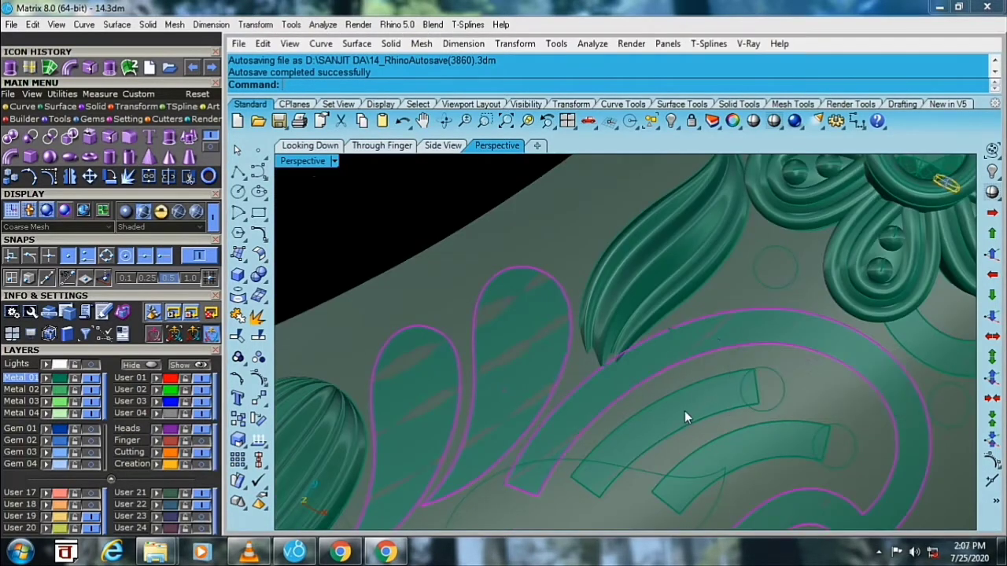
click(684, 410)
click(745, 458)
click(746, 459)
mouse_move(742, 461)
right_down()
mouse_move(447, 279)
mouse_move(483, 265)
mouse_move(686, 312)
right_up()
- Add the scrolls near the flower and band edge, then show the Surface tools
click(661, 303)
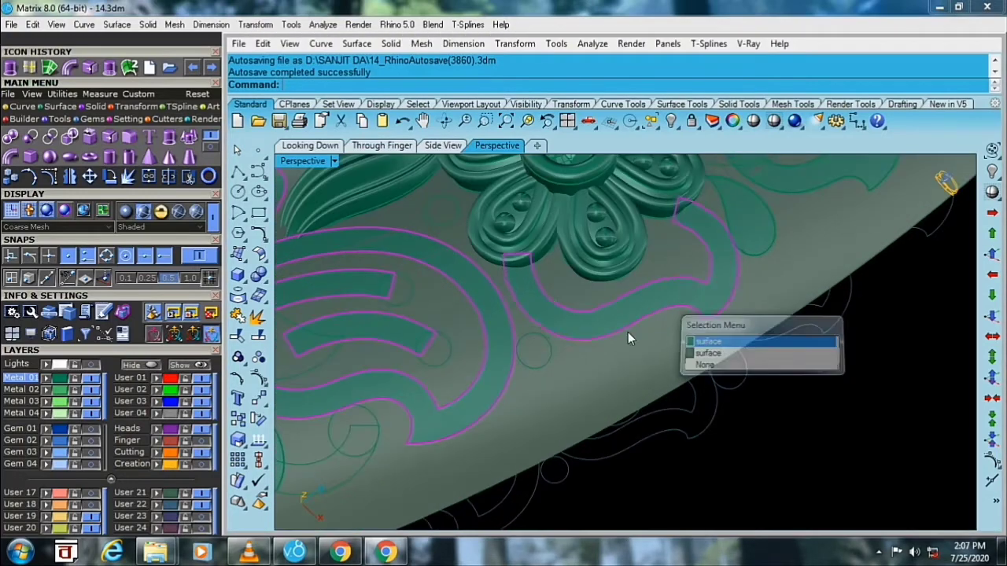
mouse_move(627, 332)
right_down()
mouse_move(678, 174)
mouse_move(692, 358)
right_up()
click(692, 358)
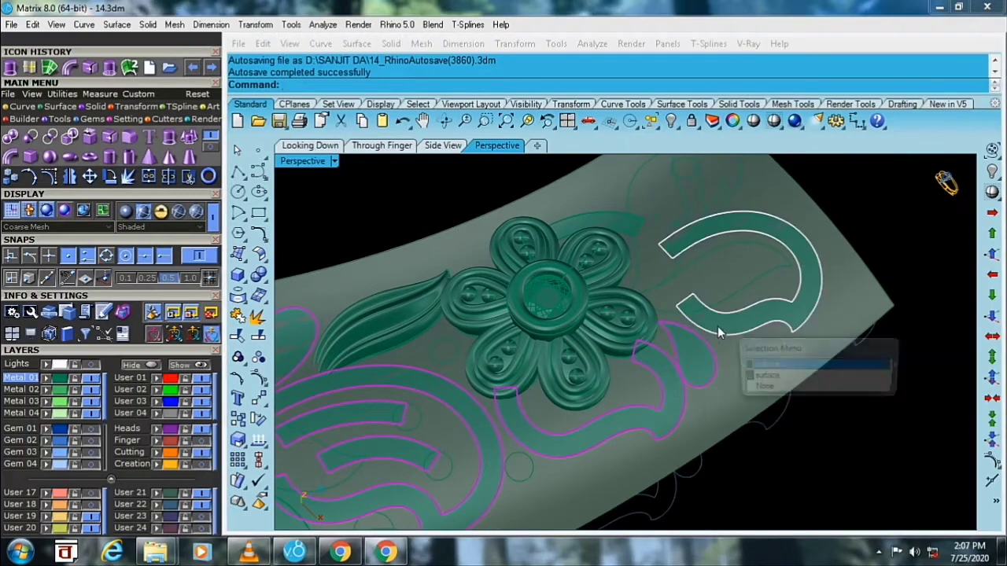
mouse_move(718, 323)
right_down()
mouse_move(584, 249)
mouse_move(588, 261)
mouse_move(634, 267)
mouse_move(649, 252)
mouse_move(710, 277)
mouse_move(519, 299)
mouse_move(596, 316)
mouse_move(540, 304)
right_up()
click(587, 261)
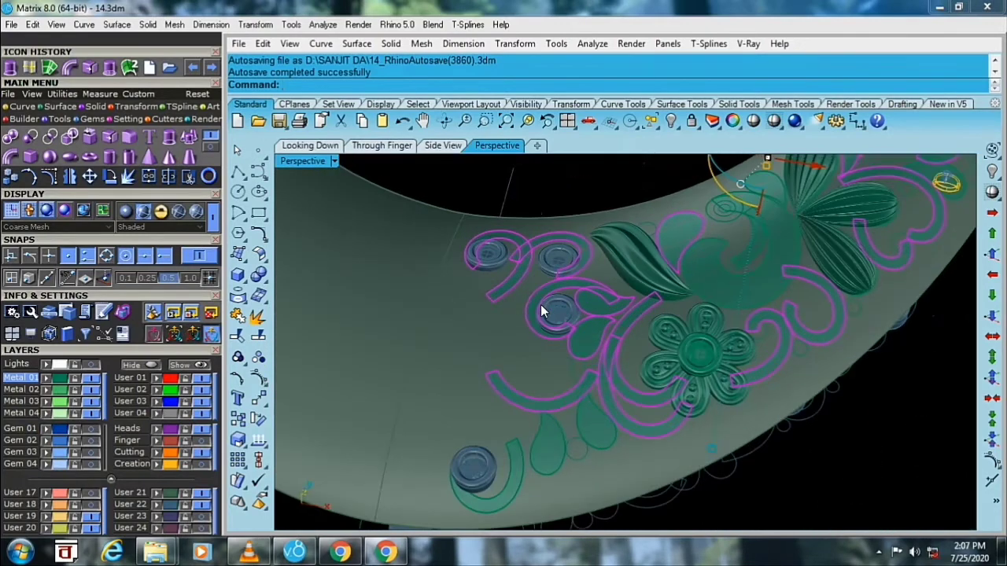
scroll(540, 304, up, 3)
click(66, 108)
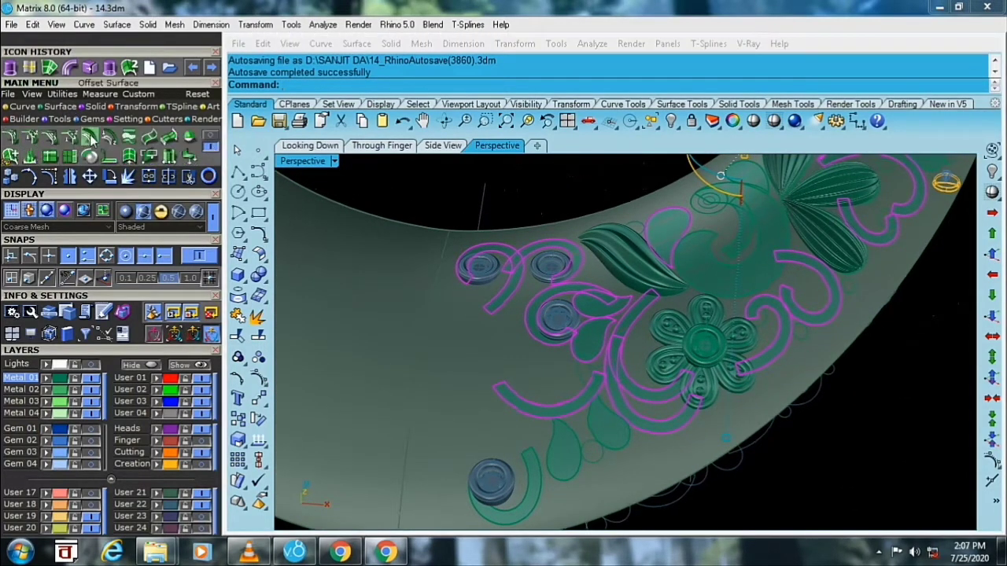
- Offset the selected scroll surfaces 0.8 downward using FlipAll
click(90, 138)
right_drag(475, 321, 551, 314)
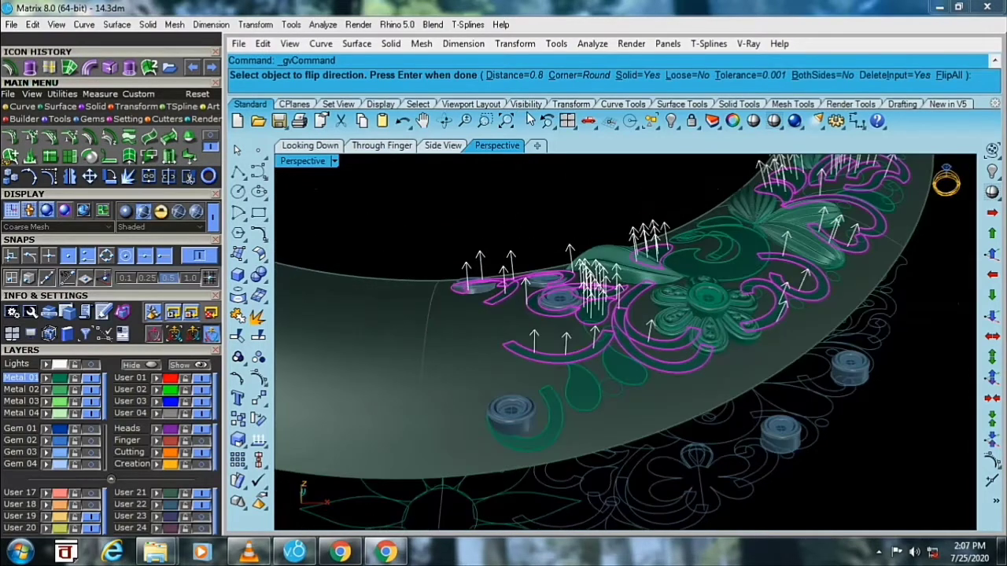
click(943, 77)
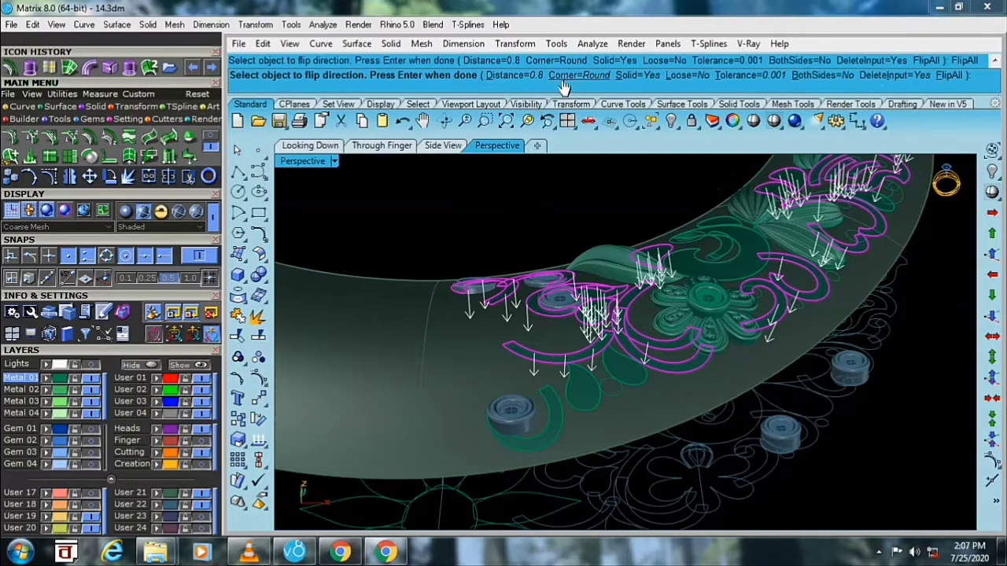
right_drag(502, 228, 527, 228)
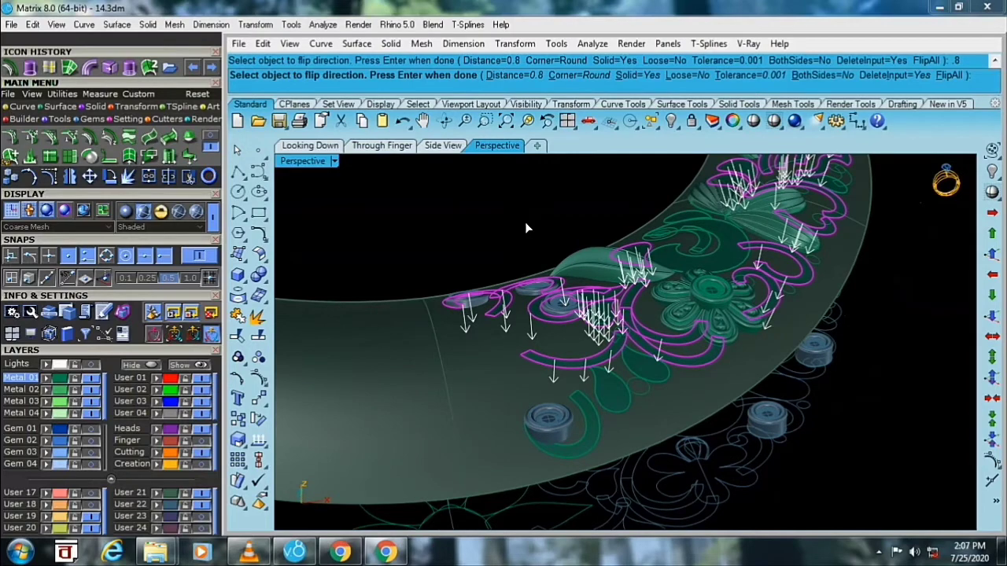
key(Return)
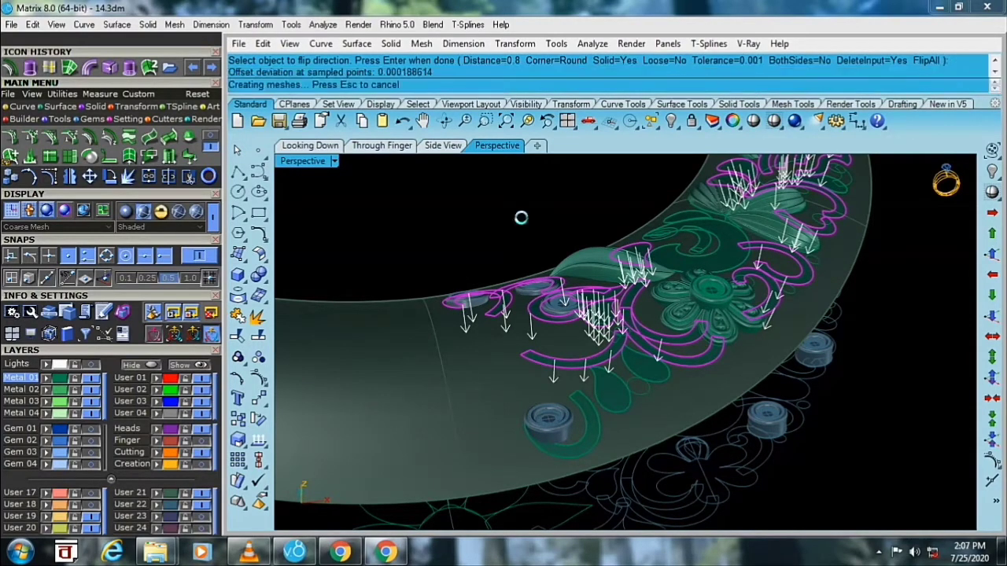
mouse_move(520, 217)
right_down()
mouse_move(478, 223)
mouse_move(475, 286)
right_up()
- Repeat the 0.8 offset on the arc surface beside the lower gem
scroll(525, 411, up, 4)
click(526, 411)
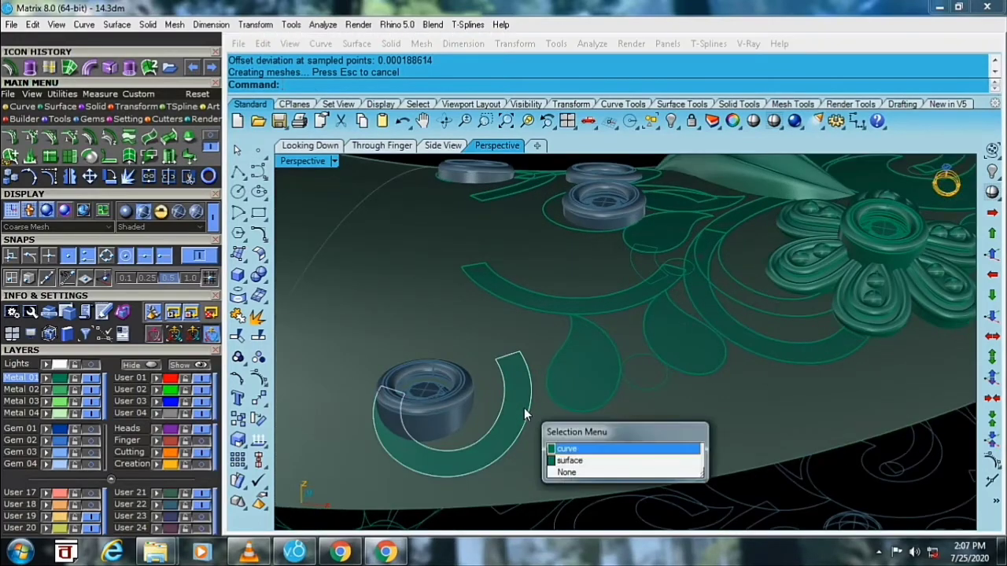
click(521, 406)
key(Return)
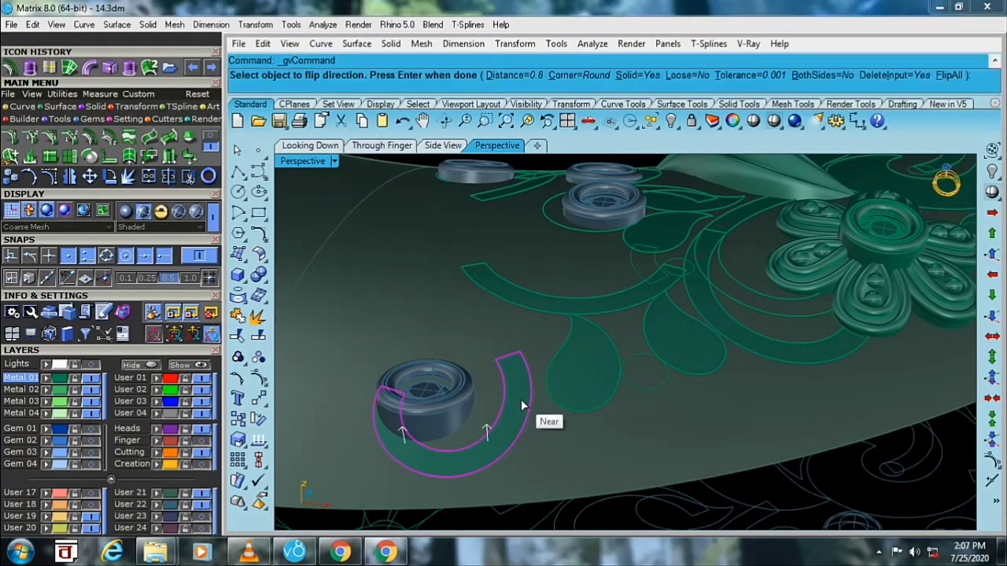
key(Return)
mouse_move(521, 399)
right_down()
mouse_move(442, 305)
mouse_move(446, 323)
mouse_move(482, 317)
mouse_move(429, 318)
right_up()
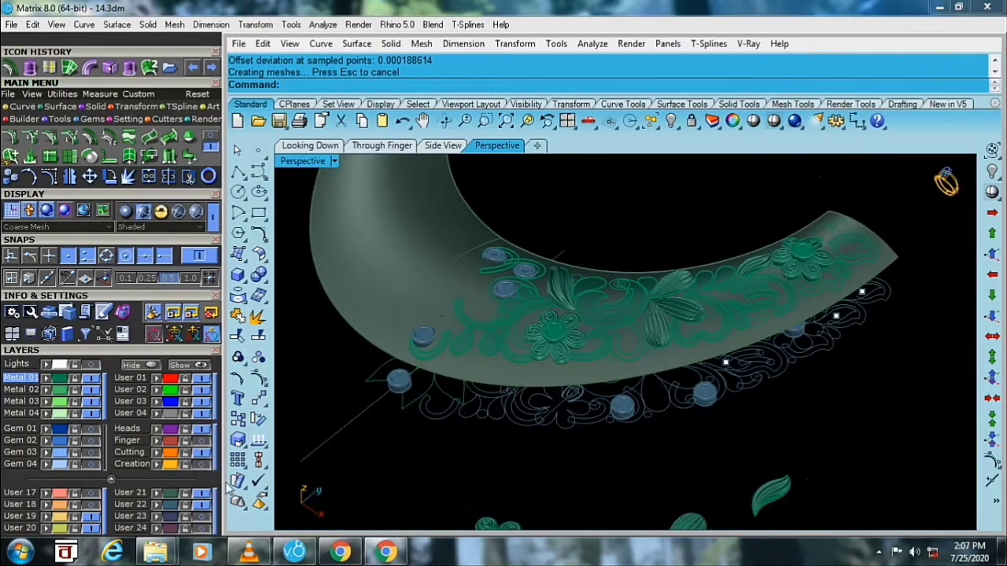
- Turn on the layer holding the gold flower head and turn it forward
scroll(138, 299, down, 3)
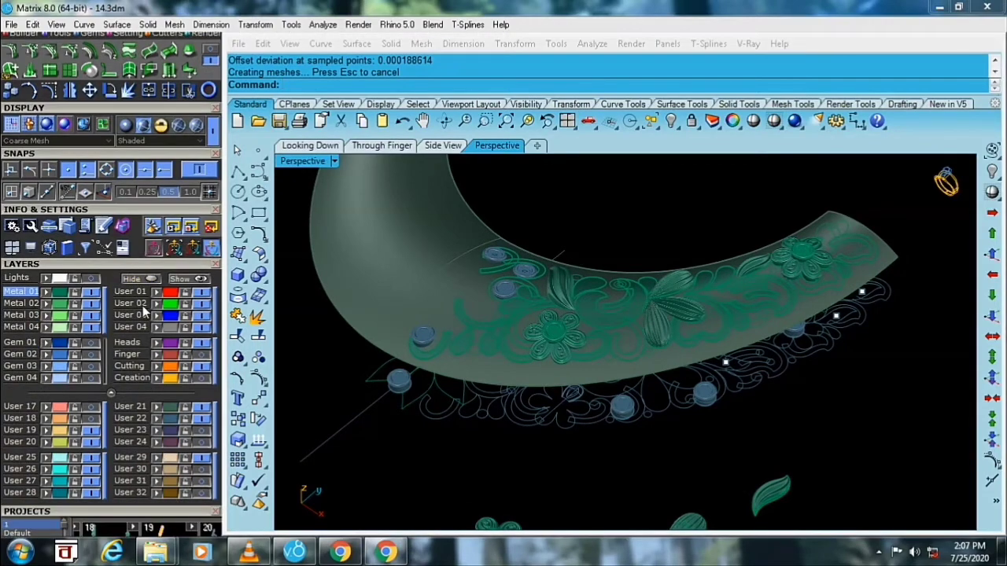
mouse_move(371, 362)
right_down()
mouse_move(398, 321)
mouse_move(318, 376)
right_up()
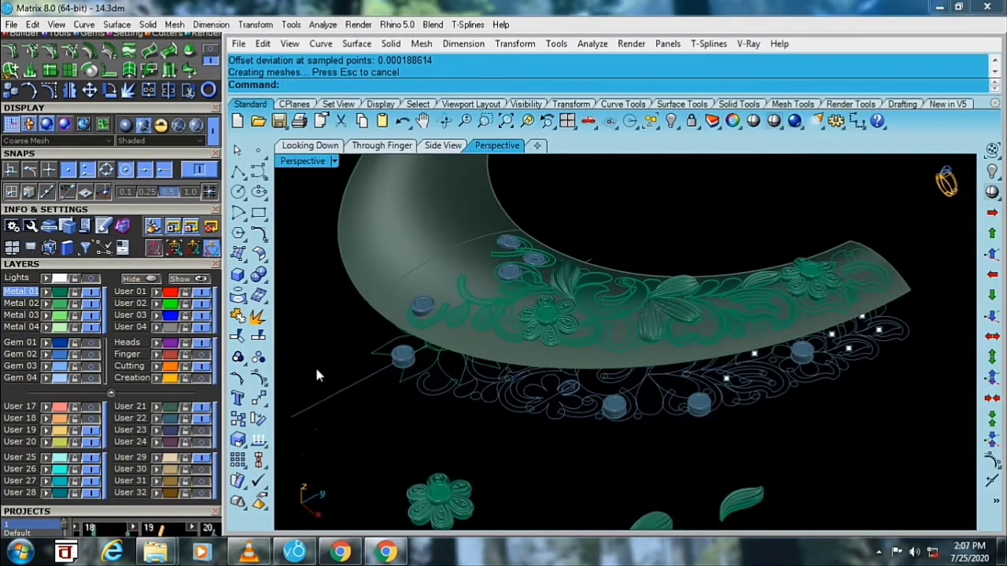
click(200, 472)
right_drag(477, 324, 435, 261)
scroll(435, 261, up, 5)
scroll(447, 246, up, 3)
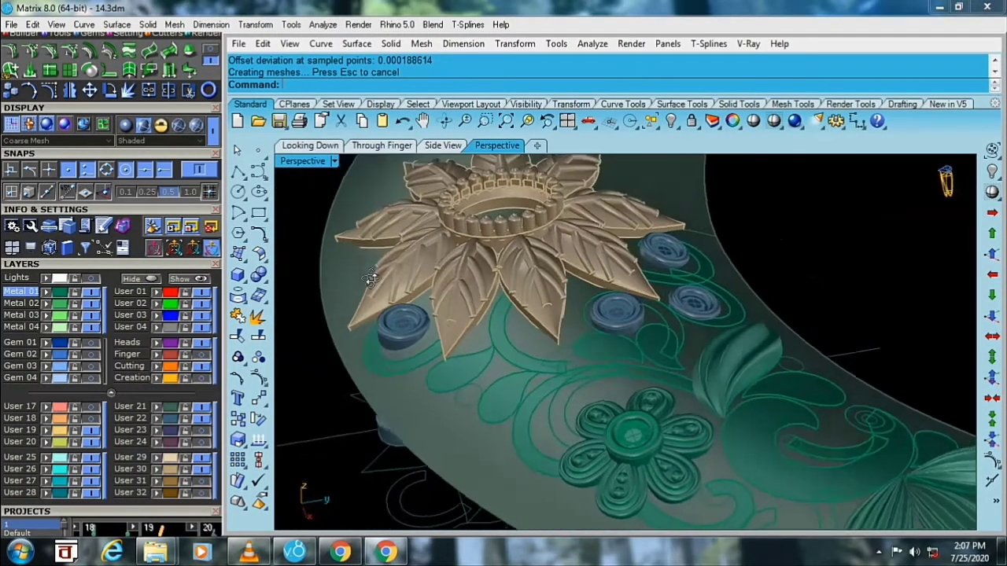
mouse_move(371, 279)
right_down()
mouse_move(440, 370)
mouse_move(590, 252)
mouse_move(581, 270)
right_up()
- Turn on the layer holding the blue oval gem inside the flower
click(92, 343)
scroll(595, 249, up, 2)
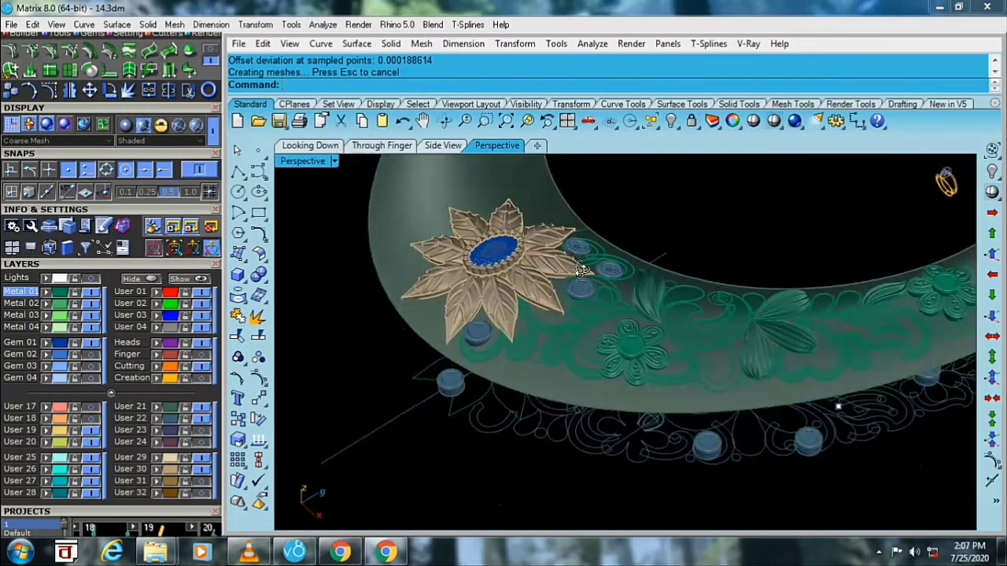
scroll(589, 264, up, 1)
scroll(599, 257, up, 2)
scroll(565, 244, up, 2)
scroll(535, 228, up, 1)
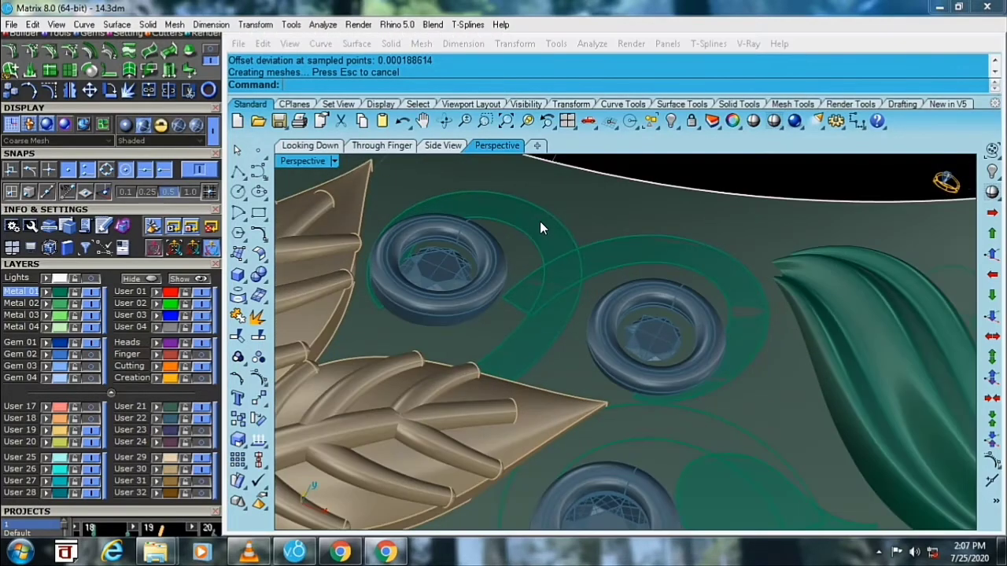
- Select the green spiral polysurface from among the overlapping curves
click(540, 228)
click(614, 272)
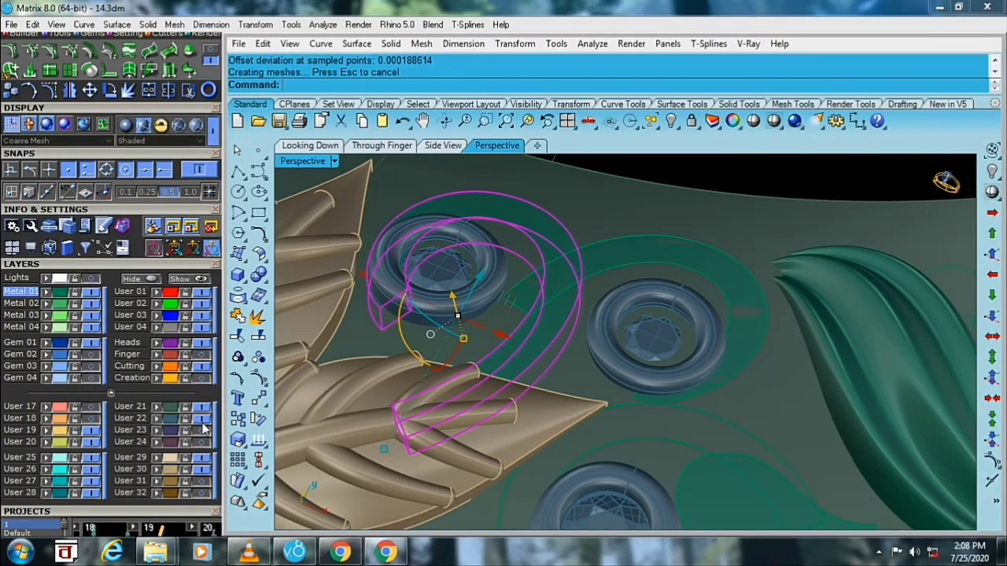
scroll(556, 363, down, 4)
right_drag(556, 363, 311, 283)
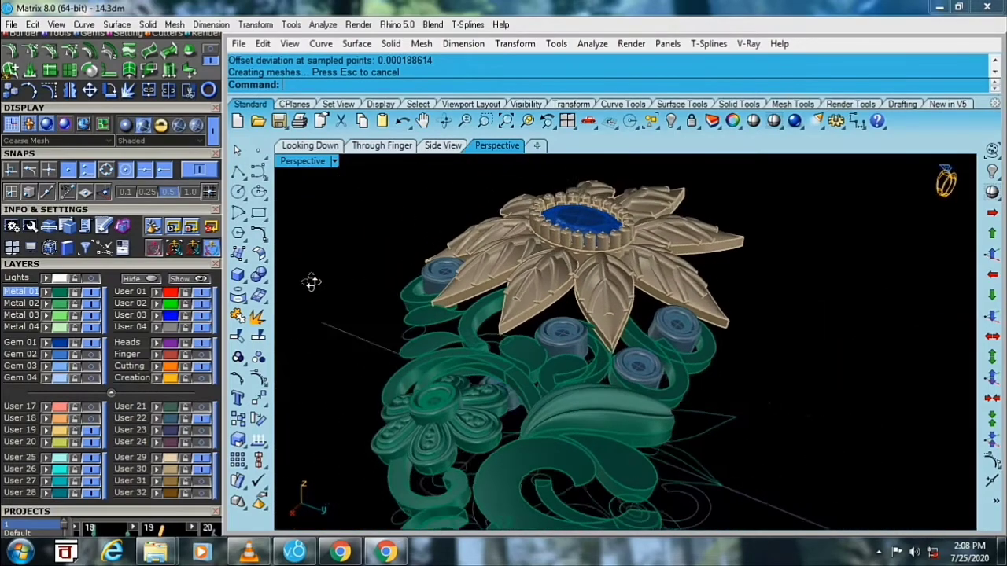
scroll(472, 315, up, 2)
scroll(576, 319, up, 2)
scroll(701, 417, up, 2)
- Extract the spiral's end face with Copy=No and delete it
click(700, 410)
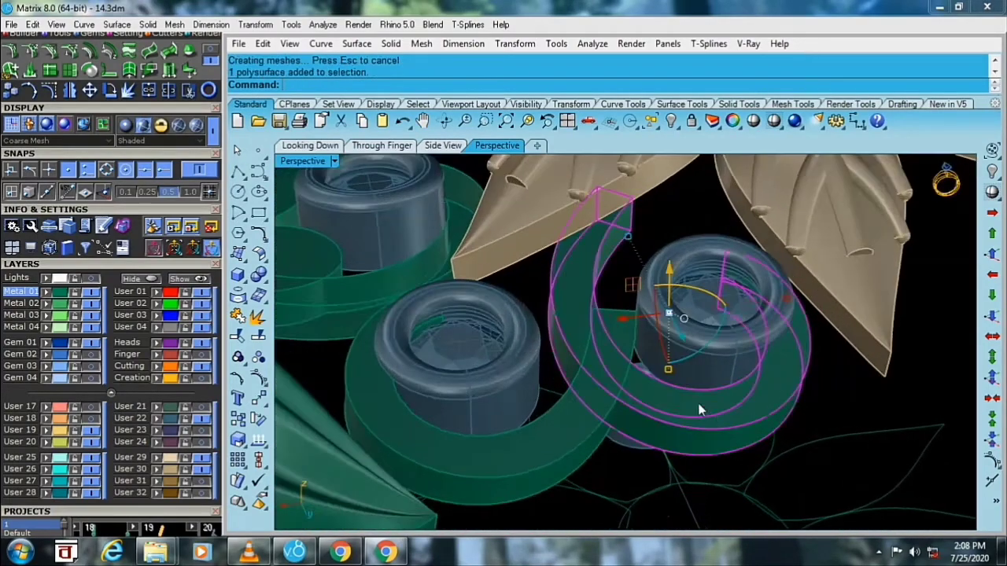
key(Escape)
click(148, 24)
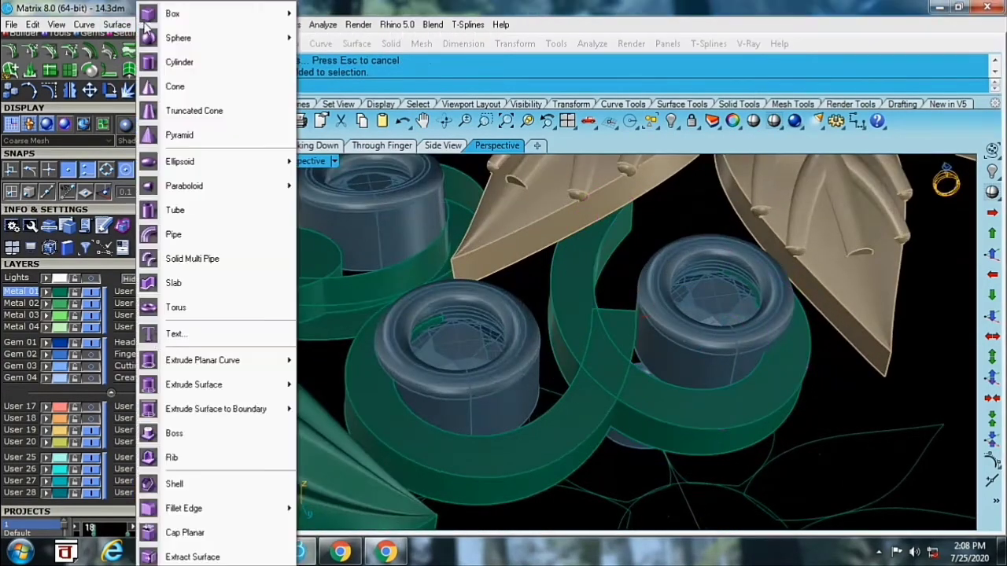
click(179, 557)
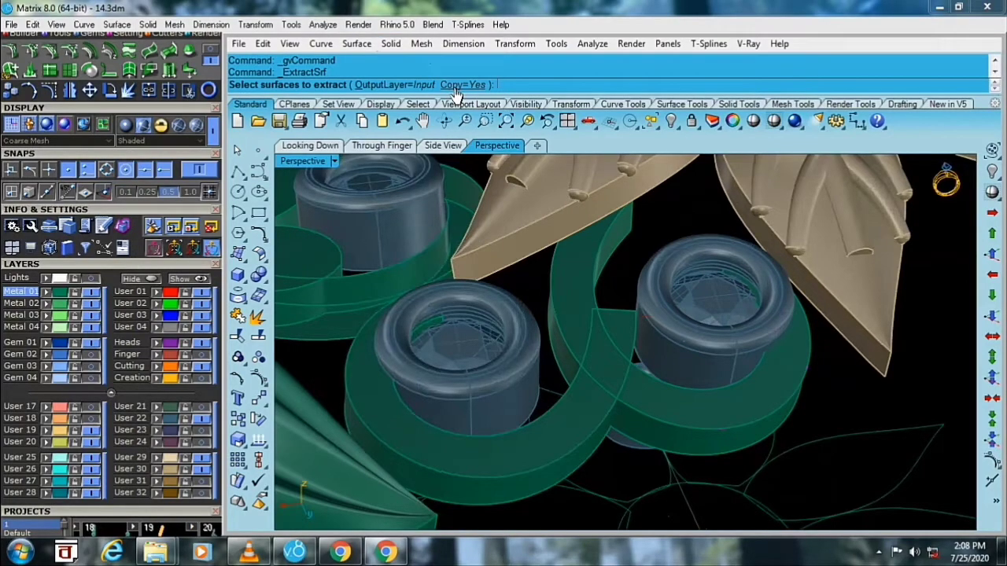
click(454, 86)
right_drag(550, 315, 725, 449)
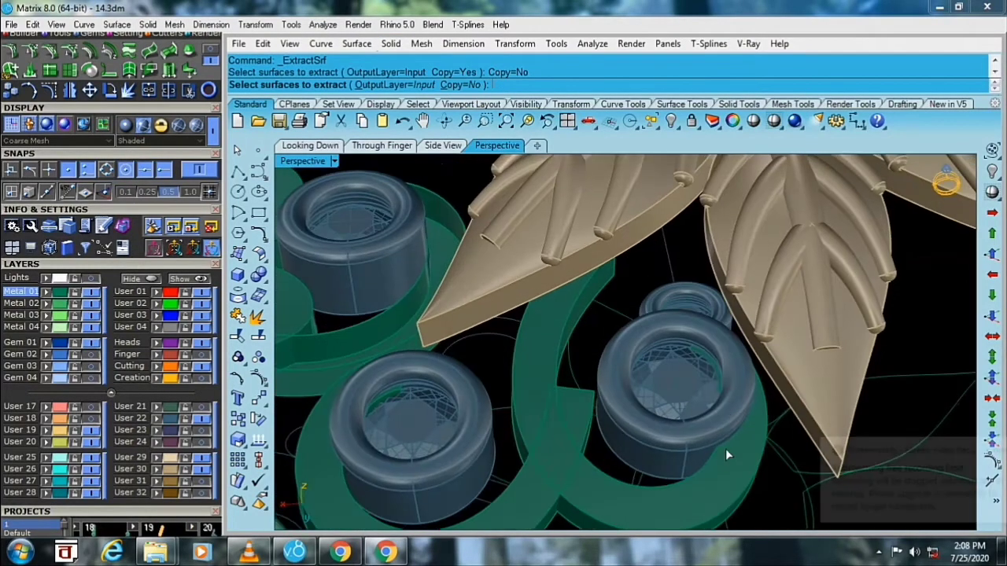
click(724, 458)
right_drag(664, 384, 755, 350)
key(Return)
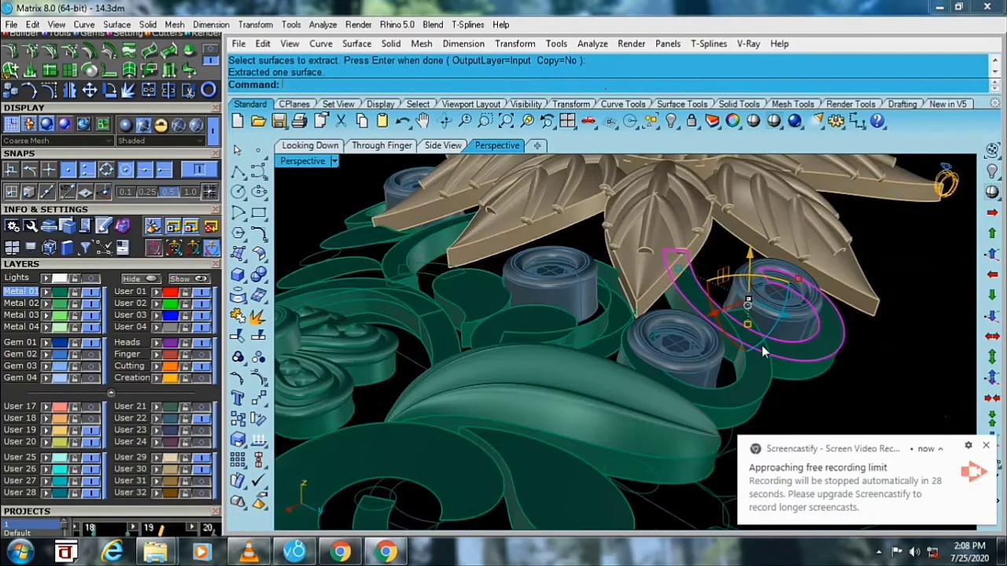
key(Delete)
- Blend the two open edges with a BlendSrf, locked bulge sliders at 0.486
right_drag(669, 297, 692, 313)
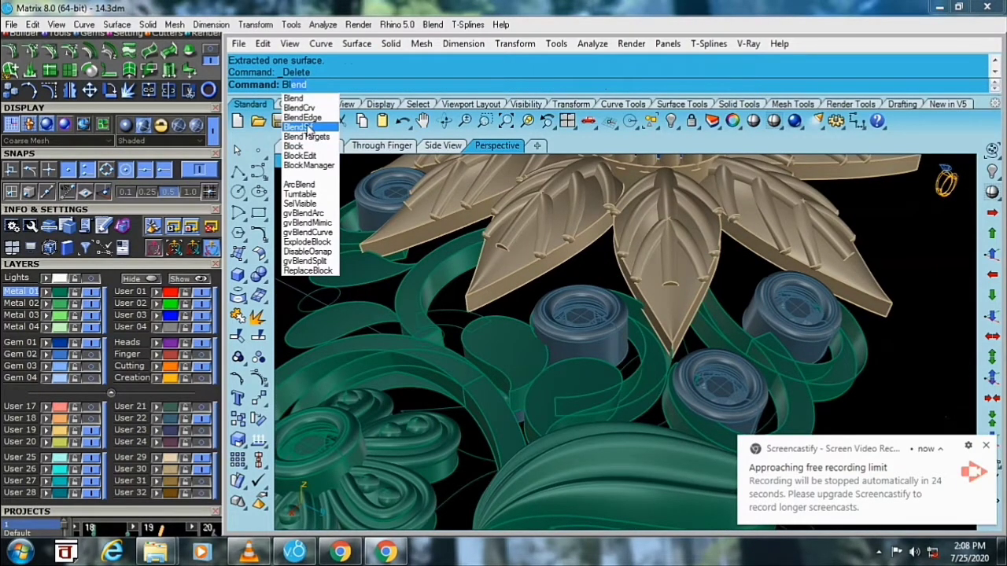
click(306, 128)
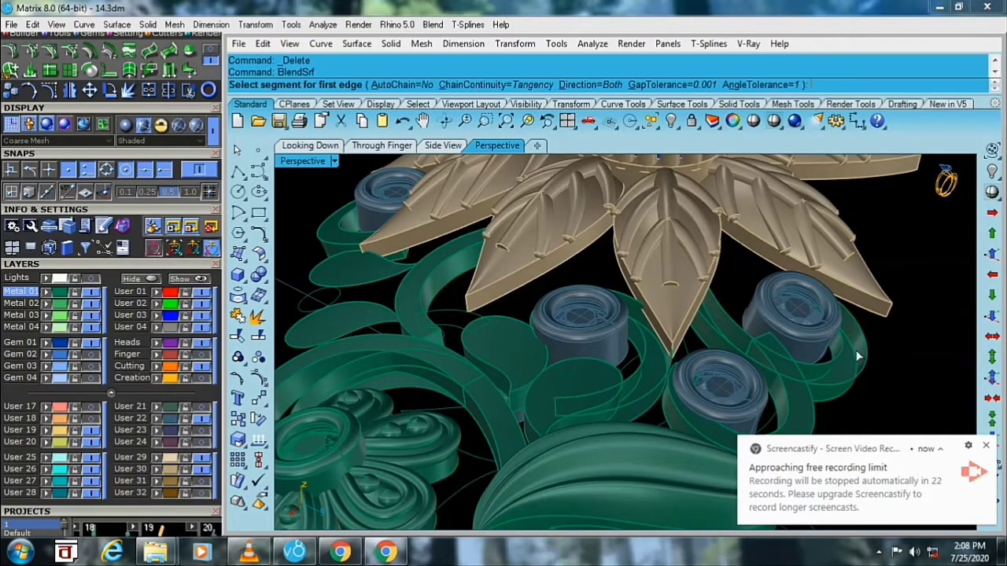
scroll(834, 357, up, 5)
click(814, 349)
key(Return)
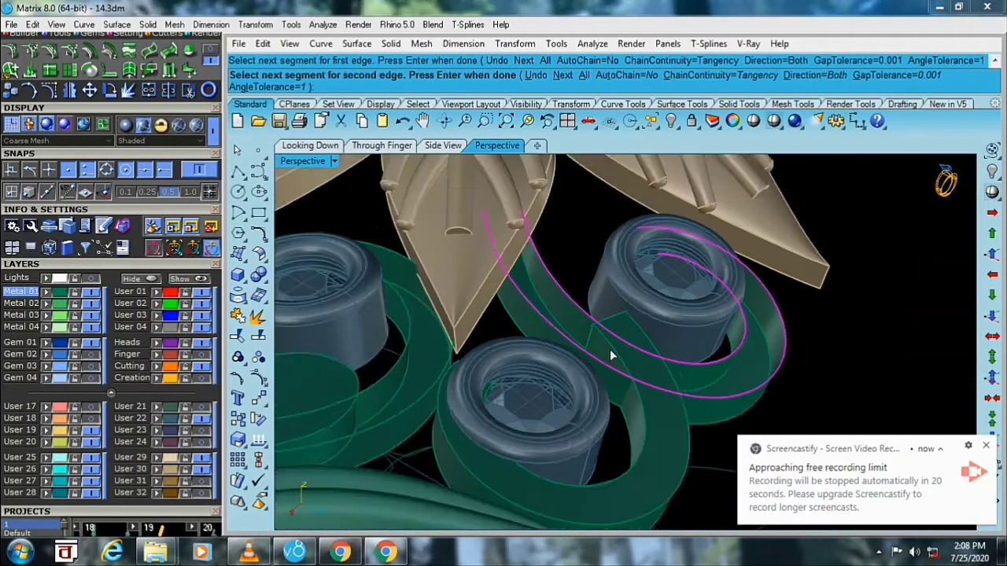
scroll(610, 349, down, 5)
click(806, 290)
key(Return)
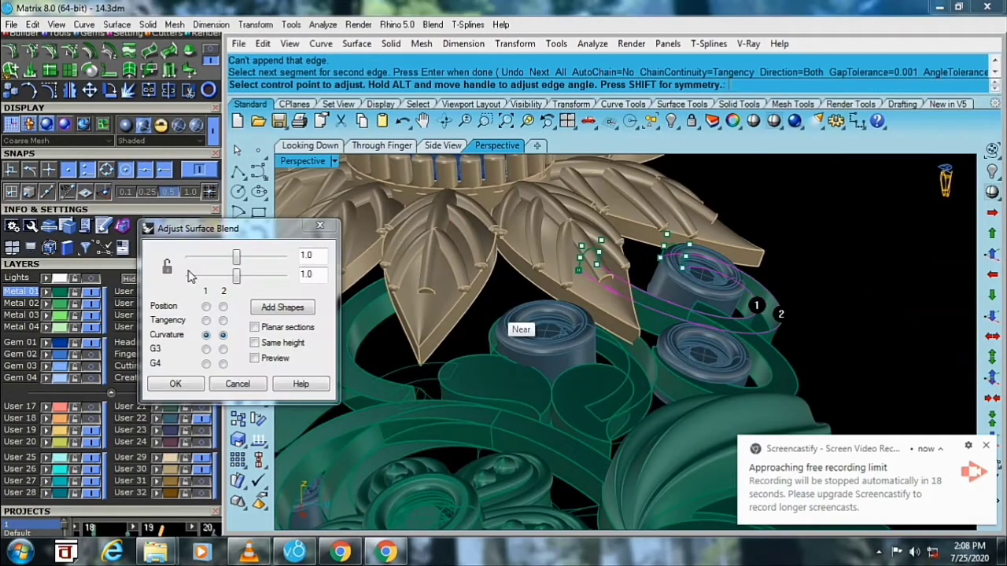
click(168, 268)
drag(235, 276, 227, 273)
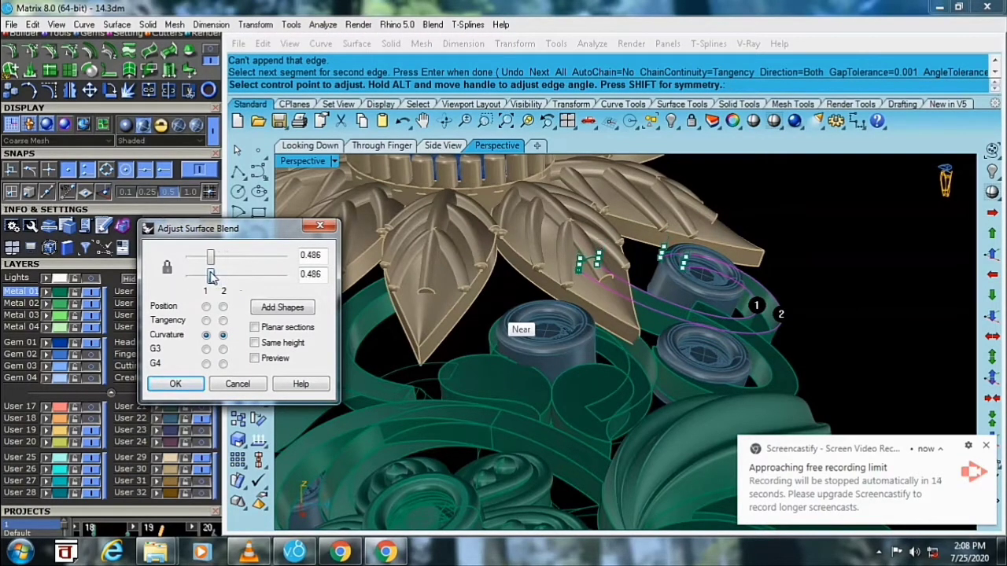
click(175, 384)
right_drag(551, 314, 422, 257)
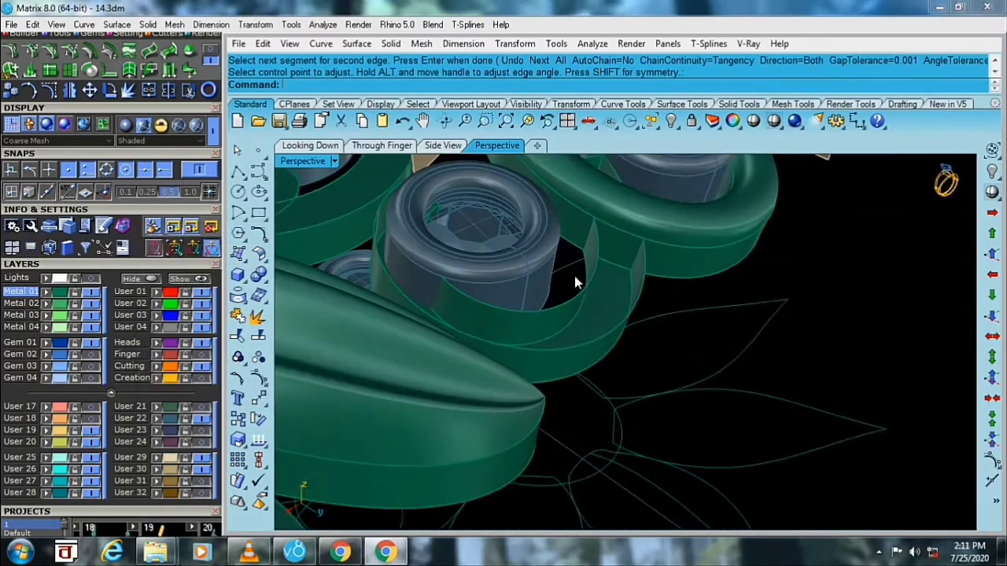
- Close another open scroll end with a blend surface at 0.358 bulge
right_click(575, 277)
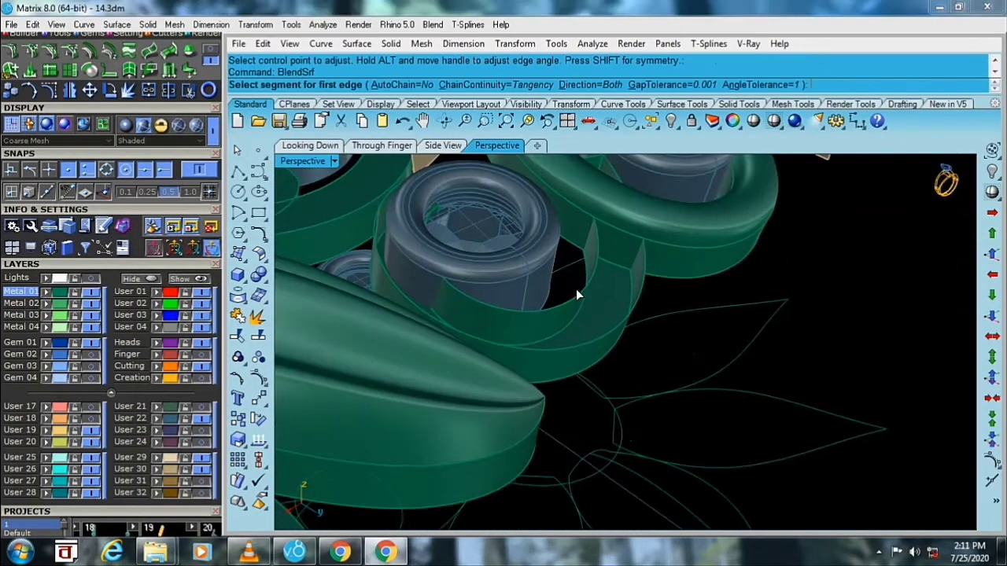
click(595, 340)
key(Return)
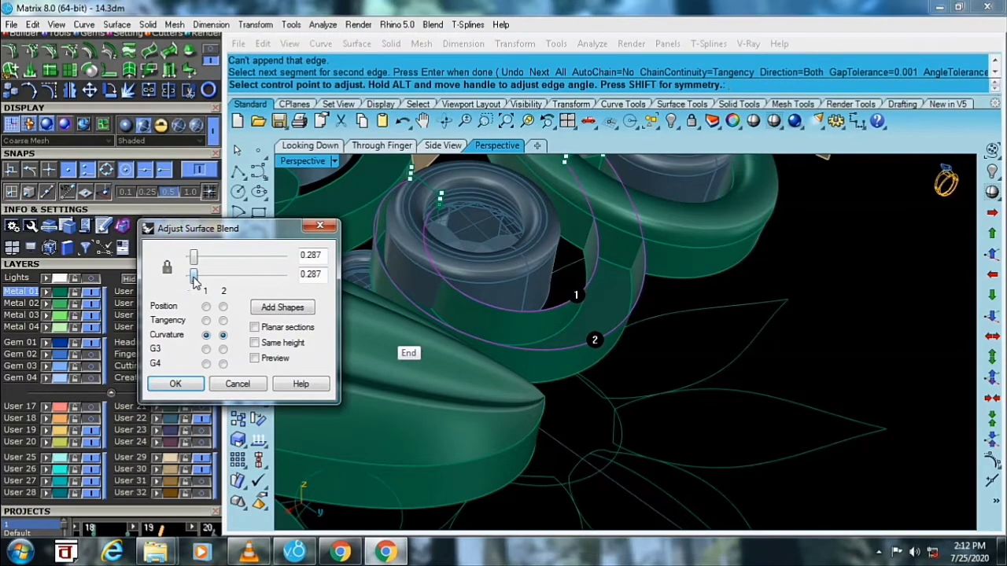
right_drag(591, 290, 609, 236)
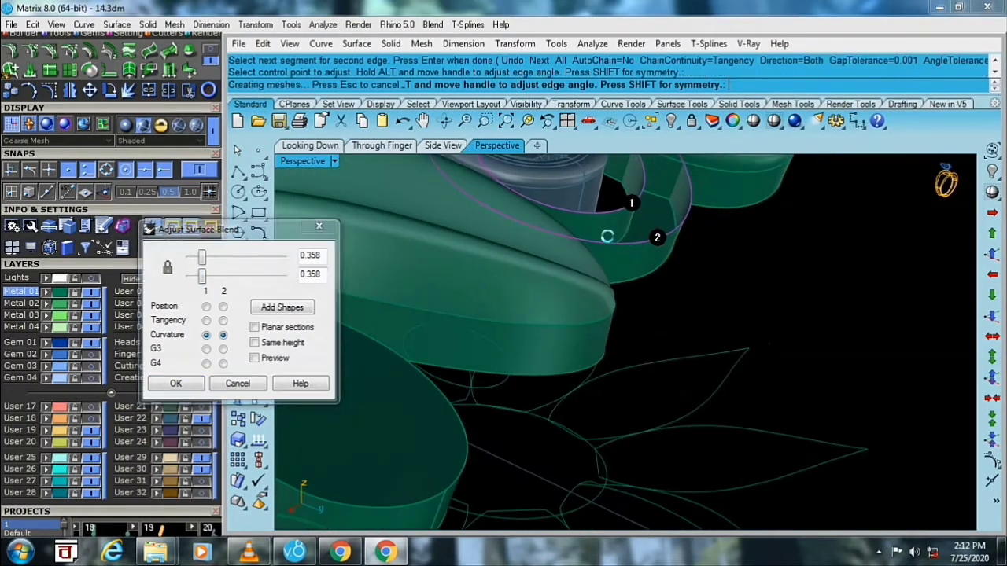
key(Return)
right_drag(520, 265, 659, 315)
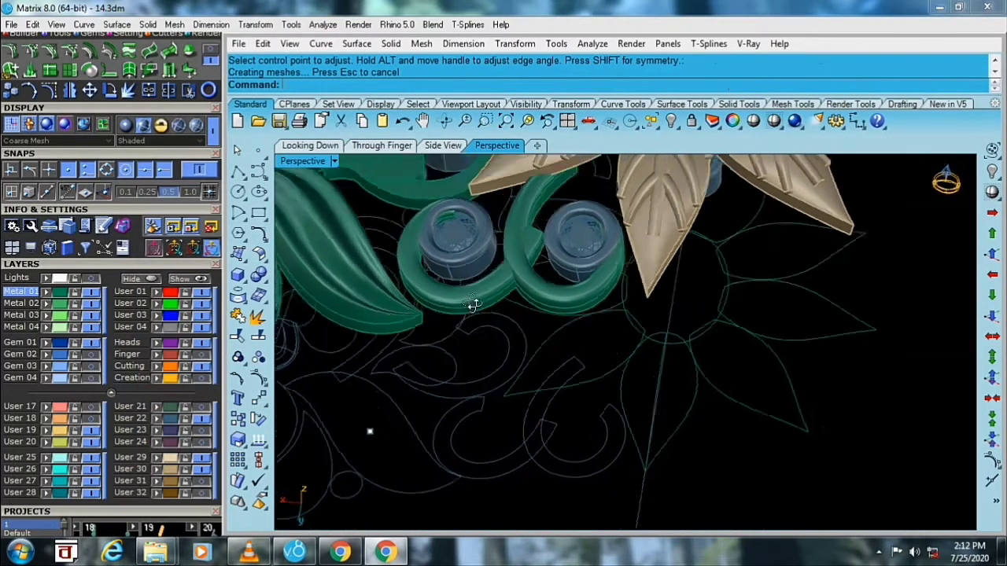
- Select the leaf solid beside the bezel and open the Solid menu
scroll(659, 314, up, 5)
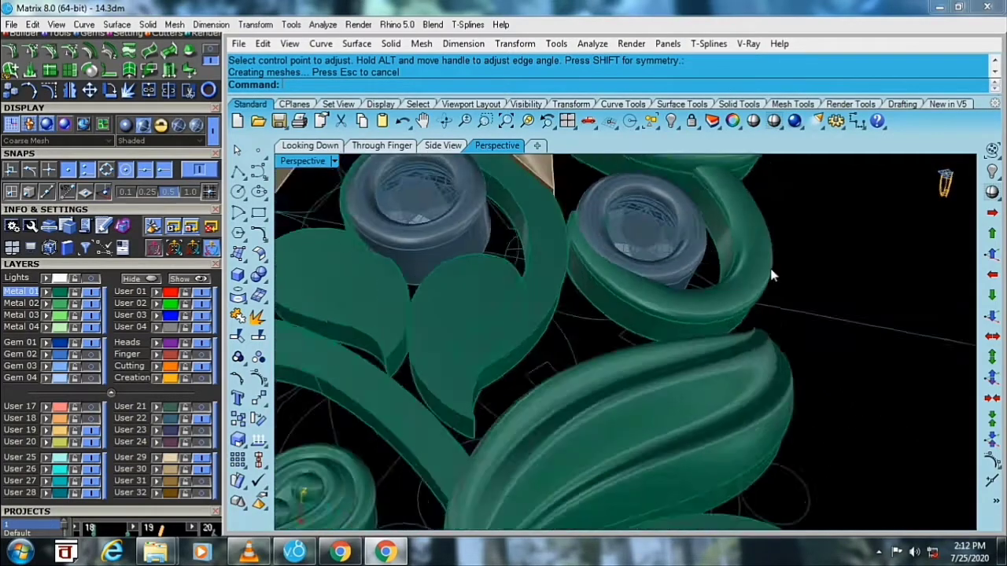
scroll(615, 317, down, 3)
scroll(614, 317, up, 3)
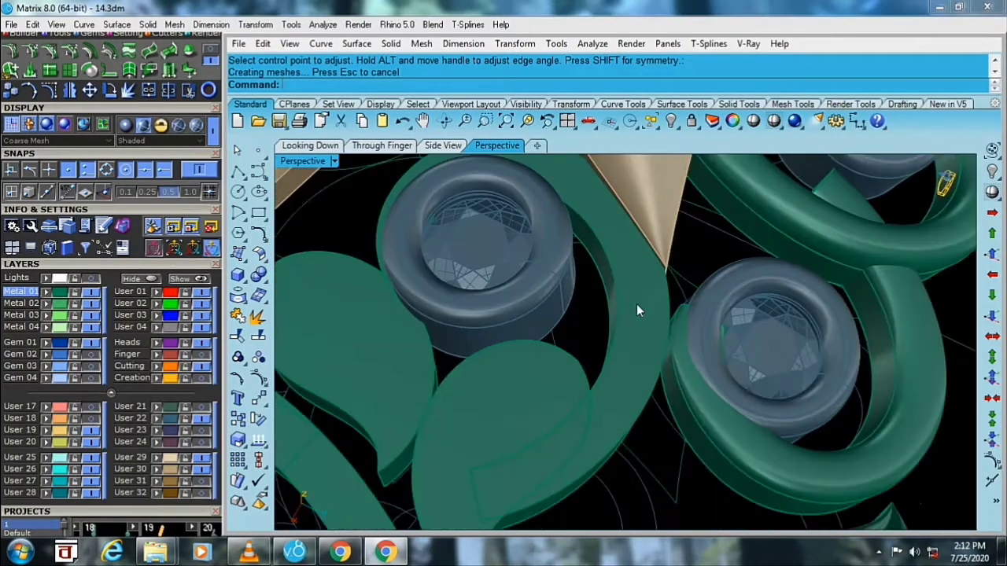
click(497, 249)
click(157, 27)
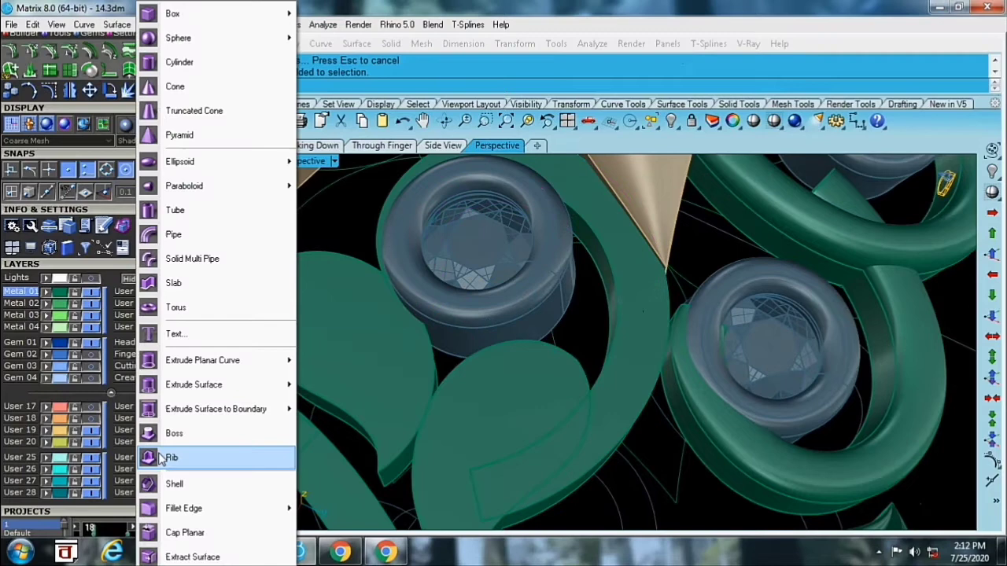
- Extract a face from the leaf solid and delete it
click(178, 556)
mouse_move(608, 313)
right_down()
mouse_move(561, 298)
mouse_move(543, 306)
right_up()
click(562, 312)
key(Return)
key(Delete)
scroll(554, 308, down, 3)
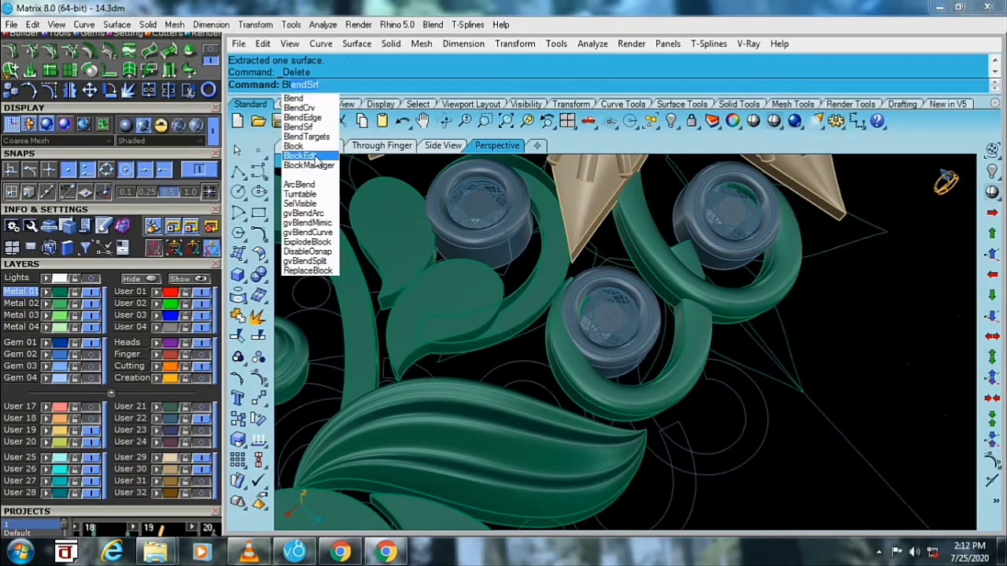
- Bridge the two open edges with a curvature blend surface at 0.5 bulge
click(306, 129)
scroll(529, 278, up, 3)
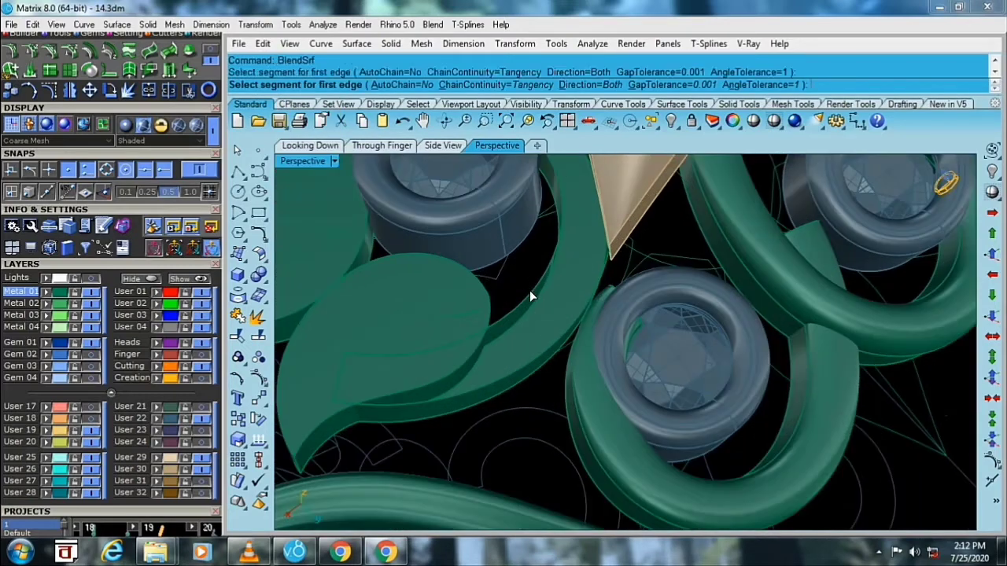
click(530, 290)
scroll(475, 374, down, 3)
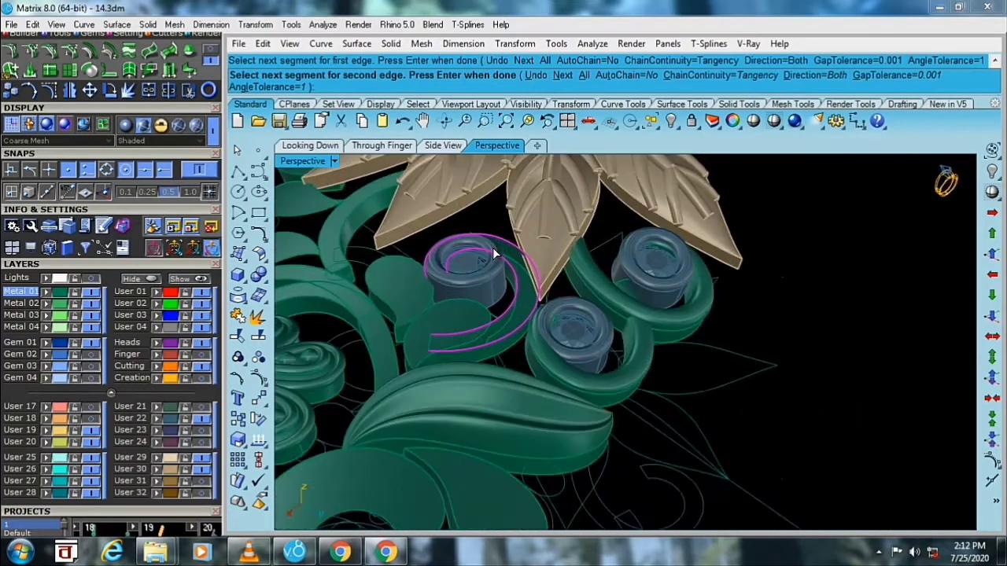
click(493, 247)
key(Return)
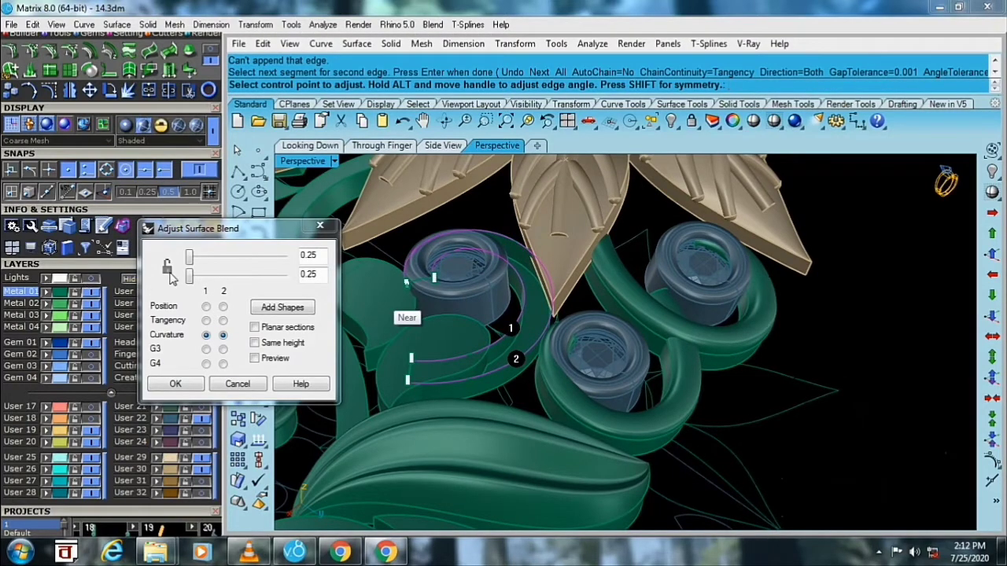
click(185, 286)
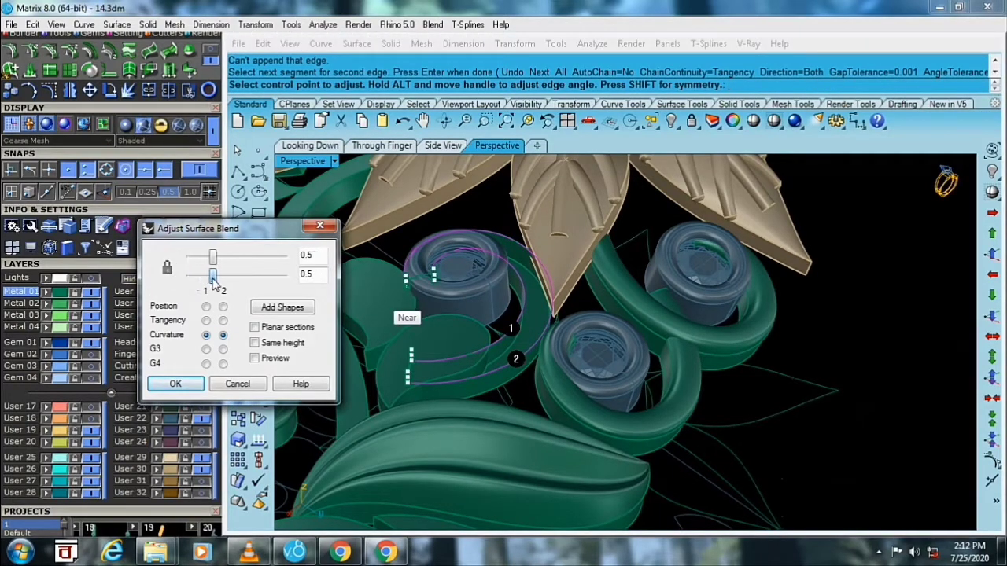
click(182, 388)
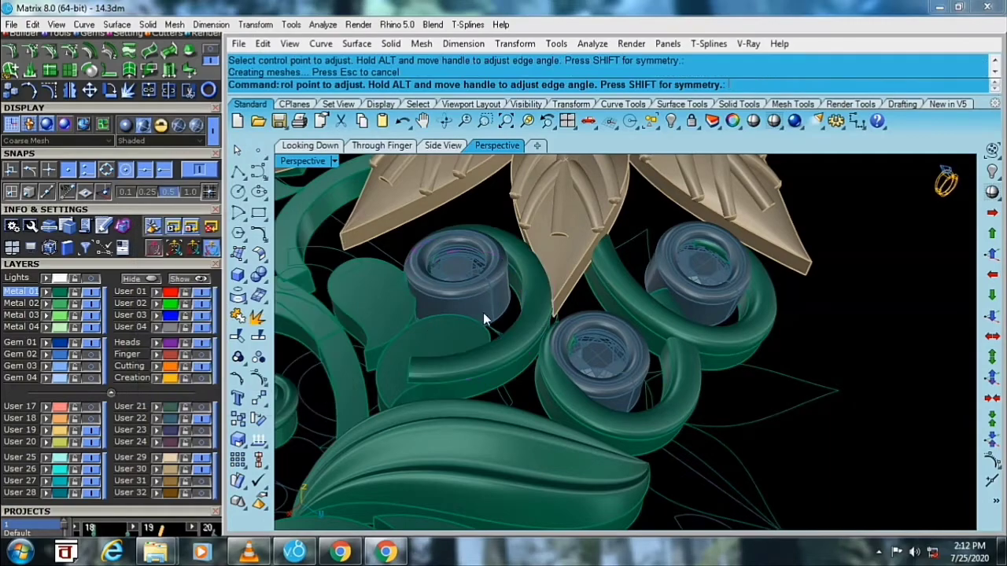
- Select the small leaf solid on the piece
scroll(557, 260, down, 5)
right_drag(442, 363, 489, 330)
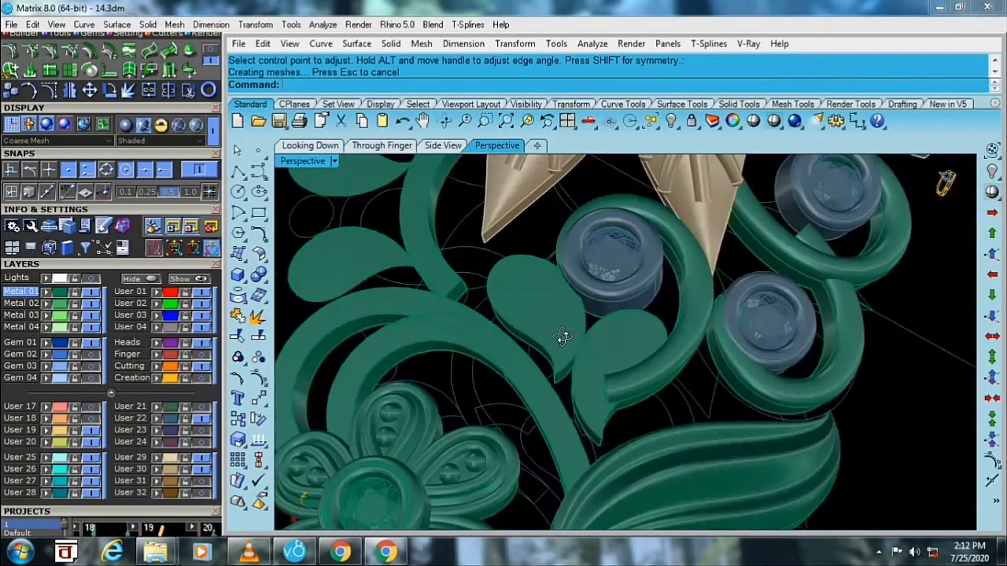
scroll(489, 324, up, 5)
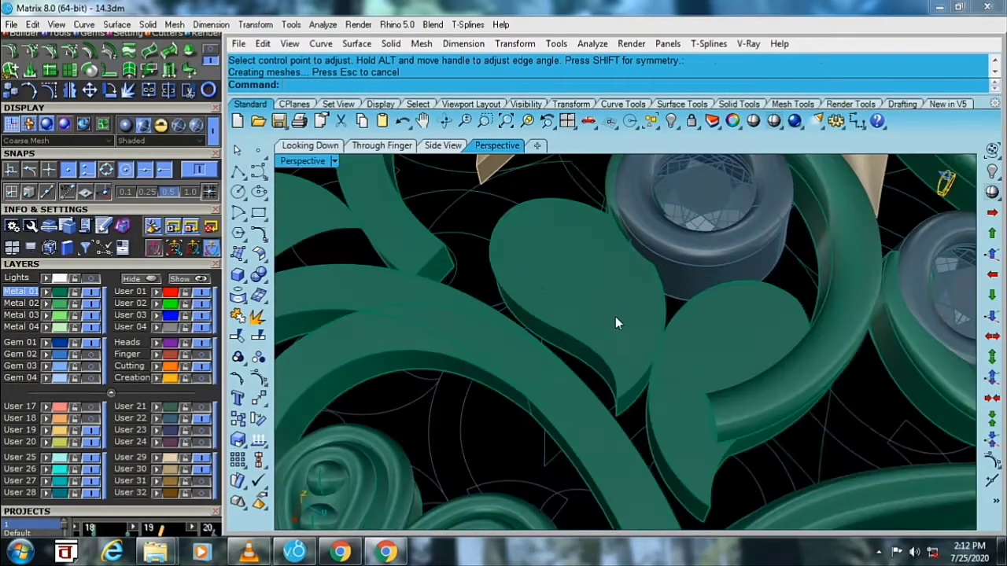
click(543, 327)
scroll(543, 327, down, 3)
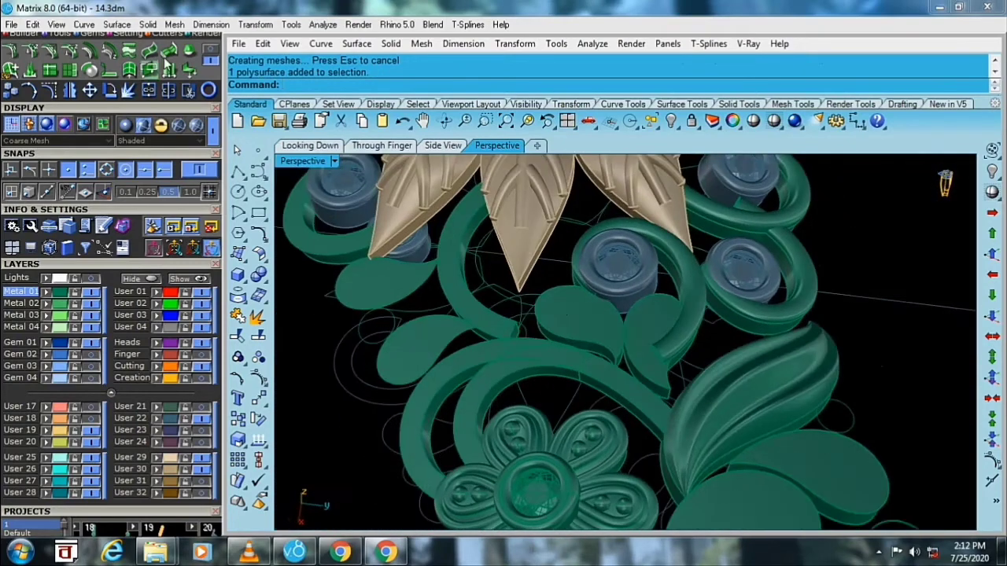
- Extract the small teardrop leaf's top face and delete it
click(149, 24)
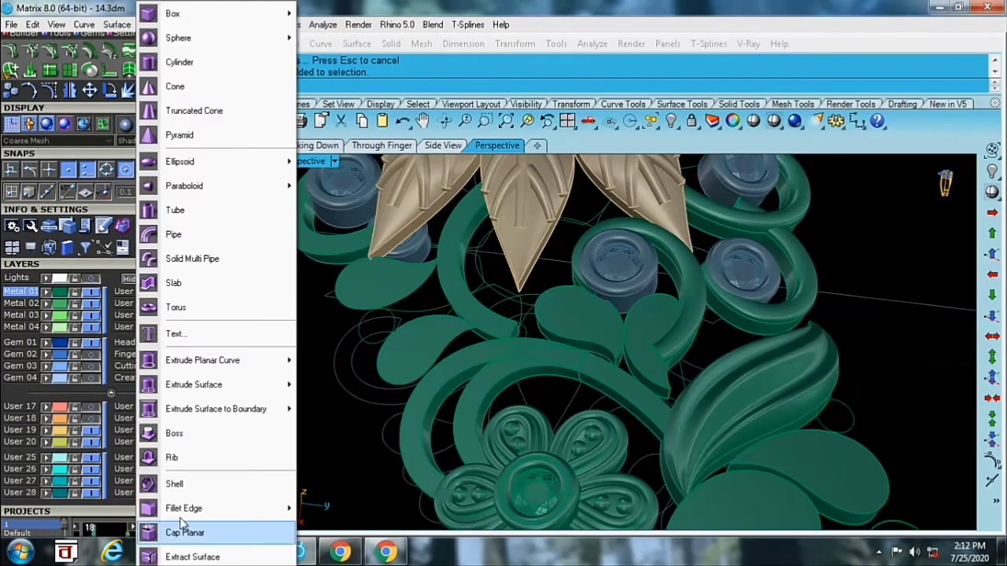
click(192, 556)
scroll(676, 323, up, 2)
scroll(742, 318, up, 3)
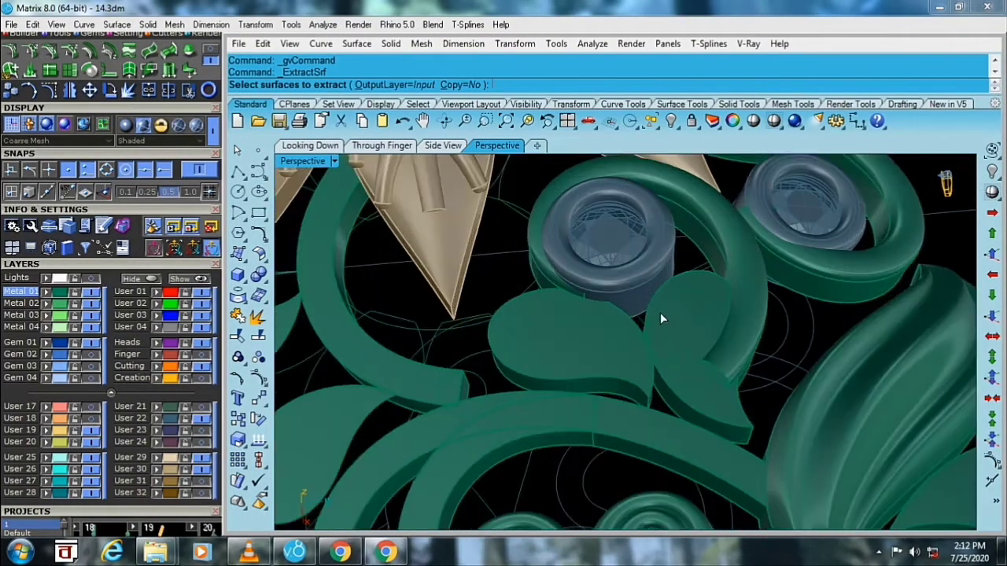
click(660, 312)
key(Return)
key(Delete)
- Isolate the open teardrop by locking it, hiding everything else, then unlocking it
scroll(660, 312, down, 2)
scroll(654, 310, up, 2)
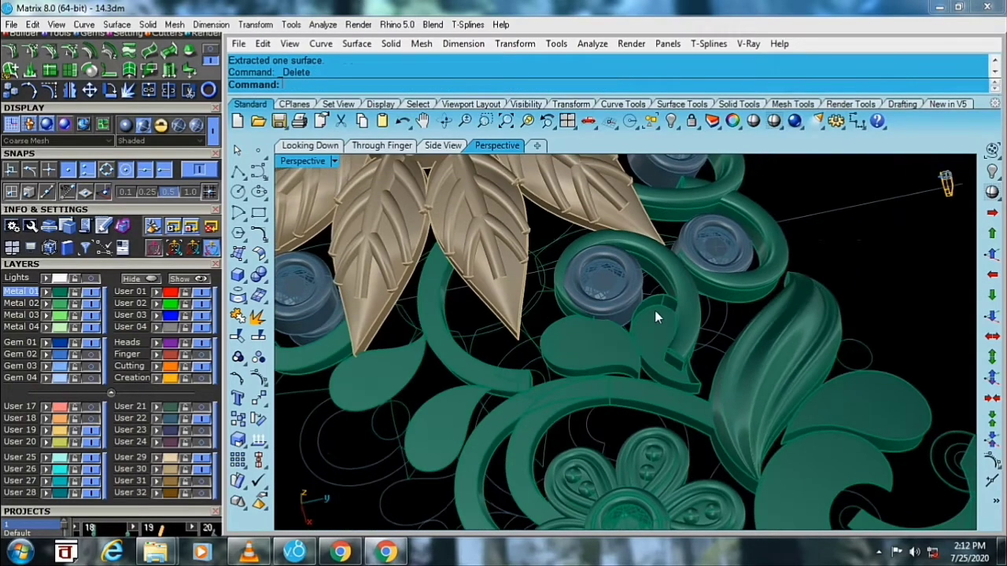
scroll(652, 313, up, 2)
click(648, 313)
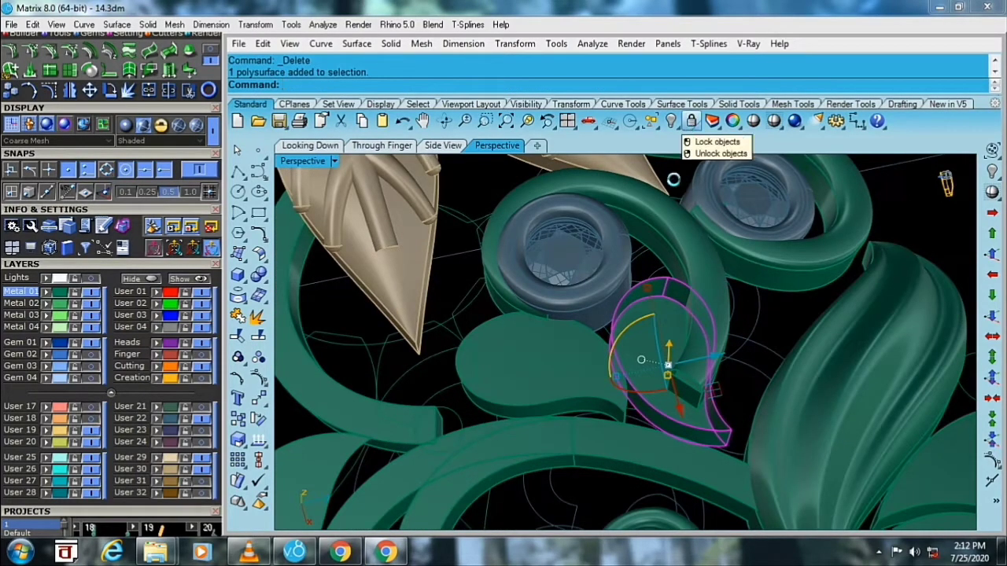
click(690, 123)
key(ctrl+a)
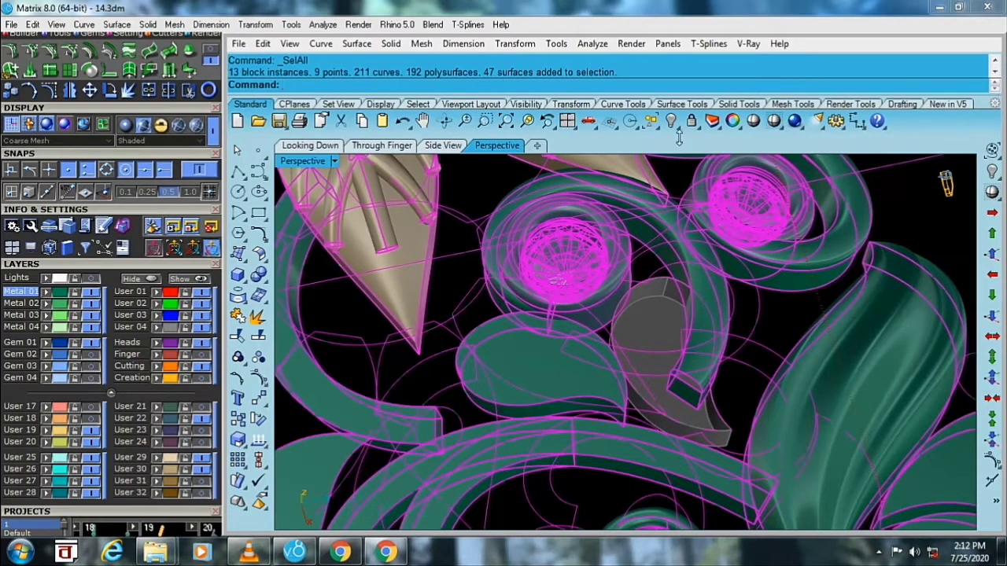
click(671, 120)
right_click(691, 120)
right_drag(684, 195, 334, 219)
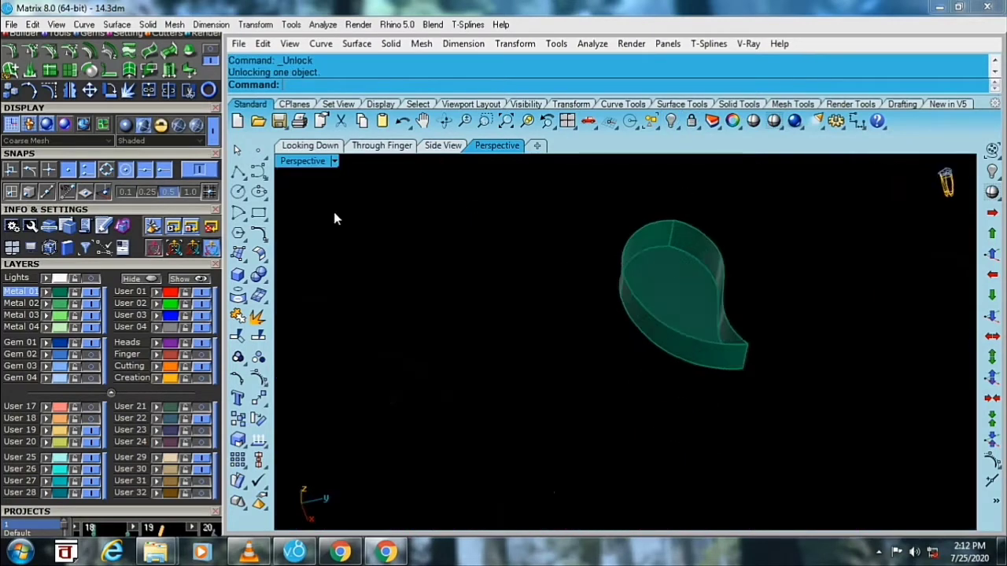
- Draw a straight line across the teardrop from its left edge to its right edge
click(237, 177)
click(258, 182)
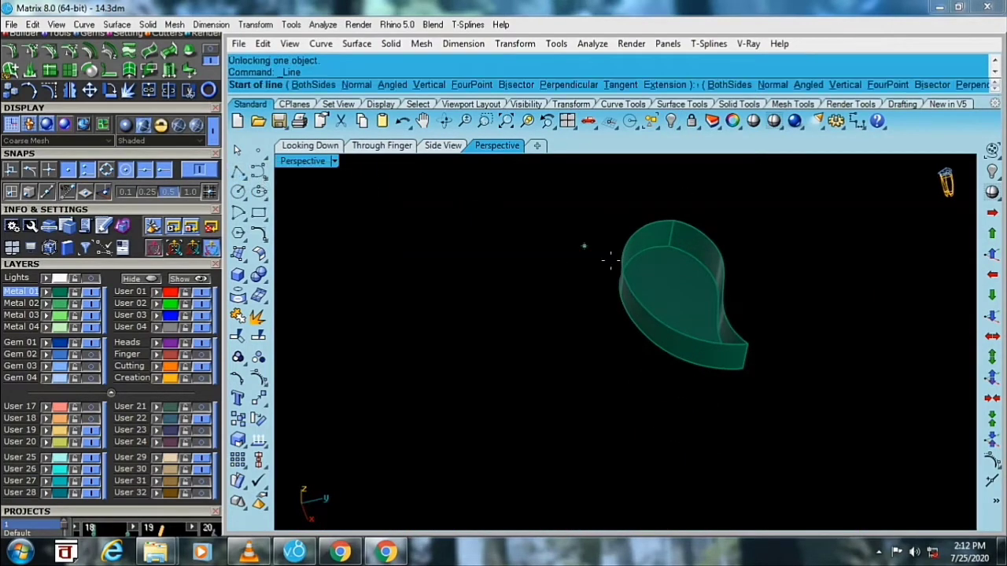
scroll(633, 291, up, 1)
scroll(629, 290, up, 1)
click(628, 288)
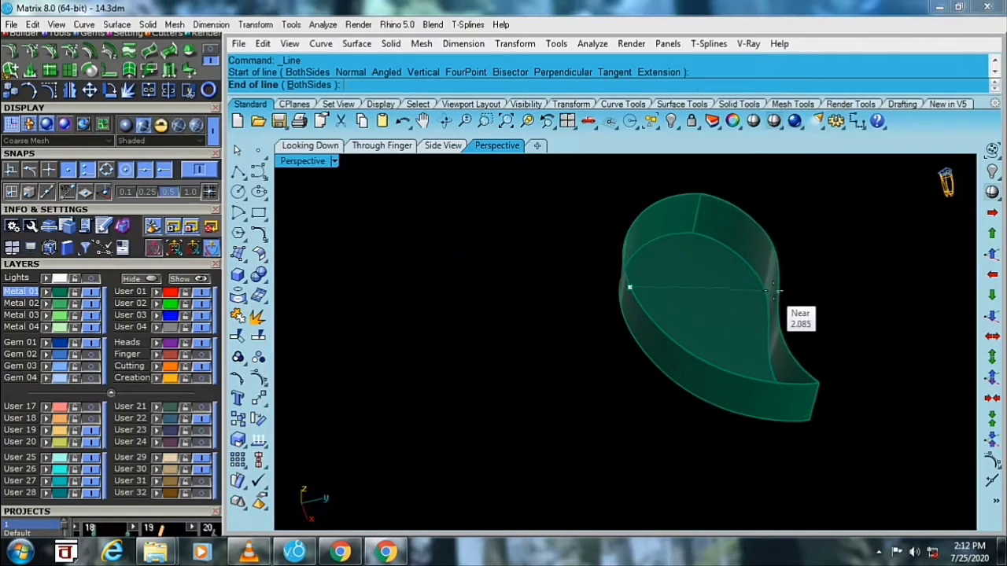
click(778, 289)
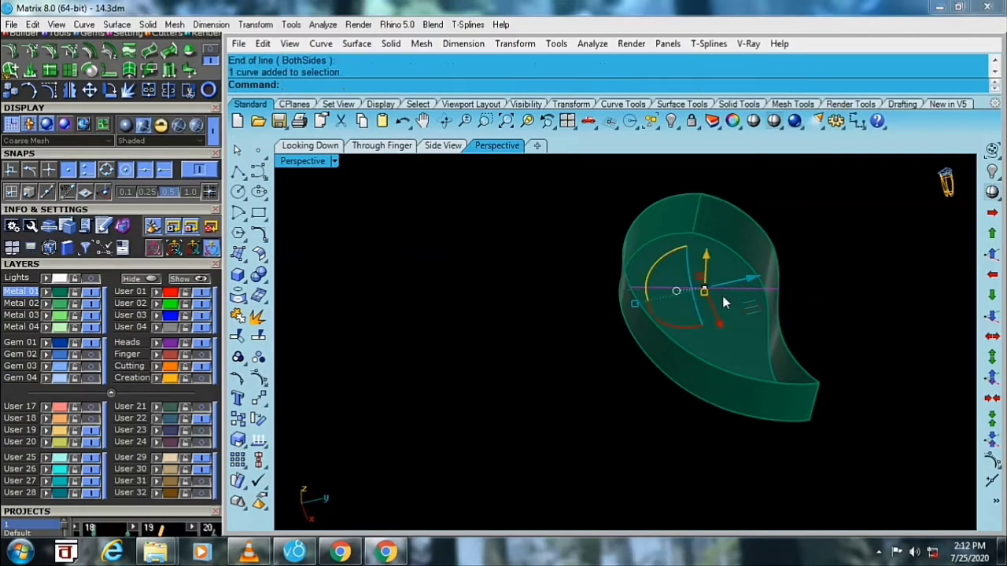
- Rebuild the line to 5 points, degree 3
text(Rebuild)
key(Return)
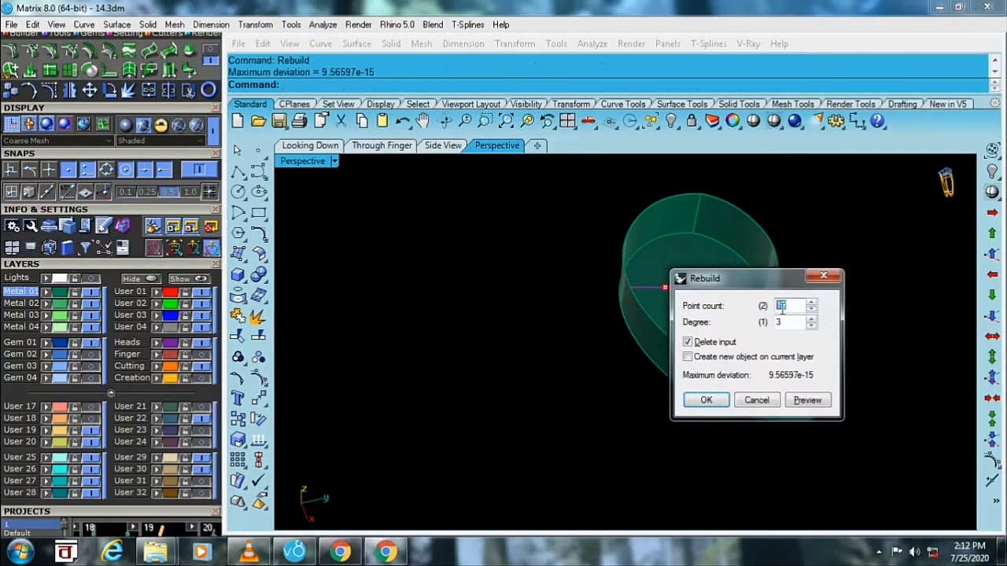
click(803, 405)
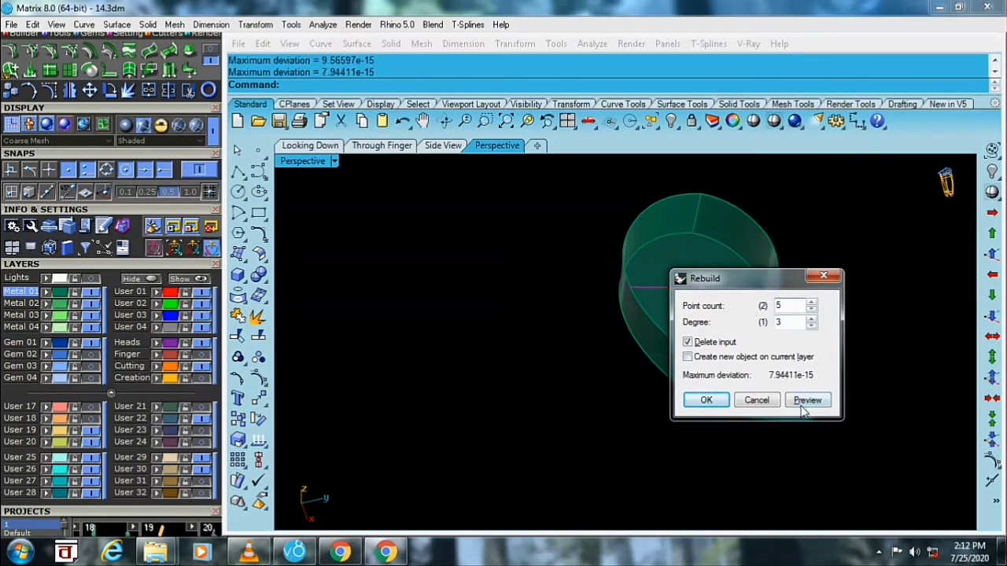
click(710, 404)
- Turn on the line's control points and raise the middle point with the gumball
right_drag(684, 386, 693, 298)
scroll(693, 298, up, 3)
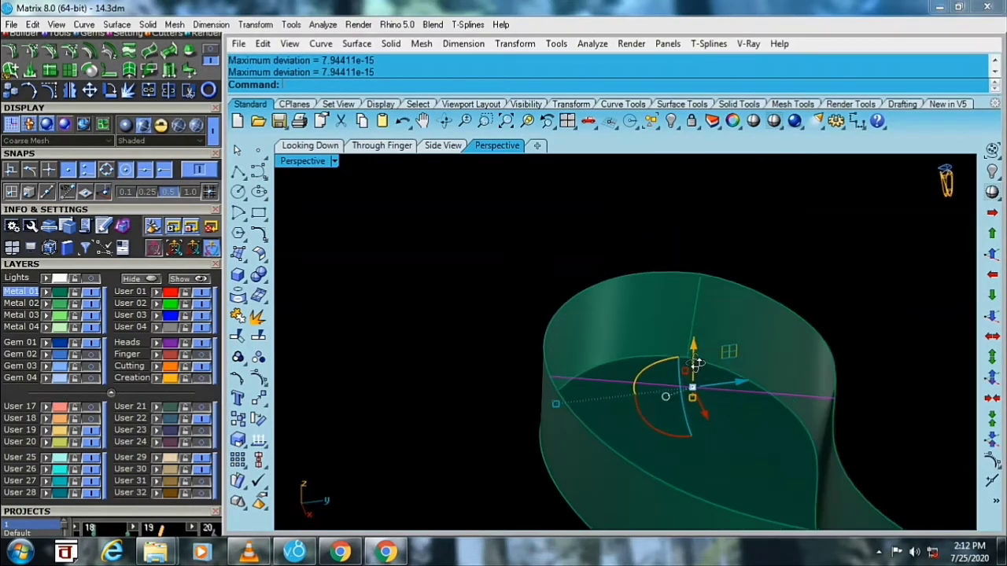
click(438, 375)
click(634, 387)
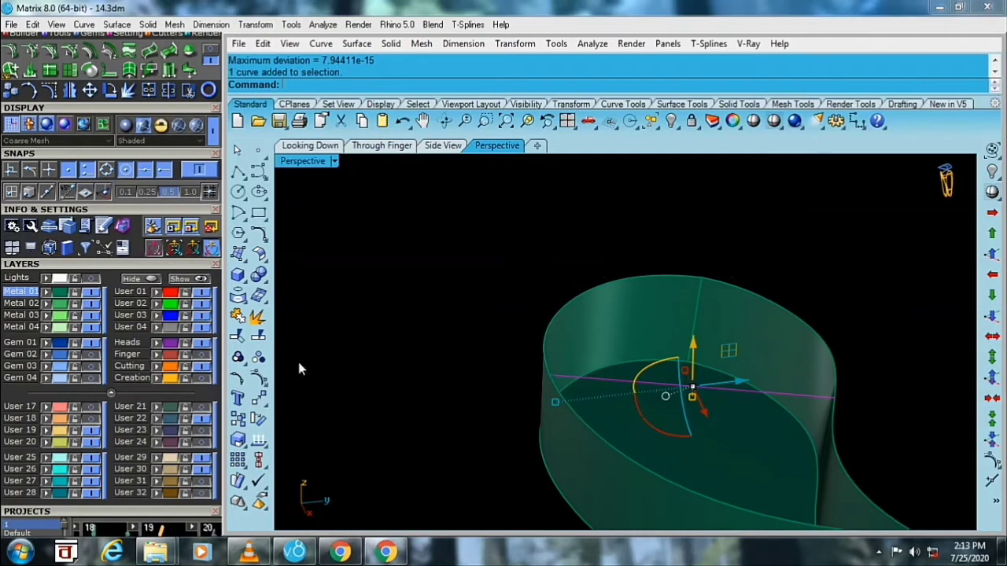
click(268, 381)
right_drag(678, 346, 678, 303)
drag(673, 234, 726, 417)
right_drag(726, 416, 710, 340)
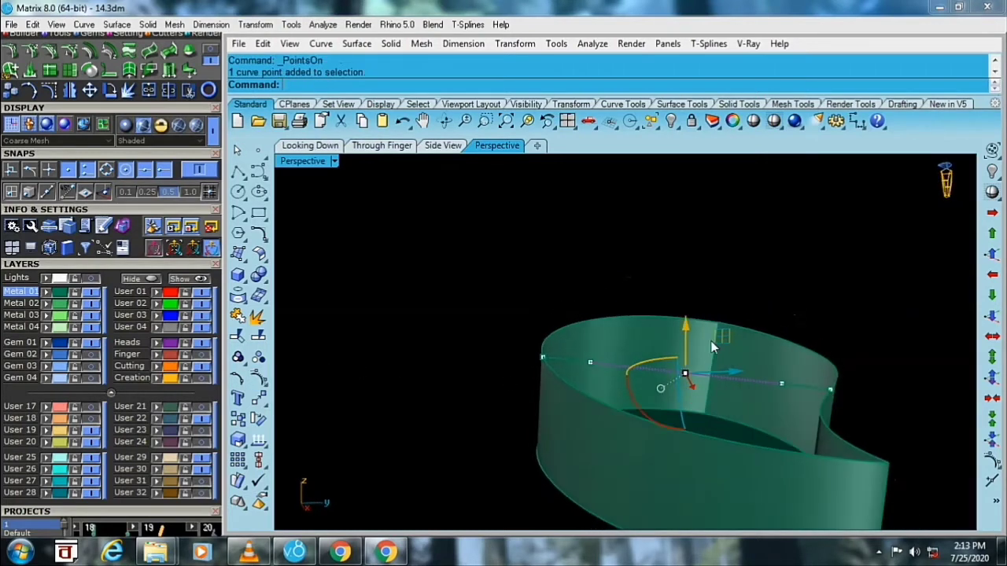
drag(686, 293, 686, 228)
click(740, 218)
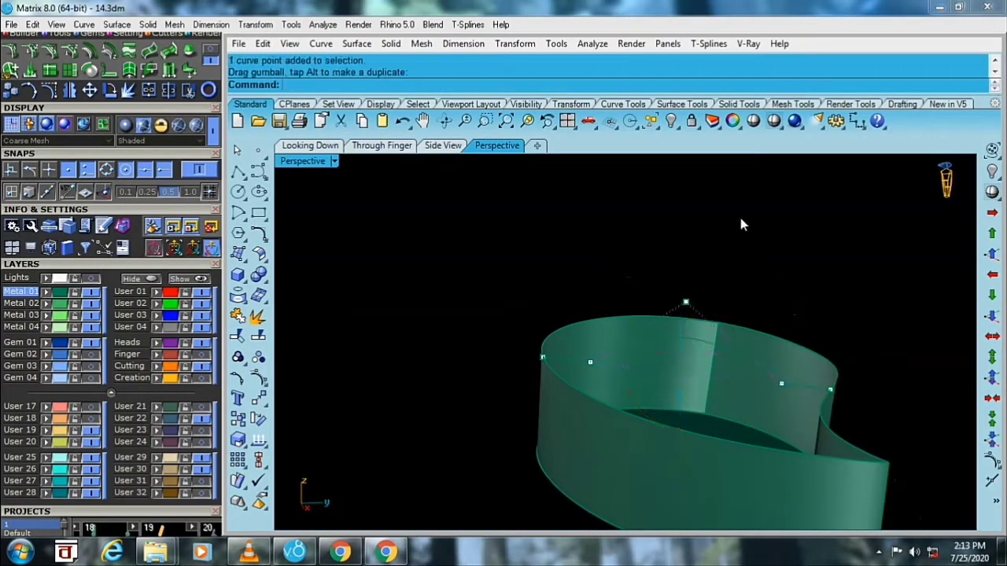
- Lift the side control points to smooth the arch over the teardrop rim
click(781, 383)
shift+drag(559, 275, 623, 377)
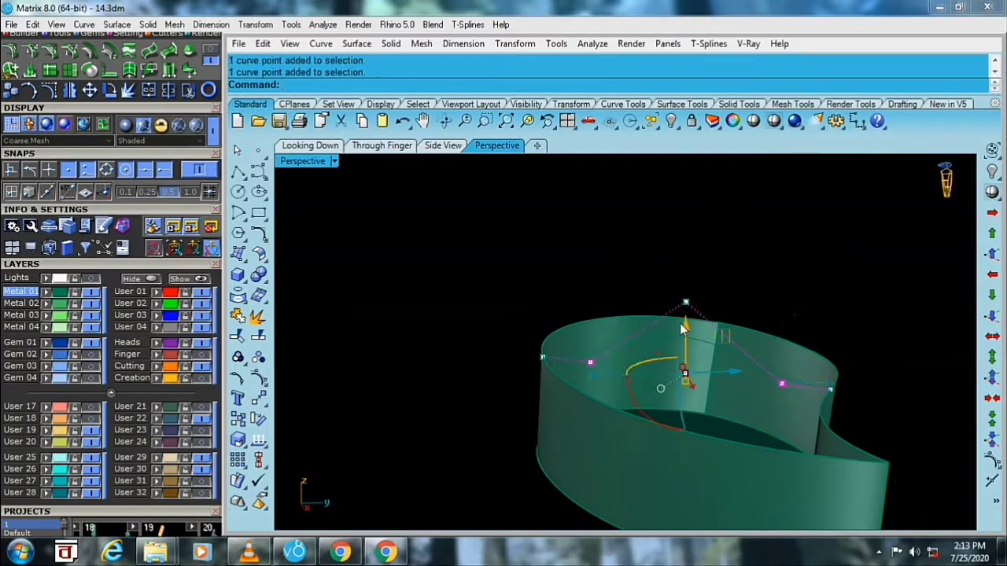
drag(685, 324, 685, 225)
click(674, 221)
click(684, 292)
click(768, 269)
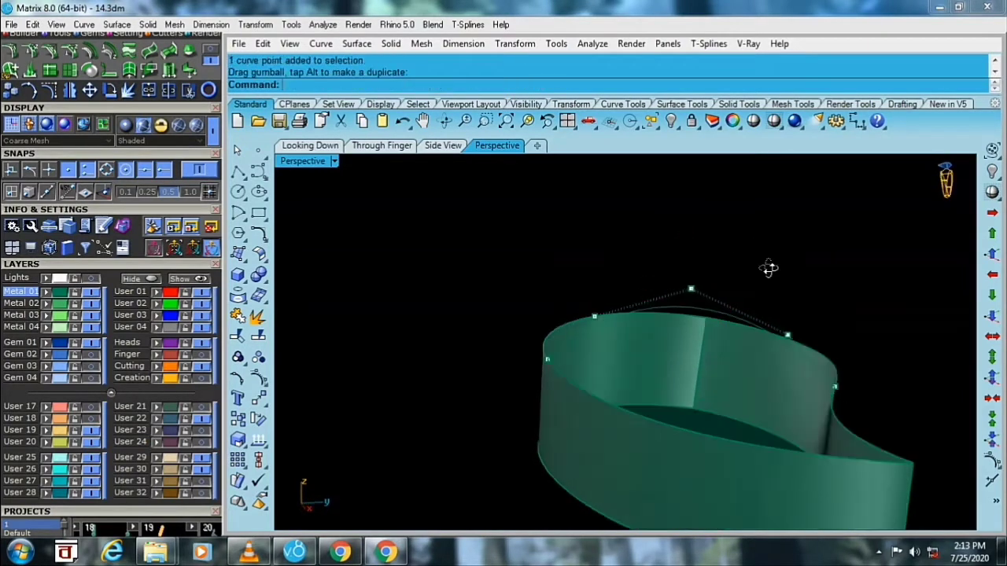
mouse_move(779, 281)
mouse_down()
mouse_move(821, 354)
mouse_move(830, 343)
mouse_up()
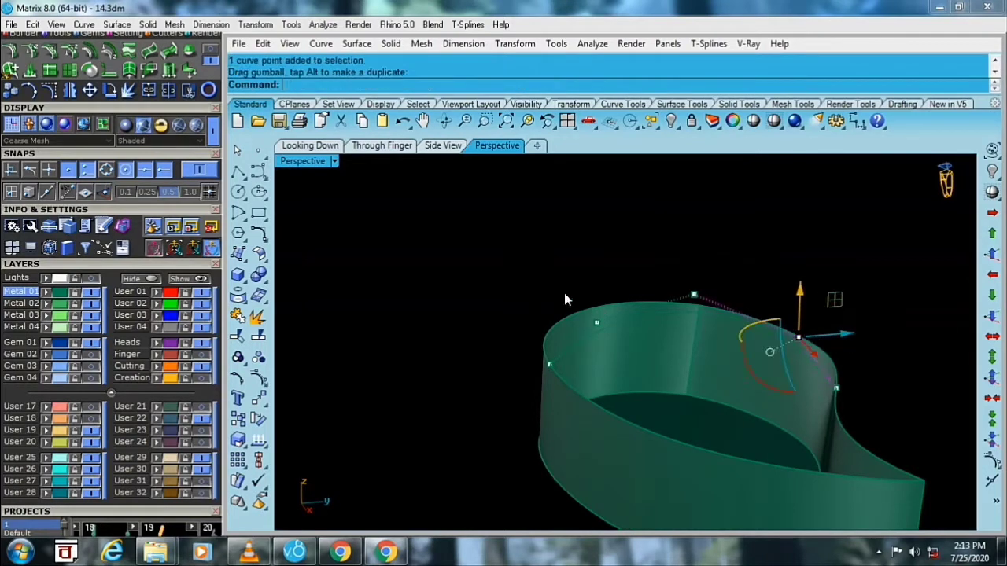
drag(594, 316, 602, 327)
drag(597, 290, 602, 263)
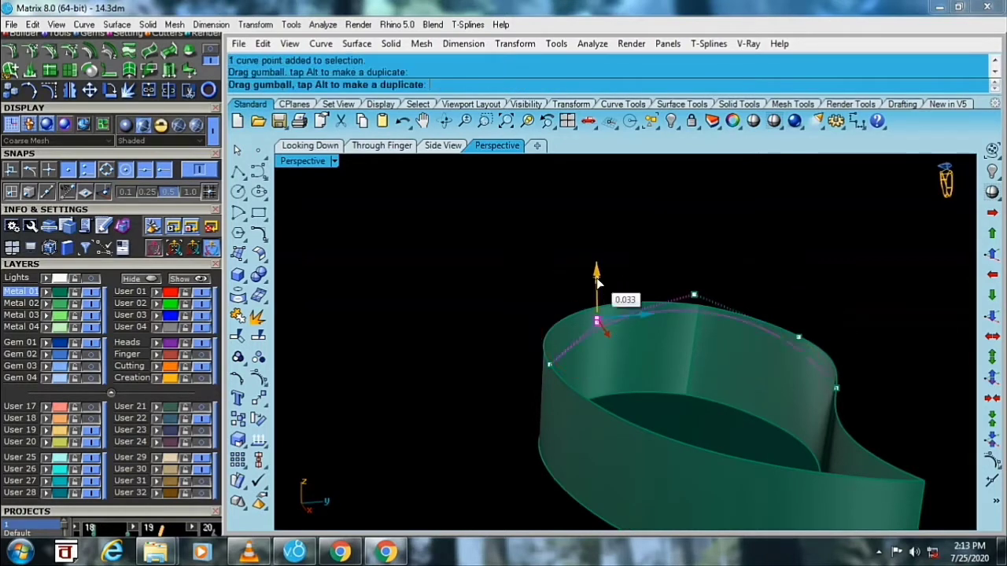
click(703, 220)
drag(671, 238, 723, 294)
right_drag(676, 294, 553, 317)
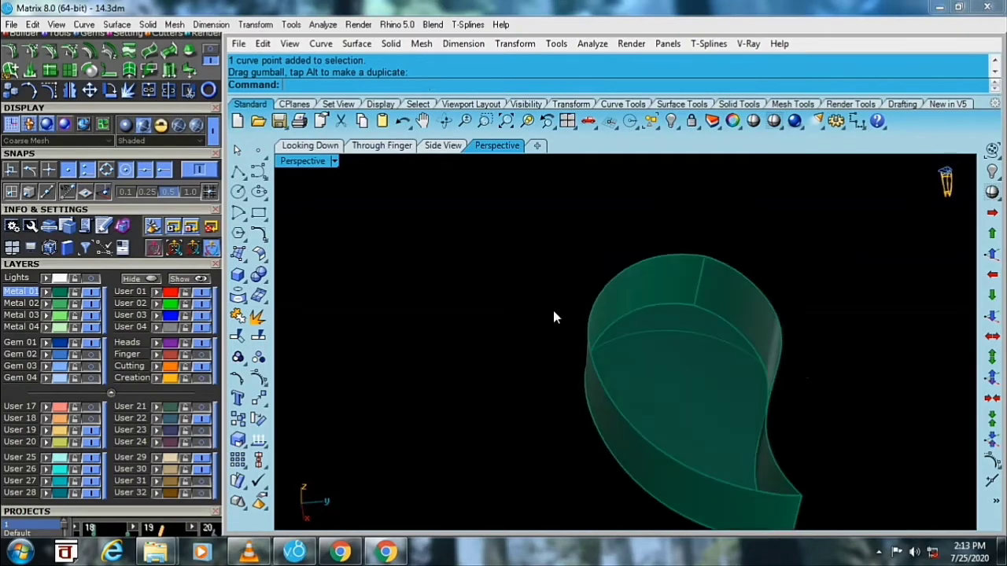
drag(138, 110, 141, 211)
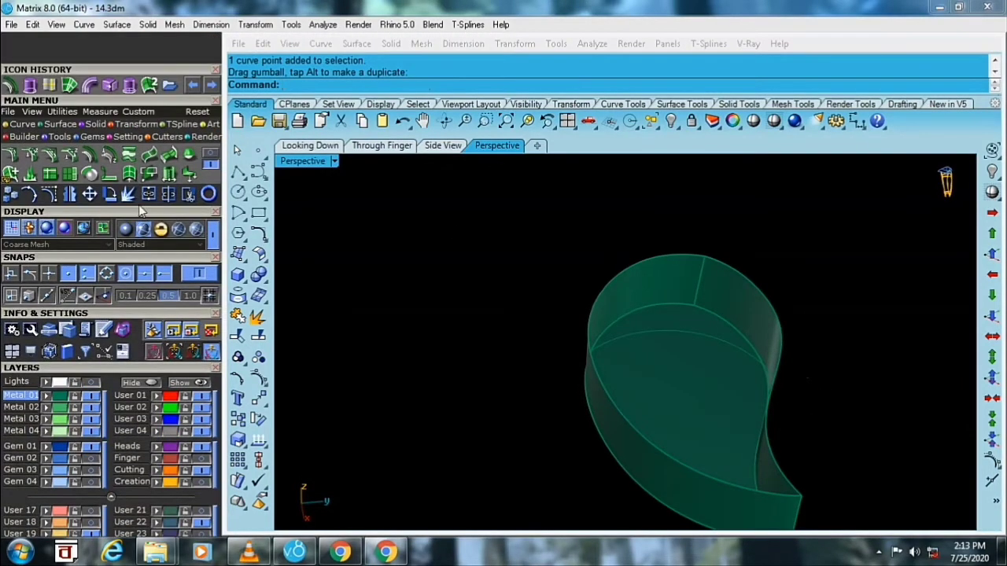
- Create a network surface from the leaf's rim curve and arched curve to dome the top
click(190, 155)
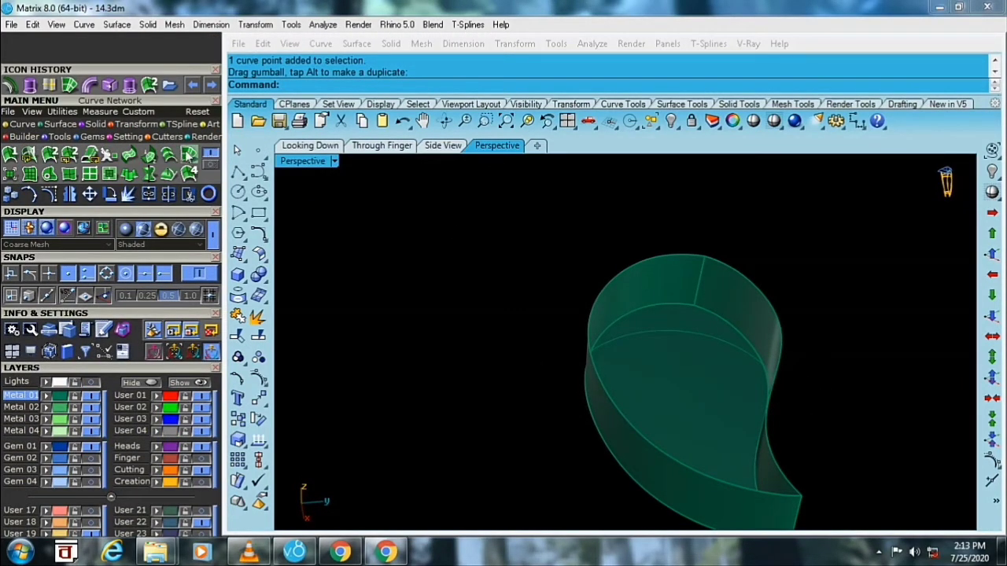
click(604, 378)
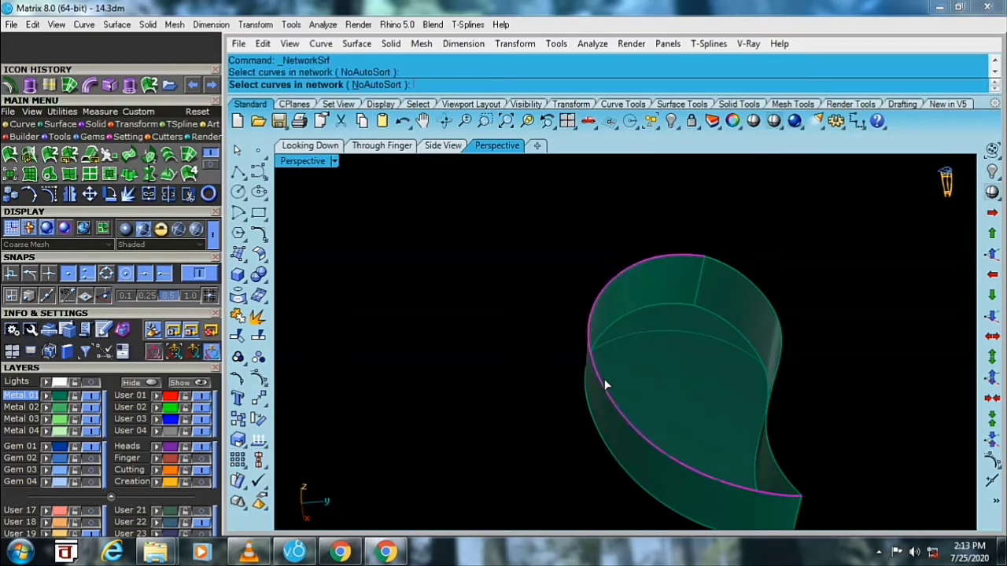
click(770, 405)
key(Return)
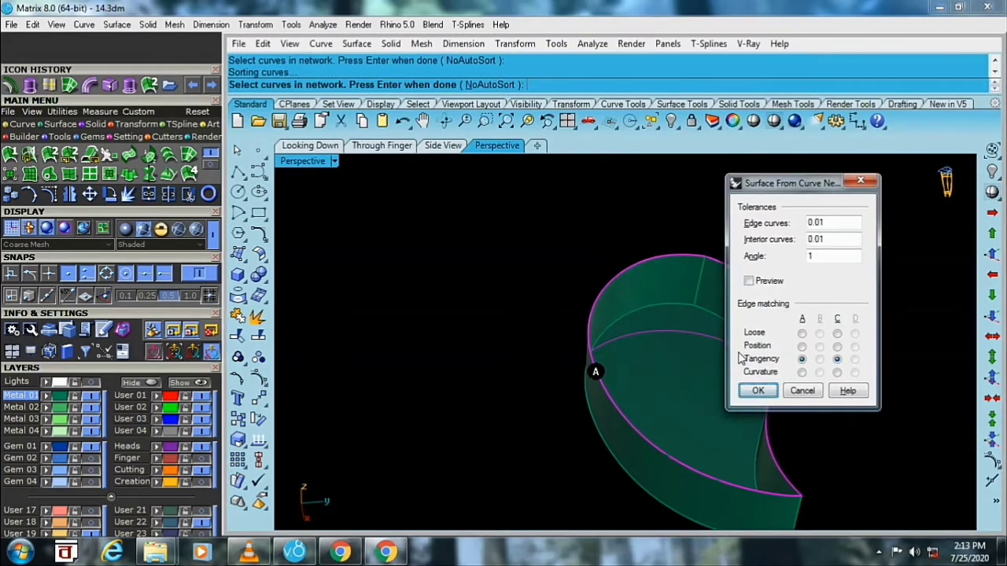
key(Return)
- Try joining the leaf's dome and walls, then show all 472 hidden objects
mouse_move(716, 353)
right_down()
mouse_move(530, 321)
mouse_move(447, 353)
mouse_move(595, 289)
right_up()
drag(595, 289, 519, 478)
click(237, 355)
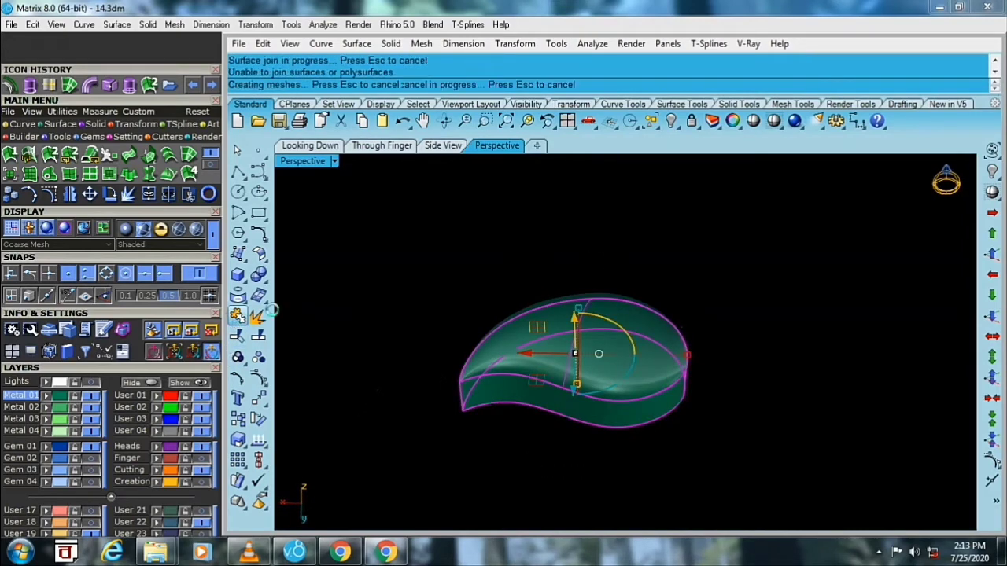
right_drag(323, 298, 566, 329)
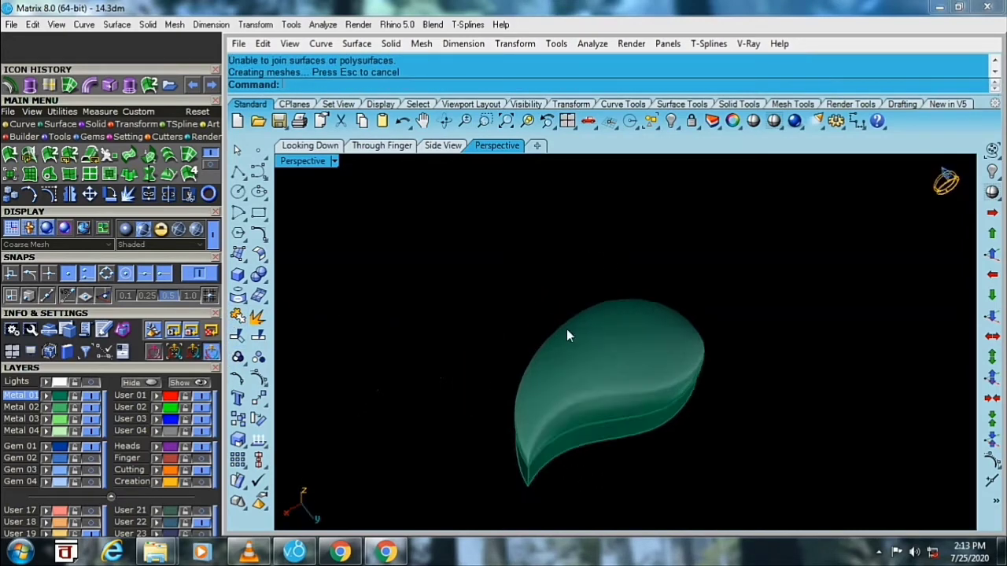
right_click(670, 122)
- Extract the next teardrop leaf's flat top face and delete it
scroll(675, 315, down, 3)
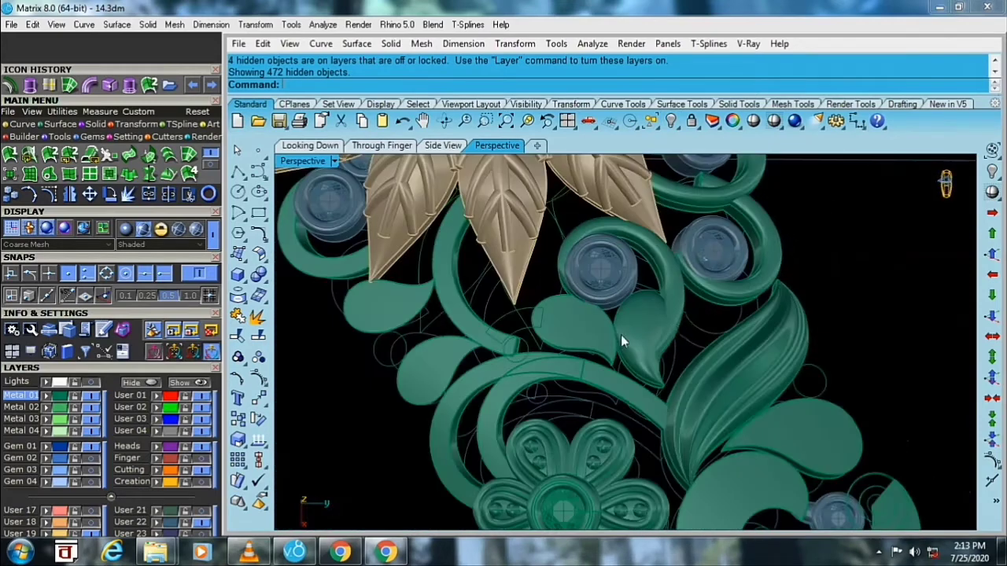
scroll(559, 331, up, 3)
scroll(571, 353, up, 3)
click(575, 361)
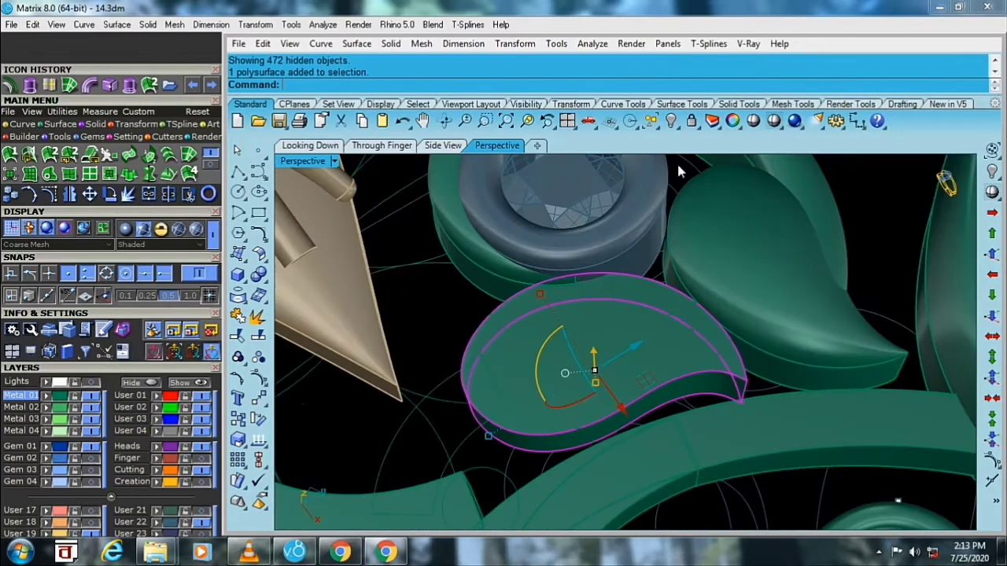
key(Escape)
click(110, 84)
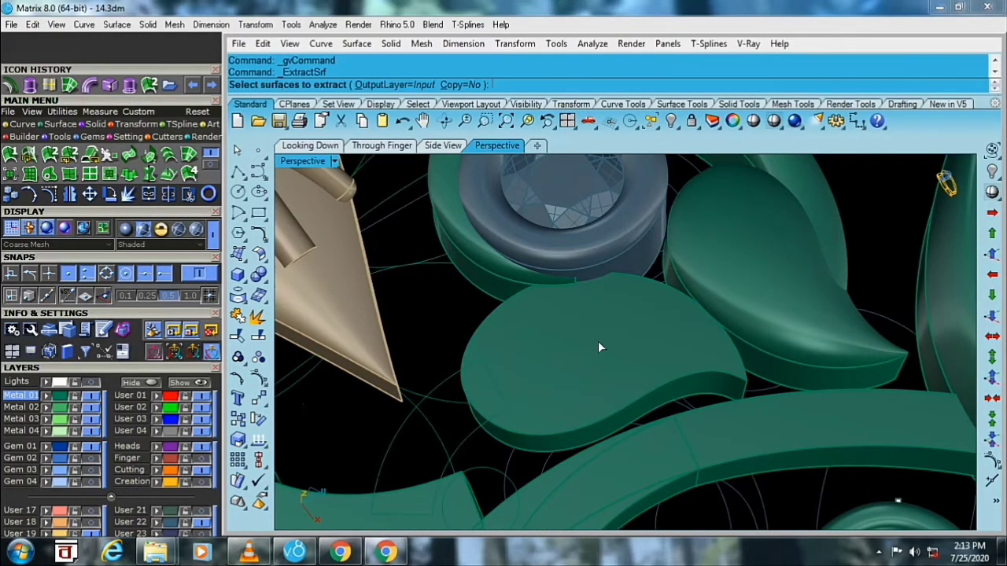
click(595, 341)
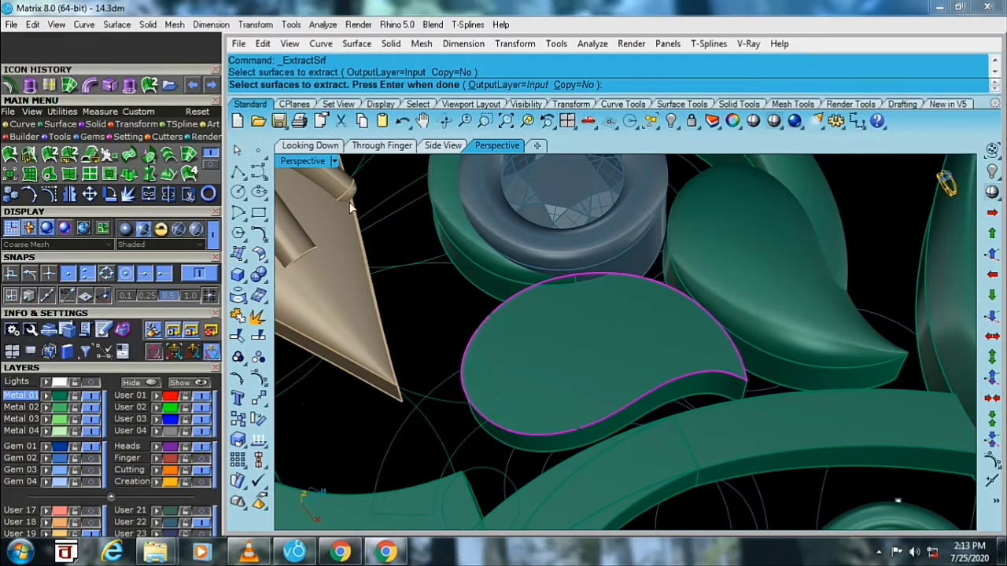
key(Return)
key(Delete)
- Lock the open leaf, hide everything else, then unlock it
mouse_move(600, 328)
right_down()
mouse_move(526, 303)
mouse_move(504, 261)
right_up()
click(503, 261)
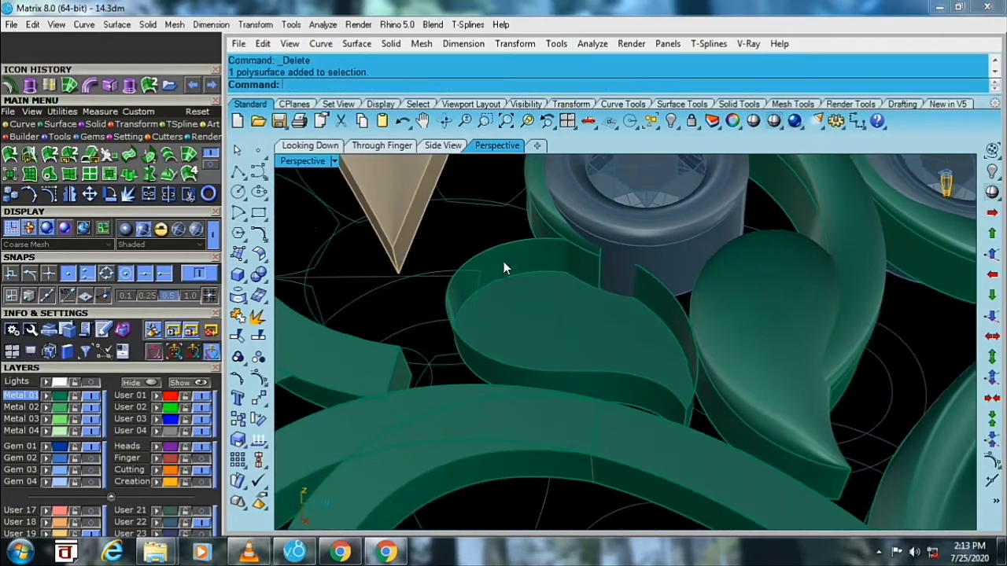
click(692, 120)
key(ctrl+a)
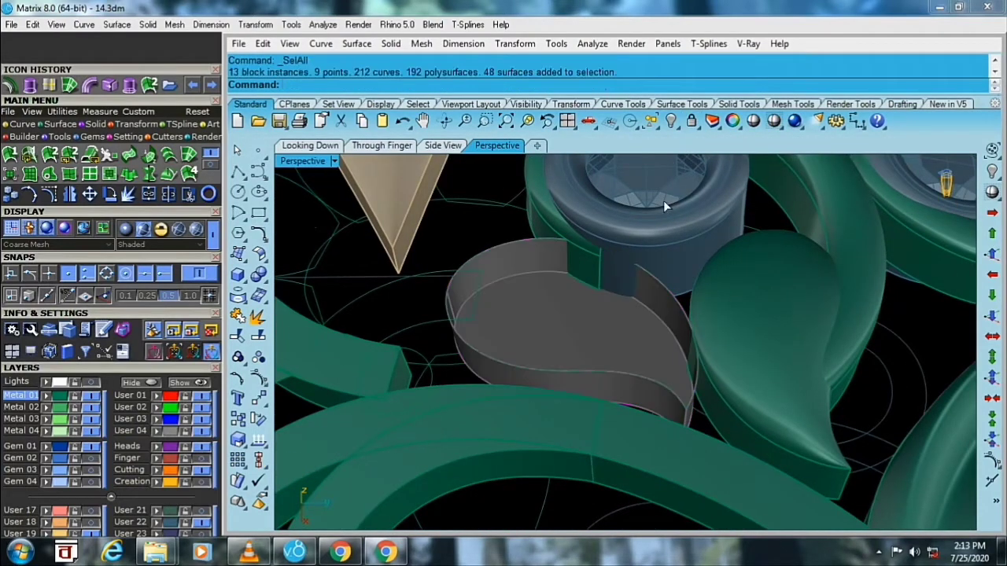
click(670, 120)
right_click(691, 121)
right_drag(641, 288, 500, 276)
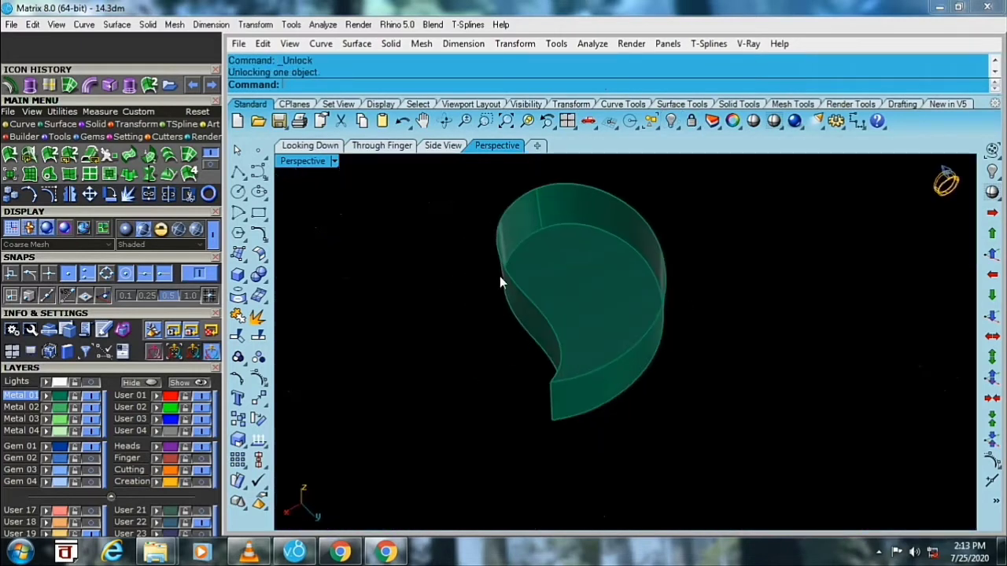
- Draw a straight line across the leaf from rim to opposite rim
click(247, 177)
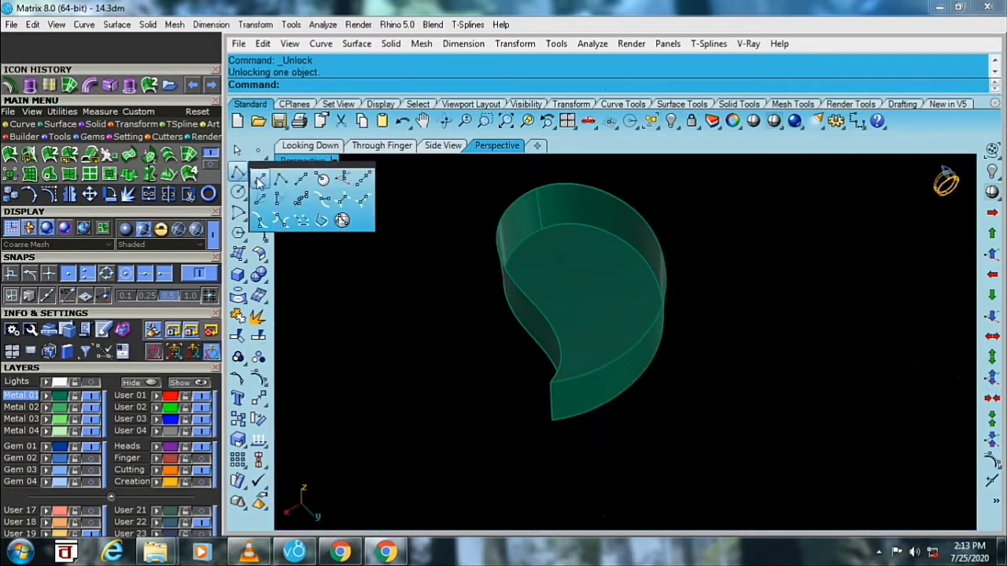
click(260, 179)
click(531, 296)
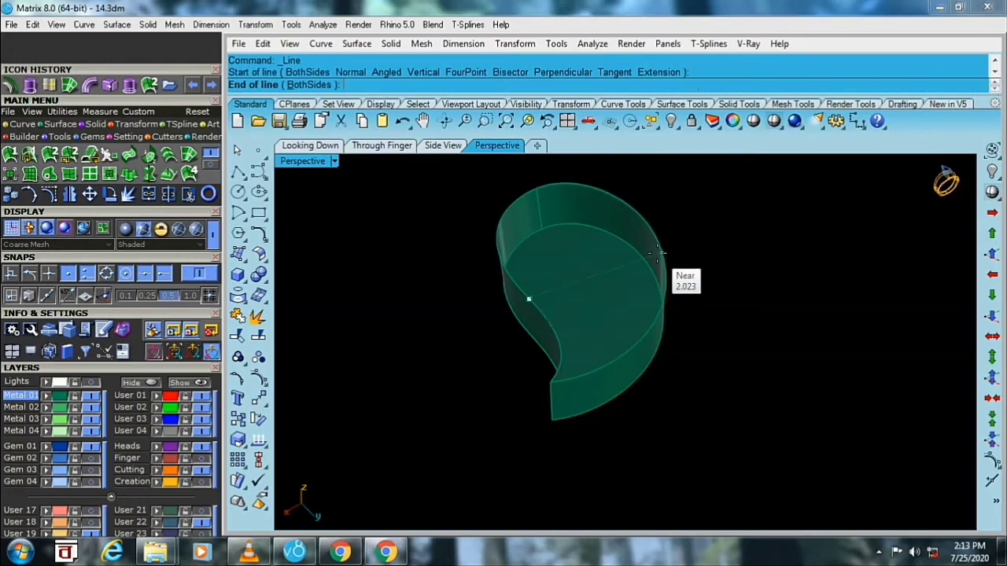
click(674, 281)
right_drag(665, 265, 603, 265)
- Rebuild the new line with the Rebuild command
text(rebuild)
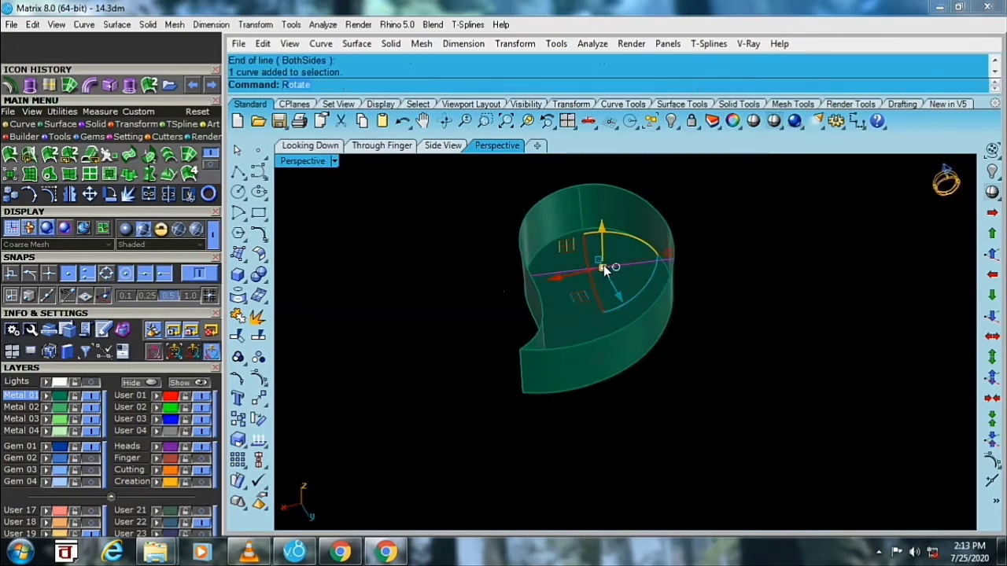
key(Return)
key(Return)
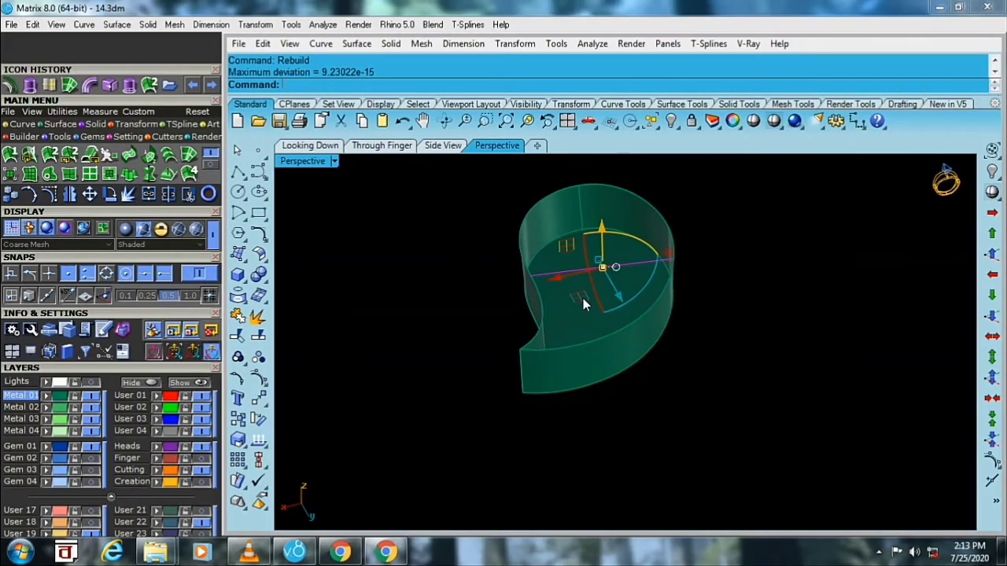
click(259, 356)
- Raise the line's middle control point to arch it over the leaf
right_drag(527, 349, 591, 226)
scroll(591, 227, up, 2)
drag(591, 219, 672, 359)
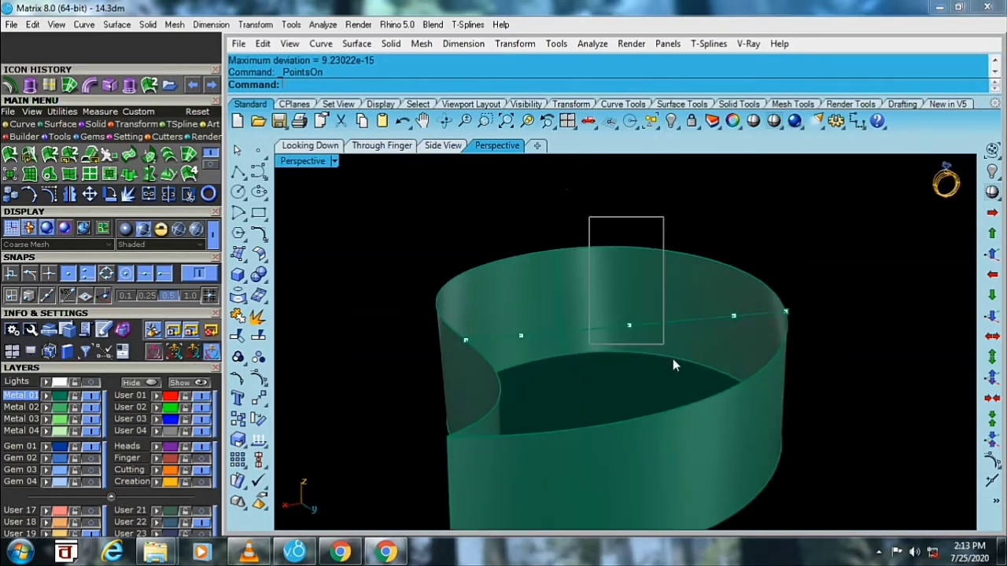
drag(631, 281, 629, 212)
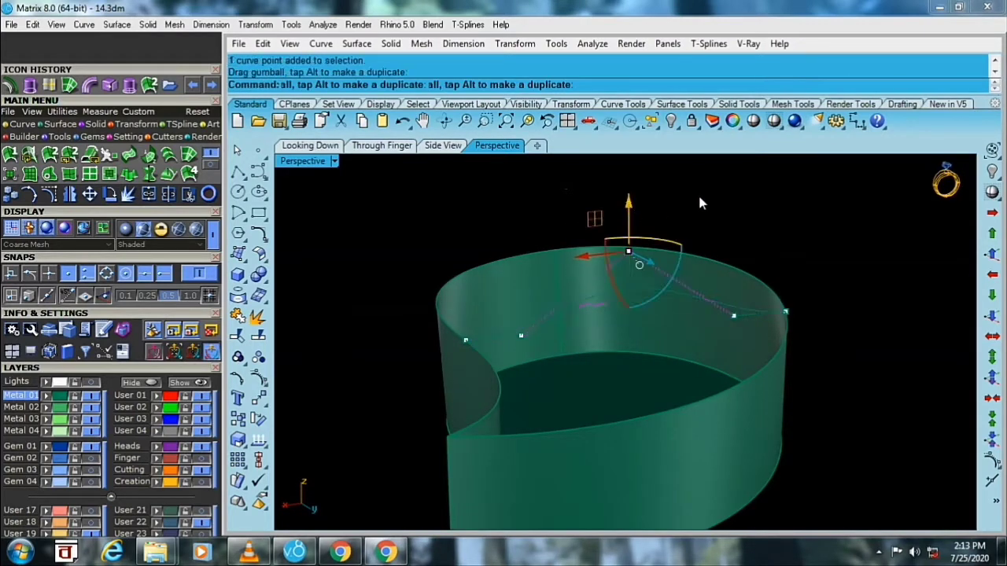
drag(715, 192, 764, 322)
drag(482, 218, 547, 351)
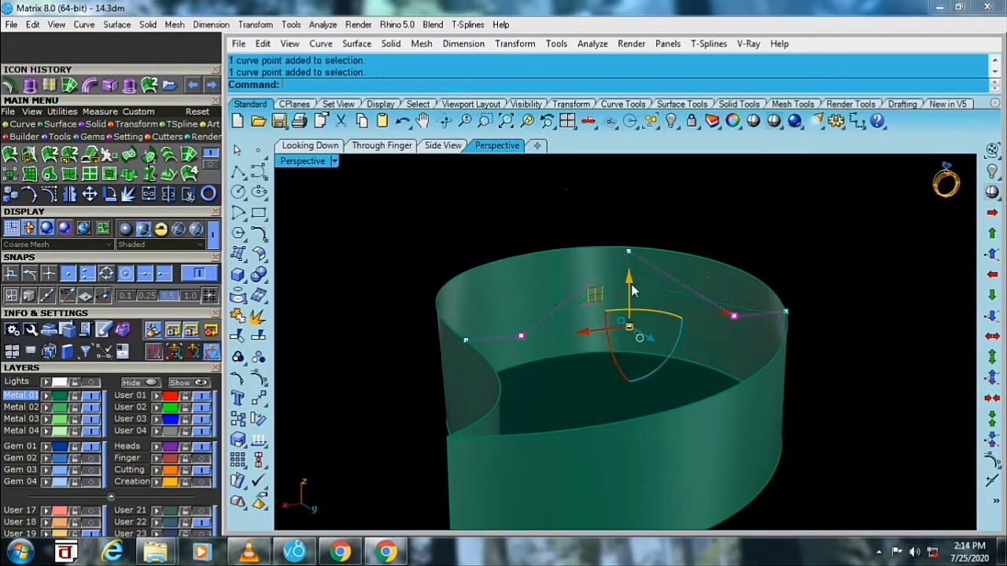
mouse_move(631, 280)
mouse_down()
mouse_move(634, 197)
mouse_move(639, 272)
mouse_up()
click(633, 195)
- Adjust the side and top control points to reshape the arch
drag(633, 219, 629, 203)
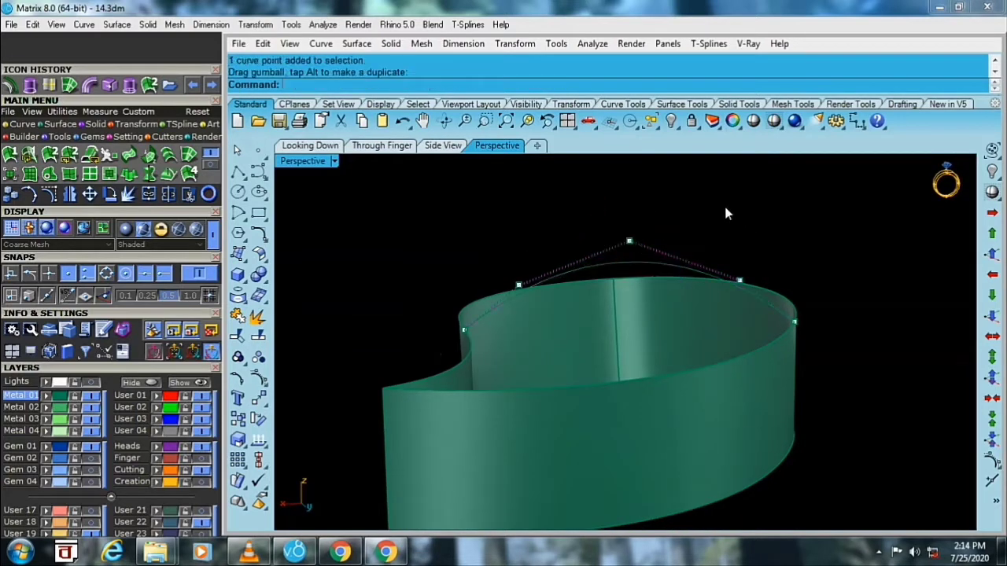
drag(723, 203, 762, 305)
shift+drag(499, 238, 546, 314)
mouse_move(639, 250)
mouse_down()
mouse_move(676, 270)
mouse_move(626, 258)
mouse_up()
click(628, 279)
click(258, 378)
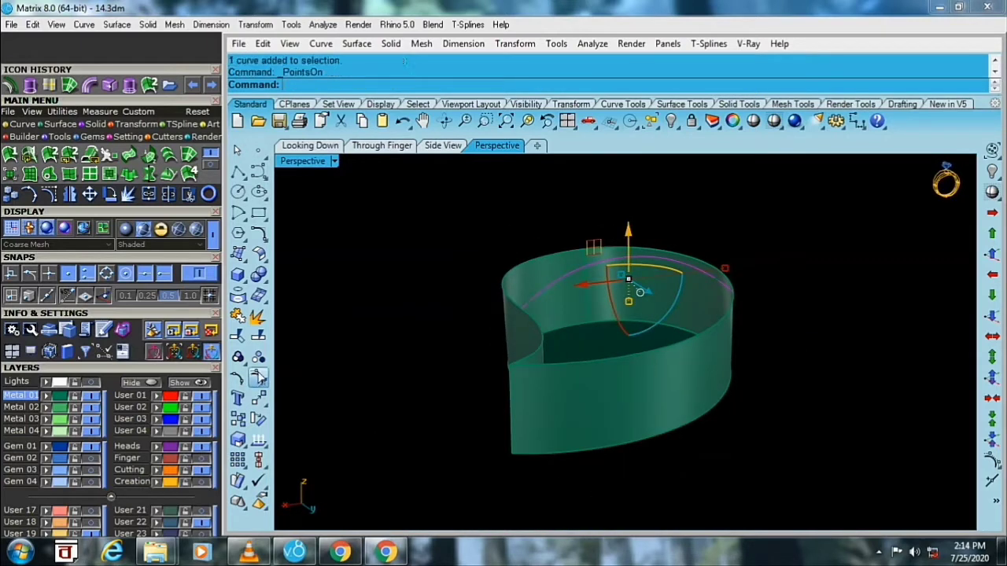
mouse_move(558, 191)
mouse_down()
mouse_move(636, 234)
mouse_move(627, 208)
mouse_up()
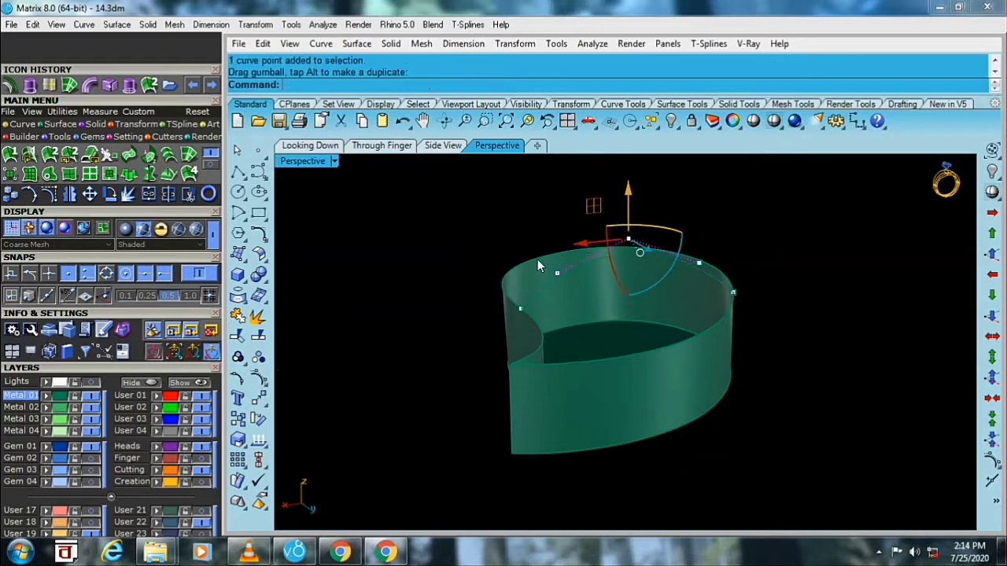
right_drag(627, 209, 589, 359)
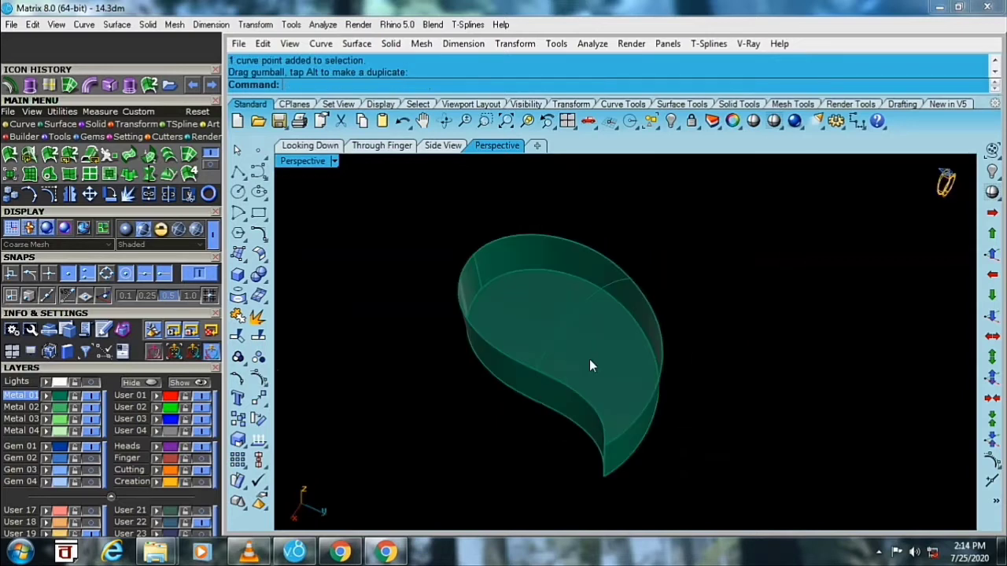
- Create a network surface from the rim and arched curves to dome the second leaf
click(544, 369)
click(652, 315)
key(Return)
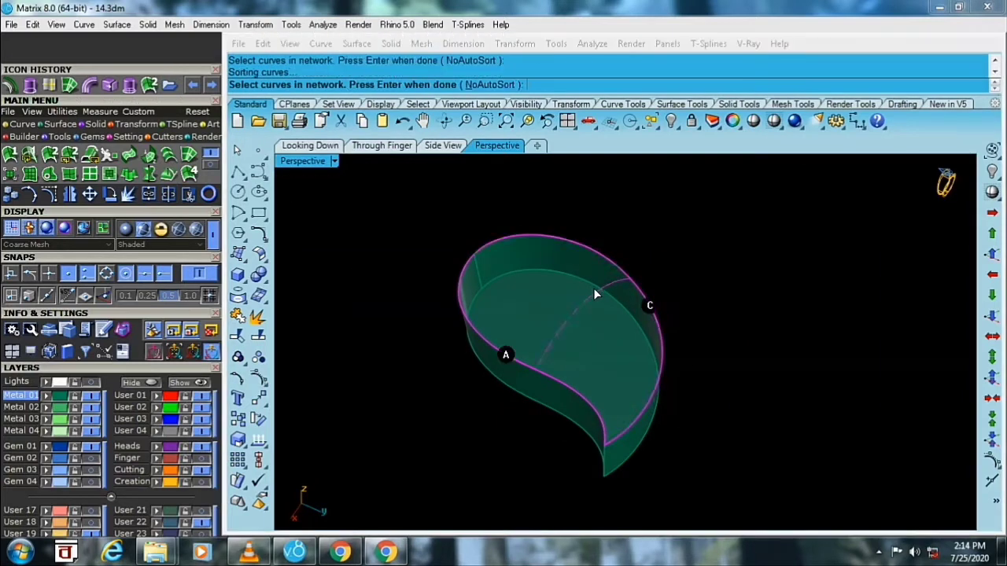
key(Return)
mouse_move(594, 291)
right_down()
mouse_move(567, 319)
mouse_move(508, 340)
right_up()
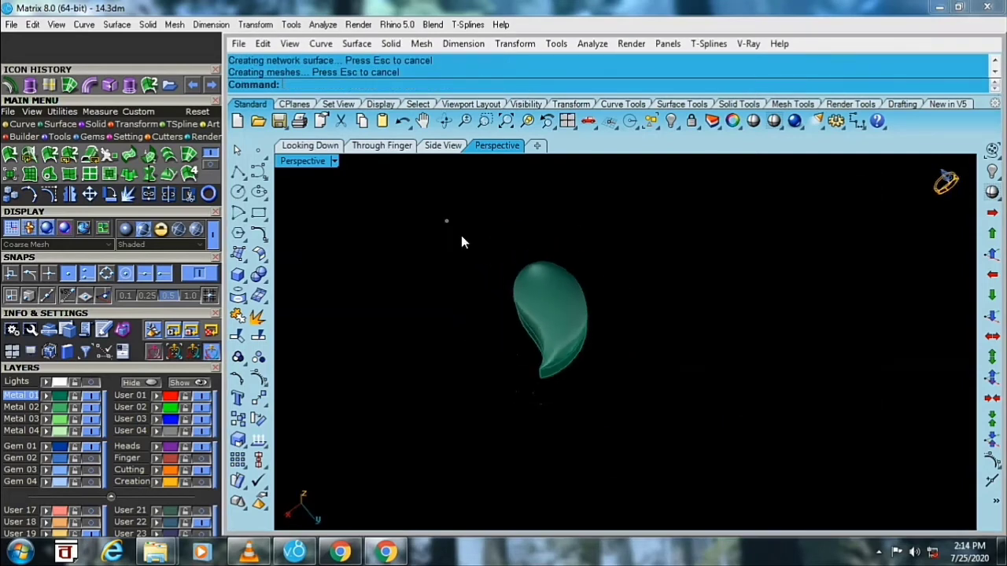
- Try joining the dome to the leaf walls, then show all 474 hidden objects
right_drag(461, 237, 517, 385)
key(ctrl+a)
click(238, 315)
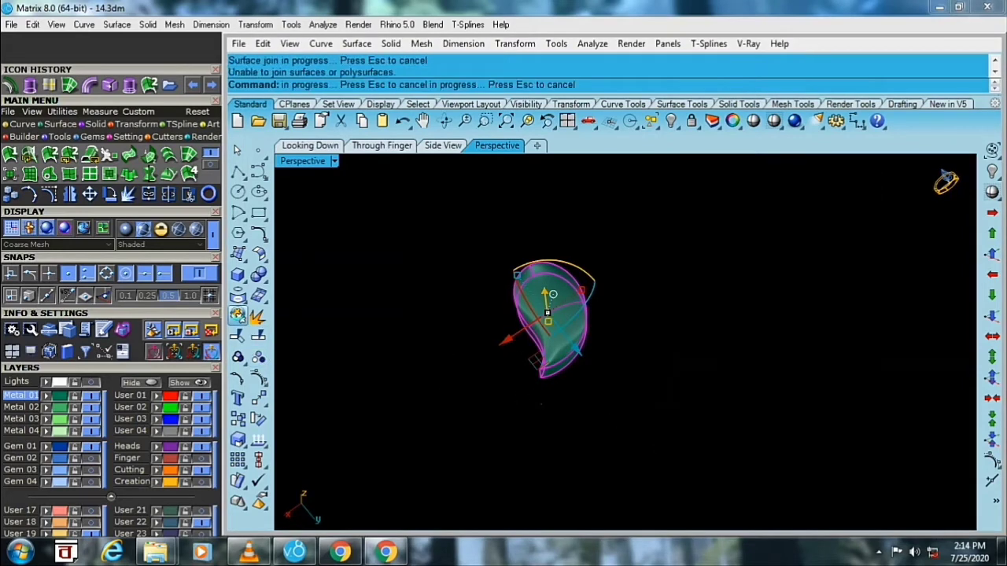
click(554, 322)
right_drag(553, 320, 534, 327)
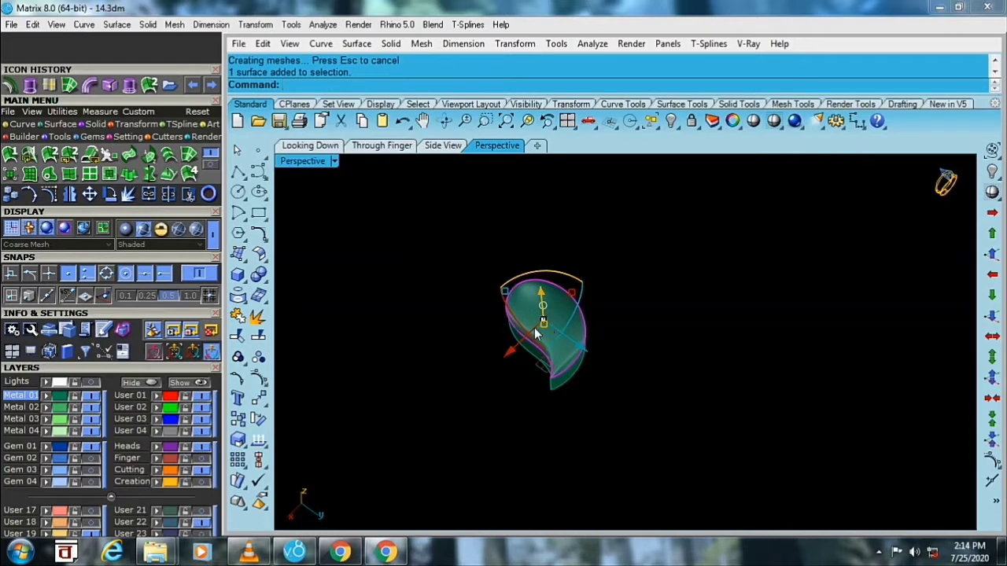
click(547, 343)
mouse_move(529, 380)
right_down()
mouse_move(541, 379)
mouse_move(535, 398)
right_up()
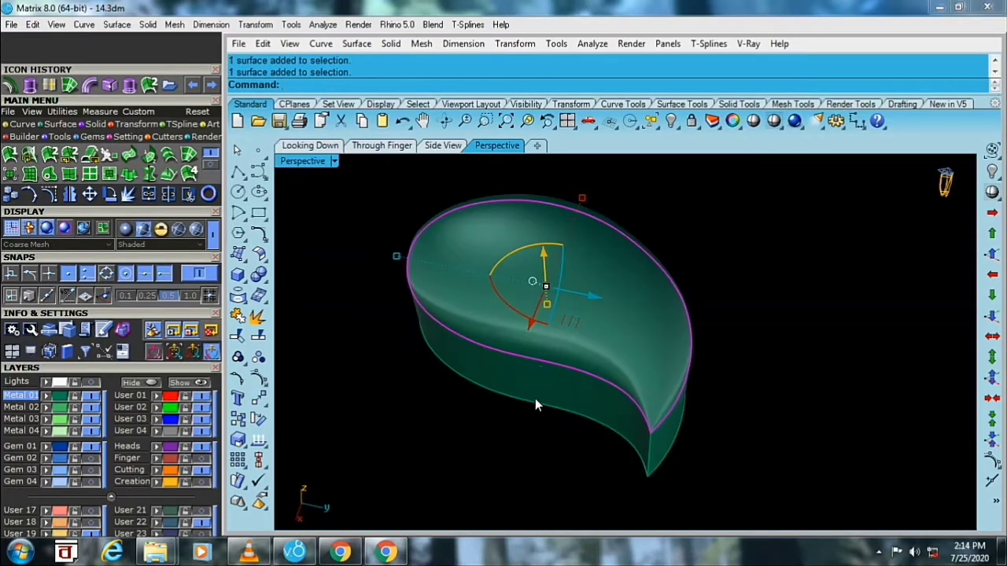
key(ctrl+a)
click(238, 315)
scroll(406, 335, down, 4)
click(440, 346)
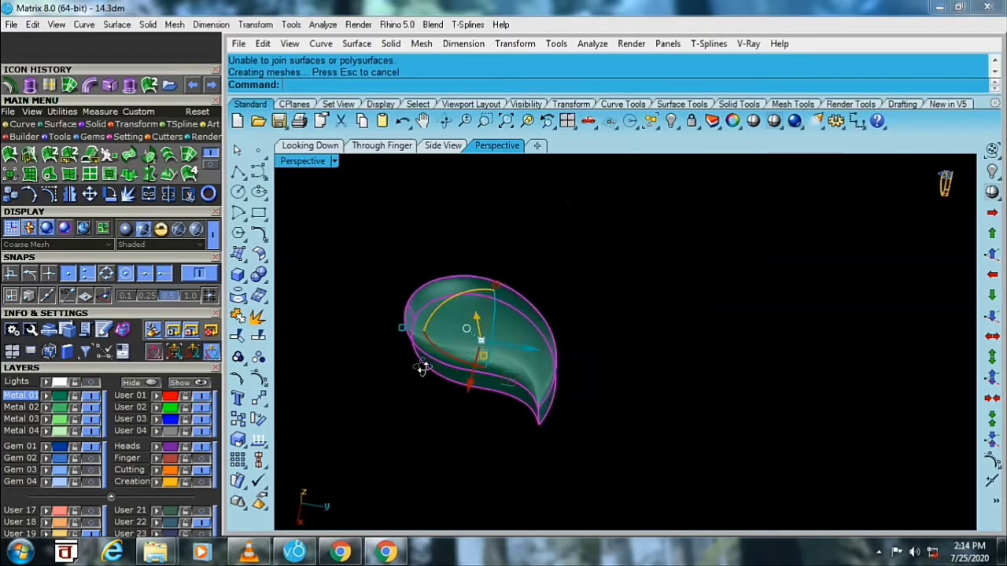
right_click(671, 120)
- Select the third teardrop piece among the scrolls, lock it and hide everything else
scroll(575, 291, down, 1)
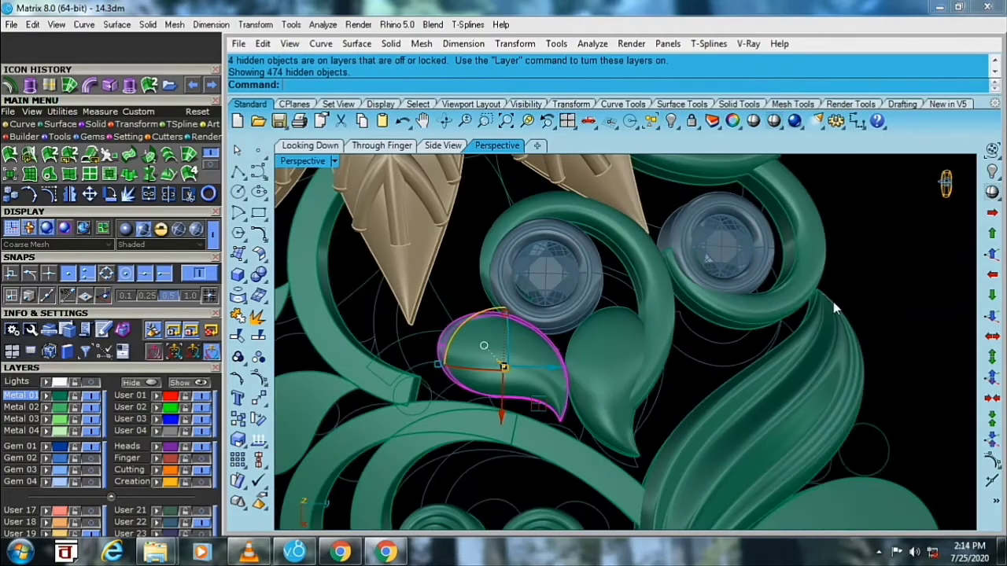
key(Escape)
scroll(653, 322, down, 3)
scroll(626, 346, down, 3)
right_drag(626, 347, 676, 370)
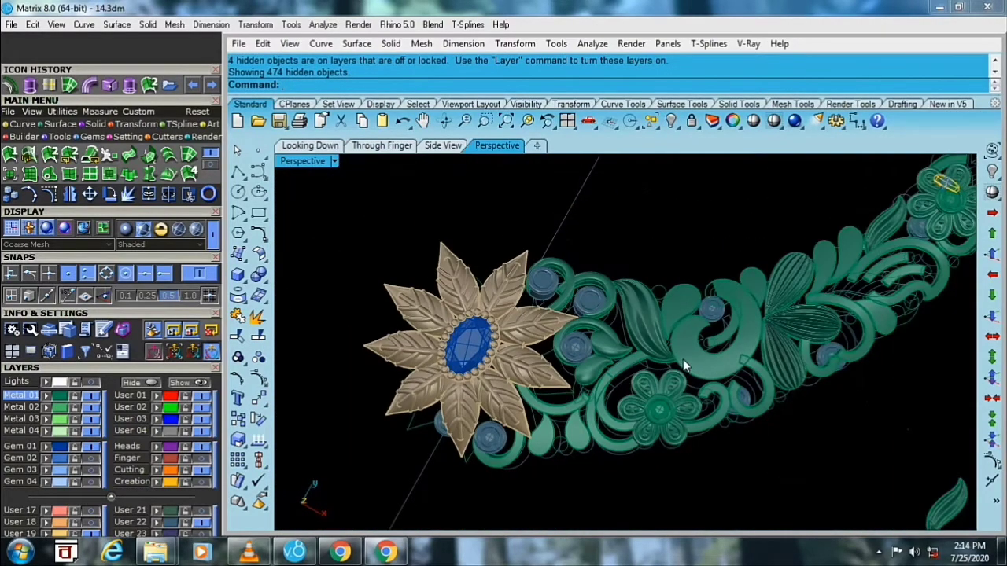
scroll(681, 362, up, 2)
scroll(674, 322, up, 2)
scroll(671, 306, up, 1)
click(684, 295)
mouse_move(686, 293)
right_down()
mouse_move(661, 315)
mouse_move(629, 313)
mouse_move(647, 171)
right_up()
click(690, 120)
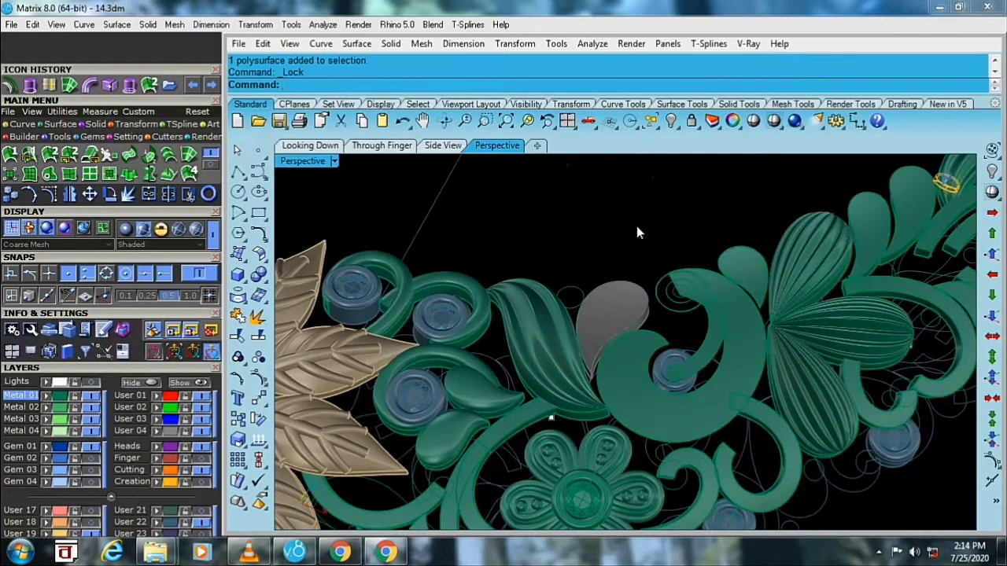
key(ctrl+a)
click(670, 120)
- Unlock the grey teardrop, then extract and delete its top face
right_click(691, 120)
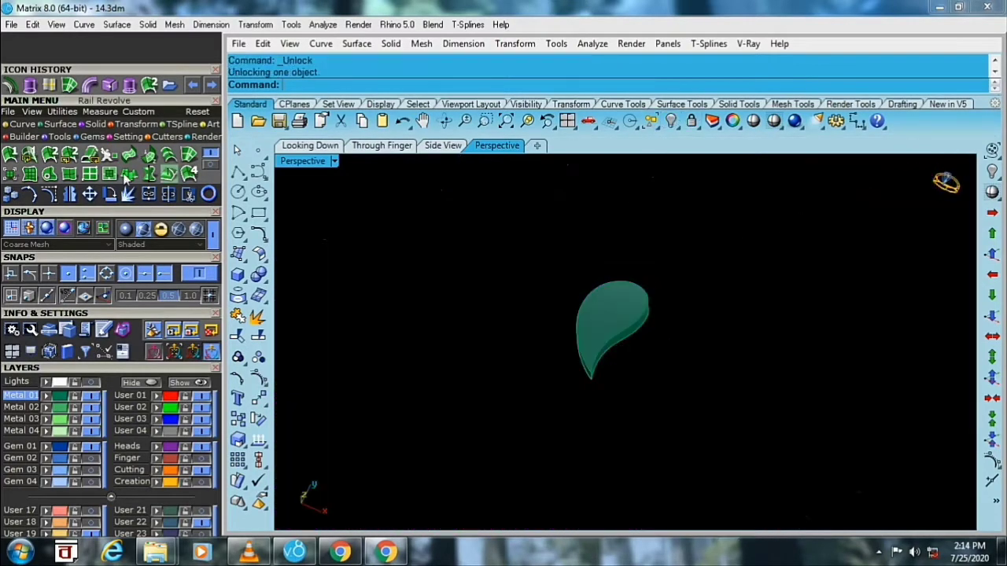
click(90, 137)
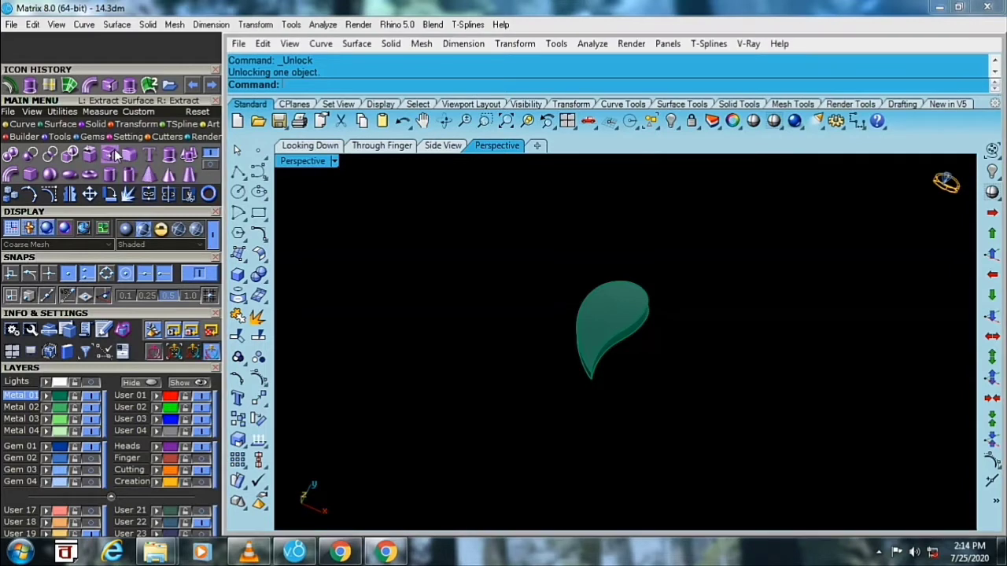
click(115, 155)
click(618, 317)
key(Return)
key(Delete)
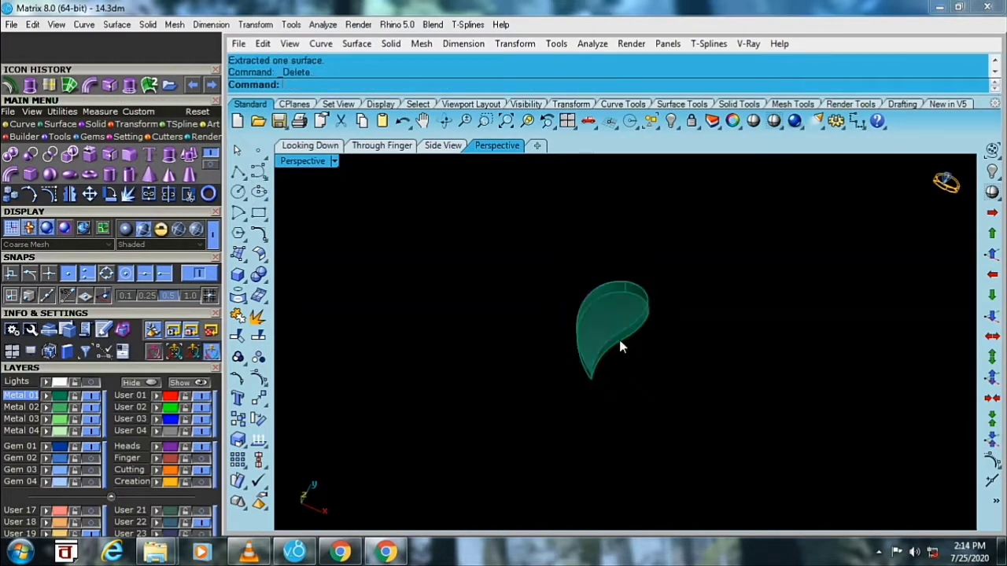
- Draw a straight line across the teardrop's open rim and select it
scroll(619, 339, up, 3)
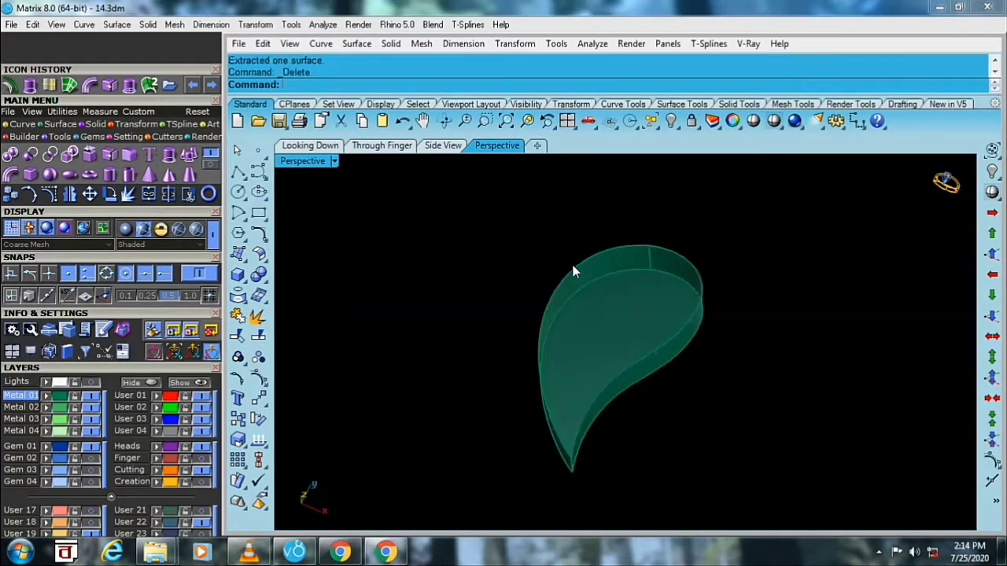
click(239, 173)
scroll(668, 318, up, 1)
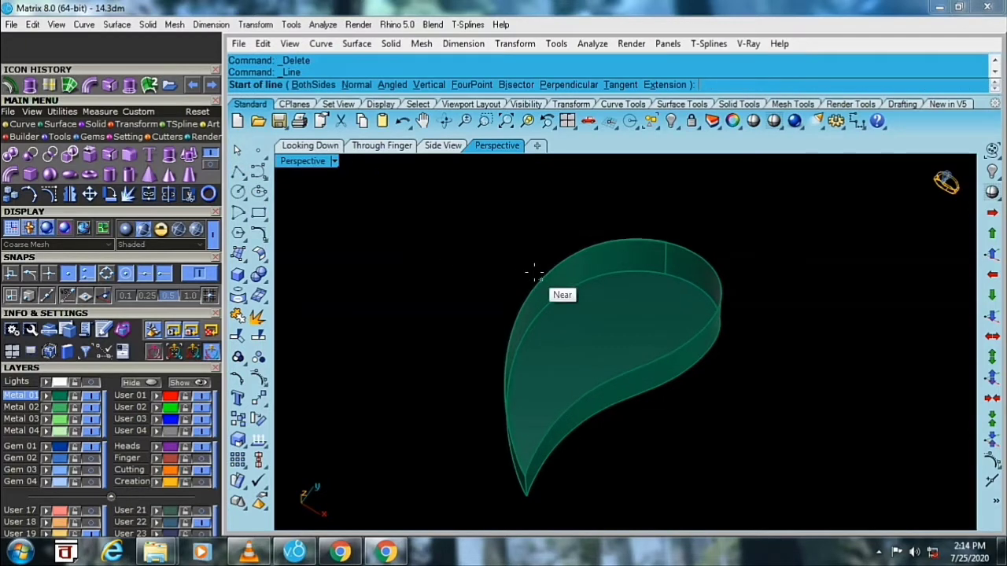
click(534, 273)
click(694, 356)
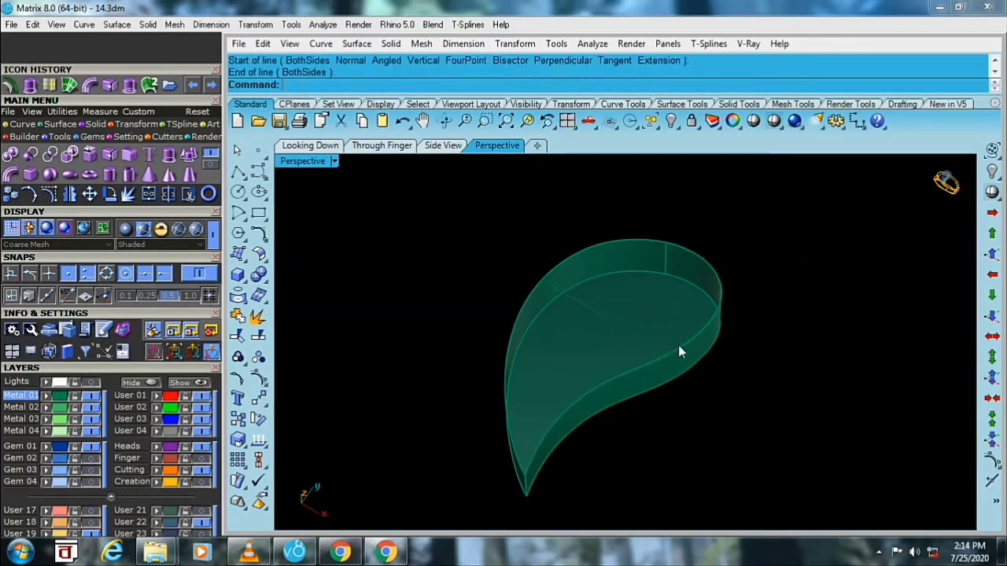
mouse_move(678, 352)
right_down()
mouse_move(701, 308)
mouse_move(627, 343)
mouse_move(677, 438)
mouse_move(629, 383)
mouse_move(541, 409)
mouse_move(512, 377)
mouse_move(607, 313)
right_up()
click(607, 313)
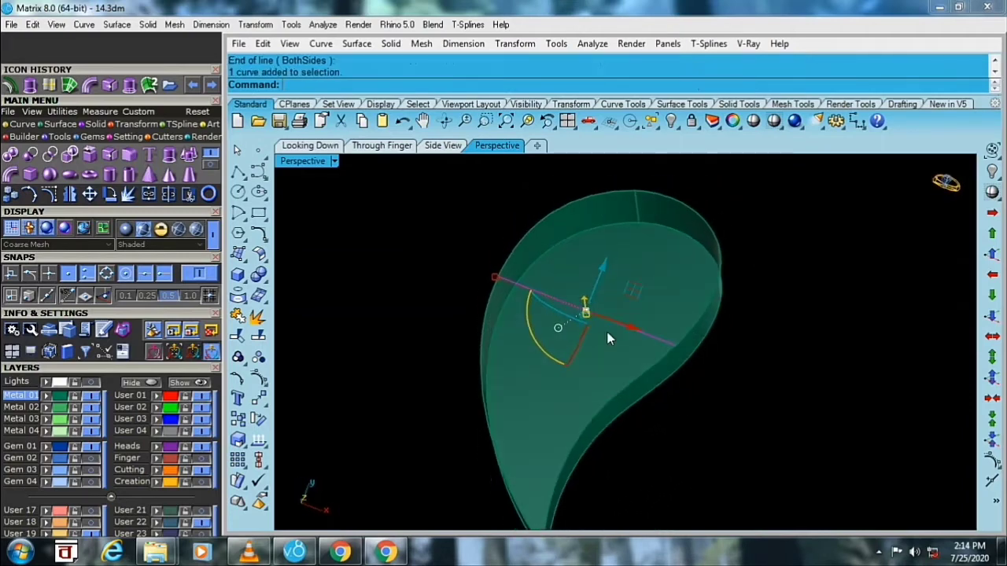
- Rebuild the cross line with 5 points, degree 3
text(Rebuild)
key(Return)
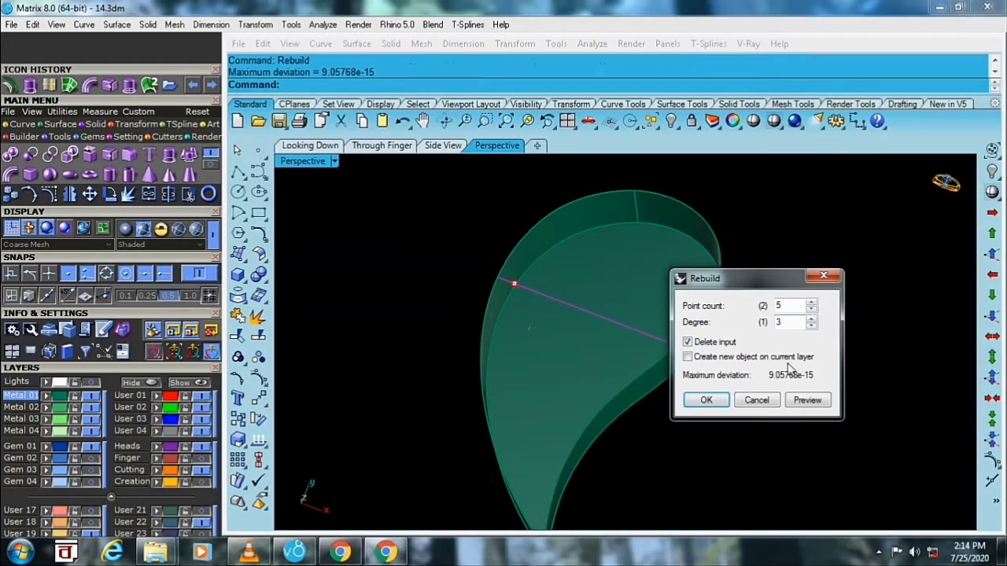
click(705, 399)
right_drag(706, 399, 546, 394)
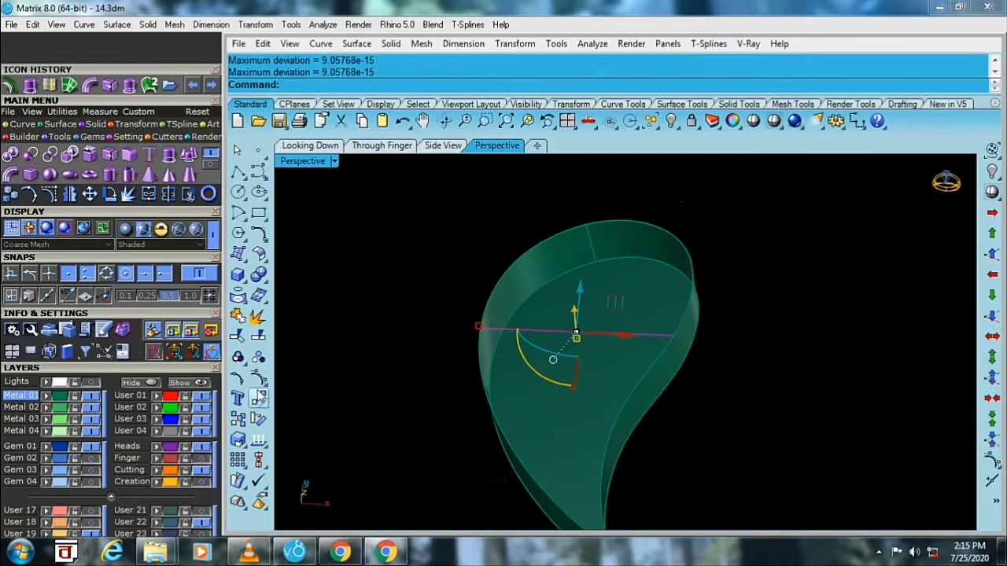
- Turn on the line's control points and raise the middle and top points into an arch
click(259, 397)
right_drag(503, 354, 515, 257)
click(553, 386)
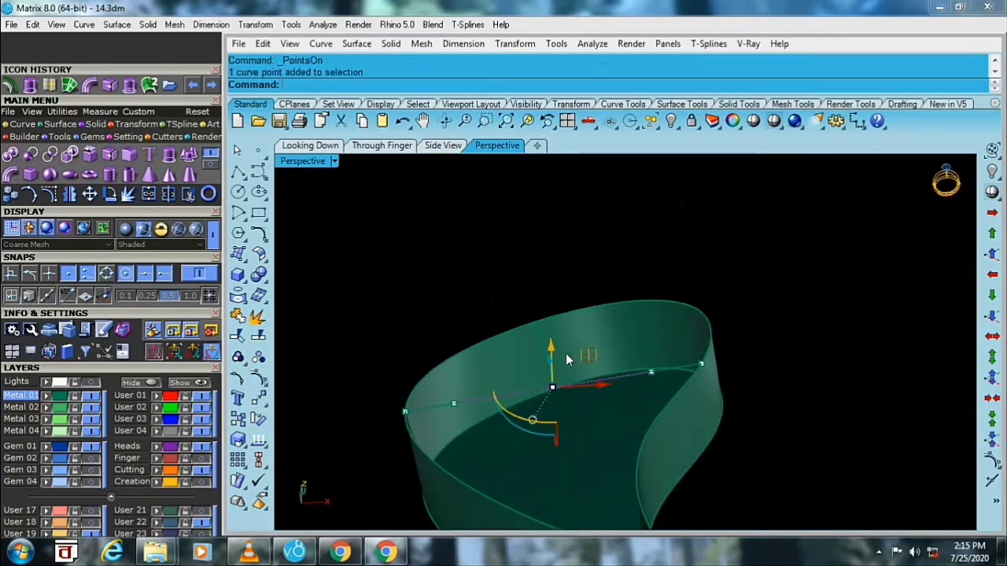
drag(551, 350, 547, 271)
drag(625, 236, 664, 369)
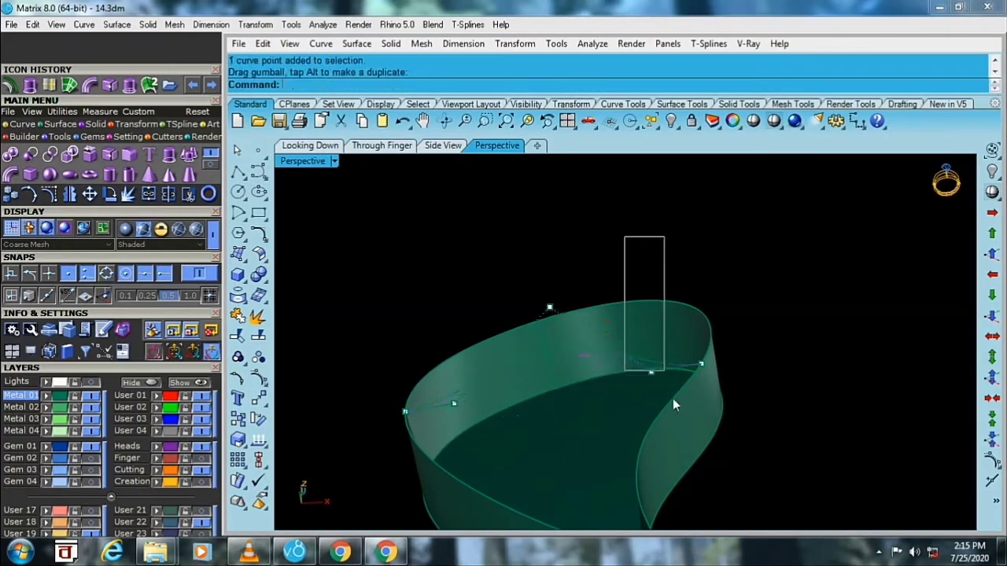
shift+drag(445, 332, 467, 405)
drag(549, 350, 547, 293)
drag(514, 234, 556, 313)
drag(547, 271, 547, 254)
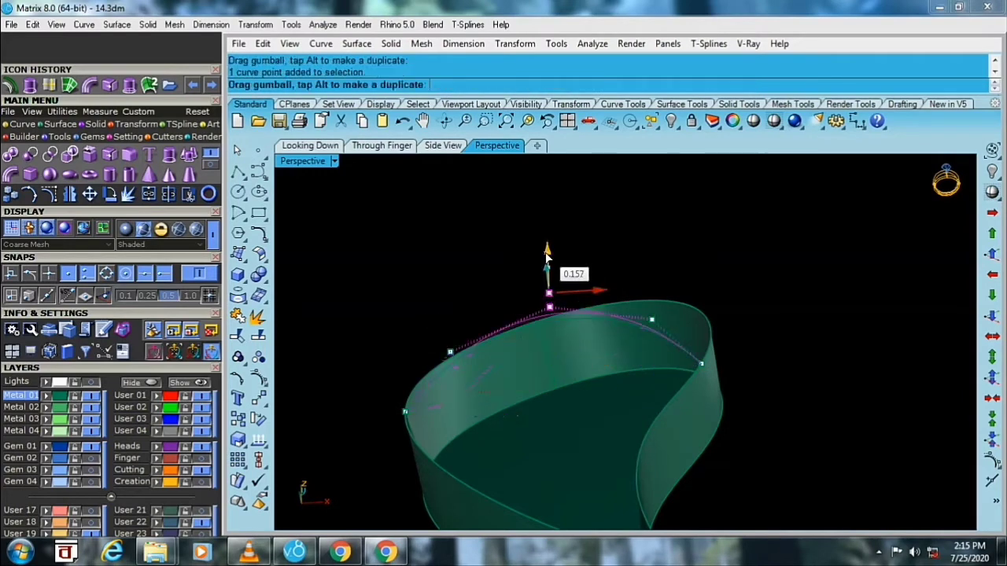
- Fine-tune the arch by adjusting the left control point's height and position
mouse_move(422, 329)
mouse_down()
mouse_move(478, 379)
mouse_move(473, 364)
mouse_up()
click(598, 303)
mouse_move(515, 269)
mouse_down()
mouse_move(572, 324)
mouse_move(564, 297)
mouse_up()
click(606, 271)
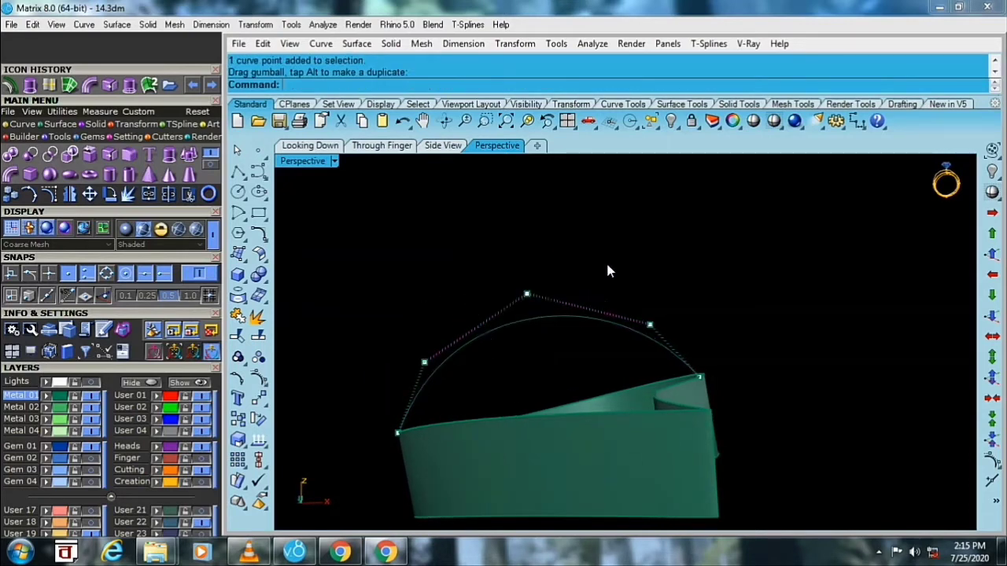
drag(607, 271, 672, 334)
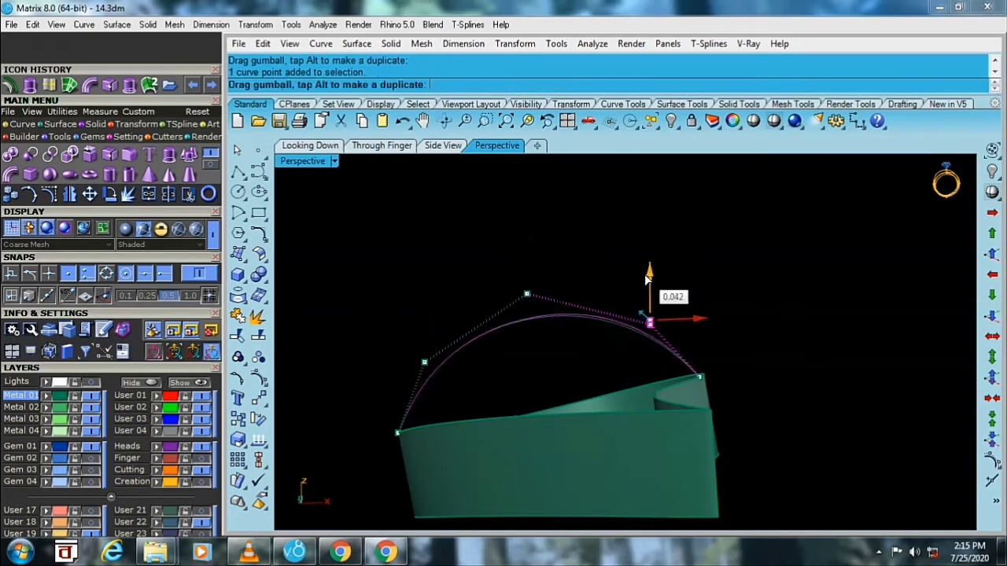
drag(646, 277, 647, 272)
click(580, 265)
drag(407, 315, 452, 405)
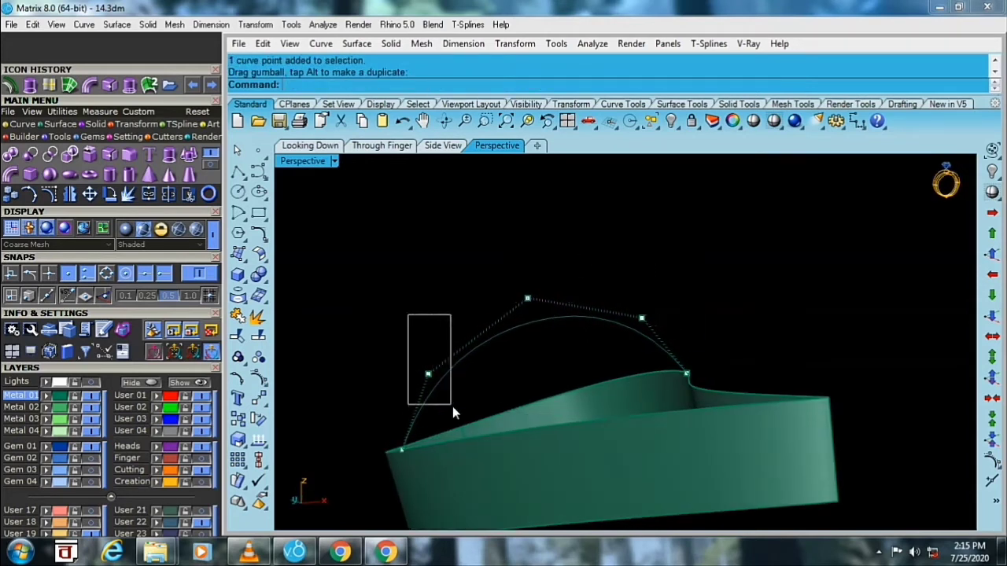
drag(427, 374, 416, 370)
mouse_move(478, 265)
mouse_down()
mouse_move(550, 320)
mouse_move(560, 297)
mouse_up()
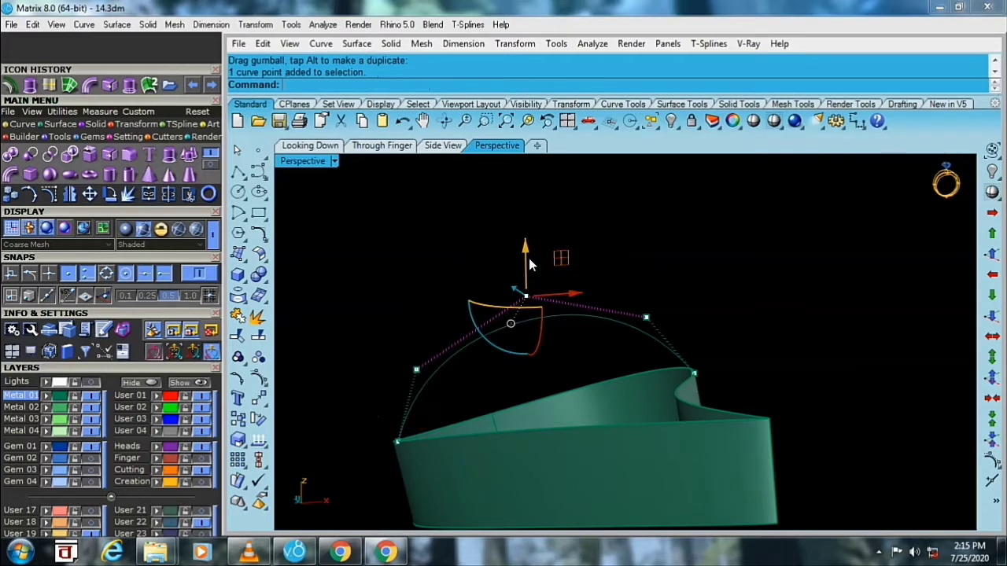
click(416, 370)
drag(414, 332, 415, 351)
- Lower the upper-right control point and push the right point outward to finish the arch
mouse_move(621, 303)
mouse_down()
mouse_move(678, 342)
mouse_move(649, 315)
mouse_up()
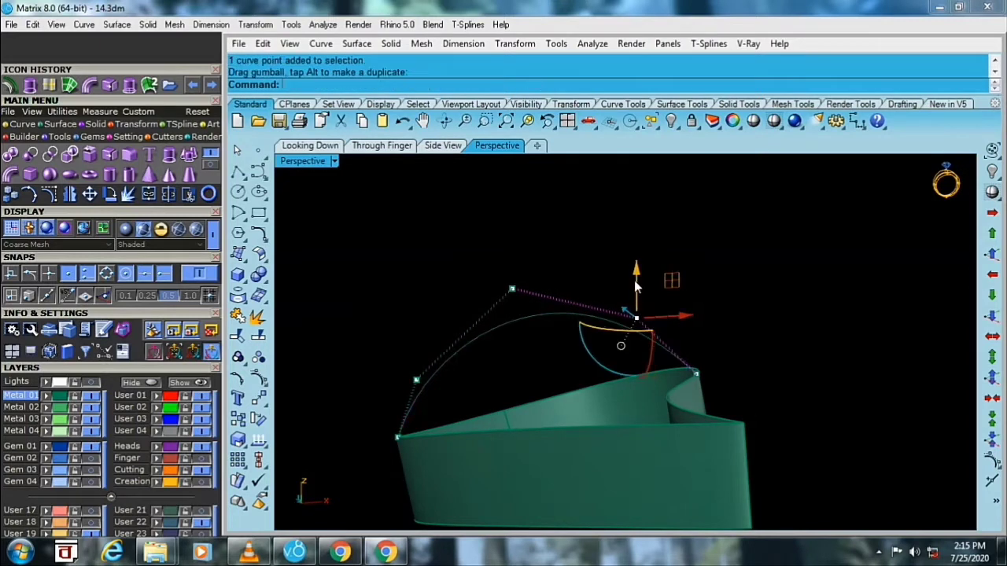
drag(634, 281, 636, 287)
click(683, 327)
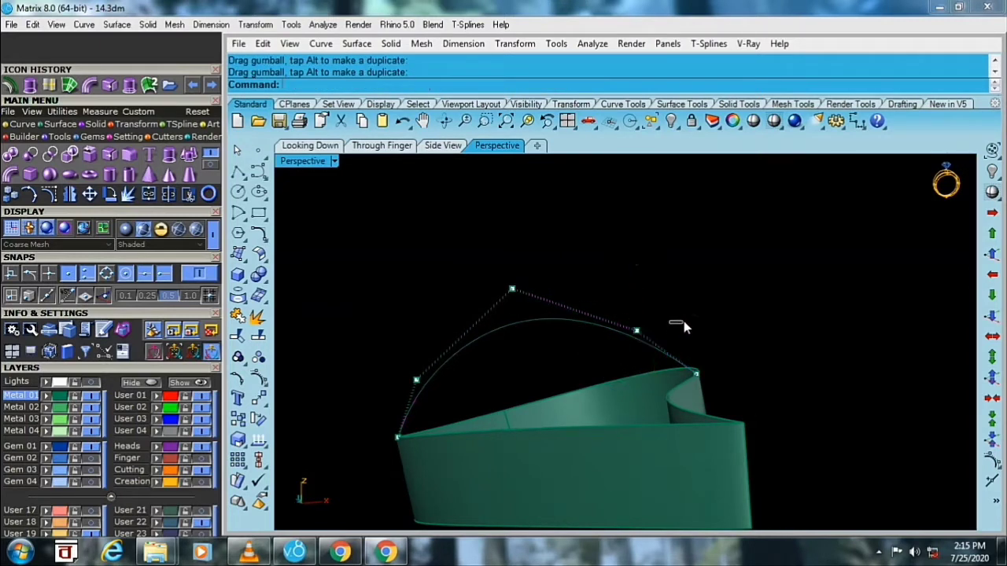
click(637, 330)
drag(637, 331, 648, 330)
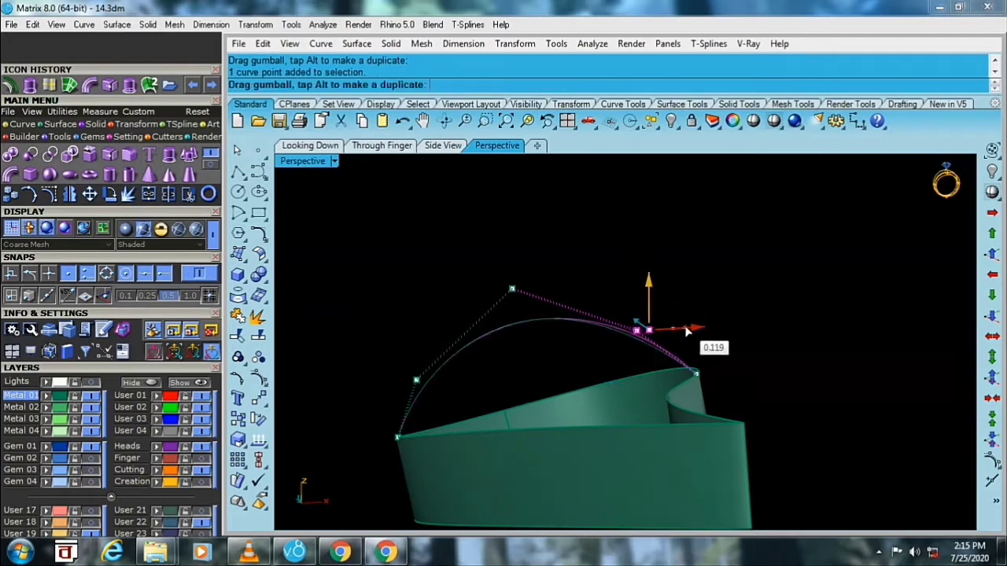
click(573, 277)
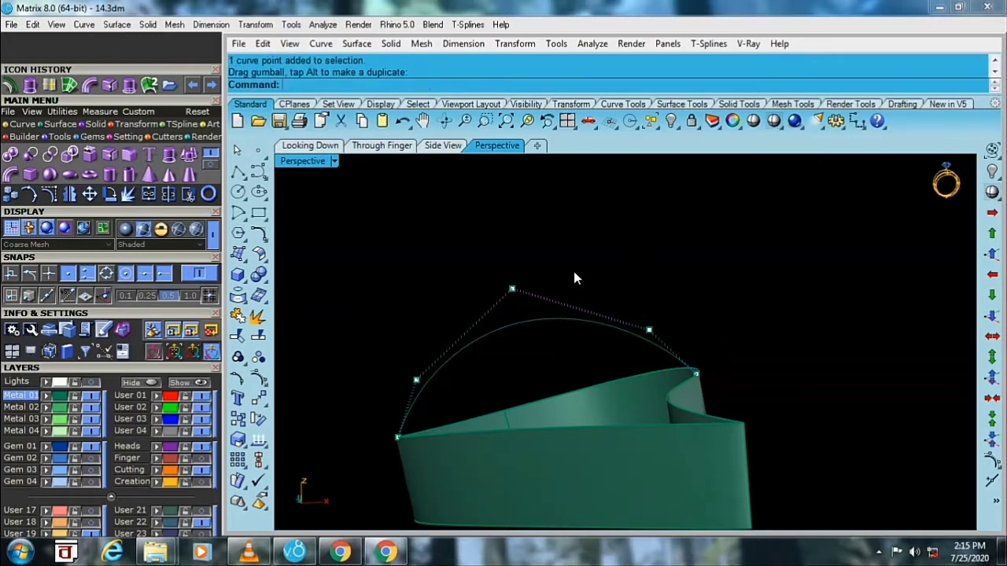
click(652, 330)
drag(653, 331, 663, 328)
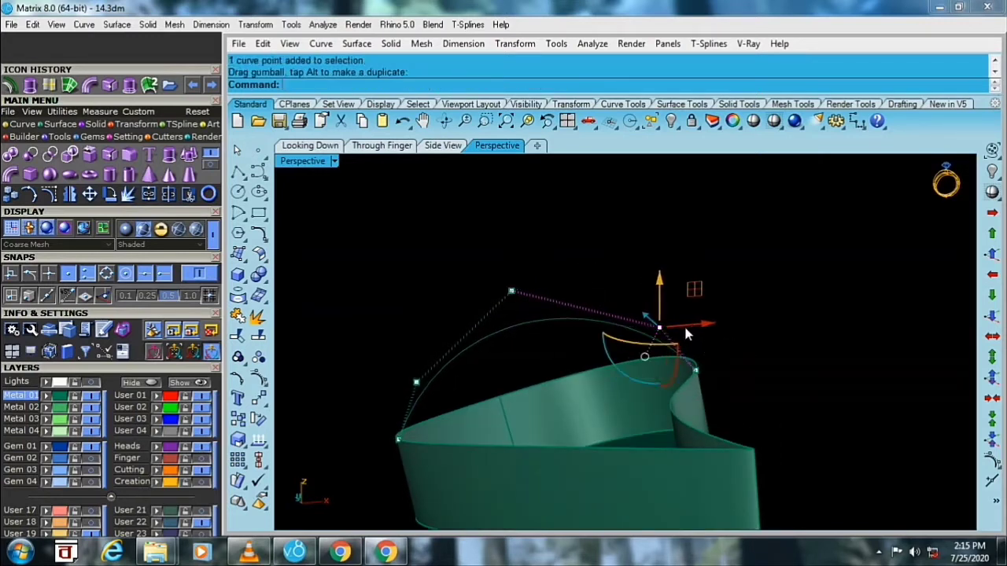
click(631, 340)
mouse_move(630, 343)
right_down()
mouse_move(625, 385)
mouse_move(611, 344)
right_up()
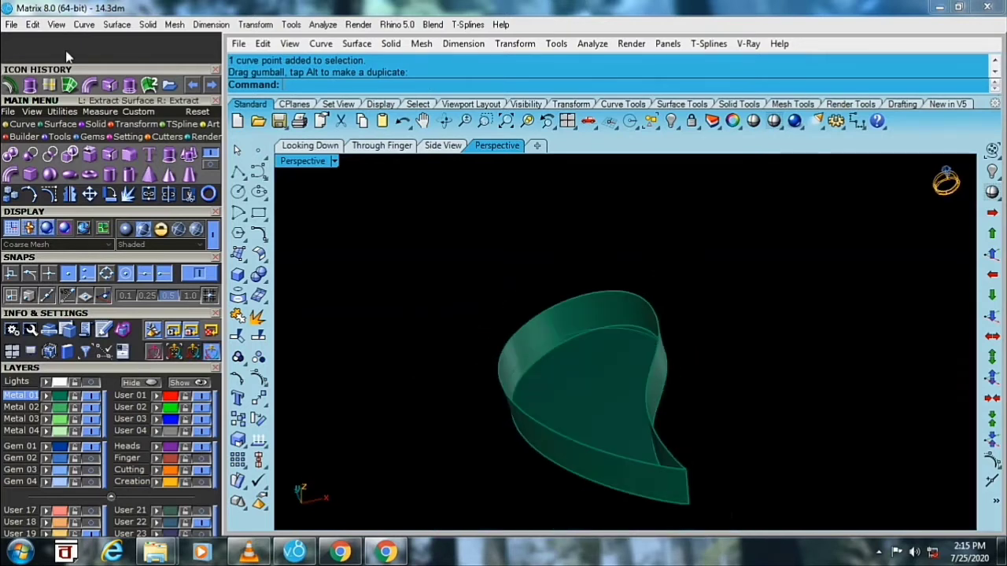
- Create a Curve Network dome over the teardrop from the rim and arch curves
click(70, 85)
click(549, 425)
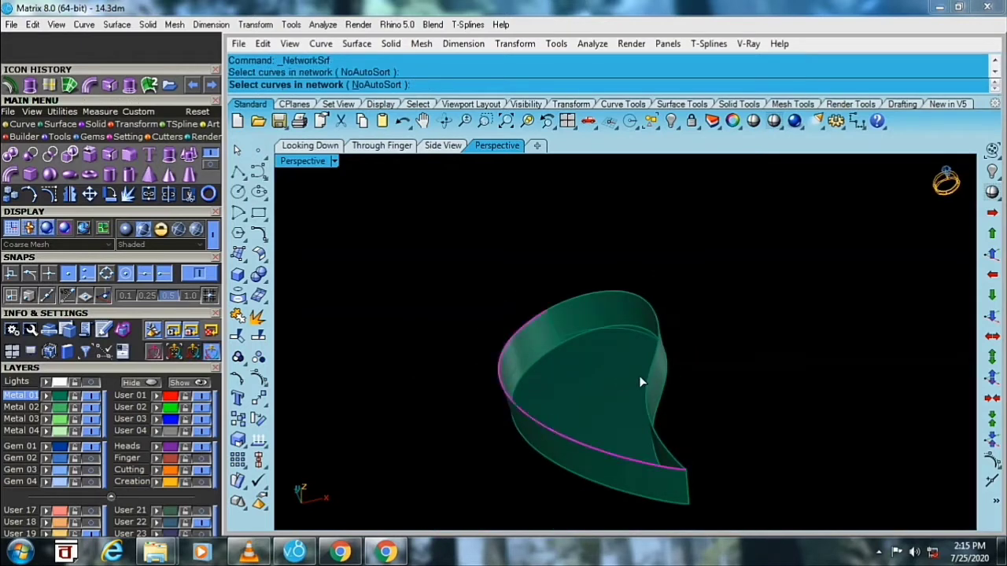
click(641, 356)
key(Return)
key(Return)
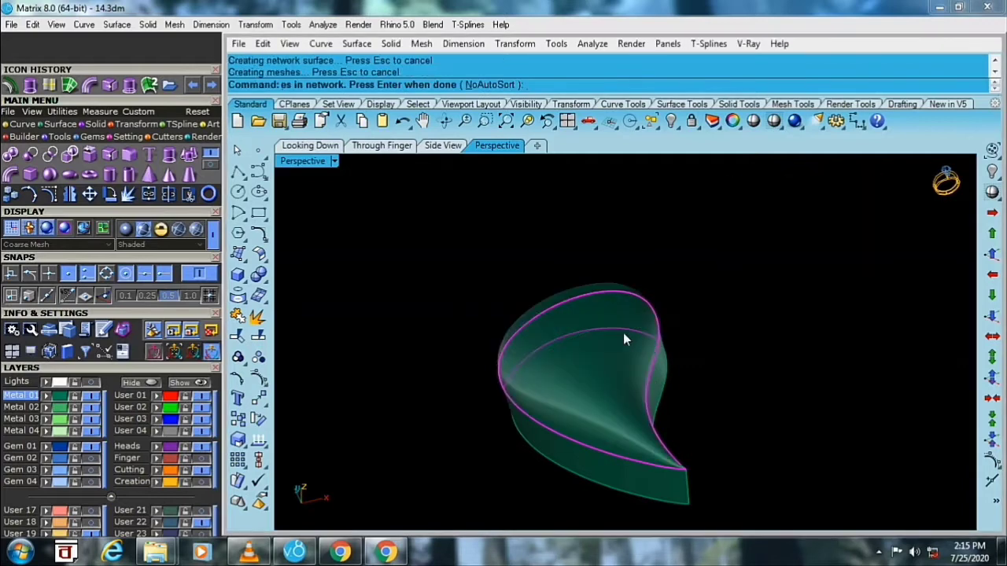
right_drag(604, 346, 665, 382)
- Show all hidden ornament pieces and zoom out to see the whole band
drag(692, 276, 448, 477)
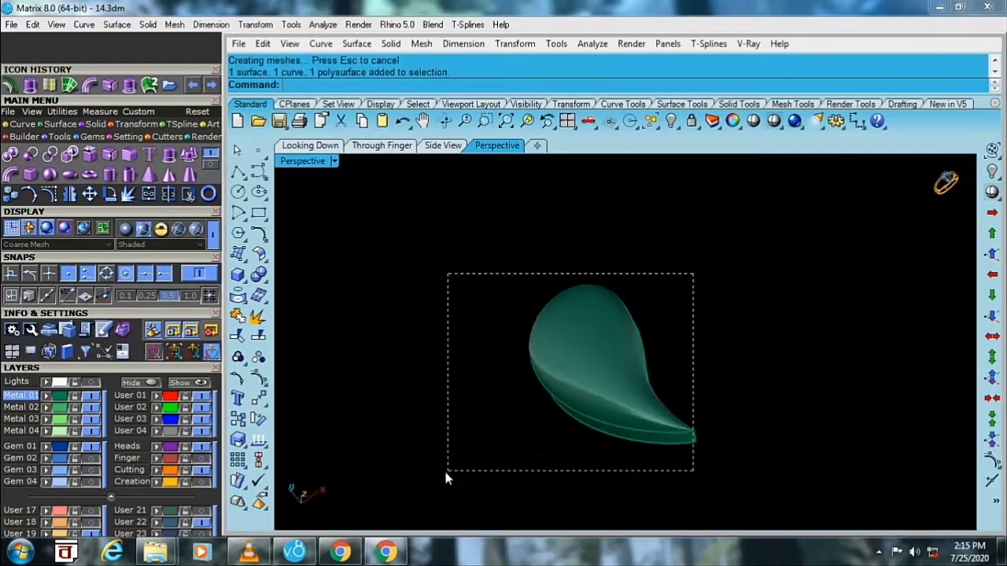
right_click(670, 120)
scroll(551, 260, down, 3)
scroll(458, 352, down, 3)
- Extract and delete the end face of the curved band piece
key(Escape)
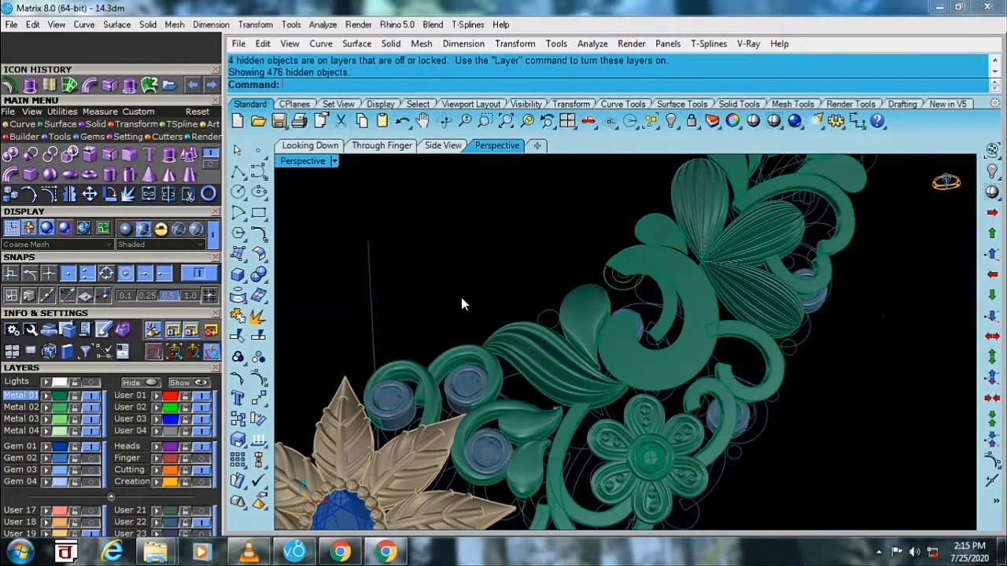
mouse_move(491, 271)
right_down()
mouse_move(614, 336)
mouse_move(535, 338)
right_up()
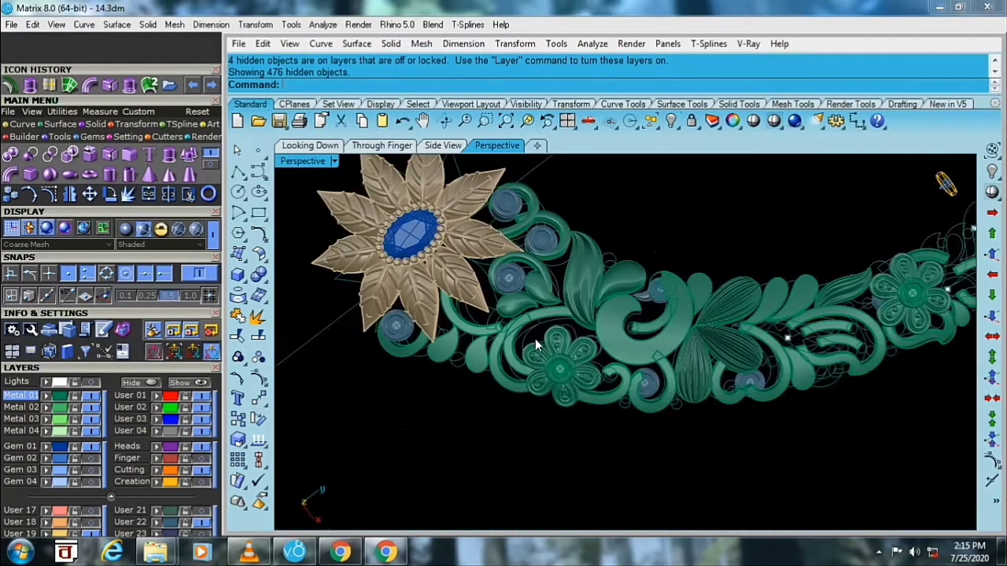
scroll(645, 374, up, 4)
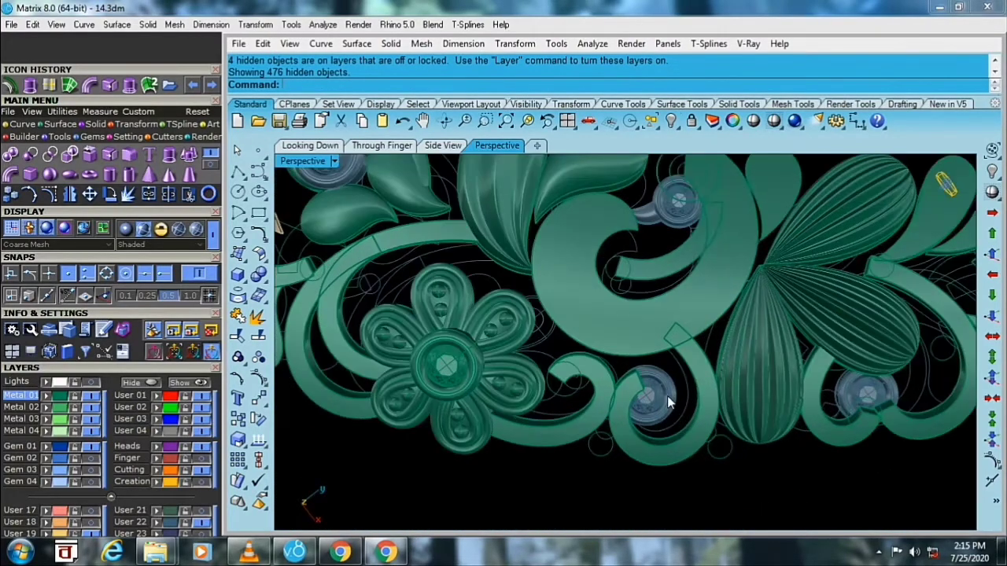
scroll(638, 332, down, 1)
scroll(463, 311, up, 4)
click(470, 313)
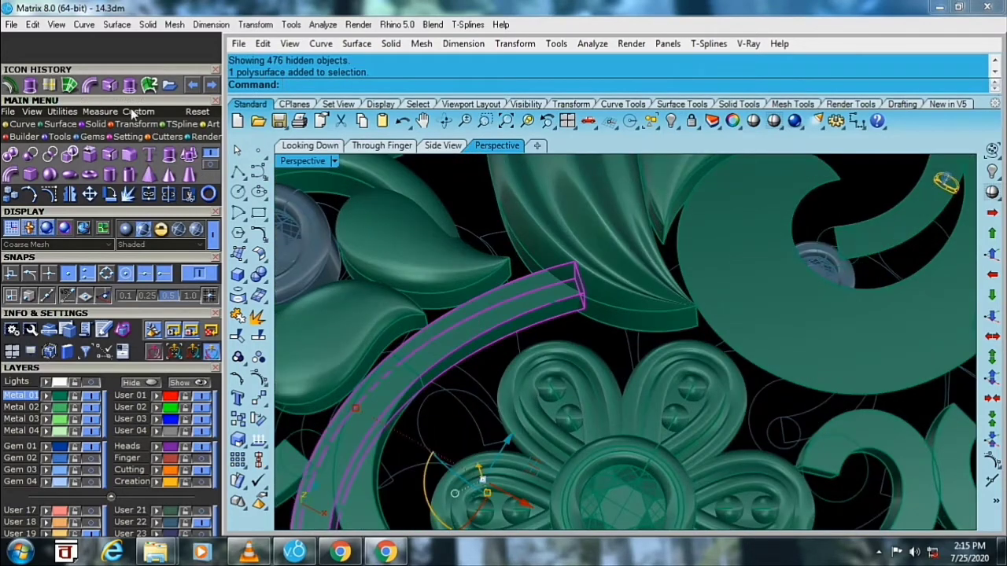
click(129, 84)
click(489, 313)
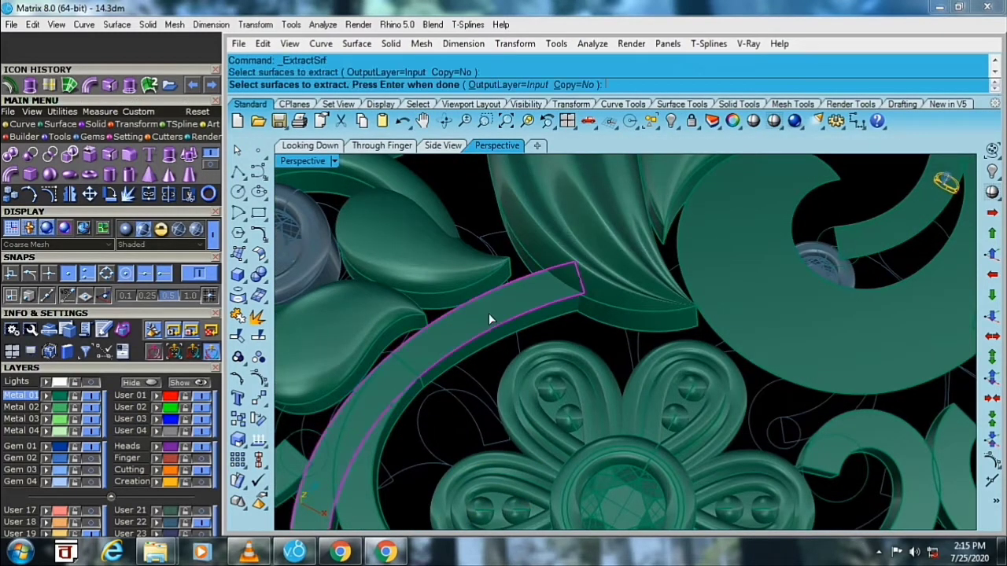
key(Return)
key(Delete)
scroll(540, 303, down, 2)
right_drag(540, 302, 511, 310)
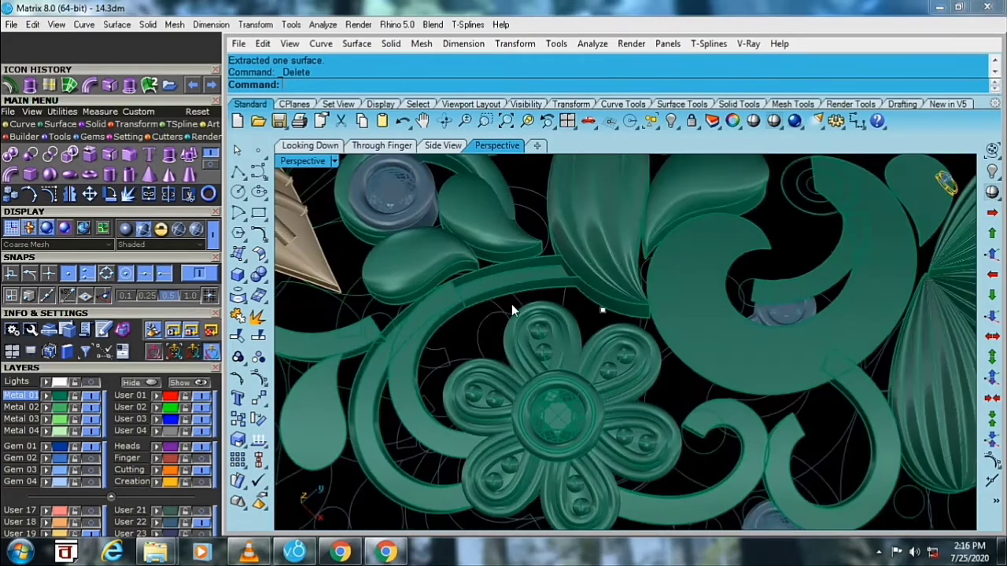
- Blend between the two band edges with both bulge values set to 0.59
text(bl)
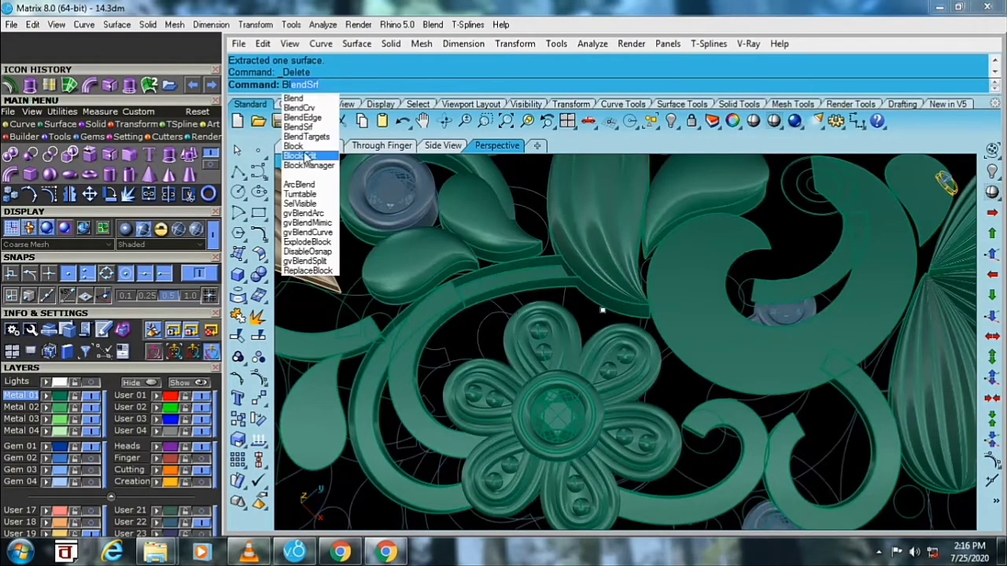
click(301, 128)
scroll(505, 275, up, 2)
scroll(511, 283, up, 2)
click(513, 288)
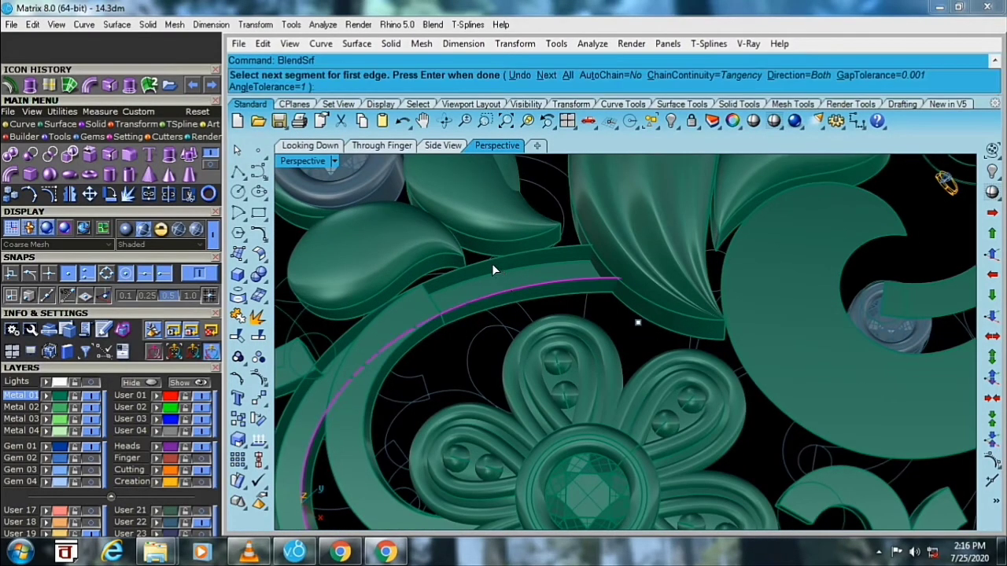
key(Return)
click(490, 263)
click(490, 263)
key(Return)
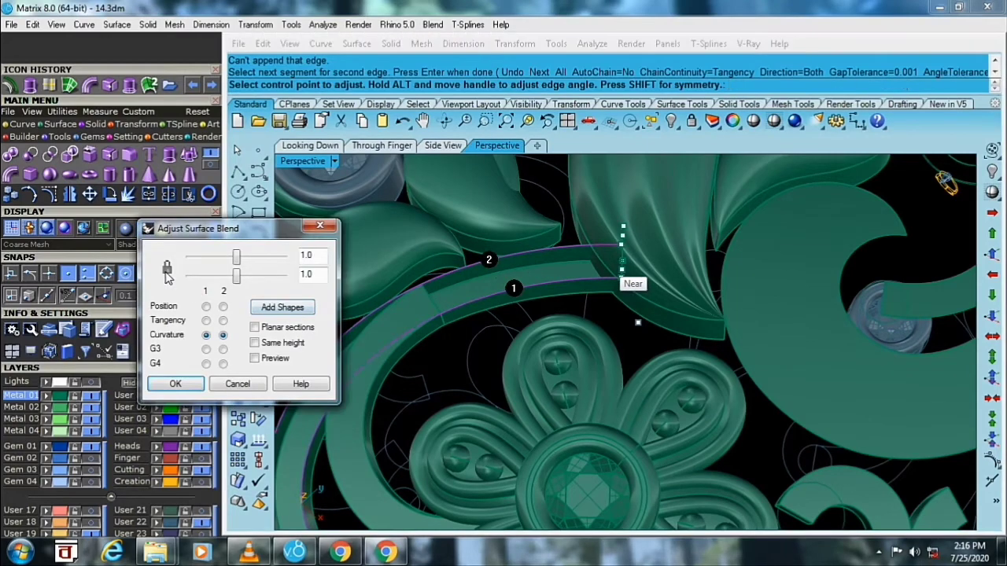
mouse_move(487, 308)
right_down()
mouse_move(609, 252)
mouse_move(542, 311)
mouse_move(617, 292)
right_up()
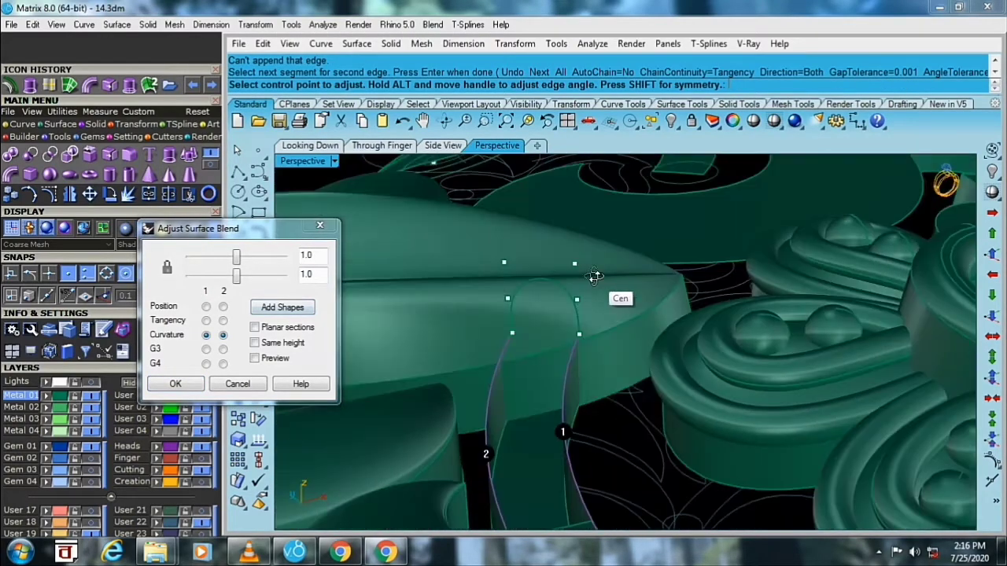
drag(236, 274, 218, 275)
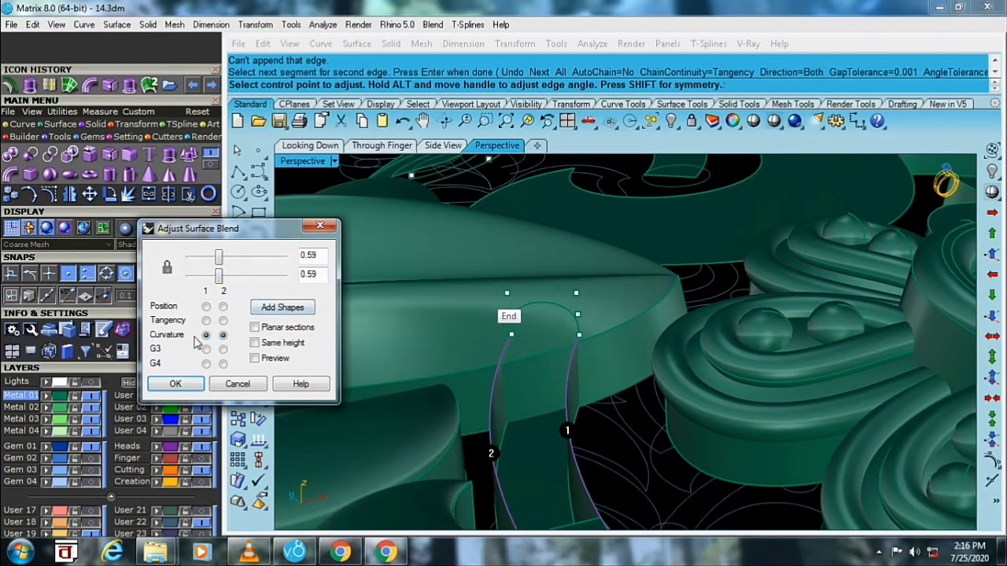
click(172, 384)
- Hide the flower and the nearby part to expose the scroll's flat end
mouse_move(308, 339)
right_down()
mouse_move(425, 285)
mouse_move(518, 322)
right_up()
scroll(425, 285, down, 3)
click(517, 322)
key(ctrl+h)
right_drag(452, 193, 444, 254)
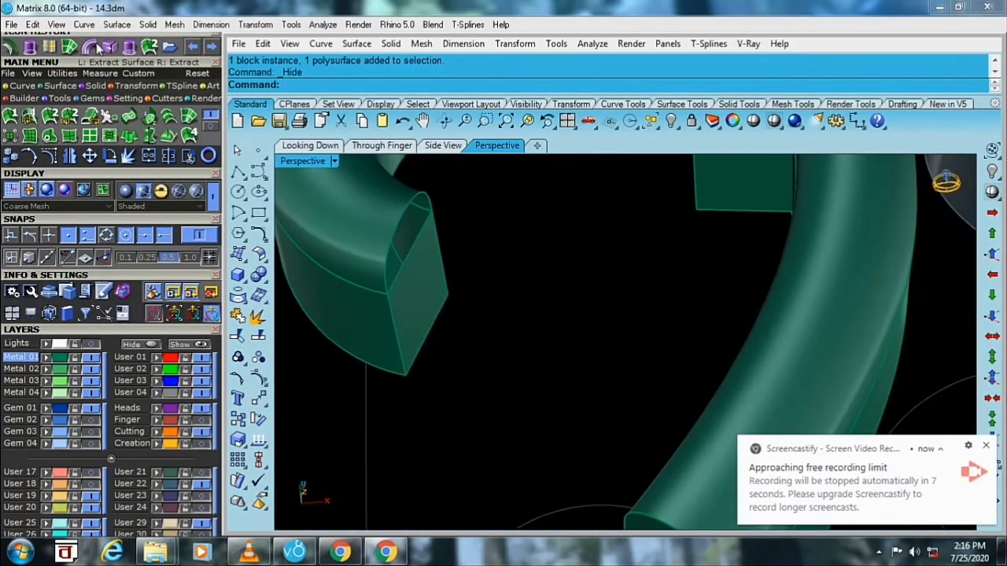
- Extract and delete the scroll's flat end face
click(116, 49)
click(413, 279)
key(Return)
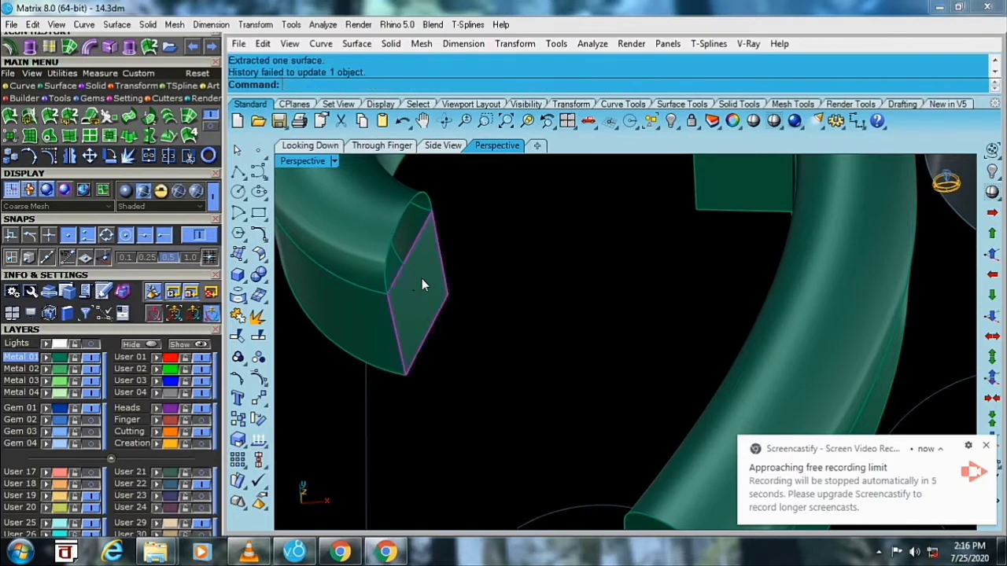
key(Delete)
scroll(435, 300, down, 2)
scroll(391, 209, up, 3)
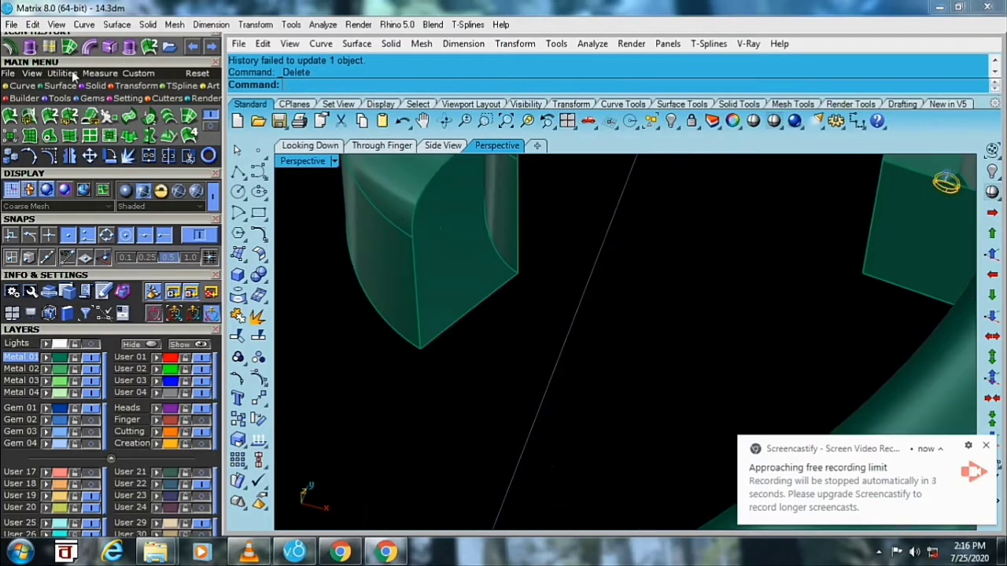
- Cap the open scroll end with a two-rail sweep using its edges as rails and cross sections
click(51, 118)
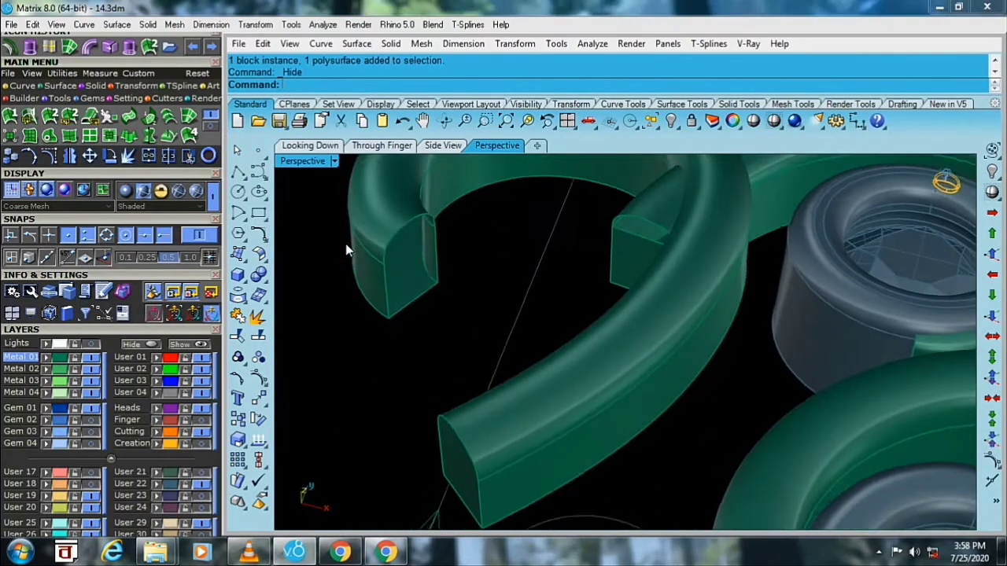
click(51, 118)
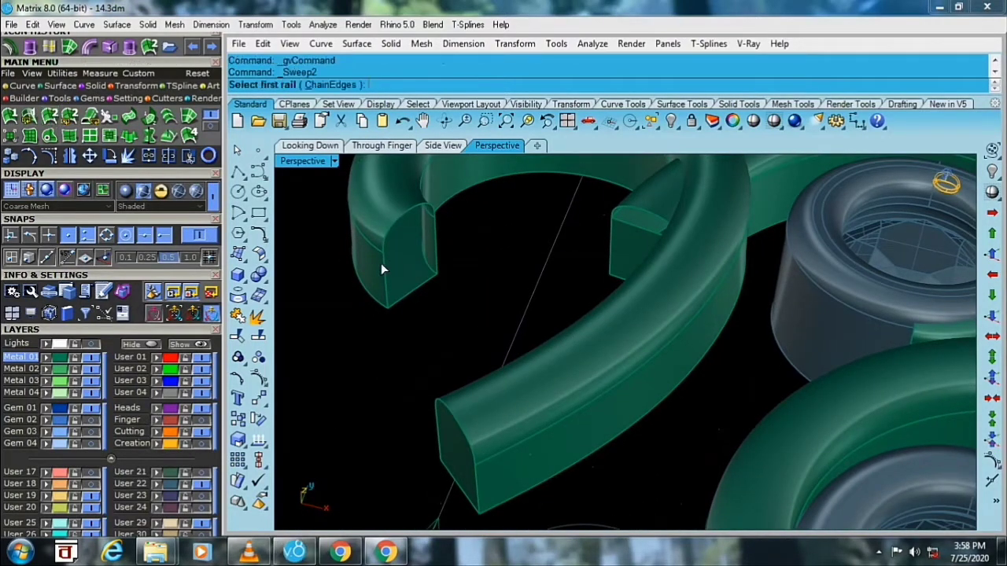
click(383, 265)
click(437, 250)
click(425, 284)
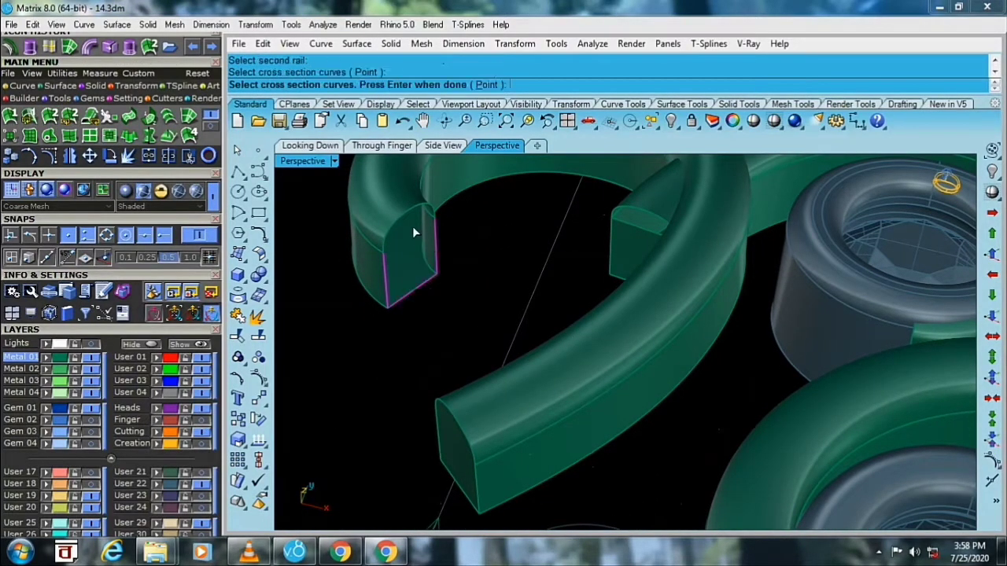
click(403, 214)
key(Return)
key(Return)
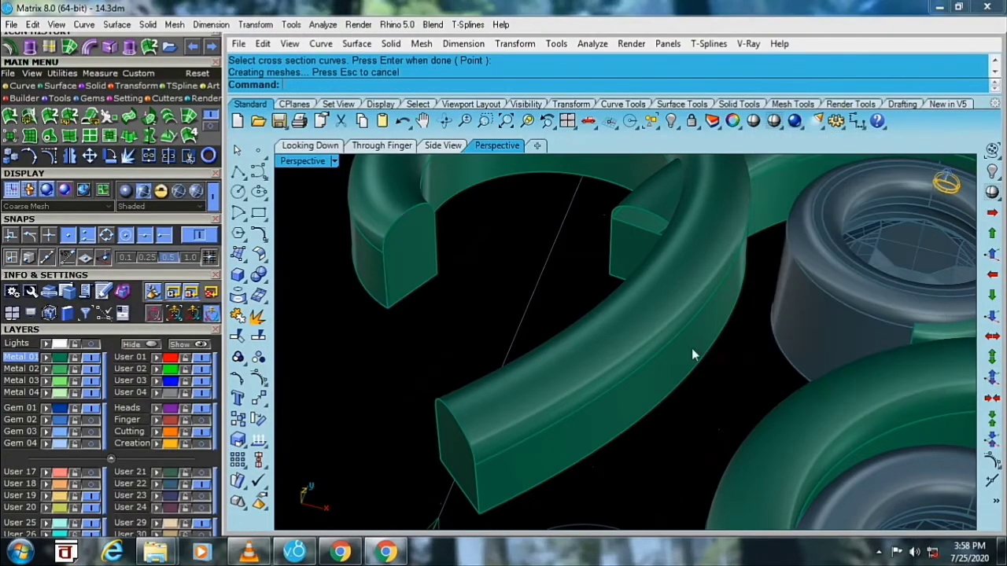
scroll(443, 354, down, 3)
scroll(443, 354, up, 3)
scroll(599, 323, up, 5)
- Remove the other scroll's flat end face and hide the bezel blocking the view
click(601, 355)
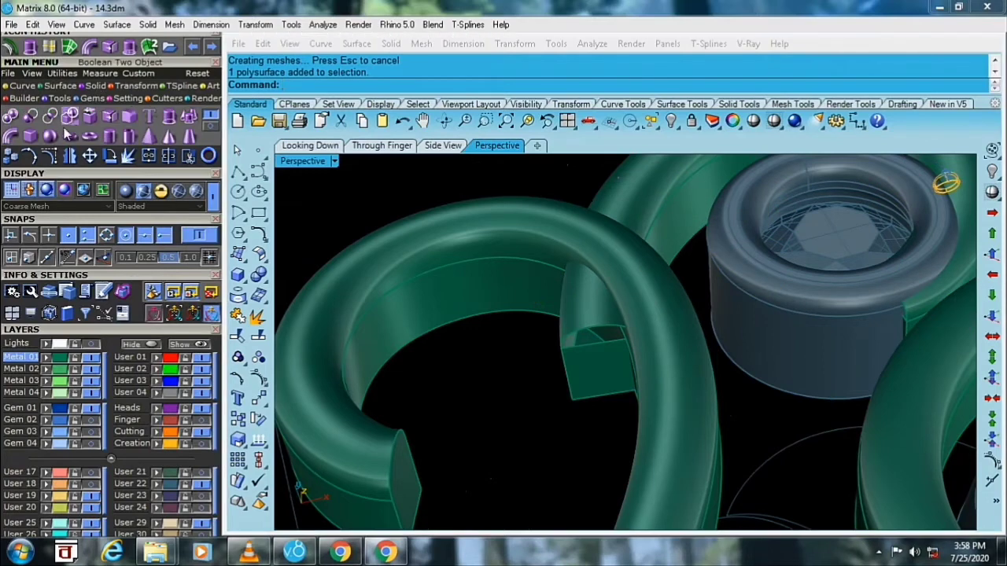
click(111, 118)
click(602, 355)
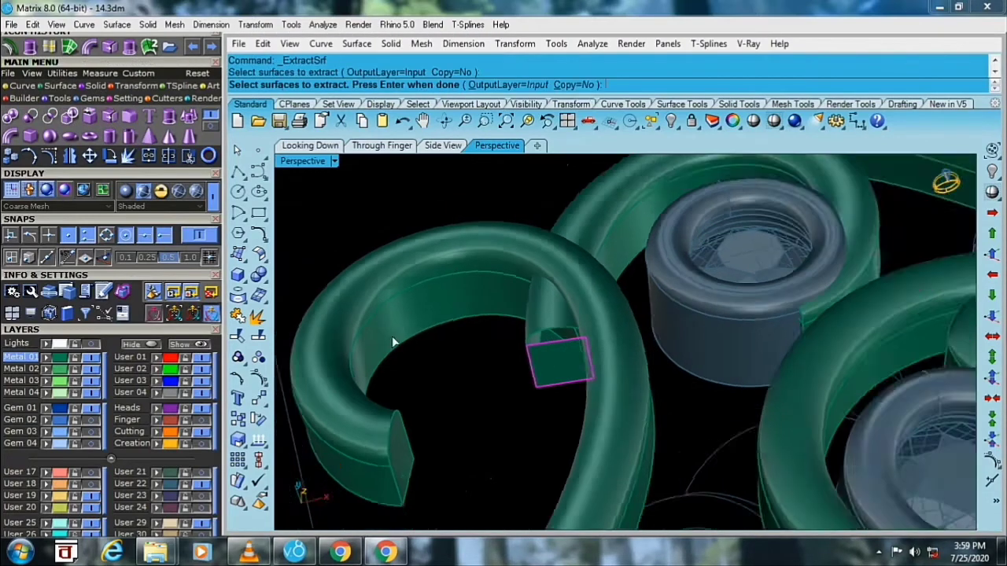
mouse_move(391, 336)
right_down()
mouse_move(634, 319)
mouse_move(629, 340)
right_up()
key(Return)
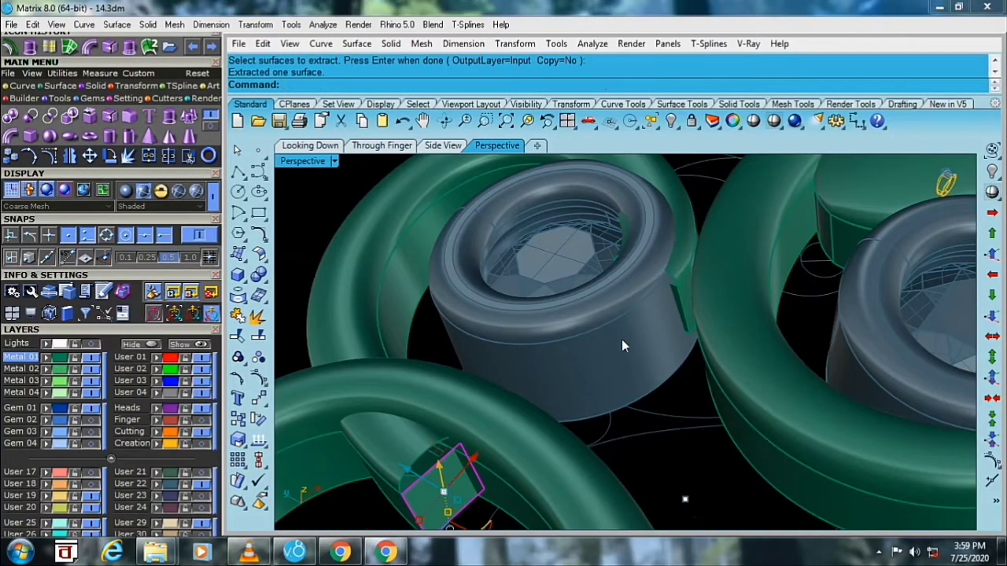
key(Delete)
click(621, 339)
click(671, 121)
right_drag(654, 259, 551, 260)
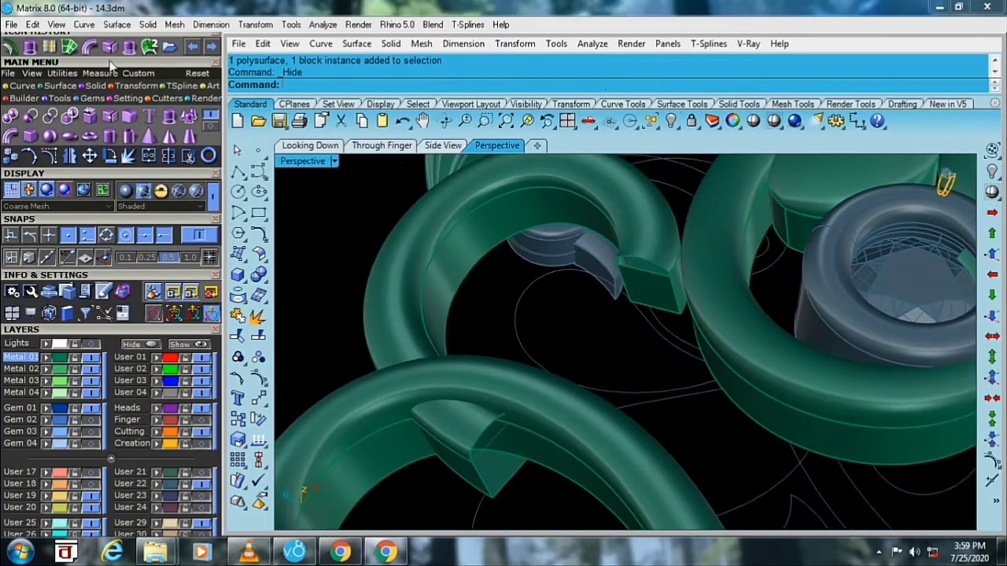
- Extract and delete another scroll end's flat face
click(110, 47)
click(649, 288)
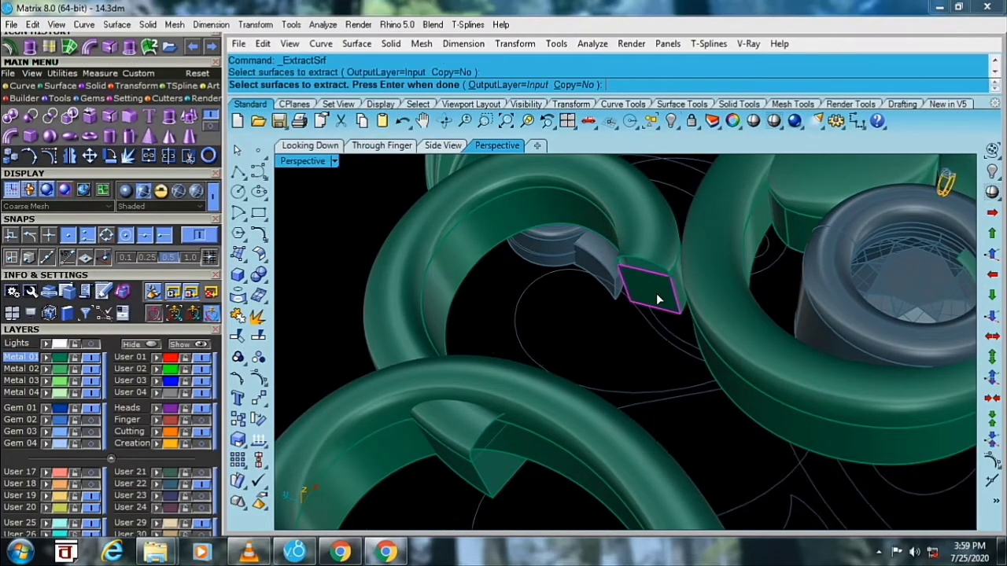
key(Return)
key(Delete)
right_drag(648, 288, 551, 319)
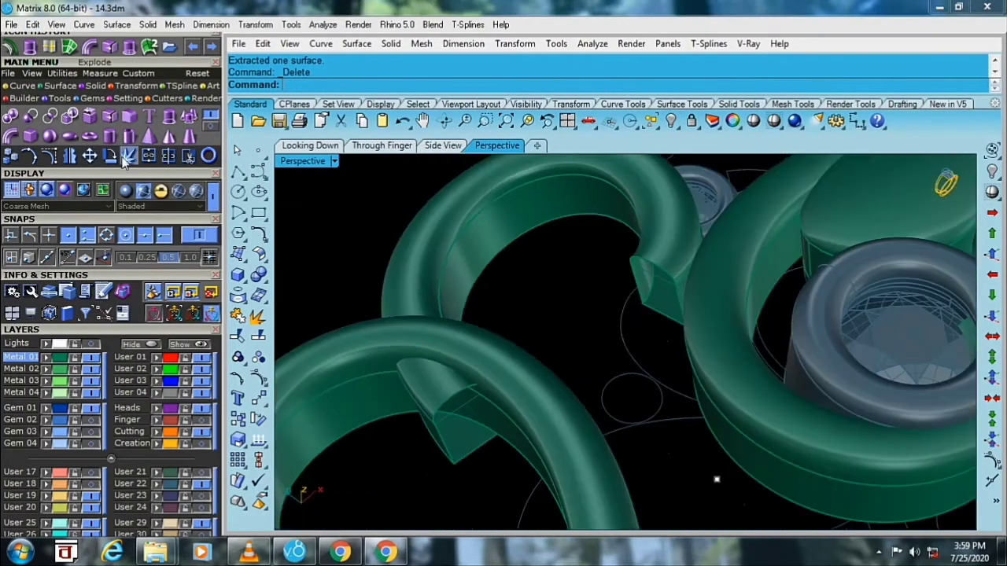
- Sweep a new end surface along two rail edges of that open scroll end
click(62, 99)
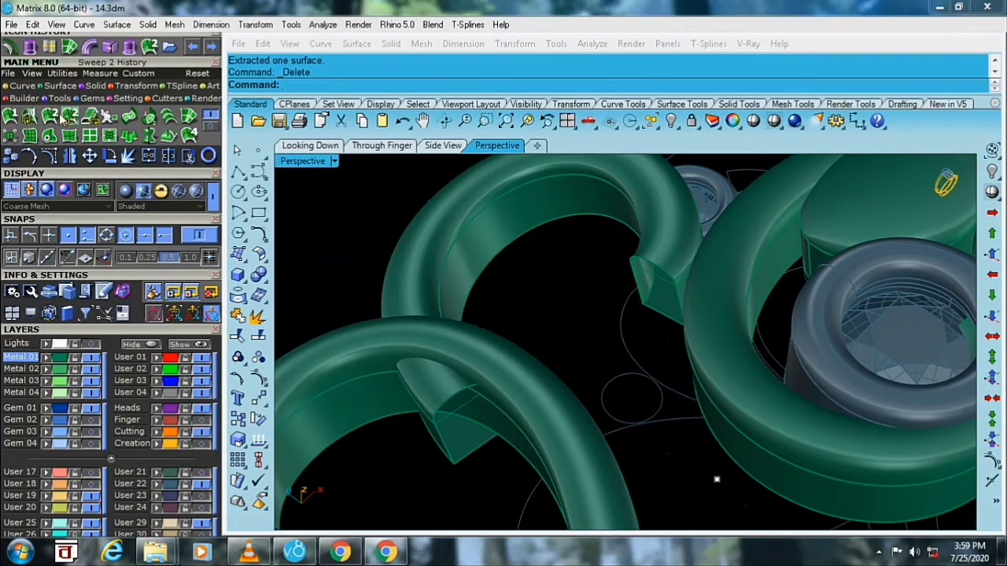
click(50, 117)
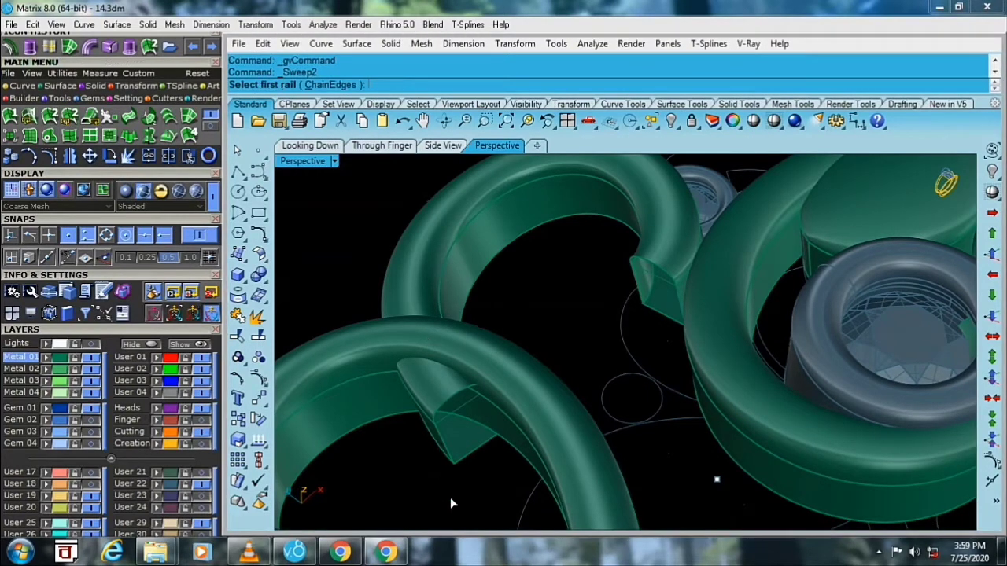
click(456, 454)
right_drag(479, 412, 517, 425)
click(521, 425)
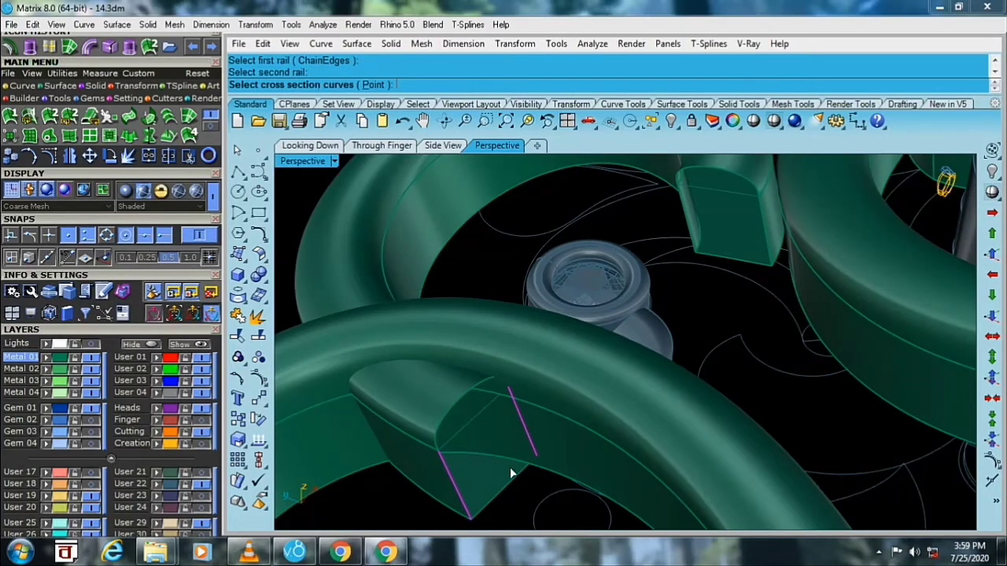
click(513, 477)
key(Return)
key(Return)
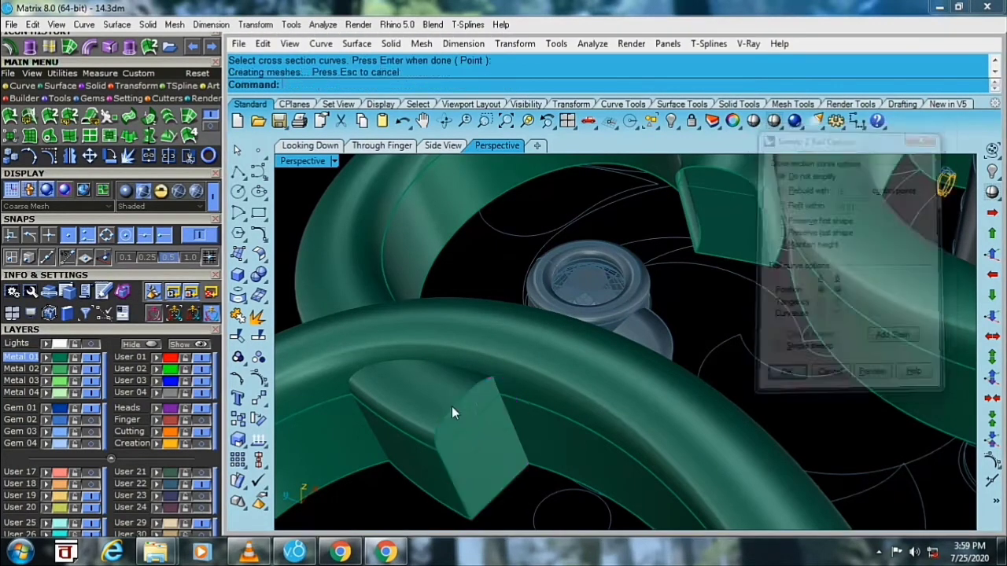
mouse_move(451, 405)
right_down()
mouse_move(555, 313)
mouse_move(587, 300)
right_up()
- Repeat the two-rail sweep to cap the remaining open scroll end
key(Return)
click(587, 301)
click(650, 315)
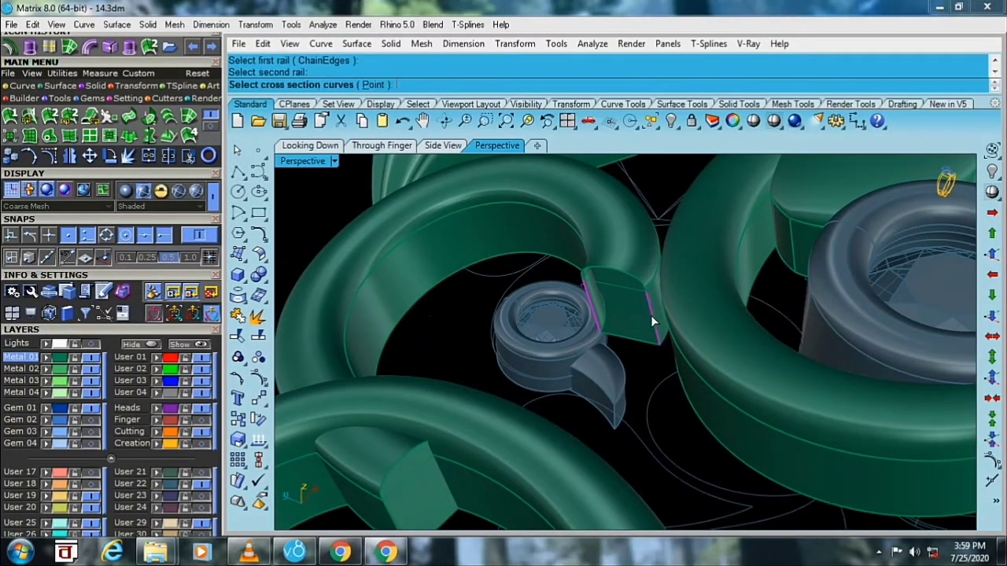
click(642, 332)
click(620, 267)
key(Return)
key(Return)
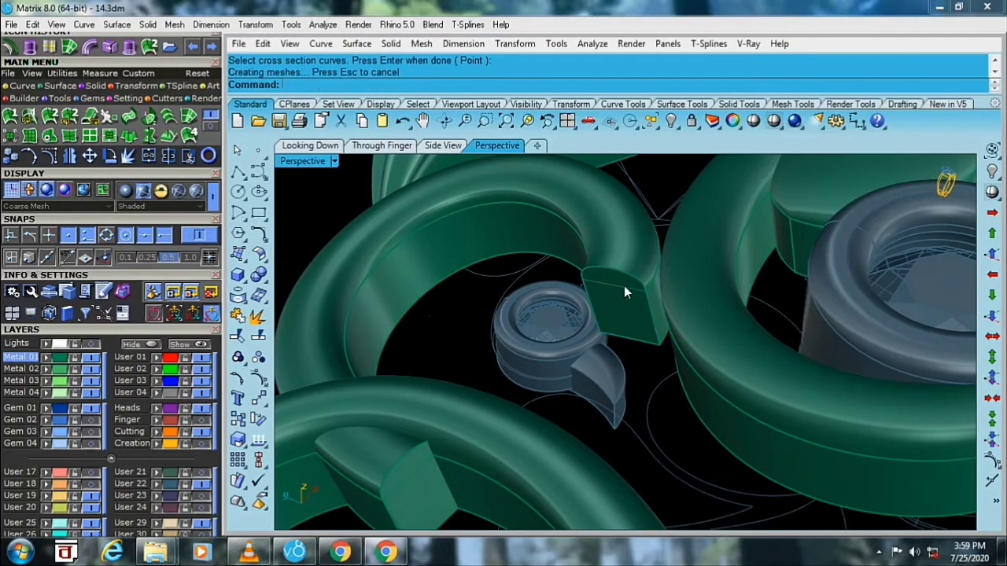
click(622, 288)
- Join the scroll and swept ends into one closed solid and undo the hide
shift+click(618, 246)
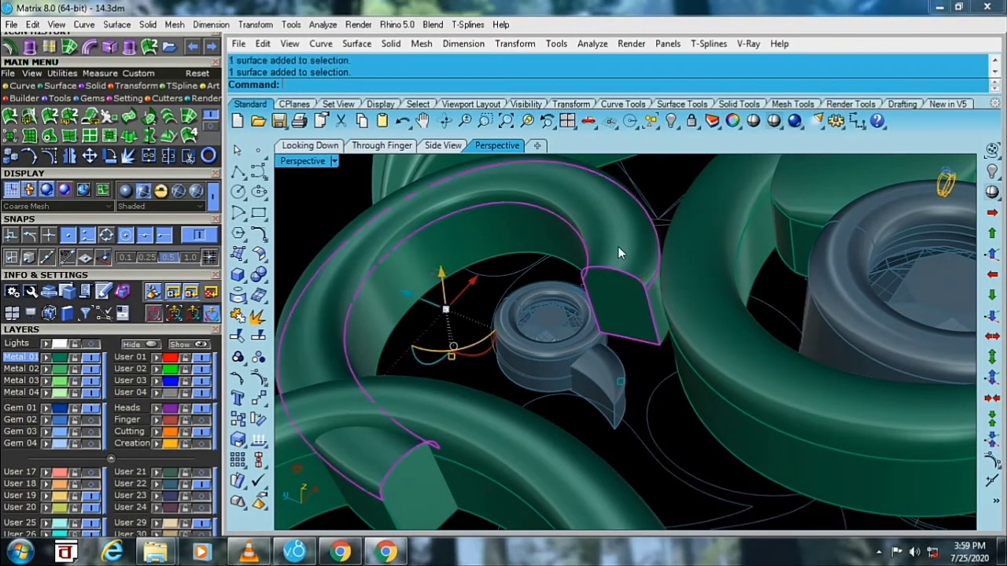
click(238, 315)
mouse_move(455, 300)
right_down()
mouse_move(472, 312)
mouse_move(386, 322)
mouse_move(514, 314)
mouse_move(673, 344)
mouse_move(746, 322)
mouse_move(741, 329)
right_up()
key(ctrl+z)
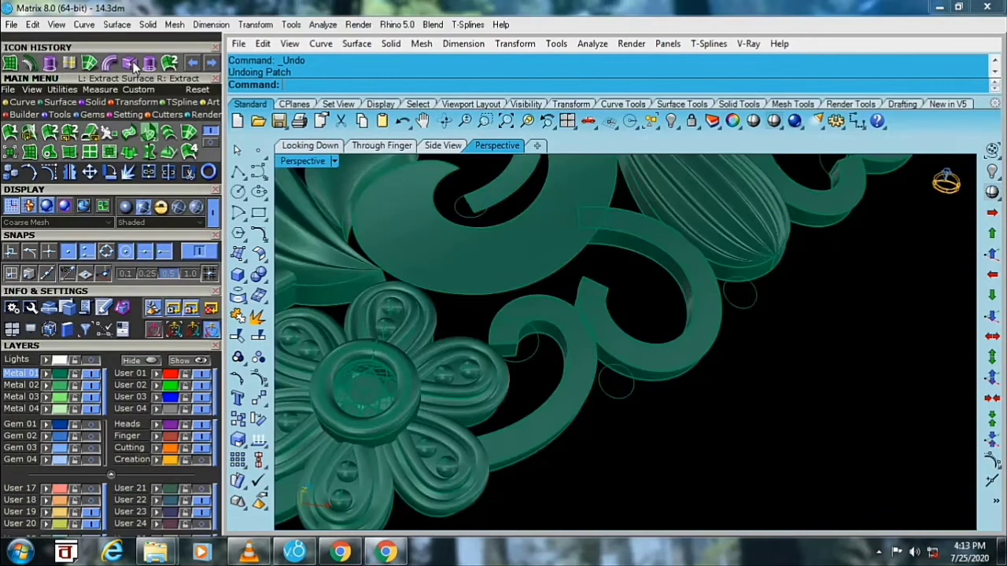
- Extract the S-scroll's top face without keeping a copy and delete it
click(132, 65)
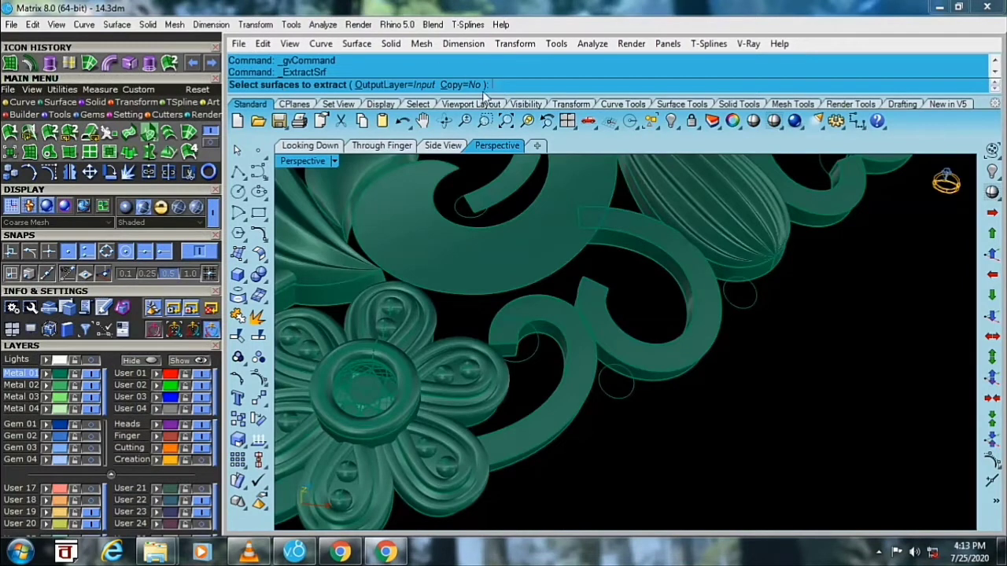
click(472, 87)
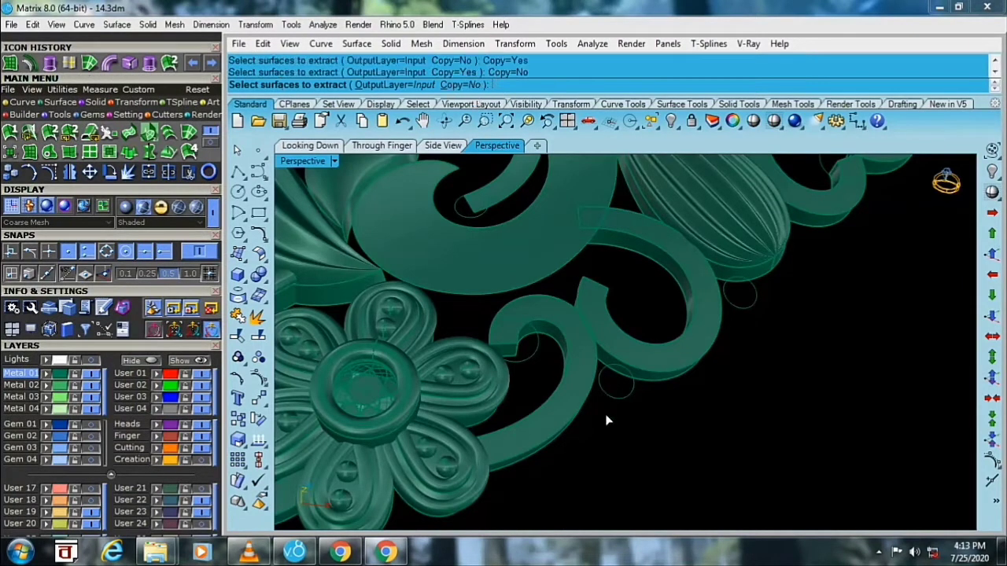
click(573, 400)
key(Return)
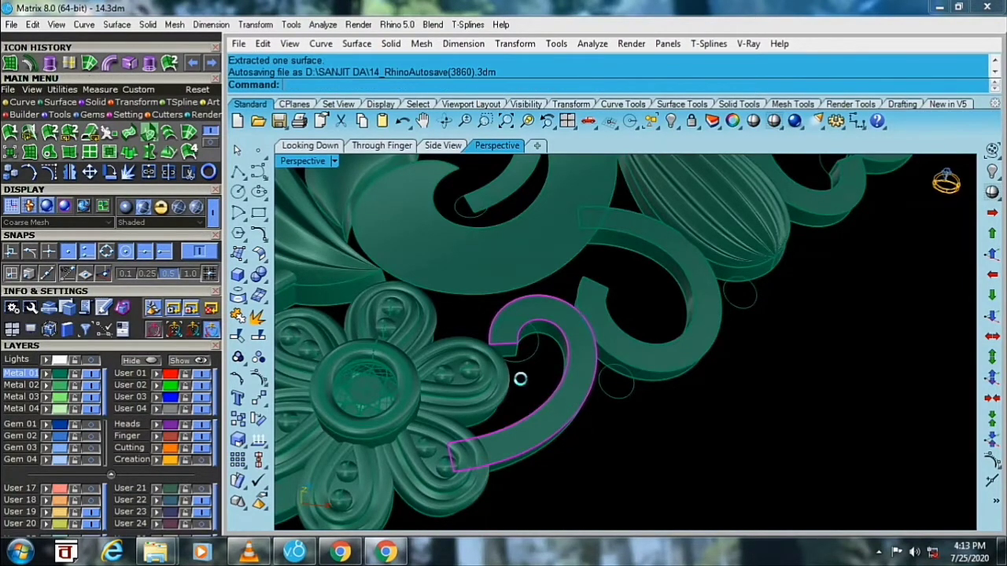
key(Delete)
- Zoom in and select a neighbouring scroll piece, then clear the selection
scroll(526, 376, up, 2)
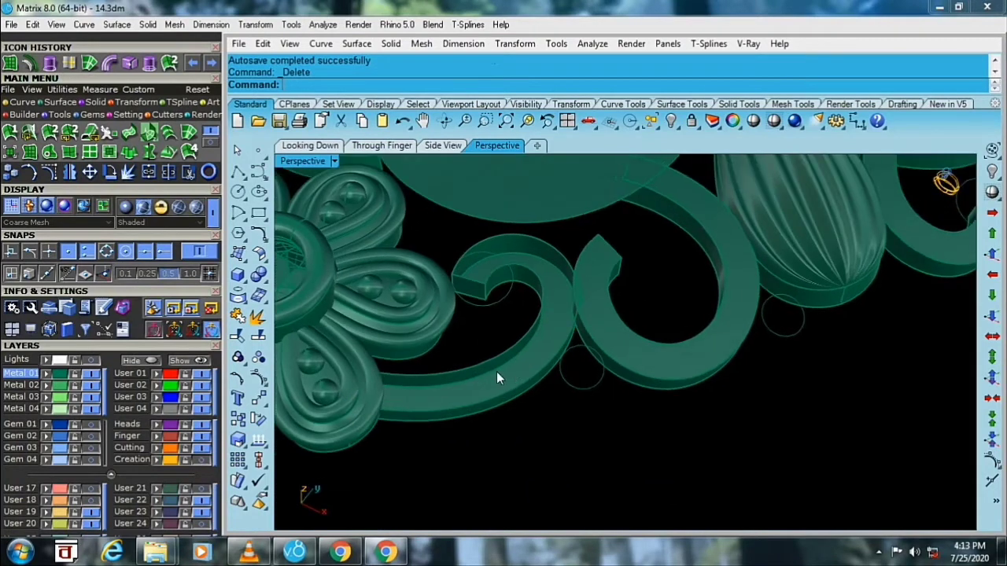
scroll(496, 371, up, 2)
click(489, 368)
key(Escape)
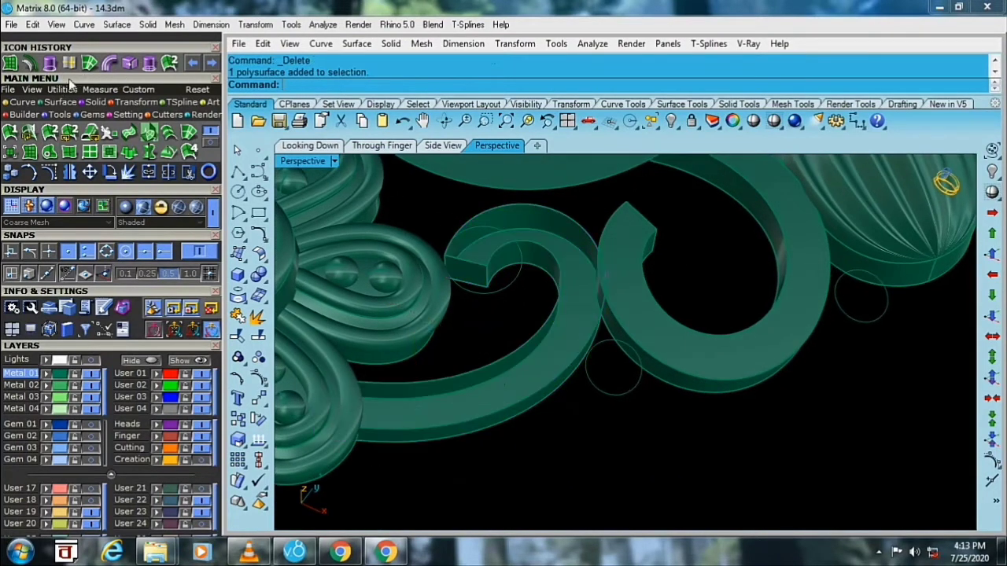
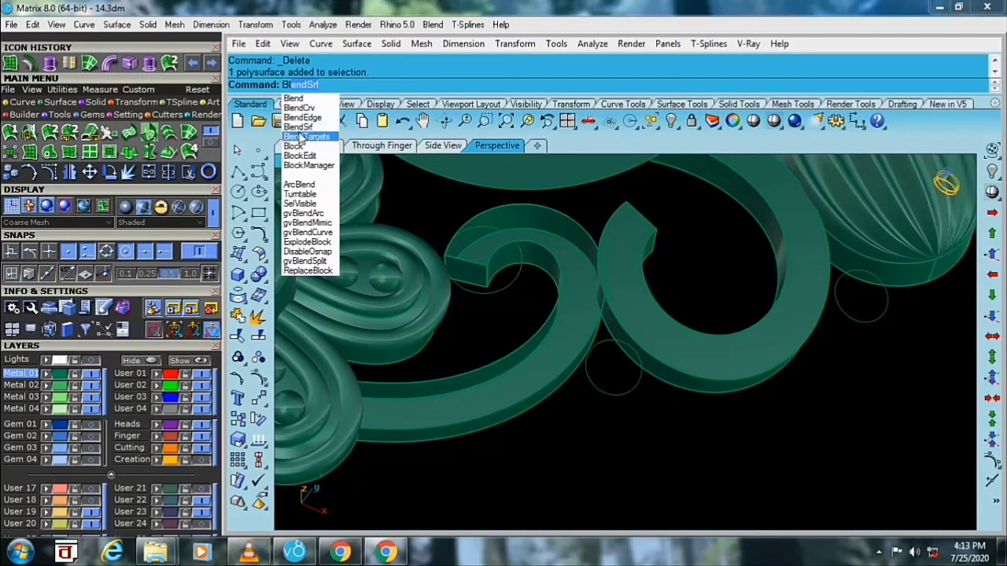
- Blend the curl's two open edges with a curvature-continuous surface at 0.529 bulge, sliders locked
key(Return)
click(486, 364)
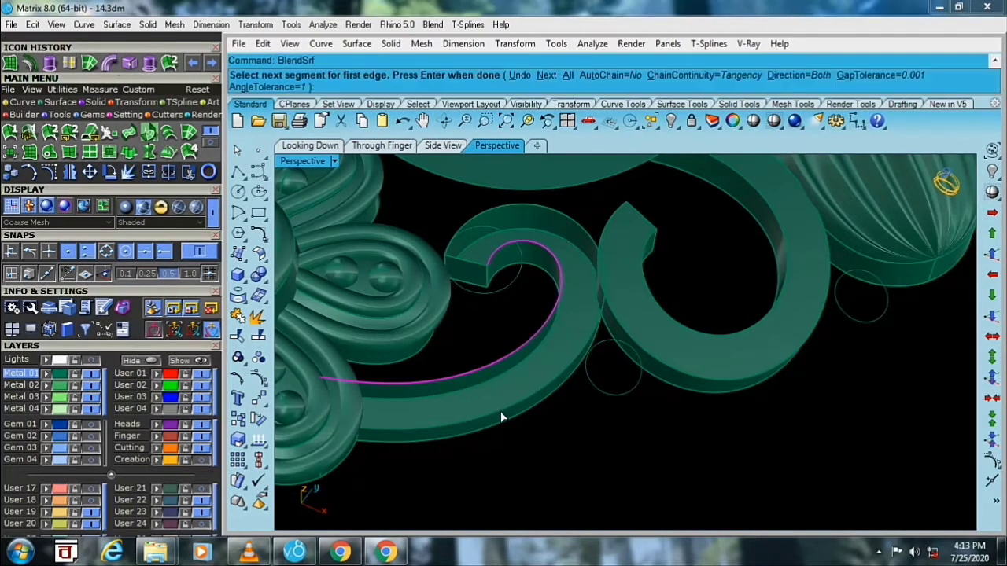
click(501, 411)
key(Return)
right_drag(425, 341, 516, 262)
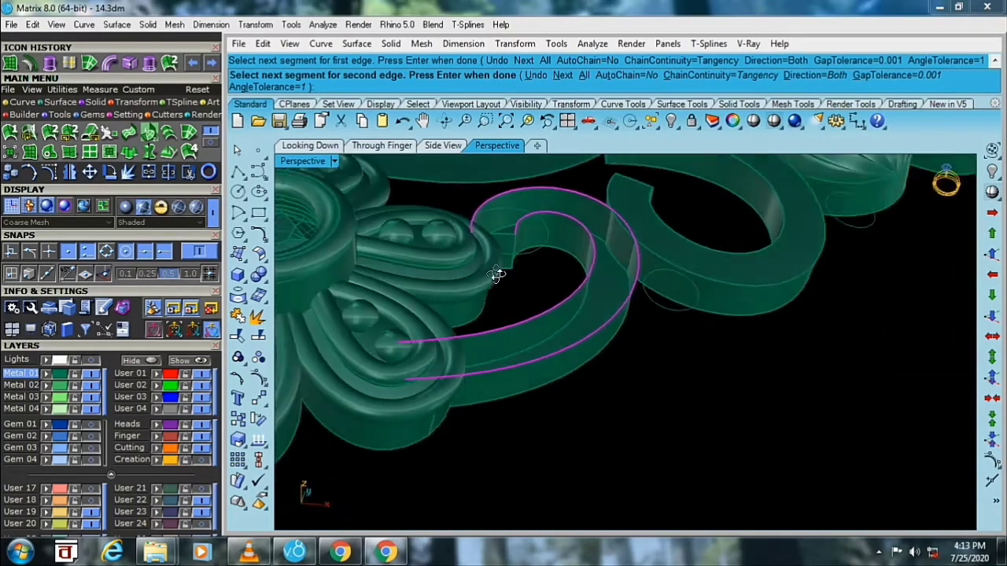
click(516, 262)
key(Return)
click(166, 268)
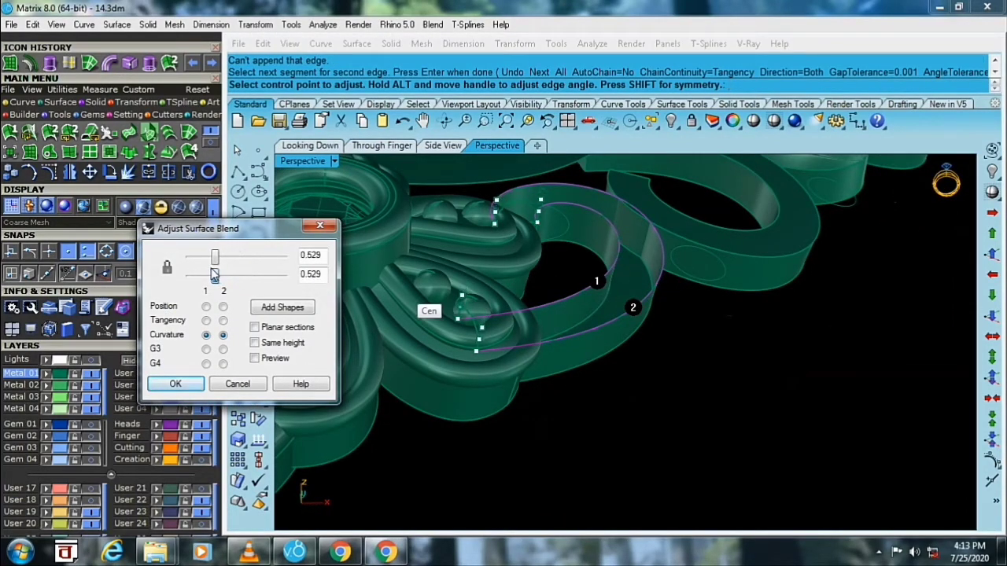
click(176, 384)
- Extract and delete the tube's first end cap
scroll(534, 276, down, 5)
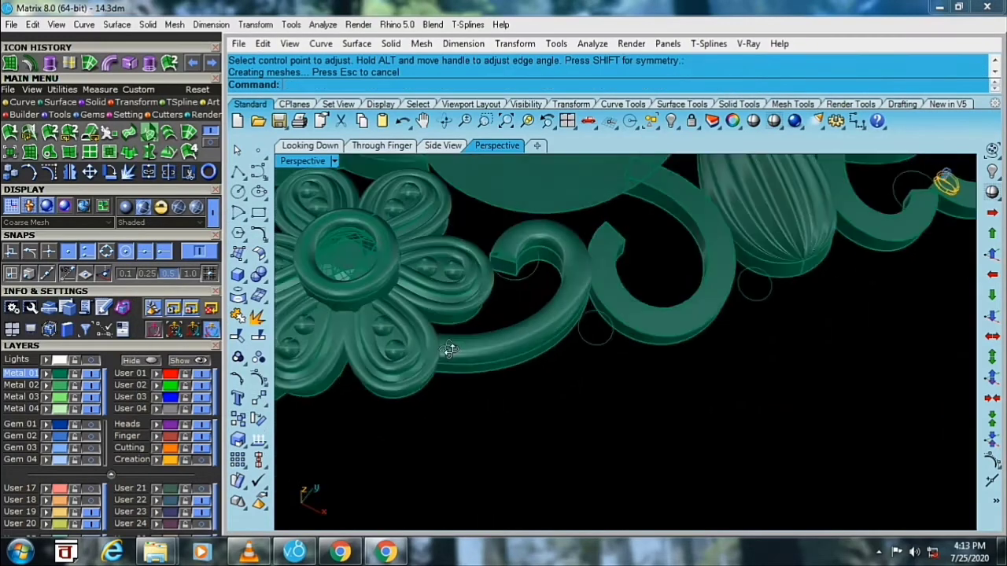
scroll(507, 306, up, 3)
scroll(506, 287, up, 3)
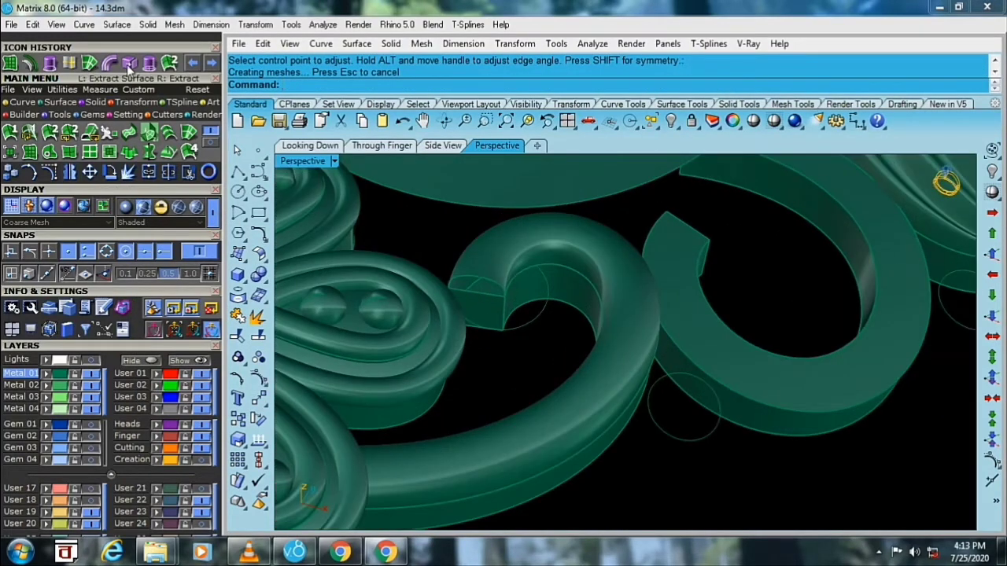
scroll(508, 263, up, 3)
click(478, 310)
key(Return)
key(Delete)
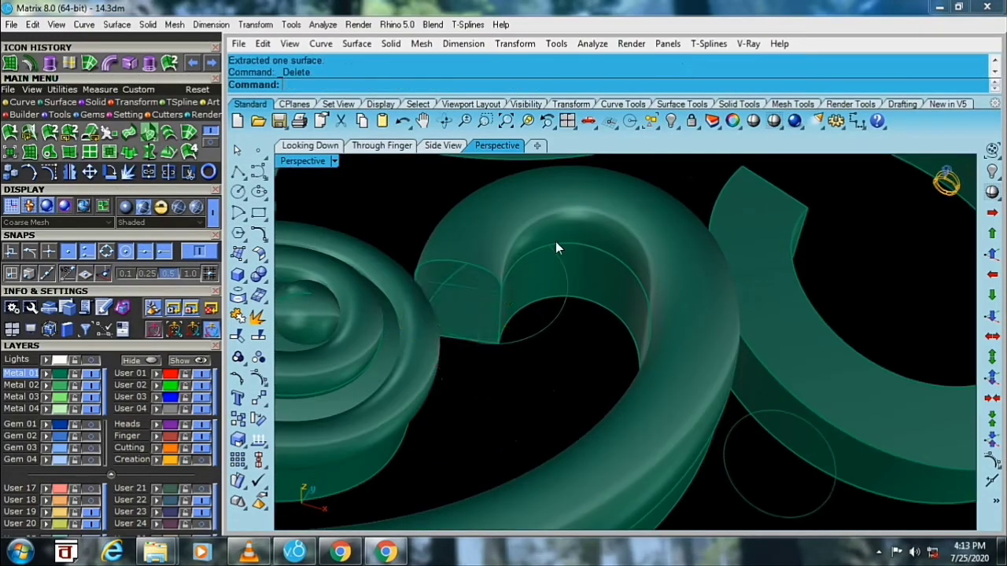
- Hide the flower ornament and extract and delete the tube's other end cap
scroll(541, 297, down, 3)
scroll(541, 298, down, 2)
click(375, 416)
right_drag(371, 426, 641, 155)
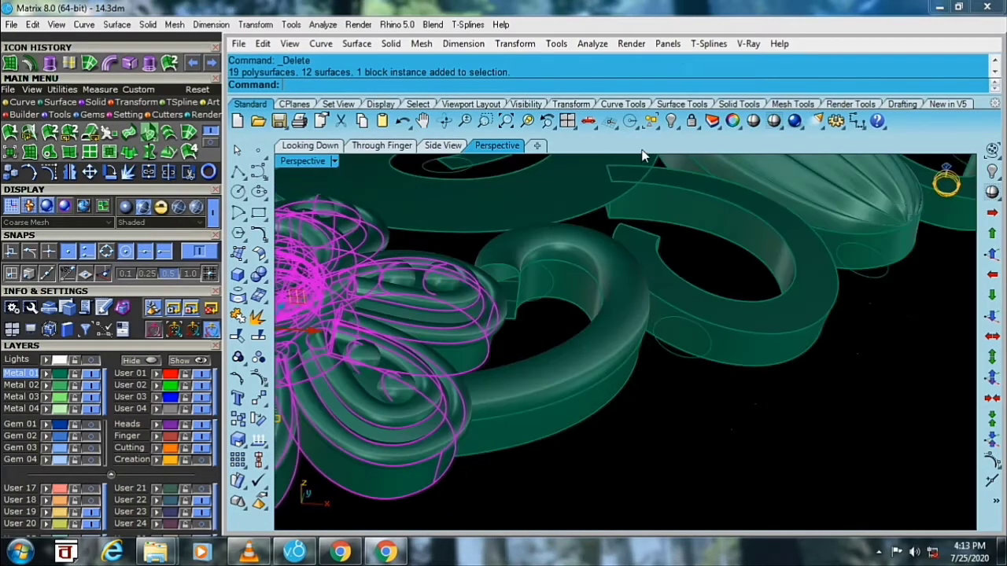
click(670, 122)
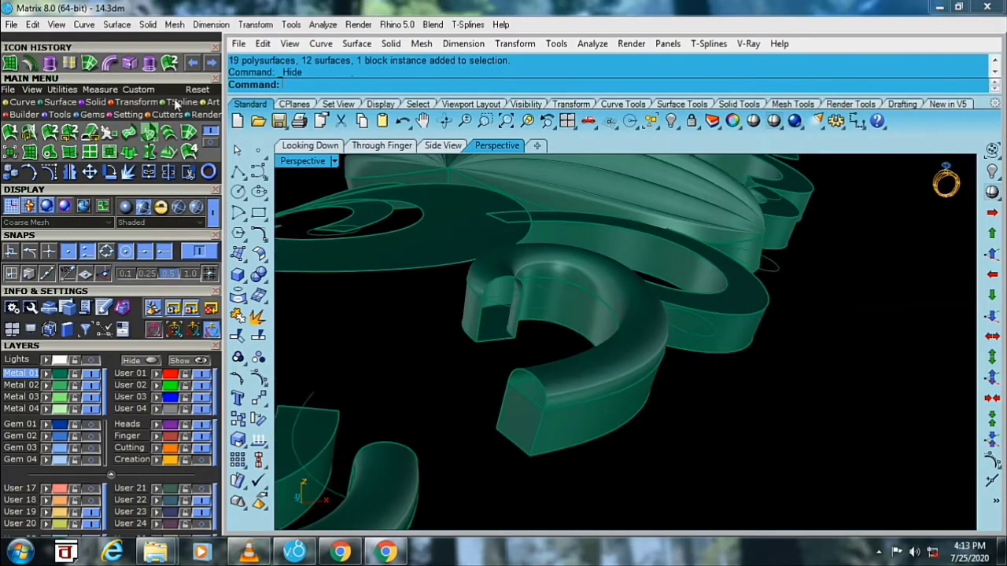
scroll(520, 429, up, 2)
click(520, 429)
key(Delete)
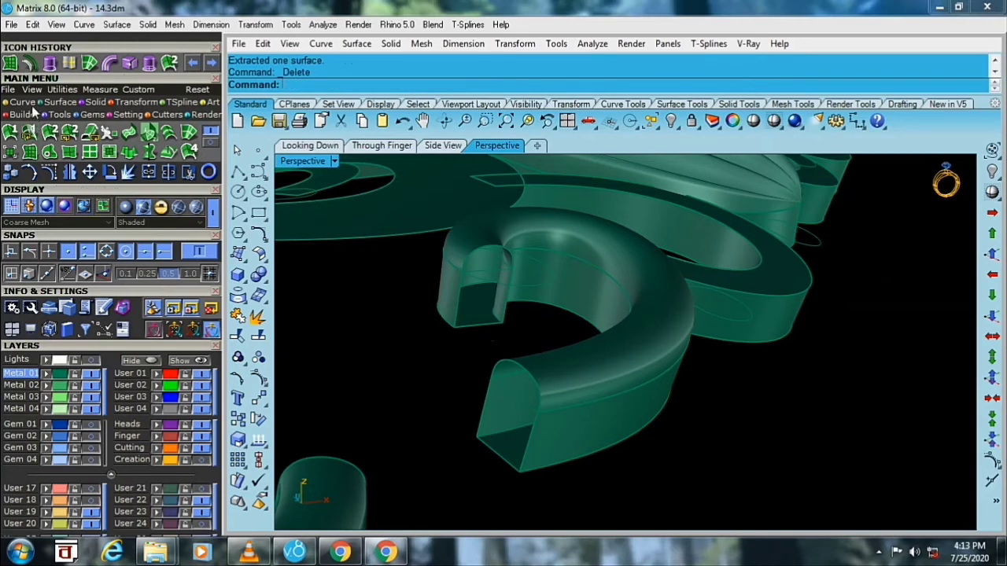
- Close both tube openings with Sweep2 surfaces between their edge rails
click(50, 132)
click(487, 418)
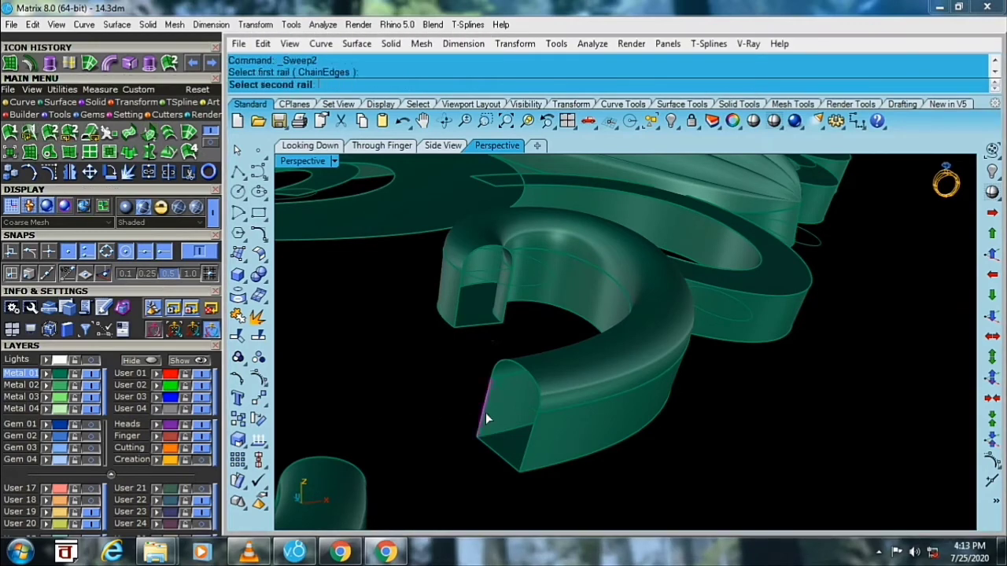
click(532, 443)
key(Return)
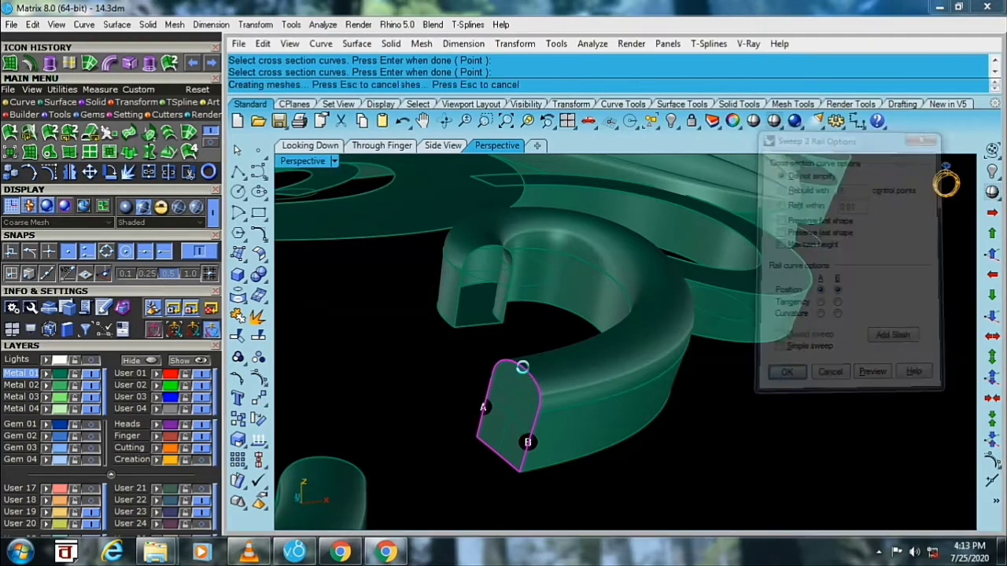
key(Return)
click(459, 313)
click(505, 304)
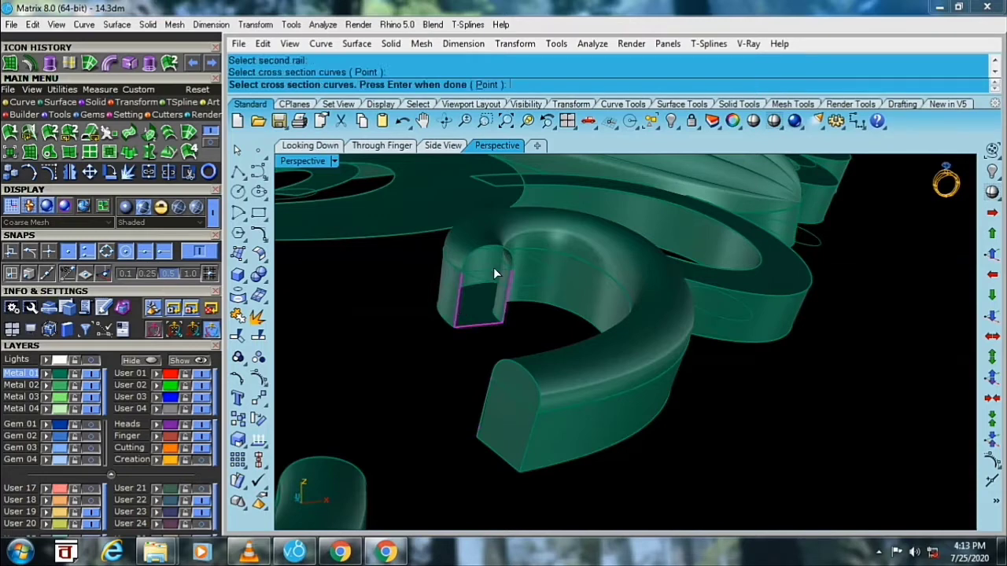
key(Return)
key(Return)
- Join the curl pieces into one closed polysurface and show the 233 hidden objects again
right_drag(490, 246, 445, 388)
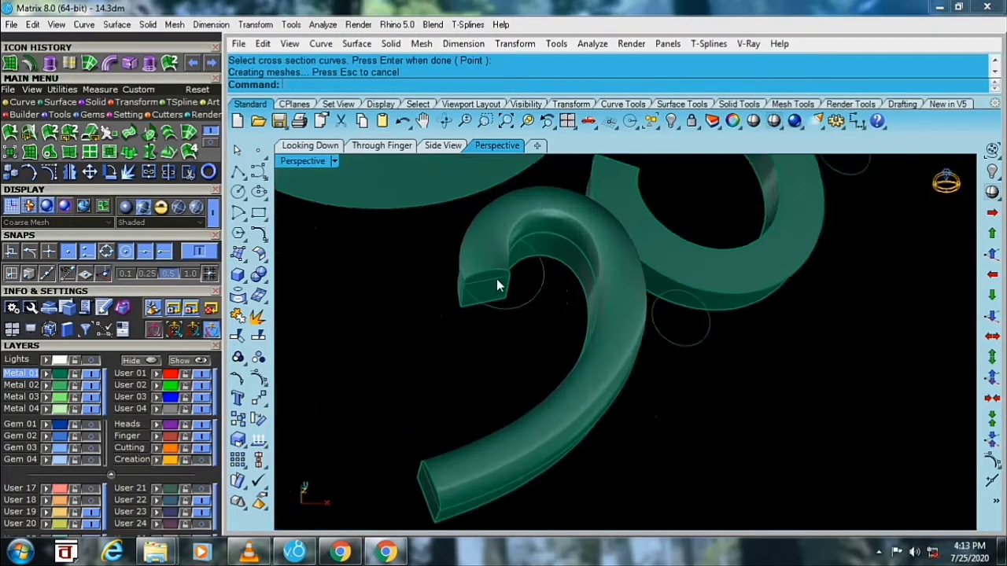
scroll(496, 286, up, 3)
click(527, 291)
scroll(527, 291, down, 3)
drag(515, 471, 386, 436)
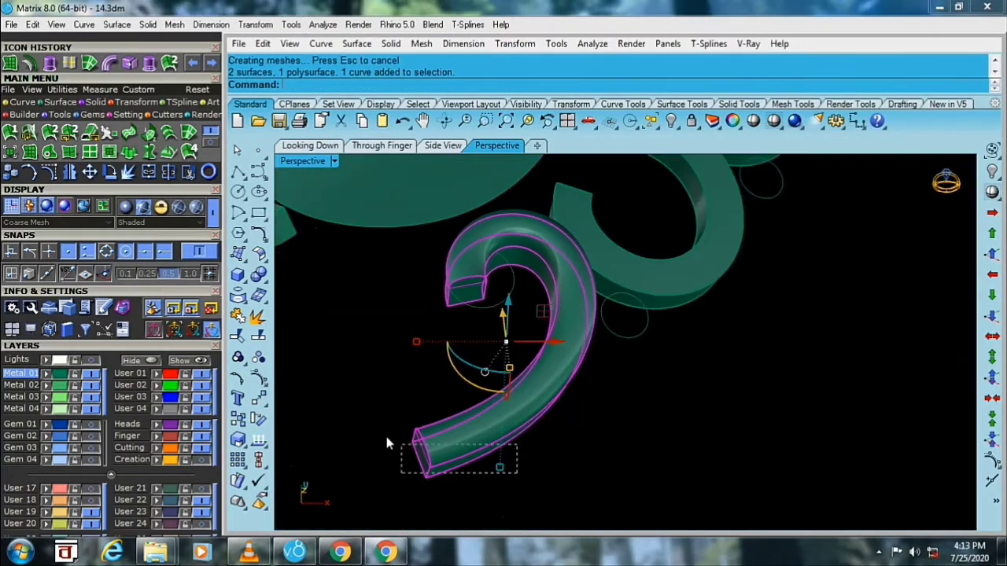
click(238, 315)
mouse_move(401, 336)
right_down()
mouse_move(545, 405)
mouse_move(625, 224)
right_up()
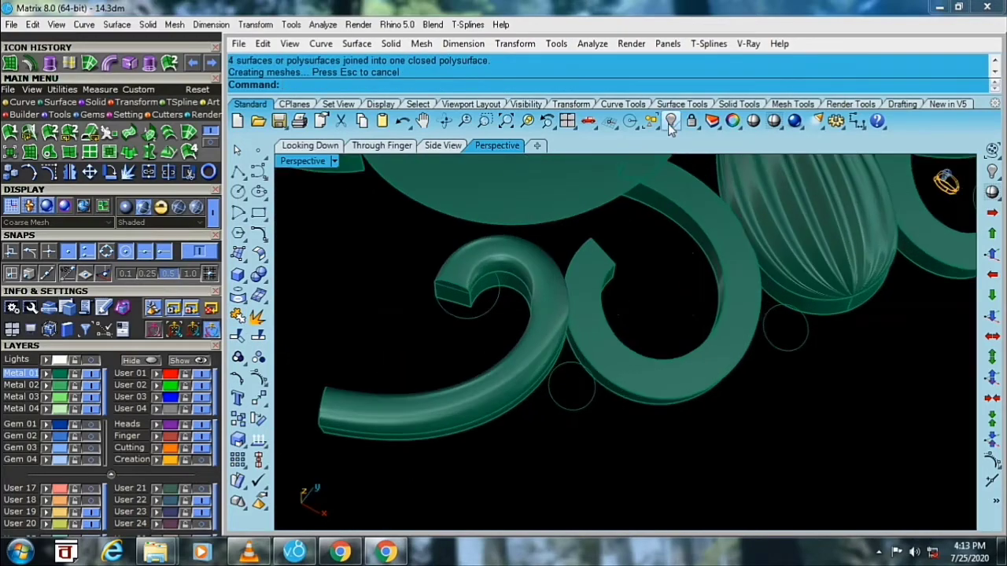
right_click(671, 120)
- Hide the extra jewelry parts below the ornament and the small separate left piece
scroll(615, 250, down, 3)
scroll(517, 301, down, 3)
right_drag(517, 300, 438, 304)
drag(335, 338, 919, 401)
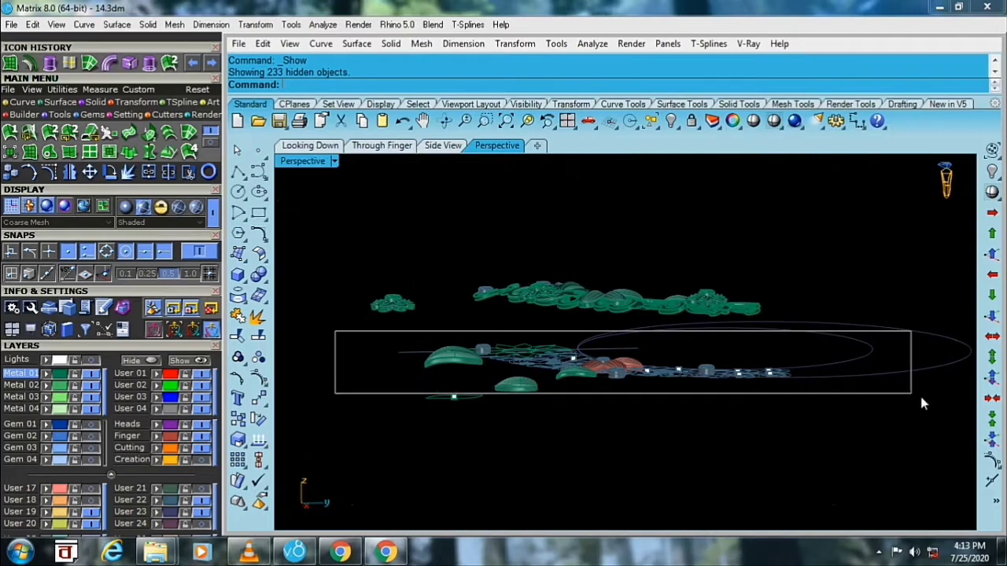
click(672, 124)
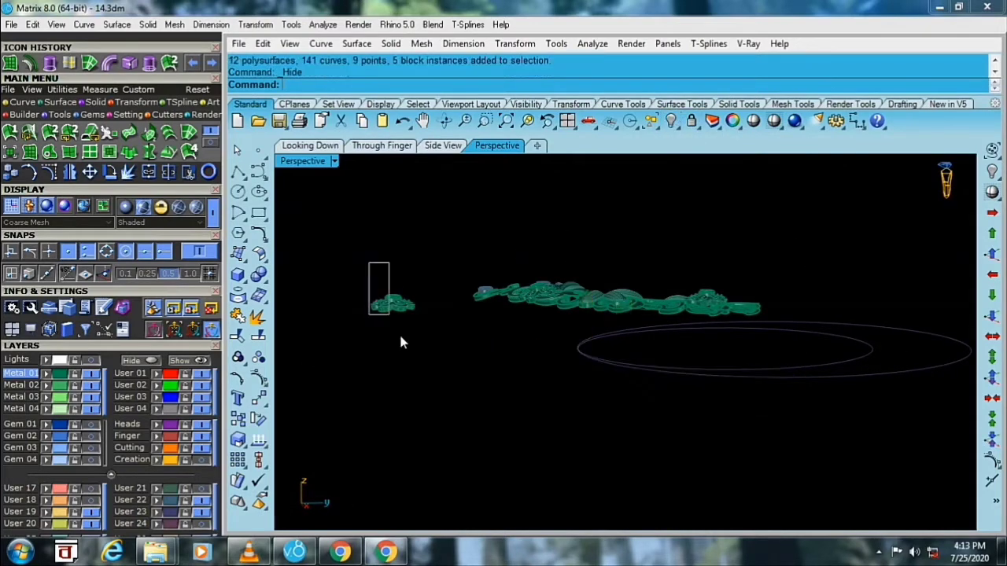
drag(368, 263, 400, 341)
drag(340, 252, 419, 350)
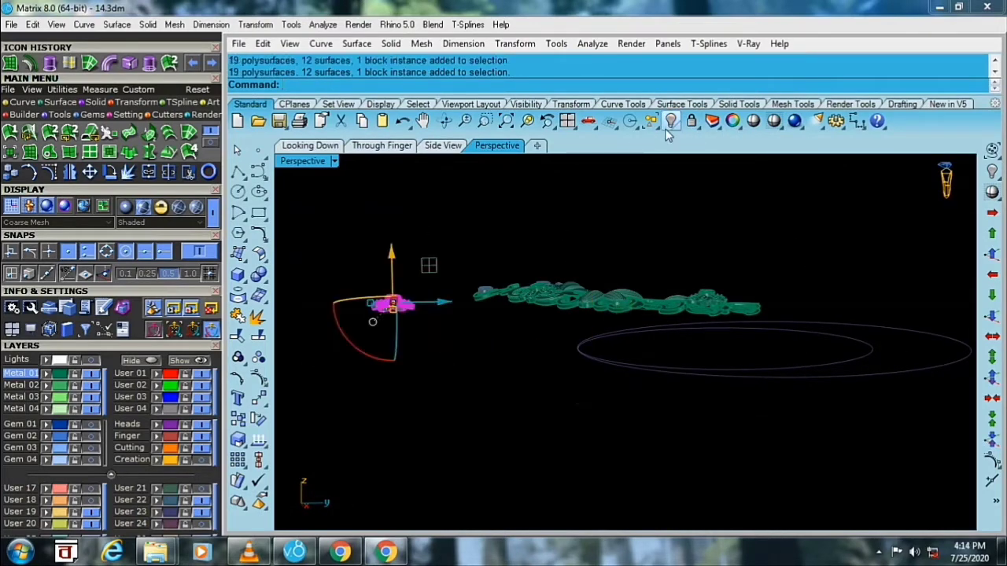
click(672, 125)
- Zoom onto the scrollwork and select the small circle curve near the curl
right_drag(611, 259, 504, 316)
scroll(504, 316, up, 5)
scroll(598, 332, up, 3)
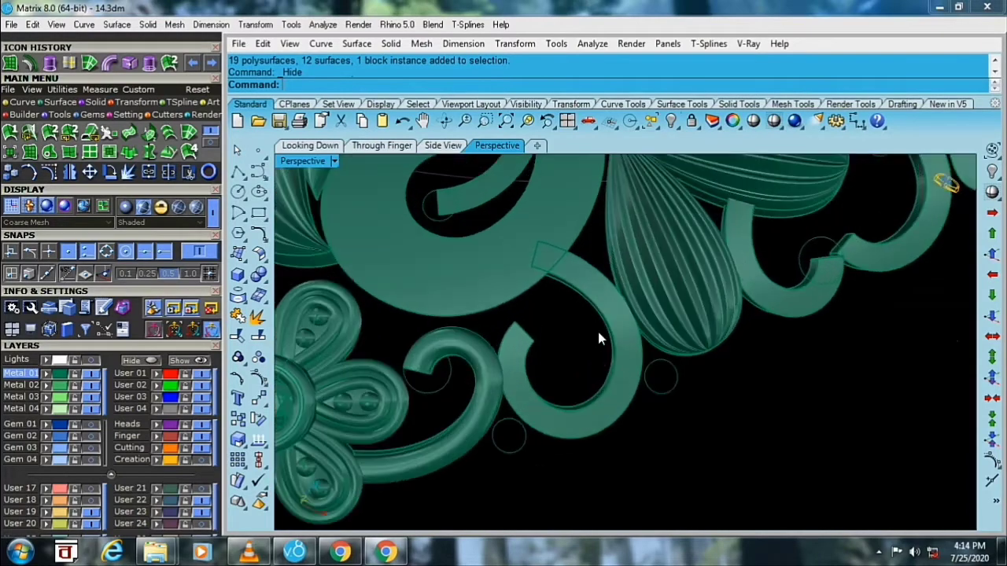
scroll(541, 408, up, 2)
scroll(558, 426, up, 2)
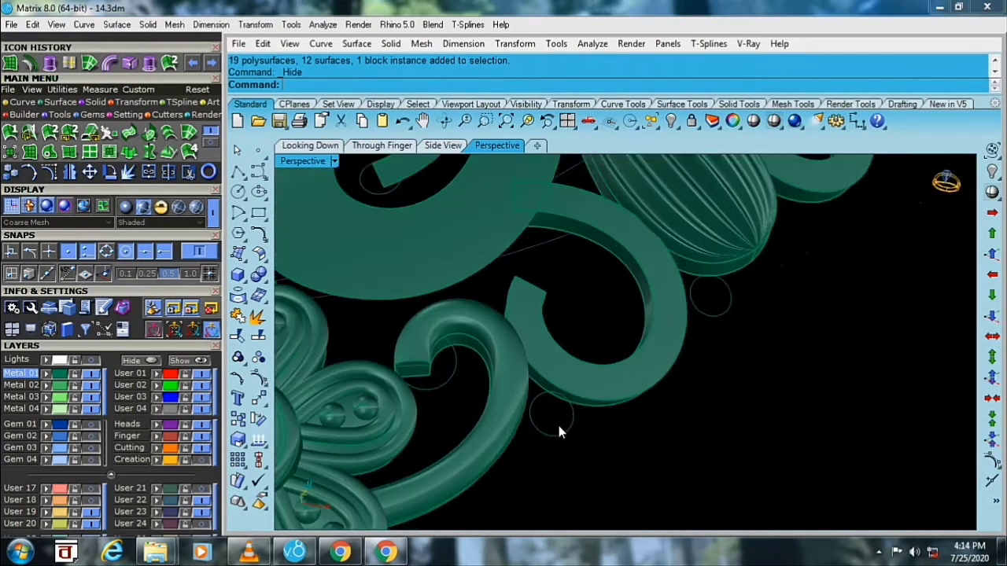
click(559, 432)
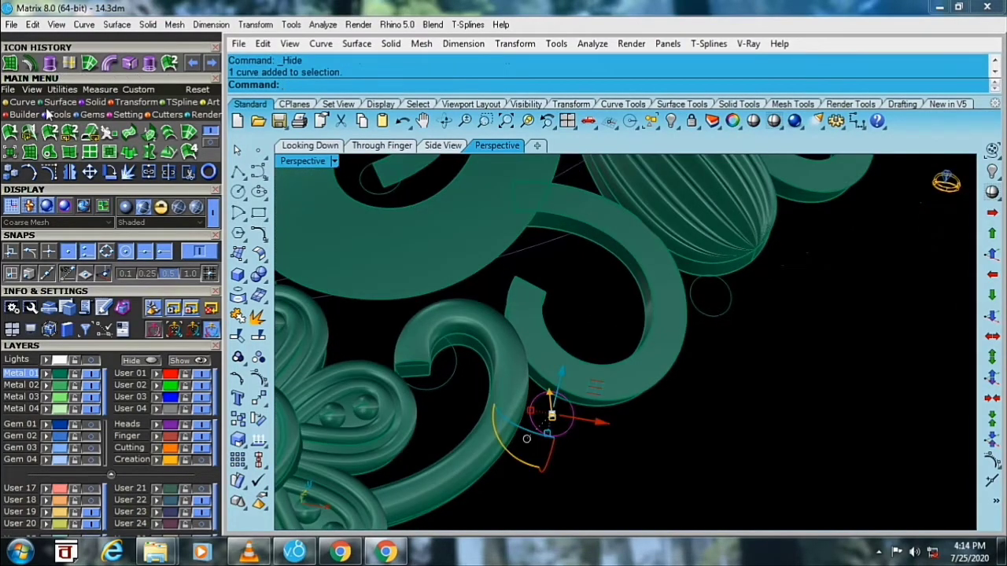
- Patch the first circle, split it into a disc, and offset it 0.8 into a solid
click(29, 152)
click(890, 449)
scroll(532, 440, up, 3)
click(532, 440)
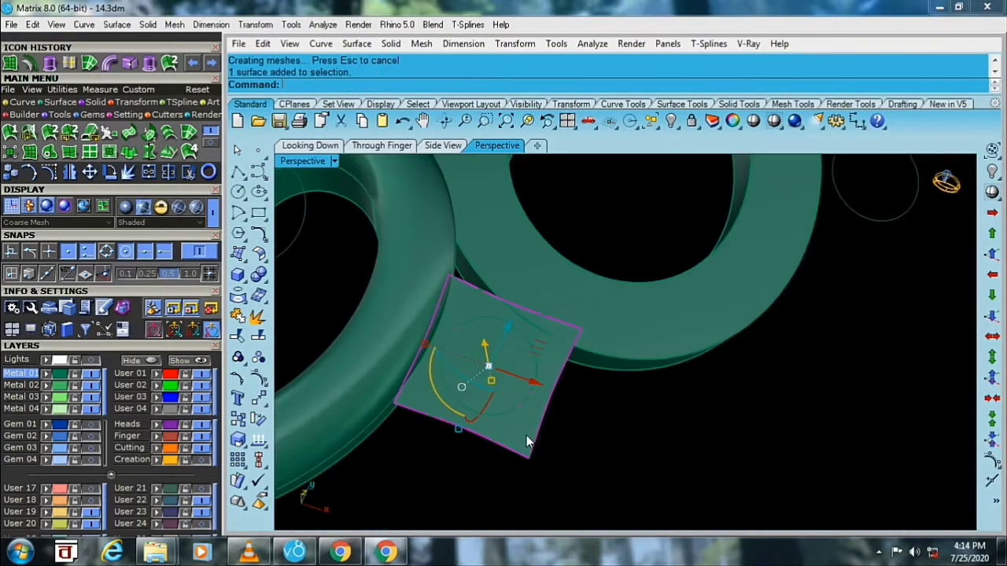
click(257, 335)
click(496, 410)
key(Return)
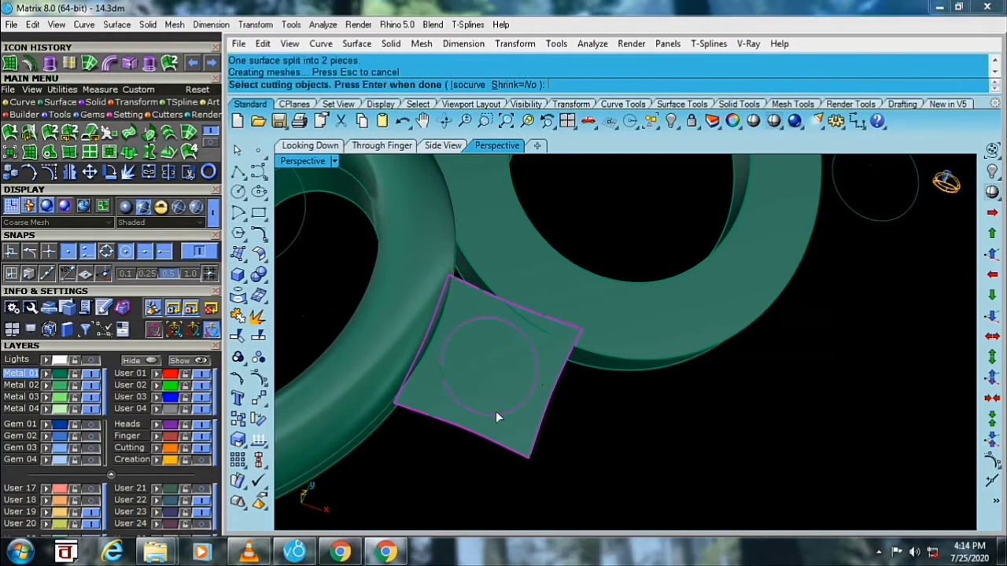
click(501, 430)
key(Delete)
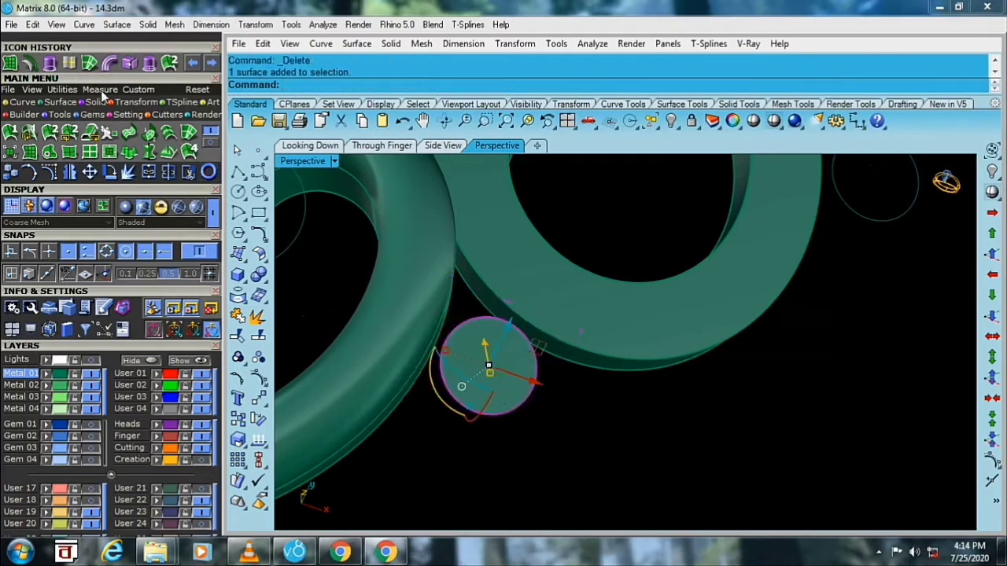
click(33, 69)
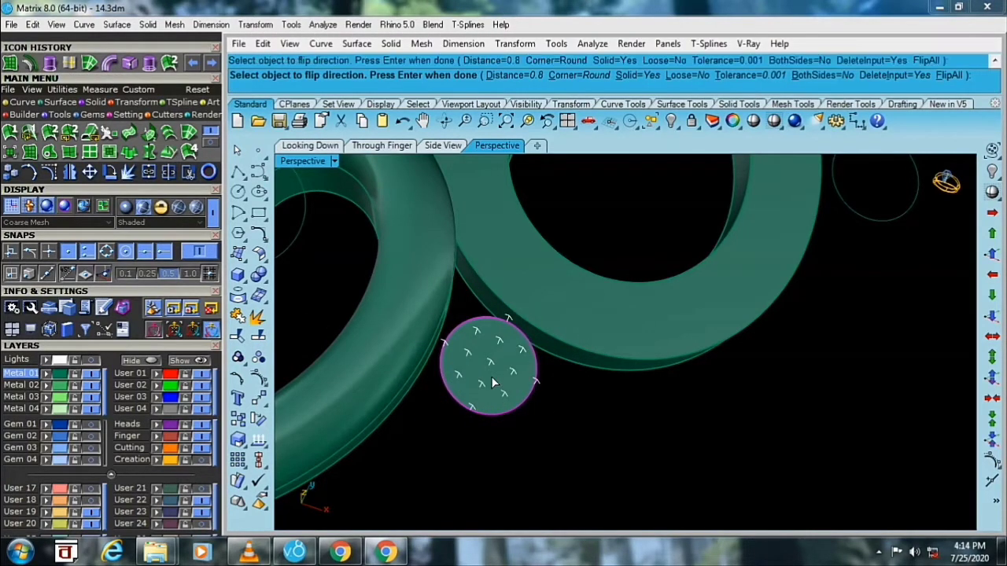
mouse_move(506, 322)
right_down()
mouse_move(558, 331)
mouse_move(612, 360)
mouse_move(485, 239)
right_up()
key(Return)
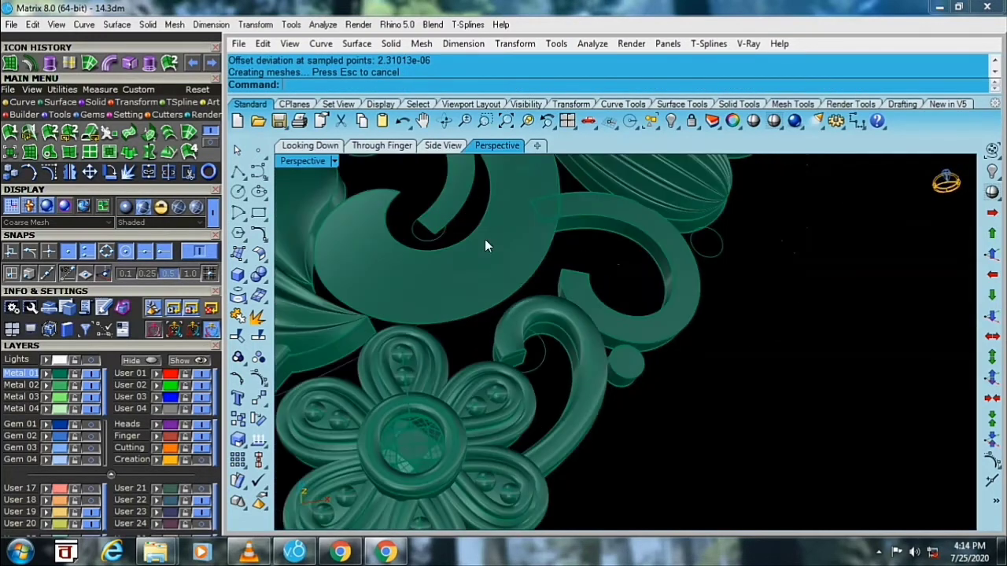
- Patch the second circle and split it with the circle, deleting the leftover piece
click(9, 63)
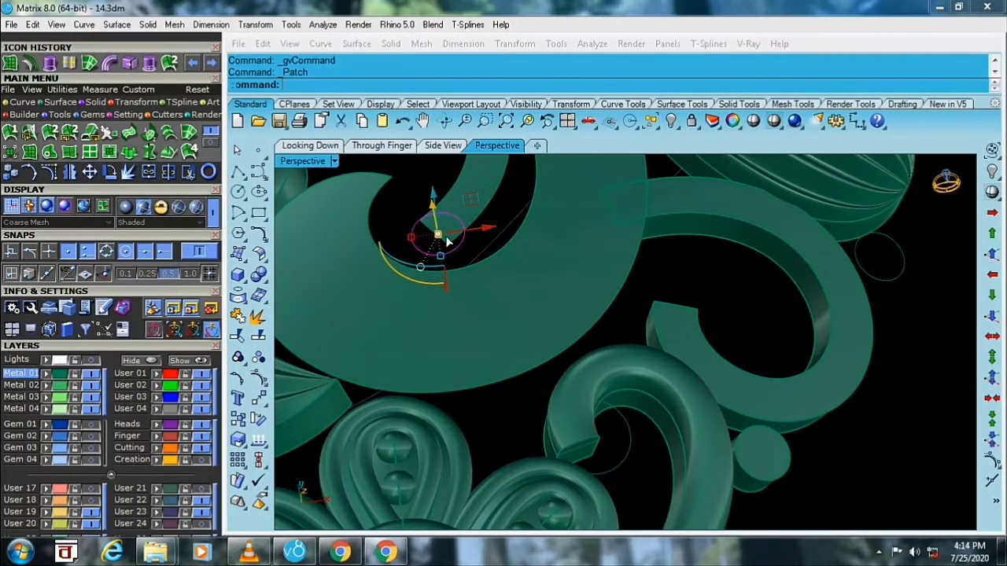
key(Return)
scroll(455, 252, up, 3)
click(461, 280)
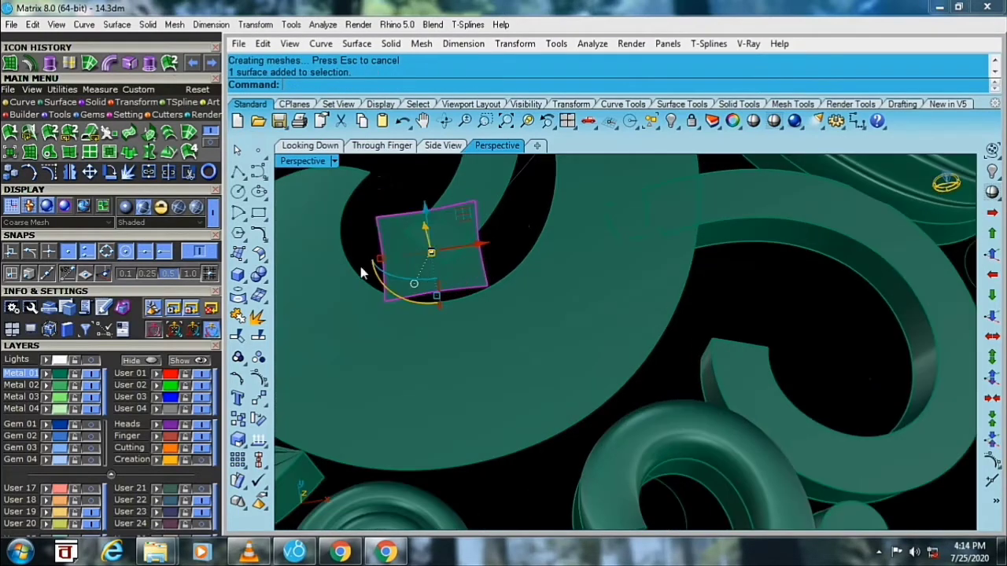
click(238, 337)
click(425, 287)
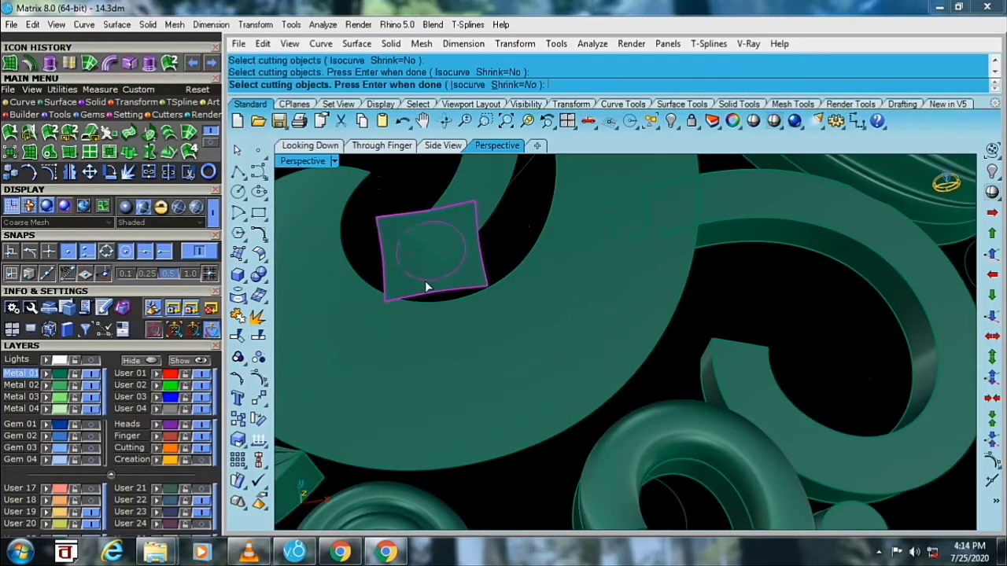
key(Return)
click(464, 286)
key(Delete)
- Offset the small disc at the swirl's tip into a solid
scroll(464, 286, down, 5)
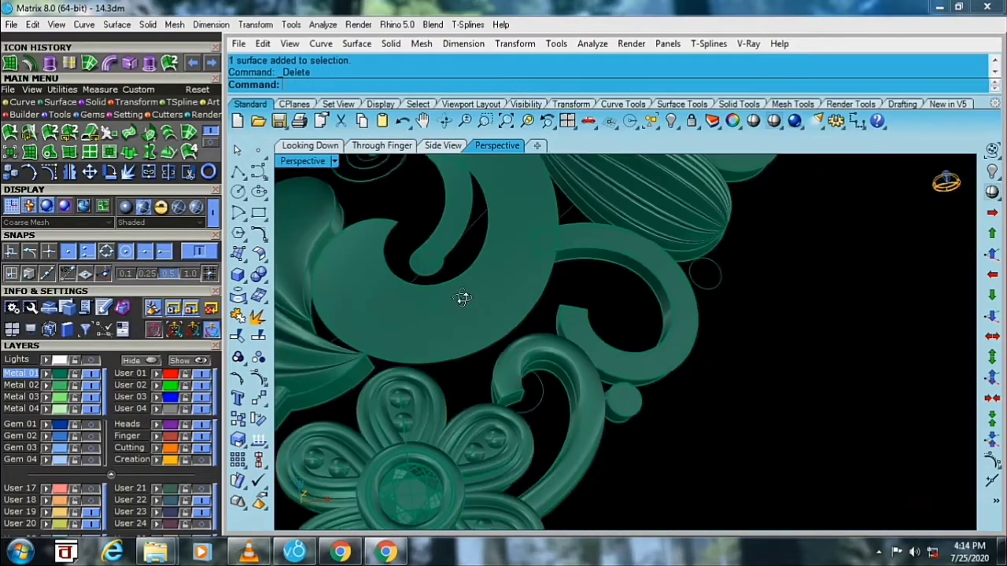
scroll(583, 356, up, 3)
scroll(583, 356, up, 3)
click(561, 358)
scroll(569, 393, down, 4)
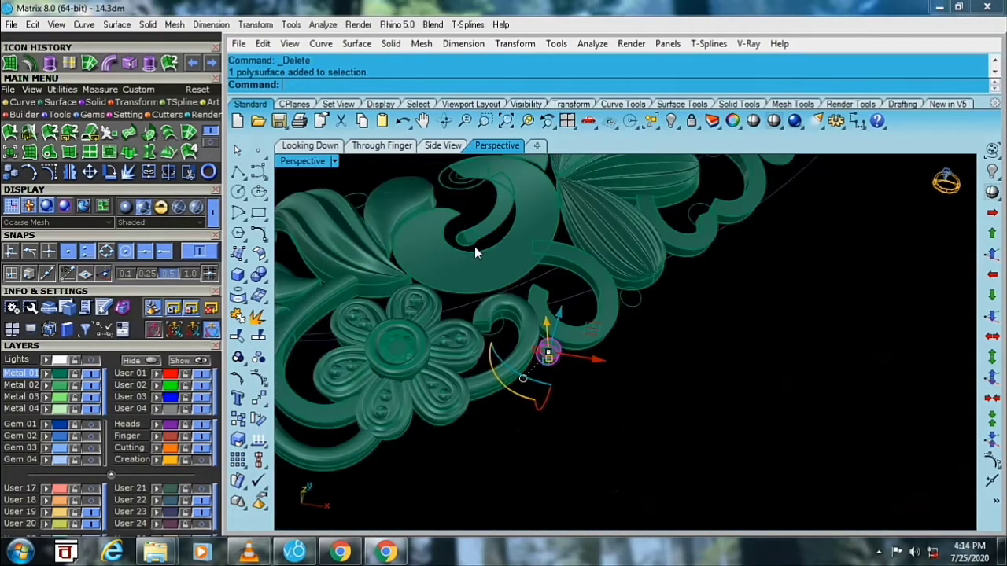
scroll(438, 248, up, 5)
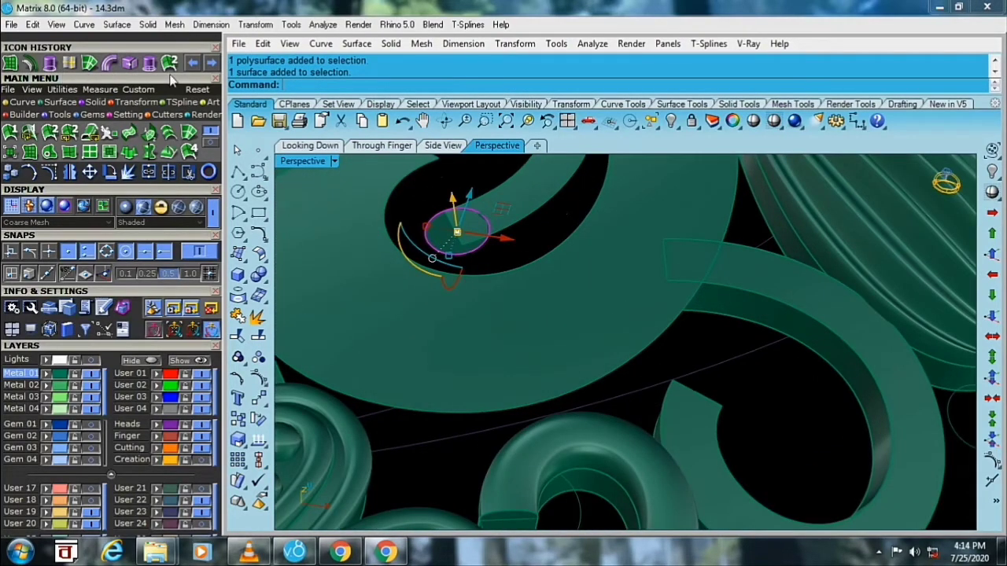
click(48, 65)
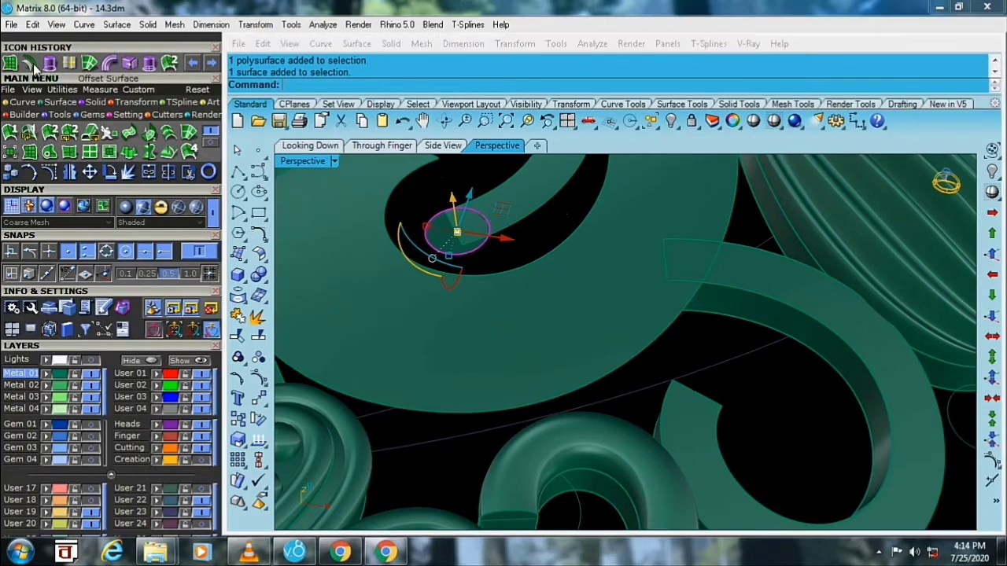
key(Return)
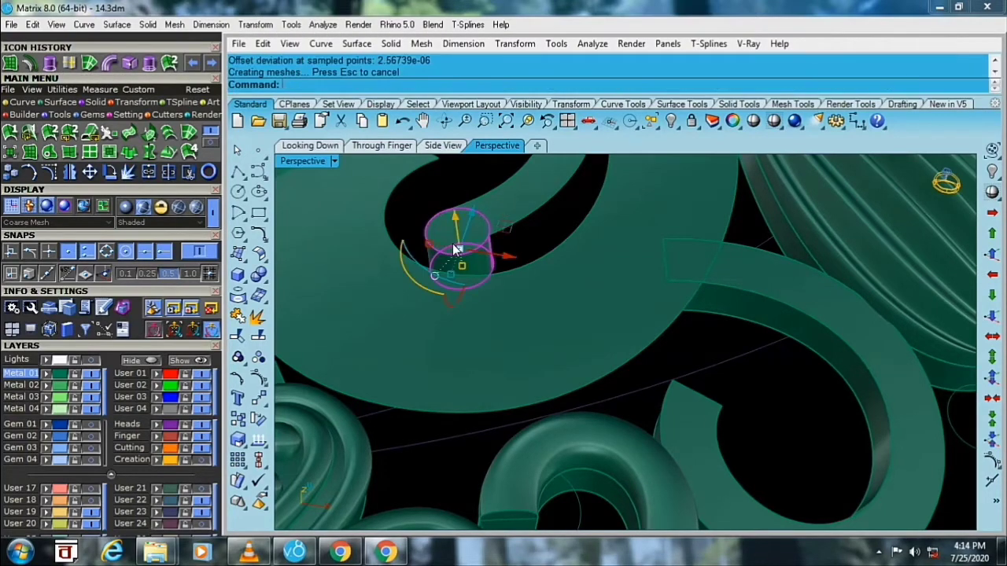
- Delete the leftover flat disc surface and select the thickened disc
scroll(498, 289, down, 4)
scroll(498, 289, up, 4)
click(611, 371)
key(Delete)
scroll(467, 321, up, 1)
scroll(467, 321, up, 3)
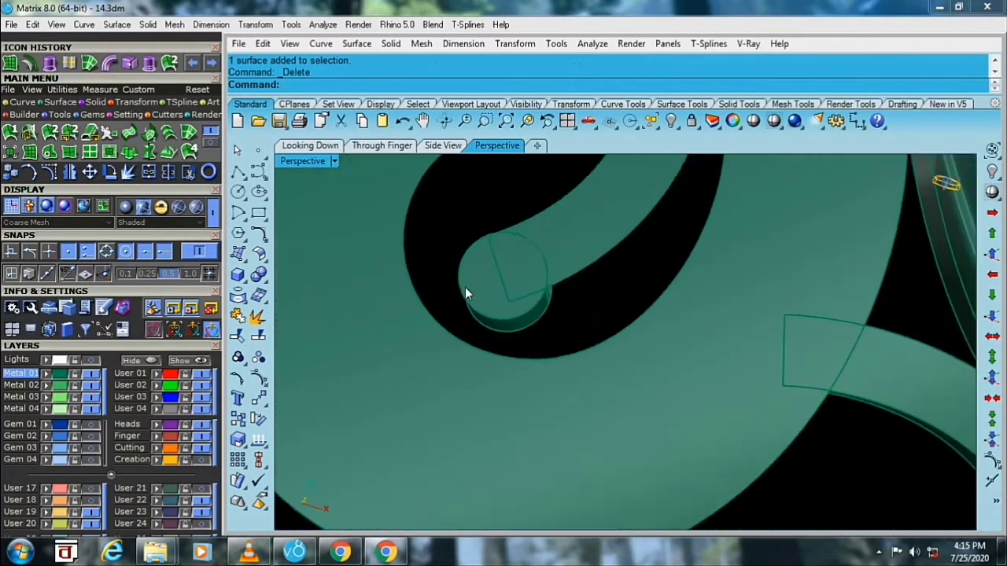
click(470, 286)
- Place round beads on the first two swirl-end discs with Bead on Surface
key(F6)
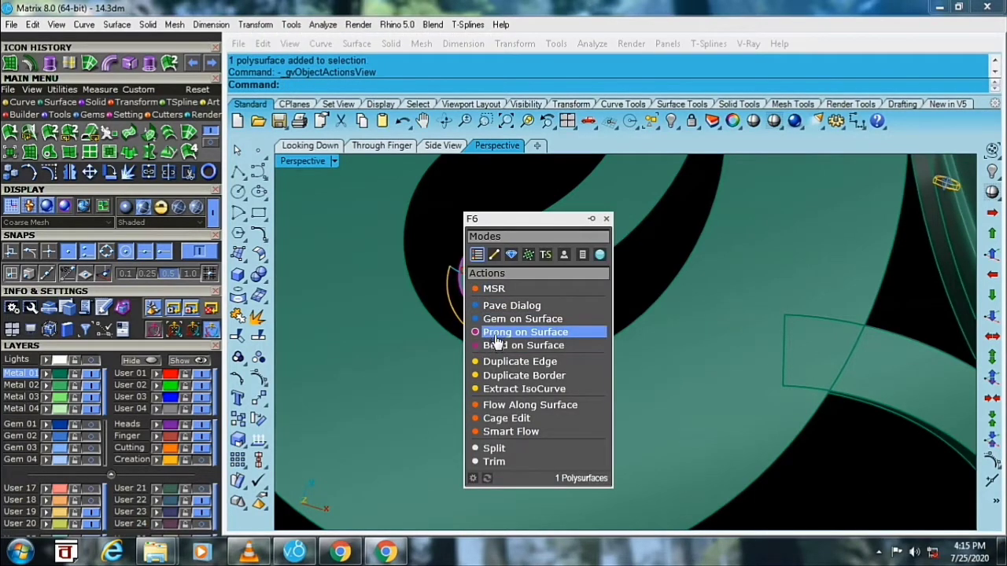
click(495, 345)
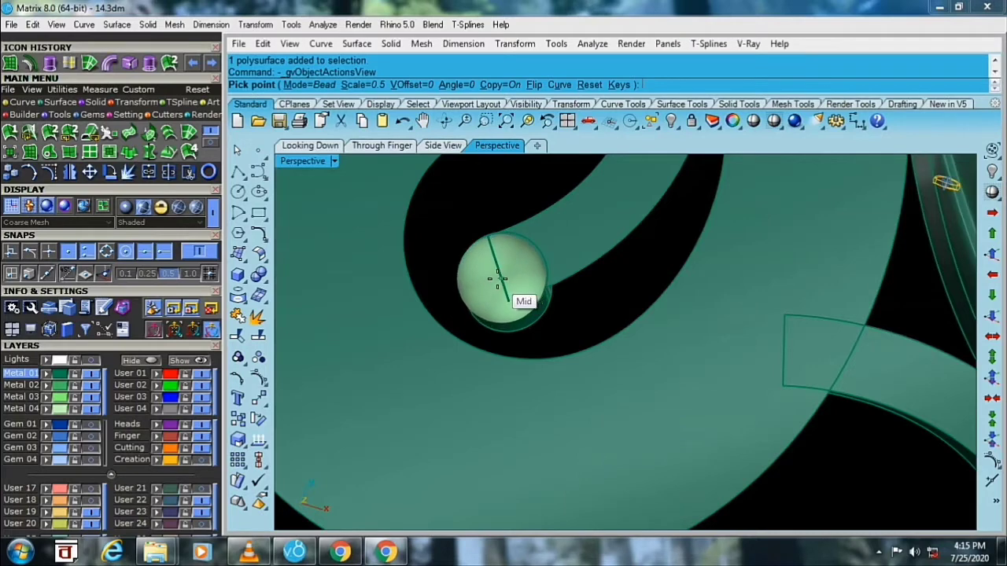
click(200, 252)
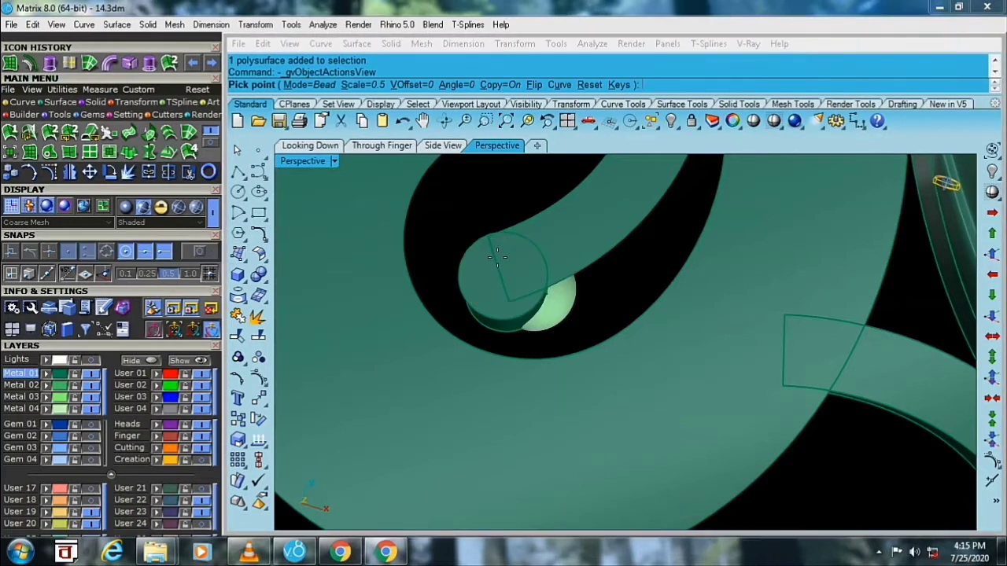
click(500, 276)
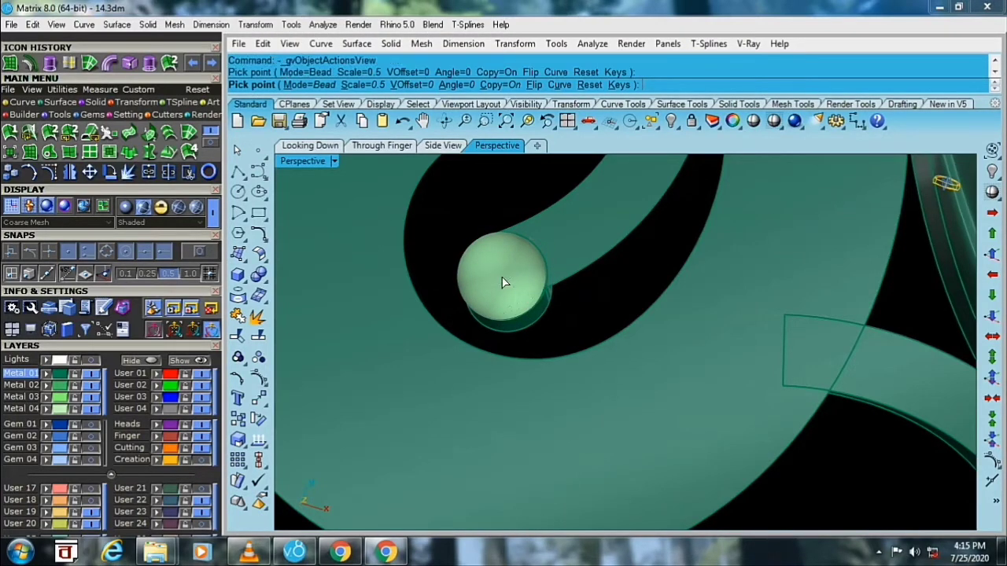
mouse_move(503, 281)
right_down()
mouse_move(674, 276)
mouse_move(629, 289)
mouse_move(487, 254)
mouse_move(472, 291)
mouse_move(558, 337)
mouse_move(580, 427)
mouse_move(618, 286)
right_up()
scroll(618, 286, up, 5)
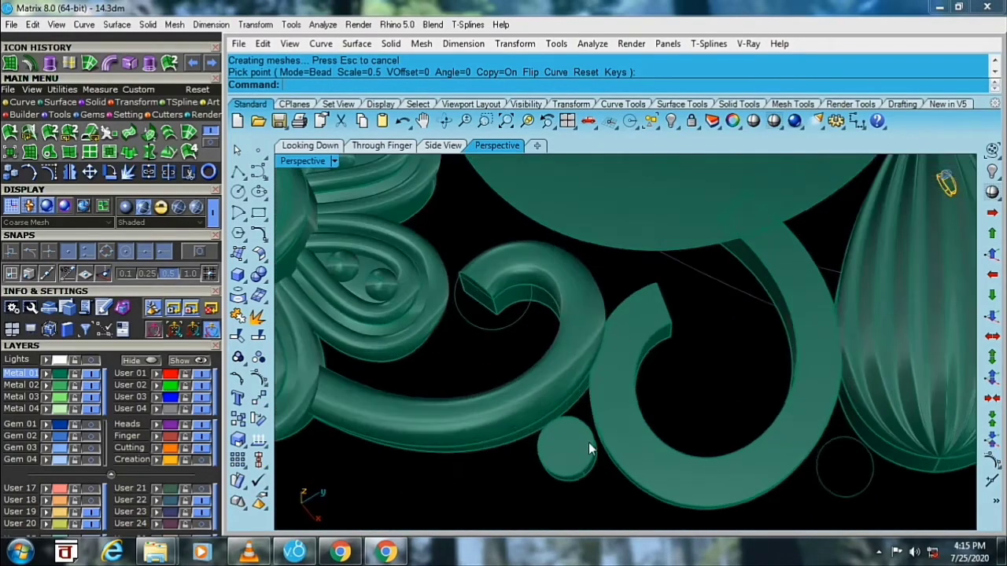
click(568, 453)
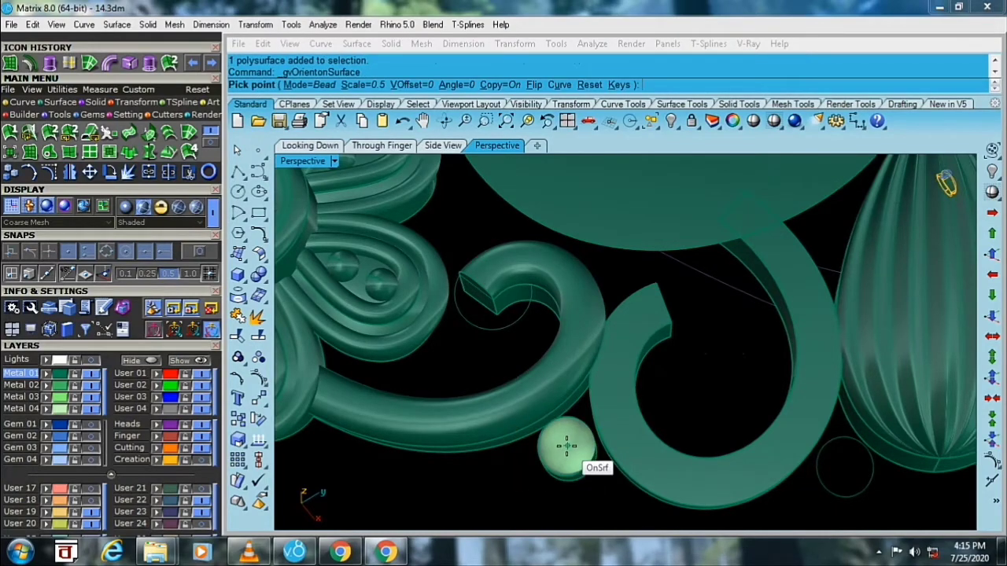
right_click(566, 446)
- Place one more bead on the next swirl-end disc
scroll(558, 440, down, 3)
scroll(566, 448, down, 2)
scroll(572, 455, up, 2)
right_click(572, 455)
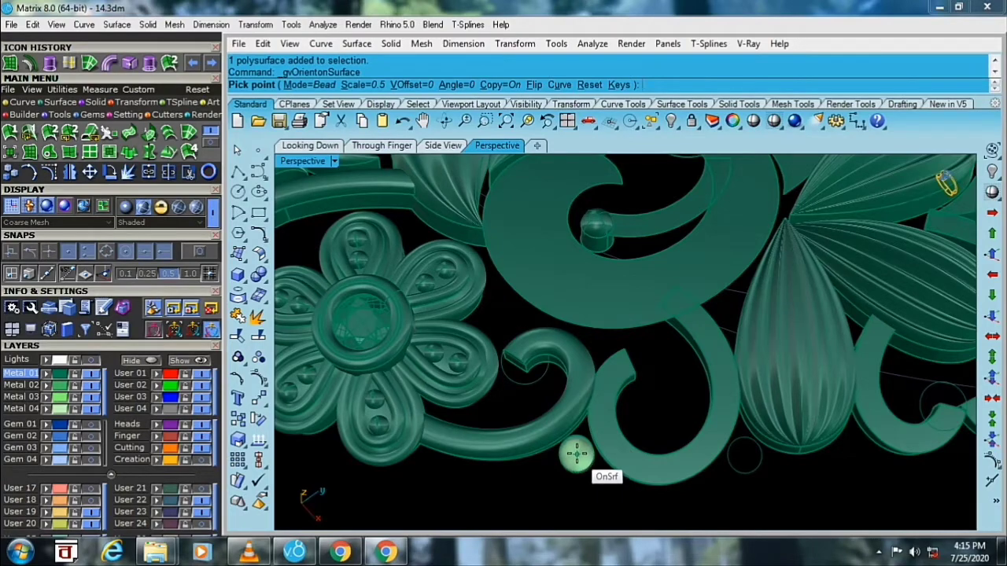
click(575, 454)
right_click(576, 455)
- Orbit and zoom the view to inspect the whole beaded ornament
scroll(570, 448, down, 5)
scroll(605, 457, down, 1)
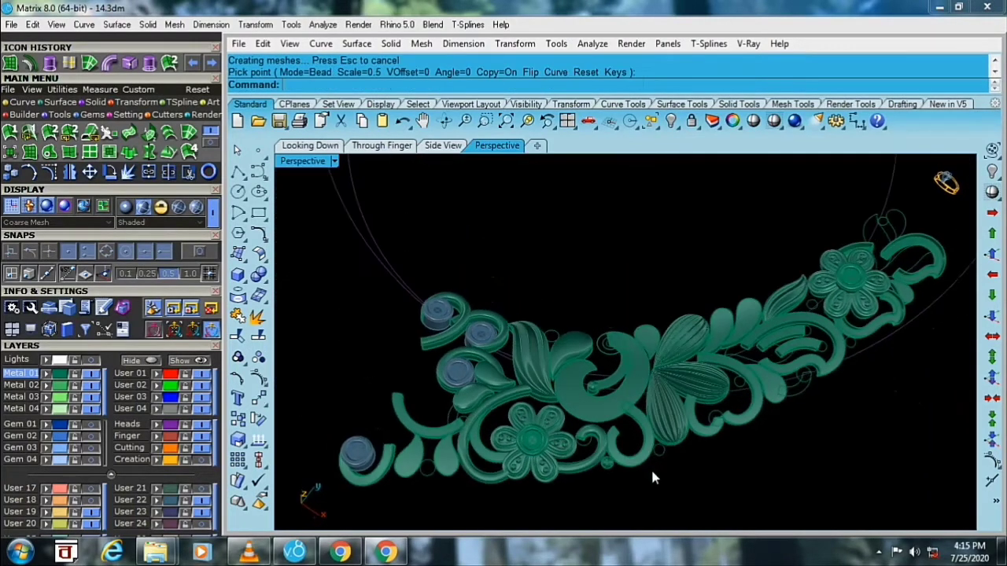
scroll(660, 478, up, 3)
right_drag(703, 483, 530, 359)
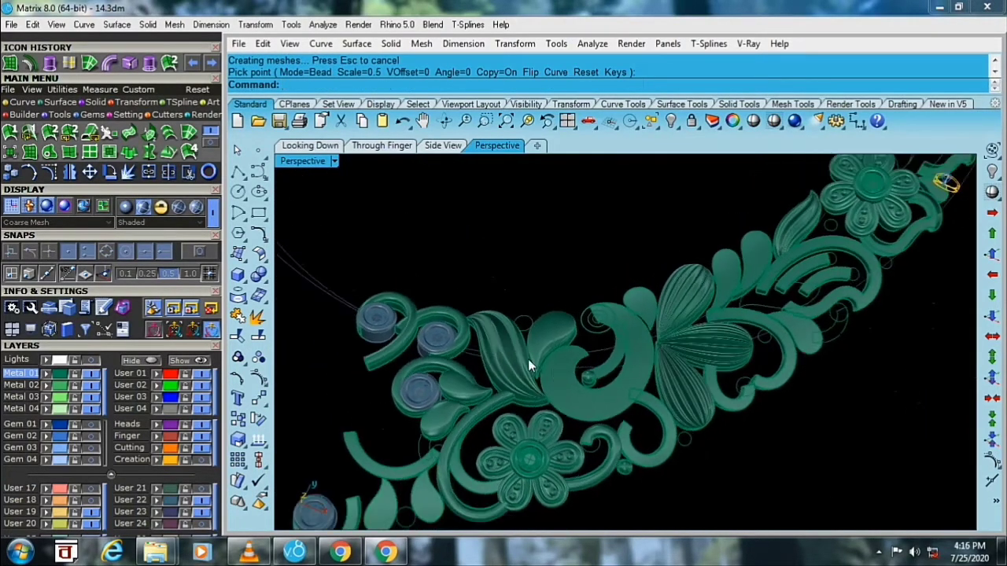
scroll(708, 346, down, 3)
scroll(726, 338, up, 2)
right_drag(725, 339, 586, 372)
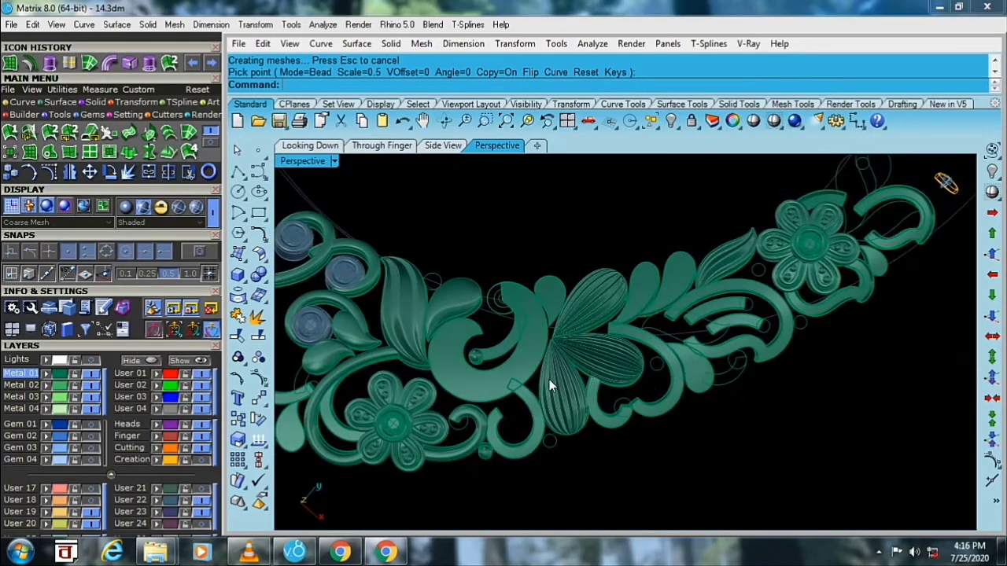
scroll(551, 377, down, 2)
scroll(550, 377, down, 2)
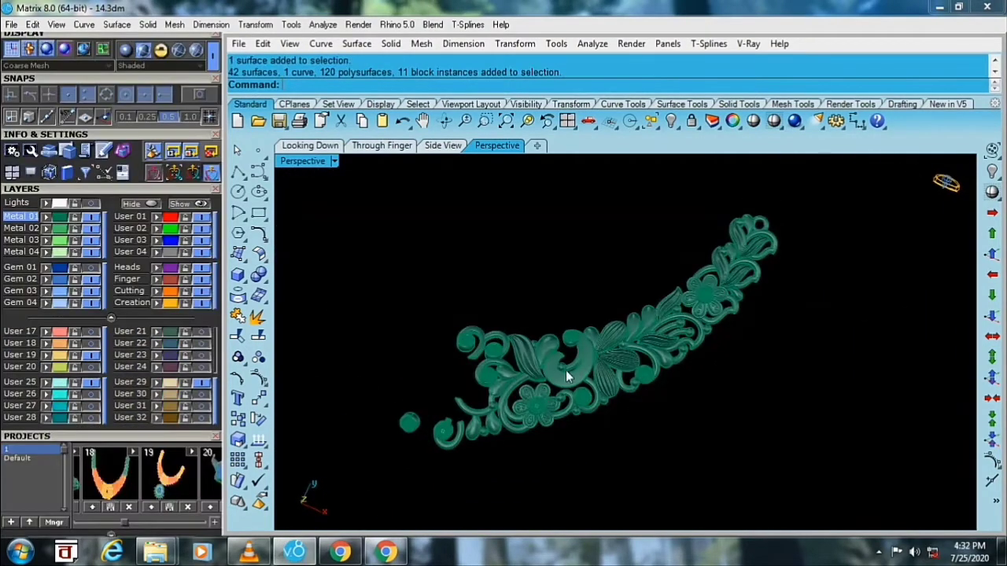
right_drag(678, 336, 683, 338)
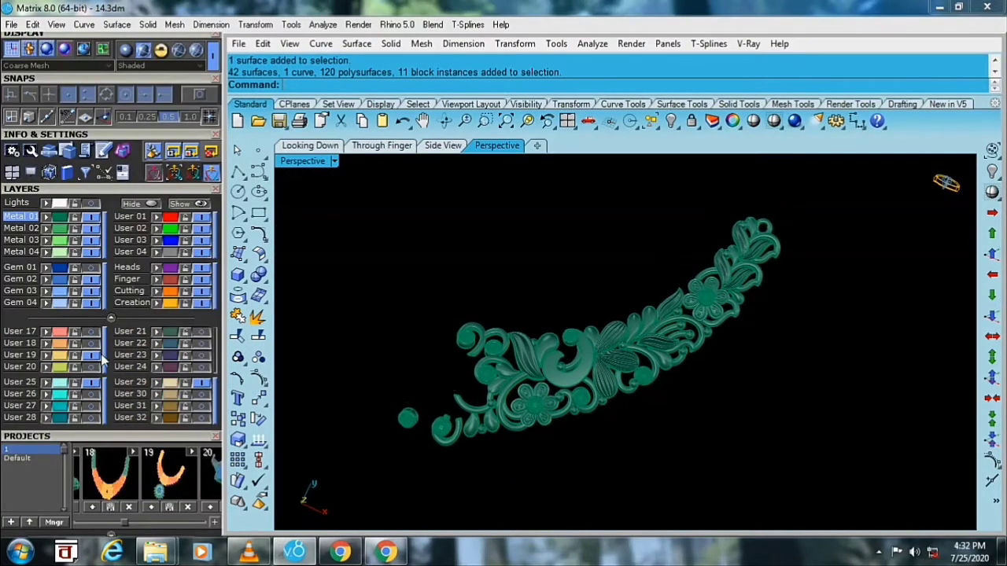
- Turn on the gold flower's layer and the Gem 01 layer
click(202, 387)
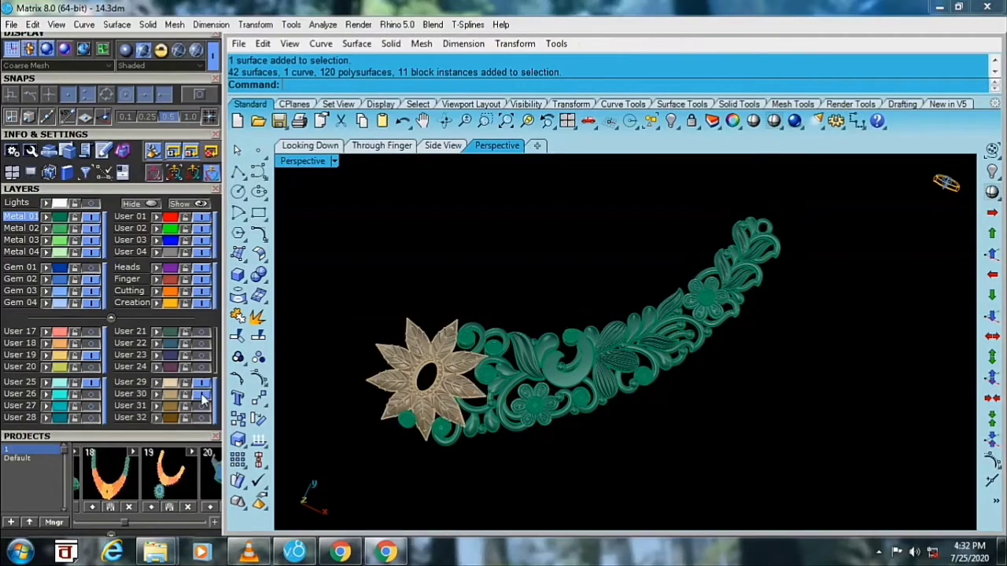
scroll(449, 393, up, 2)
scroll(472, 326, up, 2)
right_drag(473, 326, 250, 351)
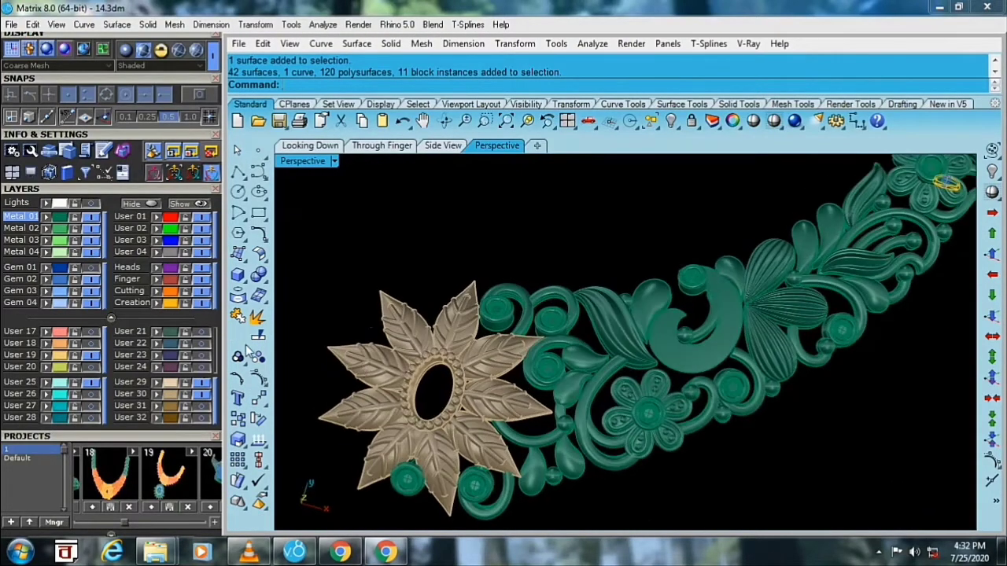
click(90, 269)
- Select the crescent surface of the ornament
right_drag(504, 354, 598, 393)
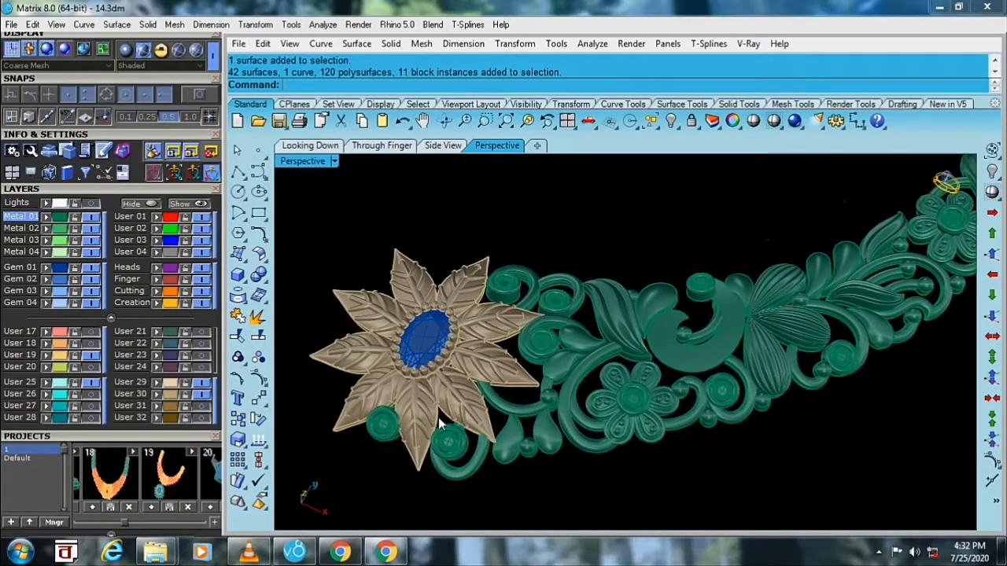
scroll(638, 416, up, 3)
scroll(578, 411, up, 4)
click(578, 411)
scroll(578, 411, down, 3)
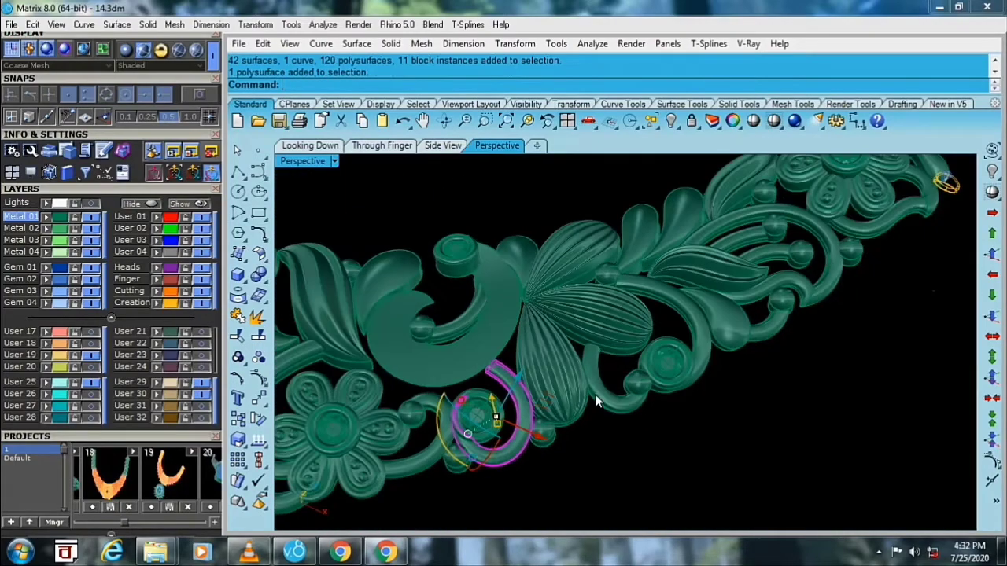
click(598, 386)
right_drag(597, 385, 540, 355)
click(539, 358)
scroll(622, 322, up, 5)
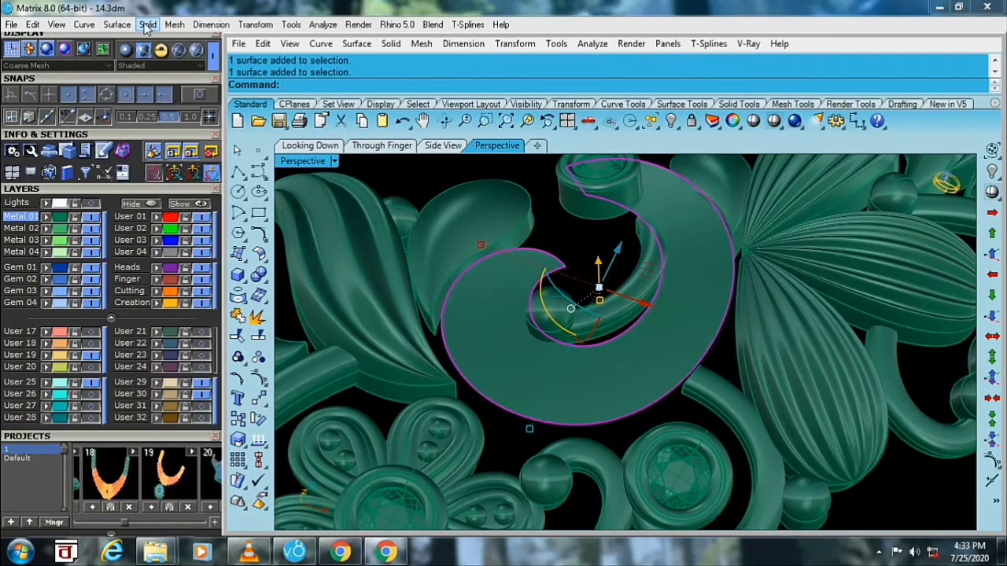
- Offset the crescent swirl into a solid 0.8 thick
drag(131, 77, 136, 259)
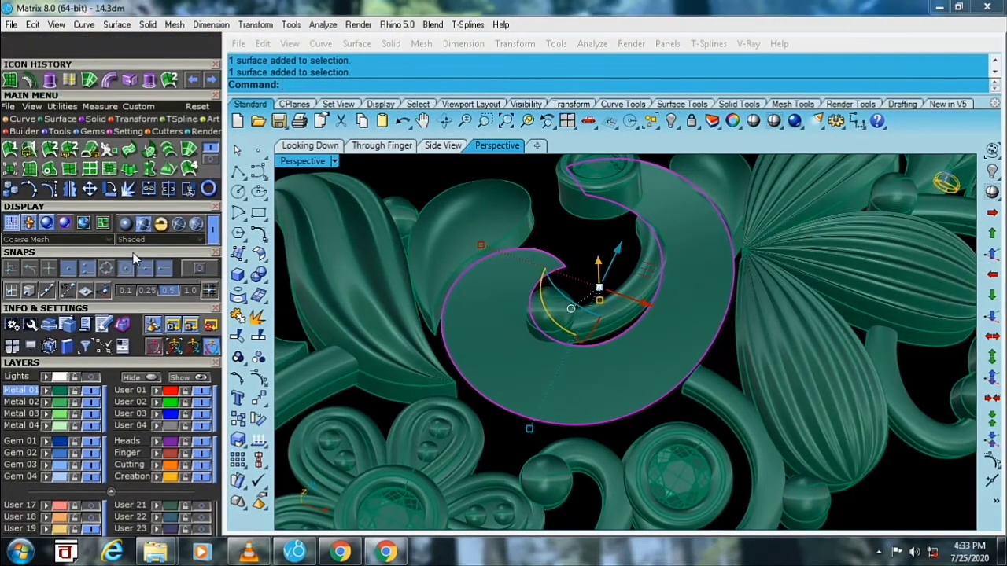
click(95, 119)
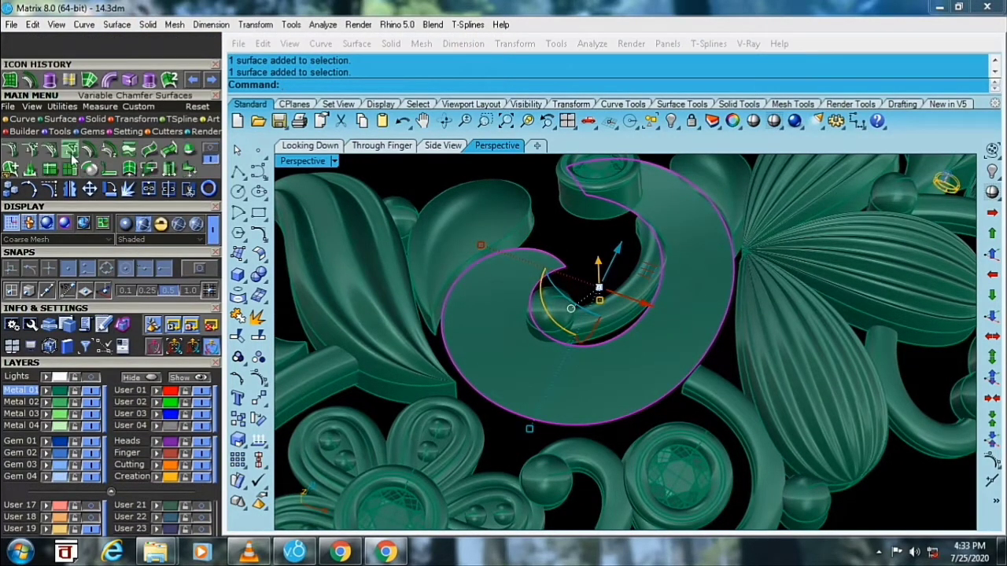
click(89, 150)
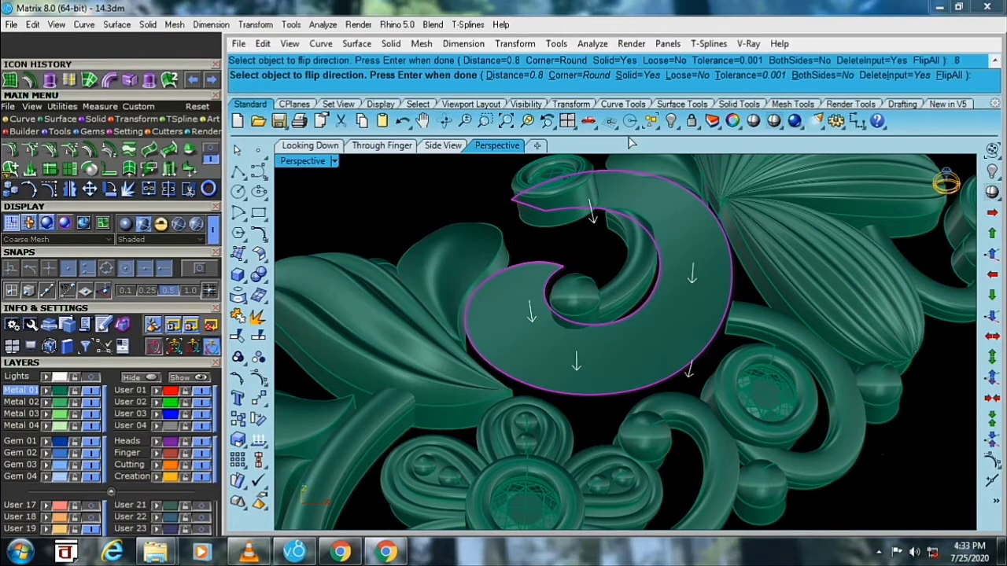
key(Return)
mouse_move(629, 197)
right_down()
mouse_move(646, 232)
mouse_move(639, 329)
mouse_move(622, 292)
right_up()
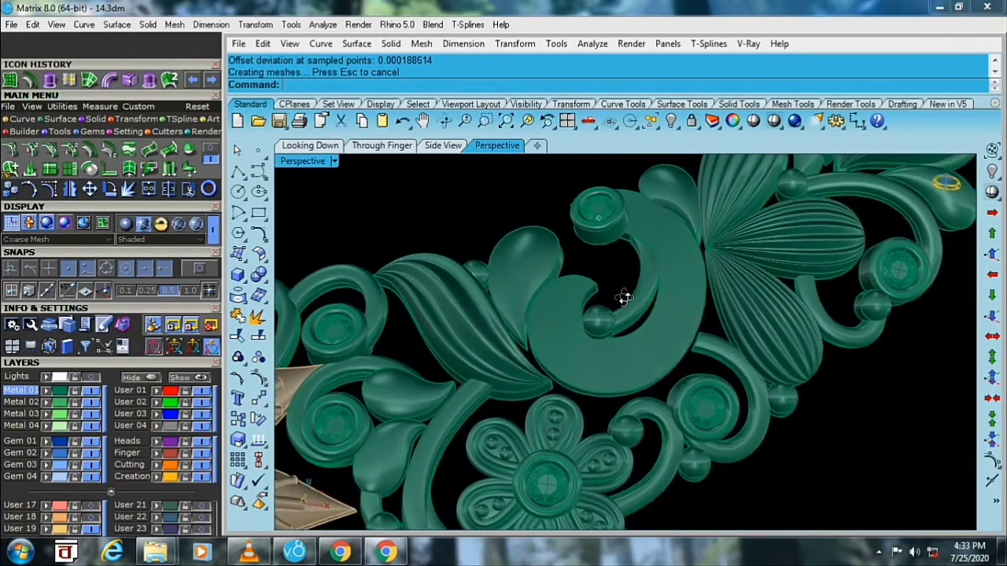
scroll(629, 303, up, 3)
click(662, 314)
key(Escape)
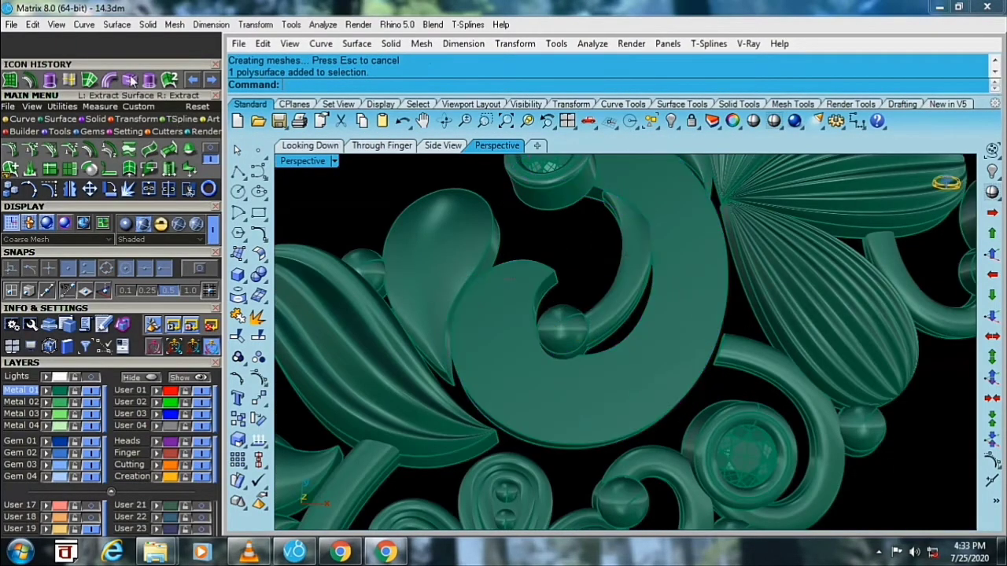
- Extract one face from the thickened crescent and delete it
click(130, 84)
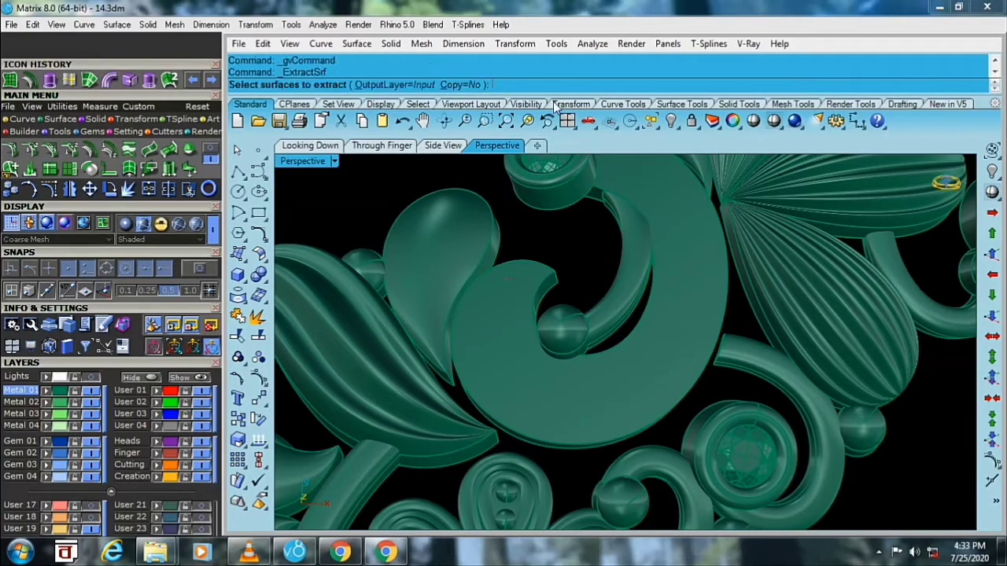
click(698, 312)
mouse_move(697, 312)
right_down()
mouse_move(712, 277)
mouse_move(649, 313)
right_up()
key(Return)
key(Delete)
- Lock the crescent solid and hide every other object
click(649, 314)
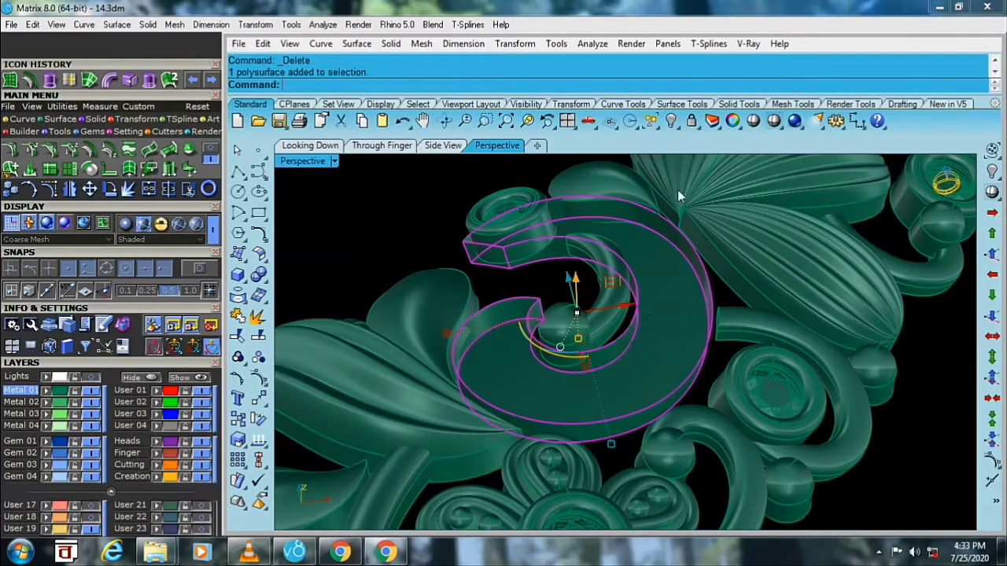
click(691, 124)
right_drag(631, 259, 636, 293)
key(ctrl+a)
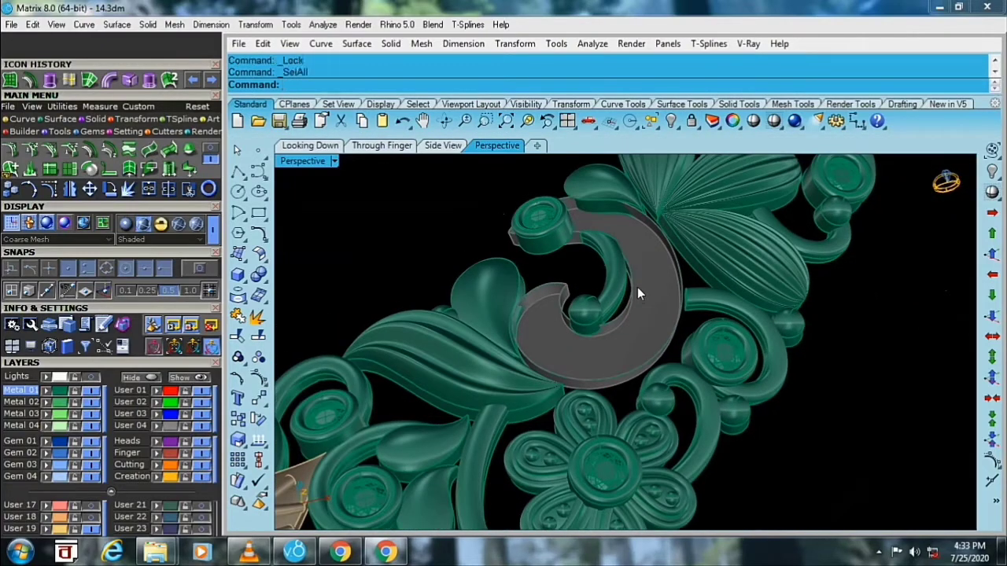
click(671, 120)
- Unlock the crescent and draw a snapped straight line from the band's inner wall to its outer wall
right_click(690, 121)
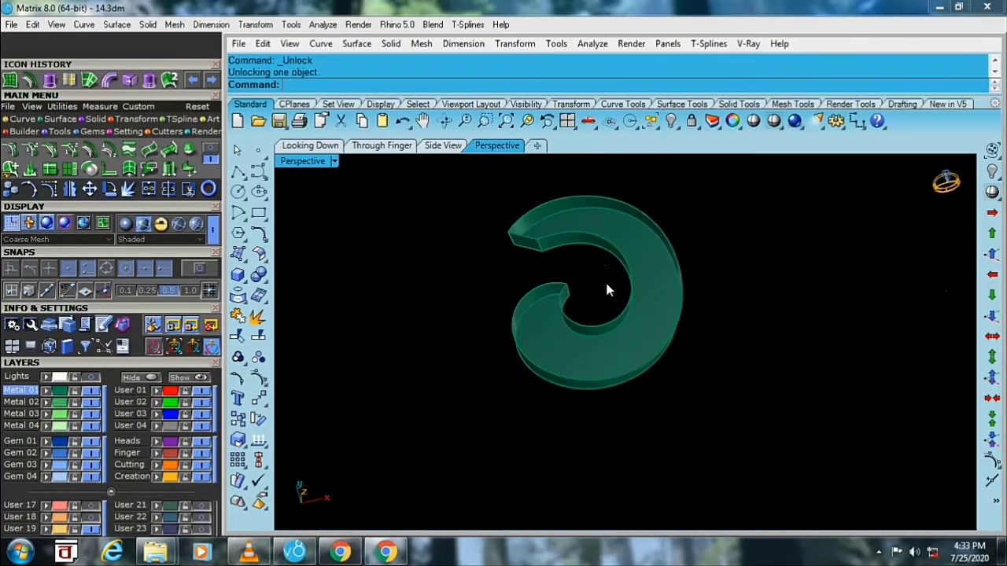
mouse_move(604, 280)
right_down()
mouse_move(675, 306)
mouse_move(607, 295)
mouse_move(619, 220)
right_up()
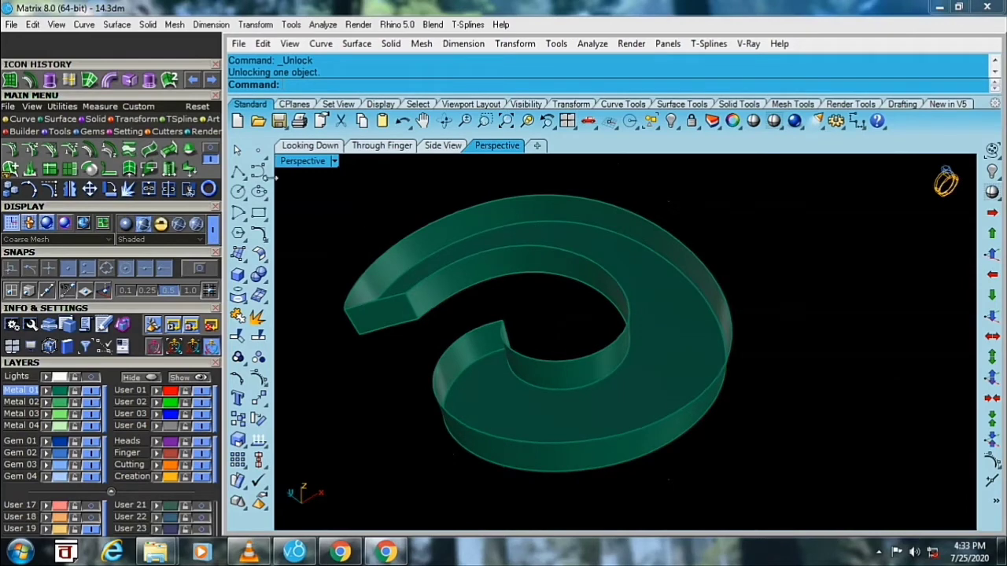
click(237, 175)
click(260, 185)
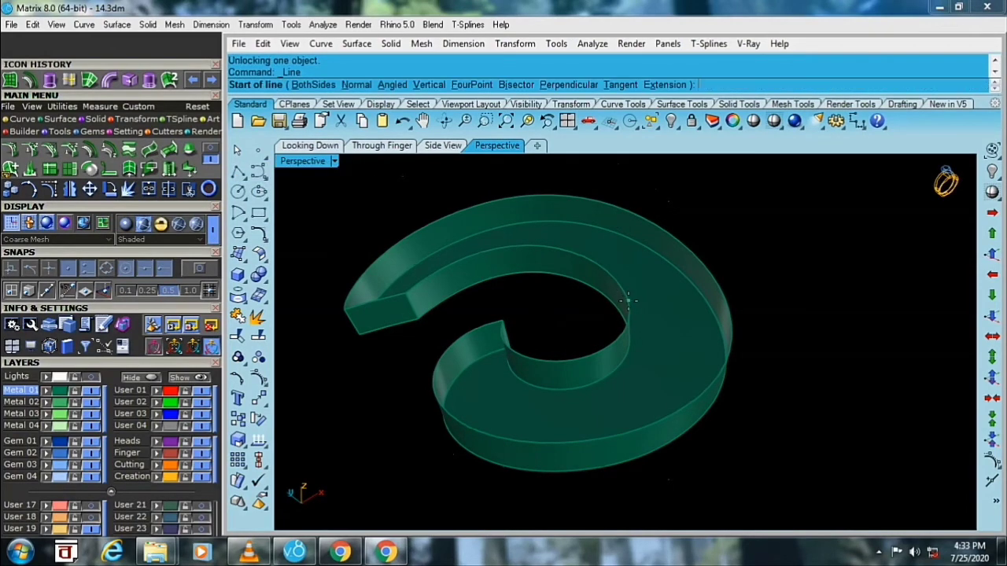
click(201, 270)
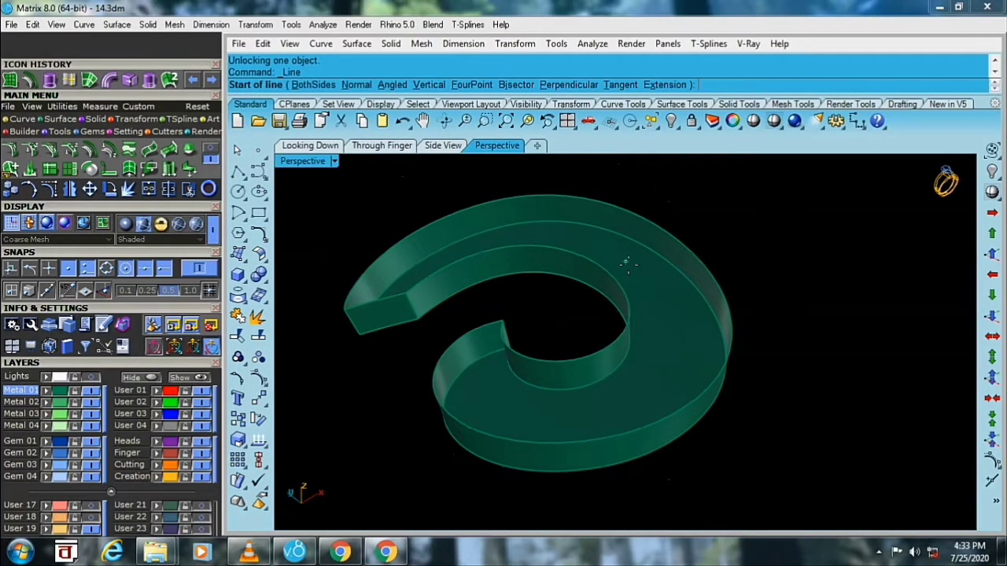
click(629, 309)
scroll(730, 320, up, 2)
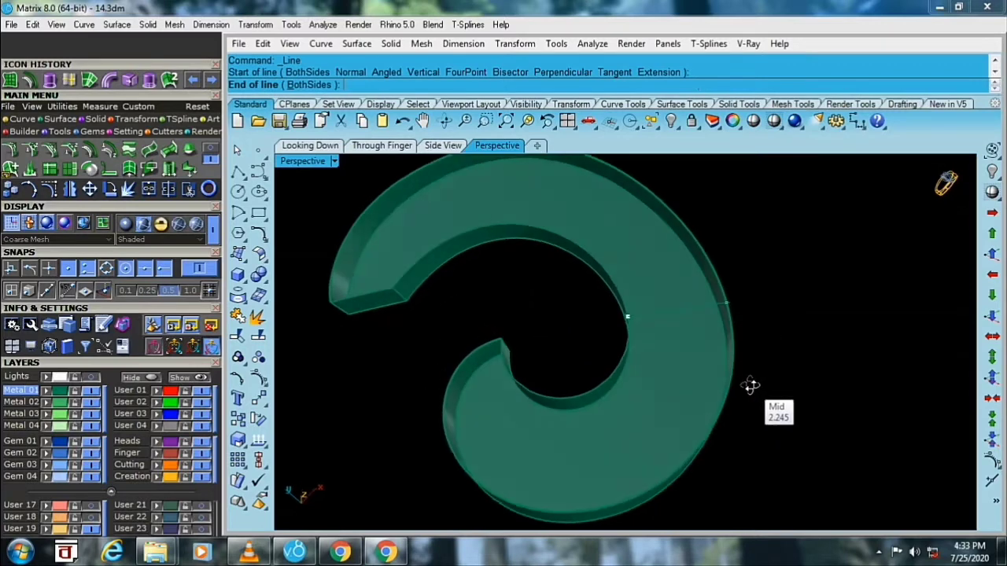
click(732, 316)
scroll(731, 330, down, 2)
- Duplicate the spiral band's end edge as a curve with DupEdge
mouse_move(715, 359)
right_down()
mouse_move(496, 287)
mouse_move(511, 297)
right_up()
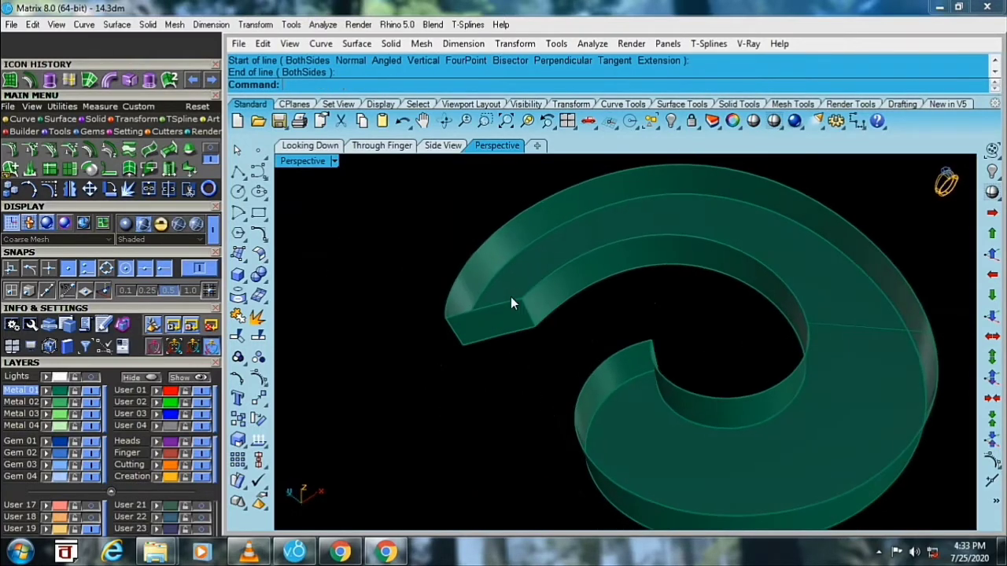
scroll(507, 299, up, 2)
click(502, 301)
key(Escape)
text(dupedge)
key(Return)
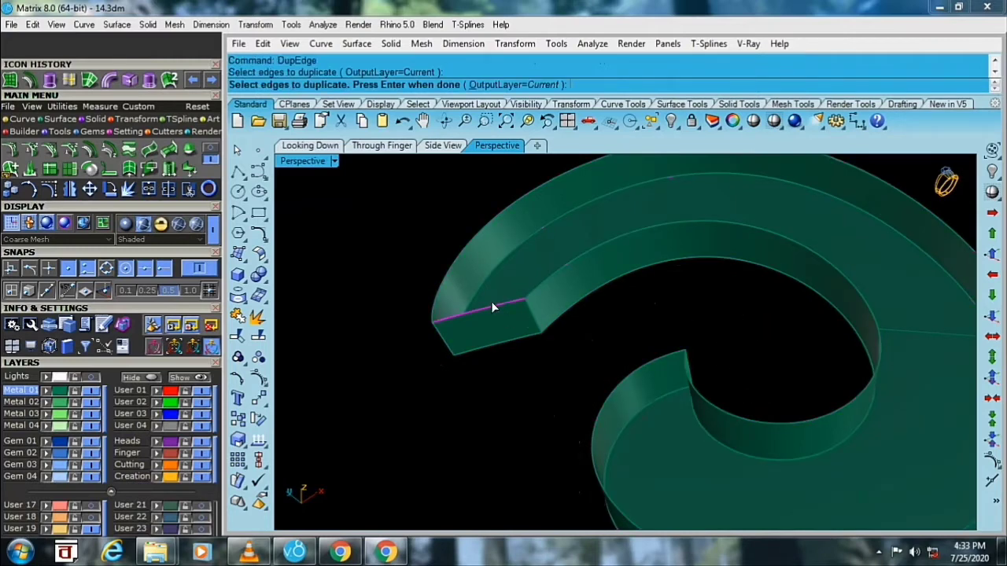
click(490, 307)
scroll(496, 315, down, 2)
key(Return)
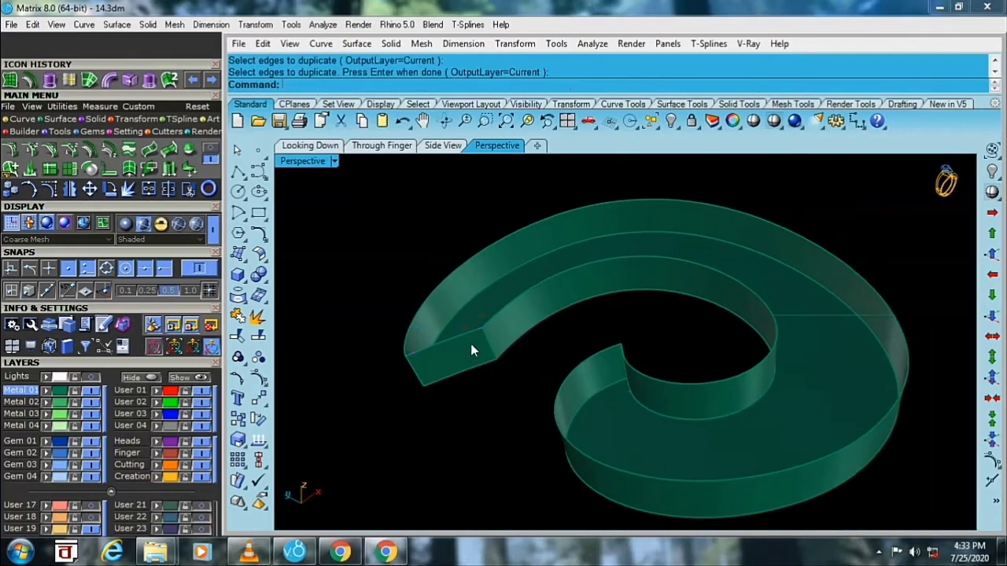
click(470, 350)
key(Return)
text(Rebuild)
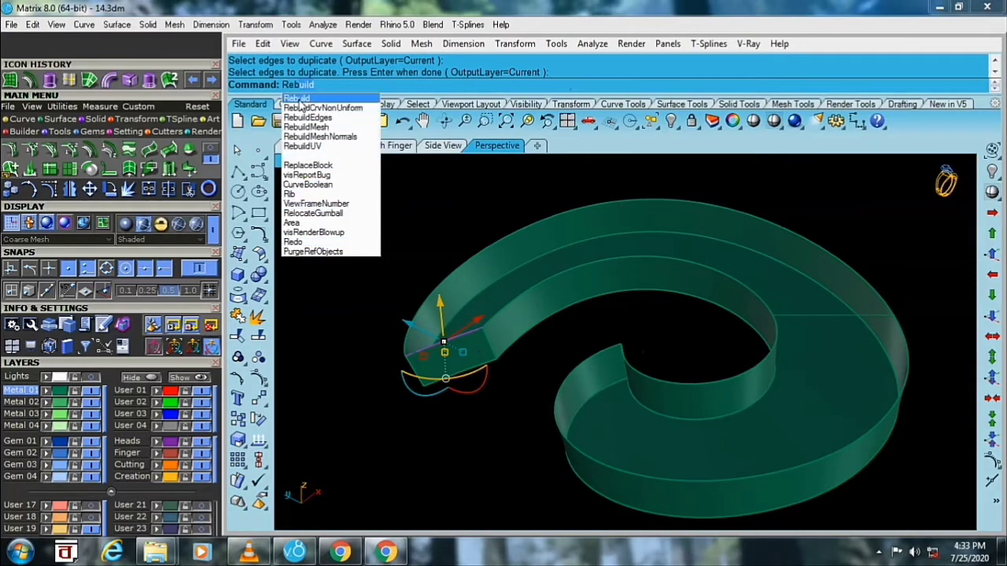
- Rebuild the end-edge curve and the cross line to 11 points at degree 3
click(300, 105)
text(5)
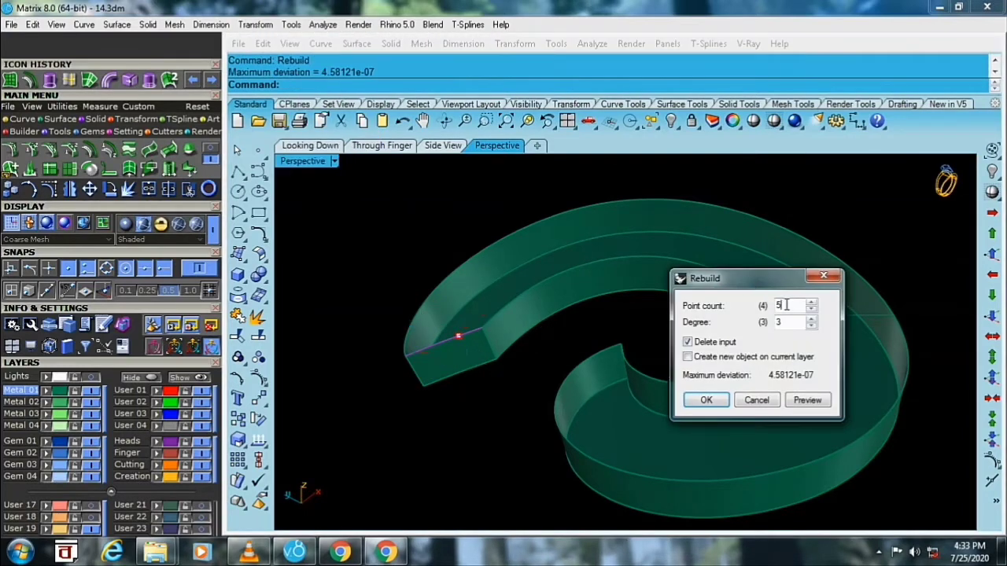
click(814, 397)
click(706, 400)
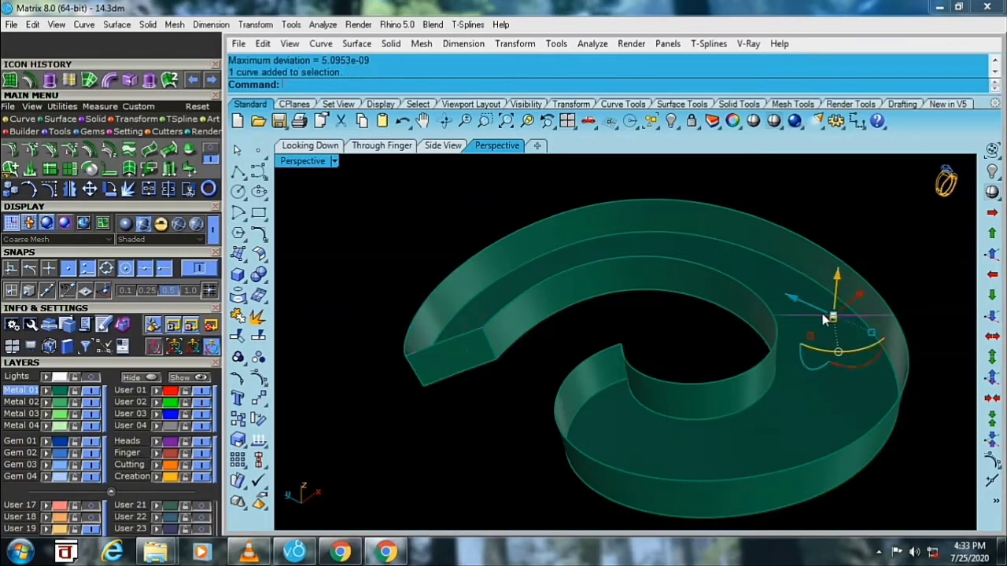
key(Return)
key(Return)
mouse_move(811, 304)
right_down()
mouse_move(530, 312)
mouse_move(402, 401)
right_up()
- Show the edge curve's control points and lift three of them upward
click(259, 378)
click(313, 324)
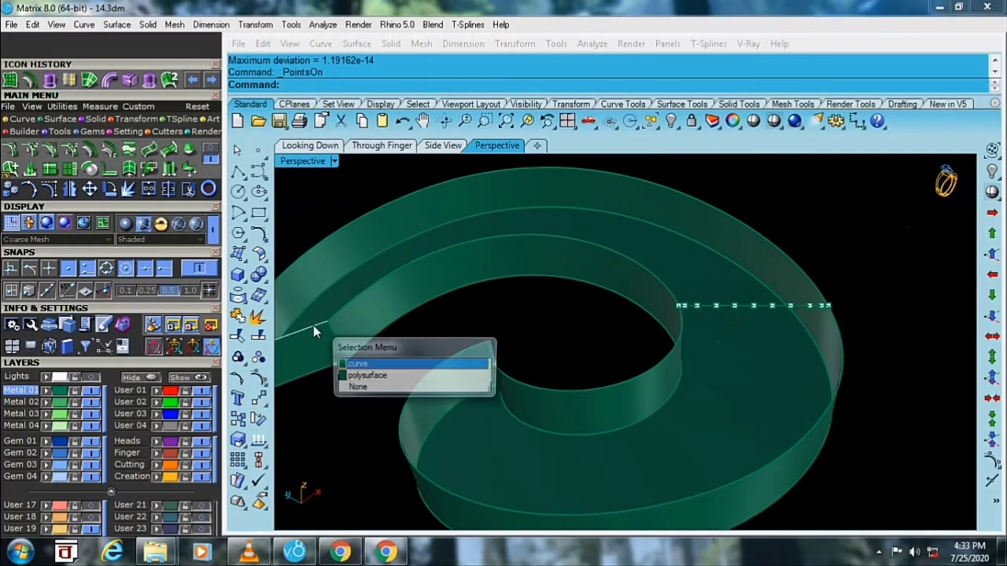
key(Return)
mouse_move(585, 342)
right_down()
mouse_move(760, 290)
mouse_move(767, 265)
right_up()
scroll(570, 364, up, 2)
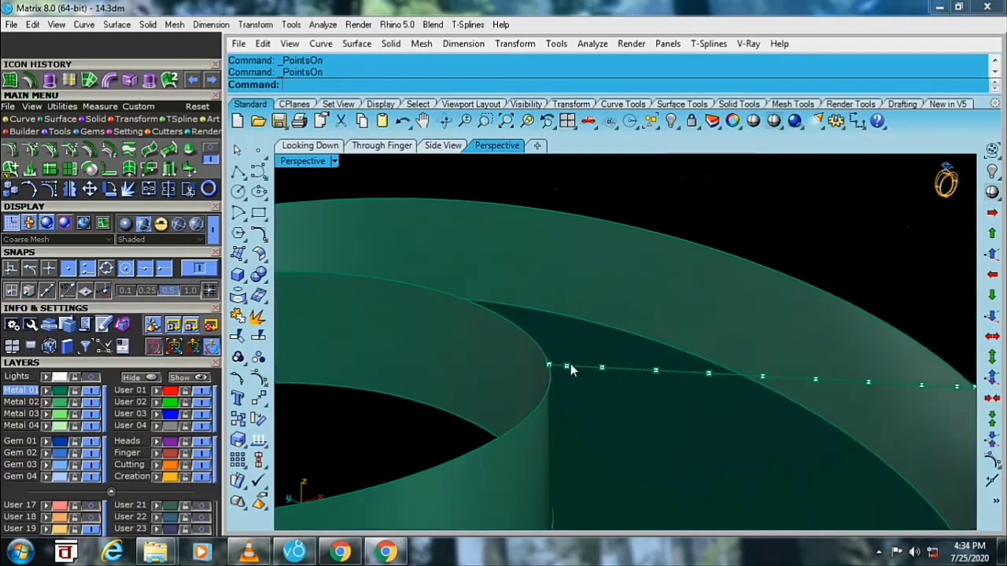
click(568, 366)
shift+click(655, 371)
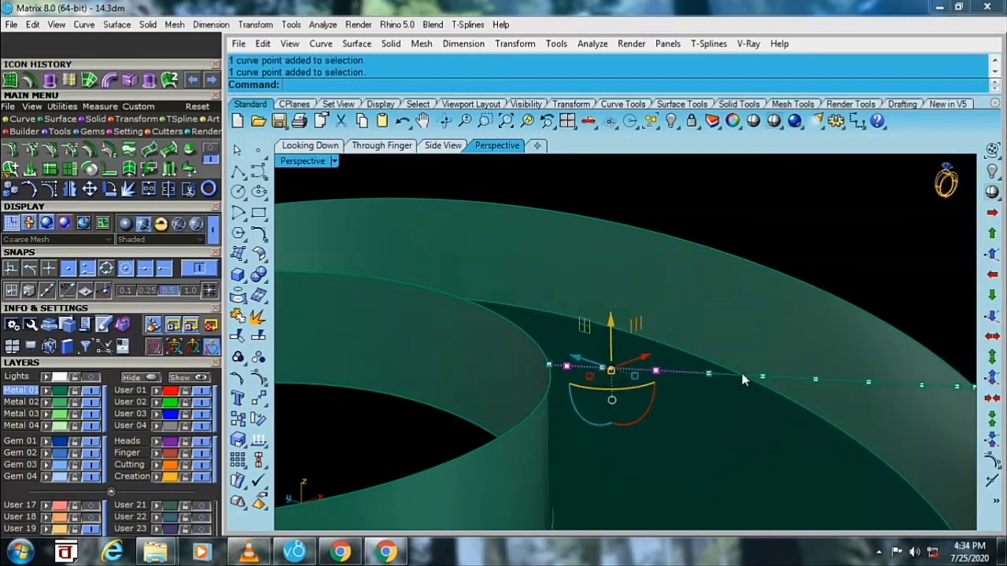
right_drag(761, 376, 751, 366)
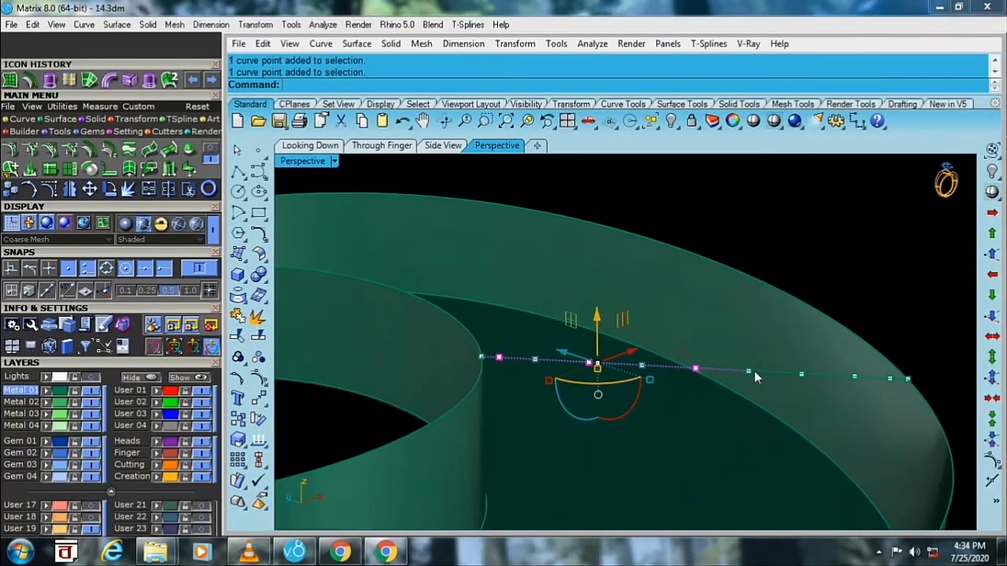
shift+click(801, 375)
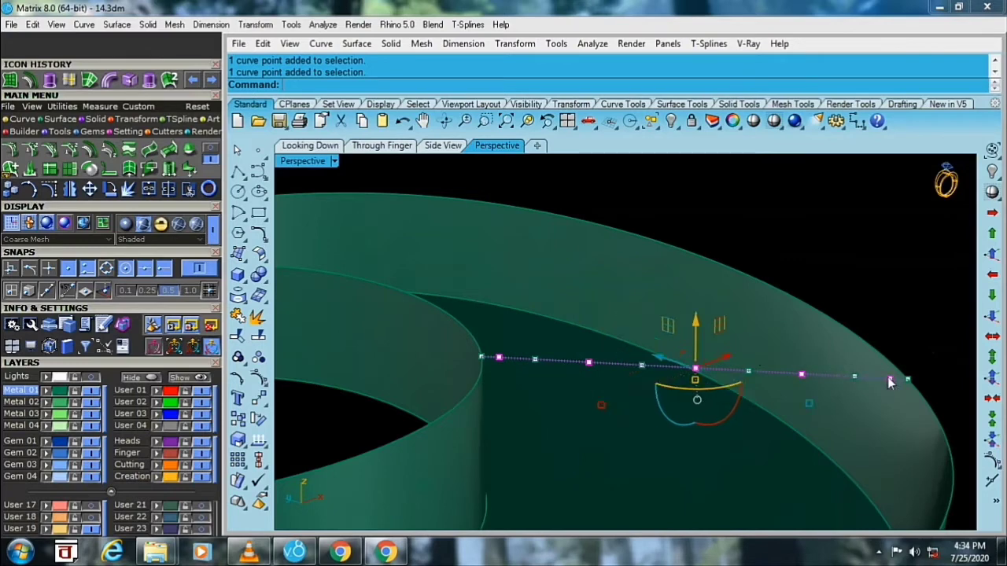
right_drag(887, 377, 702, 346)
drag(701, 342, 703, 231)
- Raise the middle peak, a pair of side peaks and the top point higher
right_drag(751, 205, 689, 295)
scroll(690, 302, up, 3)
drag(687, 252, 751, 324)
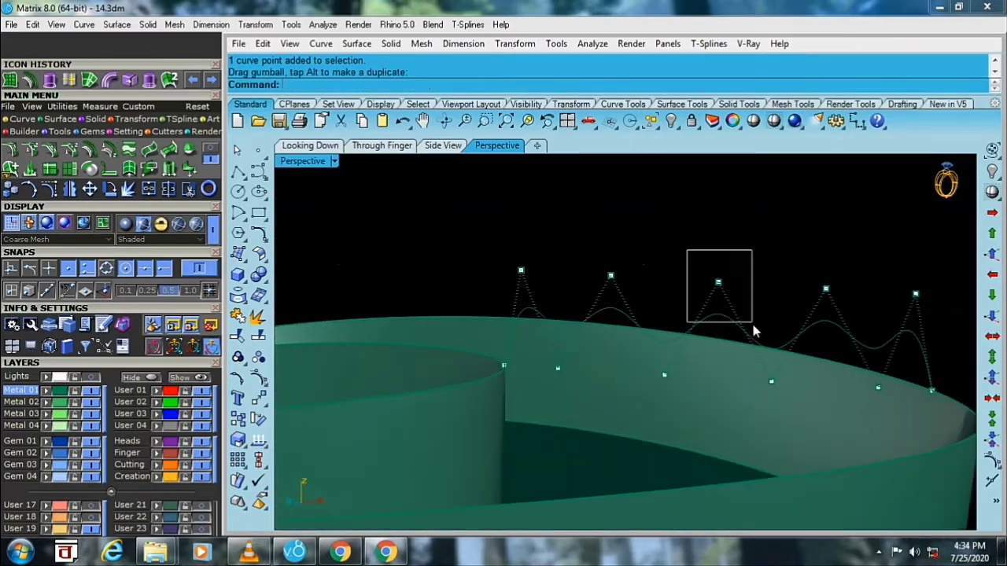
drag(717, 236, 719, 203)
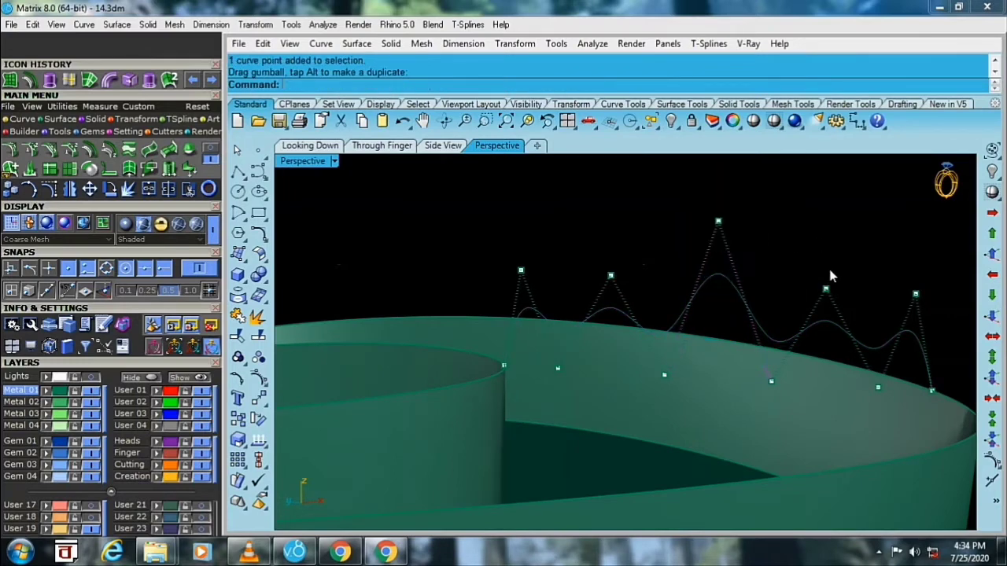
click(825, 289)
shift+click(610, 275)
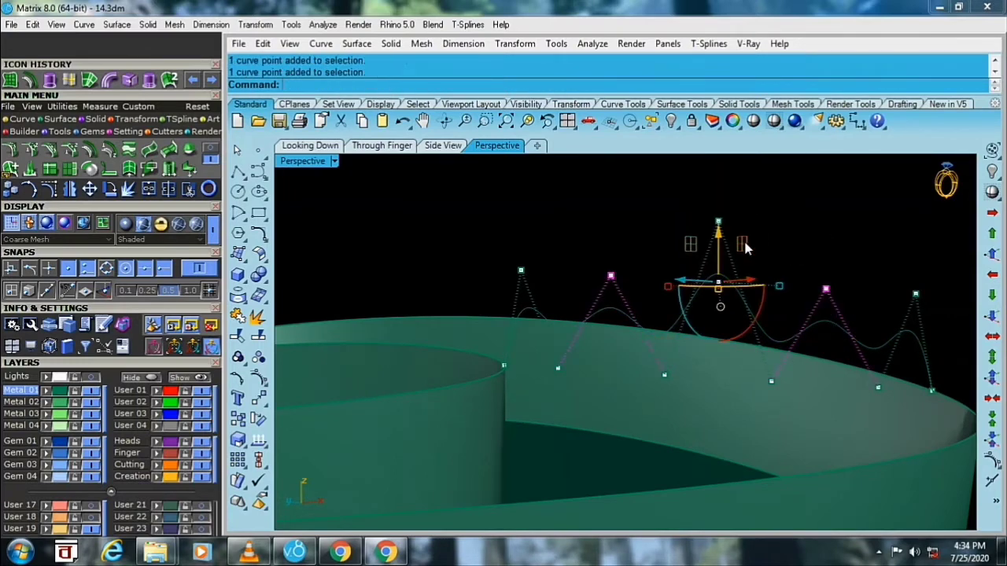
drag(709, 235, 708, 193)
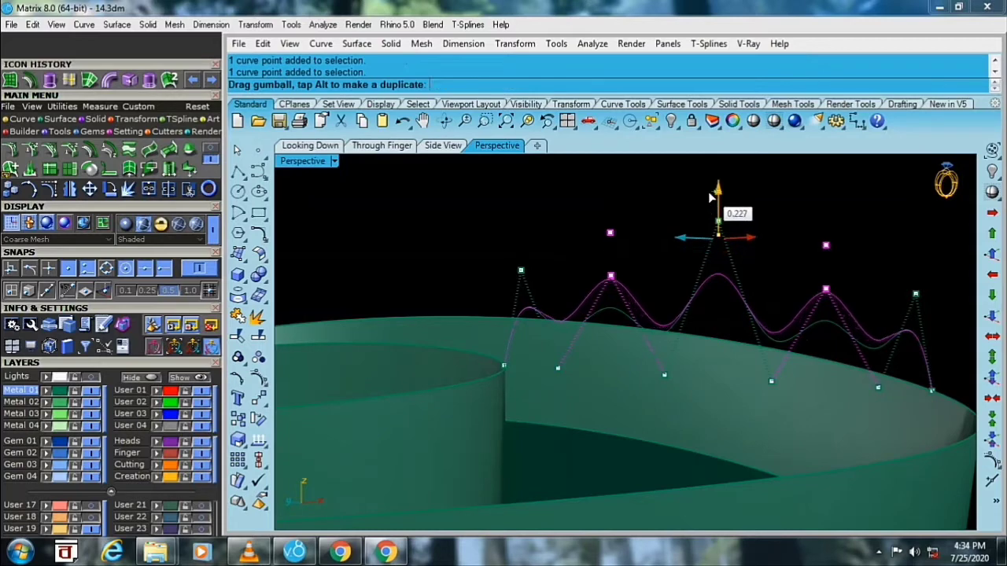
click(882, 228)
click(718, 222)
drag(714, 203, 713, 162)
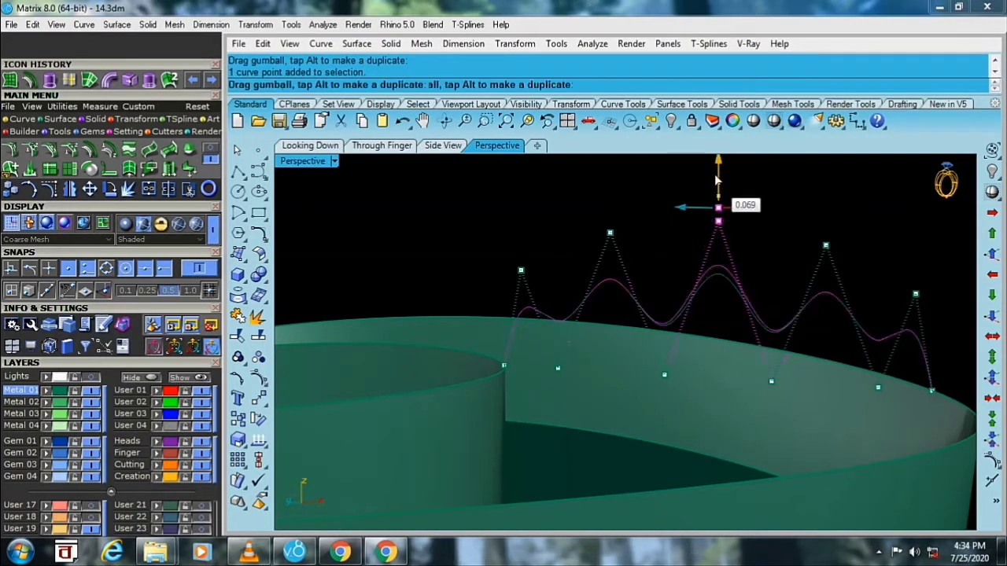
click(660, 202)
- Raise two more pairs of control points, fine-tuning one point's height
right_drag(660, 202, 844, 314)
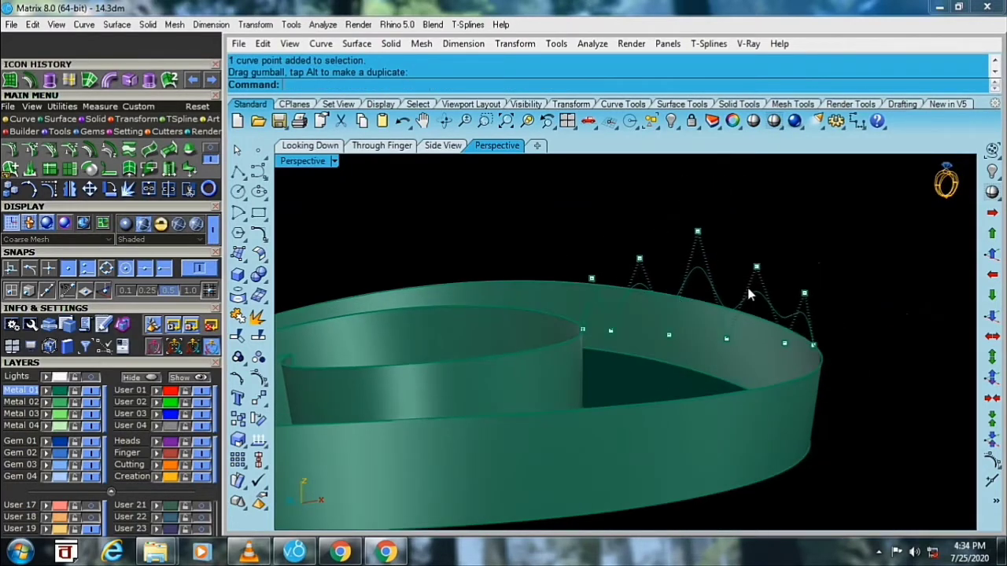
click(826, 297)
shift+click(503, 275)
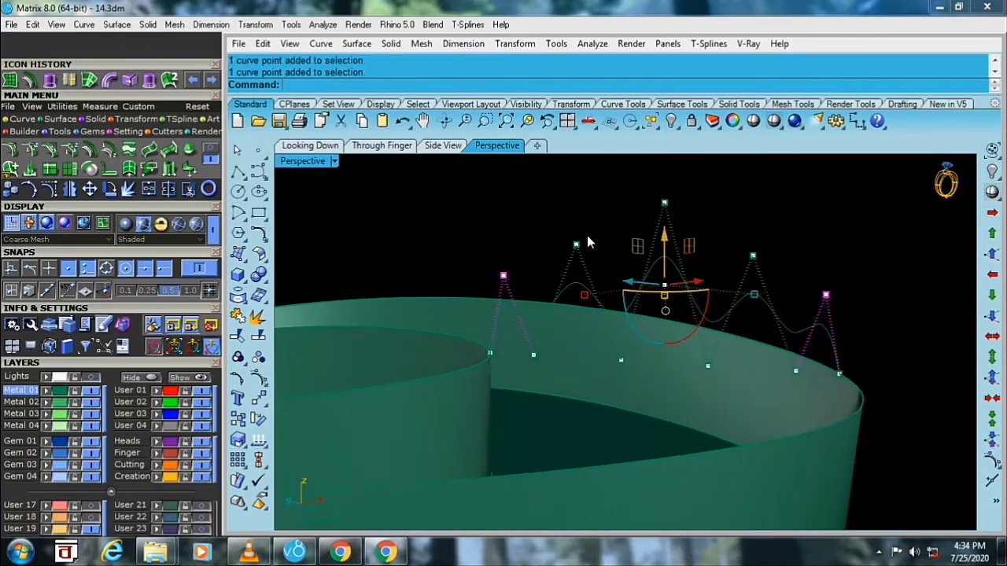
mouse_move(663, 246)
mouse_down()
mouse_move(679, 211)
mouse_move(665, 167)
mouse_up()
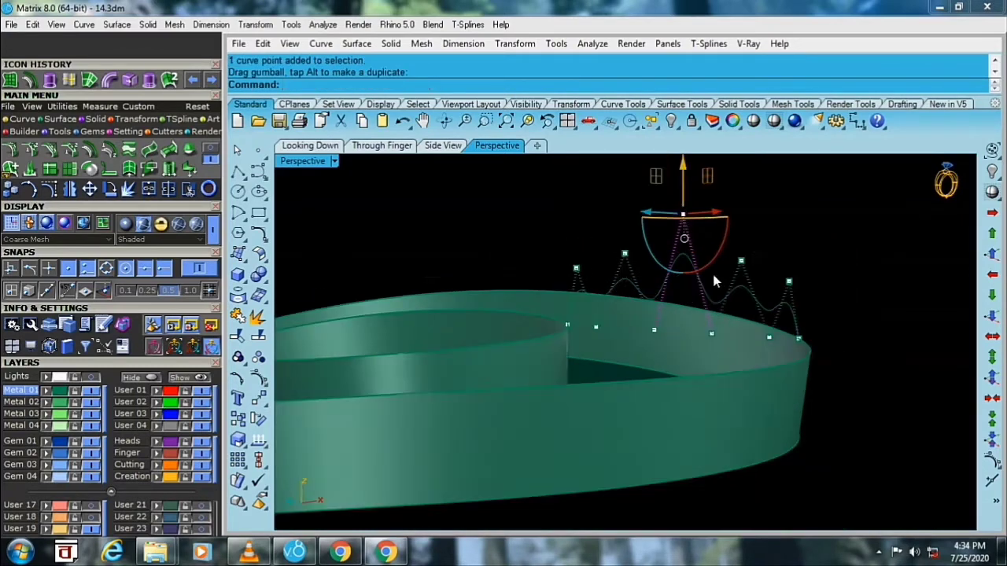
right_drag(712, 270, 585, 230)
click(627, 253)
shift+click(770, 261)
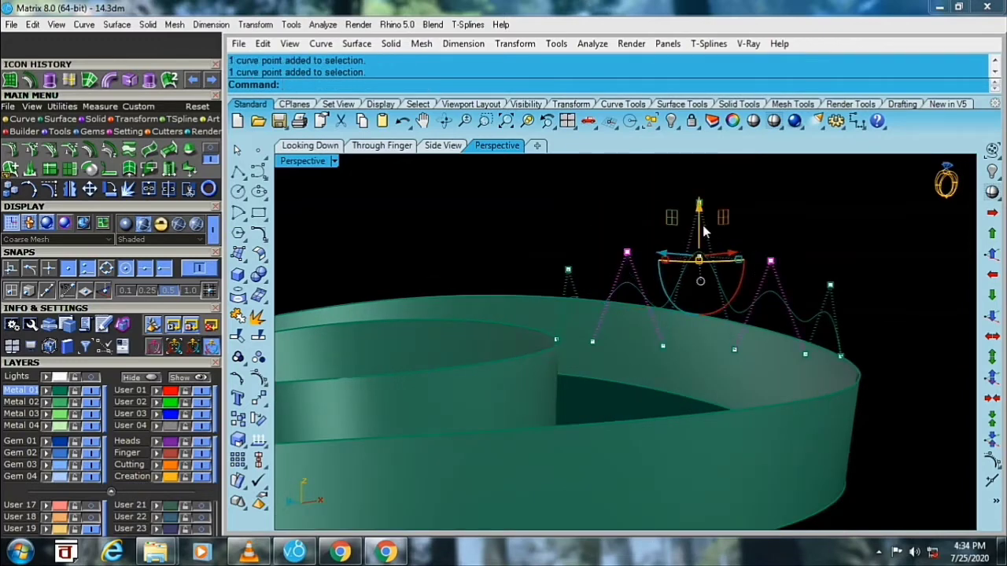
drag(703, 231, 712, 182)
right_drag(661, 184, 681, 260)
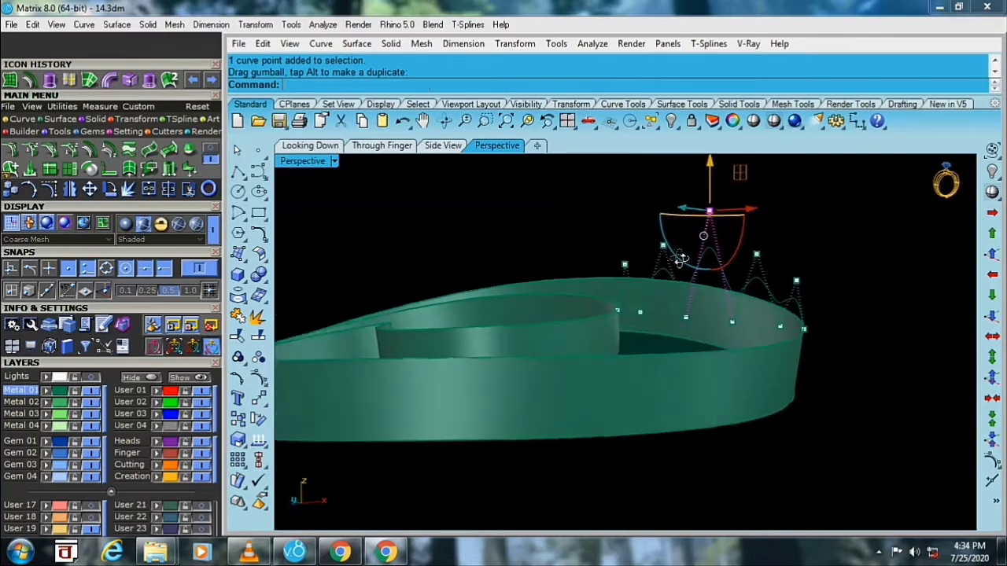
drag(707, 213, 706, 233)
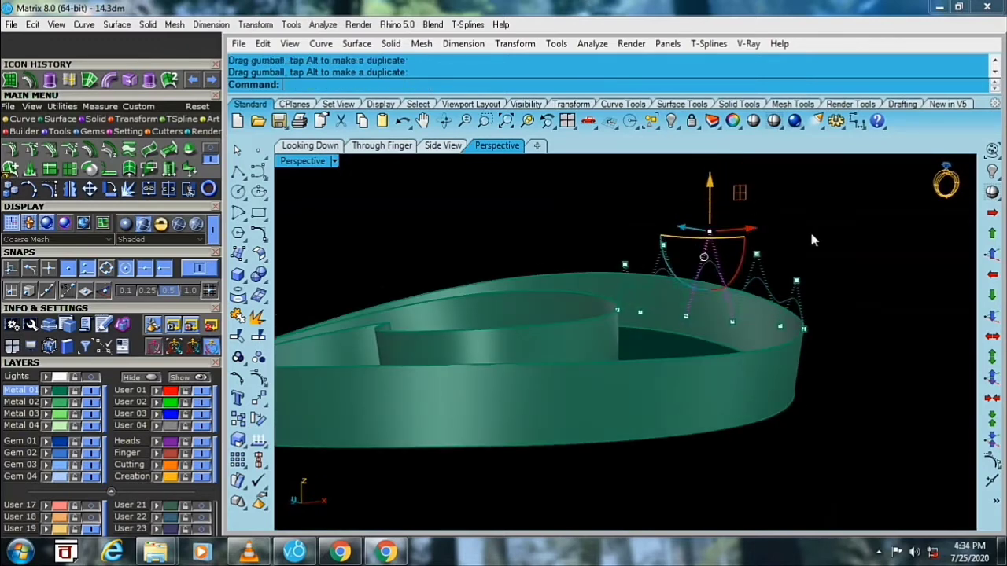
- Raise three more control points and shift the four lower points
mouse_move(809, 229)
right_down()
mouse_move(770, 250)
mouse_move(641, 216)
right_up()
drag(641, 216, 778, 263)
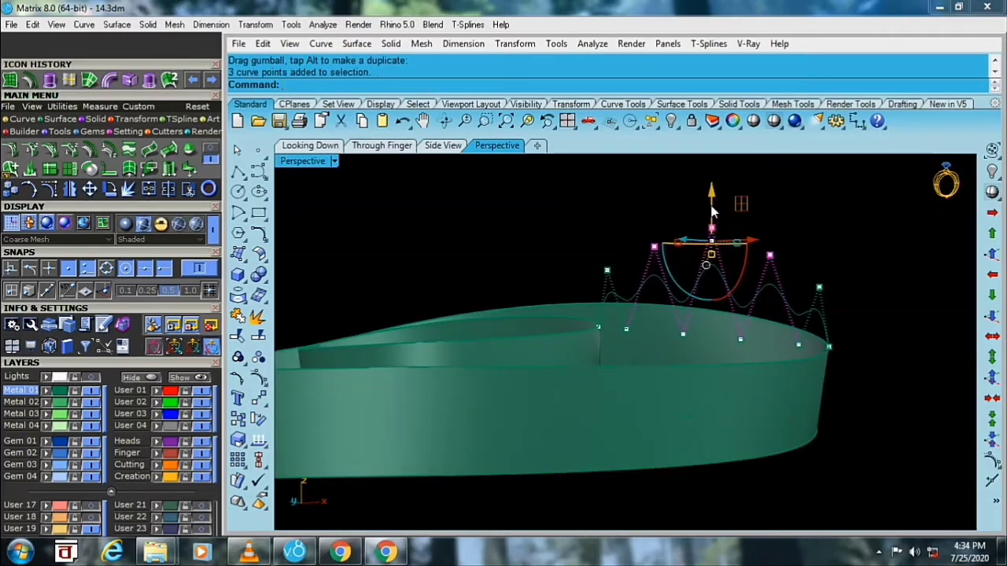
drag(712, 210, 712, 190)
click(839, 218)
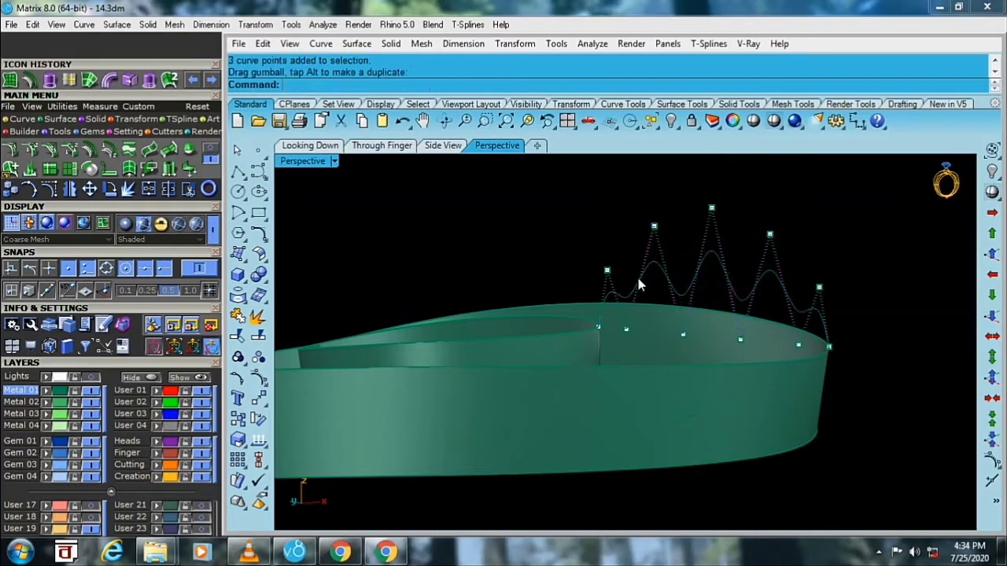
mouse_move(650, 294)
right_down()
mouse_move(629, 274)
mouse_move(646, 309)
mouse_move(625, 301)
right_up()
scroll(623, 299, up, 2)
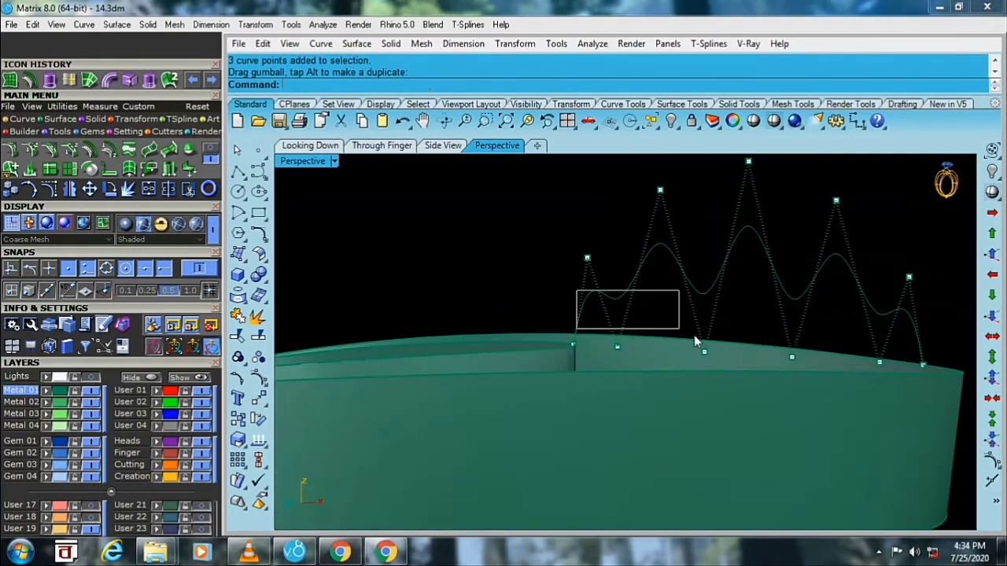
drag(870, 386, 854, 379)
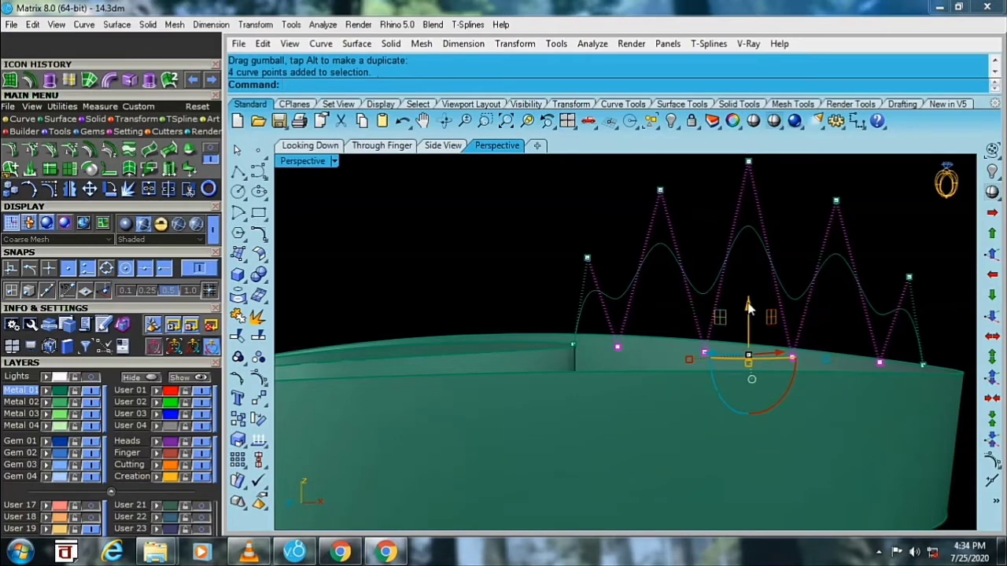
drag(749, 308, 755, 322)
- Turn on control points for the spiral's end edge curve and begin selecting alternate points
mouse_move(755, 322)
right_down()
mouse_move(731, 299)
mouse_move(760, 328)
mouse_move(755, 301)
mouse_move(669, 349)
mouse_move(404, 391)
right_up()
click(389, 379)
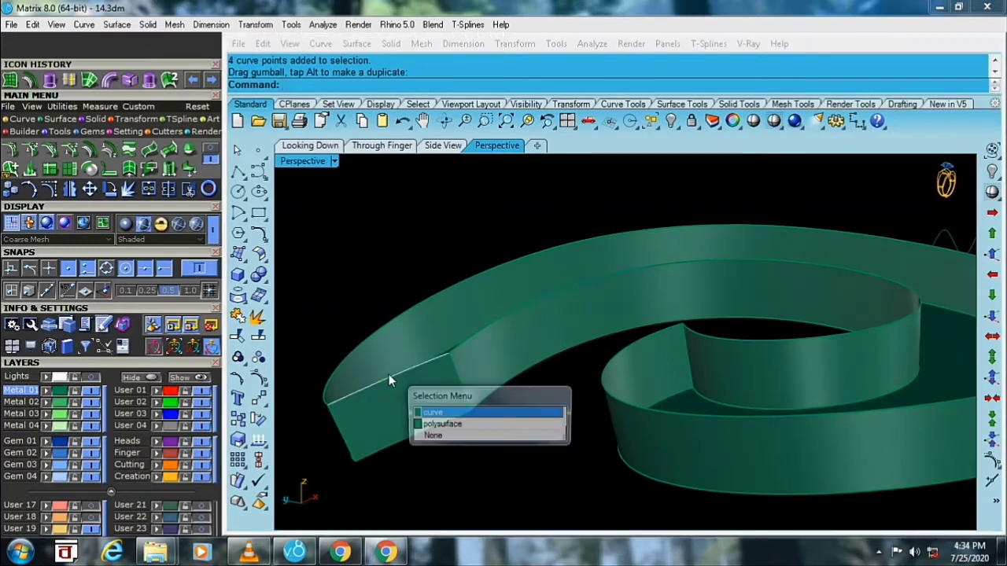
click(432, 412)
click(259, 378)
scroll(423, 352, up, 3)
scroll(583, 346, up, 3)
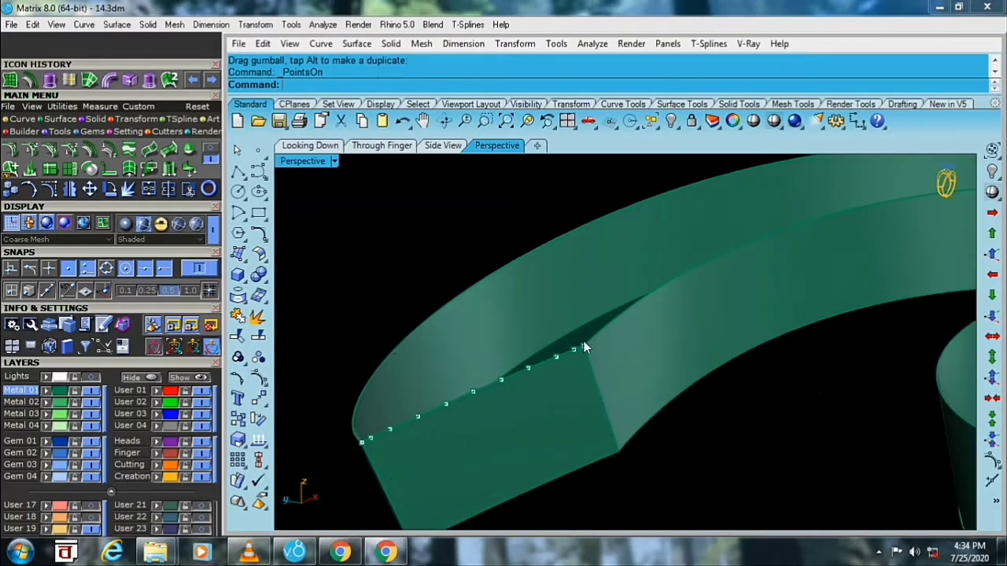
click(584, 347)
mouse_move(584, 347)
right_down()
mouse_move(536, 358)
mouse_move(466, 407)
right_up()
click(466, 406)
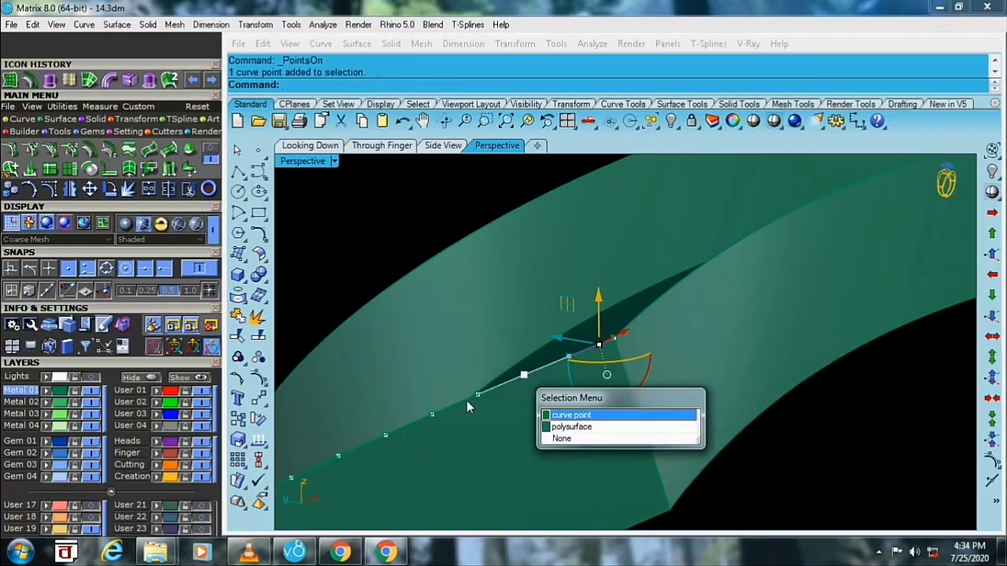
shift+click(431, 415)
key(Return)
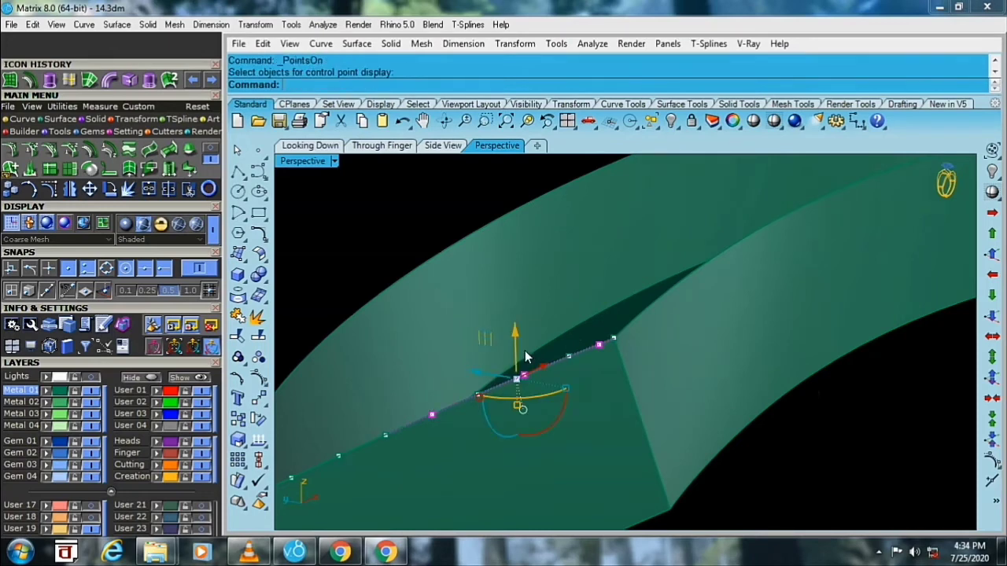
- Select more alternate points and lift them above the band into waves
right_drag(526, 352, 415, 422)
shift+click(403, 417)
shift+click(328, 454)
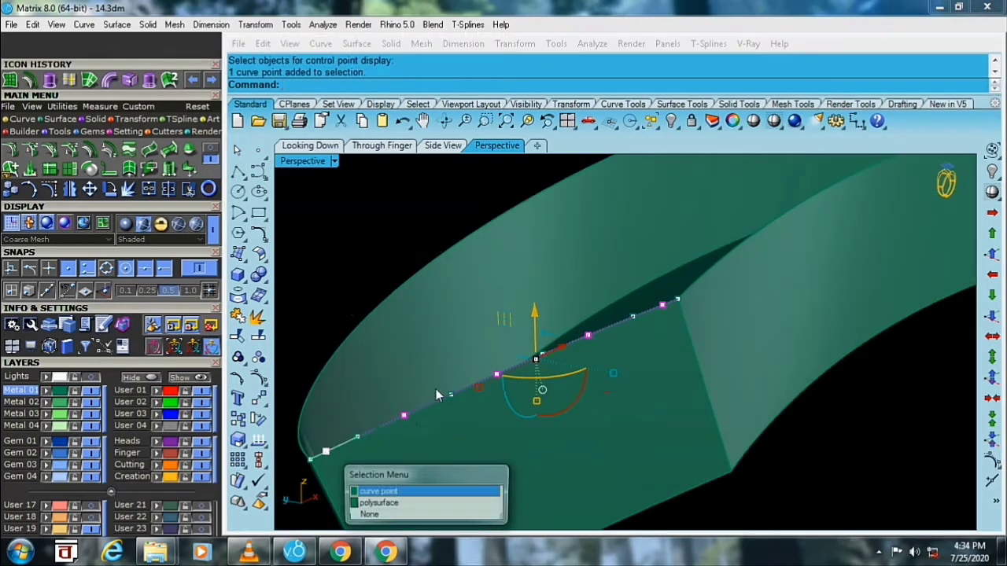
key(Escape)
shift+click(328, 454)
click(376, 490)
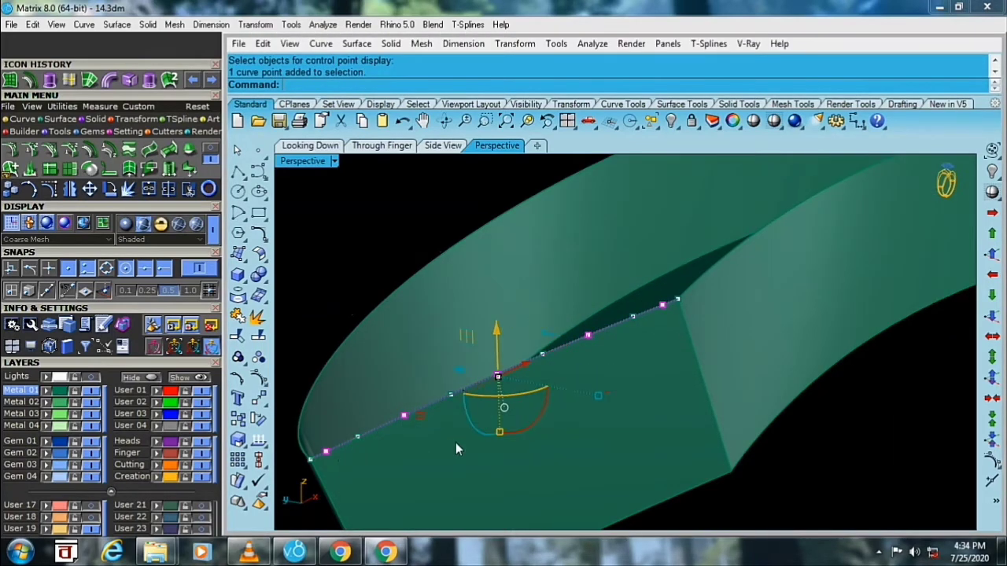
mouse_move(541, 446)
right_down()
mouse_move(559, 401)
mouse_move(462, 271)
right_up()
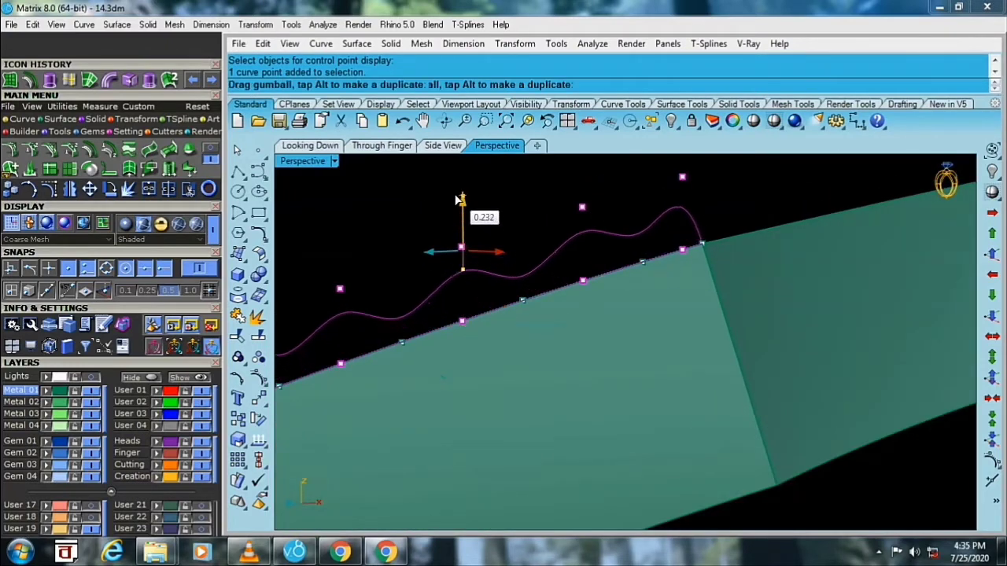
drag(463, 272, 459, 202)
right_drag(458, 202, 511, 246)
drag(514, 299, 516, 201)
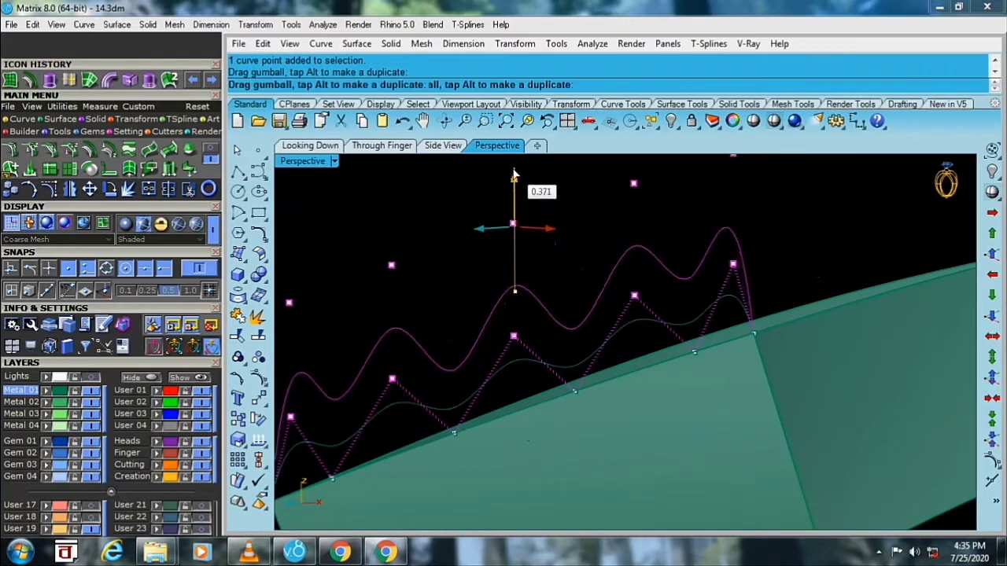
mouse_move(516, 200)
right_down()
mouse_move(529, 260)
mouse_move(346, 407)
right_up()
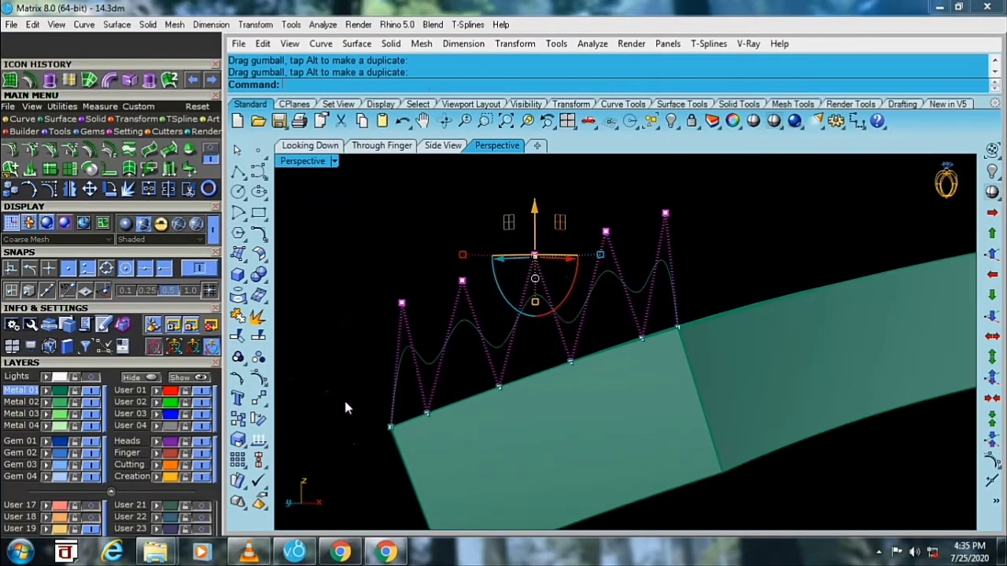
- Move the selected control points to a new snapped position
click(260, 398)
scroll(551, 354, down, 3)
right_drag(590, 331, 593, 399)
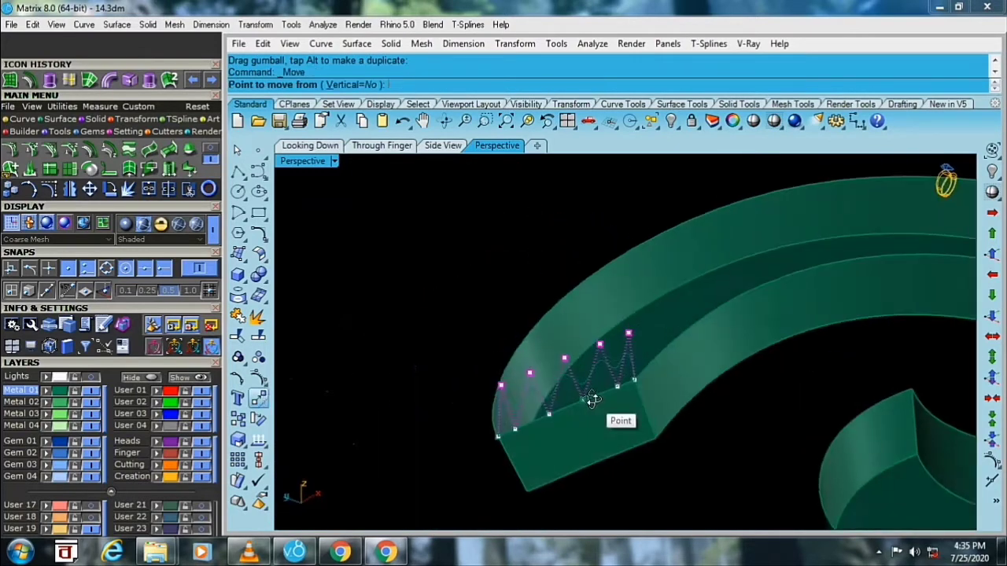
click(258, 400)
scroll(566, 425, up, 2)
scroll(601, 405, up, 3)
scroll(599, 387, up, 2)
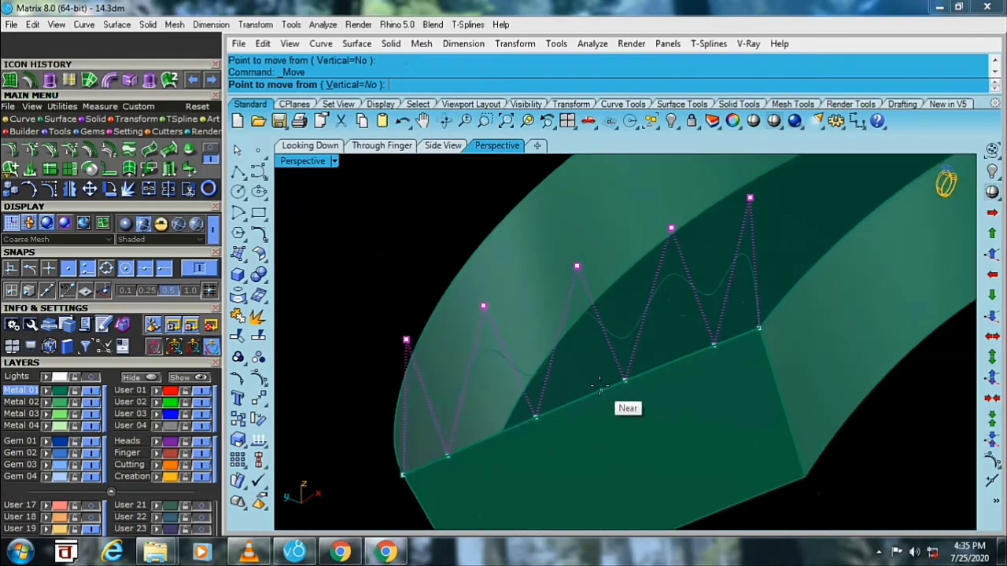
click(599, 388)
click(578, 400)
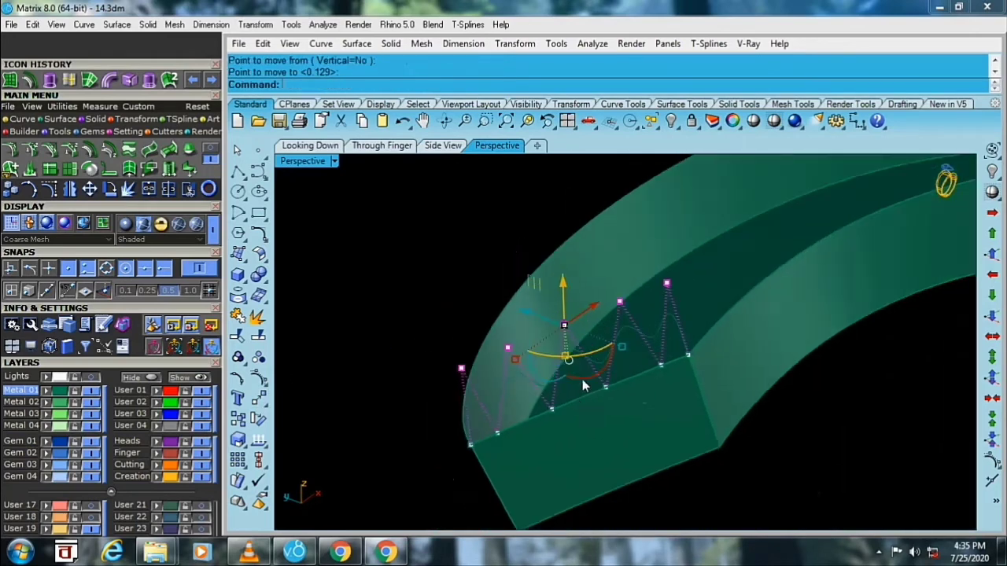
- Move the same points again to a second snapped spot
right_drag(582, 379, 557, 295)
scroll(557, 296, up, 2)
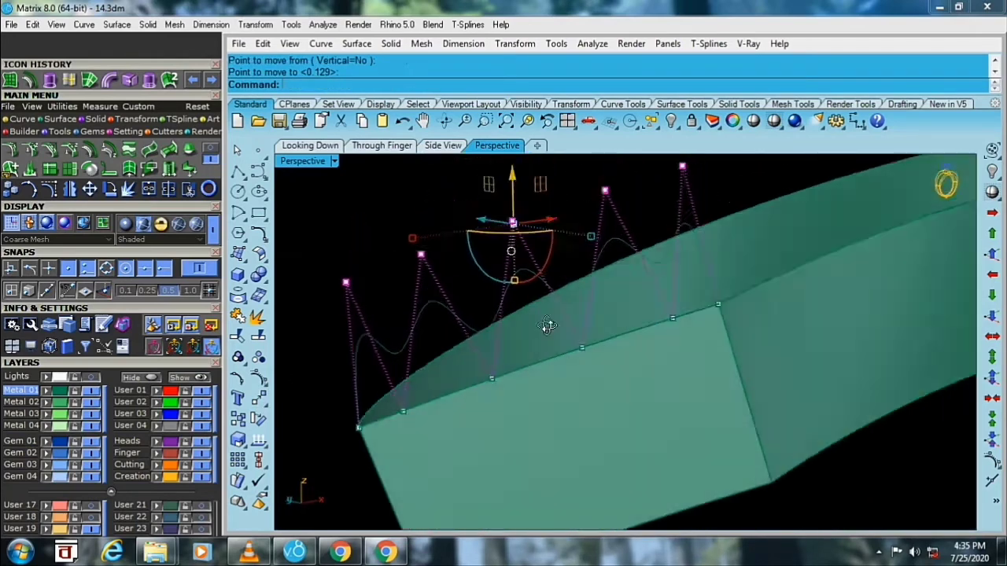
scroll(550, 370, up, 3)
right_click(545, 438)
click(560, 402)
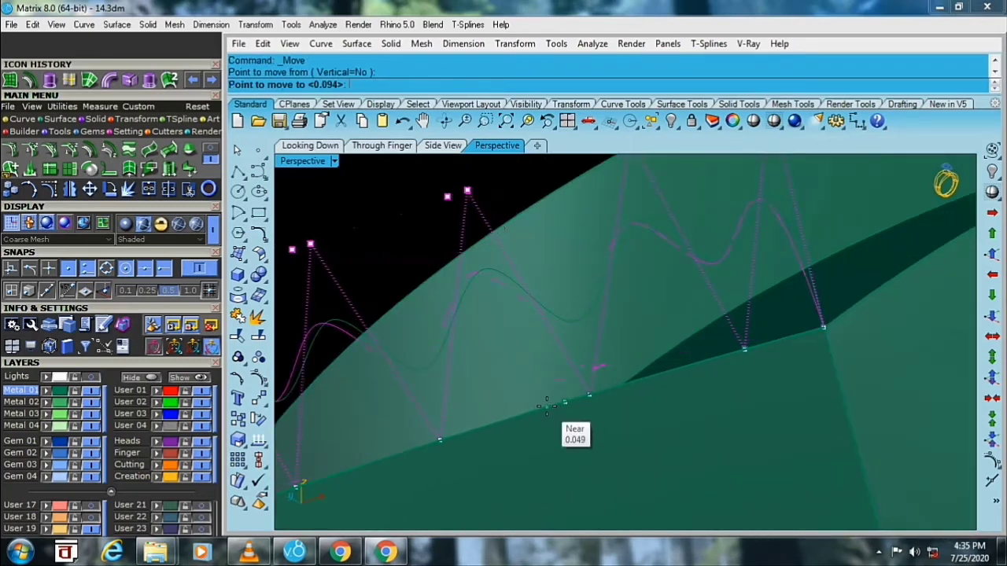
click(541, 406)
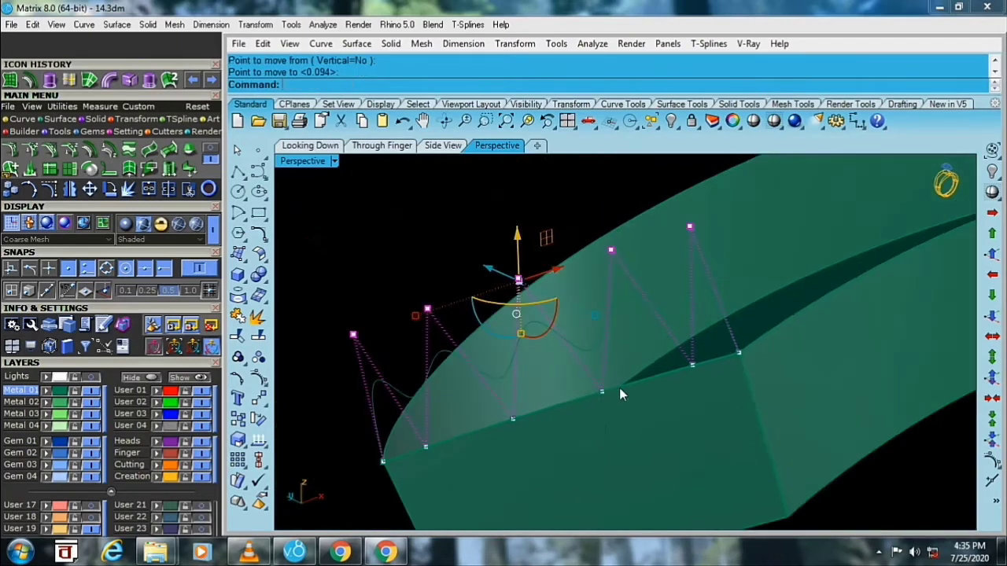
right_drag(619, 388, 551, 258)
- Shift three peak points up and left in two moves
click(505, 200)
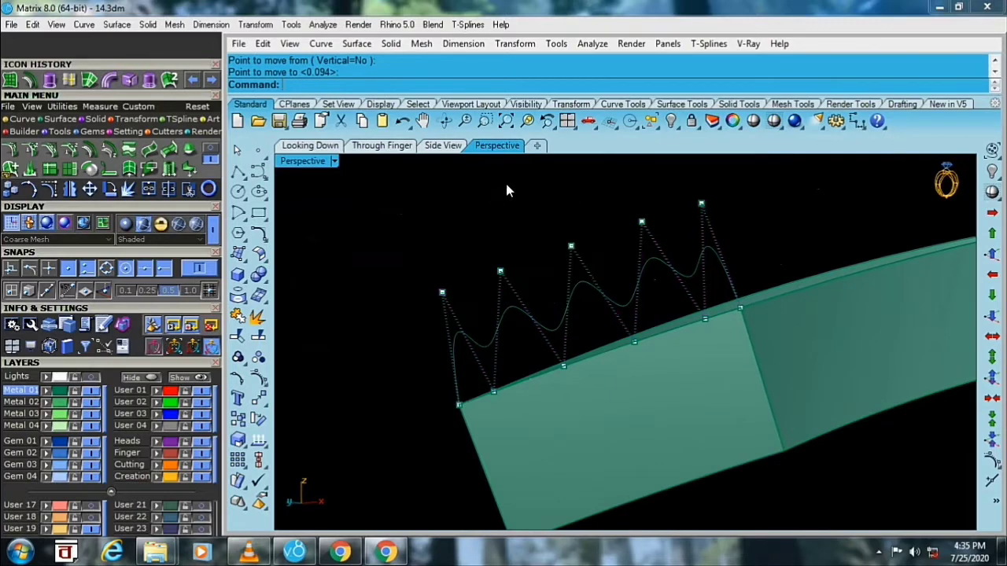
click(571, 247)
drag(668, 281, 666, 279)
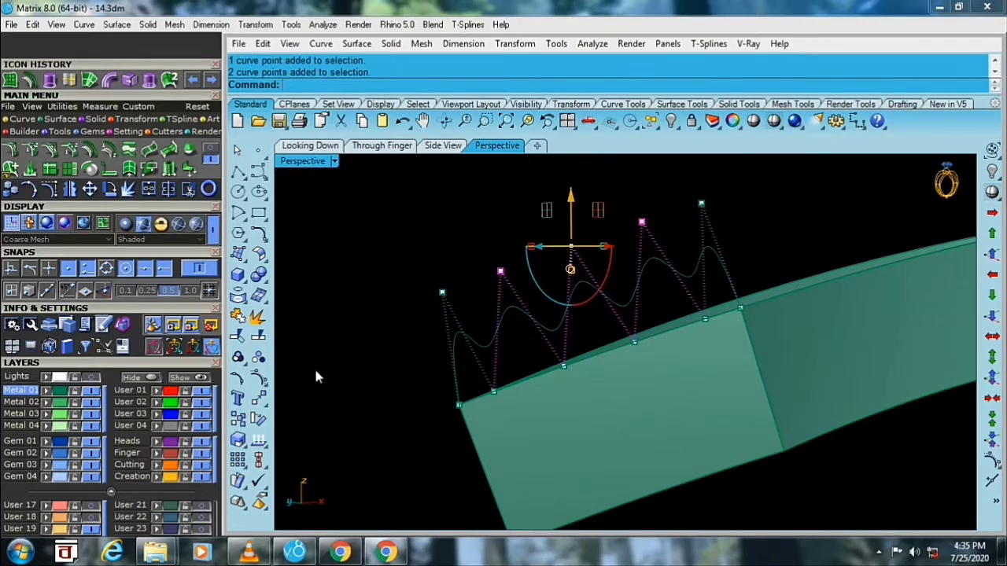
click(262, 399)
click(755, 363)
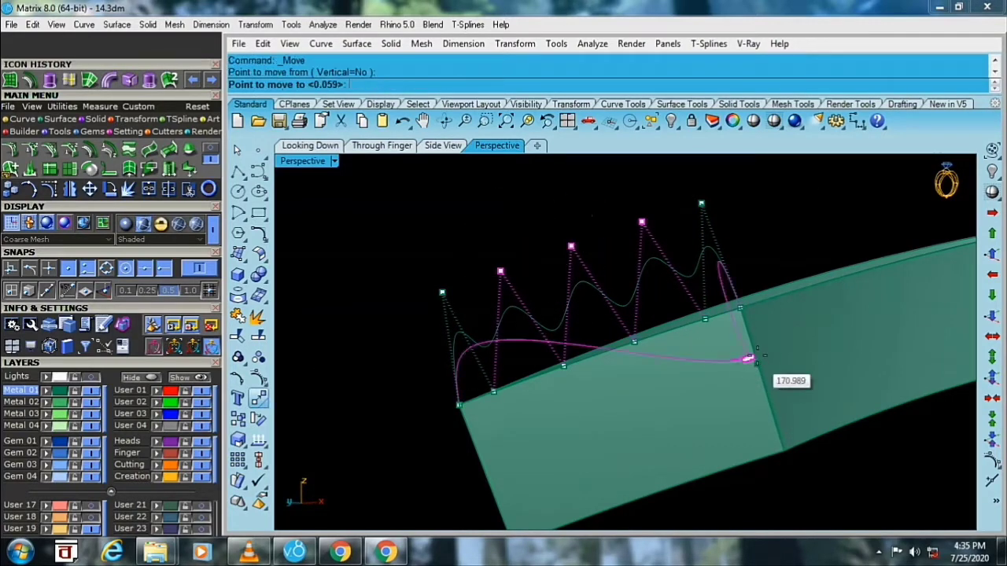
click(752, 348)
right_click(759, 392)
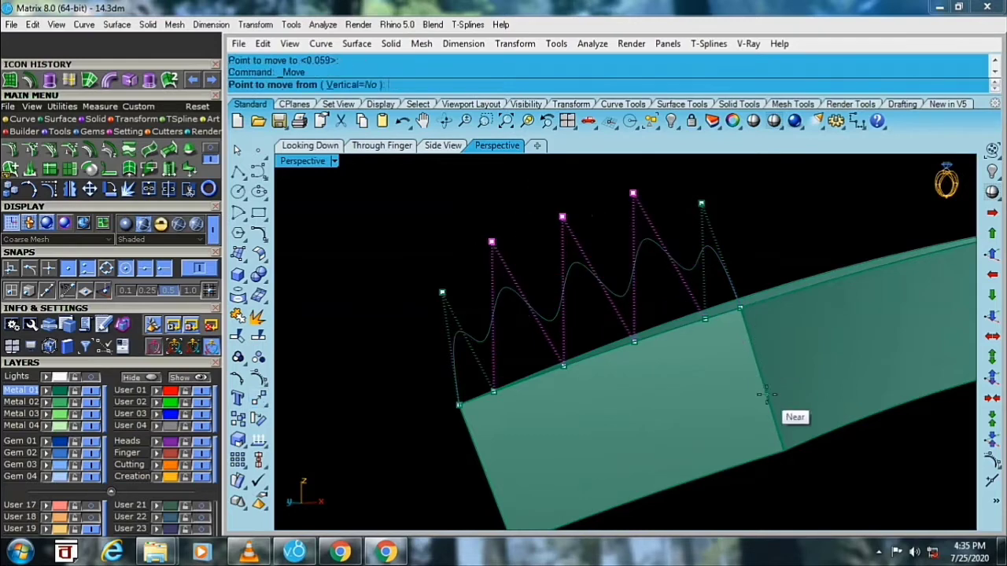
click(765, 394)
click(758, 347)
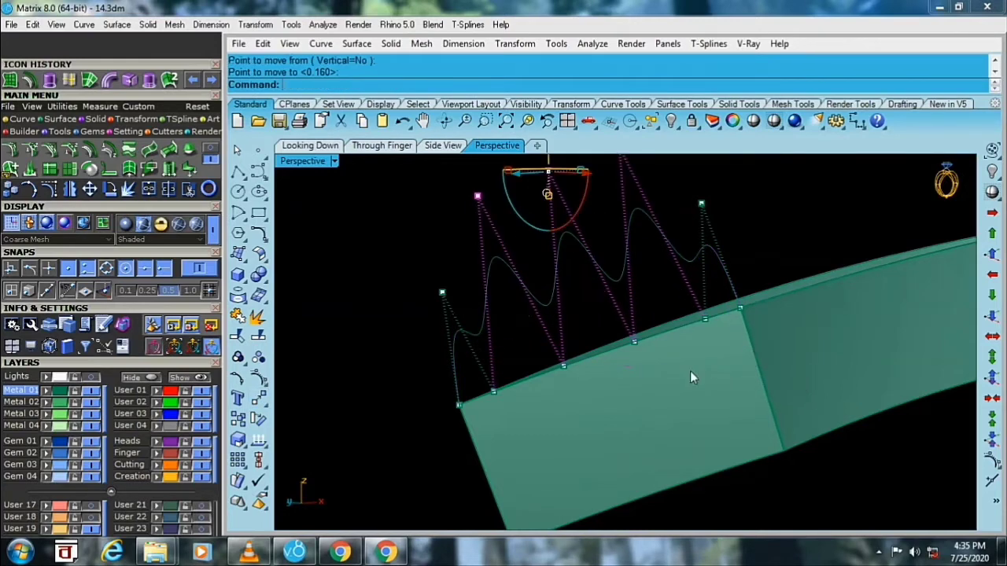
right_drag(690, 371, 548, 300)
key(Escape)
- Move one last peak to its final height and hide the control points
click(620, 215)
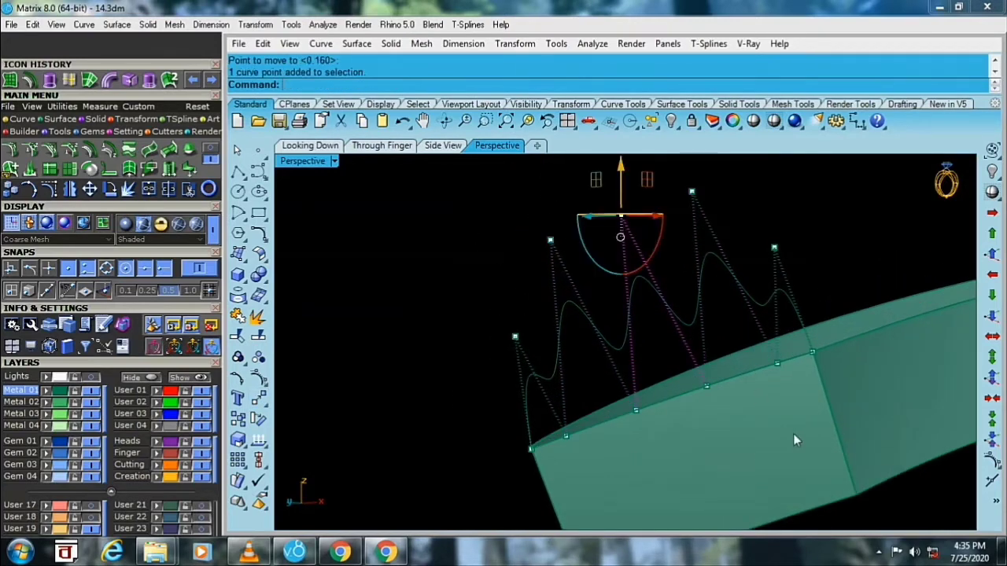
right_click(625, 224)
click(822, 416)
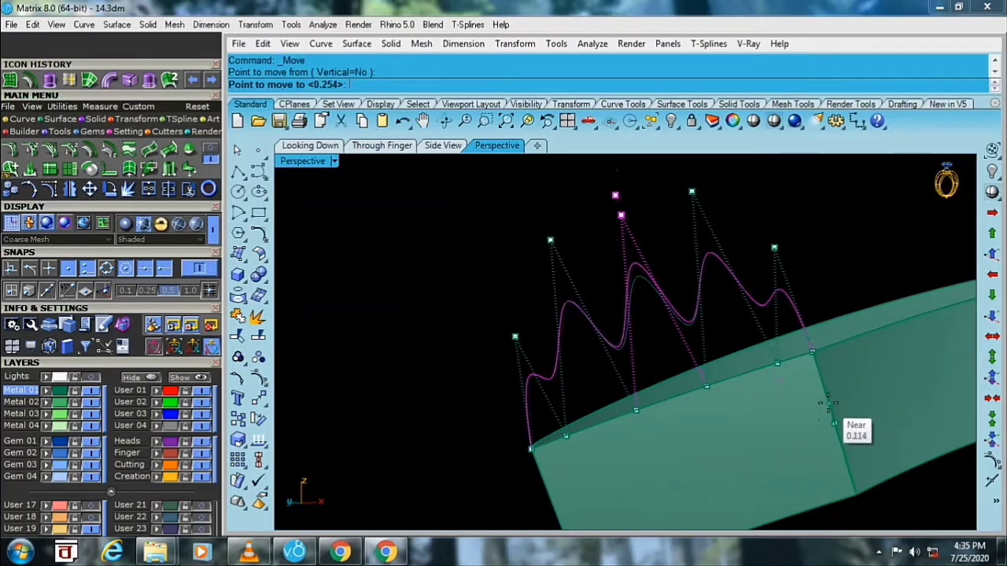
click(828, 403)
mouse_move(618, 354)
right_down()
mouse_move(519, 350)
mouse_move(459, 431)
right_up()
key(Escape)
- Copy the ring band's two curved edges with DupEdge in the enlarged top view
double_click(306, 161)
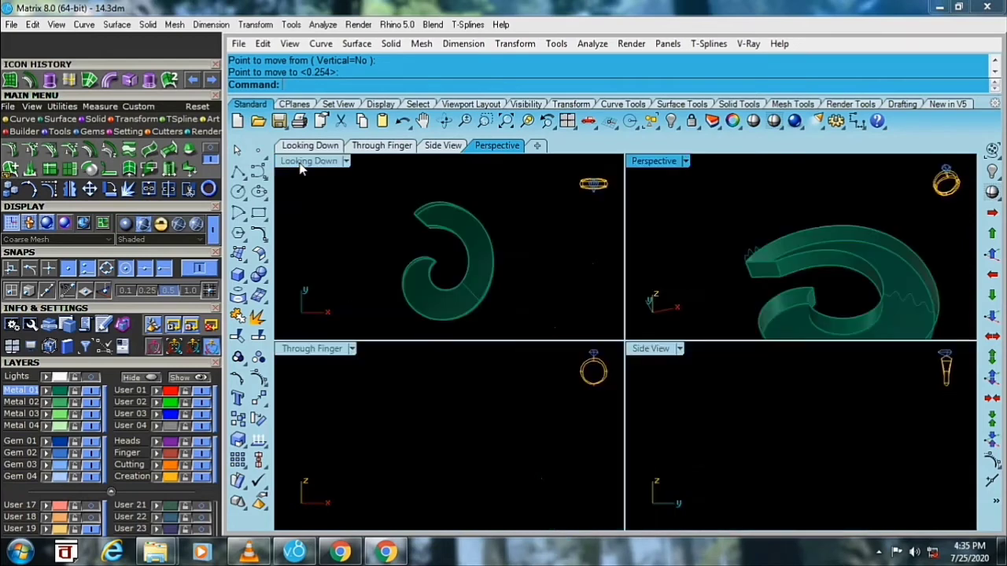
double_click(314, 162)
scroll(550, 283, up, 3)
click(604, 307)
key(Escape)
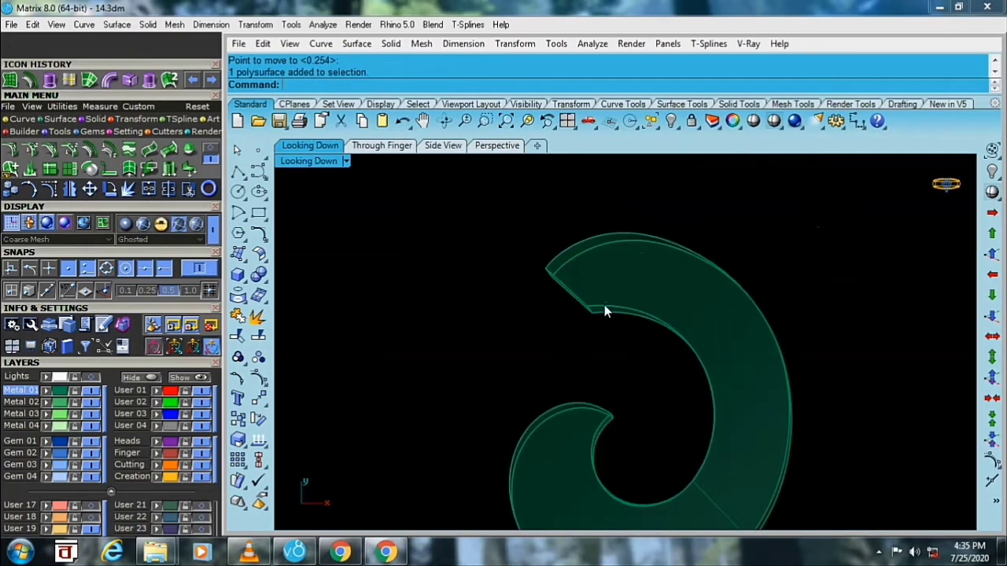
text(DupEdge)
key(Return)
click(602, 308)
click(571, 249)
key(Return)
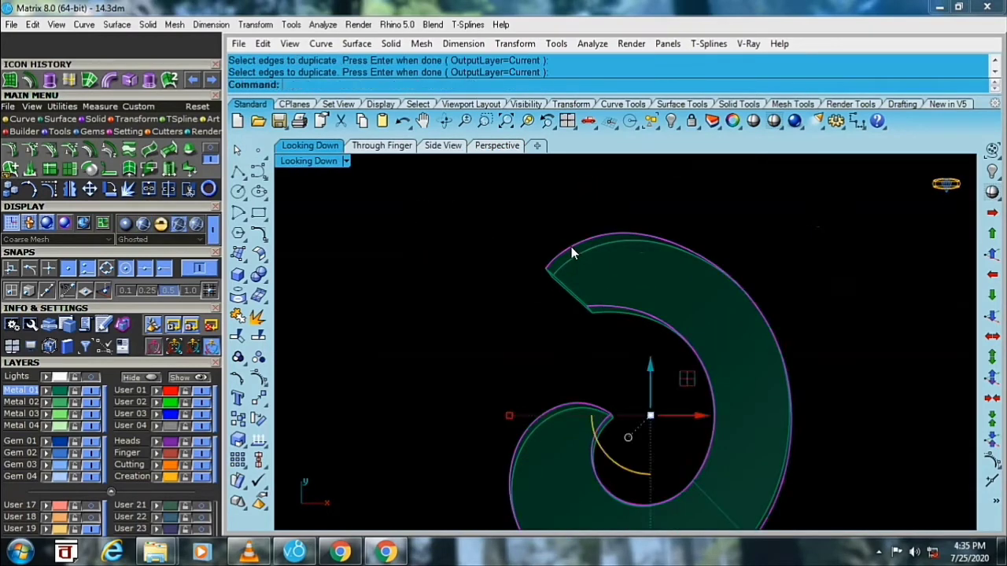
- Build a network surface from the copied edge curves across the crescent
scroll(574, 273, up, 2)
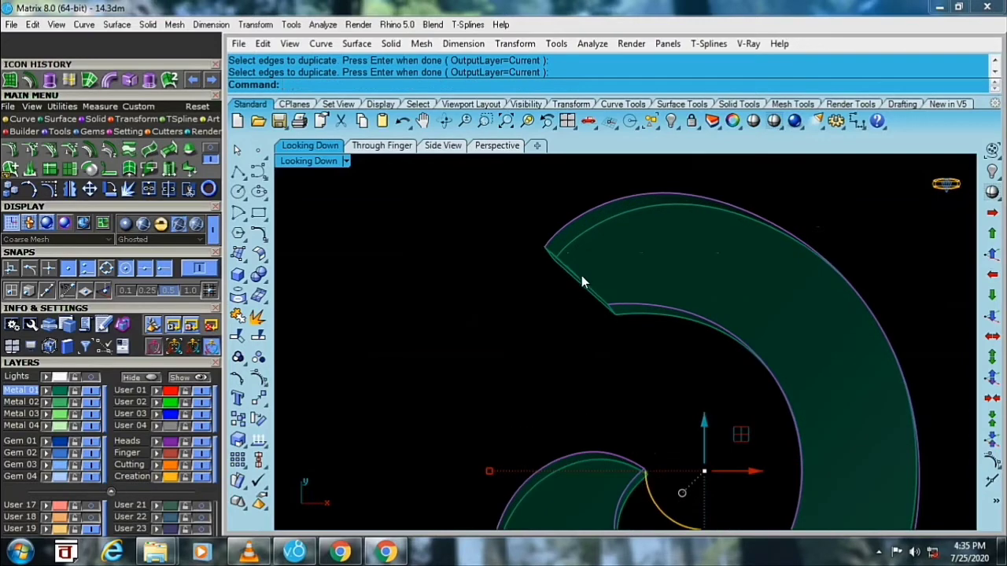
double_click(316, 161)
mouse_move(725, 243)
right_down()
mouse_move(643, 245)
mouse_move(772, 265)
mouse_move(798, 219)
right_up()
click(798, 219)
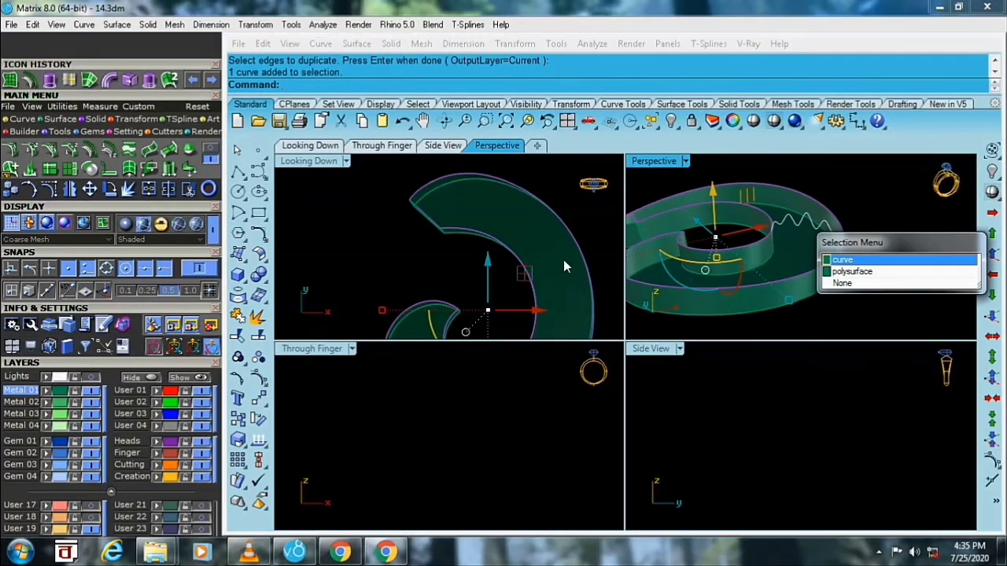
key(Escape)
double_click(315, 161)
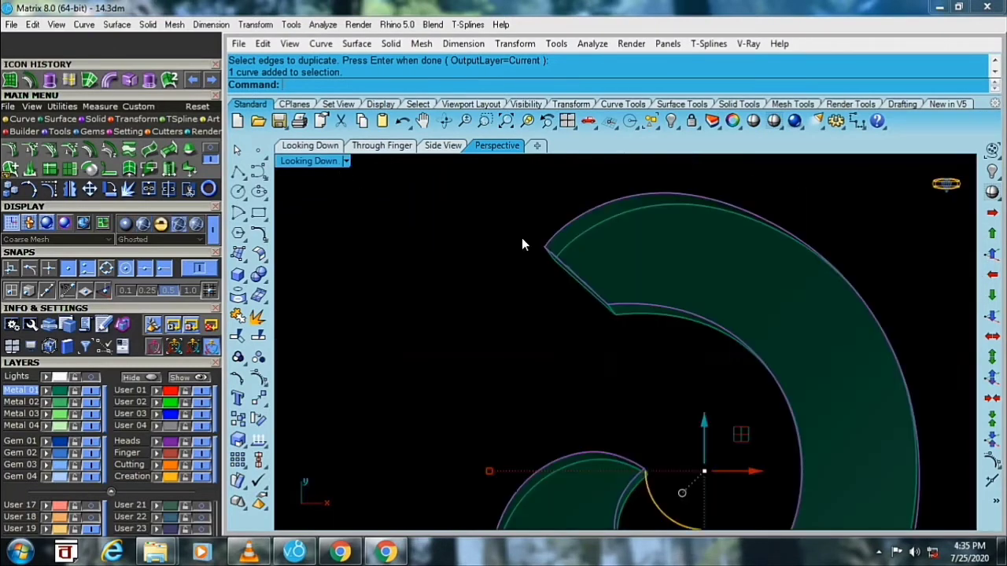
click(87, 119)
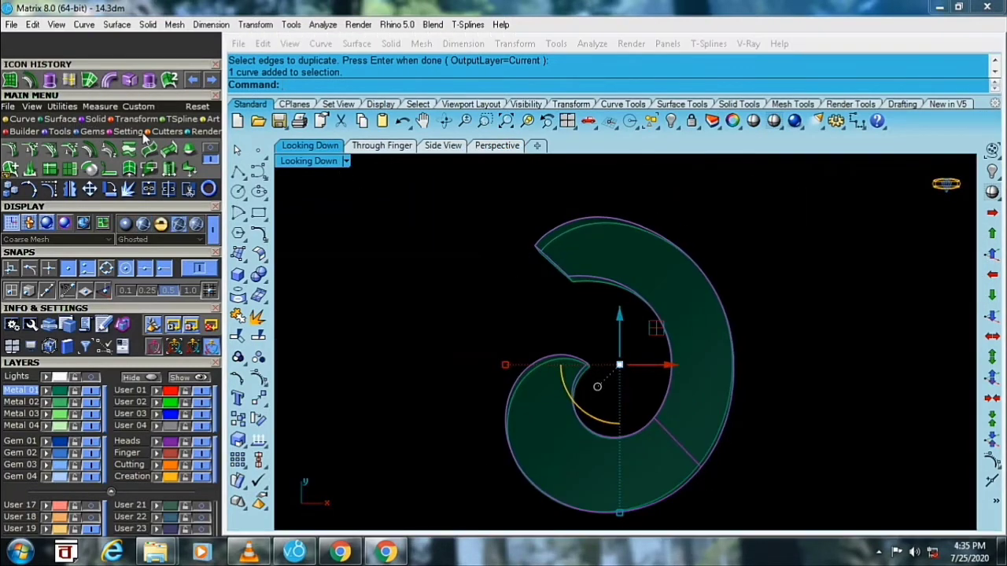
key(Return)
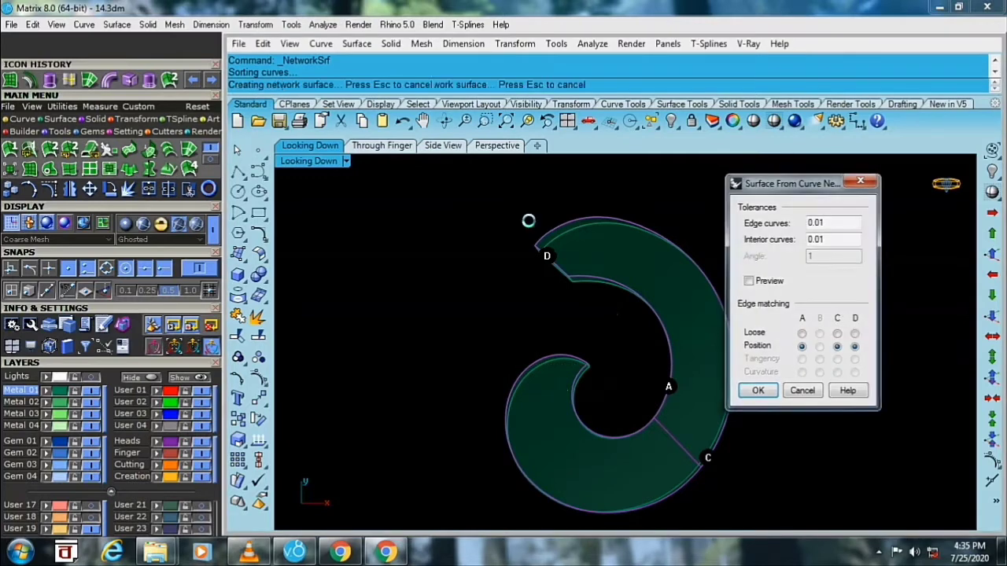
key(Return)
- Shade the top view, join the window-selected ring curves, and unhide all objects
right_drag(462, 237, 515, 240)
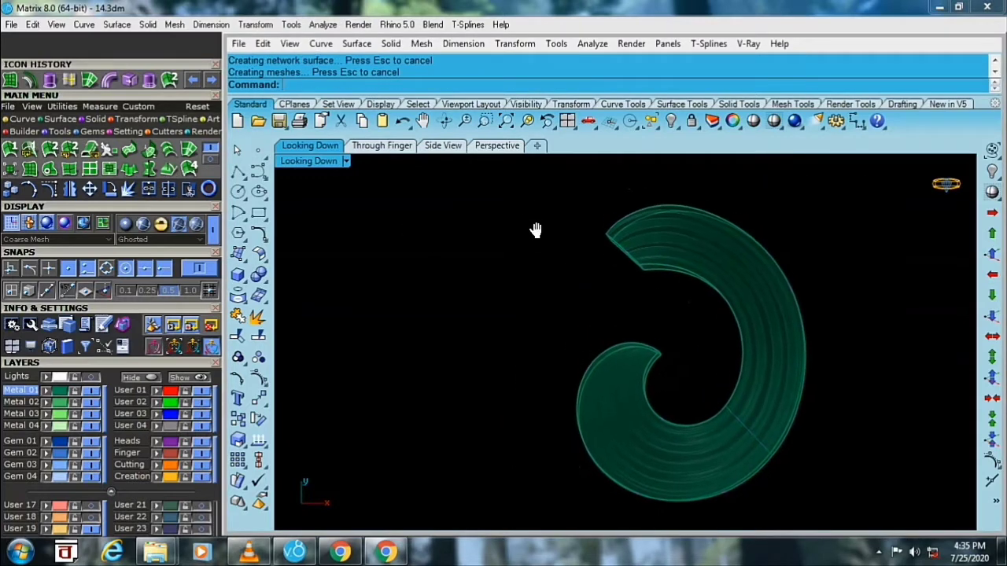
click(345, 161)
click(389, 63)
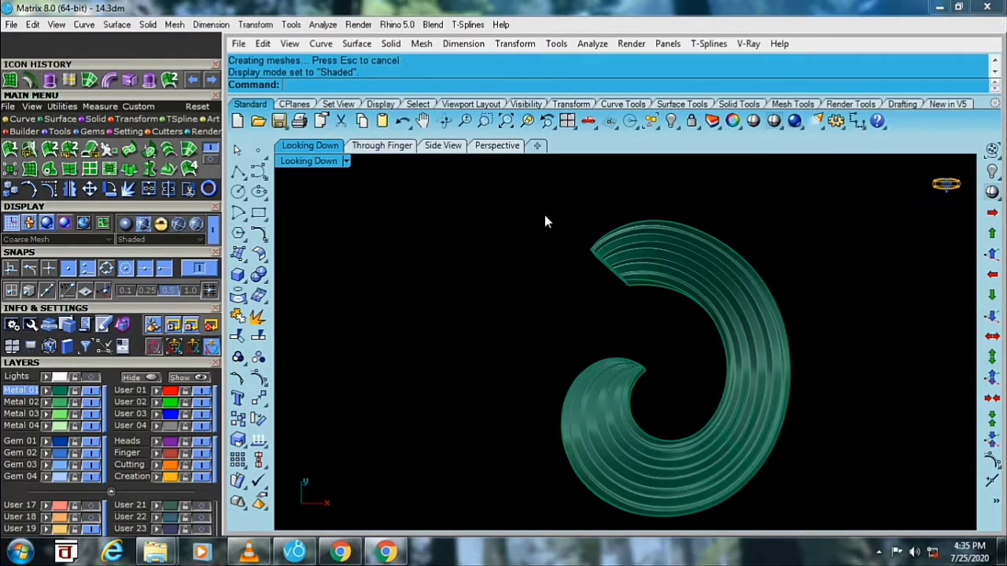
scroll(555, 236, down, 2)
drag(596, 362, 386, 451)
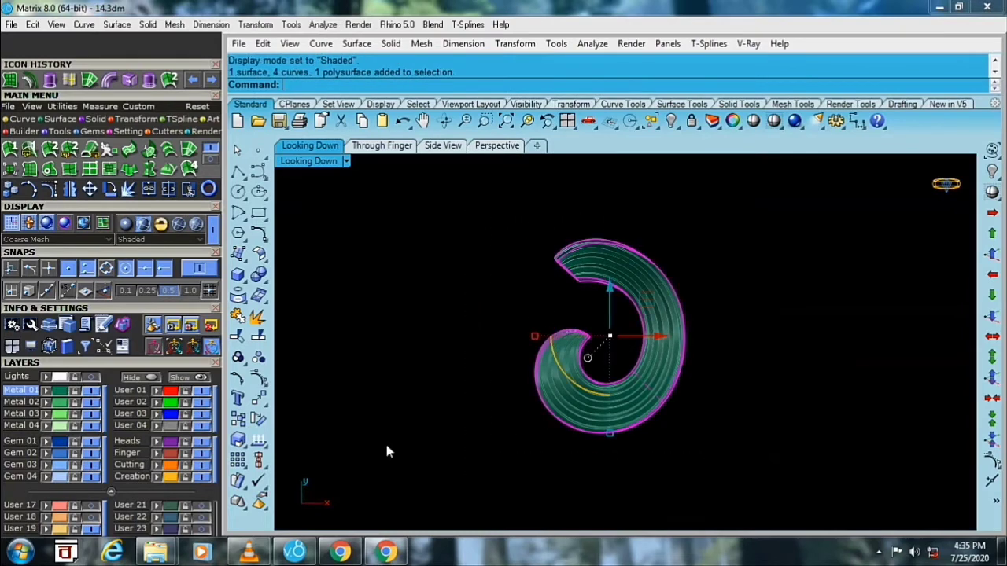
click(237, 316)
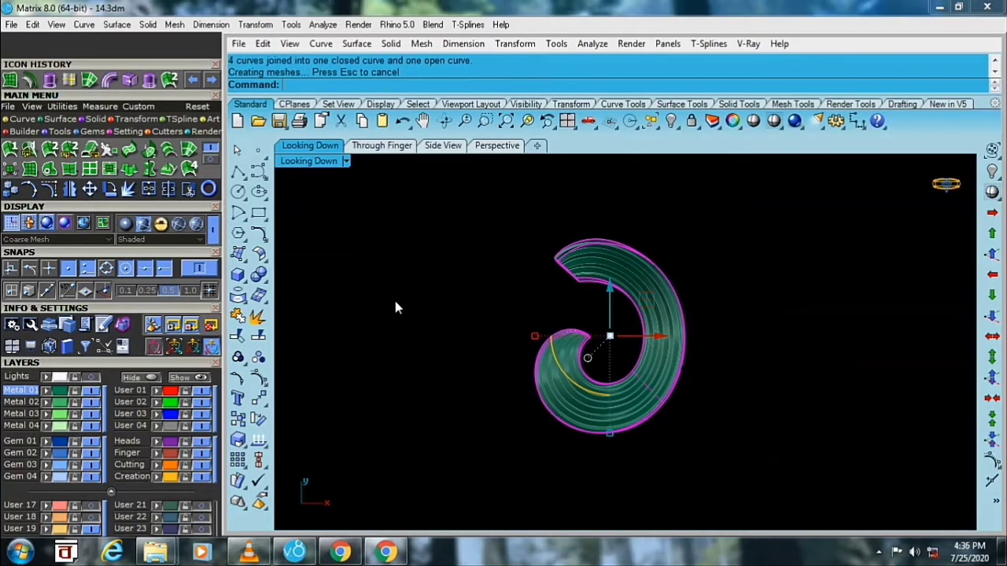
click(671, 126)
- Pan over the revealed ornament to the gold flower and select its two green swirls
scroll(603, 290, down, 2)
mouse_move(600, 292)
right_down()
mouse_move(562, 405)
mouse_move(604, 405)
right_up()
scroll(580, 333, up, 2)
scroll(585, 367, up, 2)
scroll(585, 374, down, 2)
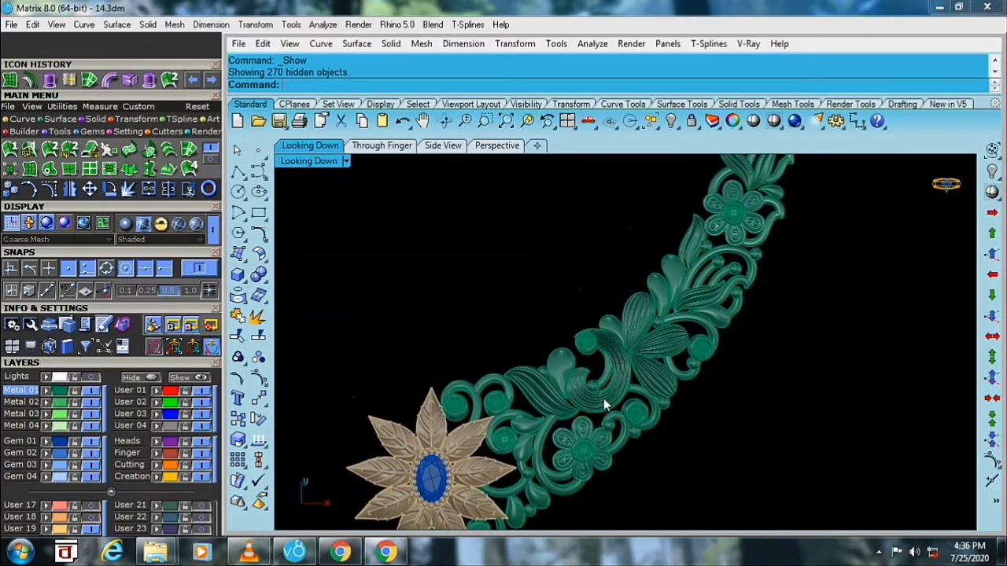
mouse_move(612, 367)
right_down()
mouse_move(603, 427)
mouse_move(640, 355)
mouse_move(576, 411)
mouse_move(585, 362)
right_up()
scroll(585, 360, up, 1)
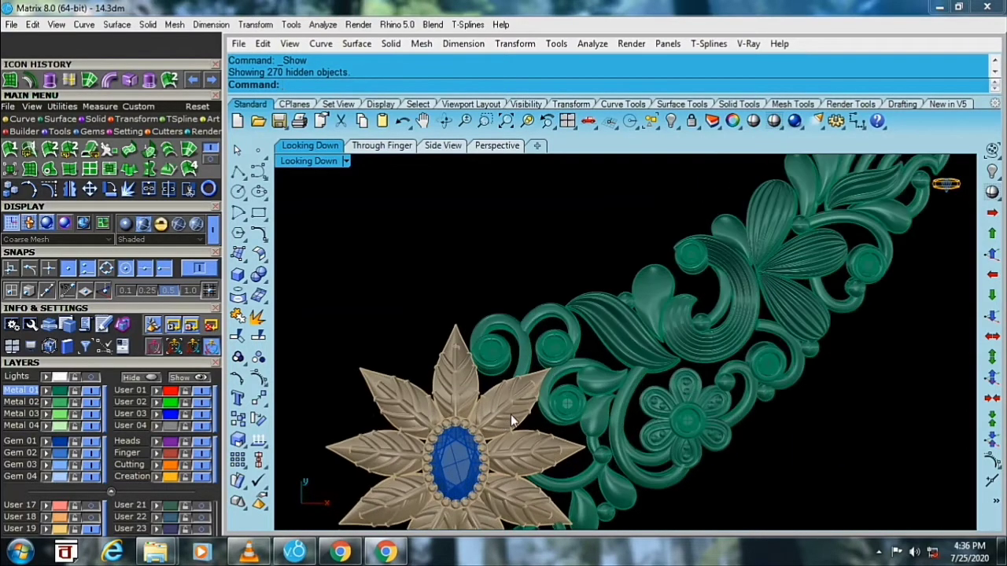
scroll(550, 378, up, 1)
scroll(567, 330, up, 2)
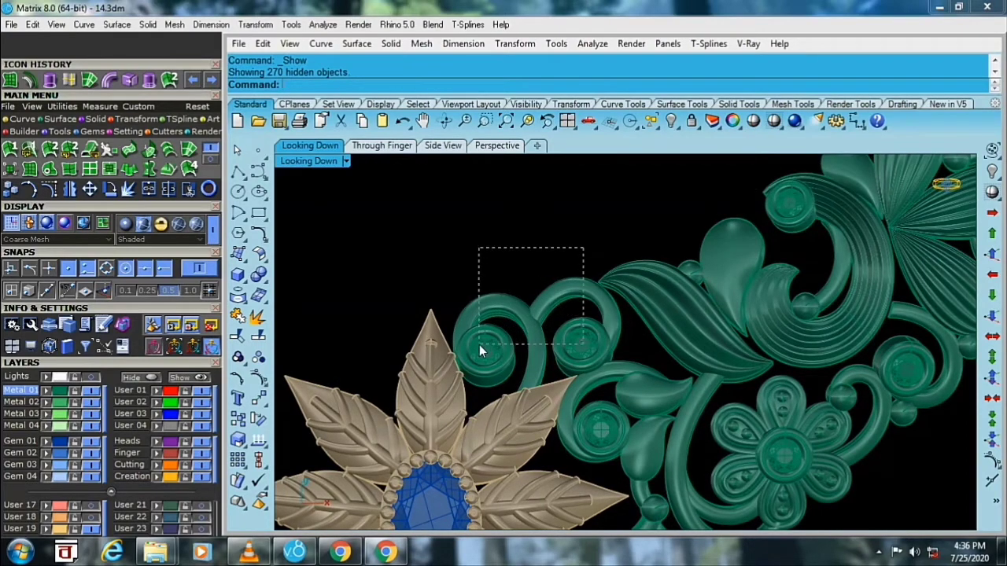
drag(482, 342, 482, 342)
- Add the leaf, lower swirl and more flower parts to the selection
scroll(622, 354, up, 1)
scroll(614, 339, up, 1)
scroll(595, 321, up, 1)
scroll(594, 321, up, 1)
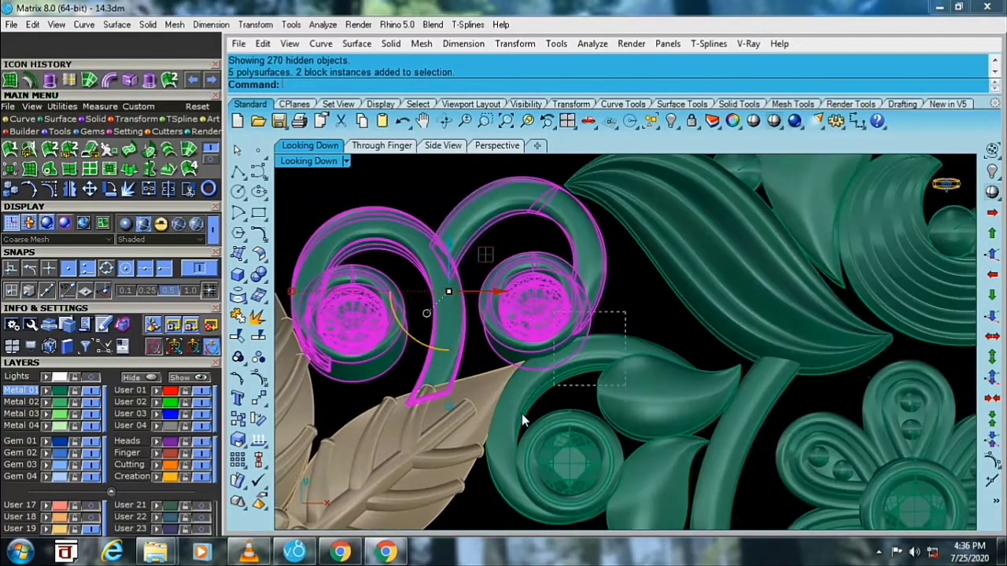
drag(478, 467, 477, 467)
scroll(595, 312, down, 2)
scroll(603, 275, up, 3)
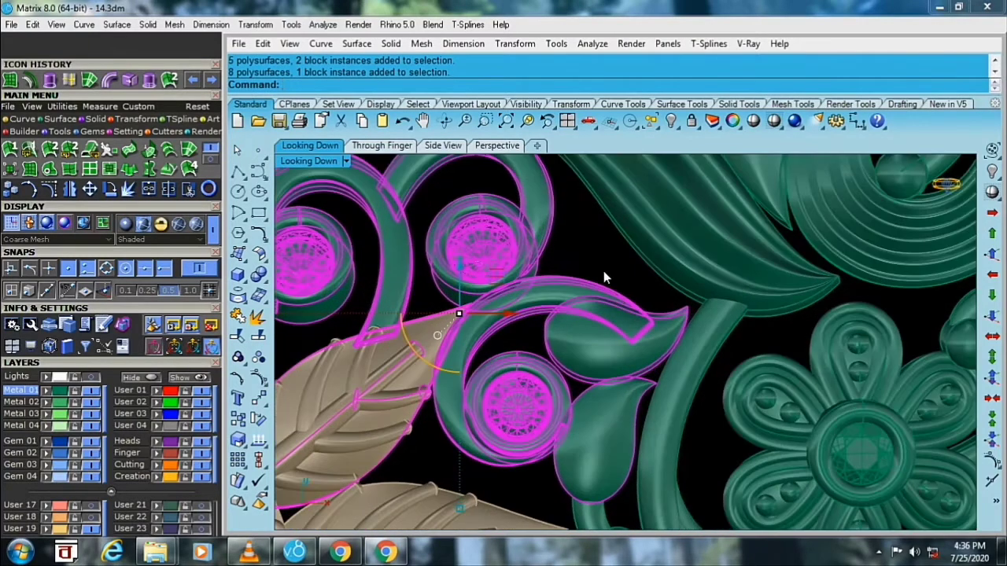
scroll(538, 513, down, 2)
scroll(566, 504, up, 1)
scroll(591, 497, up, 1)
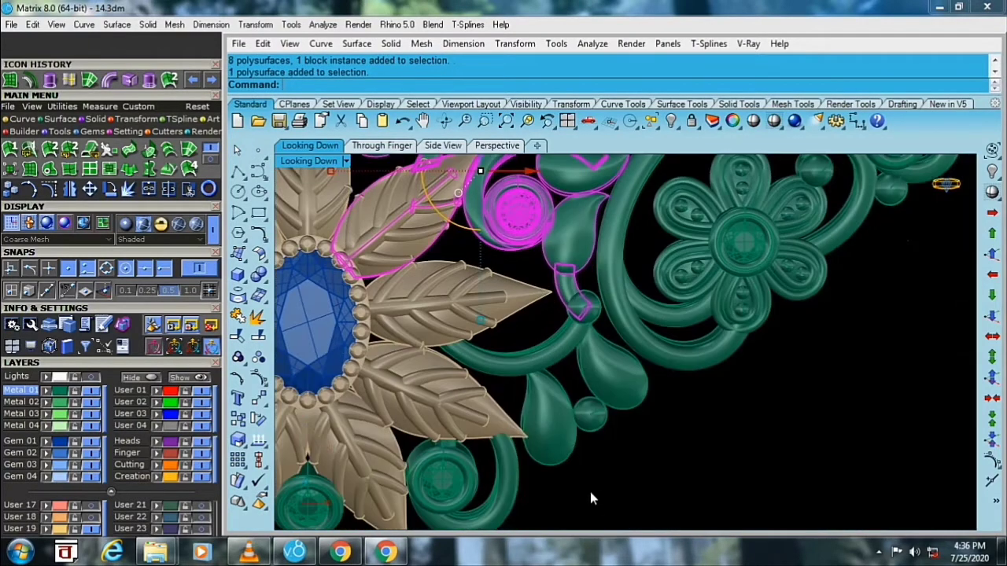
drag(529, 334, 529, 335)
- Add the lower leaves, then window-select the whole flower with its leaves and gem
scroll(567, 401, down, 2)
drag(578, 461, 401, 318)
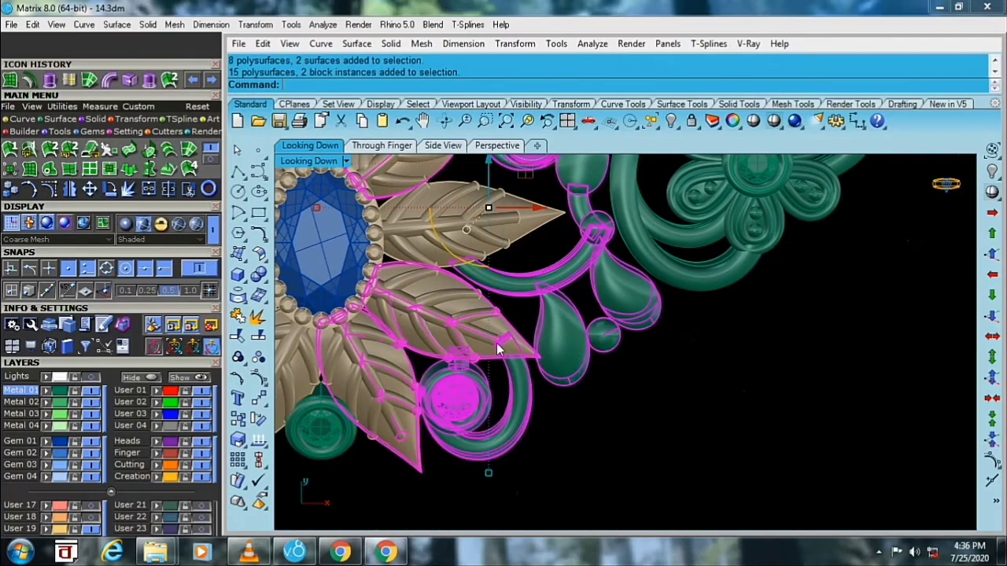
scroll(578, 405, up, 2)
drag(403, 366, 402, 367)
scroll(487, 397, down, 1)
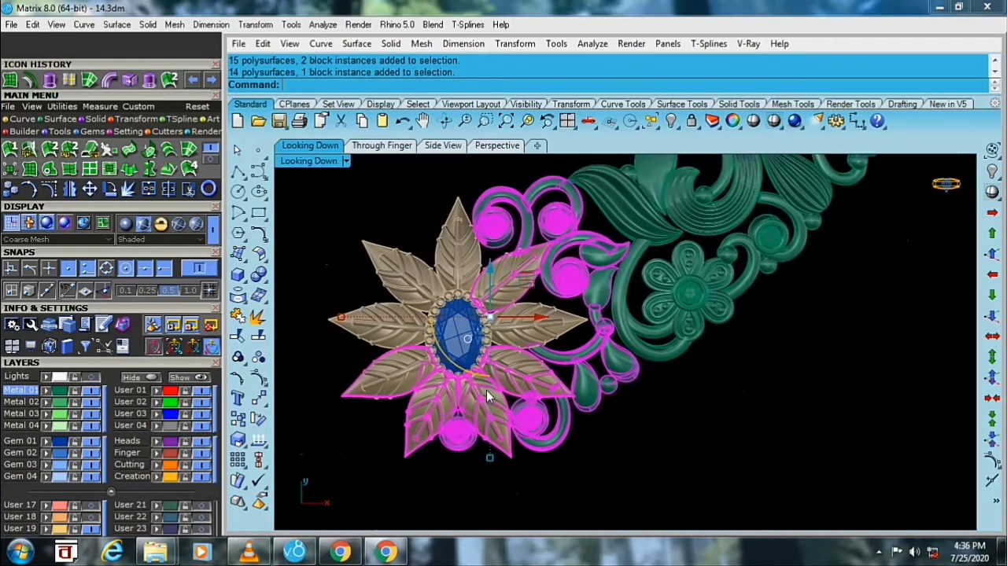
drag(321, 202, 590, 489)
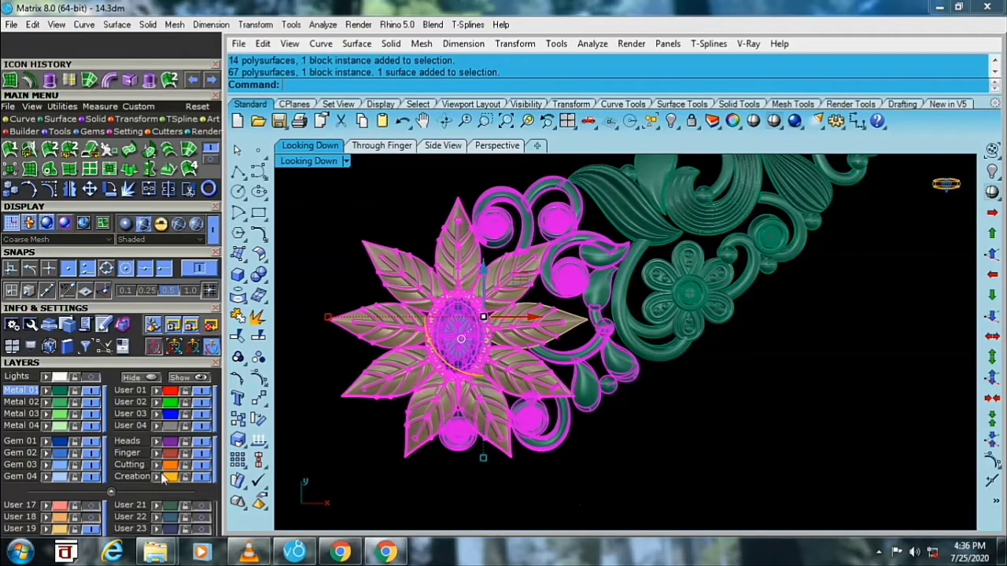
- Assign the selected flower parts to the gold layer and select the leaf still grey
click(328, 462)
scroll(529, 358, up, 1)
scroll(529, 358, up, 2)
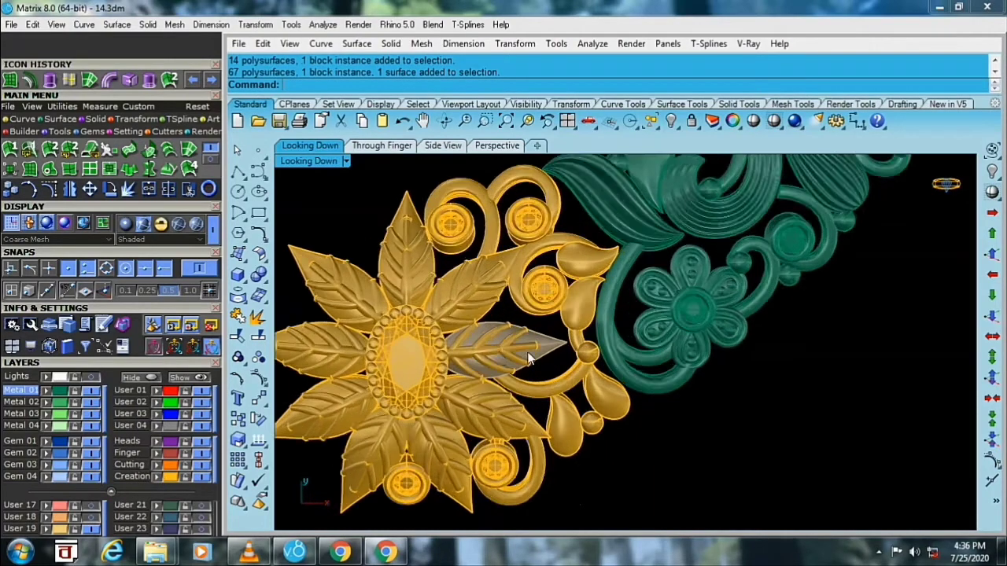
scroll(528, 358, up, 1)
click(531, 358)
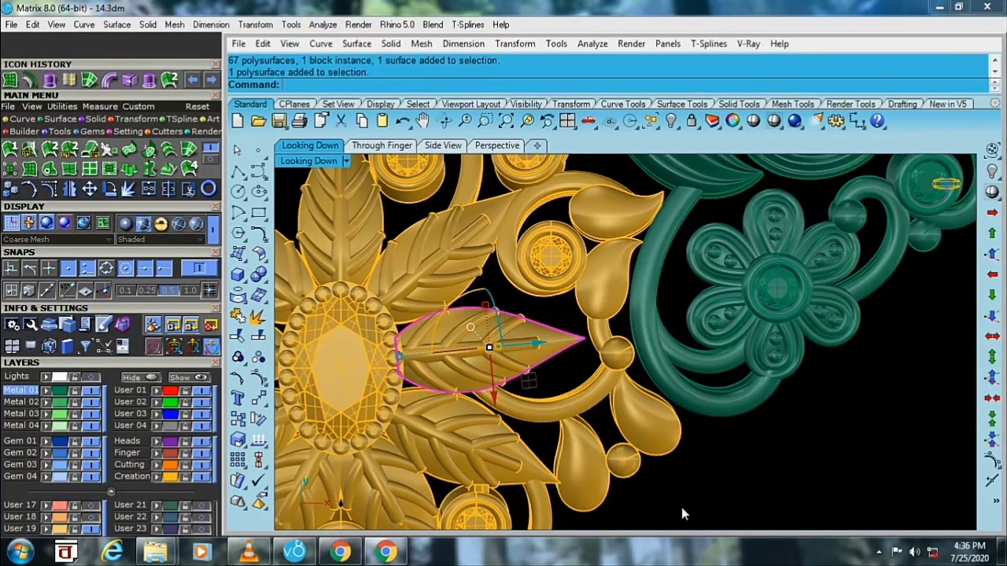
- Move up the branch to the upper flower and select its branch pieces and centre gem
scroll(495, 347, down, 3)
right_drag(496, 347, 371, 434)
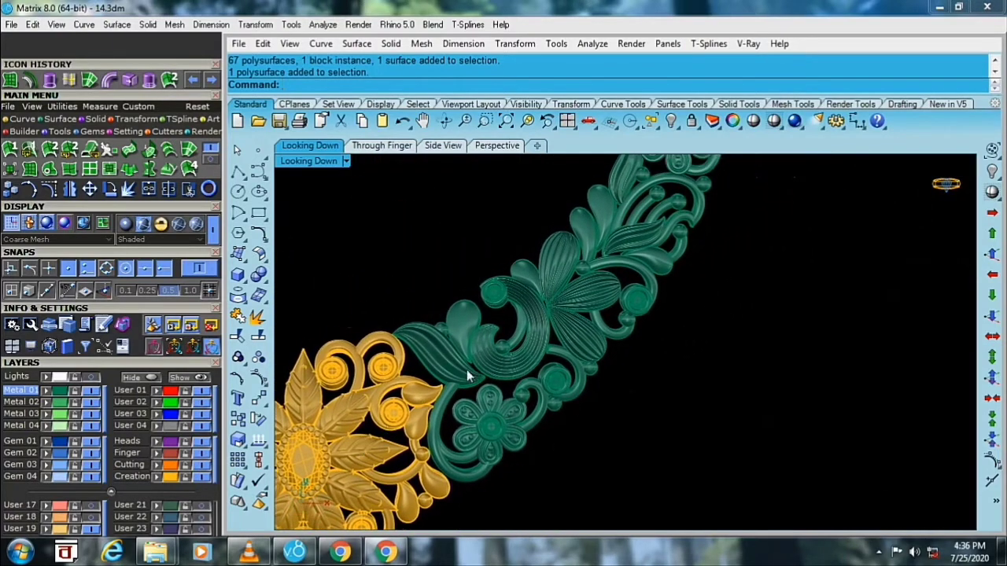
mouse_move(483, 354)
right_down()
mouse_move(461, 348)
mouse_move(451, 395)
right_up()
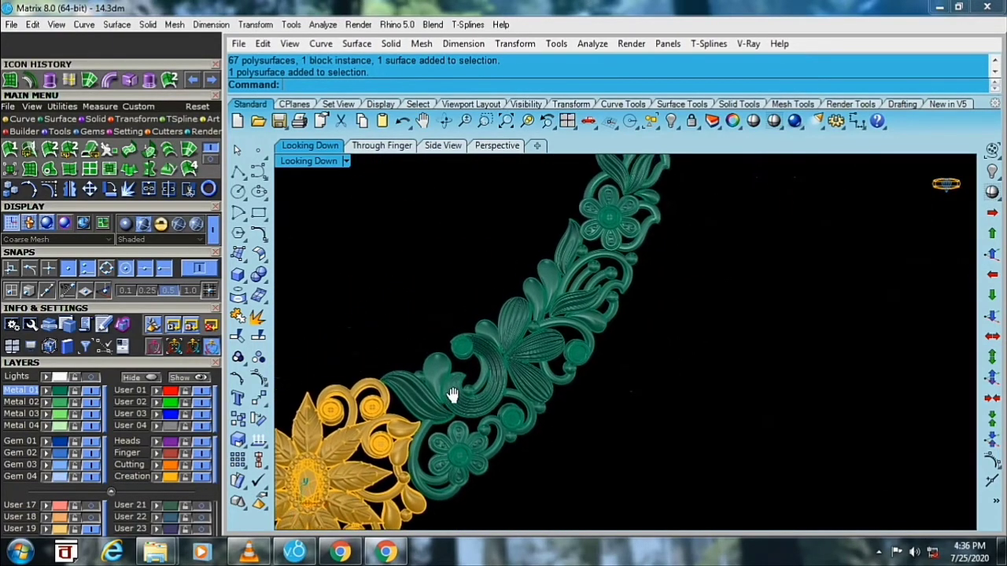
scroll(452, 395, up, 2)
scroll(485, 382, up, 3)
scroll(550, 288, up, 3)
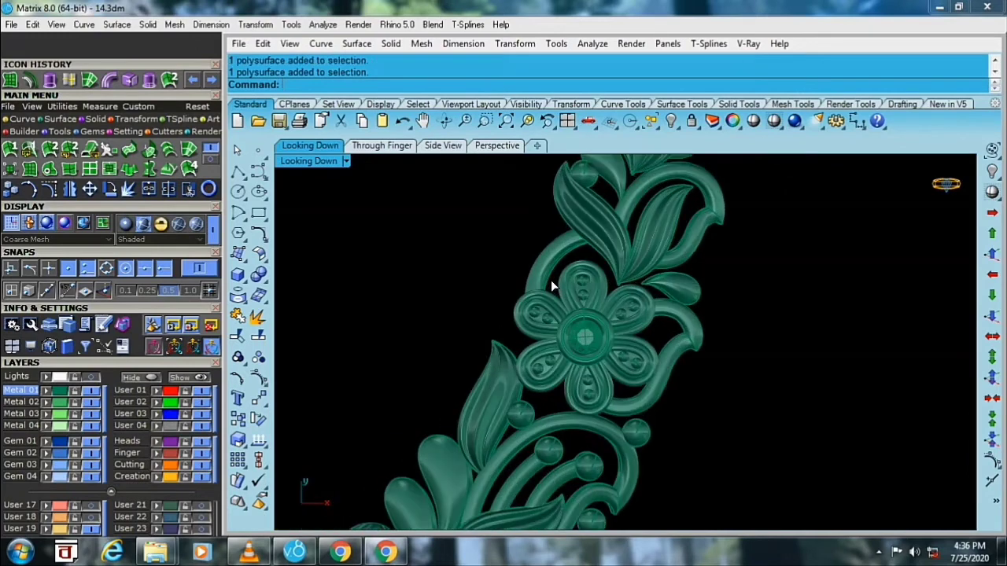
right_drag(550, 280, 717, 266)
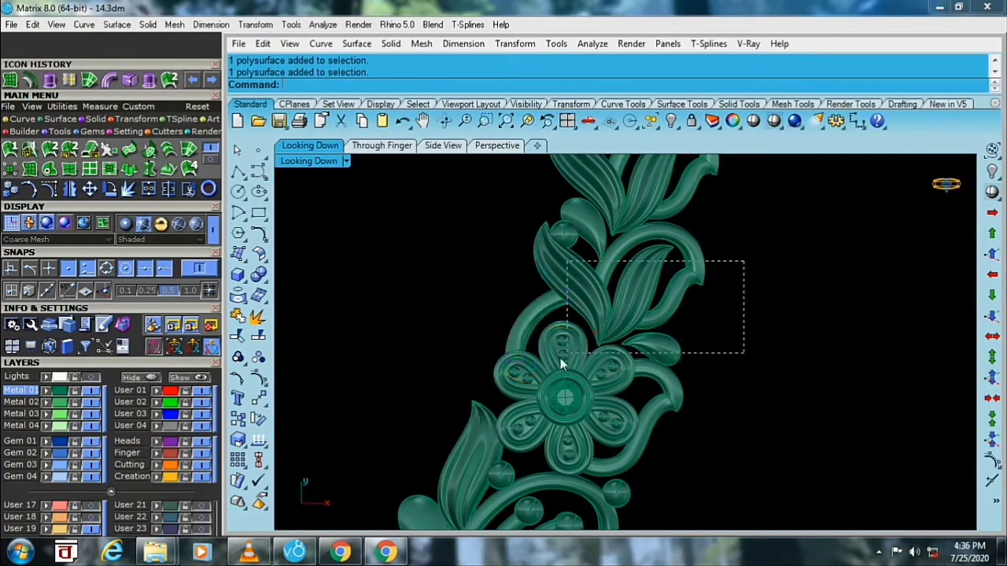
drag(560, 358, 560, 358)
scroll(555, 259, up, 2)
shift+click(590, 286)
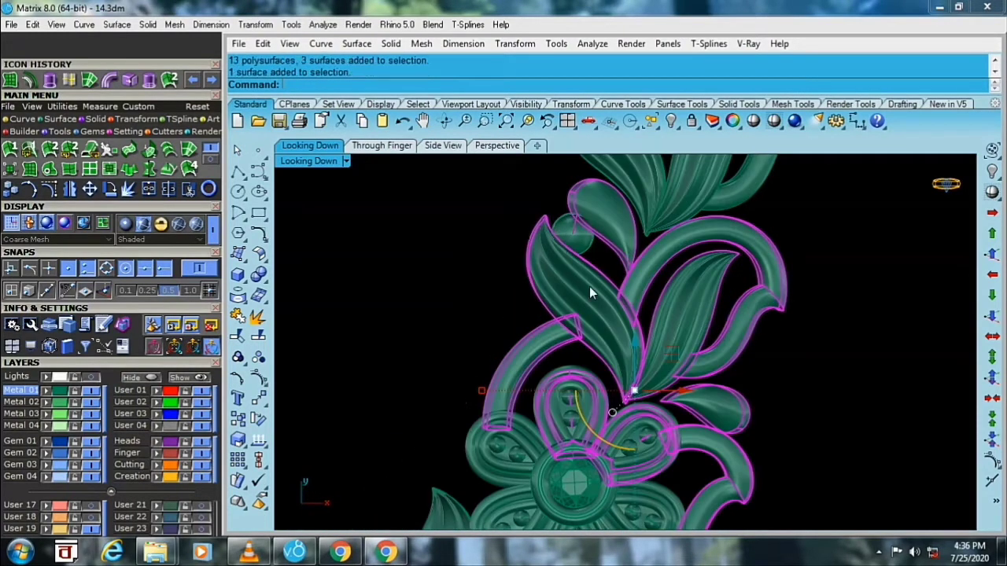
shift+click(574, 476)
- Add the upper flower's remaining petals and assign it to the gold layer
shift+right_drag(594, 403, 887, 292)
shift+click(600, 409)
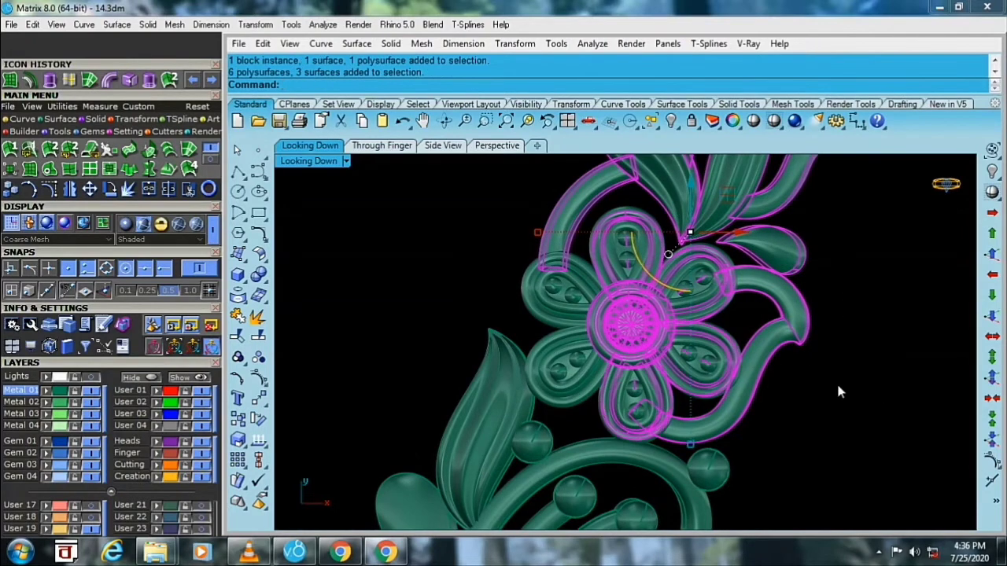
shift+drag(561, 295, 570, 276)
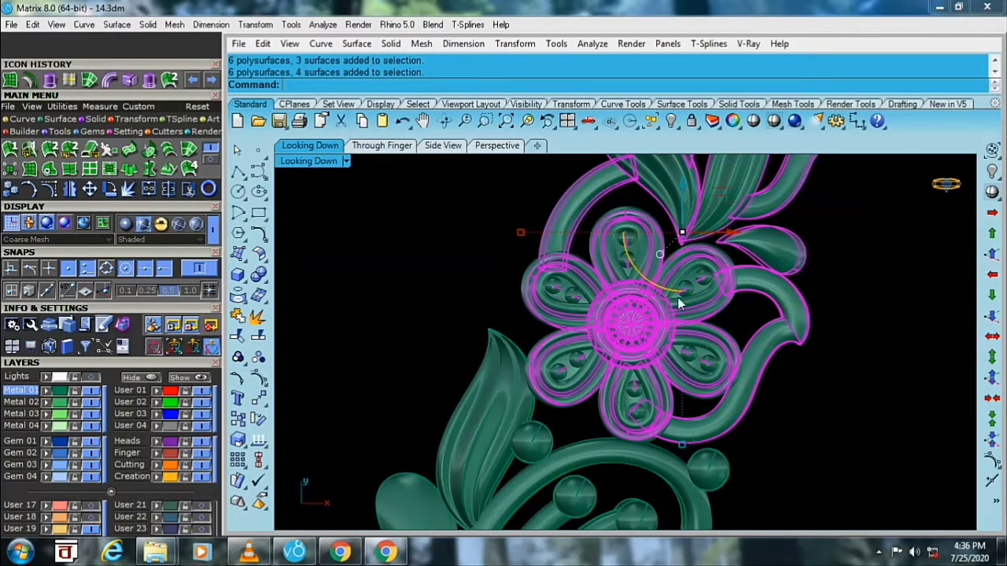
click(151, 482)
- Select the central leaf cluster, middle ornament pieces and top leaf of the branch
scroll(438, 330, up, 3)
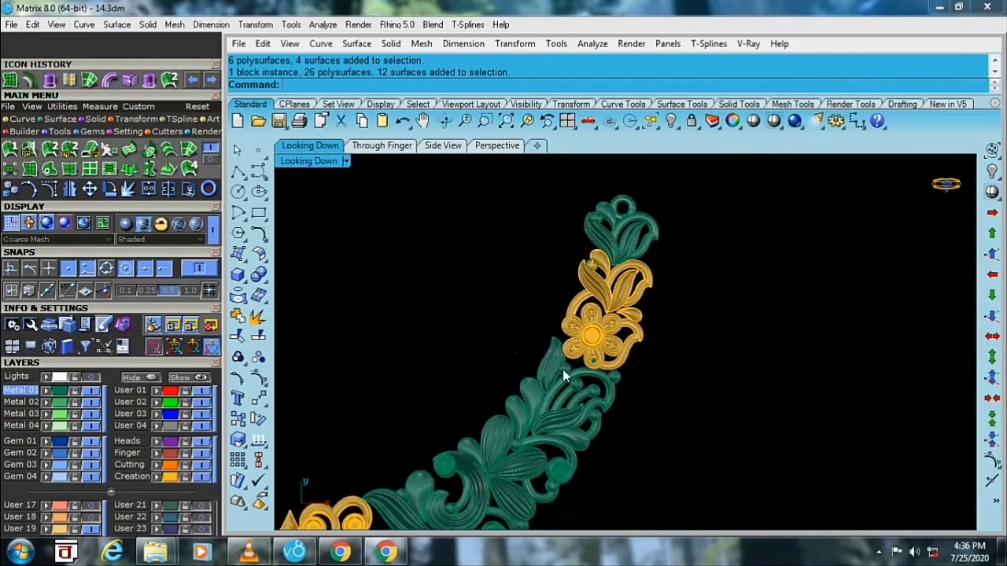
scroll(611, 320, up, 2)
click(612, 320)
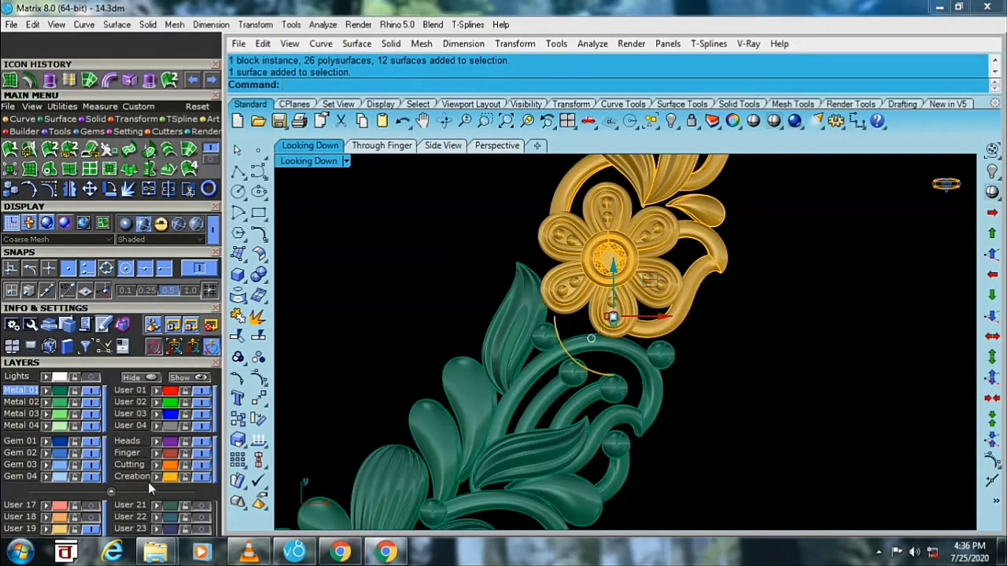
key(Escape)
scroll(615, 295, down, 3)
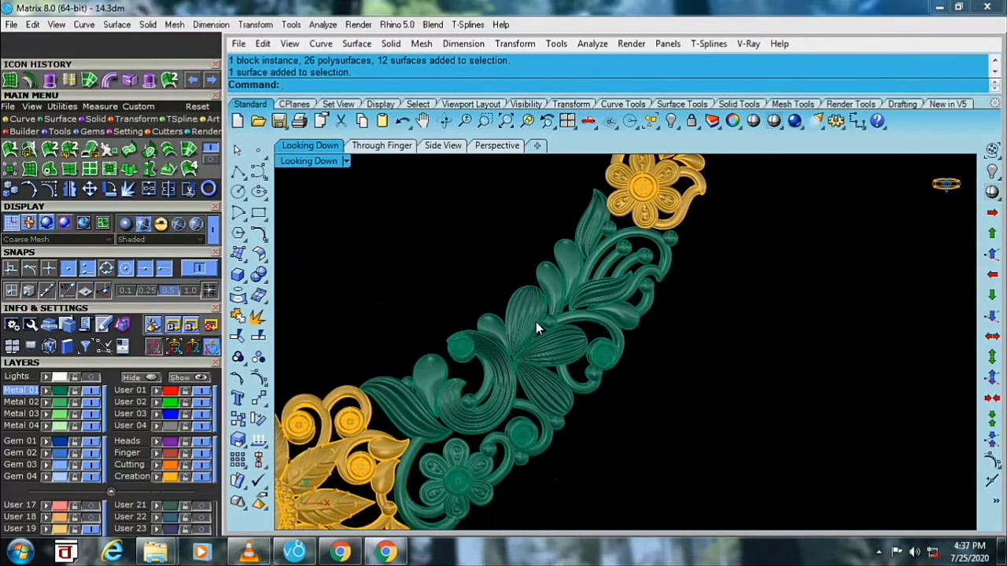
drag(614, 411, 558, 328)
scroll(557, 330, up, 1)
scroll(561, 339, up, 1)
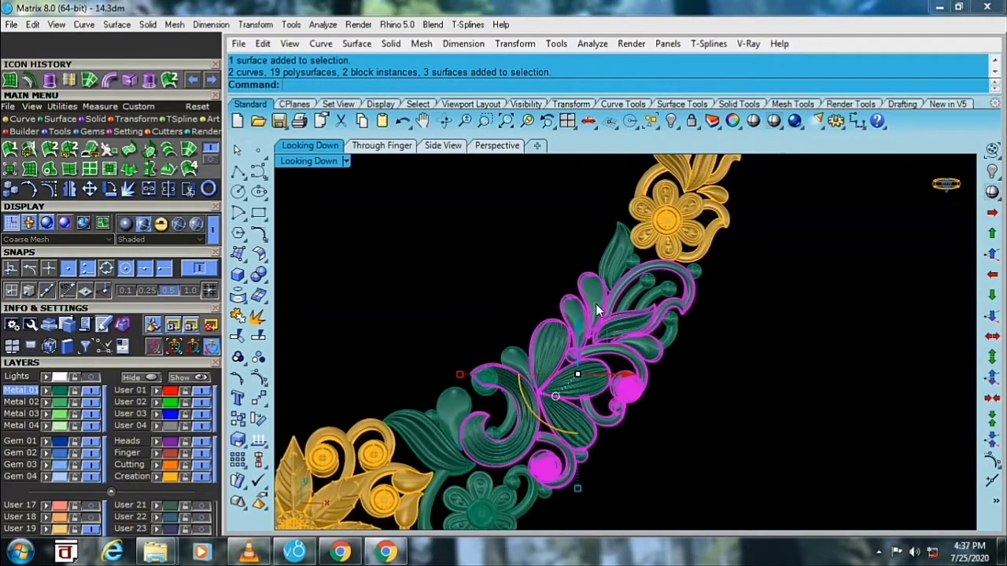
drag(711, 394, 598, 282)
scroll(595, 277, up, 3)
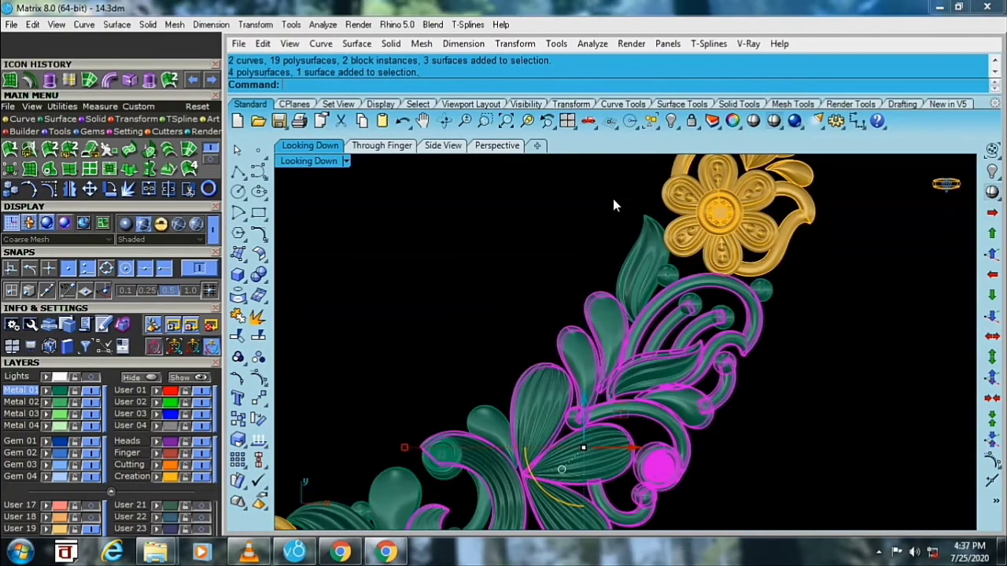
click(653, 265)
- Add more middle pieces, two small balls and the left leaves to the selection
scroll(678, 267, up, 2)
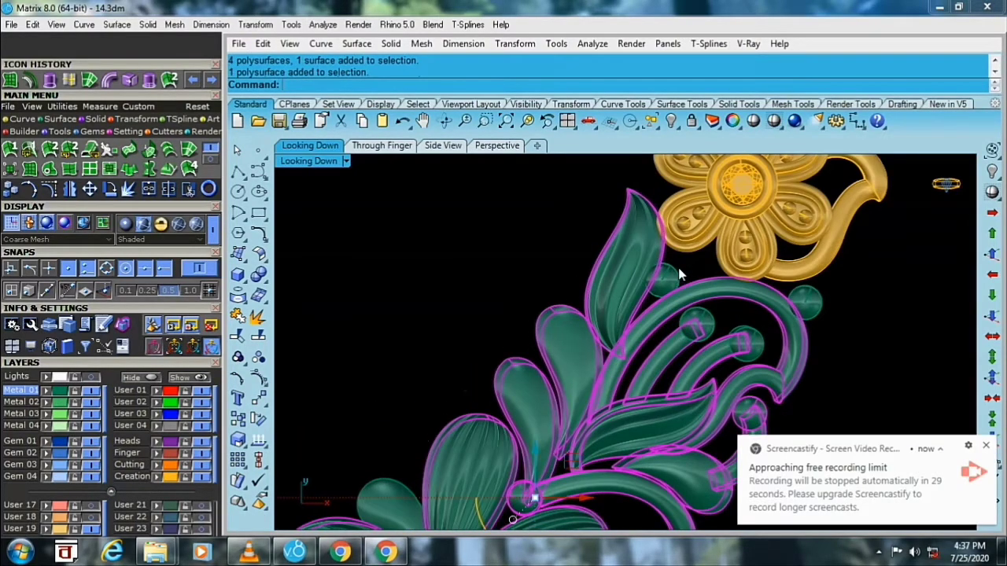
click(635, 321)
scroll(708, 303, up, 2)
click(778, 338)
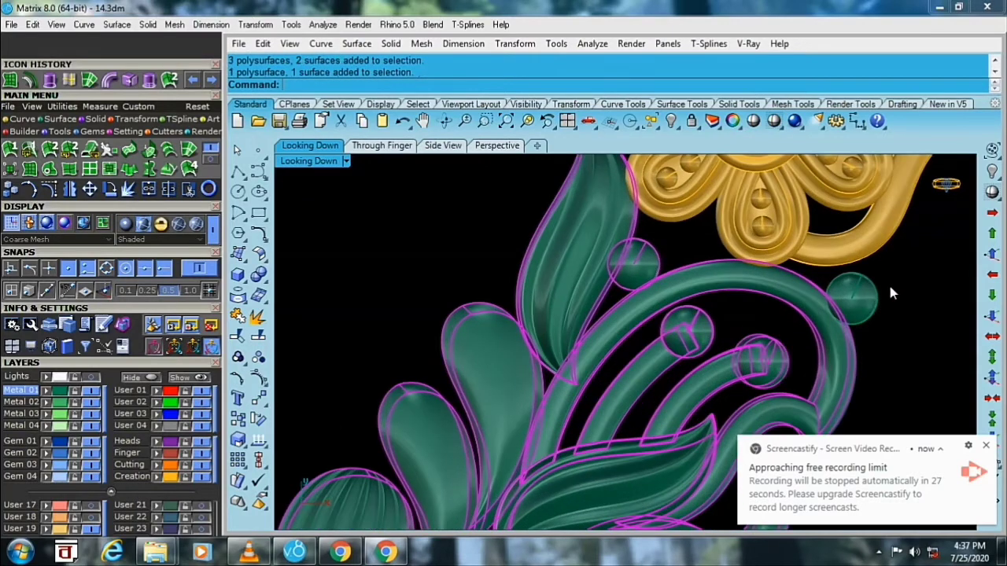
click(853, 297)
scroll(622, 252, down, 2)
scroll(652, 472, down, 2)
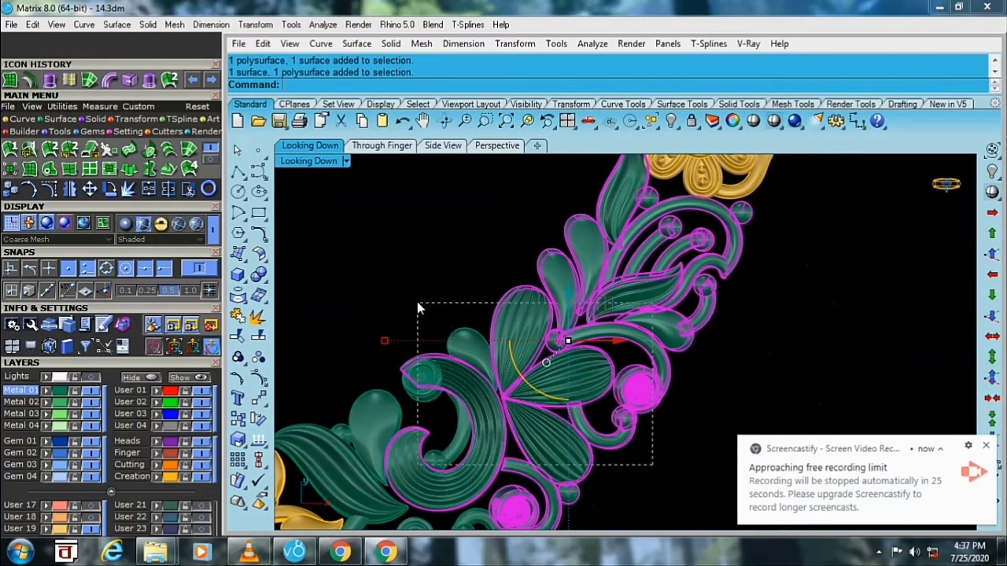
drag(418, 308, 418, 307)
scroll(519, 338, down, 2)
drag(491, 321, 453, 248)
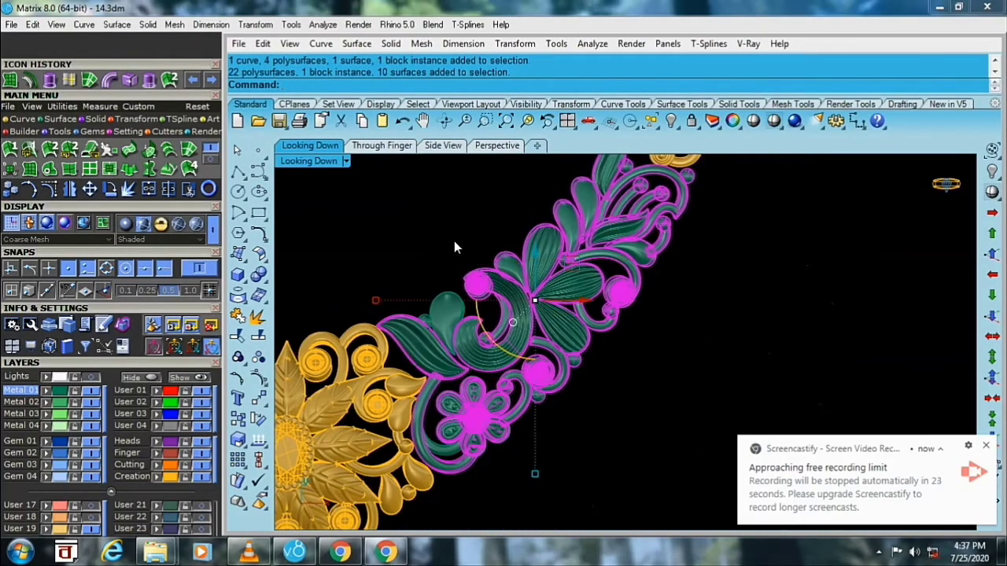
- Add the left leaf and small lower flower, clear the section, then select the top flower
drag(426, 352, 425, 352)
drag(508, 496, 441, 413)
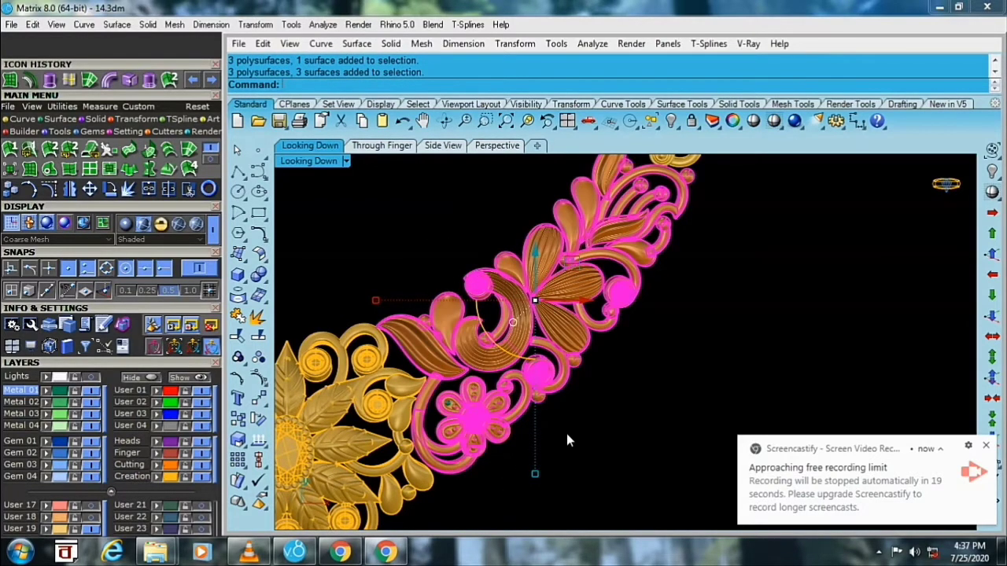
key(Delete)
drag(704, 200, 591, 238)
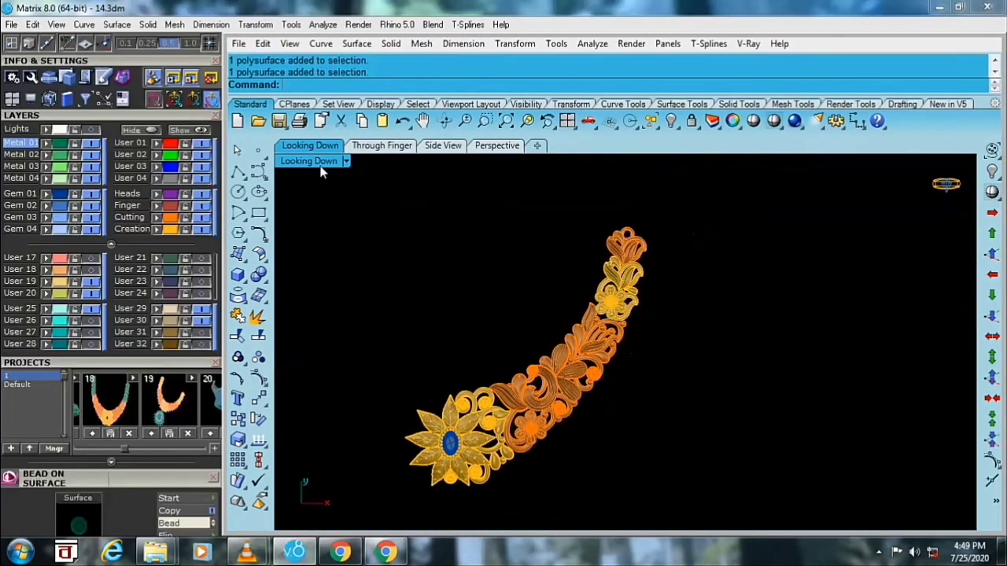
- Maximize the Perspective view and start Surface > Extrude Curve > Extrude Straight
double_click(318, 164)
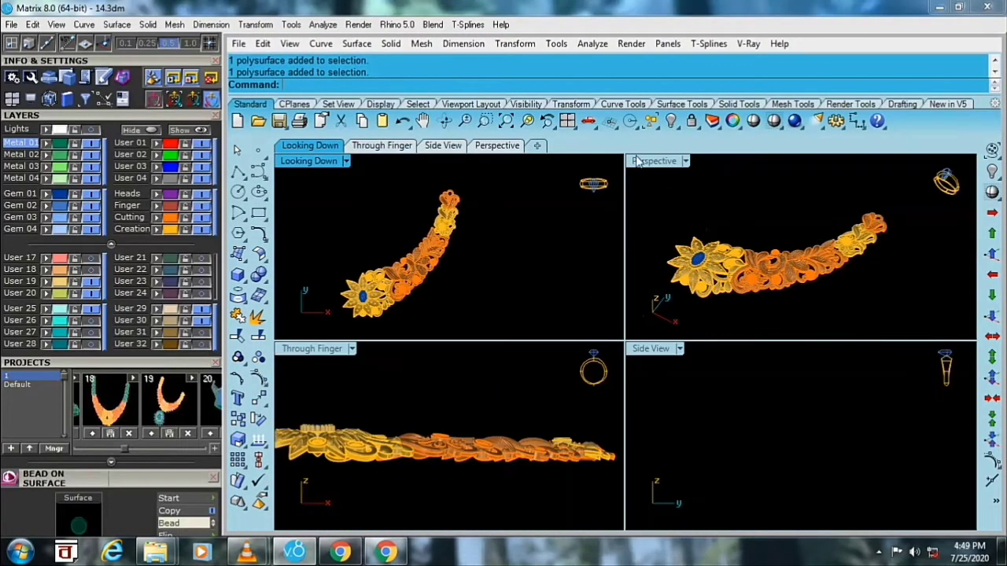
double_click(649, 165)
scroll(540, 343, up, 3)
scroll(621, 307, down, 3)
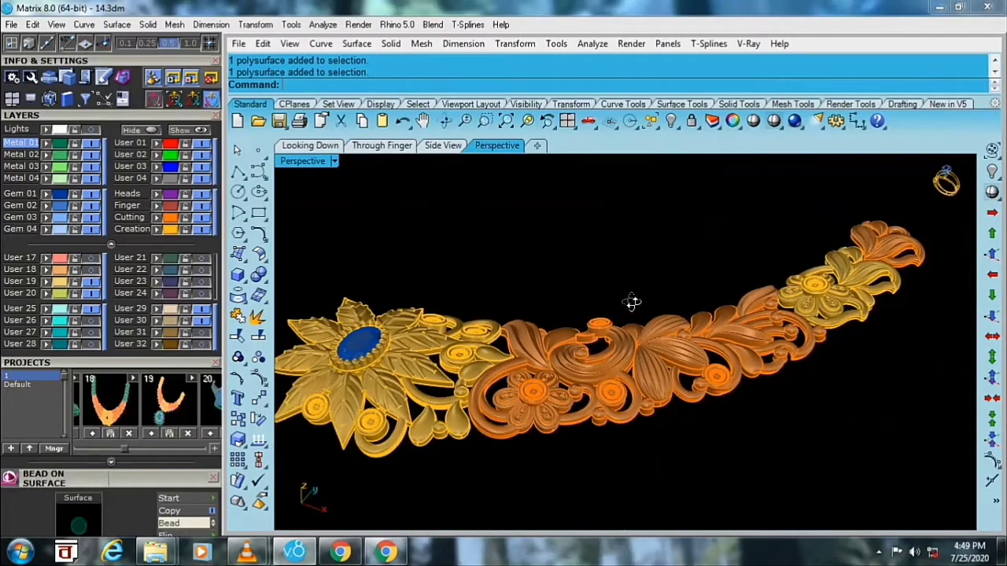
click(118, 25)
mouse_move(154, 260)
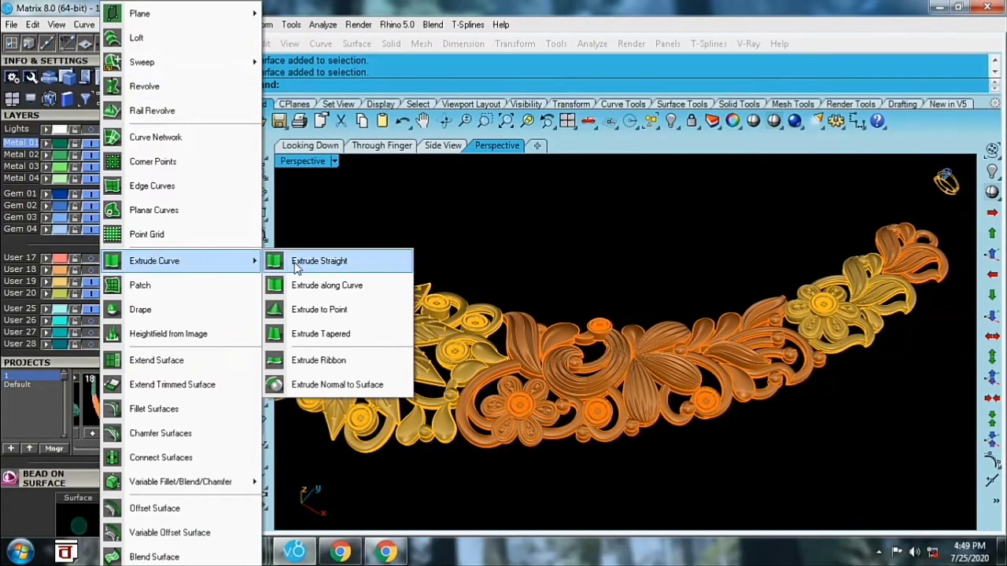
click(317, 261)
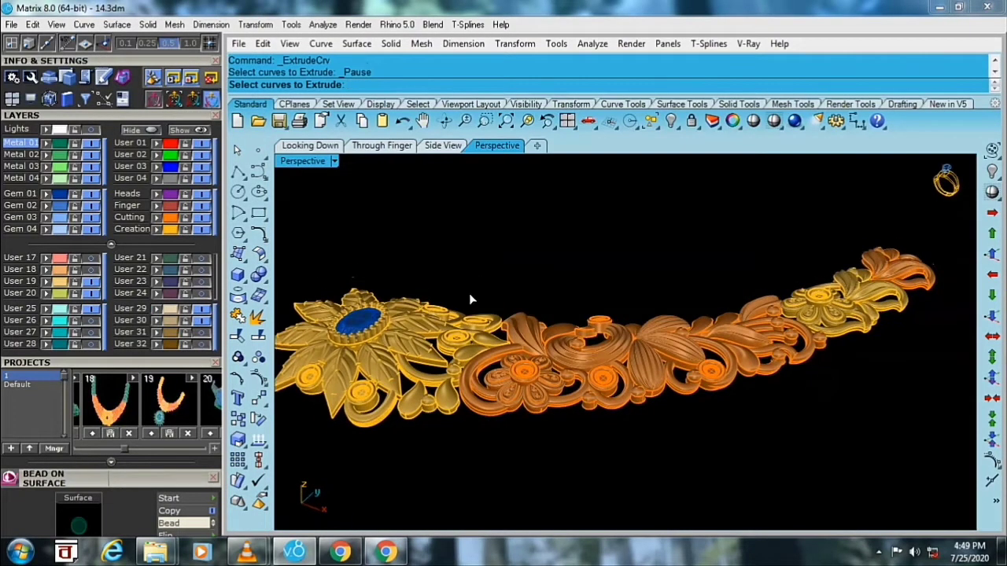
- Pick the outer outline curves of the teardrops, ring and petal as extrusion profiles
scroll(357, 430, up, 3)
scroll(357, 430, up, 3)
scroll(353, 346, up, 2)
scroll(380, 330, up, 2)
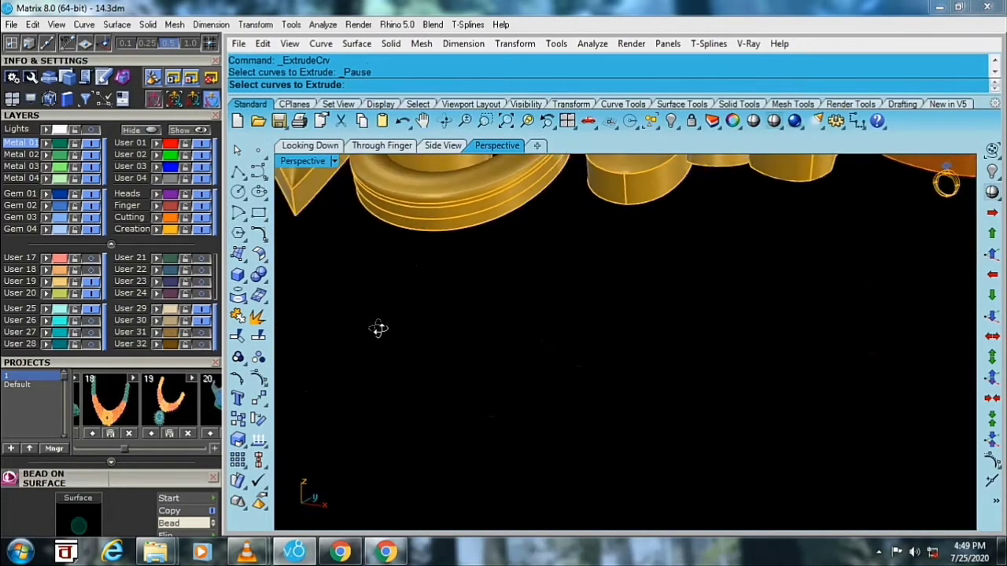
scroll(430, 228, up, 2)
scroll(455, 238, down, 3)
click(397, 256)
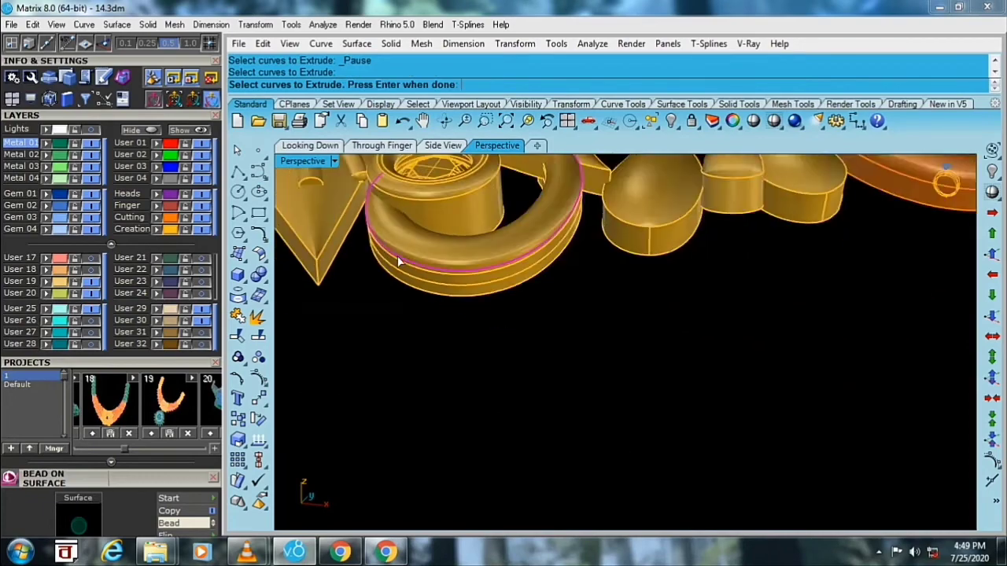
scroll(400, 280, down, 2)
scroll(485, 273, up, 2)
scroll(488, 276, up, 2)
click(494, 277)
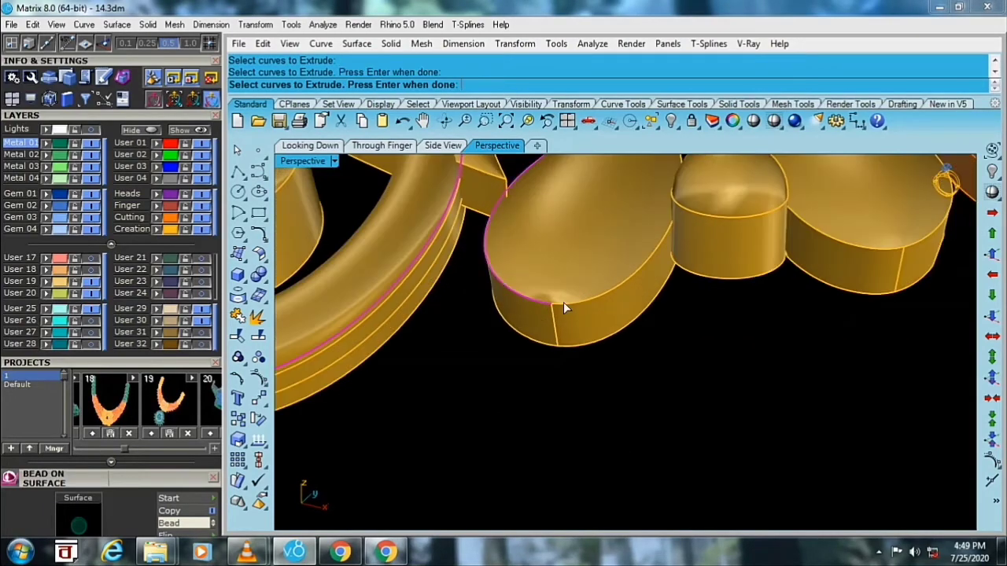
scroll(476, 313, down, 3)
scroll(504, 314, up, 2)
scroll(554, 318, up, 2)
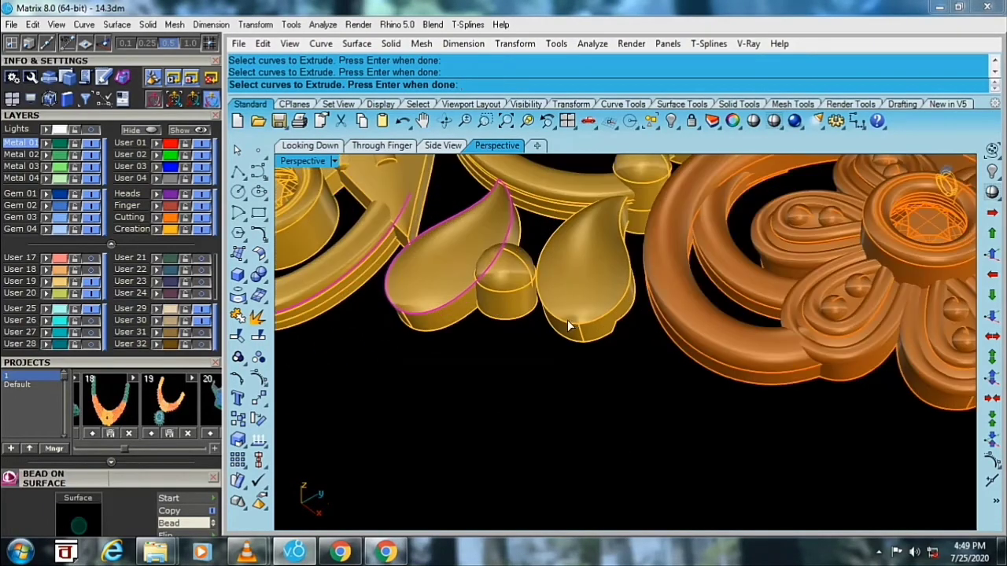
click(562, 323)
scroll(561, 320, down, 3)
scroll(454, 333, up, 3)
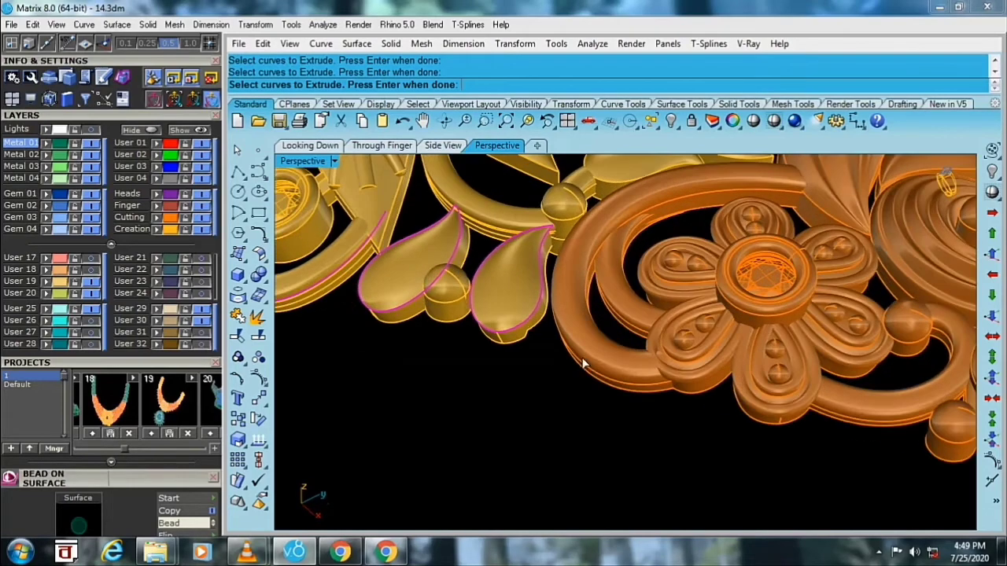
click(590, 370)
scroll(590, 370, down, 3)
scroll(586, 381, up, 3)
scroll(587, 374, up, 1)
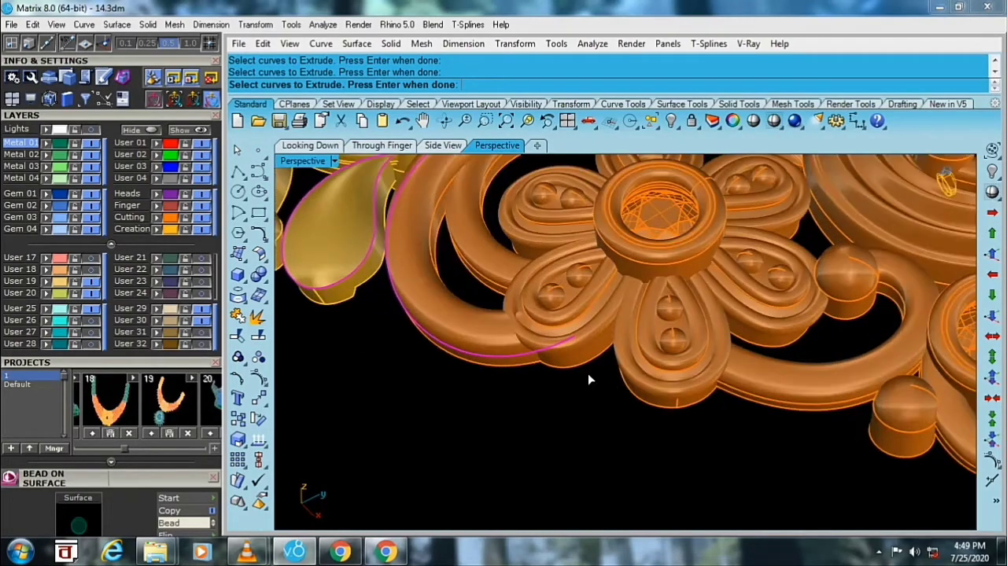
scroll(594, 360, up, 1)
scroll(598, 344, up, 1)
scroll(598, 344, down, 2)
click(753, 356)
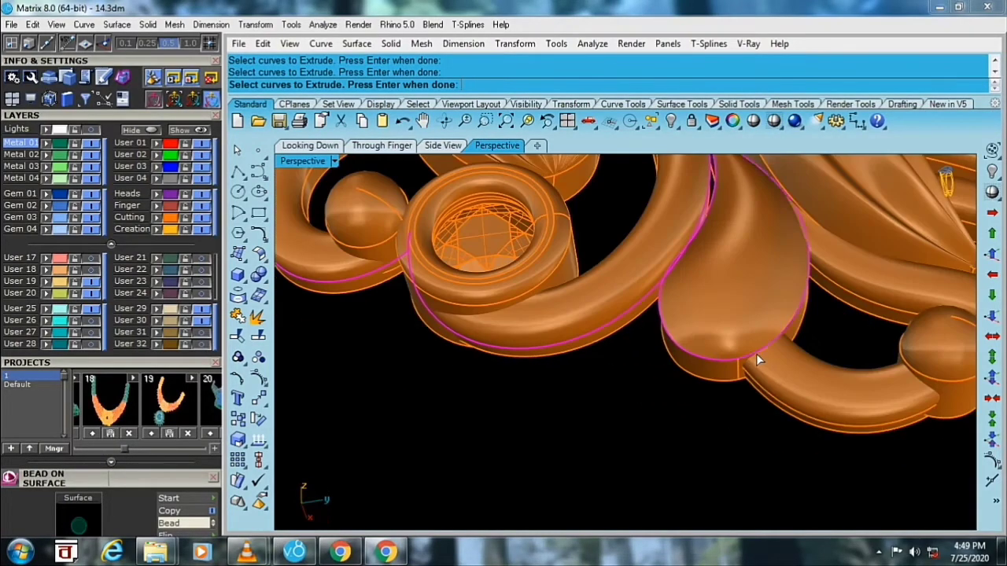
scroll(556, 350, down, 3)
scroll(564, 364, up, 1)
scroll(632, 406, up, 2)
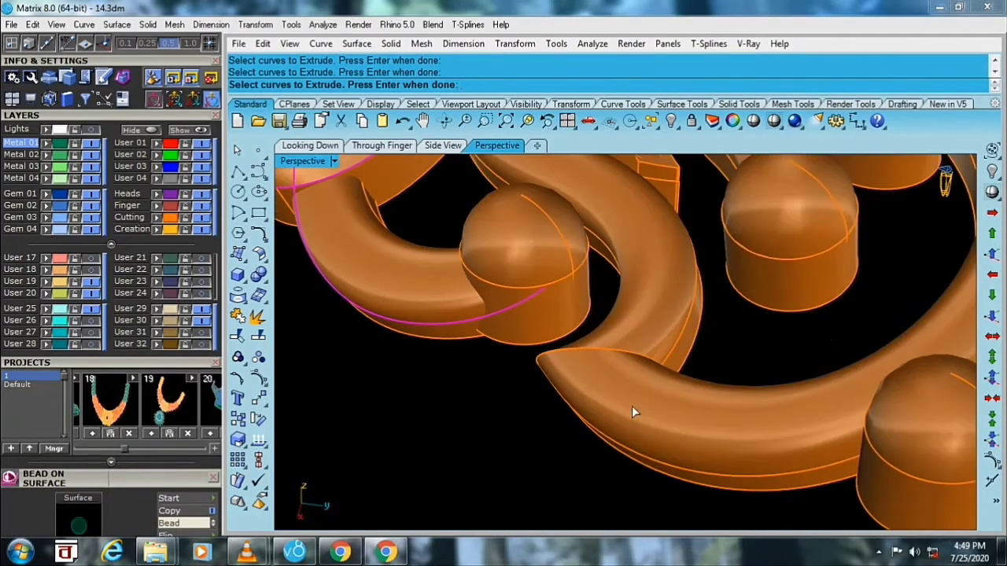
scroll(651, 464, down, 2)
scroll(656, 440, up, 1)
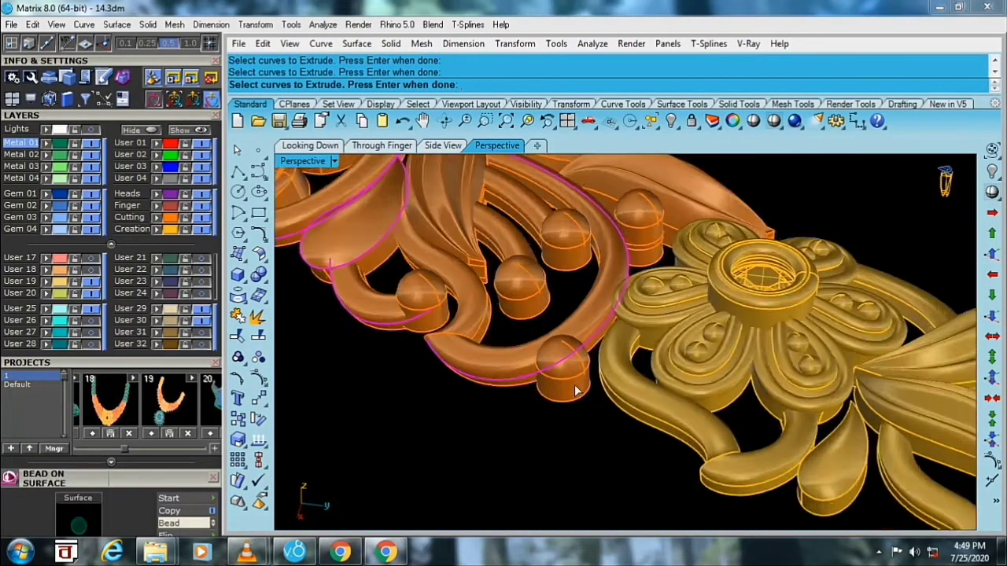
scroll(666, 415, up, 1)
scroll(588, 391, down, 1)
scroll(663, 464, up, 1)
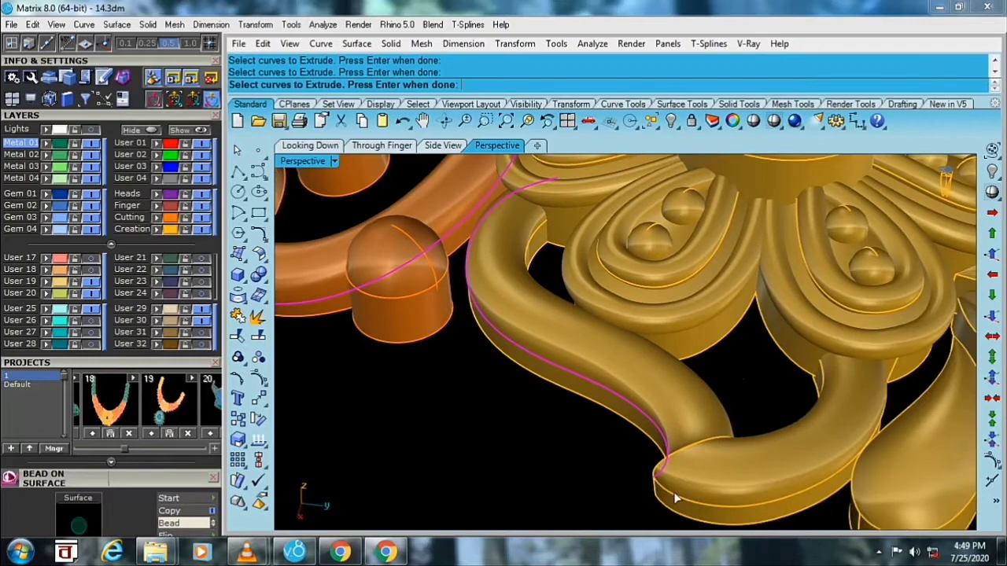
scroll(675, 497, down, 2)
scroll(485, 279, up, 2)
scroll(389, 270, down, 2)
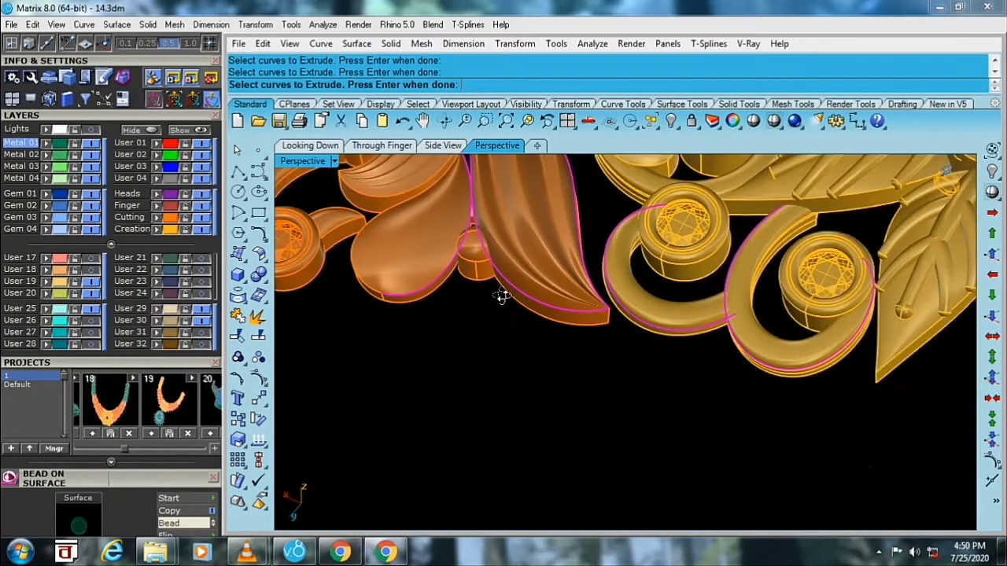
scroll(427, 348, up, 1)
scroll(442, 350, up, 1)
scroll(442, 347, down, 2)
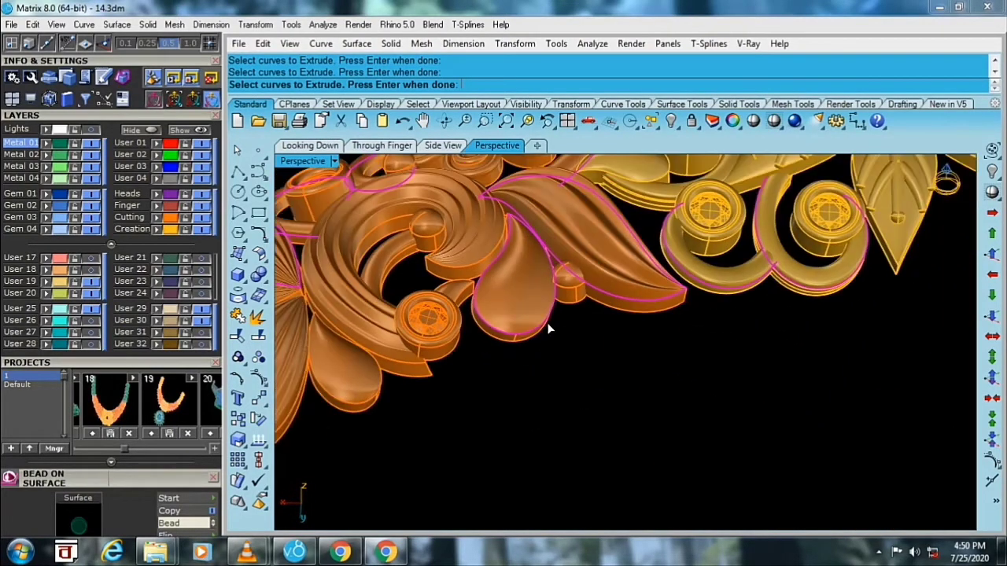
scroll(488, 338, up, 1)
scroll(443, 344, up, 1)
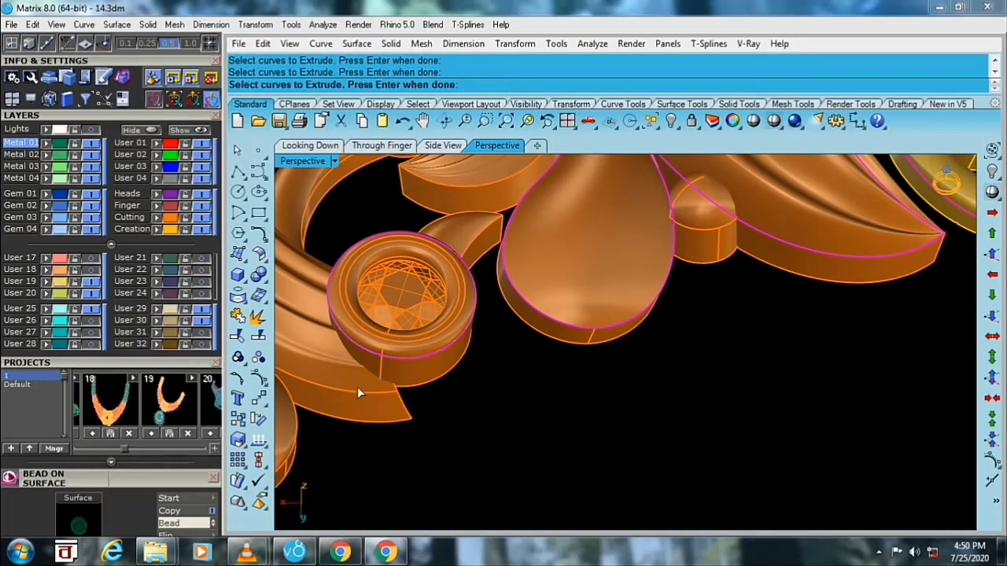
scroll(357, 390, down, 2)
scroll(424, 389, up, 1)
scroll(469, 391, up, 1)
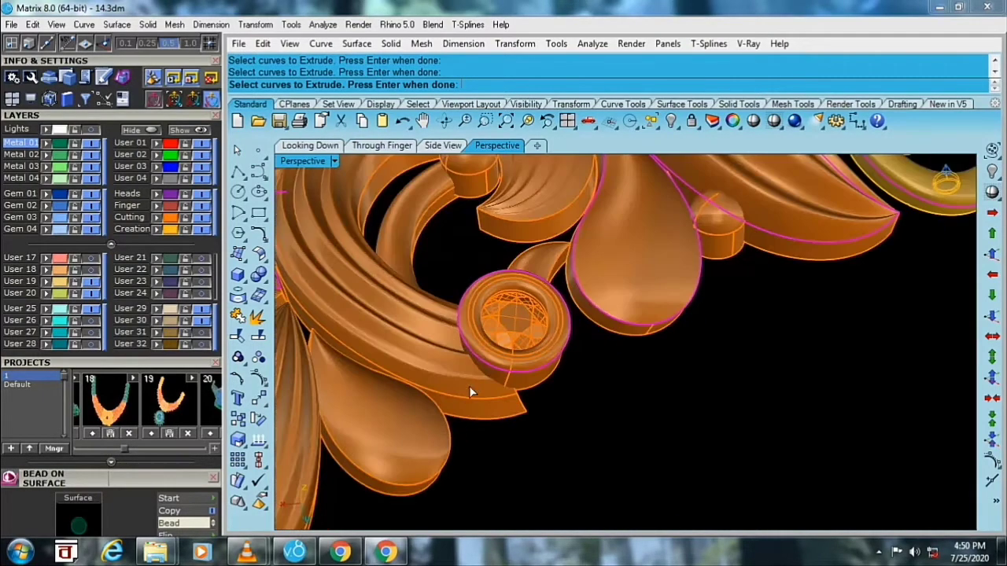
scroll(467, 392, up, 1)
scroll(488, 393, down, 1)
scroll(543, 369, up, 1)
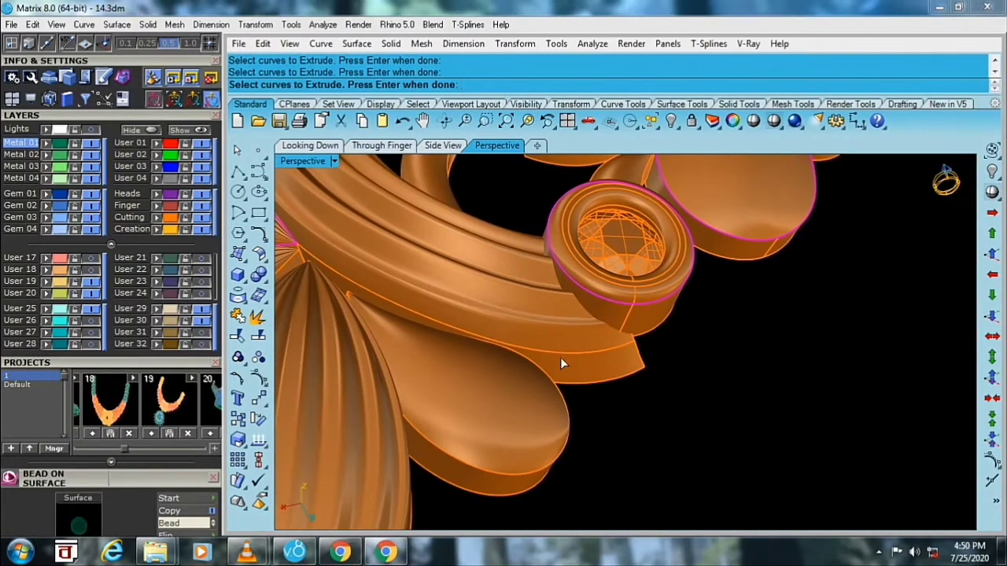
click(548, 469)
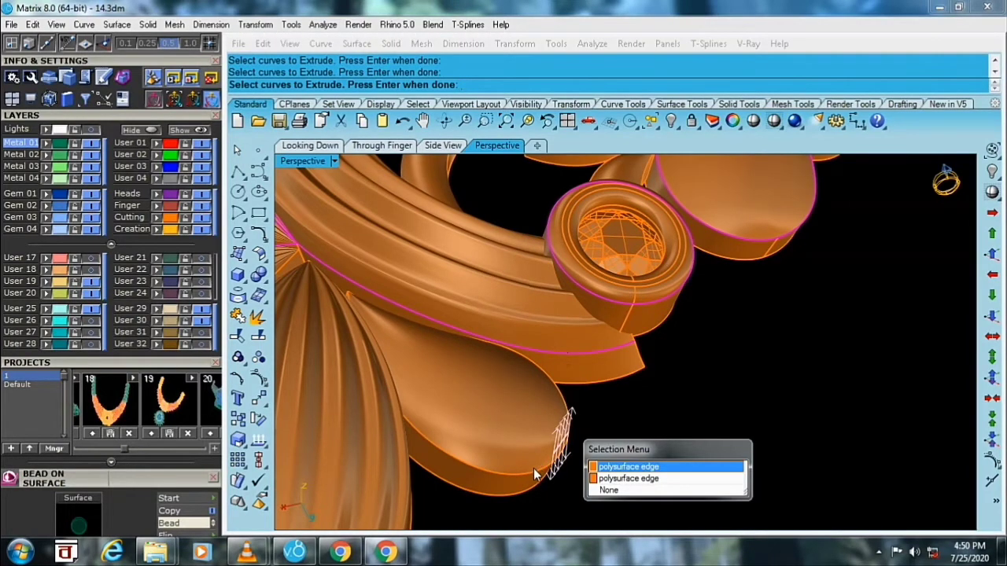
- Orbit around the ornament to check the picked outlines, then maximize the Side view
mouse_move(535, 474)
right_down()
mouse_move(603, 318)
mouse_move(535, 429)
mouse_move(450, 445)
mouse_move(522, 286)
mouse_move(374, 421)
mouse_move(392, 382)
mouse_move(349, 423)
right_up()
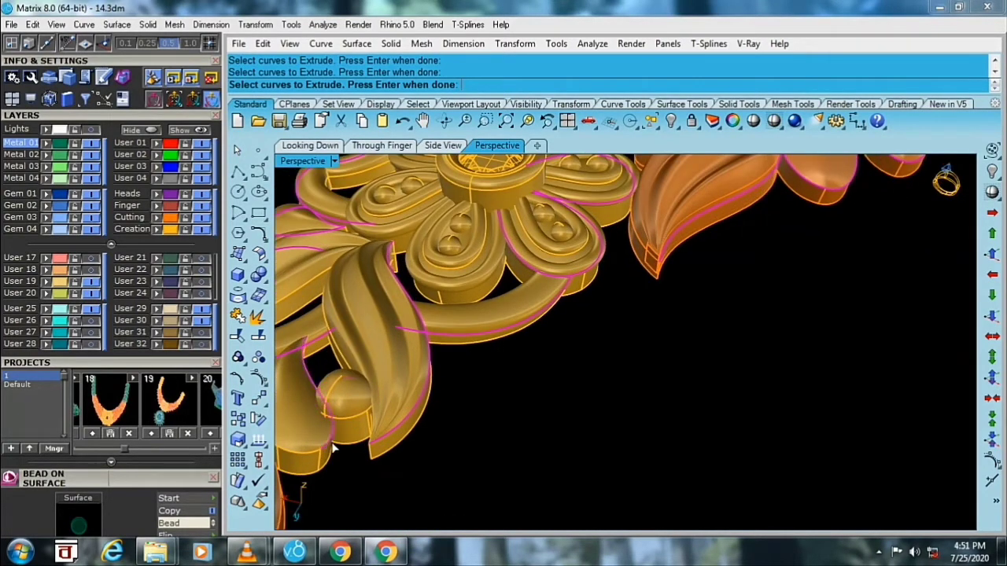
mouse_move(307, 454)
right_down()
mouse_move(422, 375)
mouse_move(368, 415)
mouse_move(343, 490)
right_up()
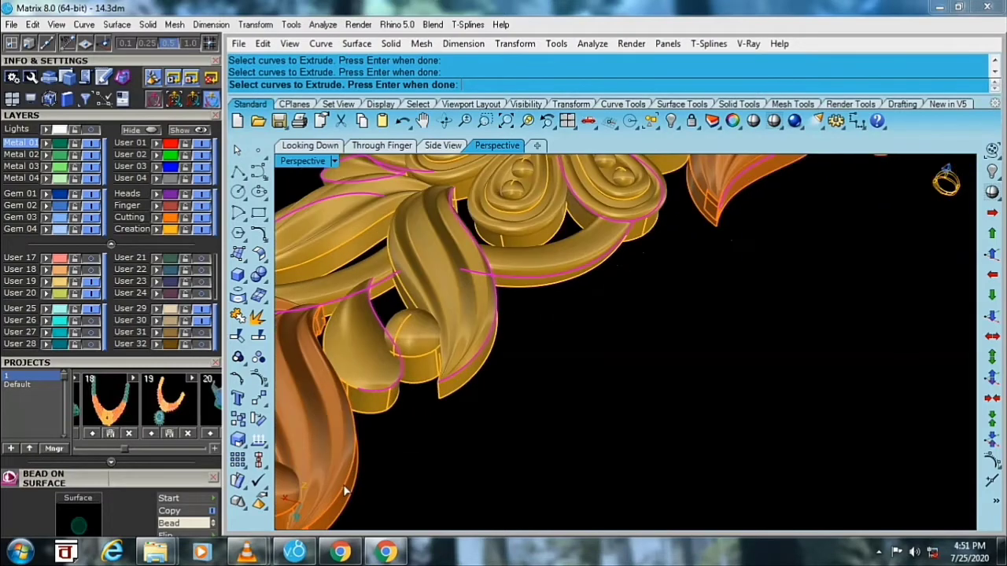
mouse_move(389, 421)
right_down()
mouse_move(326, 482)
mouse_move(341, 456)
right_up()
scroll(340, 457, up, 2)
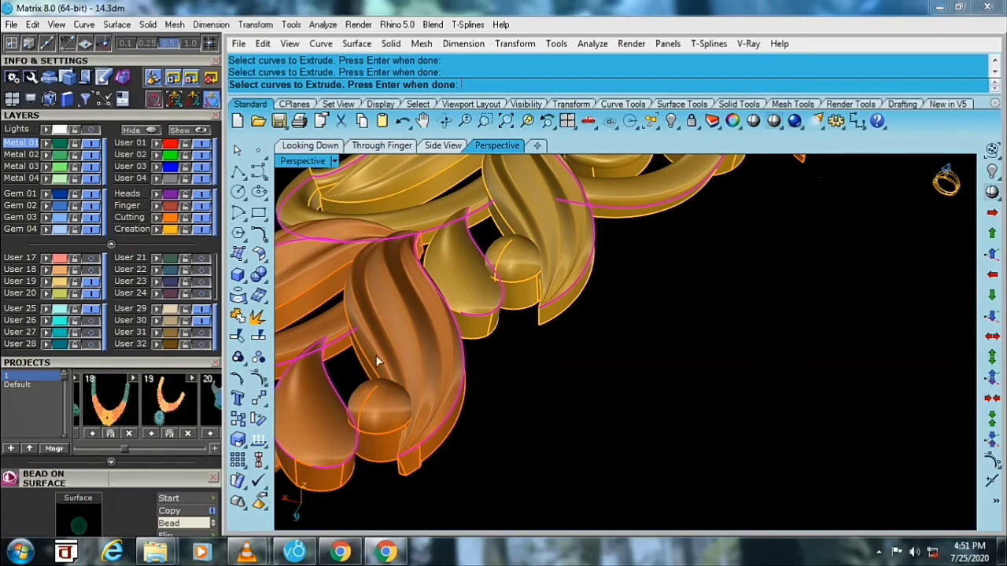
mouse_move(377, 360)
right_down()
mouse_move(532, 151)
mouse_move(561, 537)
right_up()
mouse_move(517, 446)
right_down()
mouse_move(380, 334)
mouse_move(481, 318)
mouse_move(503, 281)
right_up()
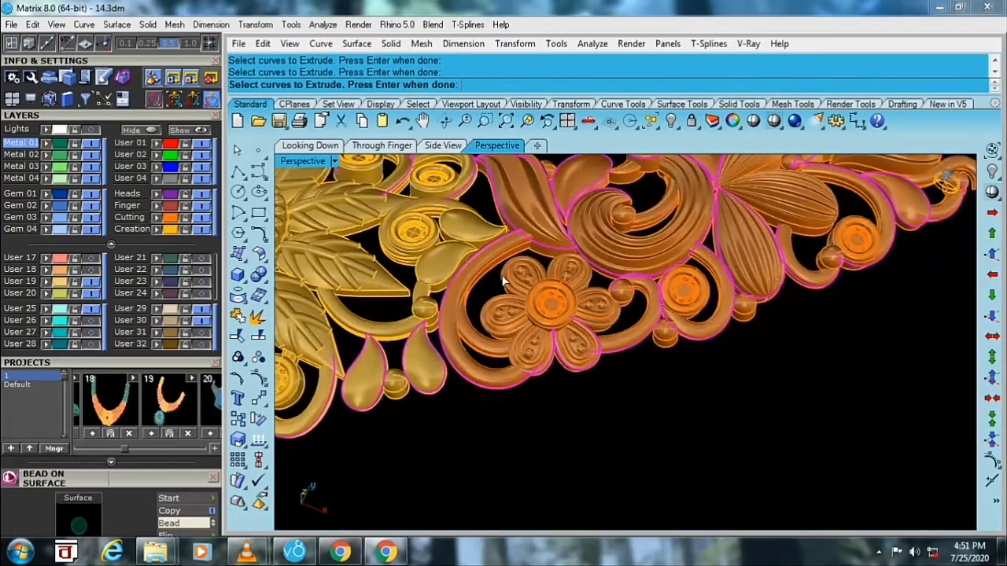
double_click(290, 165)
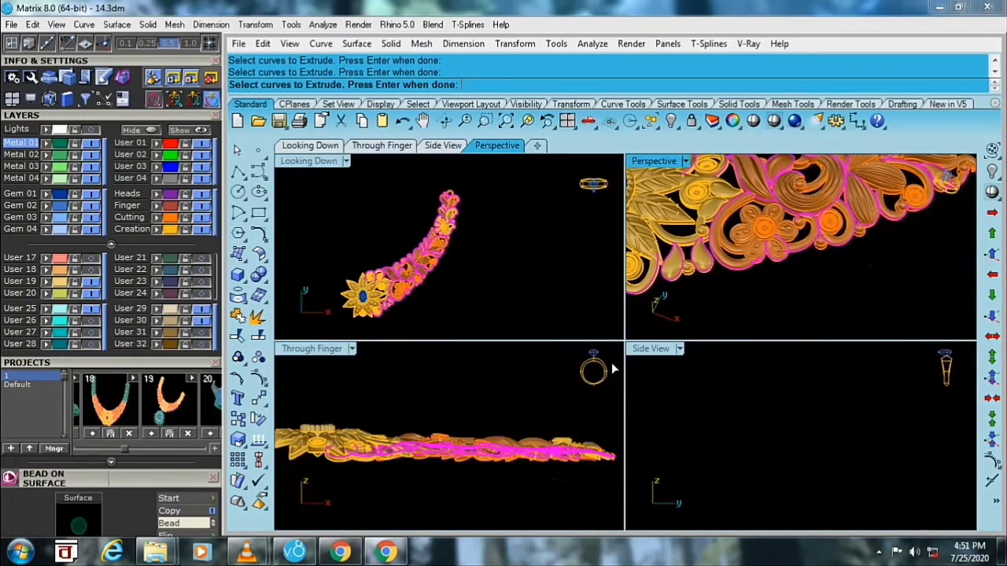
double_click(649, 349)
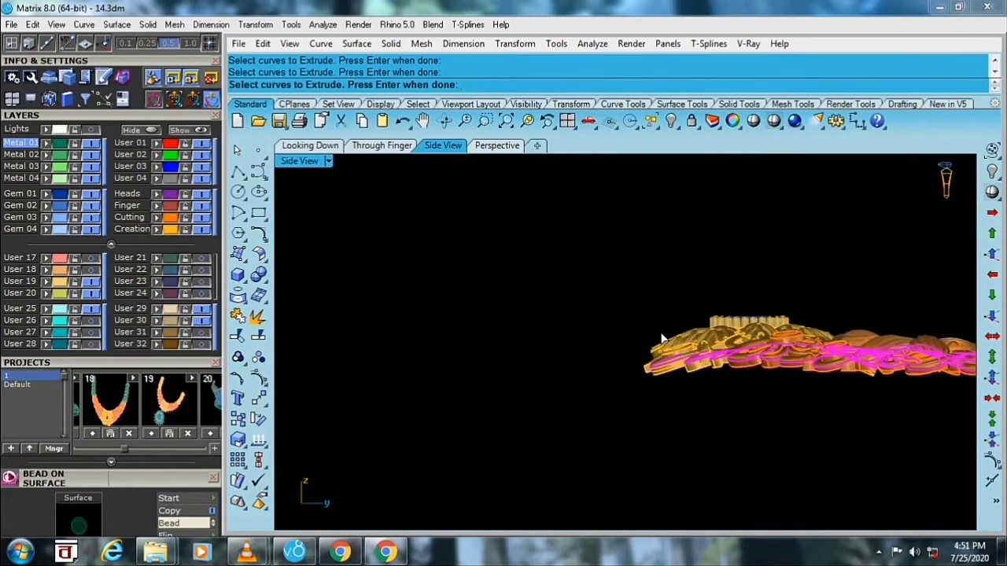
- Extrude the picked curves one-sided about 17.324 downward along a vertical direction set in the Side view
key(Return)
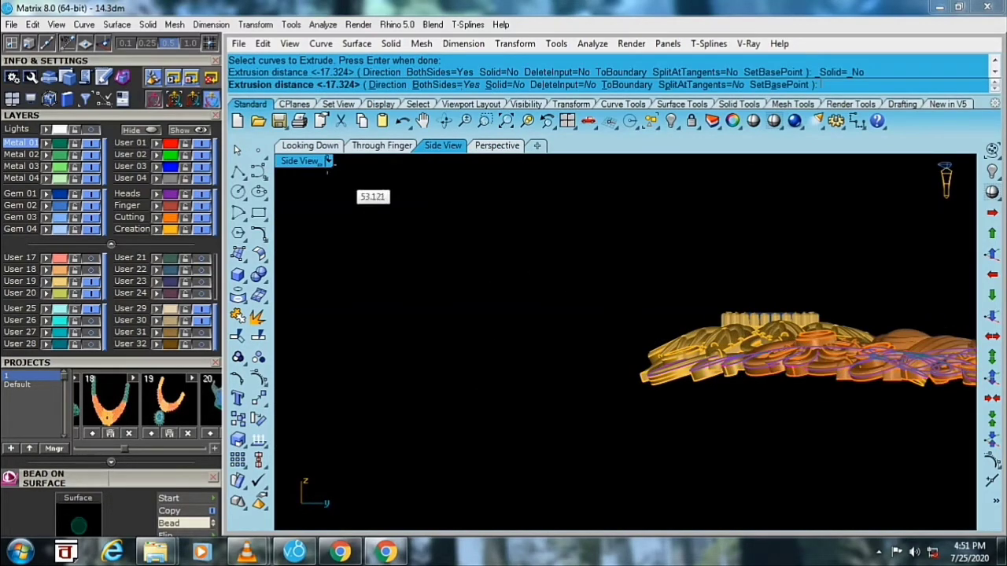
double_click(305, 164)
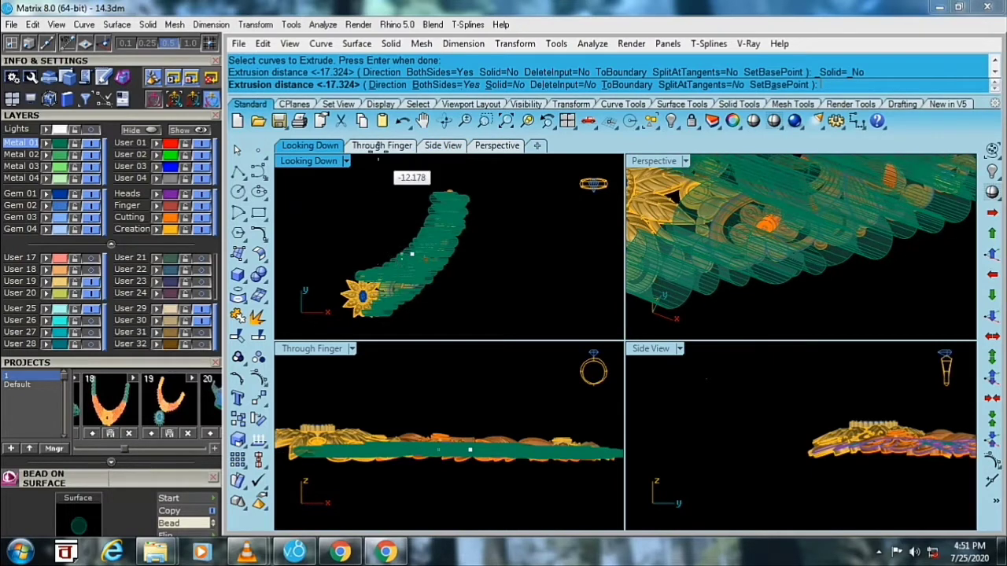
click(383, 84)
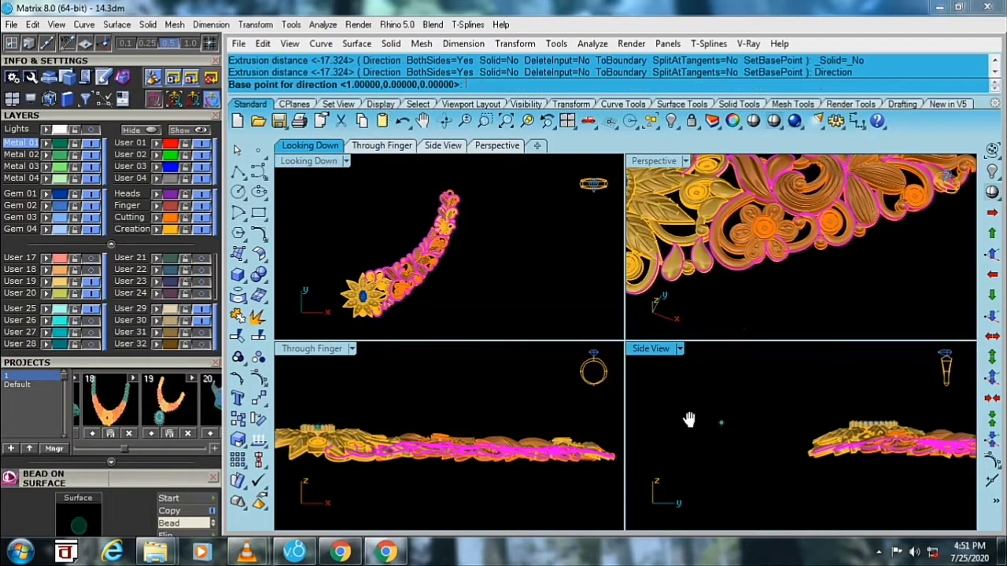
double_click(650, 348)
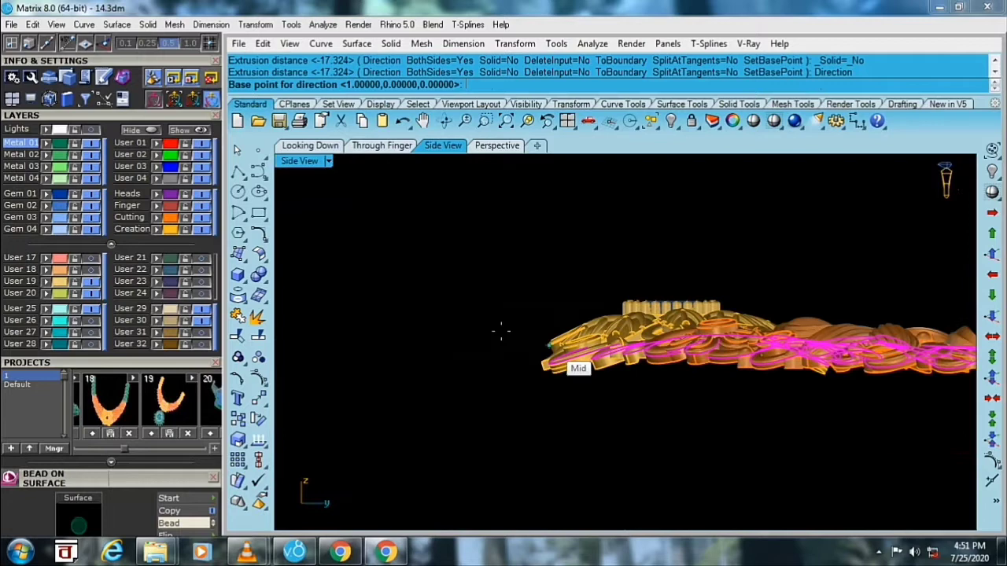
click(462, 295)
click(461, 403)
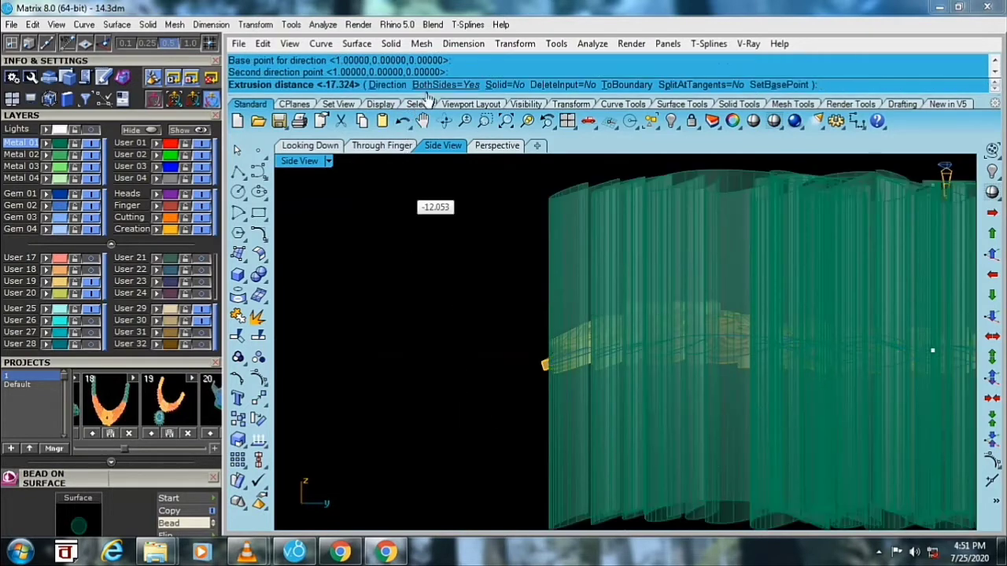
click(432, 85)
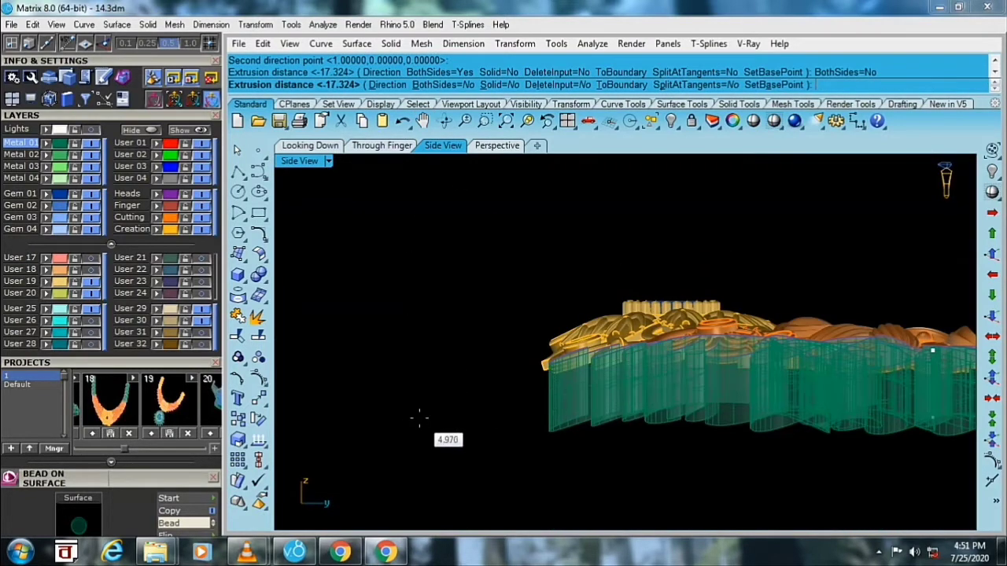
scroll(393, 385, down, 3)
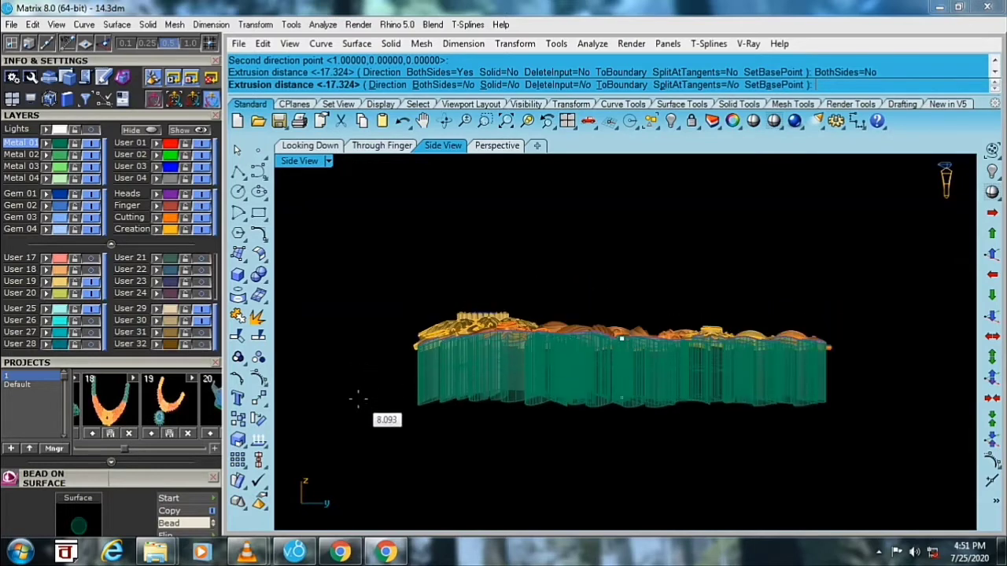
click(356, 401)
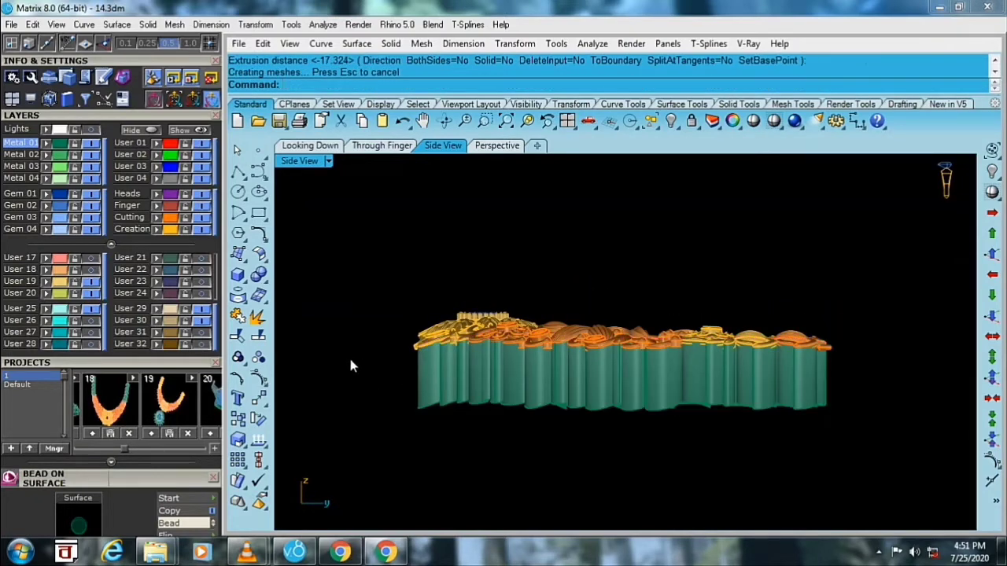
- Maximize the Through Finger view and center the ornament in it
double_click(300, 161)
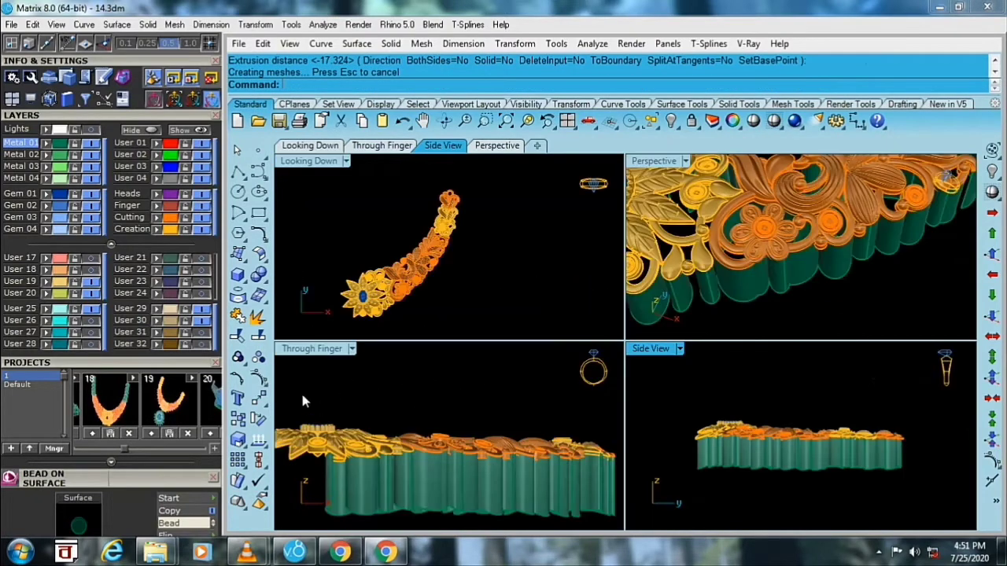
double_click(297, 351)
scroll(441, 372, down, 2)
right_drag(441, 373, 483, 361)
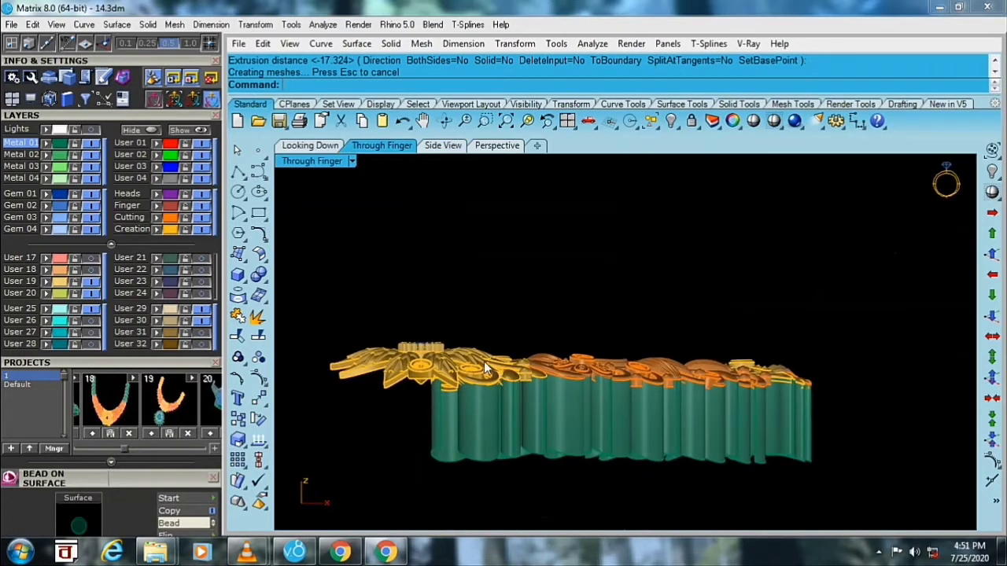
- Draw a horizontal line across the green walls and move it slightly upward
click(238, 173)
click(262, 181)
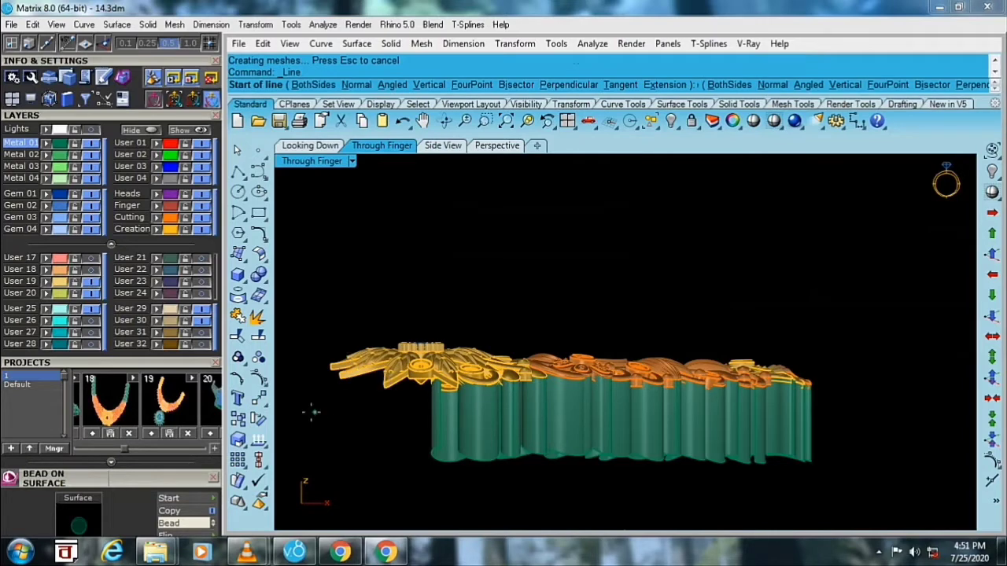
click(306, 409)
click(890, 408)
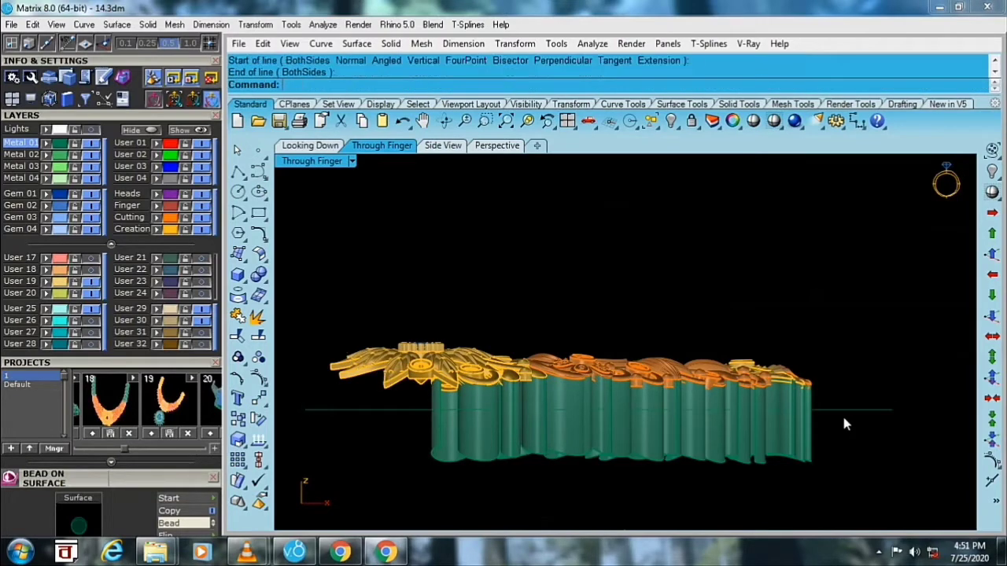
scroll(464, 403, up, 4)
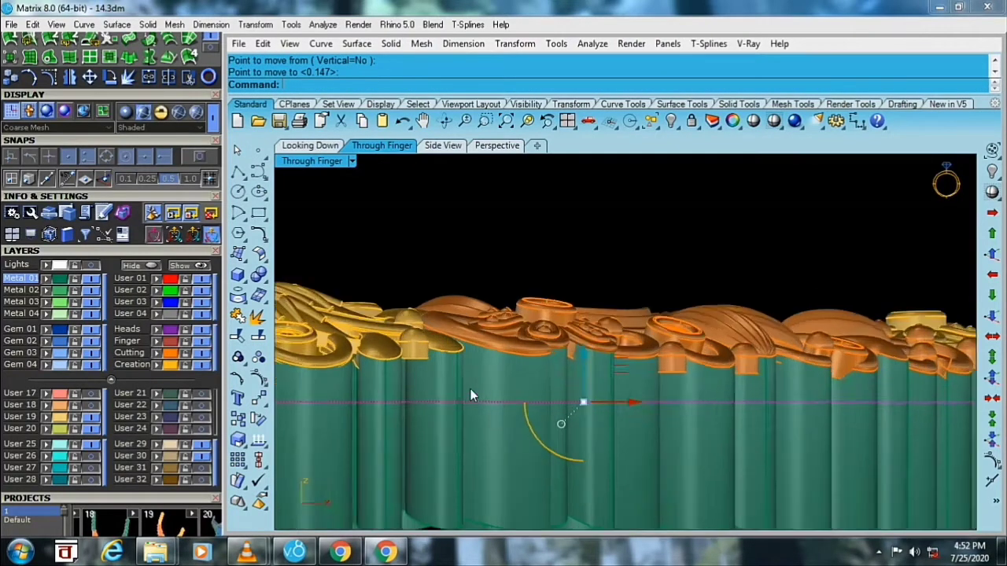
key(Return)
click(480, 381)
click(479, 376)
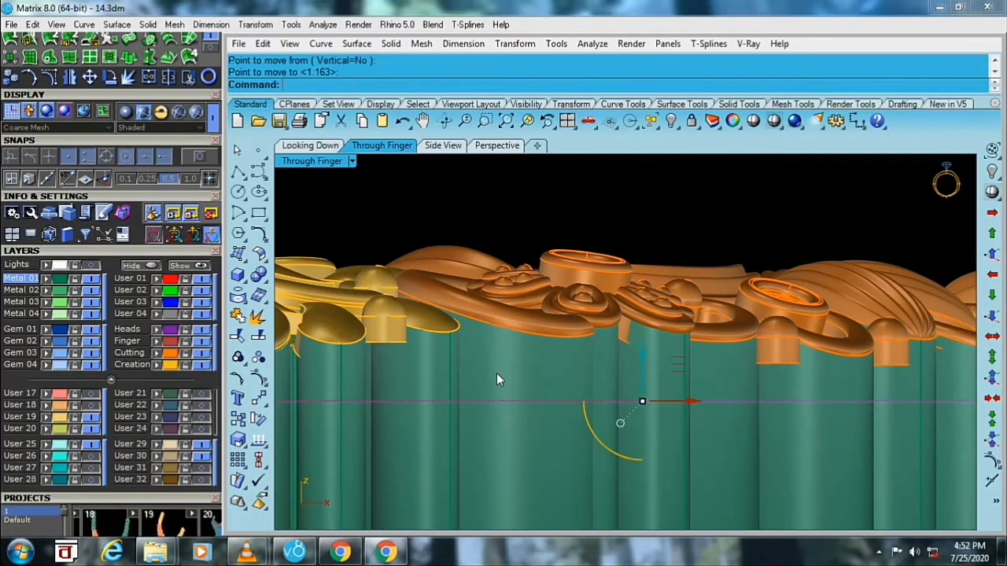
scroll(497, 375, down, 3)
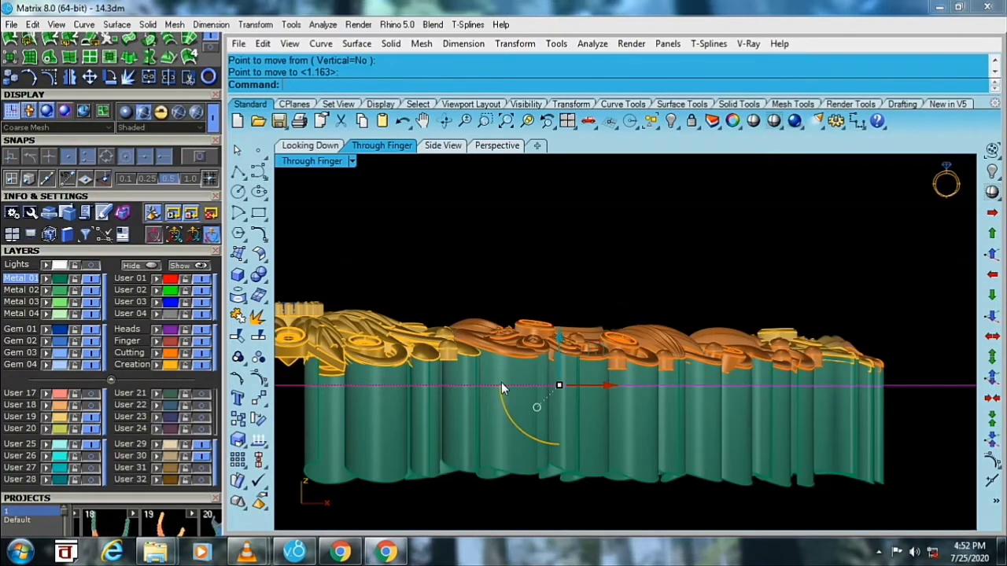
scroll(501, 383, down, 2)
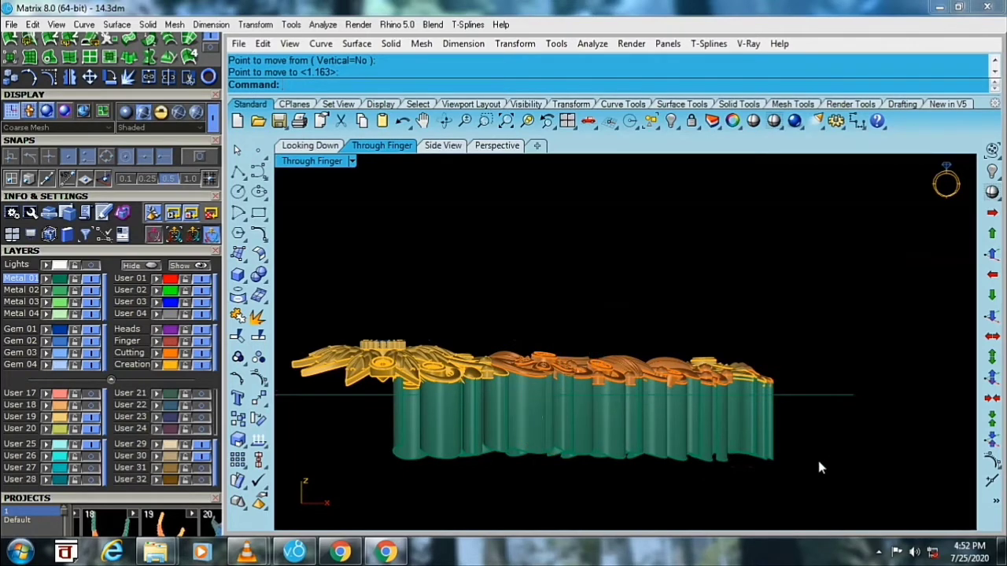
- Split the 55 green wall surfaces along the horizontal line into 110 pieces
drag(818, 466, 372, 412)
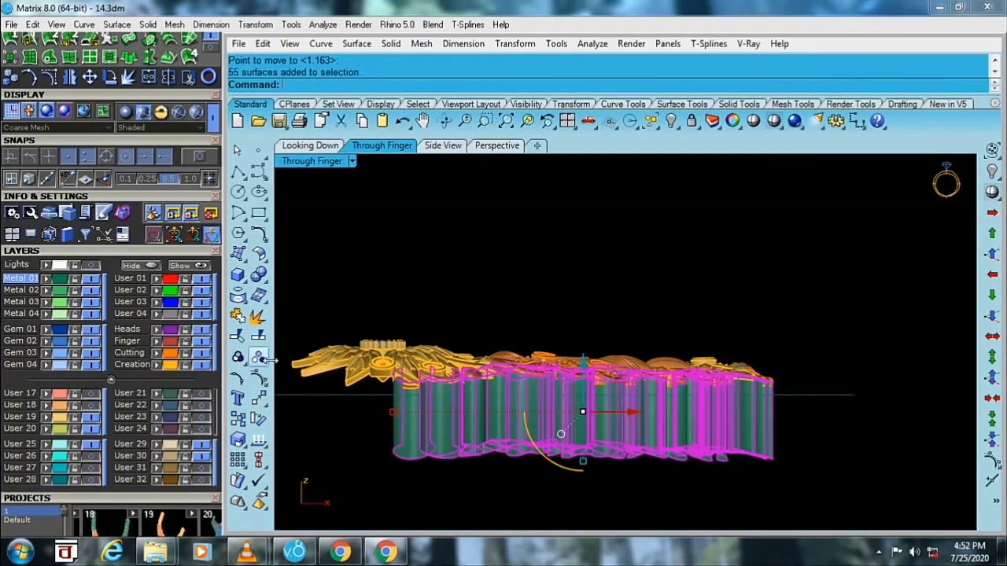
click(258, 337)
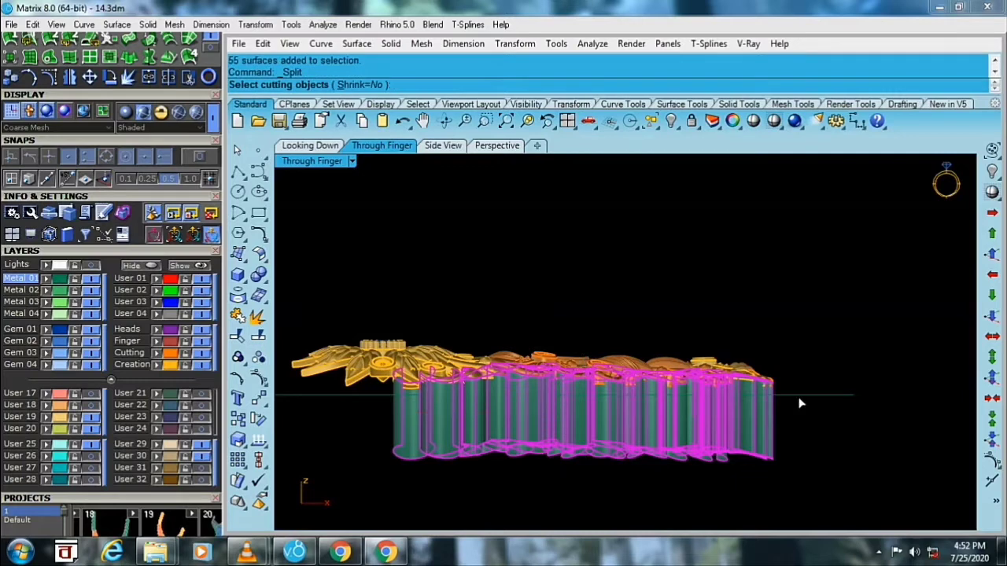
click(800, 401)
key(Return)
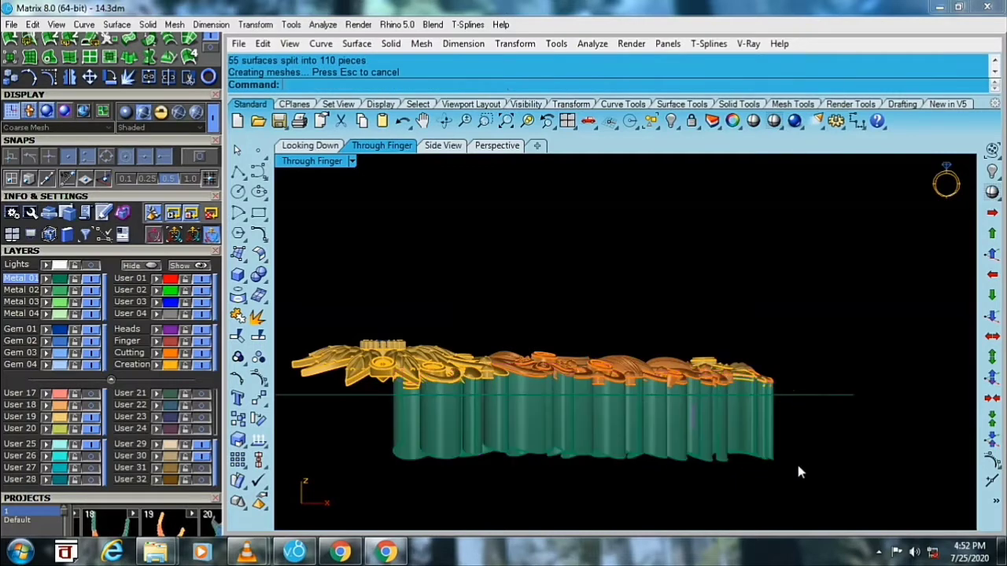
- Delete the lower wall pieces and the horizontal cutting line
drag(355, 415, 346, 416)
key(Delete)
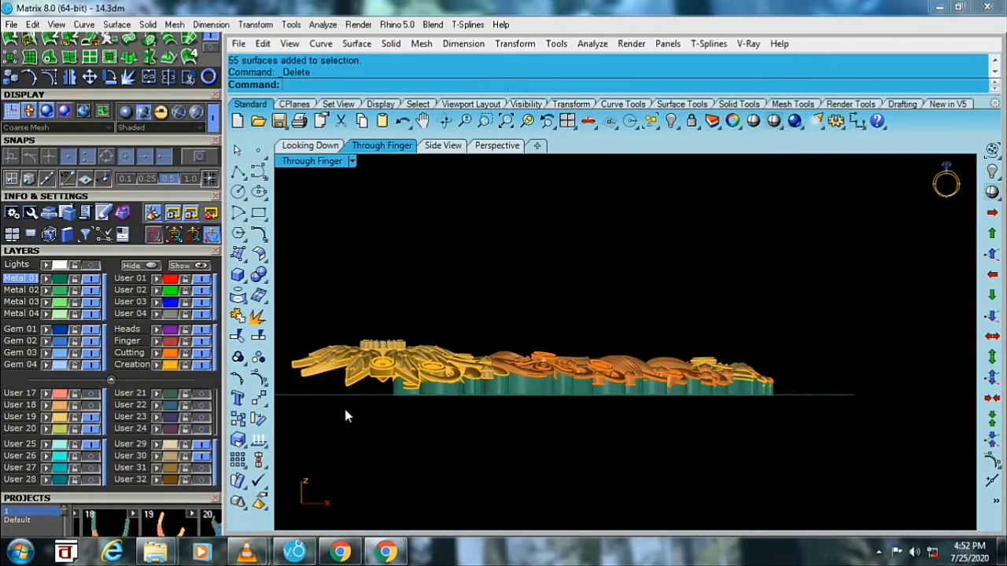
click(813, 395)
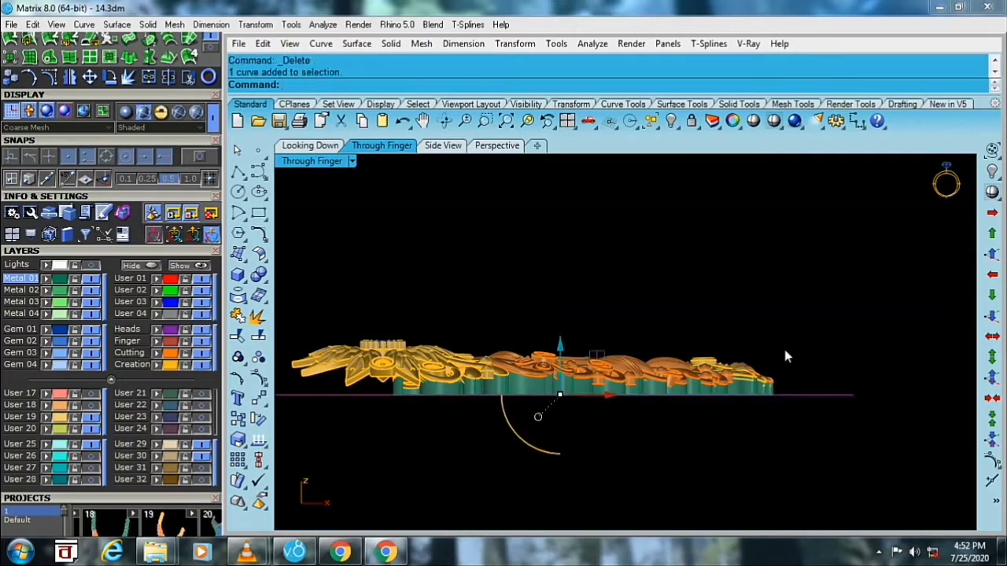
key(Delete)
- Inspect the shallow green walls in the maximized Perspective view, then open the Solid menu
double_click(288, 162)
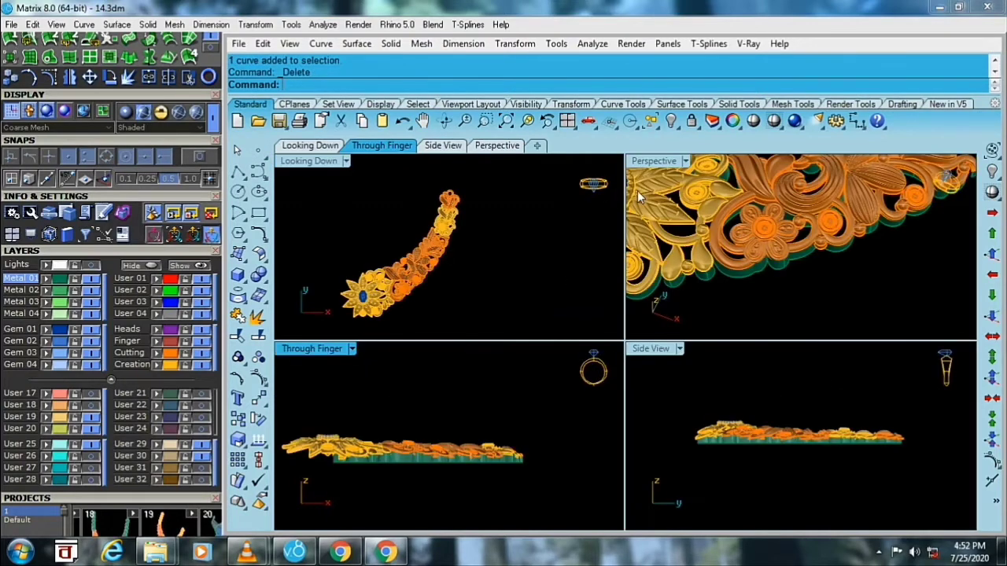
double_click(639, 164)
mouse_move(665, 344)
right_down()
mouse_move(542, 290)
mouse_move(501, 299)
mouse_move(656, 315)
mouse_move(595, 353)
mouse_move(476, 354)
mouse_move(464, 288)
right_up()
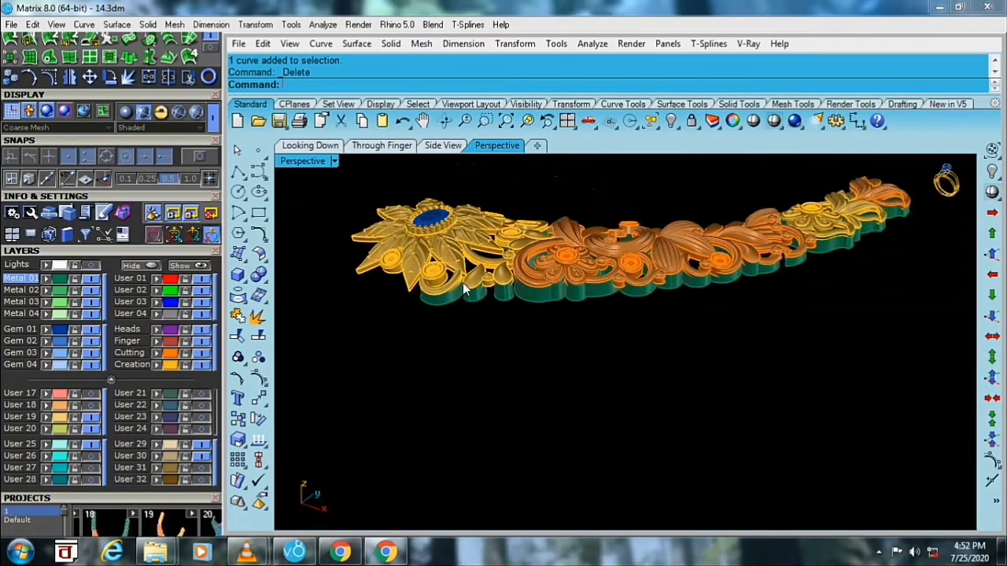
scroll(437, 307, up, 5)
scroll(472, 400, up, 2)
scroll(471, 407, down, 5)
mouse_move(472, 407)
right_down()
mouse_move(546, 278)
mouse_move(515, 308)
mouse_move(497, 354)
right_up()
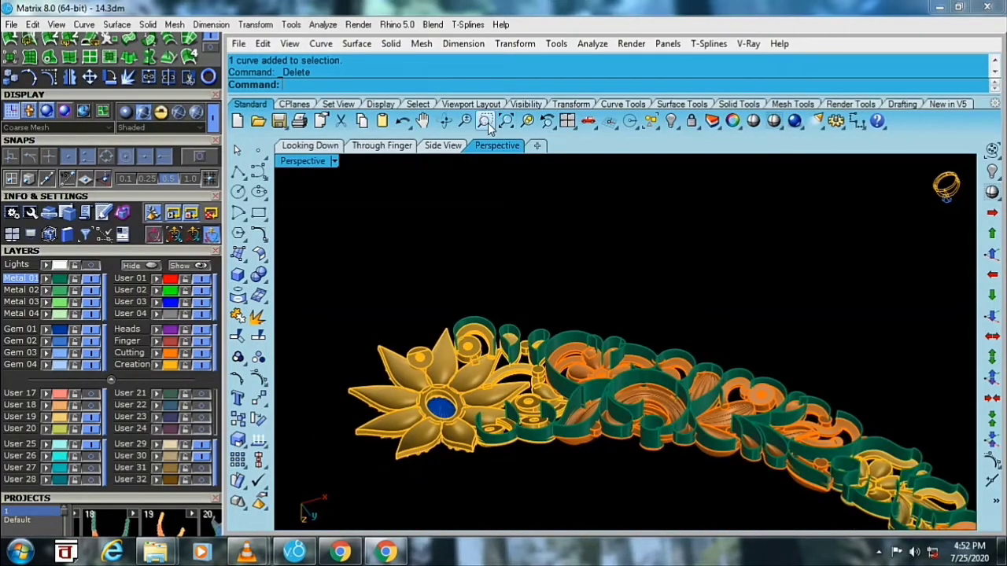
drag(499, 326, 567, 376)
scroll(557, 358, down, 3)
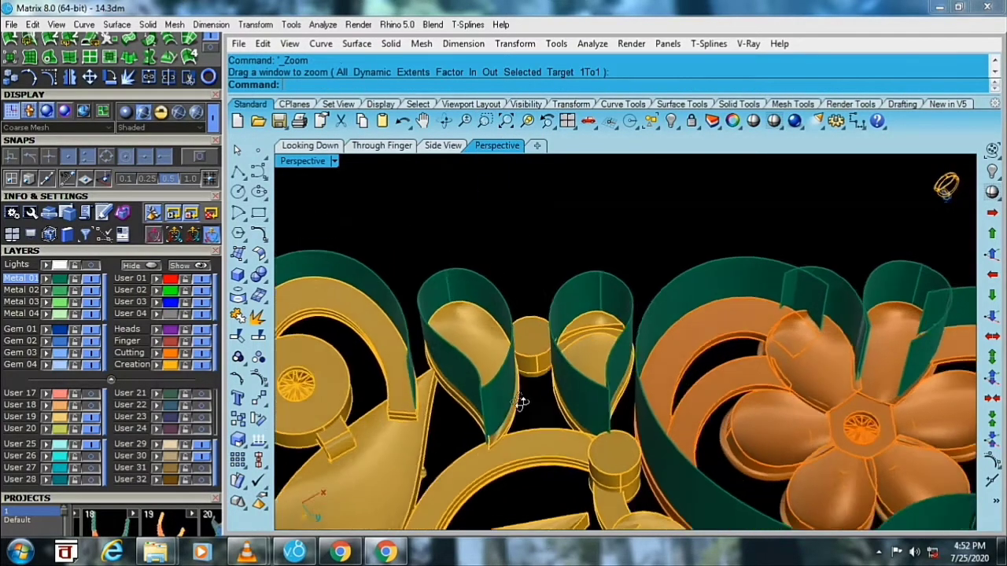
mouse_move(557, 358)
right_down()
mouse_move(506, 408)
mouse_move(552, 332)
mouse_move(494, 240)
mouse_move(503, 369)
right_up()
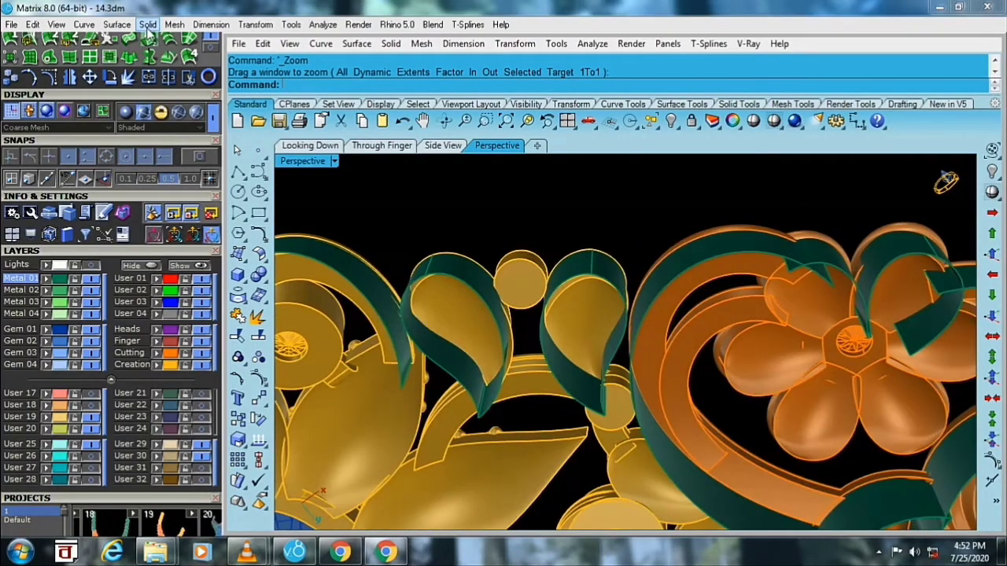
click(147, 26)
mouse_move(193, 385)
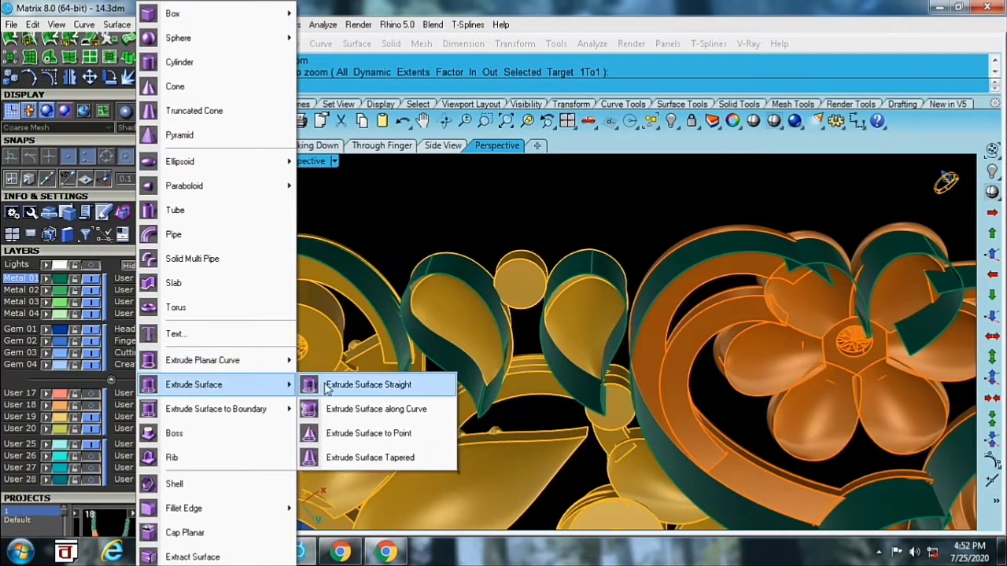
- Start Extrude Surface and pick the left and right ball surfaces
click(327, 385)
mouse_move(429, 325)
right_down()
mouse_move(515, 286)
mouse_move(504, 336)
mouse_move(831, 344)
right_up()
click(515, 285)
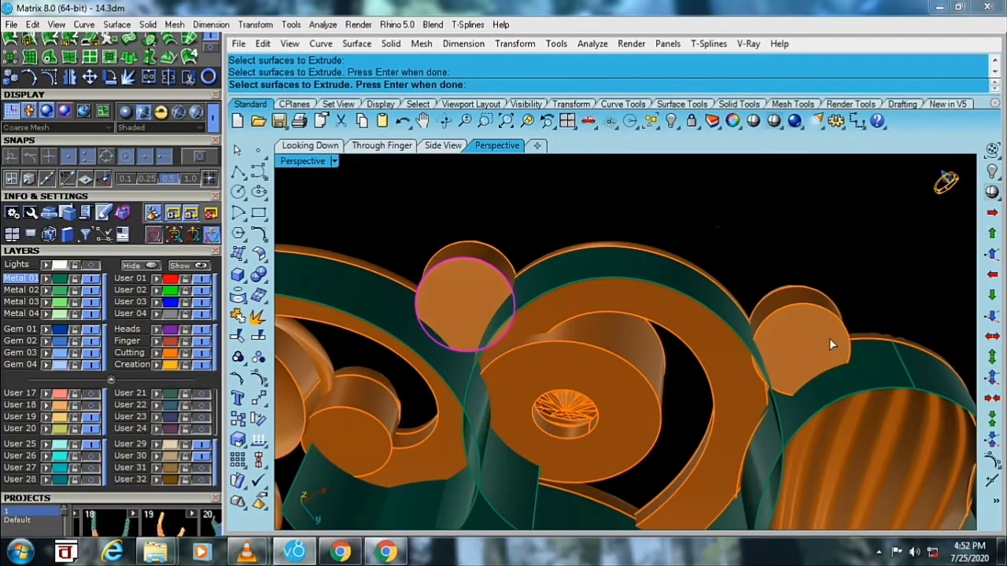
click(831, 344)
scroll(832, 344, down, 3)
scroll(629, 315, down, 3)
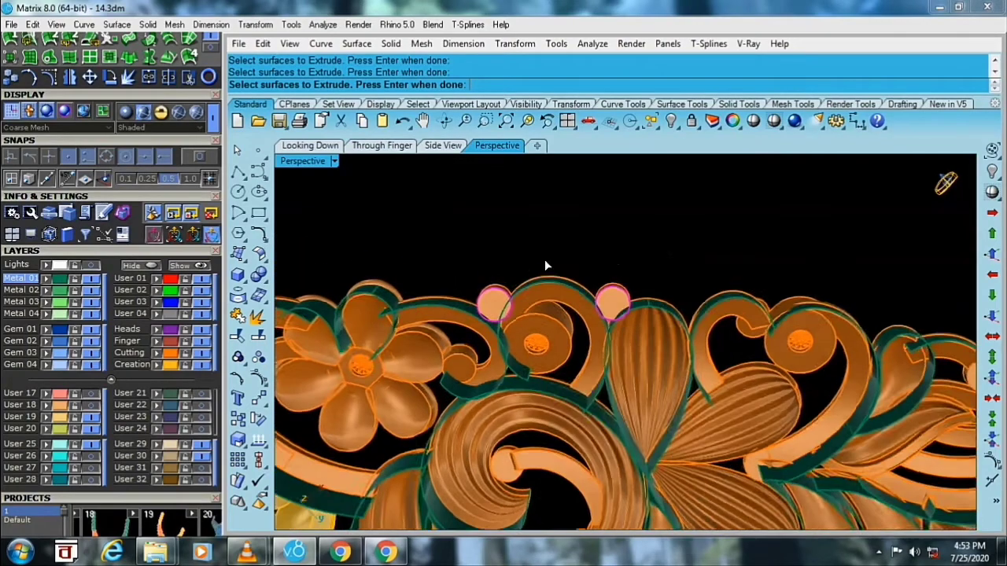
scroll(759, 307, down, 2)
scroll(871, 352, up, 3)
scroll(871, 353, up, 3)
scroll(645, 344, up, 3)
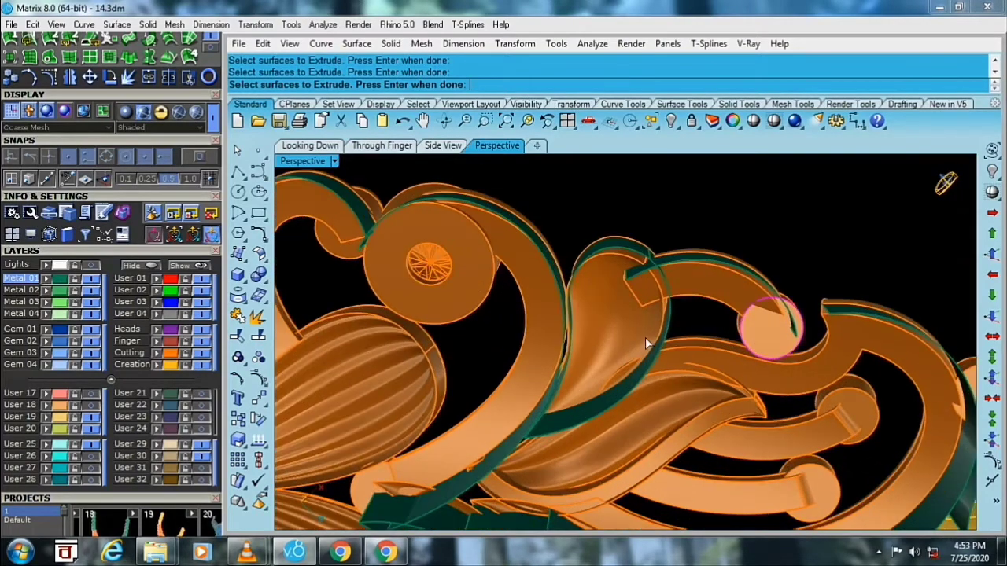
scroll(645, 344, down, 3)
scroll(839, 357, up, 3)
scroll(616, 340, down, 2)
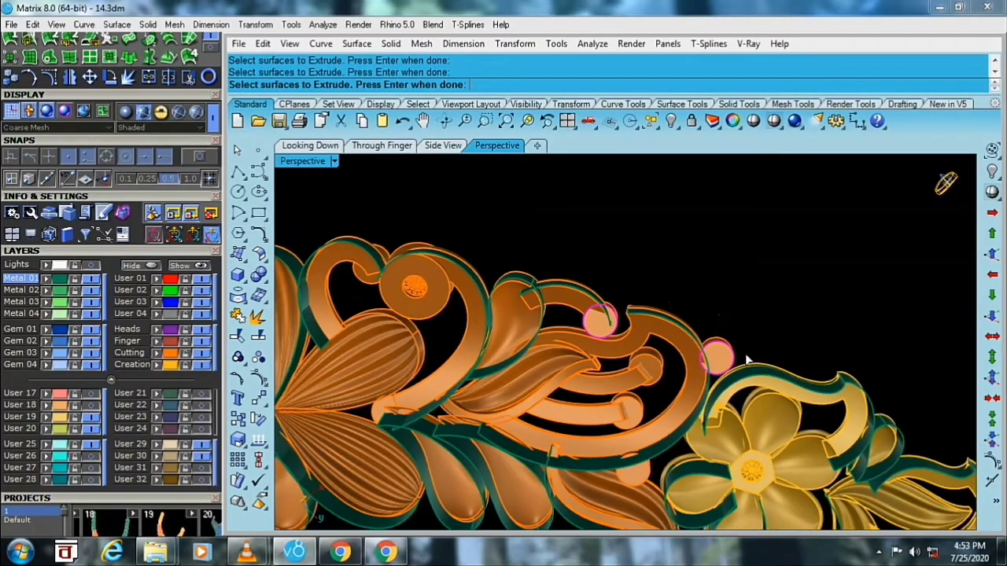
scroll(859, 403, down, 2)
scroll(663, 354, up, 3)
scroll(663, 354, down, 1)
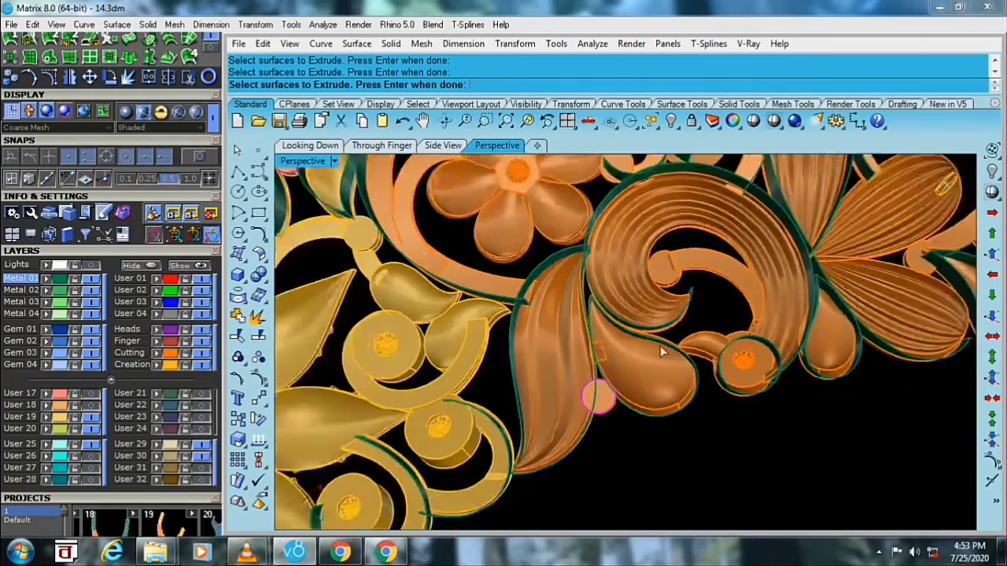
scroll(470, 464, down, 2)
scroll(670, 259, down, 2)
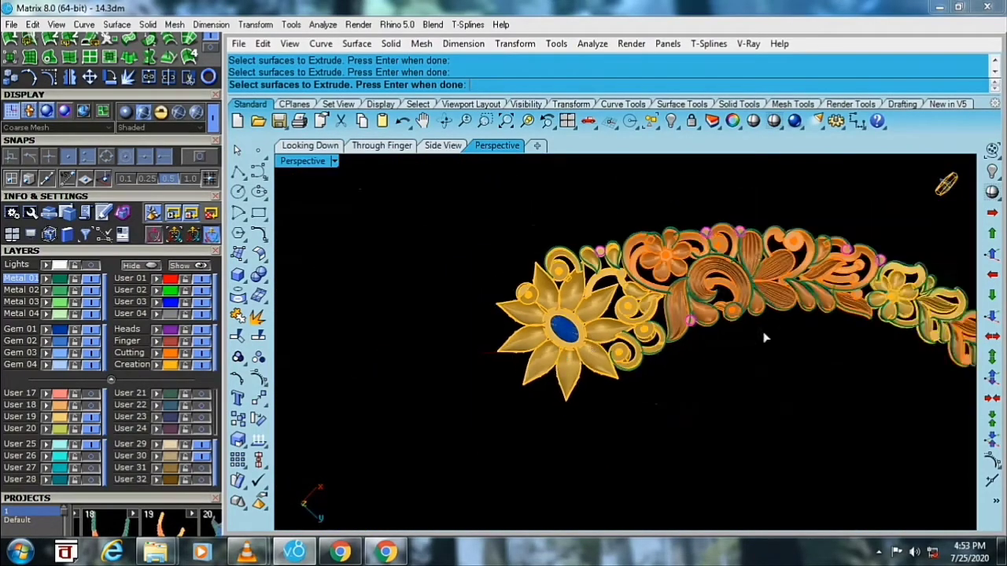
scroll(766, 336, up, 1)
scroll(825, 308, up, 1)
scroll(462, 297, up, 2)
scroll(462, 297, up, 1)
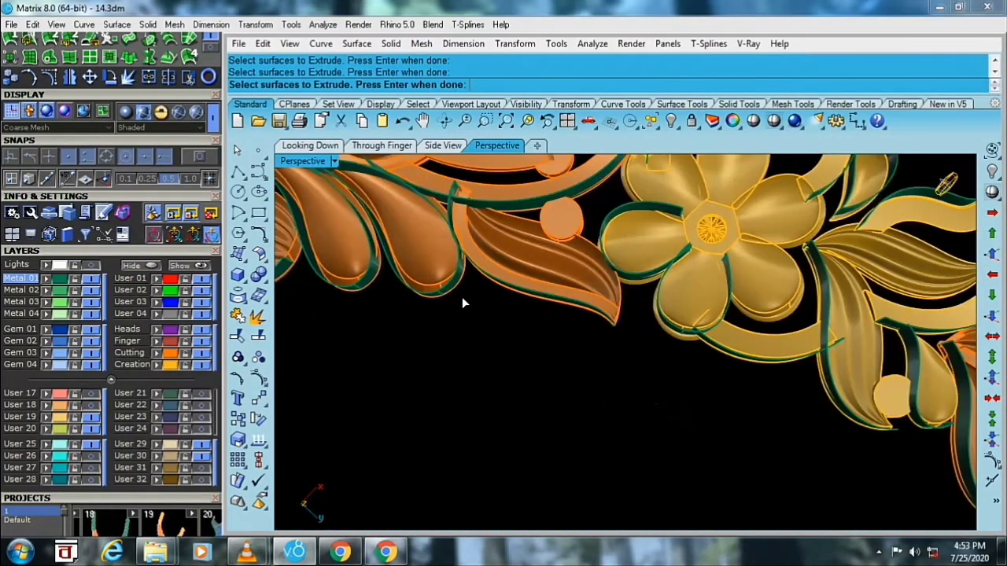
- Add the leaf surface, confirm the selection and set the extrusion depth to form the walls
click(884, 396)
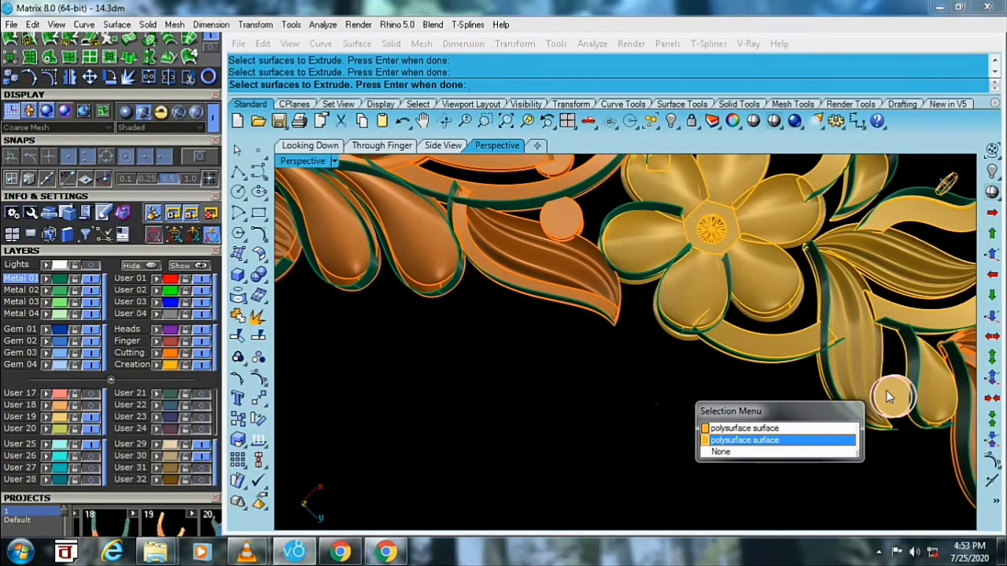
click(735, 434)
scroll(735, 433, down, 1)
key(Left)
key(Left)
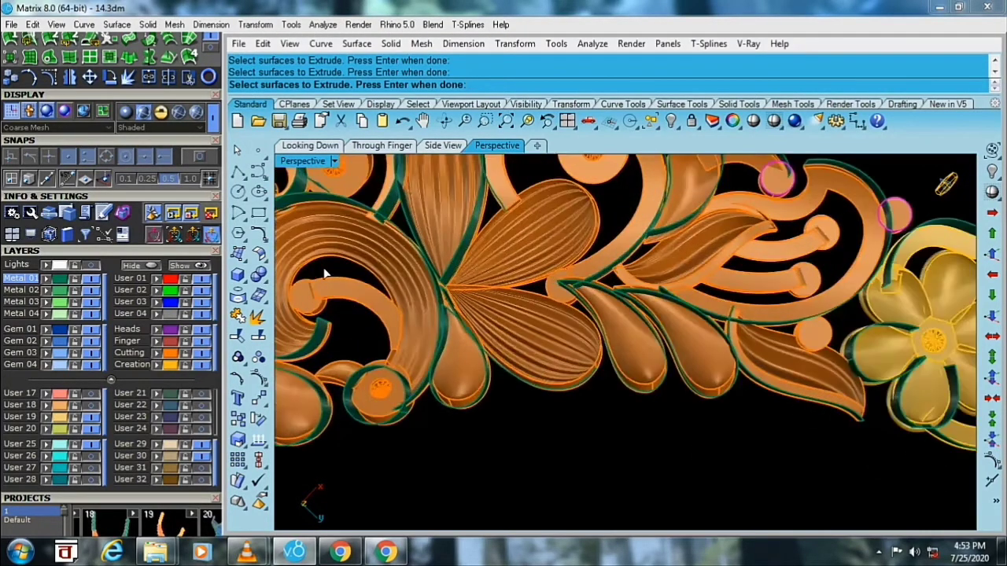
key(Left)
key(Left)
key(Up)
key(Up)
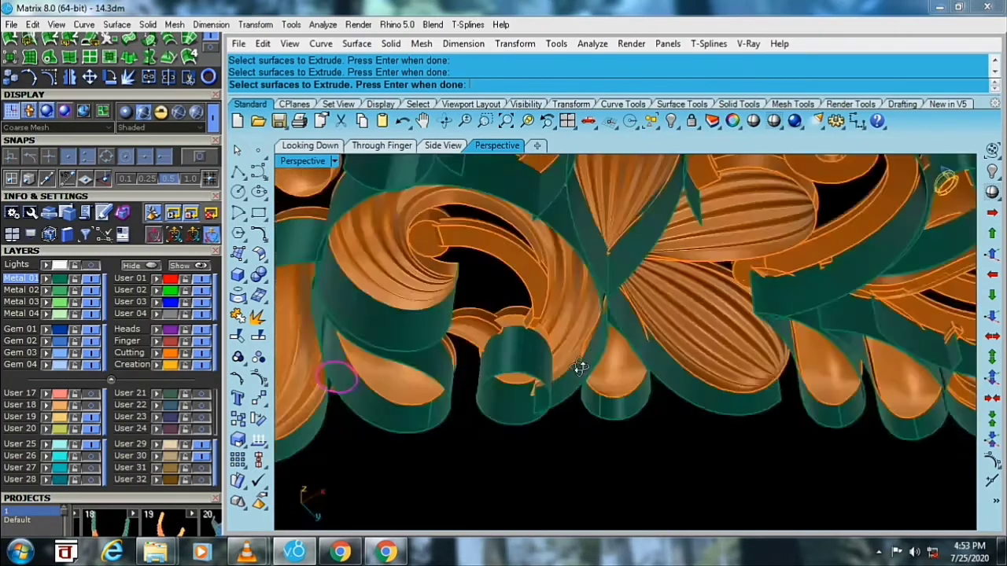
key(Up)
key(Up)
key(Up)
scroll(633, 358, down, 2)
scroll(471, 415, up, 4)
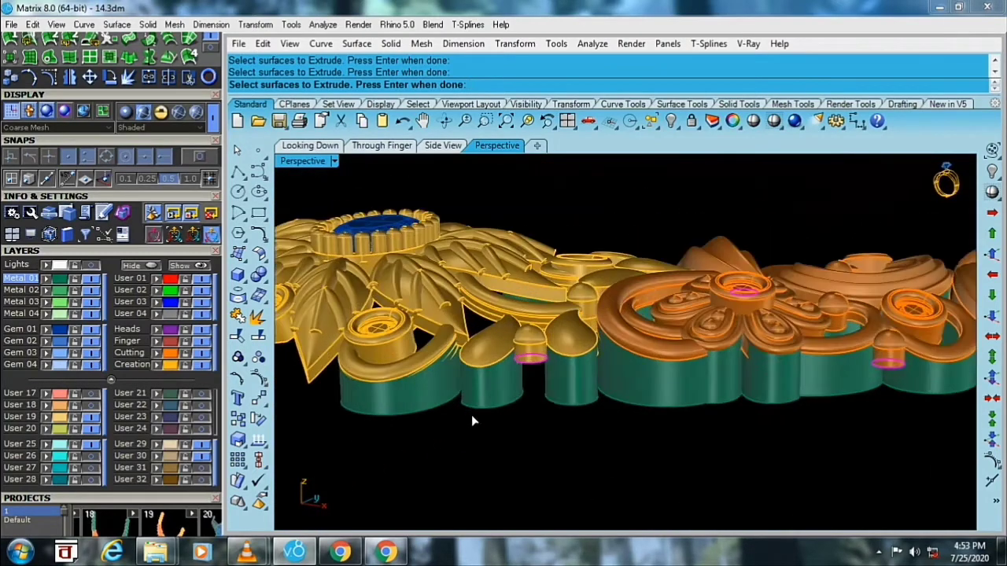
scroll(585, 391, up, 2)
key(Return)
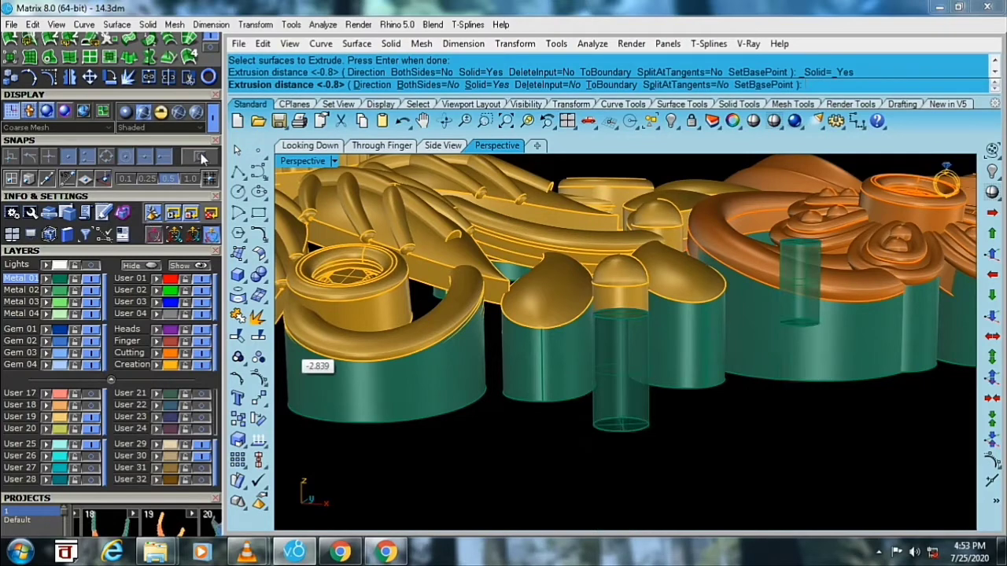
click(634, 416)
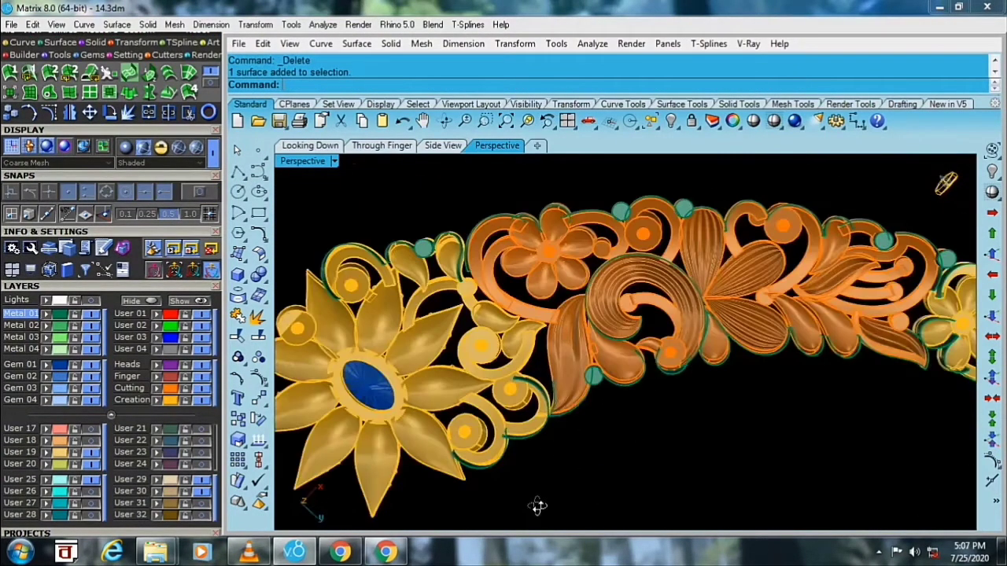
- Split the first overlapping green band along an isocurve and delete its left piece
right_drag(538, 506, 452, 331)
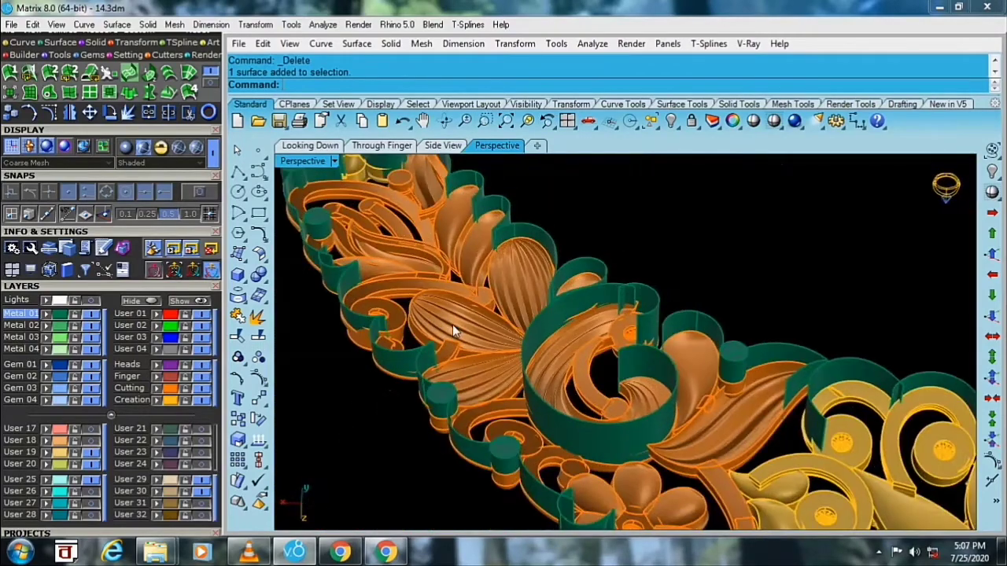
scroll(452, 324, up, 3)
scroll(577, 295, up, 3)
scroll(531, 328, up, 2)
scroll(519, 351, up, 2)
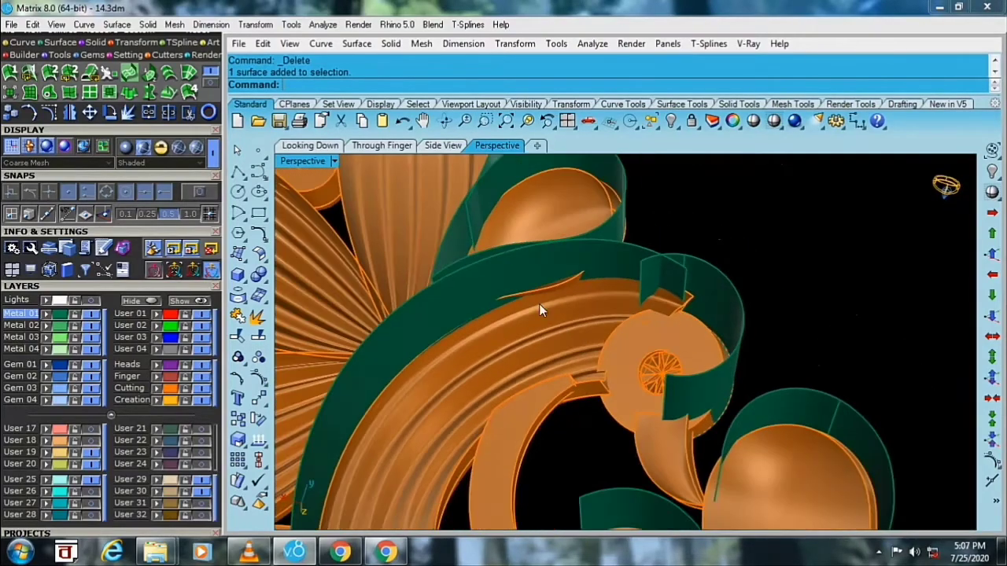
scroll(539, 310, up, 2)
scroll(614, 237, up, 2)
click(591, 261)
click(261, 337)
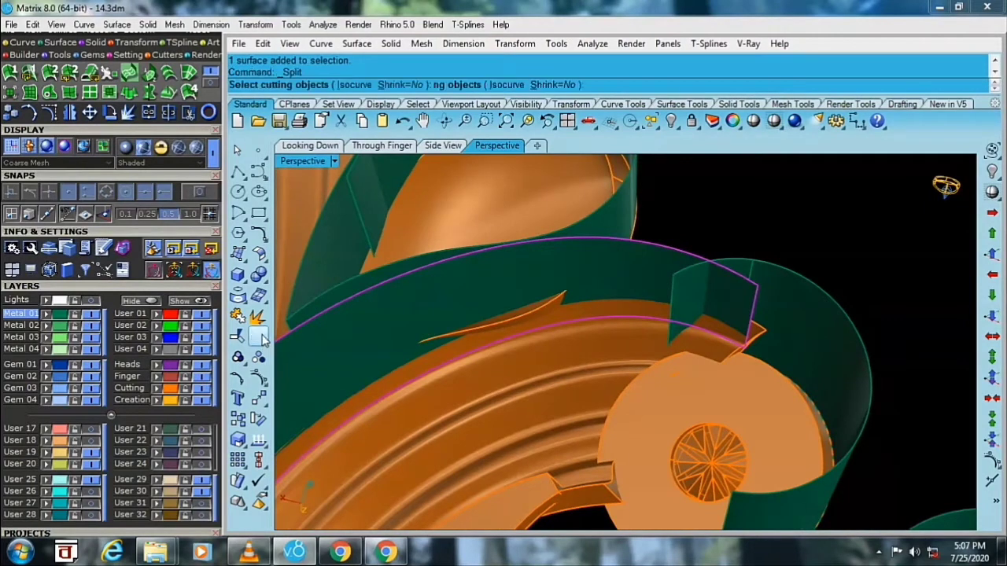
click(353, 86)
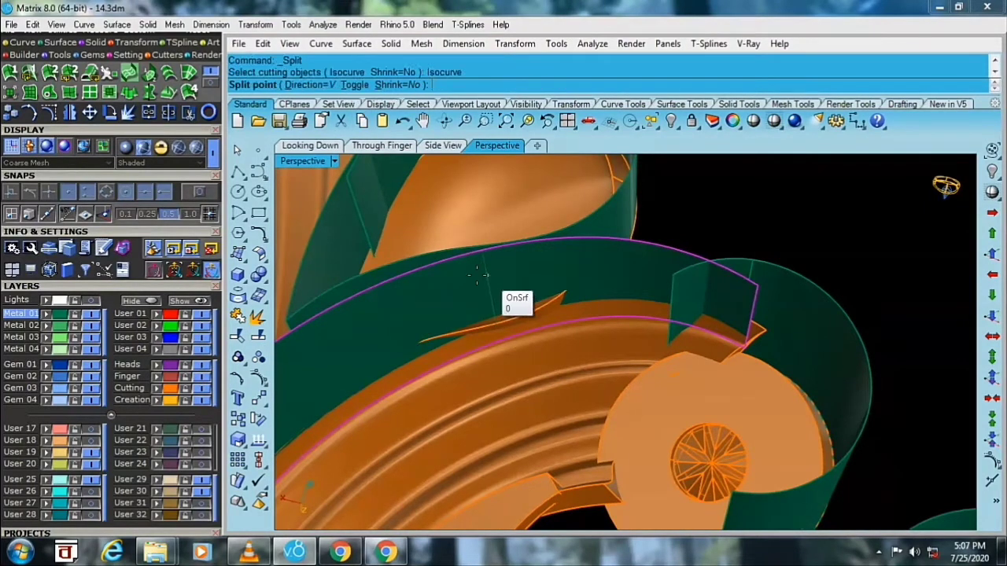
click(259, 337)
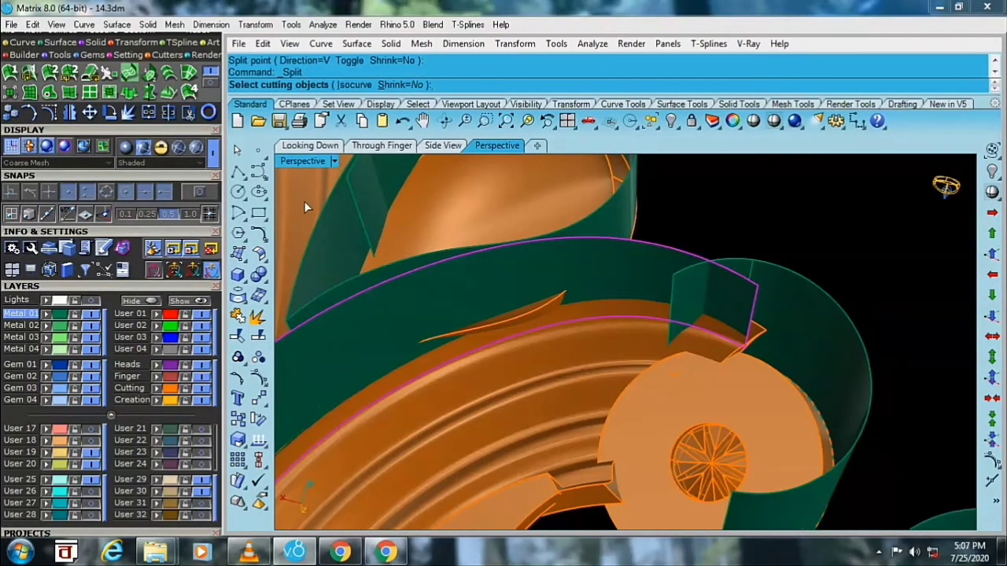
click(353, 85)
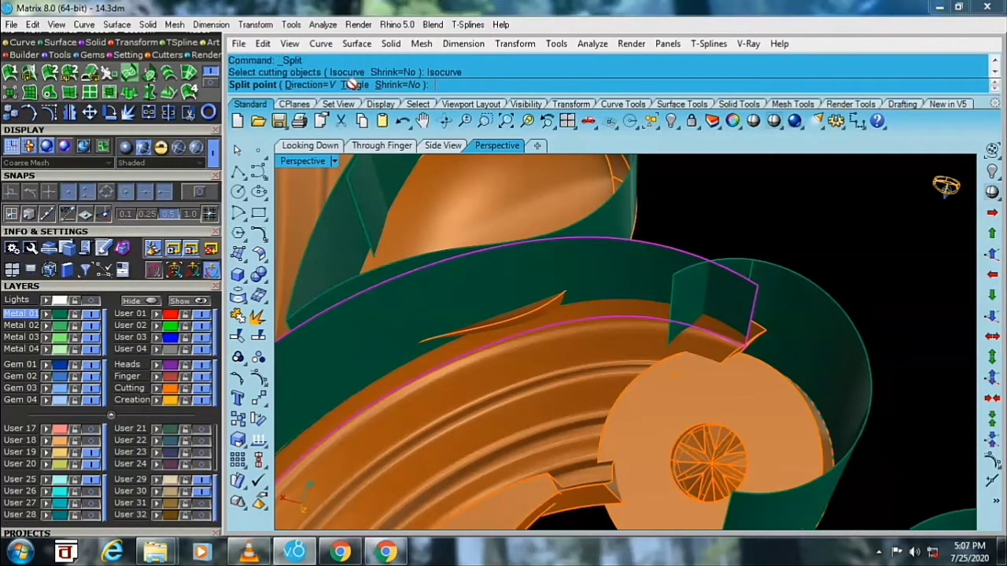
click(522, 273)
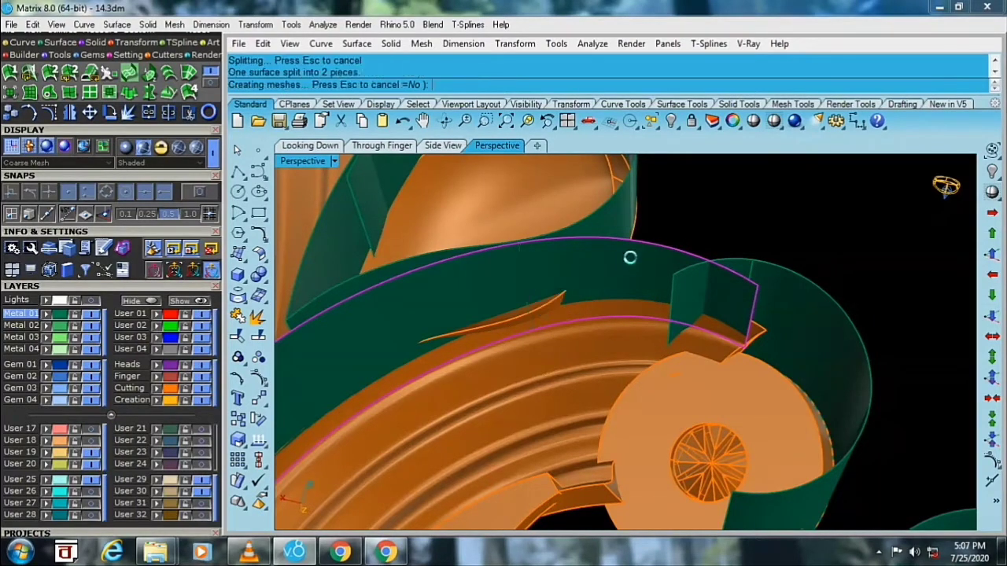
click(637, 300)
click(441, 293)
key(Delete)
- Split the next green band along an isocurve and delete the excess piece
scroll(443, 294, down, 3)
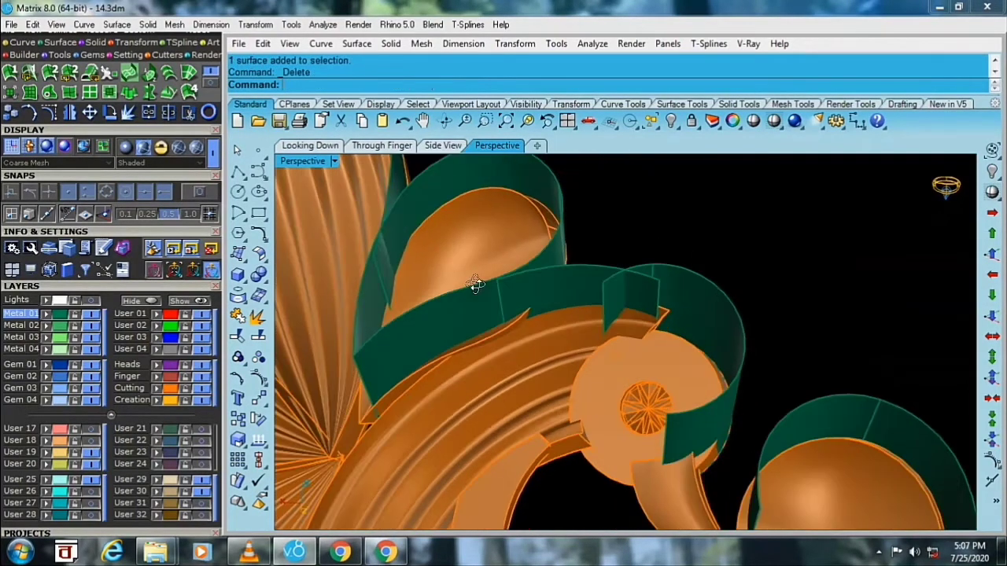
click(456, 306)
click(257, 337)
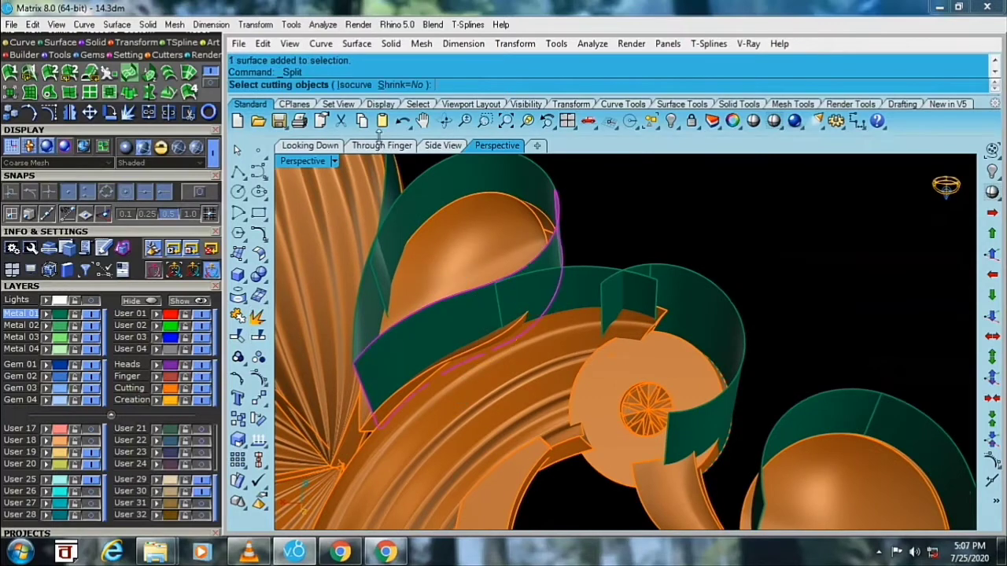
click(354, 84)
scroll(464, 284, up, 2)
click(503, 313)
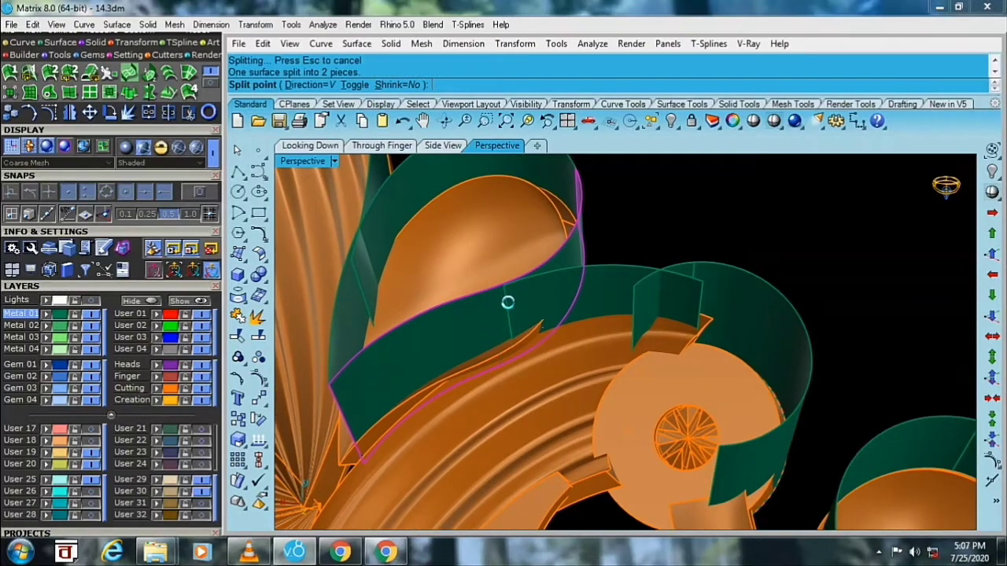
click(440, 330)
key(Delete)
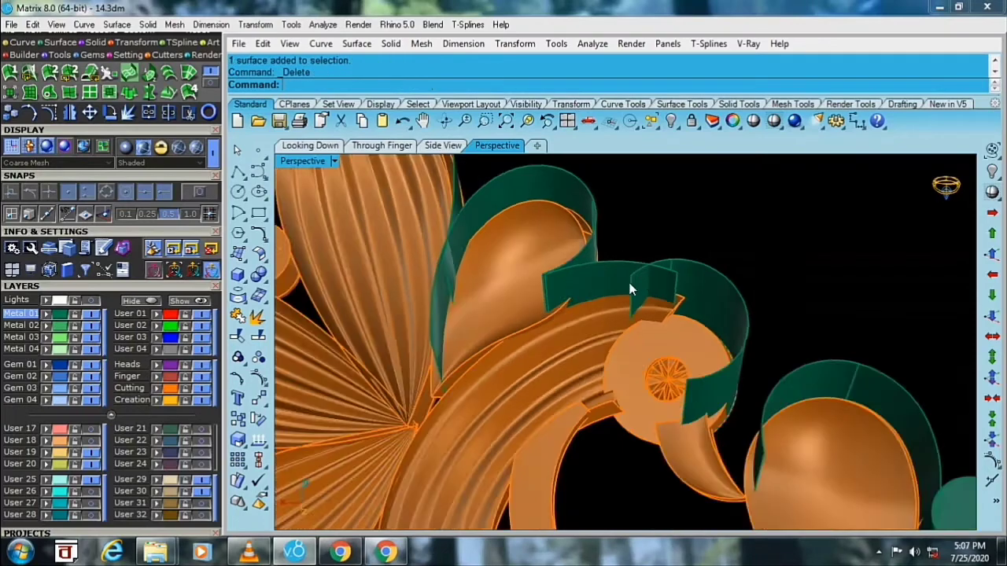
- Repeat the isocurve split on a third crossing band and delete its excess piece
mouse_move(569, 287)
right_down()
mouse_move(516, 303)
mouse_move(491, 407)
right_up()
click(492, 406)
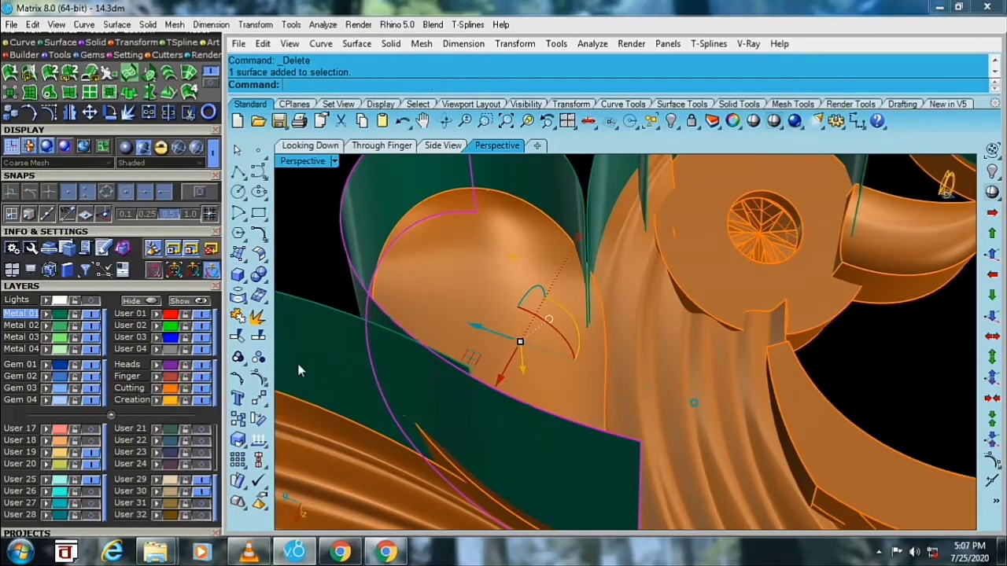
right_click(260, 337)
click(479, 425)
key(Return)
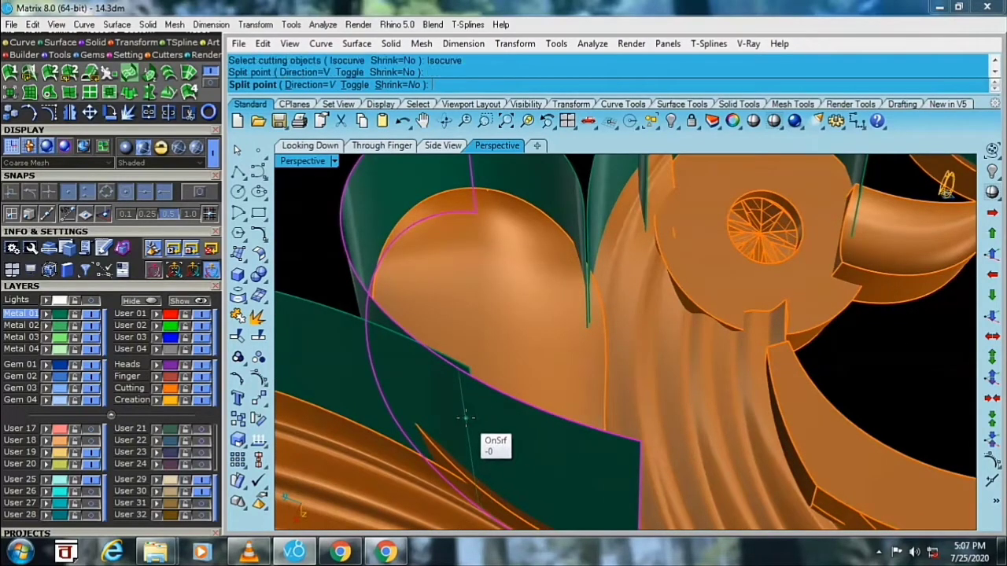
click(513, 421)
key(Delete)
right_drag(498, 390, 439, 382)
scroll(440, 382, down, 5)
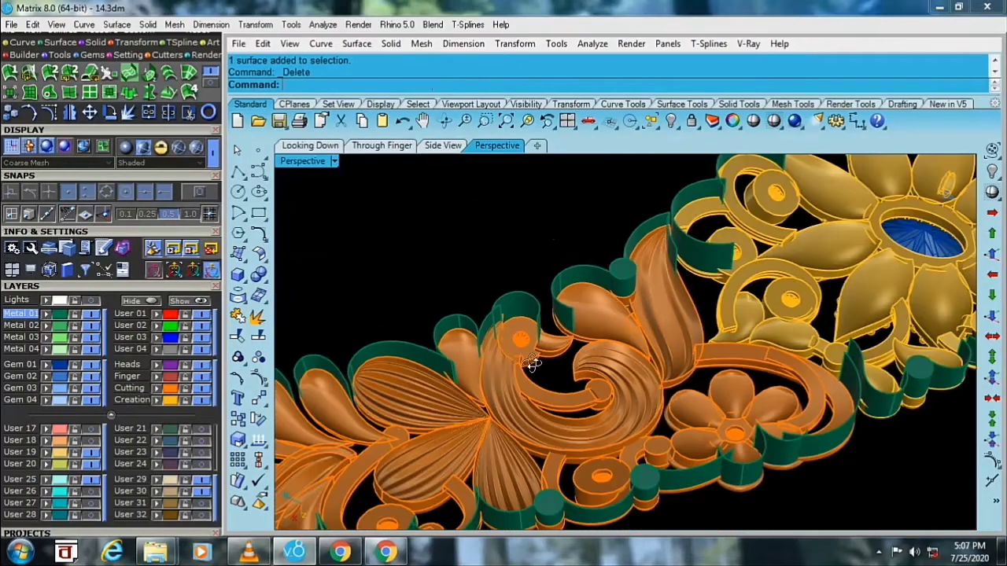
scroll(440, 383, down, 3)
scroll(433, 330, down, 2)
scroll(420, 299, up, 2)
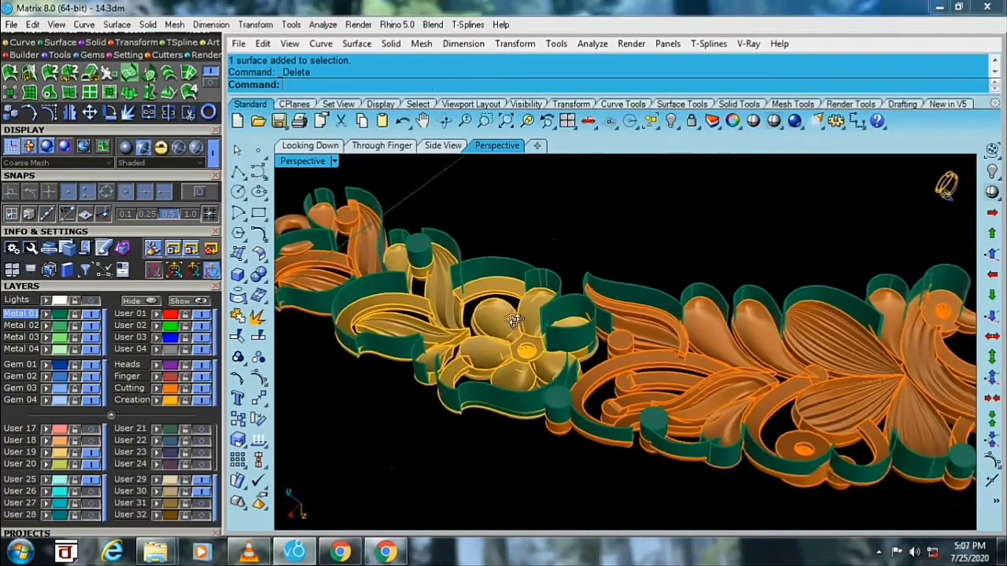
- Select the first three green wall bands around a scroll and a leaf
mouse_move(420, 298)
right_down()
mouse_move(438, 353)
mouse_move(497, 297)
right_up()
scroll(439, 353, up, 2)
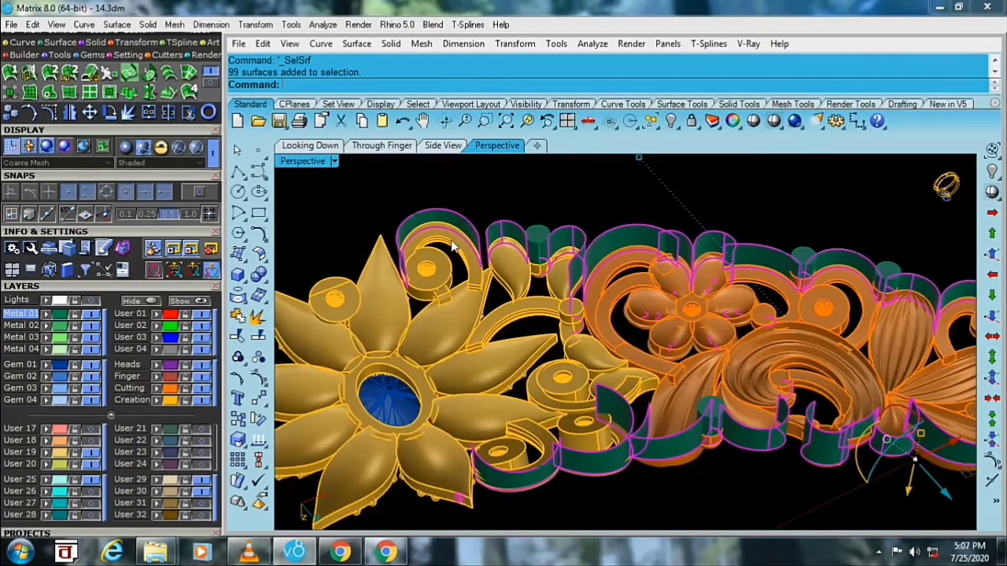
scroll(453, 247, up, 2)
click(449, 216)
scroll(489, 213, up, 2)
shift+click(523, 232)
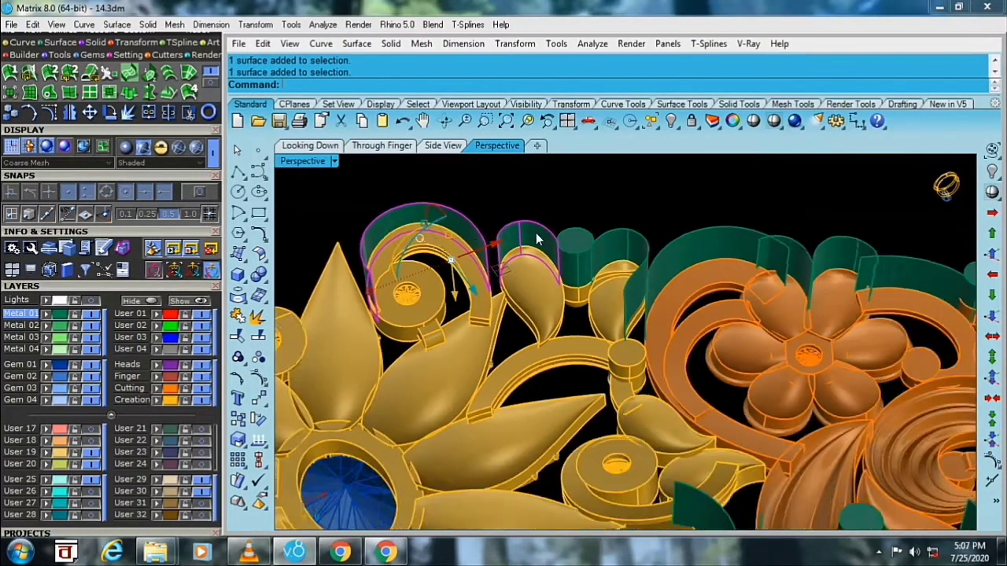
scroll(543, 236, up, 2)
shift+click(602, 244)
- Add the wall bands near the small flower, window-selecting the remaining ones
mouse_move(675, 250)
right_down()
mouse_move(771, 252)
mouse_move(798, 218)
right_up()
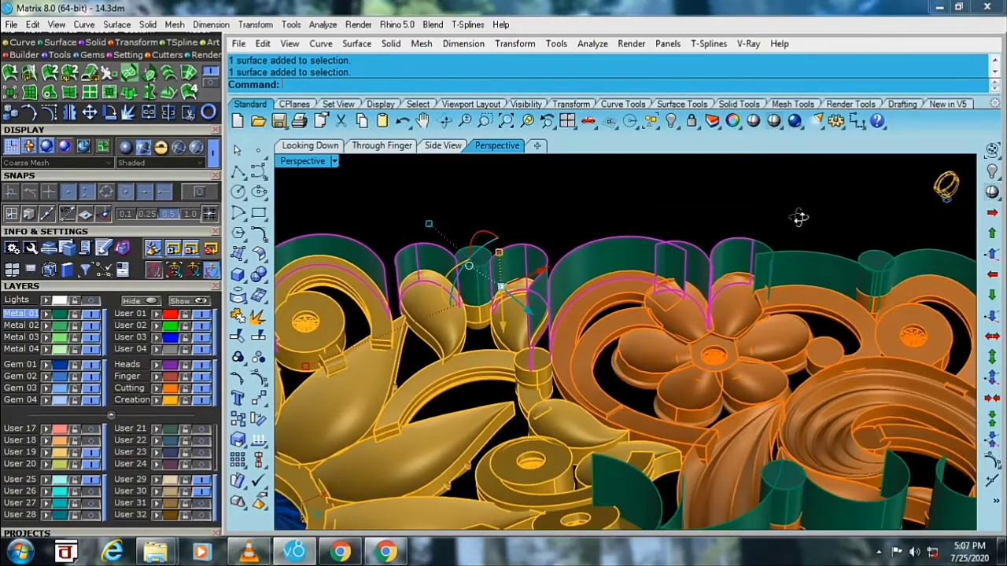
scroll(798, 218, up, 3)
click(664, 281)
scroll(824, 275, up, 3)
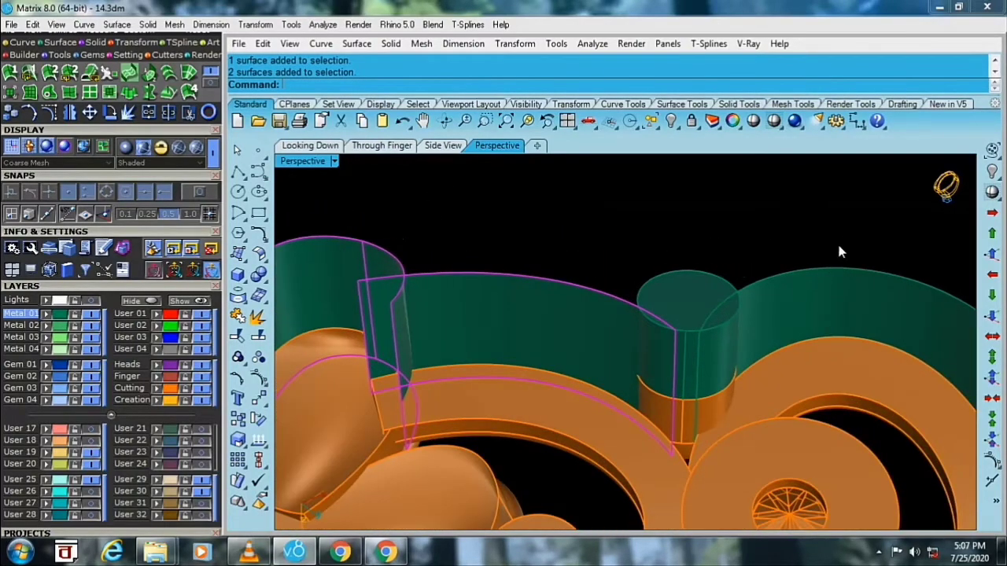
click(837, 244)
right_drag(477, 242, 763, 286)
drag(643, 242, 586, 288)
scroll(586, 288, down, 5)
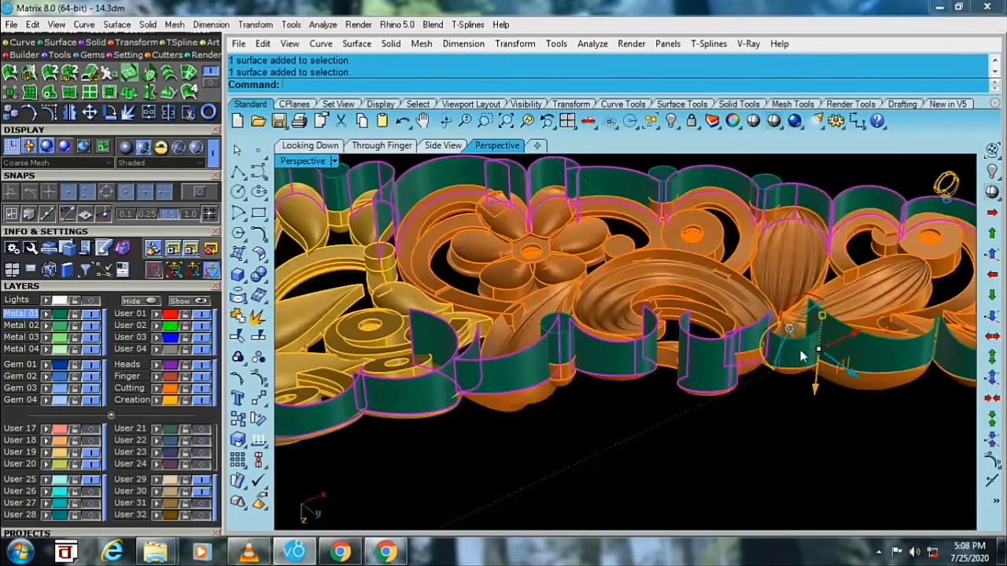
scroll(674, 354, up, 5)
scroll(674, 354, down, 4)
scroll(657, 380, up, 2)
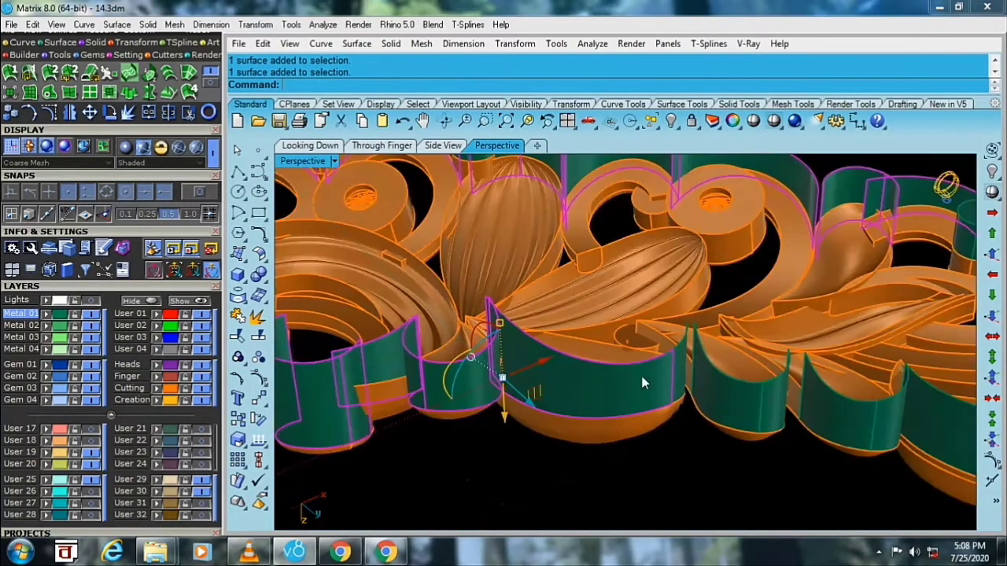
- Add the large green band to the selection
right_drag(564, 385, 730, 418)
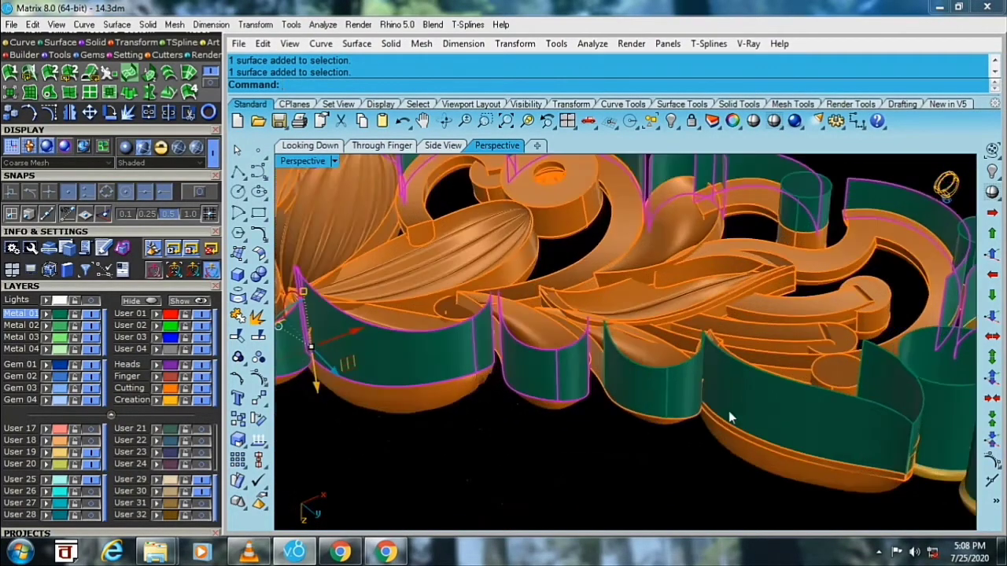
click(732, 396)
mouse_move(902, 389)
right_down()
mouse_move(700, 384)
mouse_move(449, 337)
right_up()
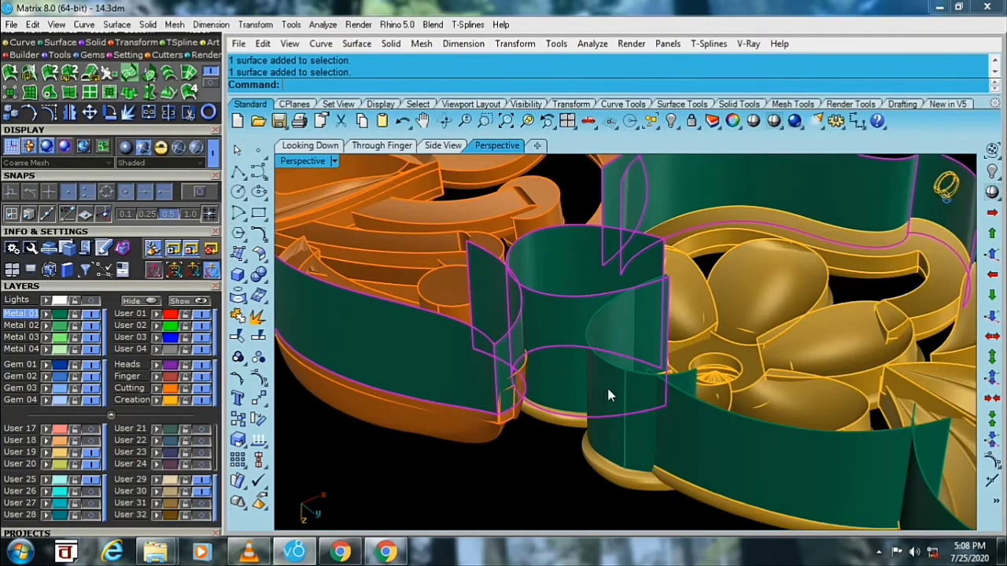
scroll(607, 393, down, 5)
scroll(303, 192, up, 5)
mouse_move(421, 229)
right_down()
mouse_move(490, 347)
mouse_move(534, 335)
mouse_move(483, 348)
mouse_move(489, 243)
right_up()
scroll(518, 302, up, 2)
scroll(490, 242, up, 3)
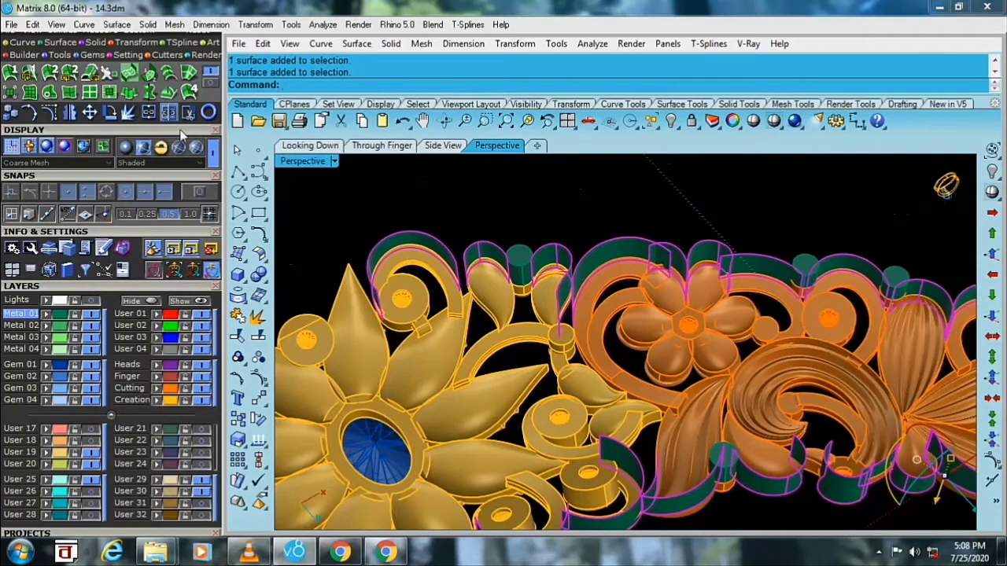
scroll(71, 130, up, 4)
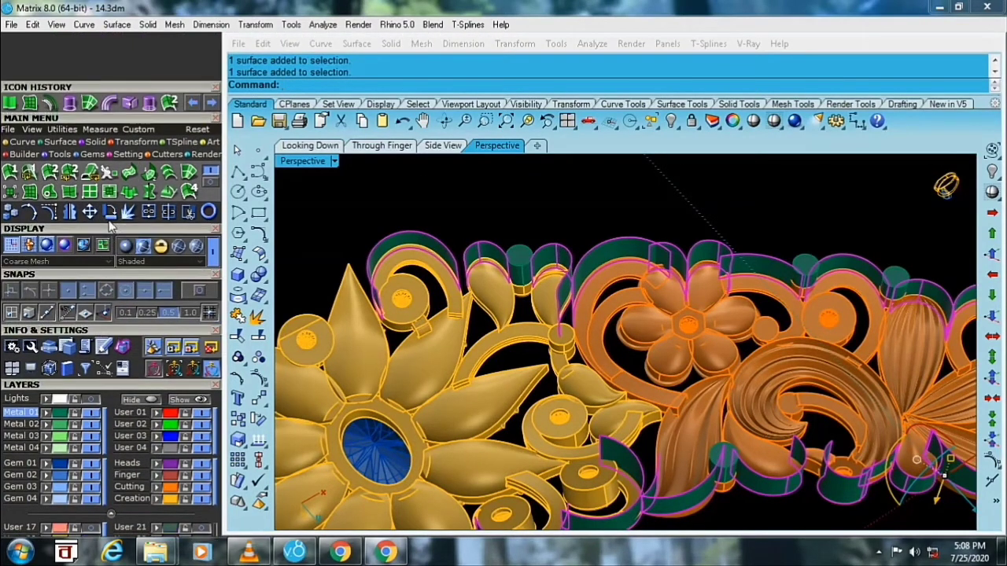
- Start OffsetSrf on the bands, use FlipAll, then flip the reversed leaves outward
click(49, 105)
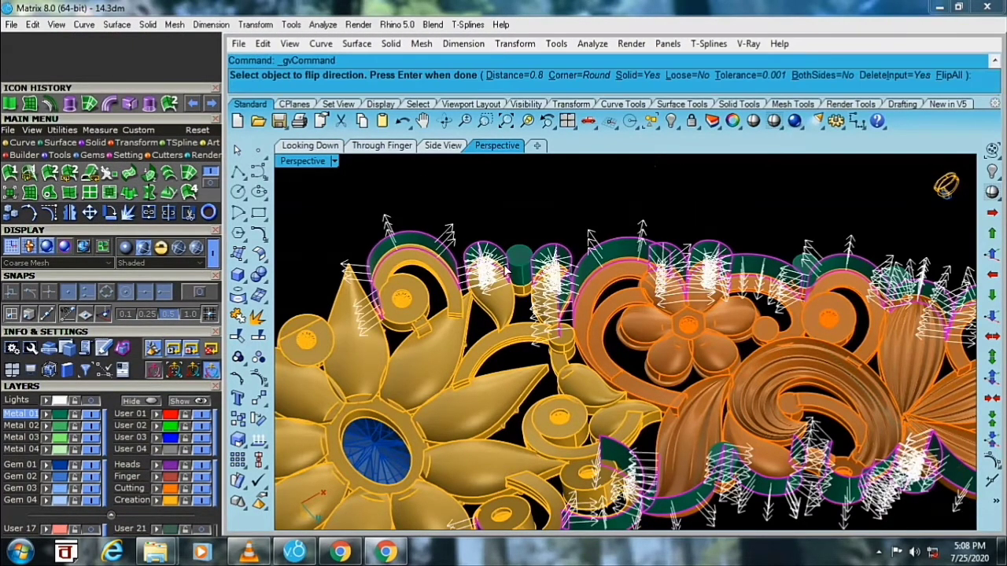
mouse_move(508, 271)
right_down()
mouse_move(502, 352)
mouse_move(495, 323)
right_up()
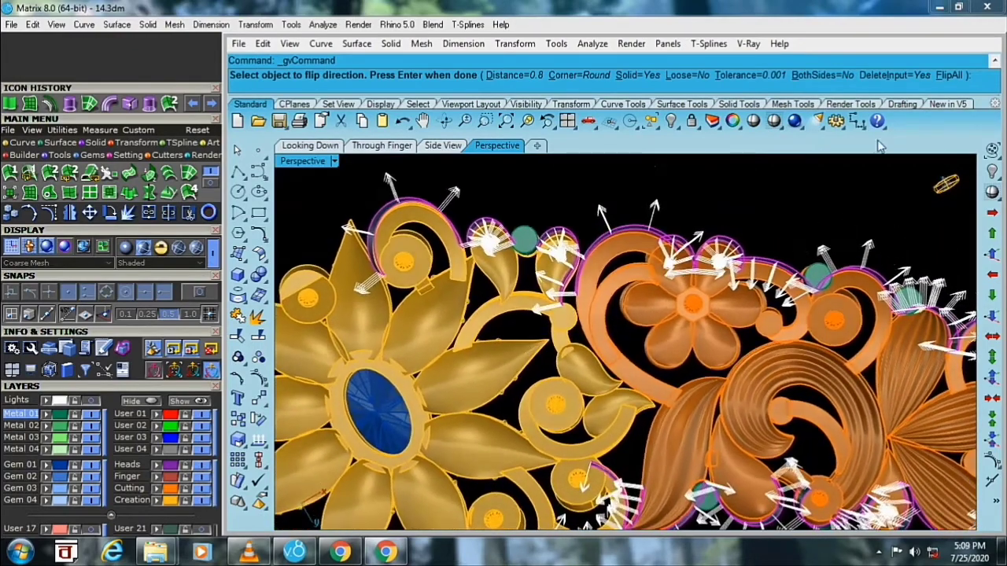
click(943, 76)
scroll(475, 242, up, 1)
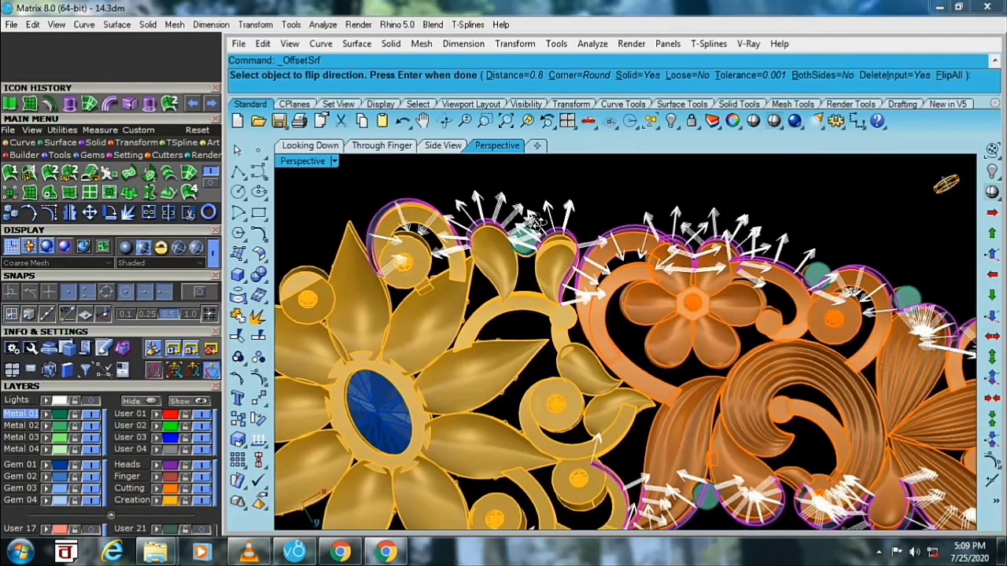
scroll(474, 242, up, 2)
scroll(474, 242, up, 2)
scroll(474, 242, up, 2)
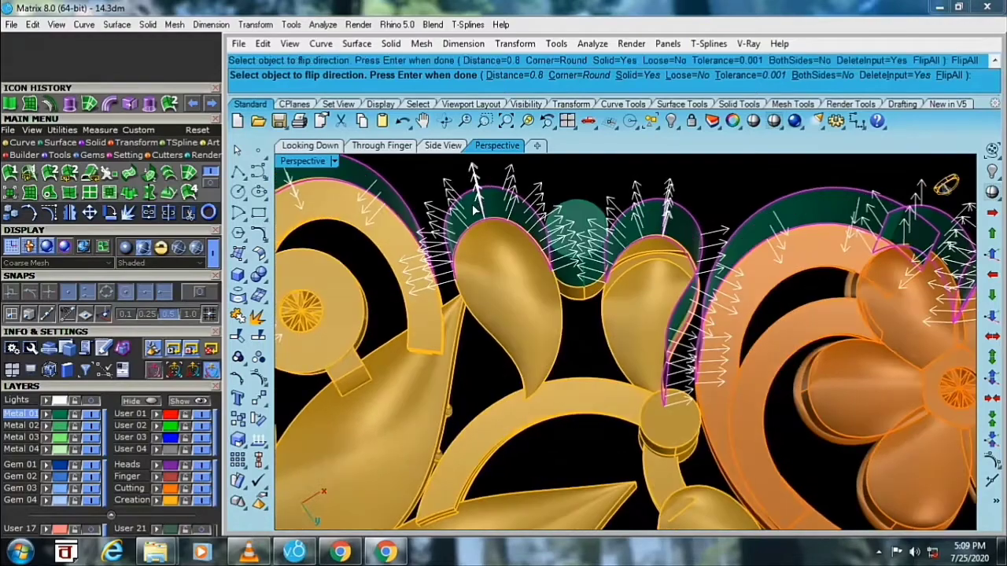
click(471, 236)
click(653, 228)
click(675, 223)
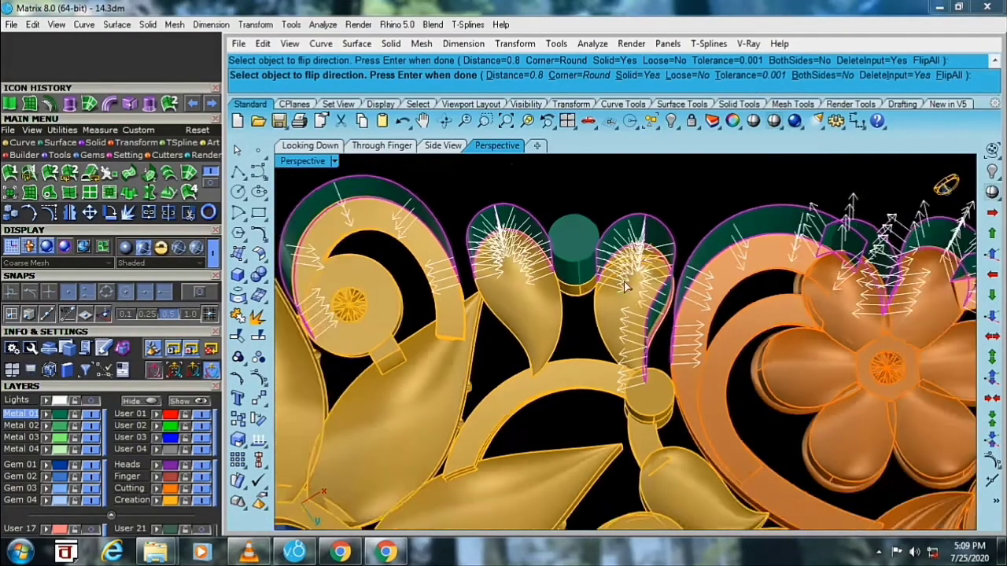
- Check the offset directions around the whole ornament and finish with distance 0.6
right_drag(675, 223, 663, 211)
right_drag(521, 283, 716, 228)
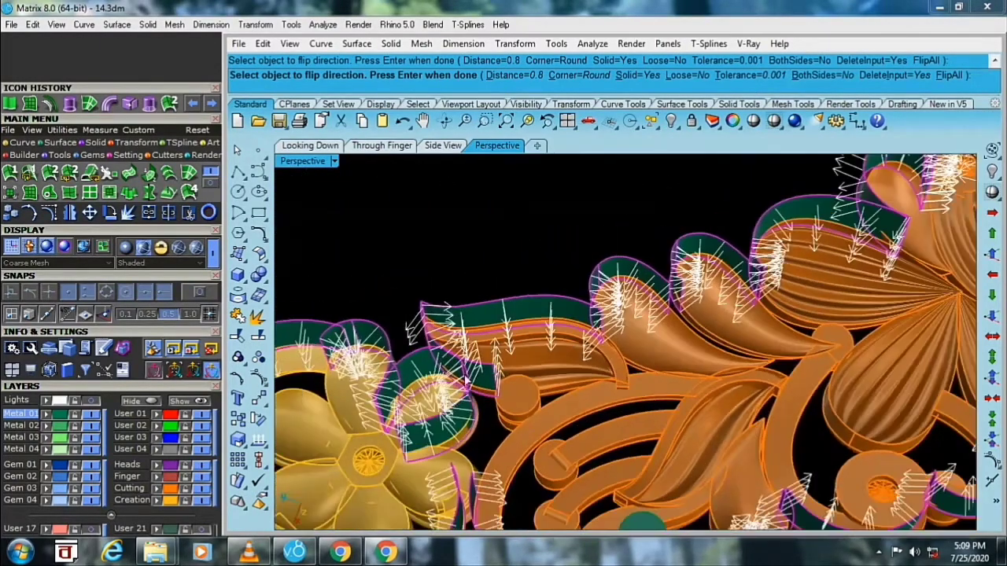
scroll(715, 229, up, 5)
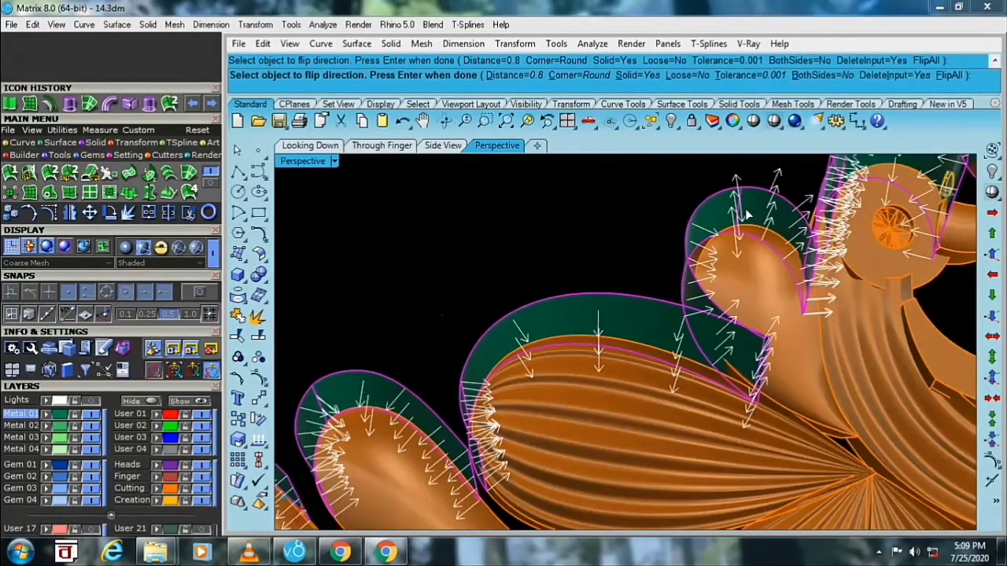
scroll(569, 242, down, 2)
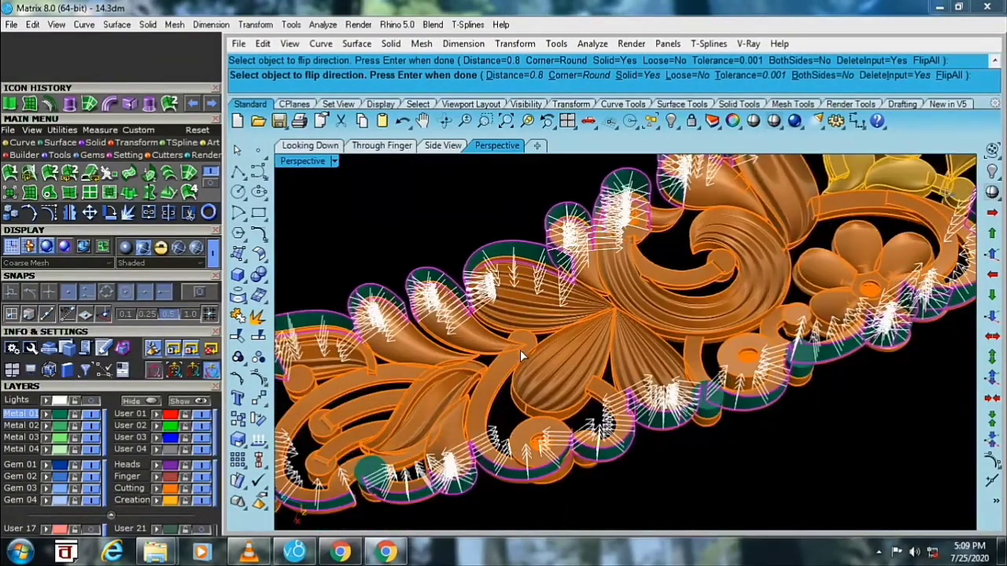
mouse_move(475, 253)
right_down()
mouse_move(723, 248)
mouse_move(774, 319)
mouse_move(554, 343)
right_up()
scroll(722, 249, up, 3)
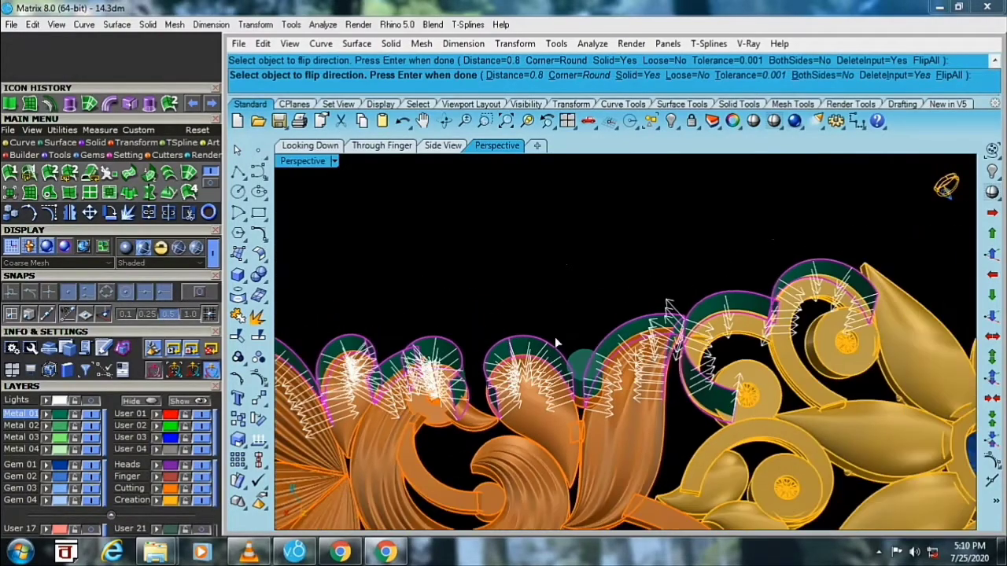
scroll(690, 322, up, 3)
scroll(691, 322, down, 2)
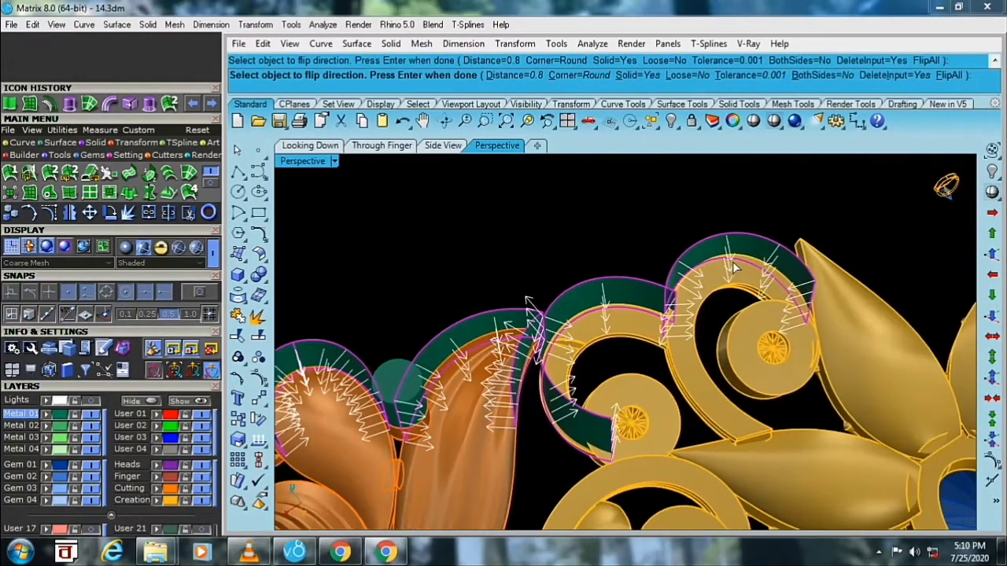
scroll(705, 248, down, 4)
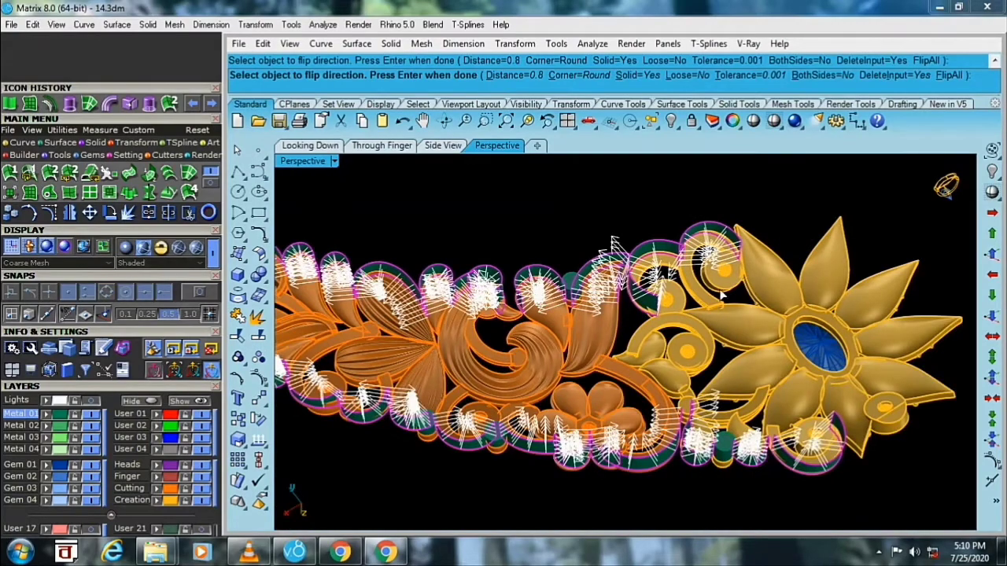
right_drag(720, 295, 659, 319)
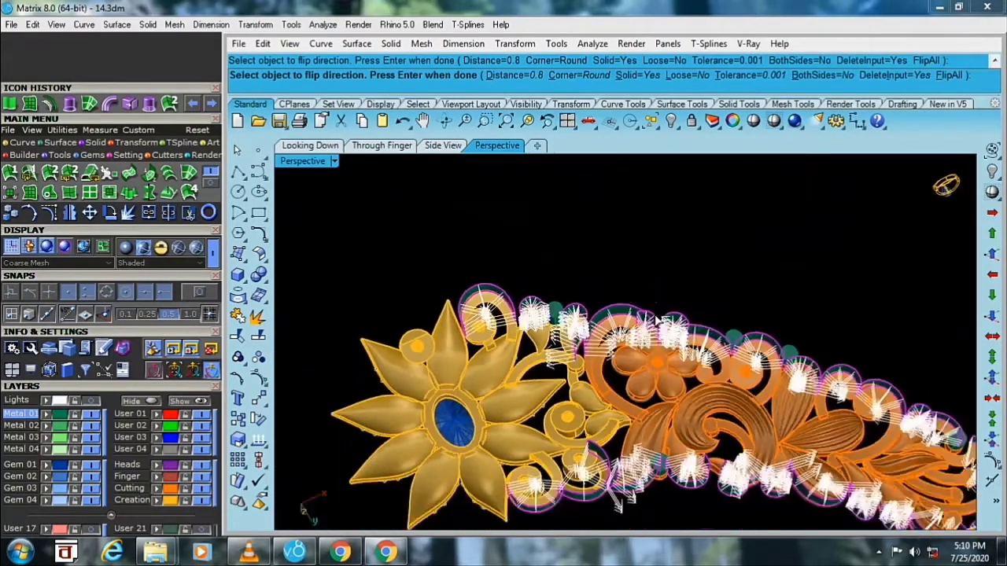
scroll(659, 318, up, 2)
scroll(433, 309, up, 2)
key(Return)
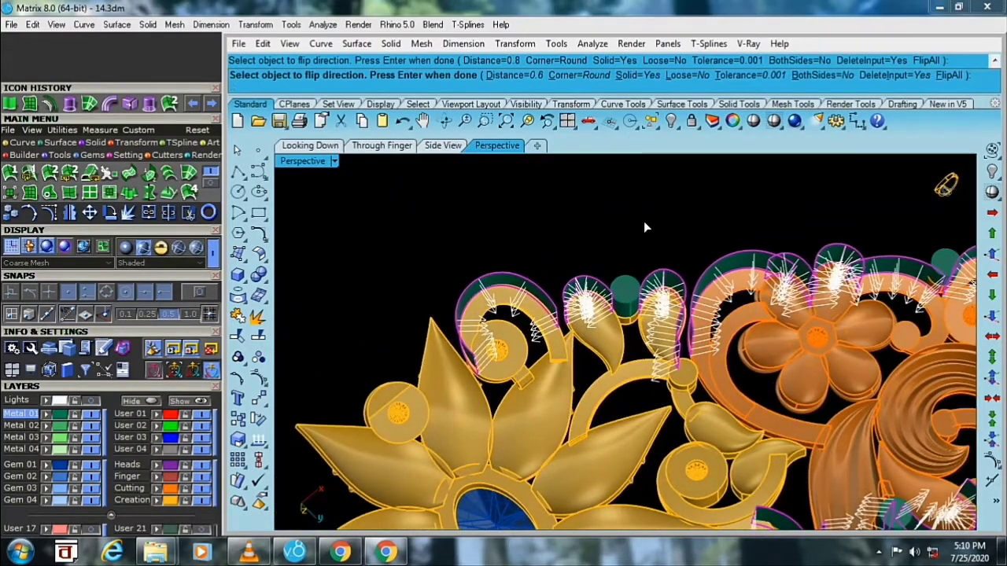
text(6)
key(Return)
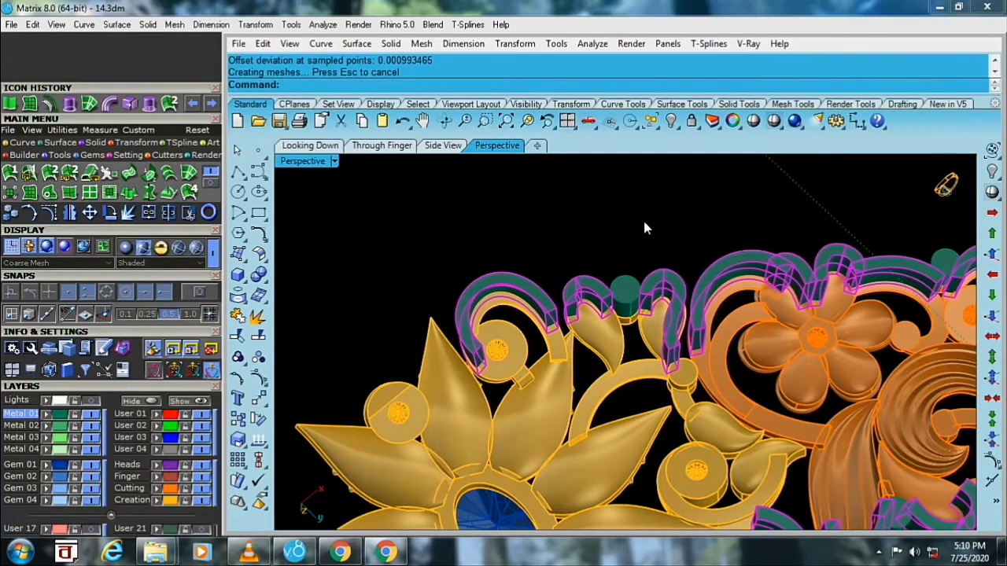
- Inspect the new green walls from top, low side and tilted angles, cancelling the meshing
mouse_move(420, 291)
right_down()
mouse_move(451, 330)
mouse_move(611, 288)
mouse_move(486, 301)
mouse_move(499, 296)
mouse_move(474, 313)
right_up()
mouse_move(483, 350)
right_down()
mouse_move(427, 292)
mouse_move(502, 367)
mouse_move(332, 231)
right_up()
scroll(332, 231, up, 2)
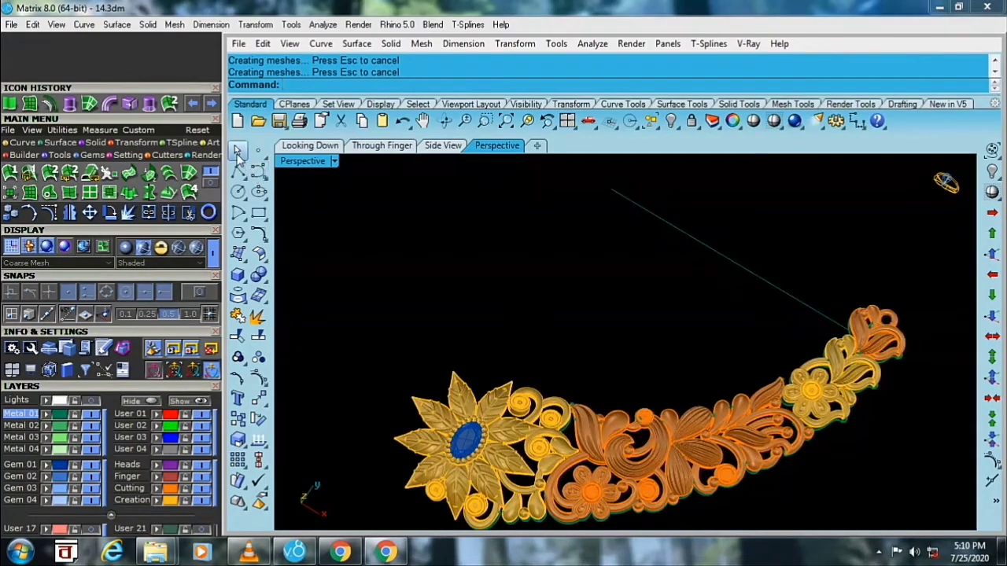
double_click(237, 153)
mouse_move(457, 226)
right_down()
mouse_move(467, 252)
mouse_move(525, 310)
mouse_move(580, 339)
mouse_move(565, 161)
mouse_move(553, 220)
mouse_move(461, 342)
mouse_move(697, 240)
mouse_move(644, 288)
mouse_move(411, 325)
mouse_move(434, 308)
mouse_move(447, 347)
mouse_move(454, 177)
right_up()
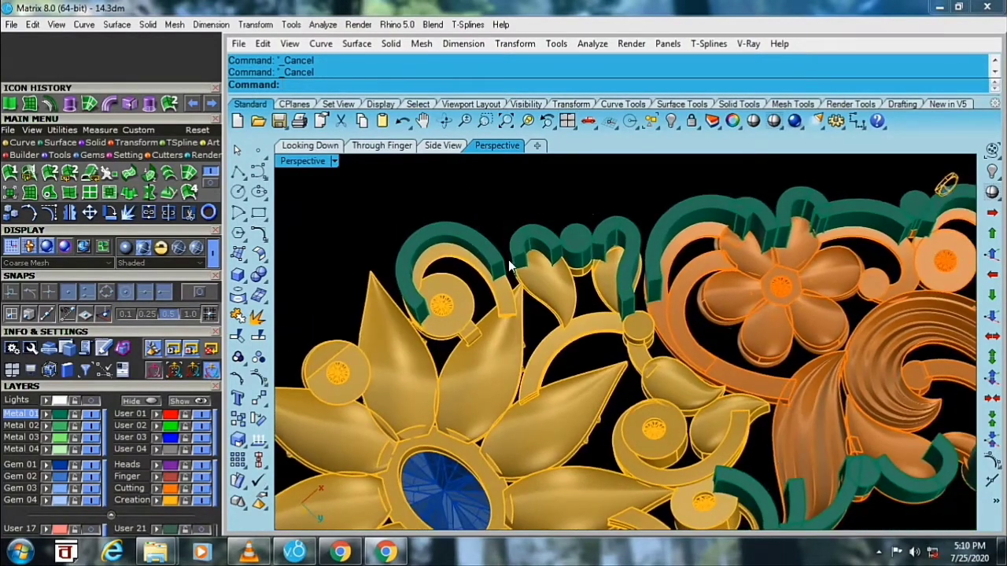
right_drag(510, 266, 665, 229)
scroll(666, 229, up, 3)
scroll(676, 249, up, 2)
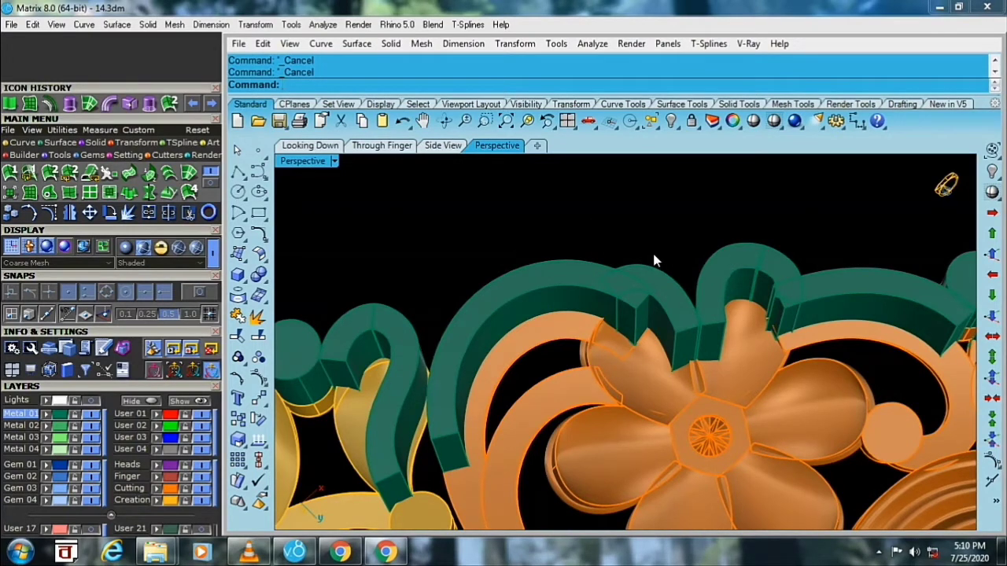
scroll(512, 304, down, 3)
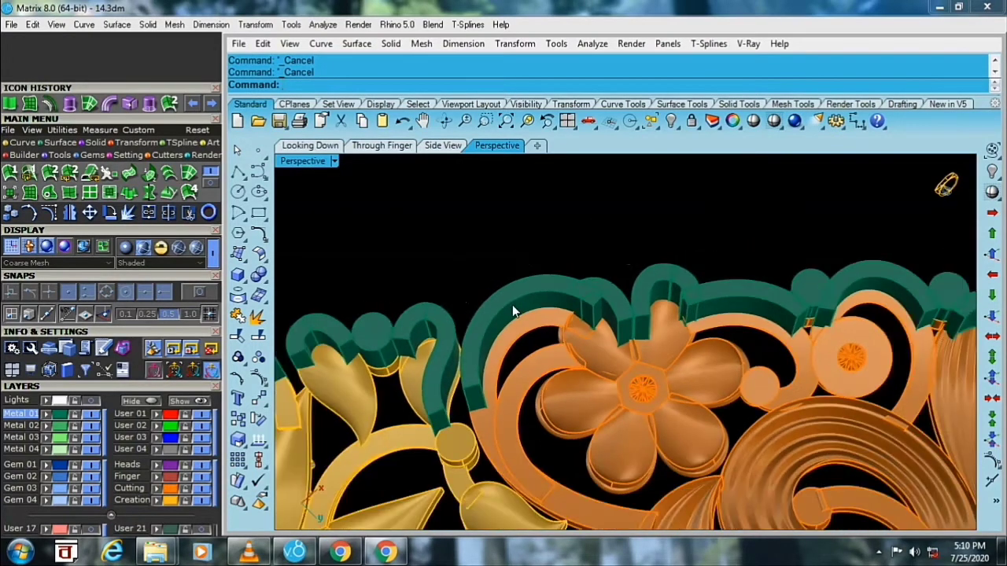
right_drag(519, 310, 534, 281)
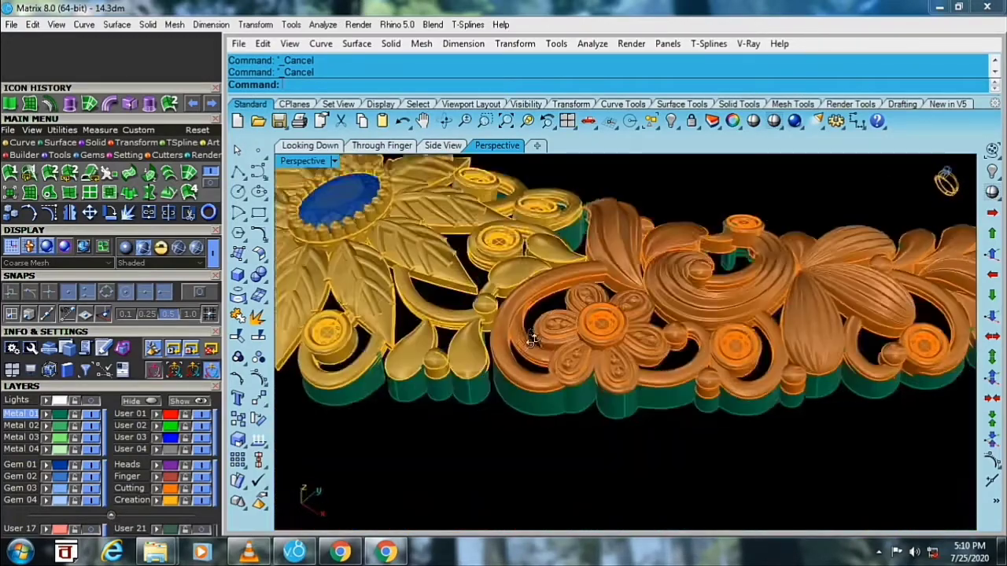
right_drag(534, 281, 559, 331)
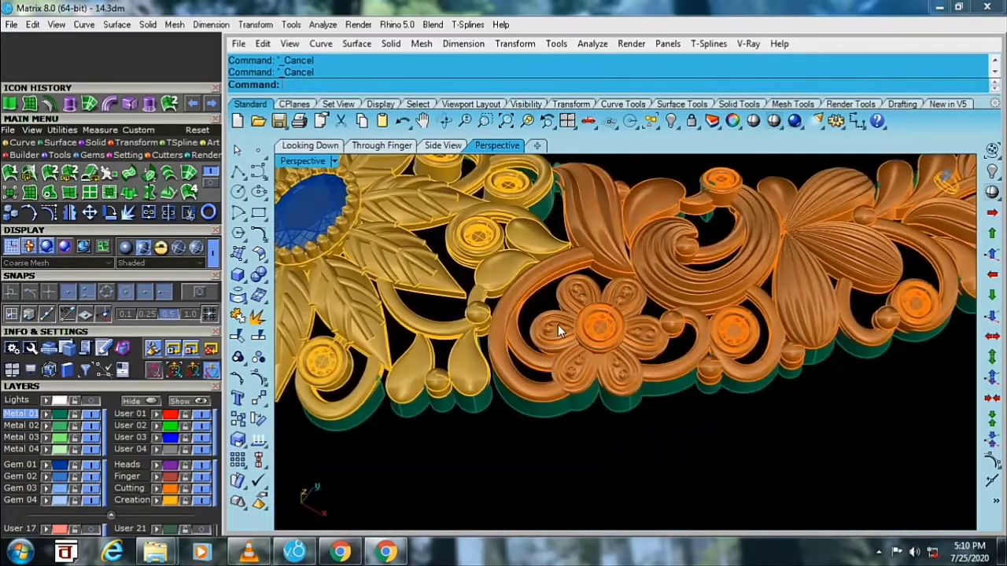
- Maximize the Looking Down view and pan to expose empty space beside the ornament
double_click(286, 161)
double_click(314, 162)
scroll(563, 313, up, 2)
scroll(577, 389, up, 3)
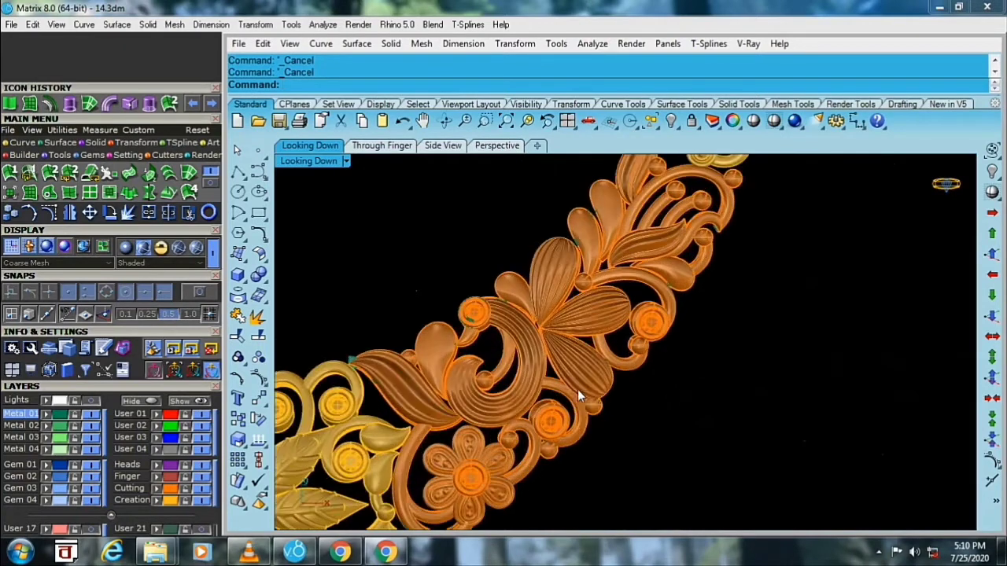
right_drag(577, 389, 591, 343)
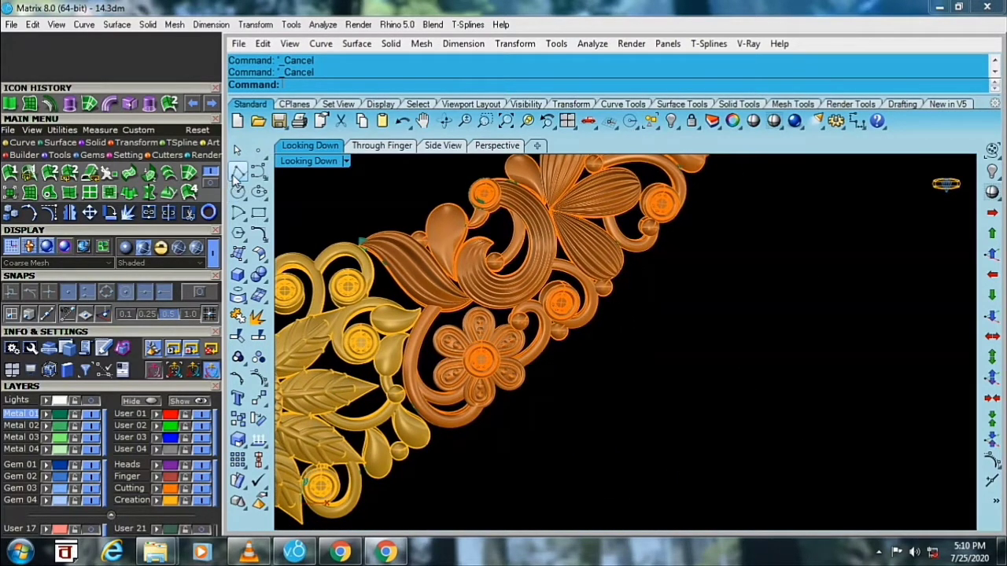
- Draw a short straight line in the empty space beside the ornament
click(238, 175)
click(261, 182)
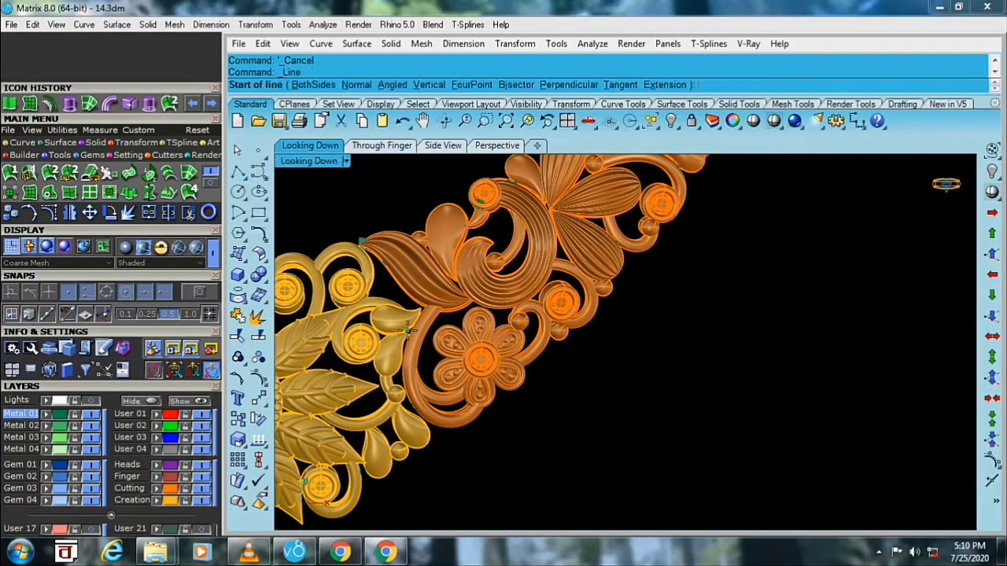
click(588, 421)
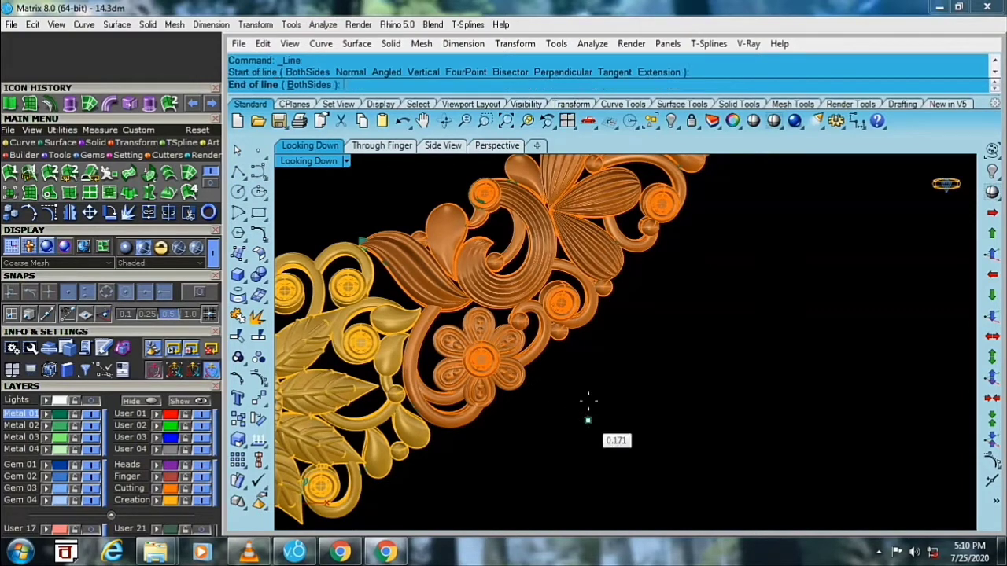
click(585, 404)
scroll(585, 407, up, 2)
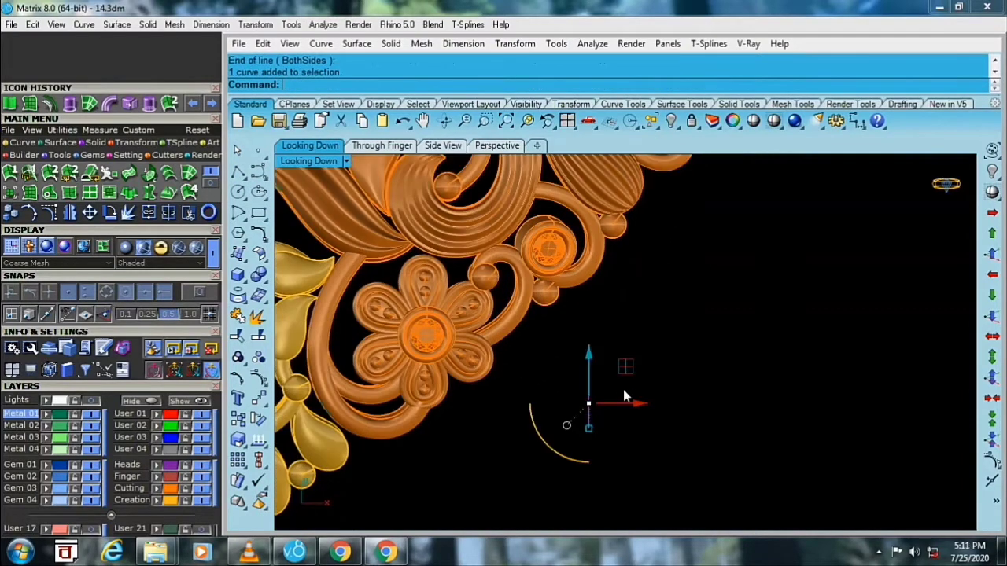
right_drag(623, 389, 582, 399)
- Offset the line 0.8 and loft a strip surface between both curves, deleting the curves
text(f)
key(Return)
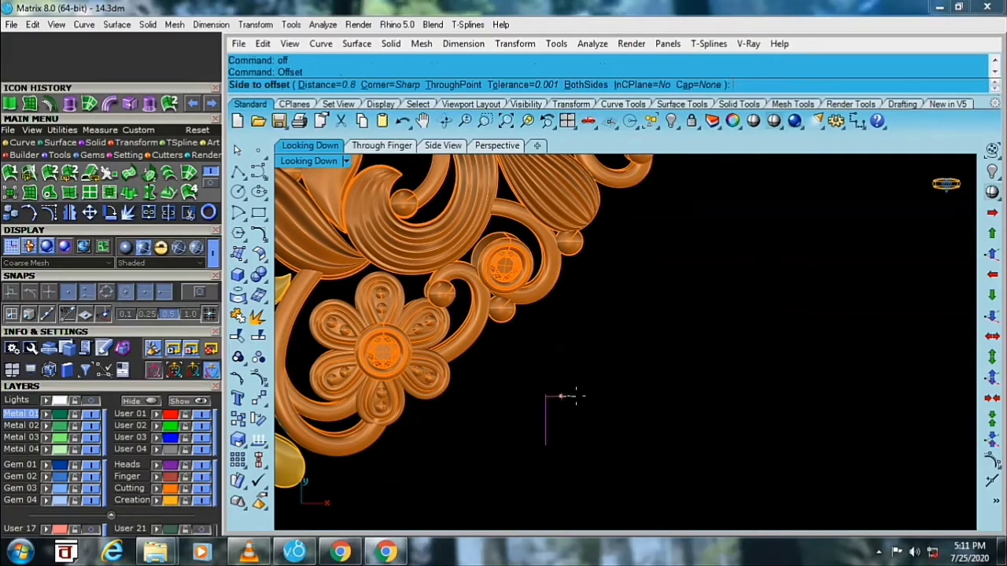
click(560, 405)
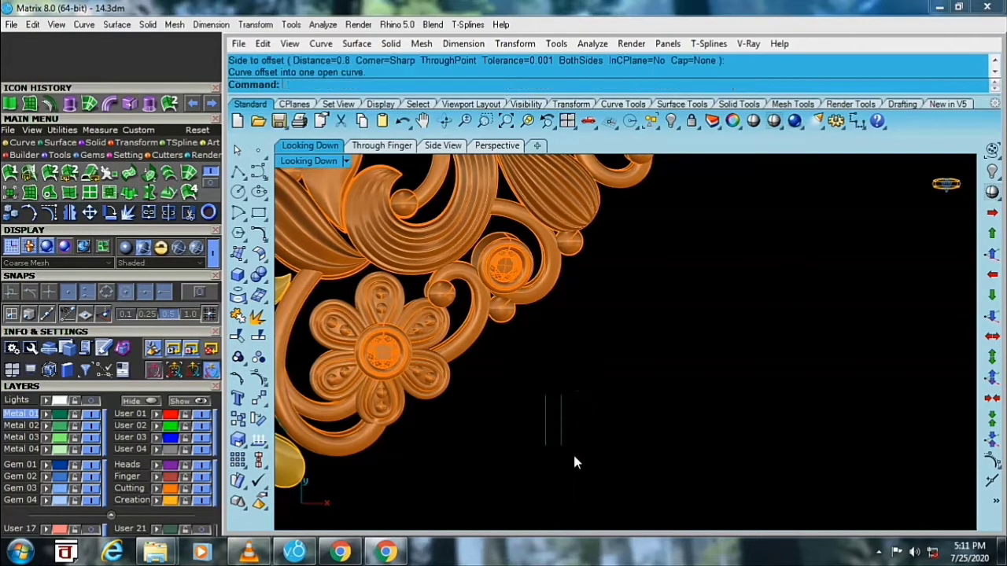
drag(542, 461, 430, 260)
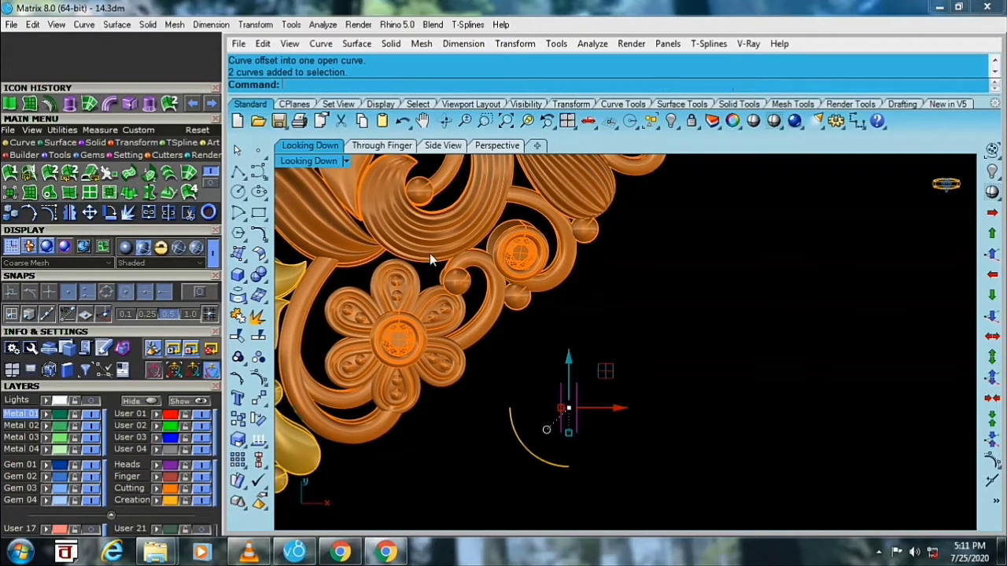
click(116, 25)
click(130, 37)
key(Return)
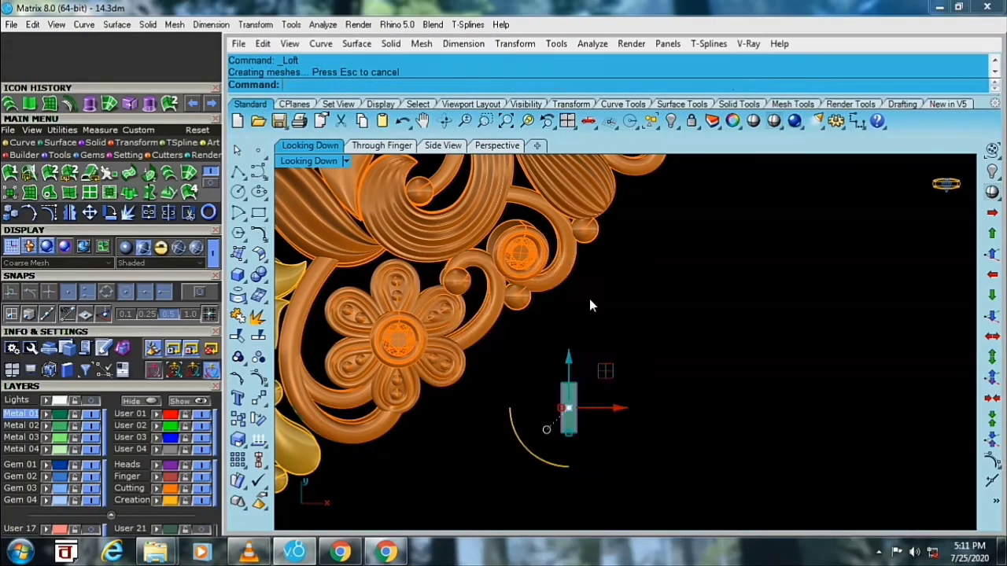
key(Delete)
click(568, 415)
- Maximize the Perspective view, reselect the lofted strip and run OffsetSrf on it
double_click(309, 161)
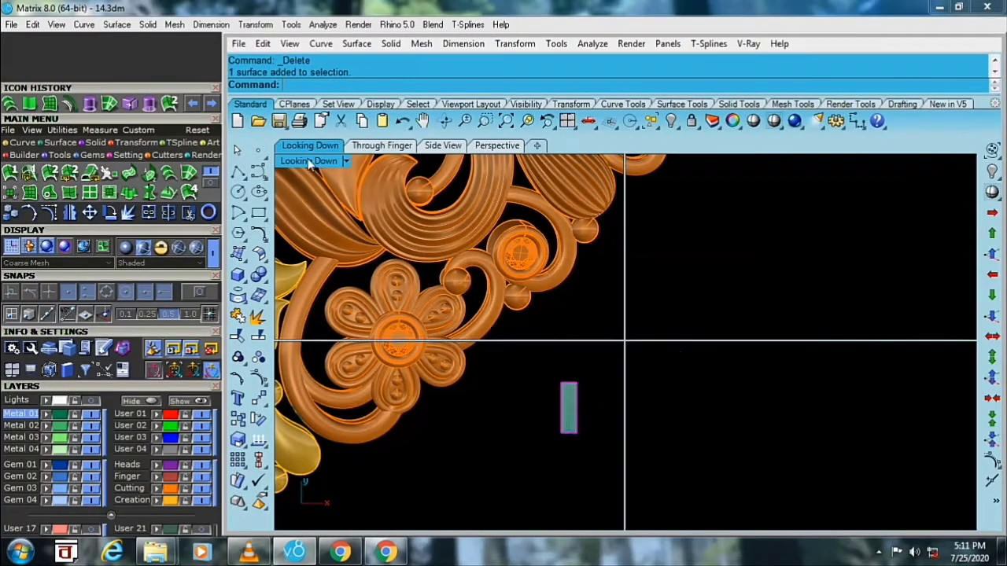
double_click(650, 162)
scroll(692, 480, up, 3)
scroll(704, 490, up, 2)
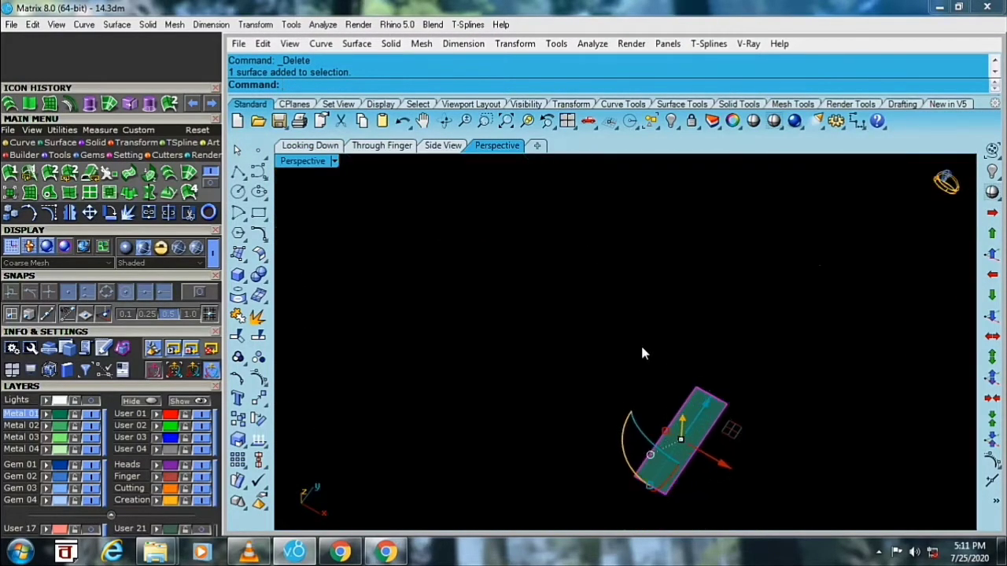
click(642, 353)
scroll(645, 393, down, 1)
click(646, 417)
click(66, 105)
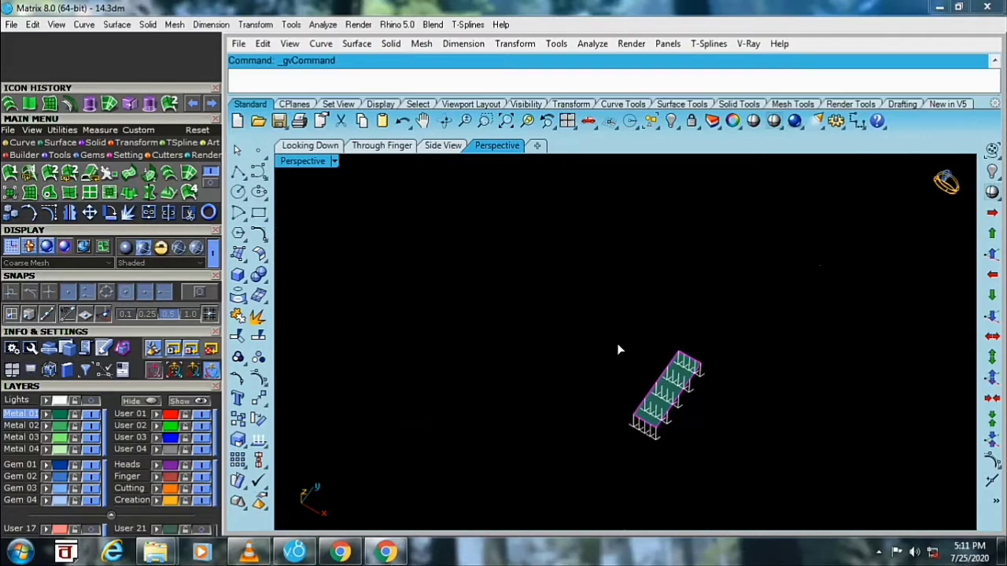
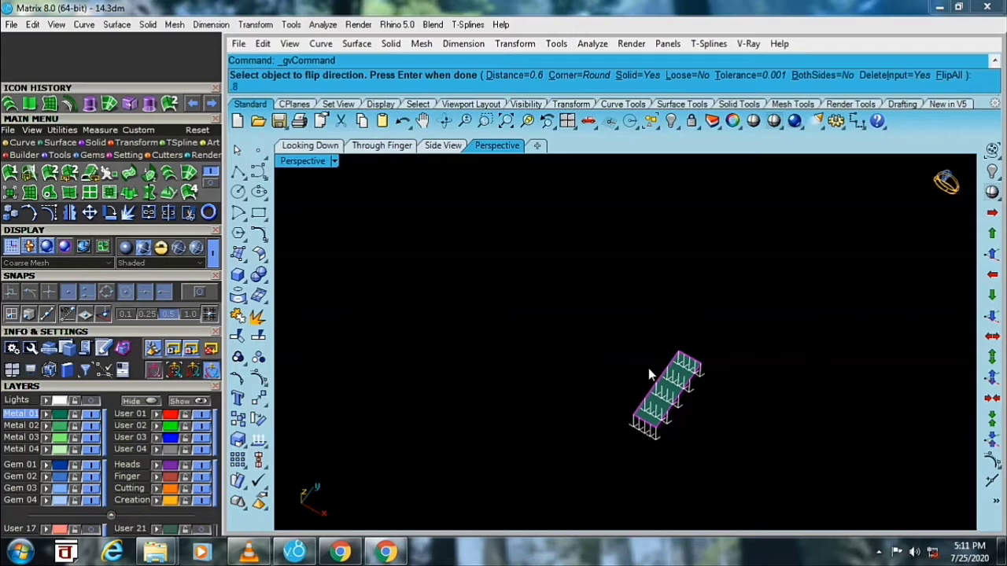
- Finish the offset to create the solid teal block, then zoom in on it in the maximized top view
key(Return)
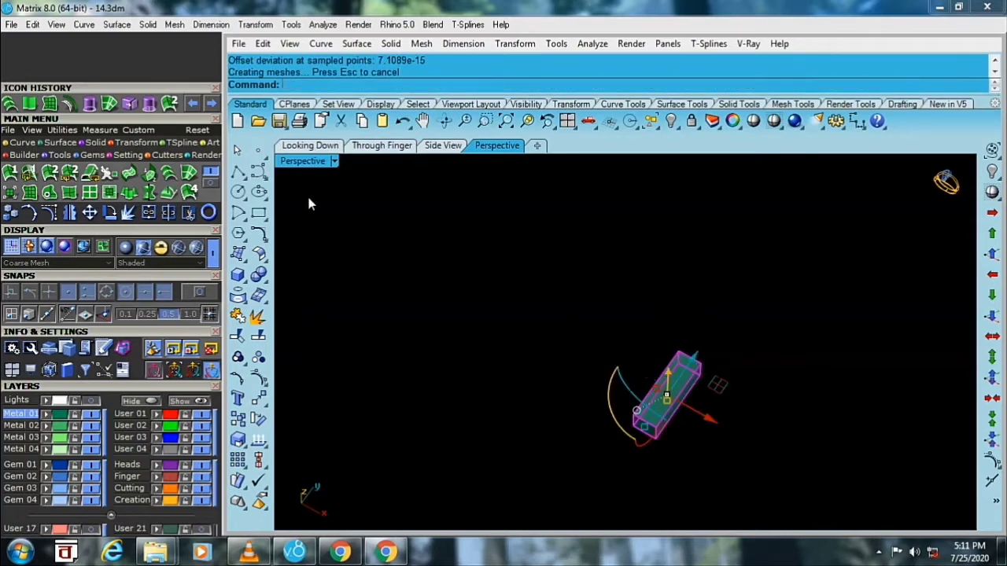
double_click(302, 161)
double_click(308, 161)
right_drag(538, 274, 653, 341)
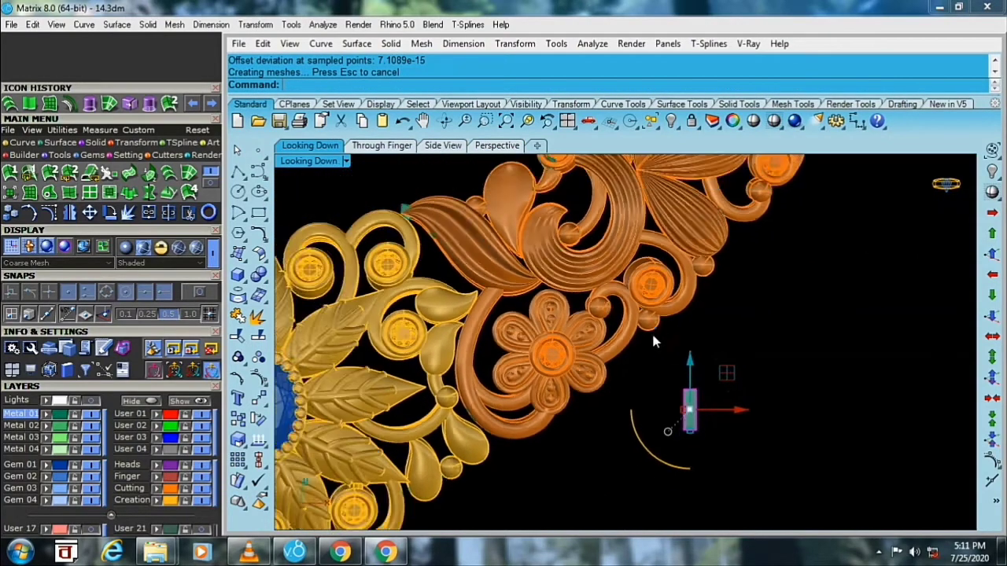
scroll(637, 362, up, 2)
scroll(637, 381, up, 2)
scroll(668, 389, up, 2)
- Scale the teal connector block down to 0.916 and select it for copying
click(688, 396)
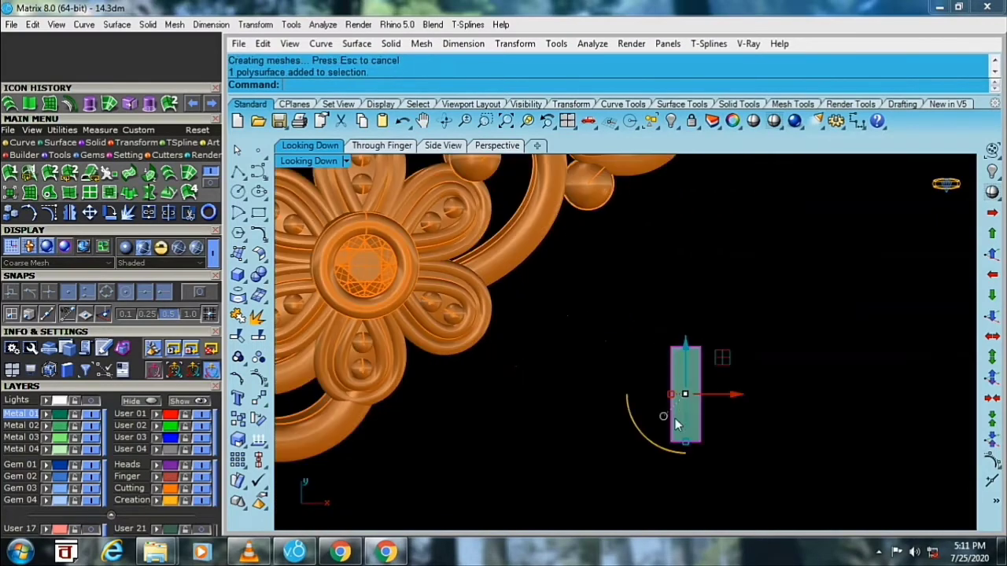
drag(685, 442, 684, 424)
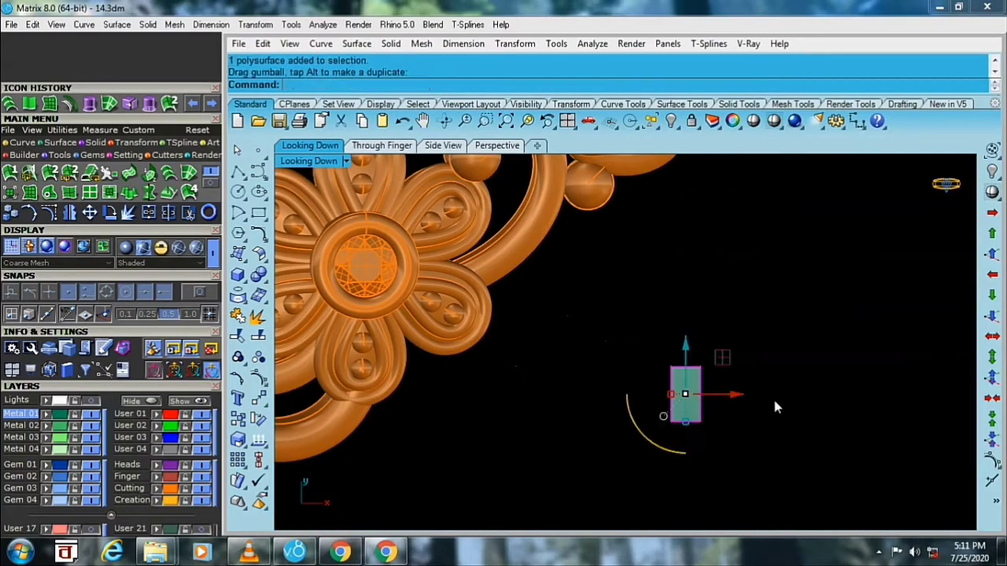
key(Escape)
scroll(671, 365, down, 2)
scroll(598, 359, down, 2)
scroll(582, 366, up, 2)
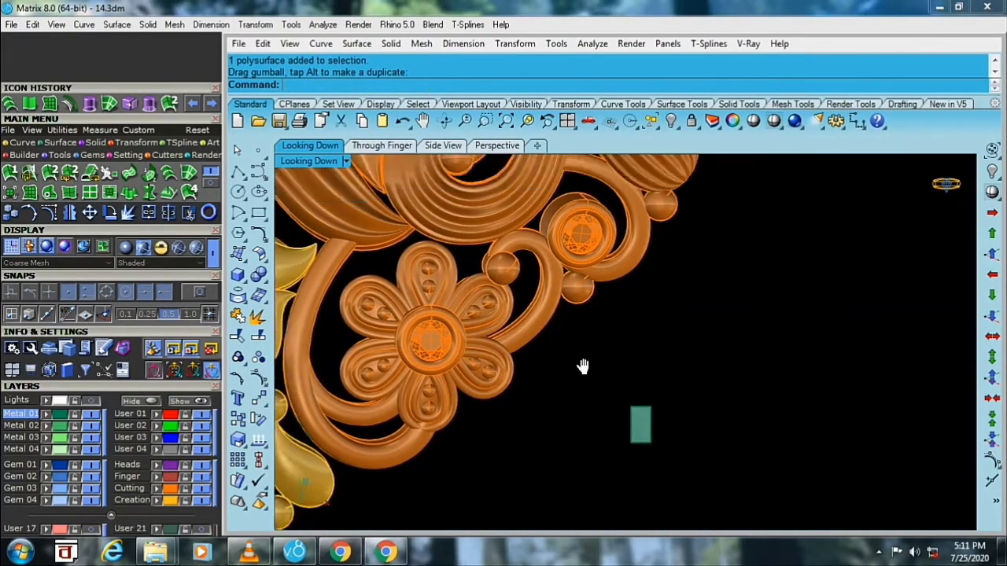
scroll(589, 472, up, 1)
click(588, 482)
click(237, 420)
- Place two copies of the teal connector, one beside the gem ring and one near the flower
click(593, 499)
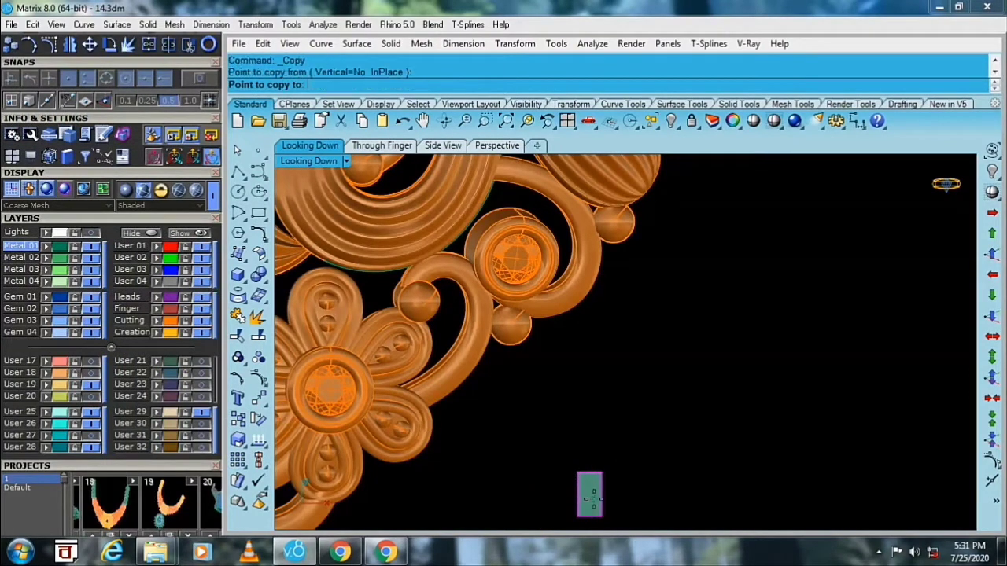
click(484, 215)
click(338, 273)
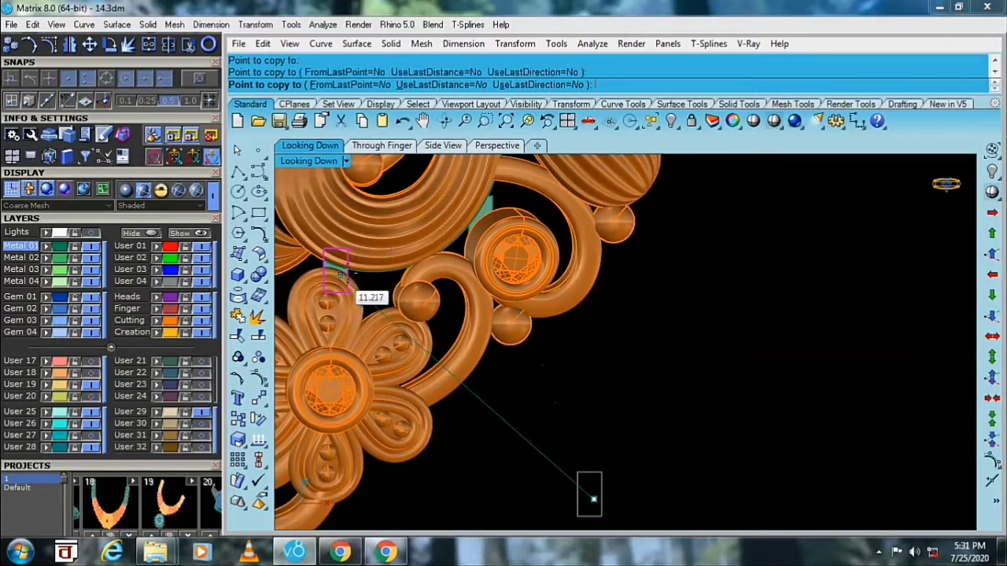
key(Return)
- Rotate the copy beside the gem ring so it bridges the two rings
scroll(493, 206, up, 2)
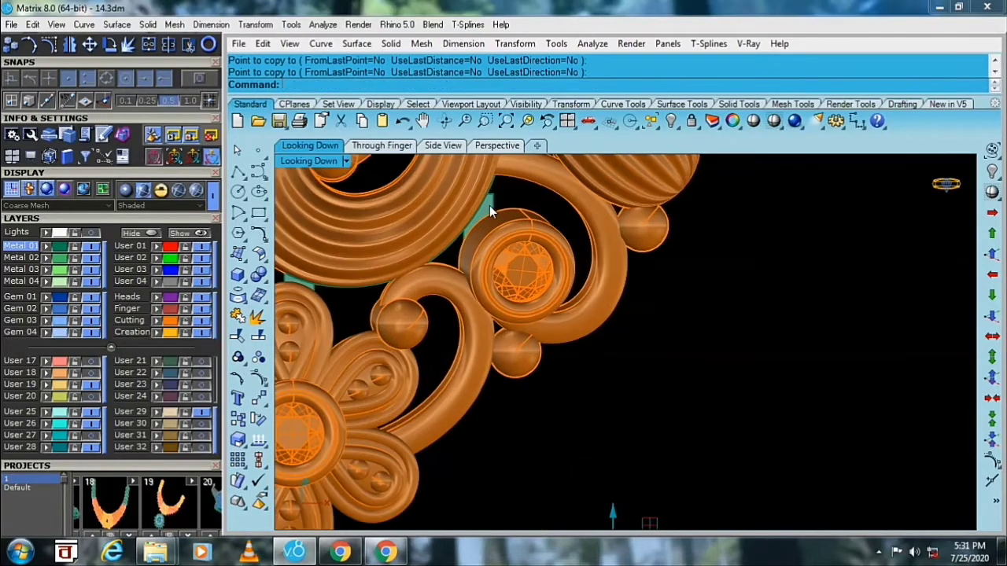
click(489, 205)
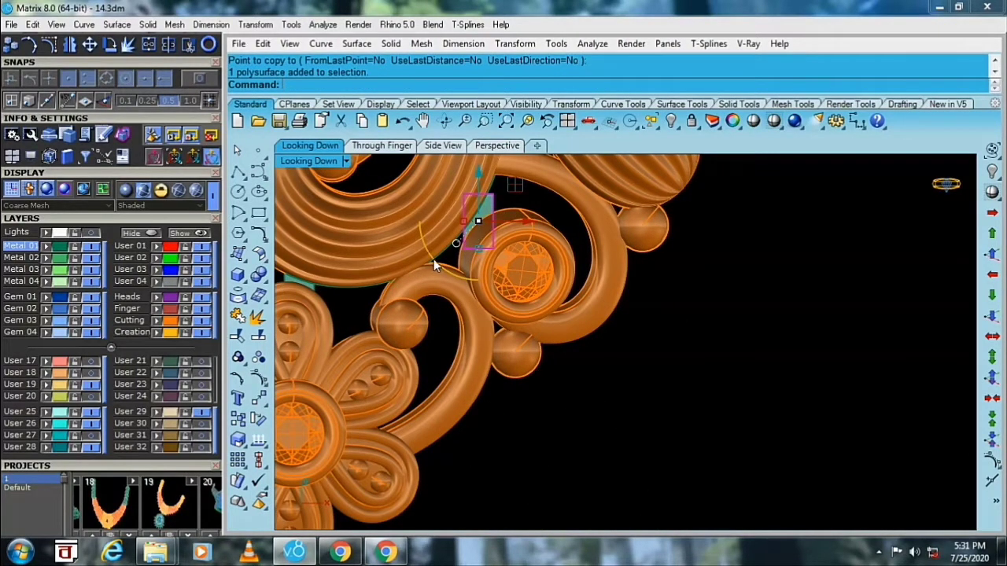
mouse_move(433, 265)
mouse_down()
mouse_move(460, 216)
mouse_move(492, 238)
mouse_up()
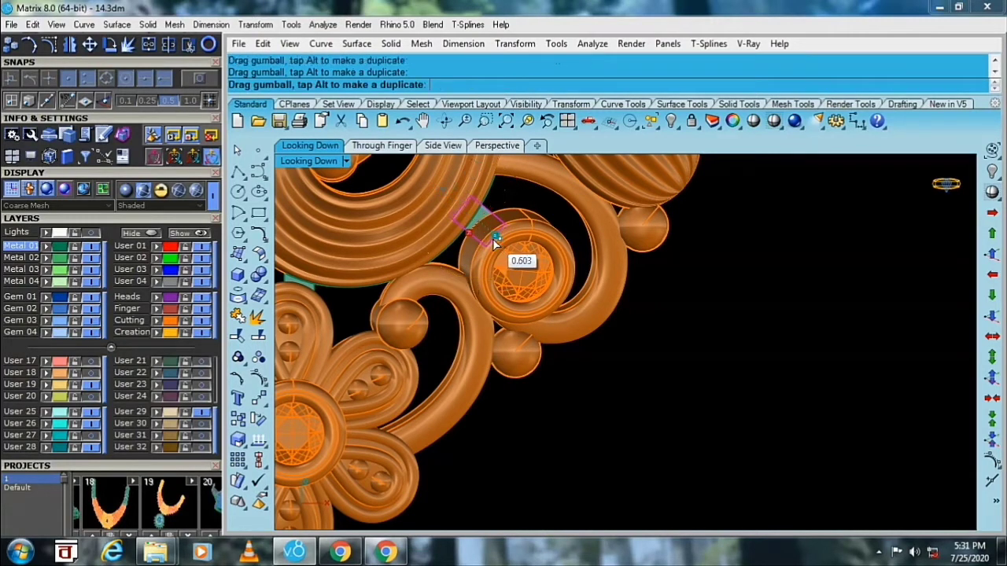
- Rotate and move the copy near the flower into the gap between the rings
scroll(348, 295, up, 1)
scroll(346, 296, up, 1)
scroll(334, 299, up, 2)
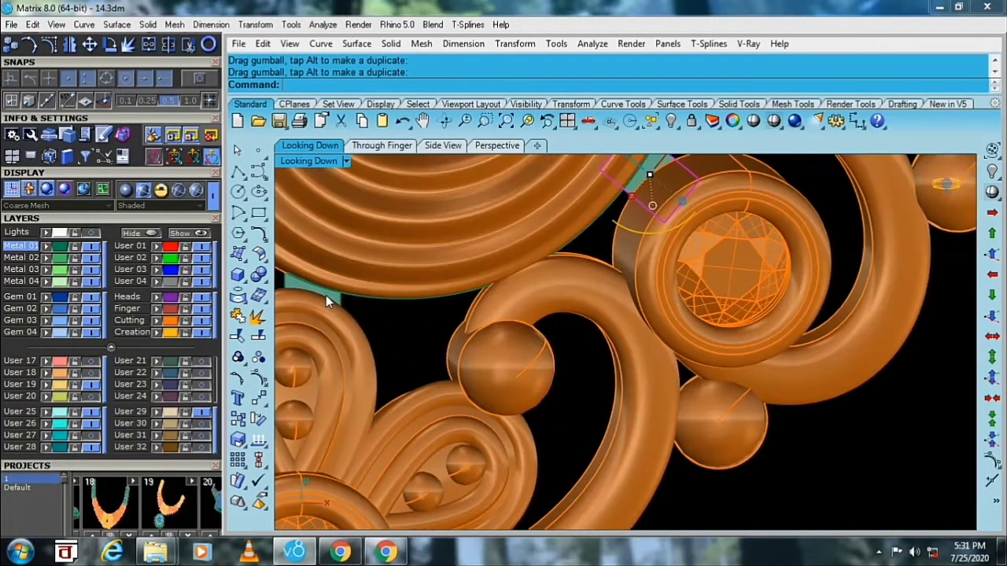
click(334, 305)
key(ctrl+a)
scroll(341, 297, up, 1)
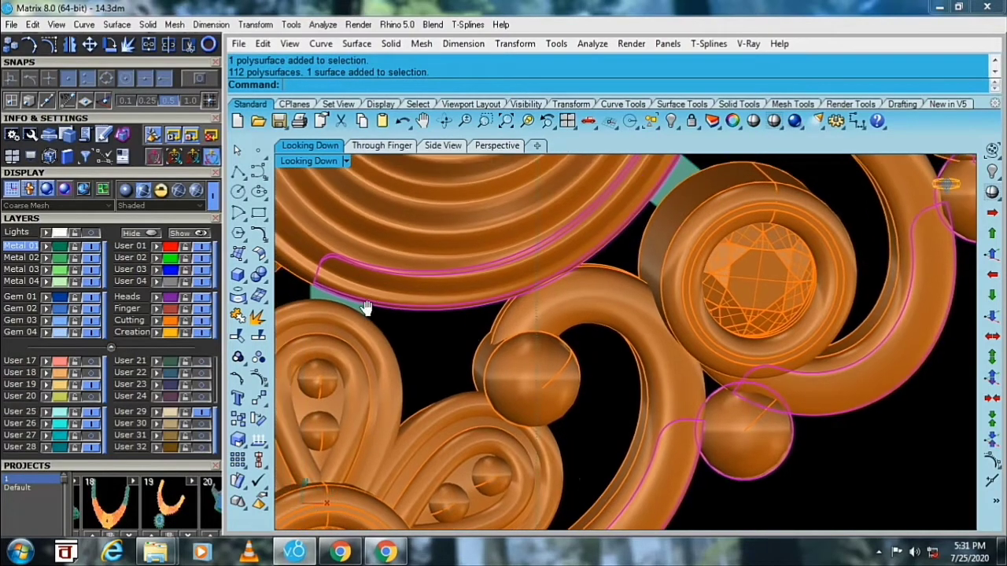
scroll(321, 298, up, 1)
click(305, 295)
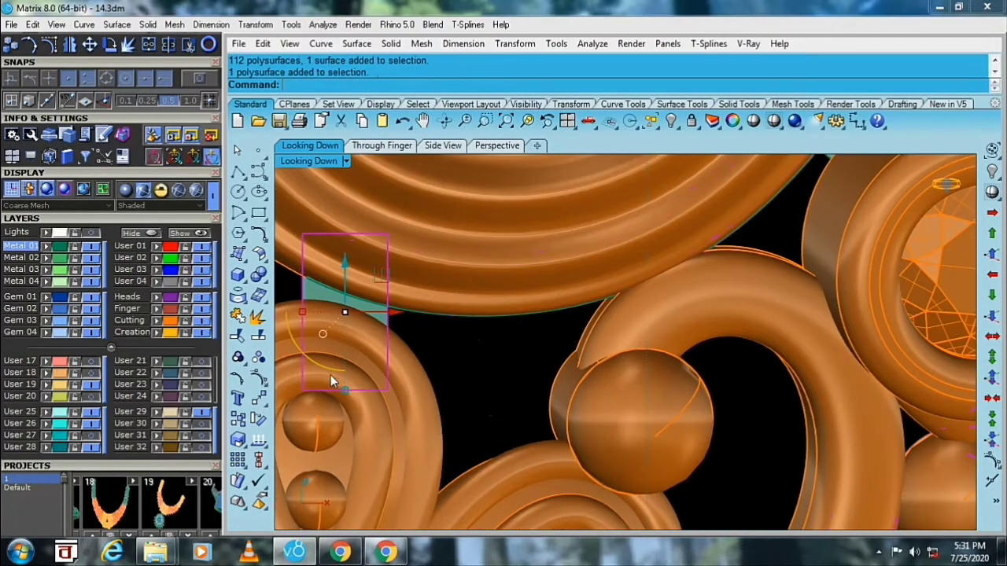
drag(331, 381, 303, 345)
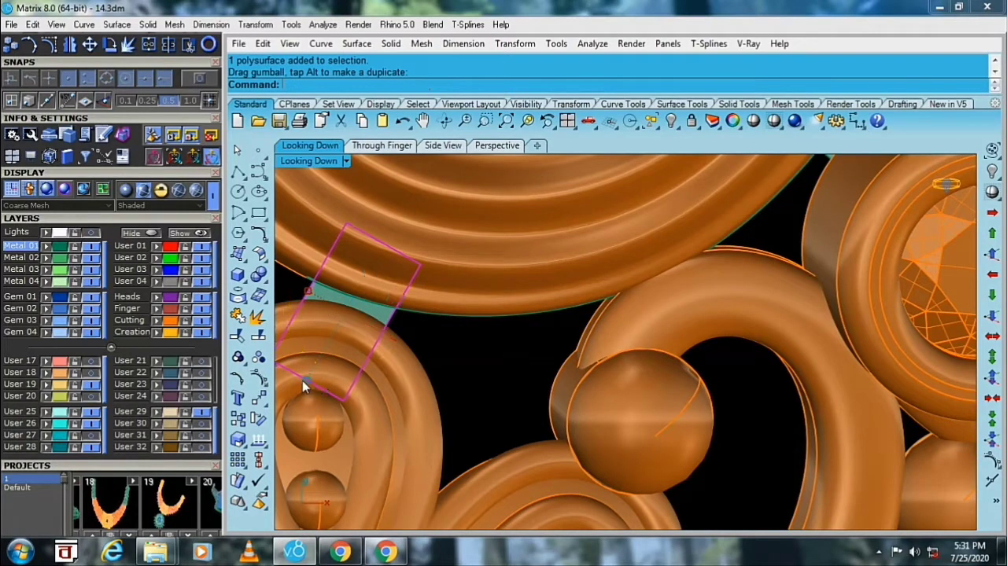
mouse_move(305, 386)
mouse_down()
mouse_move(335, 357)
mouse_move(370, 274)
mouse_up()
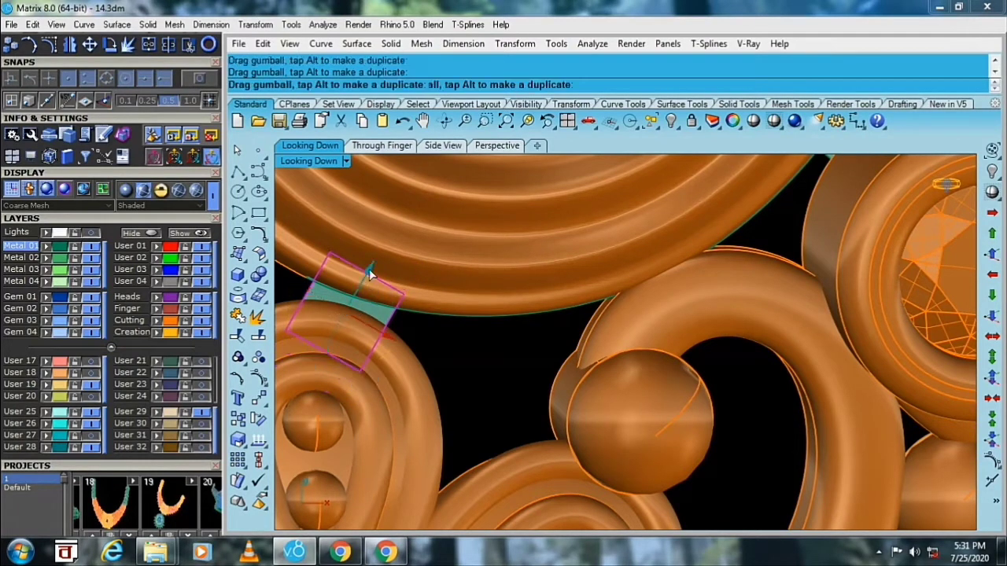
drag(314, 337, 311, 350)
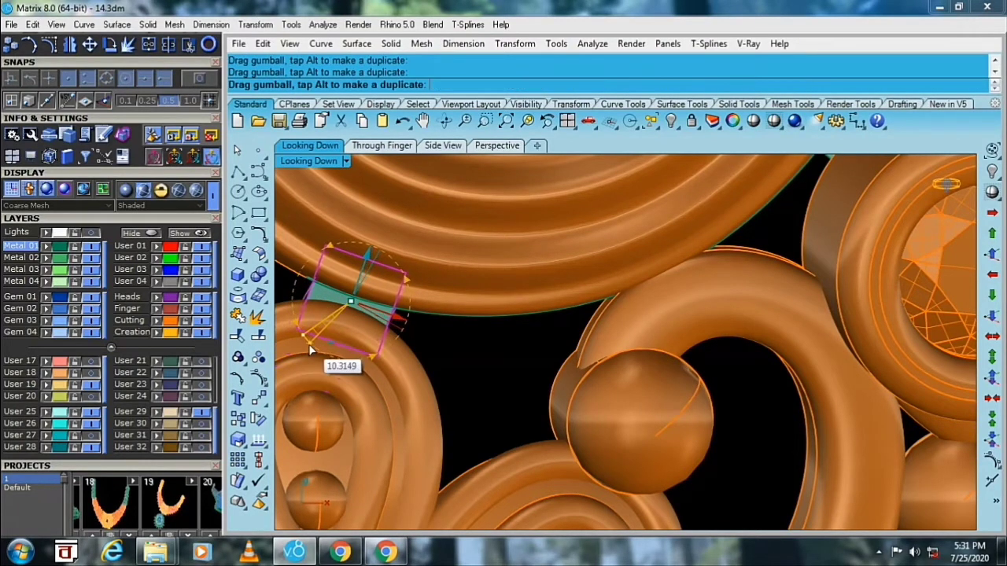
mouse_move(508, 332)
right_down()
mouse_move(490, 366)
mouse_move(513, 368)
mouse_move(438, 443)
right_up()
- Chamfer two edges of the upper teal connector with a 0.25 distance
click(147, 24)
mouse_move(183, 508)
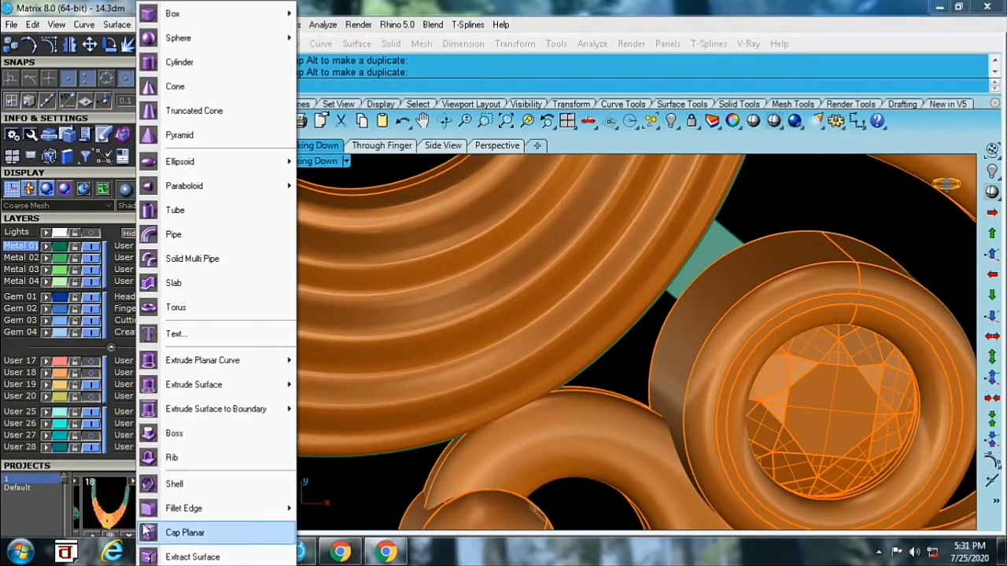
click(307, 524)
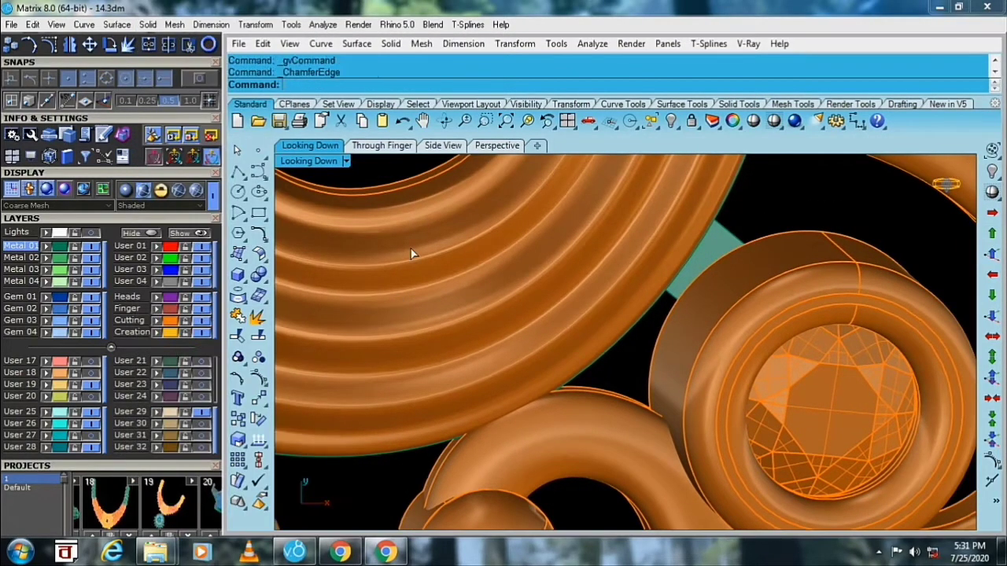
text(.)
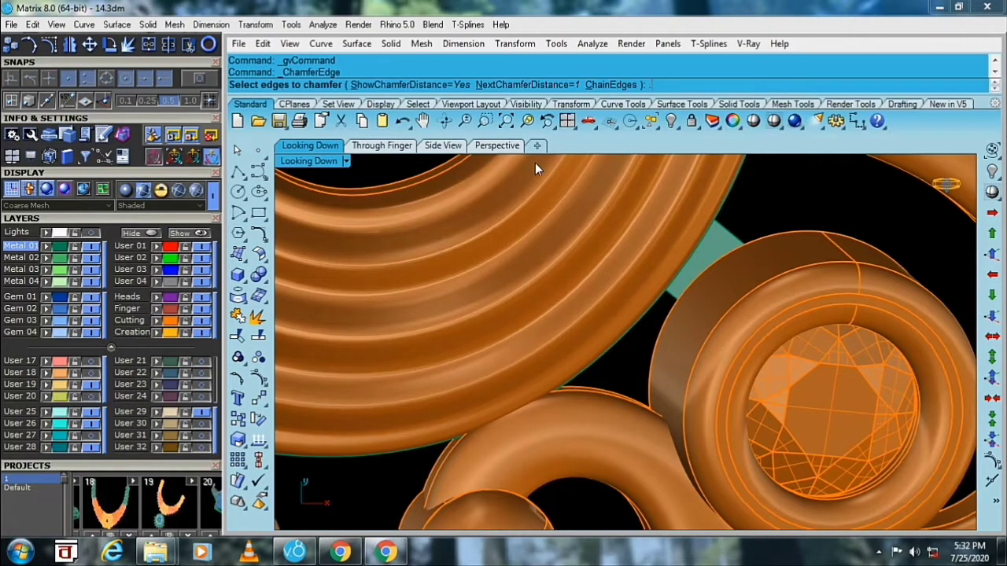
text(25)
key(Return)
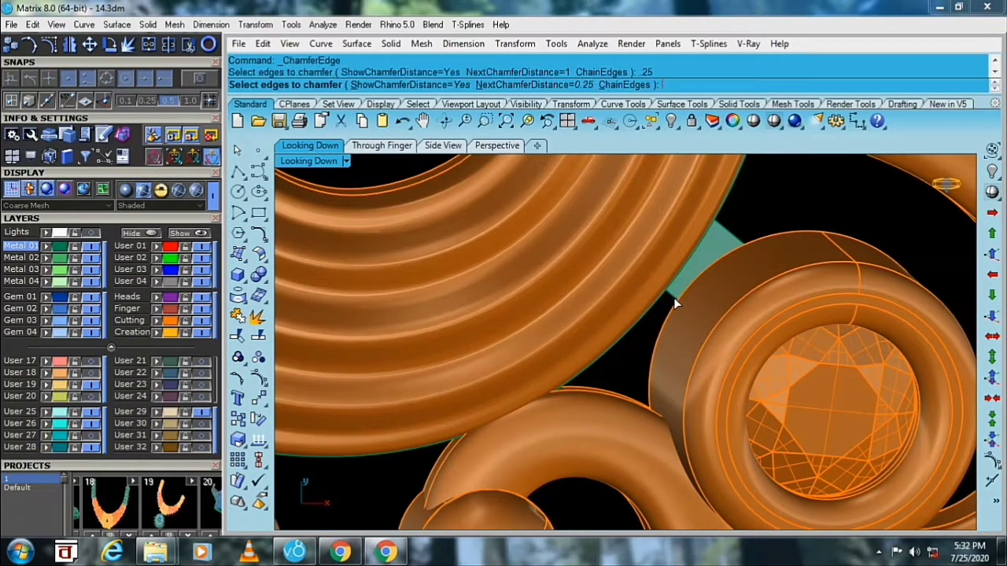
click(674, 301)
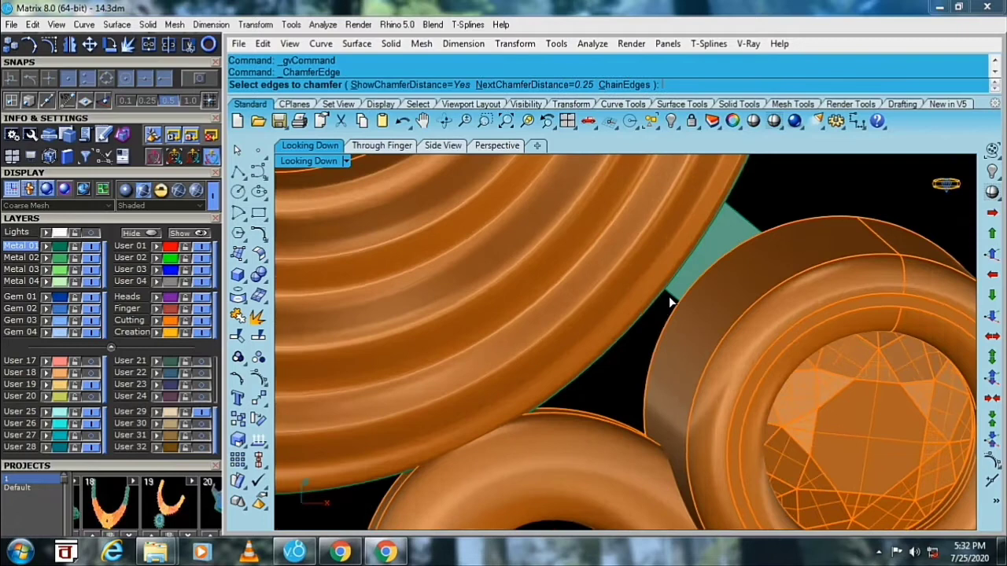
click(678, 289)
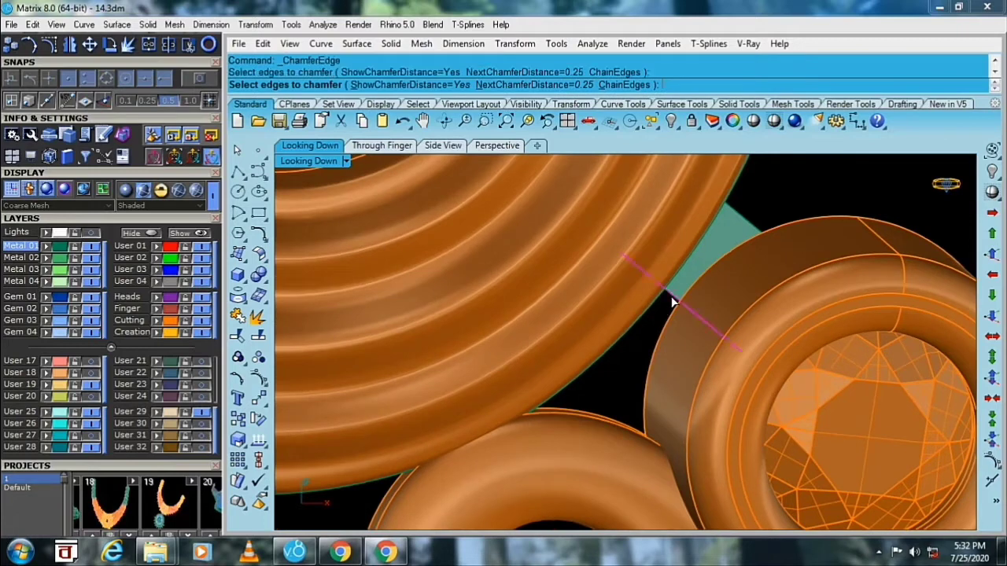
click(732, 214)
key(Return)
key(Return)
- Apply the same 0.25 chamfer to two edges of the lower teal connector
scroll(645, 308, down, 3)
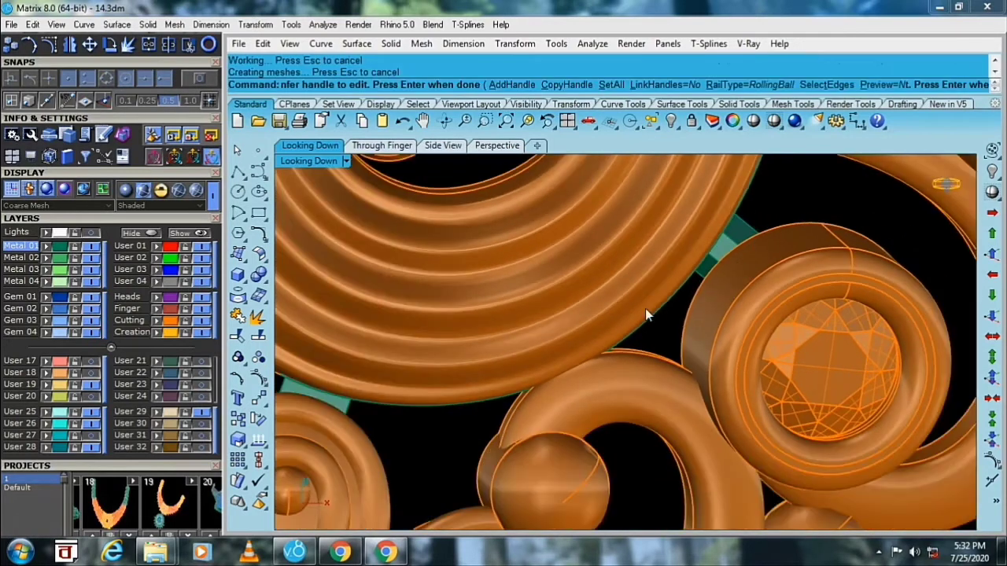
scroll(401, 394, up, 5)
click(387, 380)
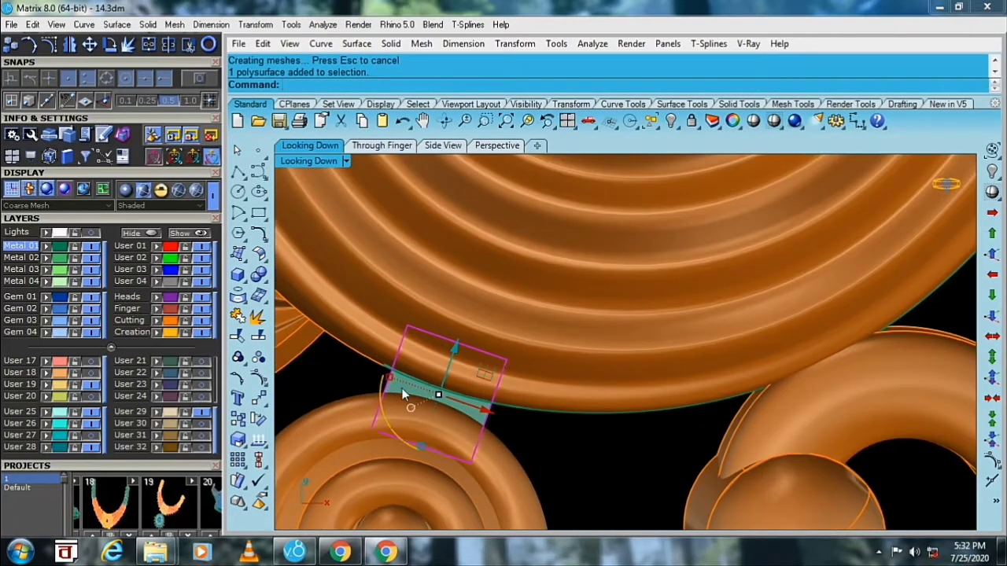
key(Return)
click(391, 381)
click(488, 411)
key(Return)
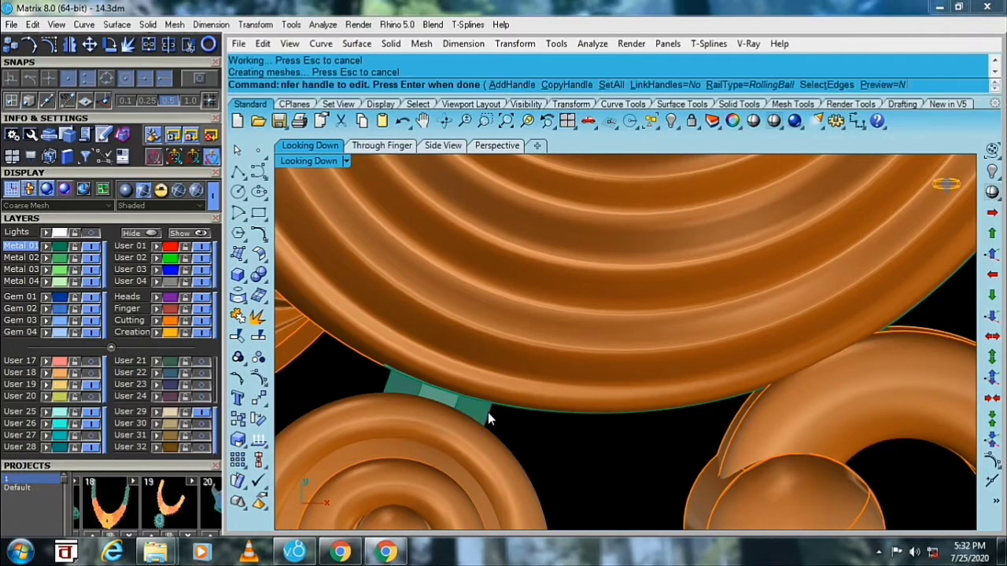
key(Return)
- Select both the lower and upper chamfered connectors together
click(478, 412)
right_drag(442, 413, 793, 281)
shift+click(877, 252)
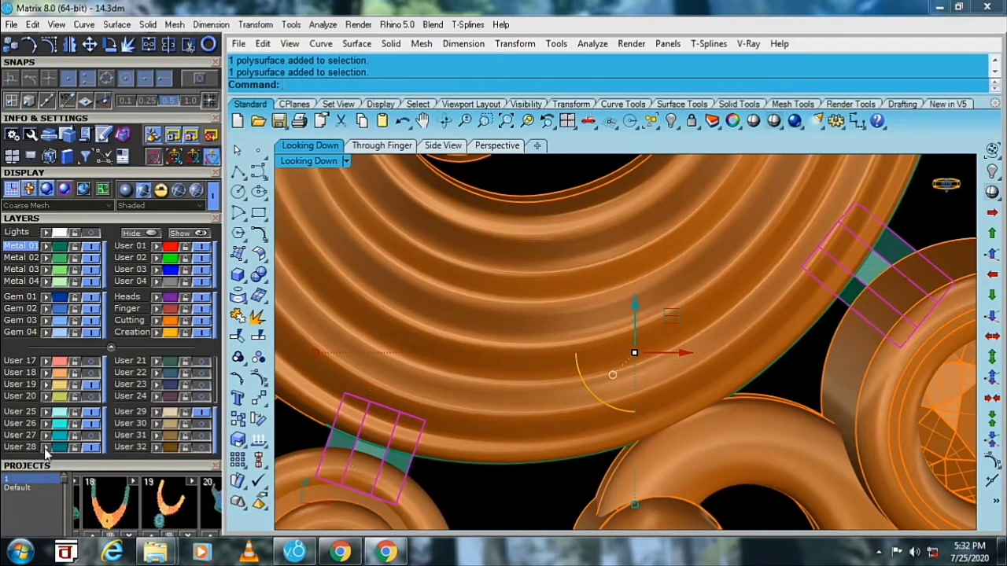
scroll(458, 415, down, 3)
scroll(458, 414, down, 3)
scroll(537, 388, down, 3)
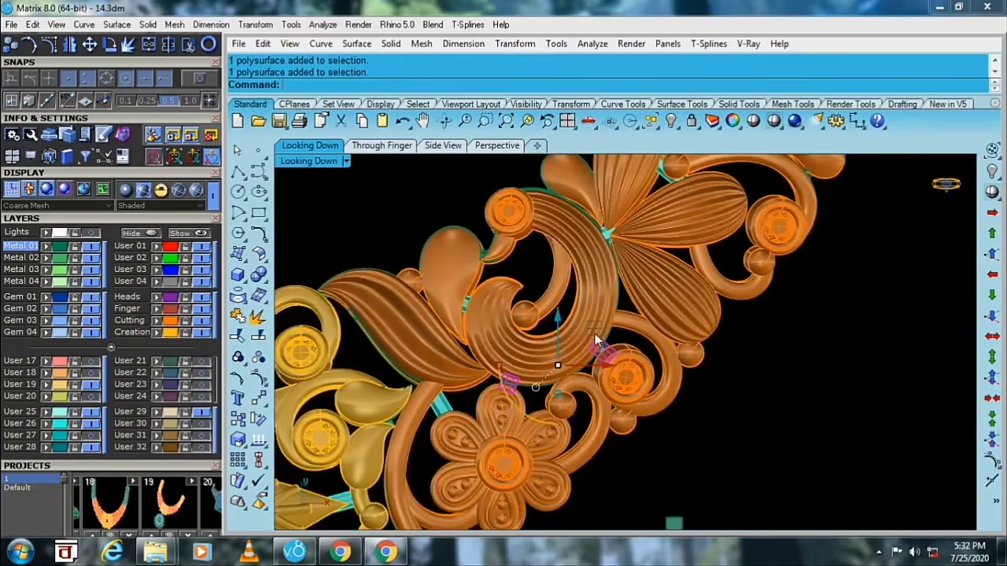
scroll(549, 372, down, 2)
scroll(511, 367, up, 2)
scroll(447, 418, up, 2)
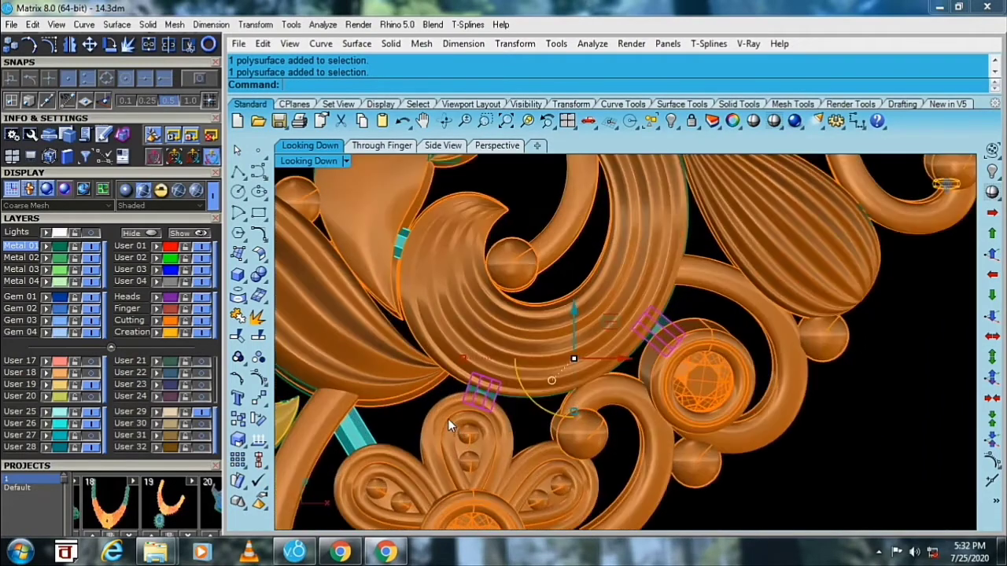
scroll(507, 378, up, 2)
scroll(425, 391, up, 2)
scroll(394, 386, down, 3)
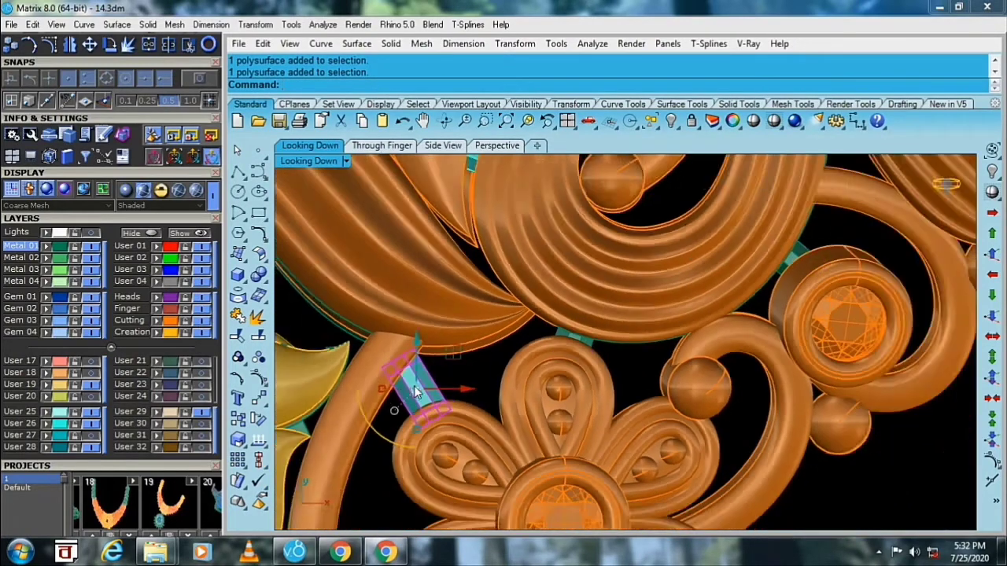
scroll(425, 310, up, 3)
scroll(425, 310, up, 1)
scroll(426, 309, down, 3)
scroll(562, 359, up, 1)
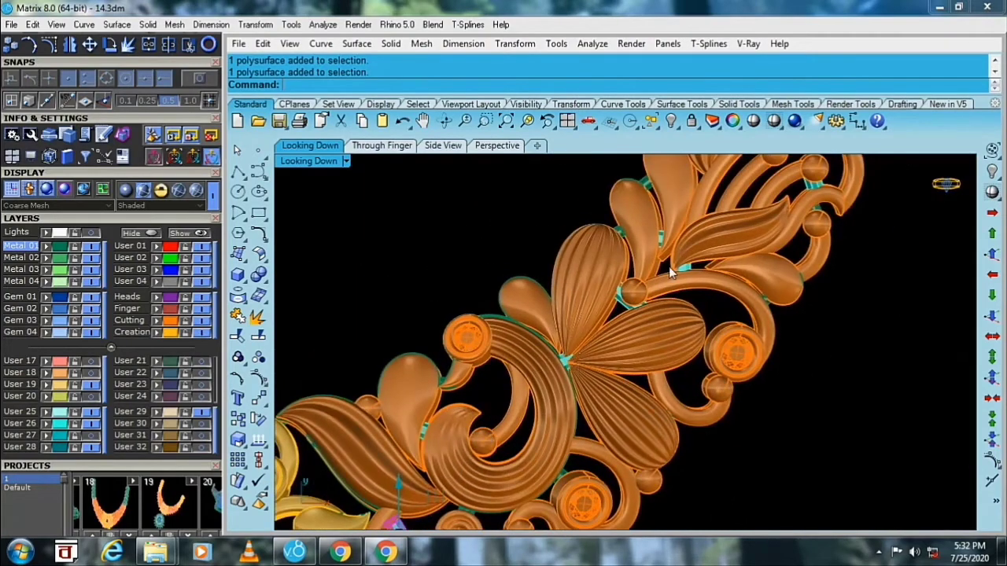
scroll(561, 351, up, 2)
scroll(677, 279, down, 2)
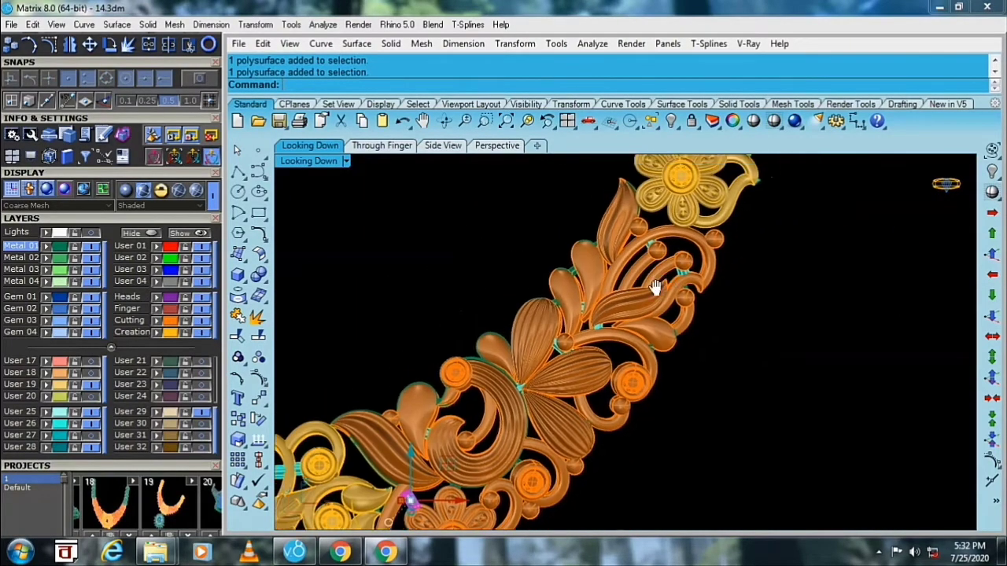
scroll(529, 429, up, 1)
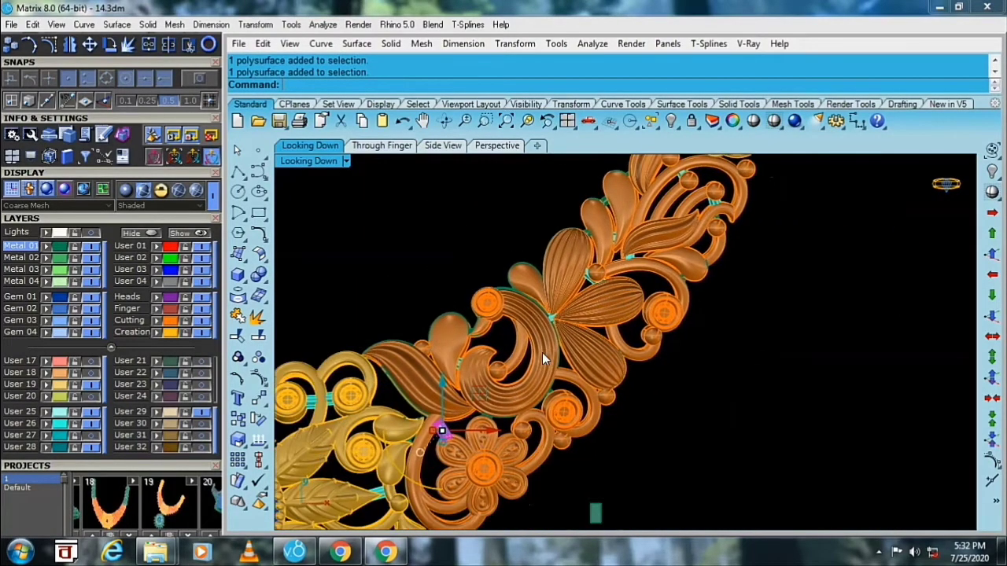
scroll(495, 445, up, 1)
scroll(504, 433, up, 1)
scroll(519, 377, up, 1)
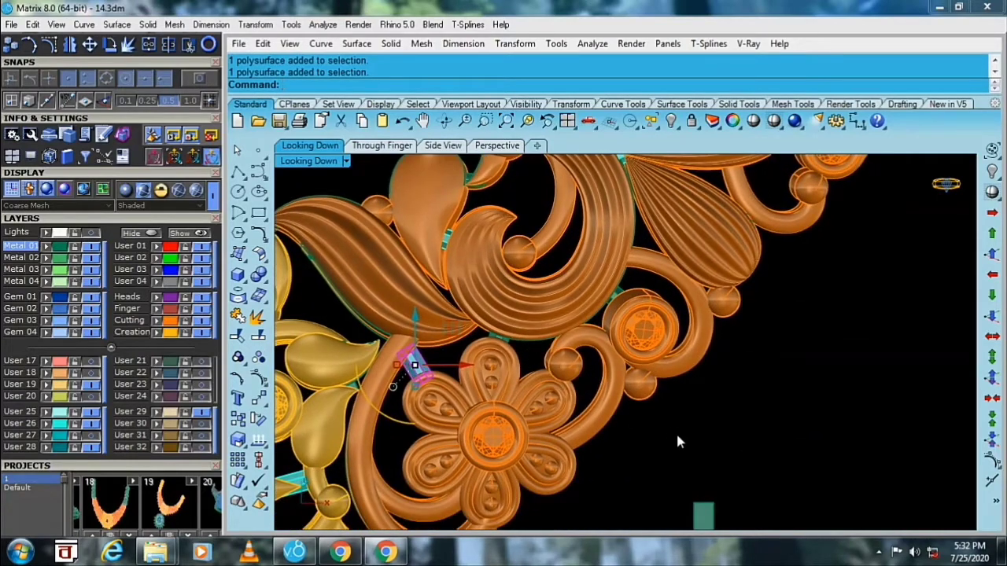
scroll(416, 362, up, 2)
scroll(595, 366, up, 2)
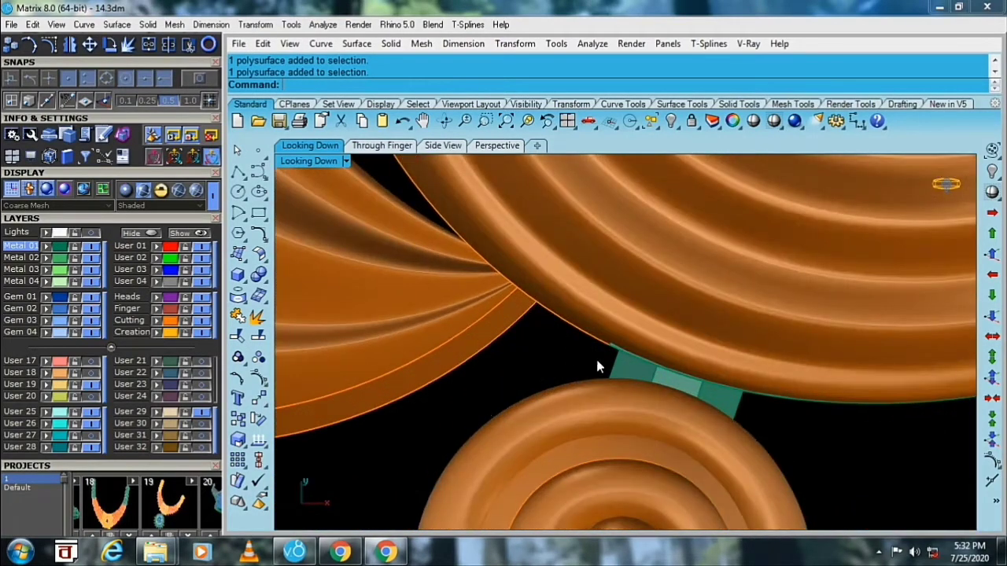
scroll(576, 361, down, 1)
scroll(404, 386, down, 2)
scroll(472, 377, down, 1)
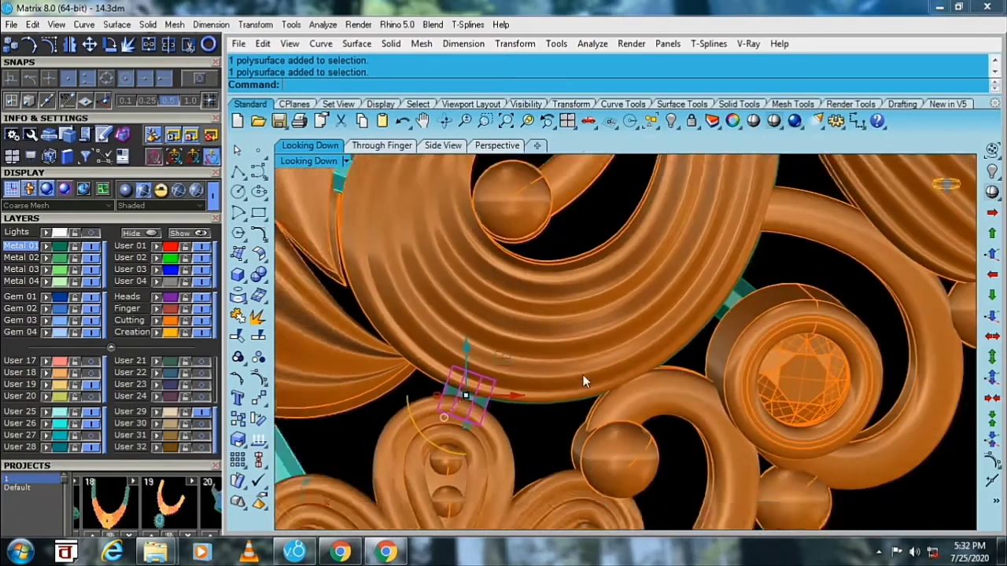
scroll(625, 344, up, 2)
scroll(626, 345, down, 1)
scroll(596, 328, down, 1)
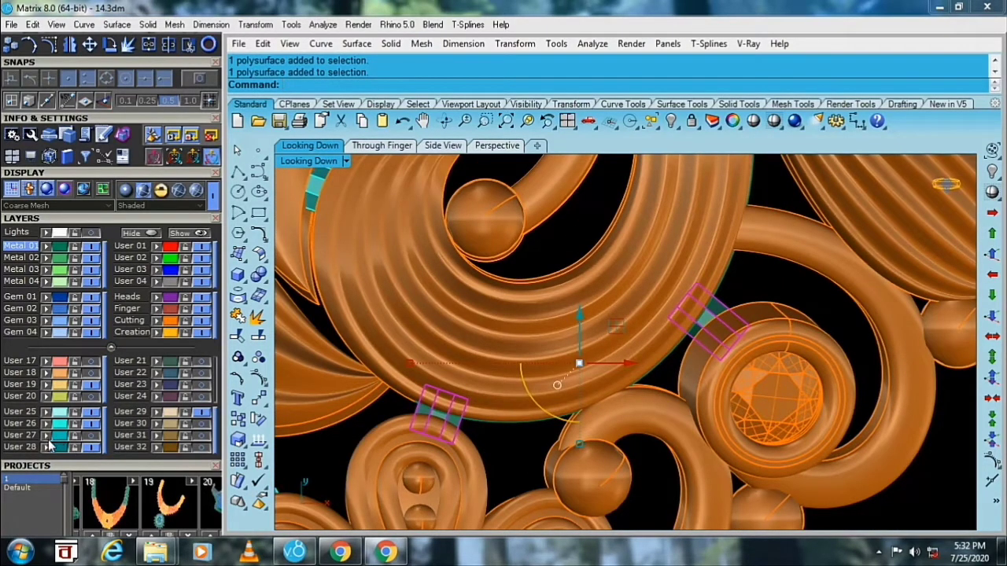
scroll(556, 407, down, 1)
scroll(556, 408, down, 1)
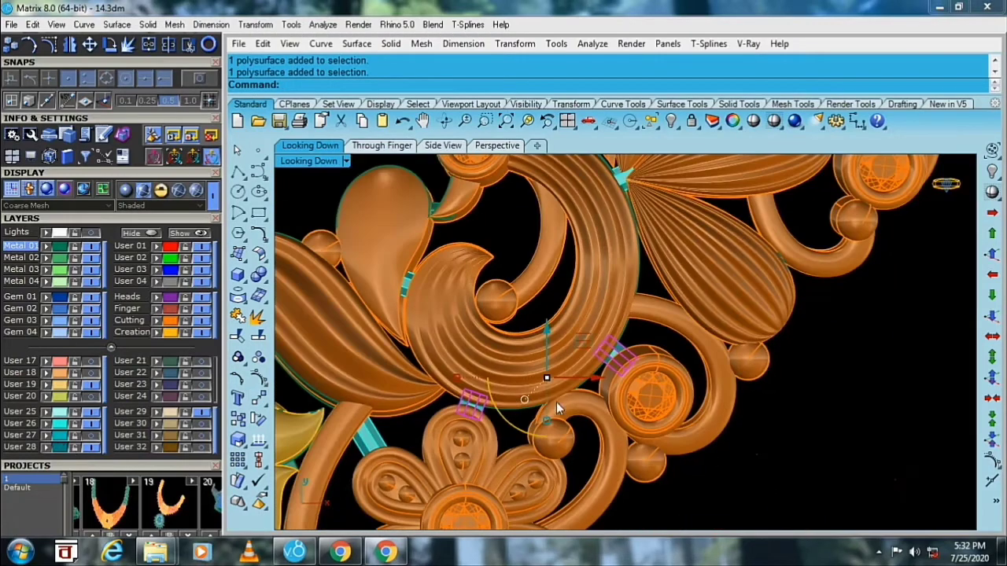
scroll(672, 403, down, 1)
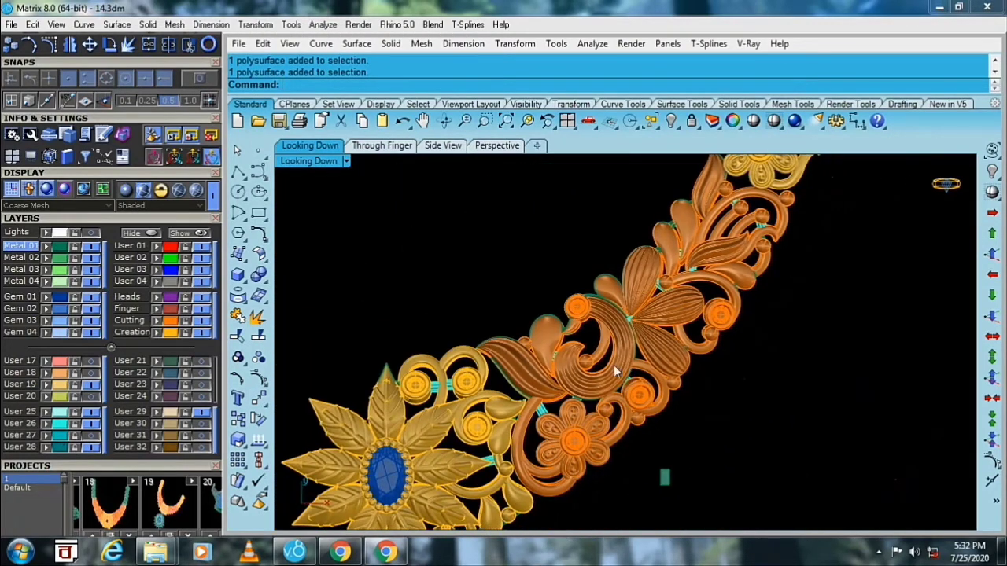
right_drag(631, 304, 506, 437)
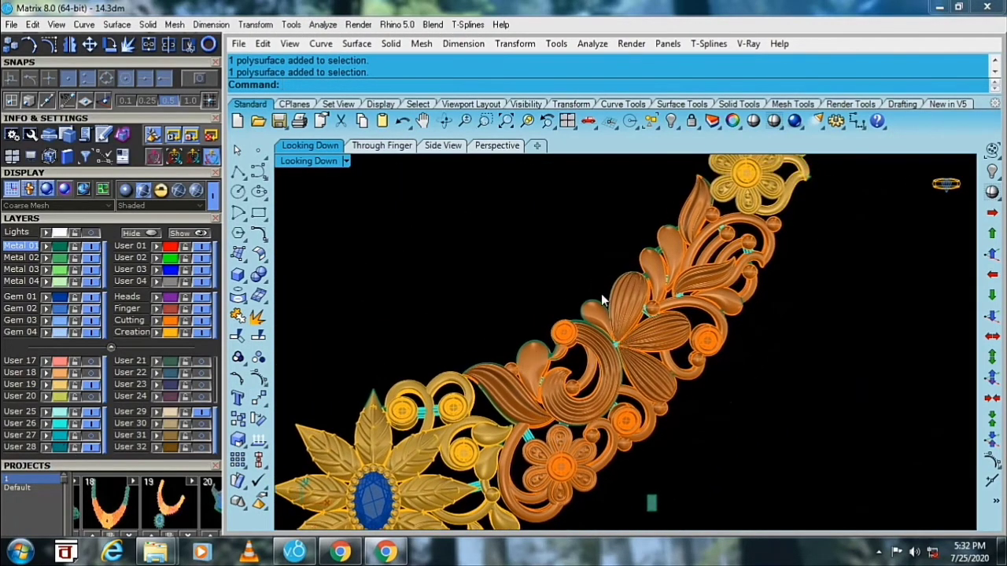
right_drag(691, 411, 591, 421)
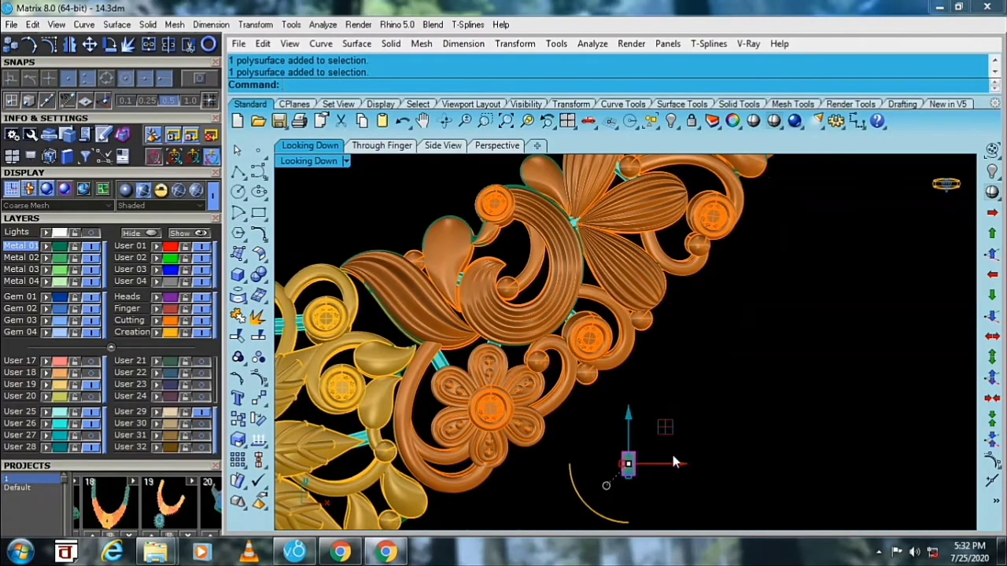
right_drag(674, 462, 626, 431)
- Delete the stray small part and draw a 1.4-diameter circle beside the necklace
key(Delete)
click(237, 191)
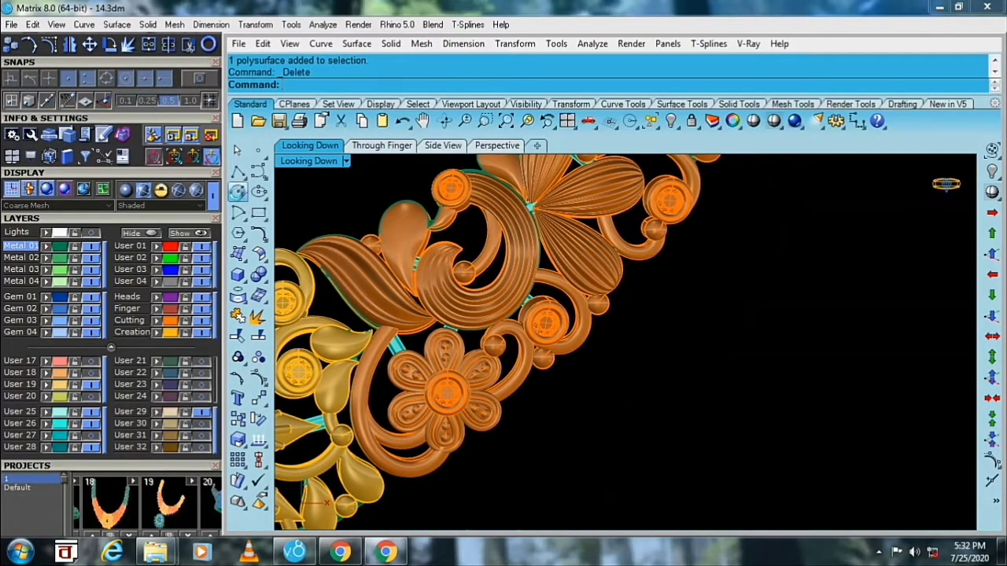
click(608, 434)
text(1.4)
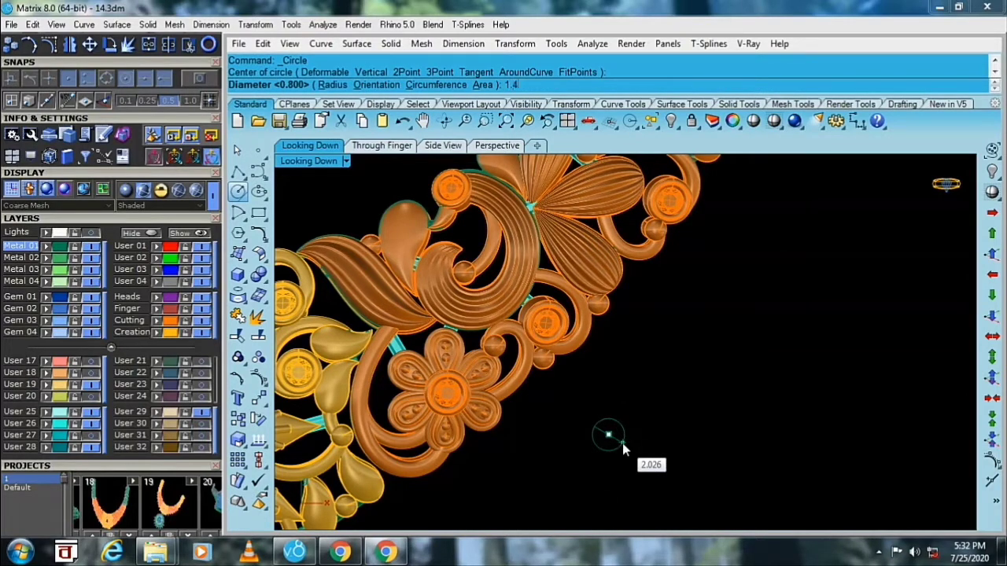
key(Return)
- Lock the 1.4 circle, hide all other objects, then unlock the circle
scroll(620, 443, up, 2)
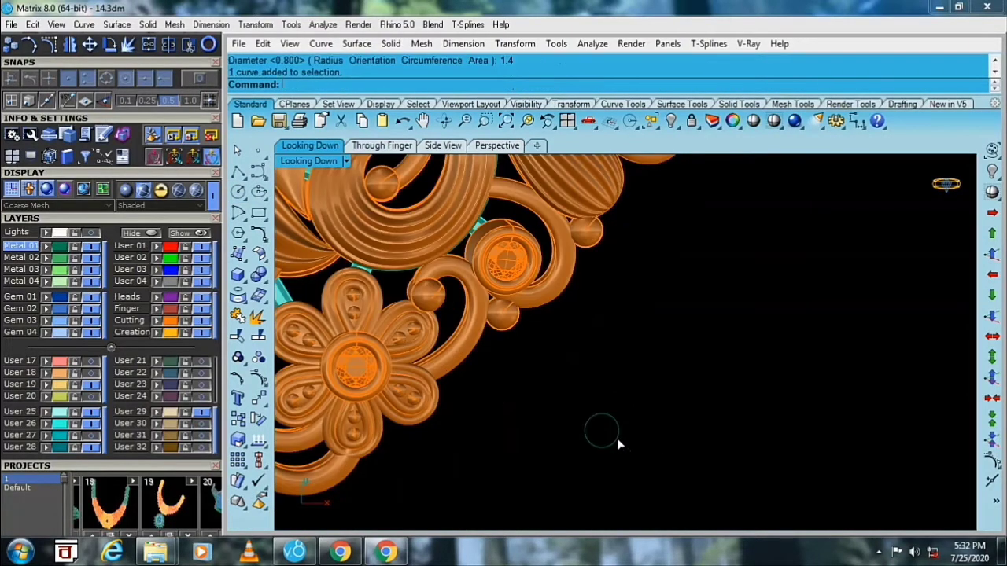
click(692, 119)
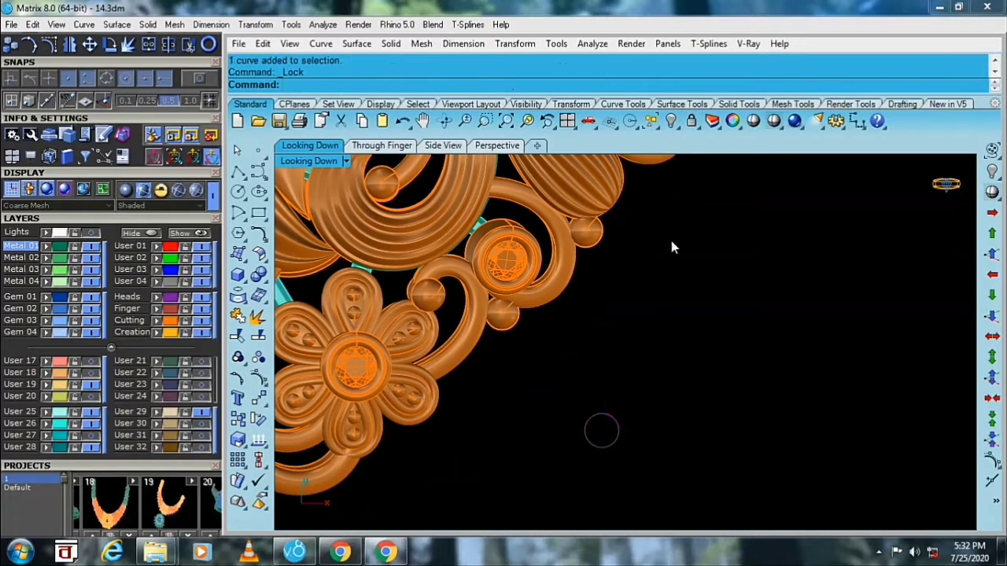
key(ctrl+a)
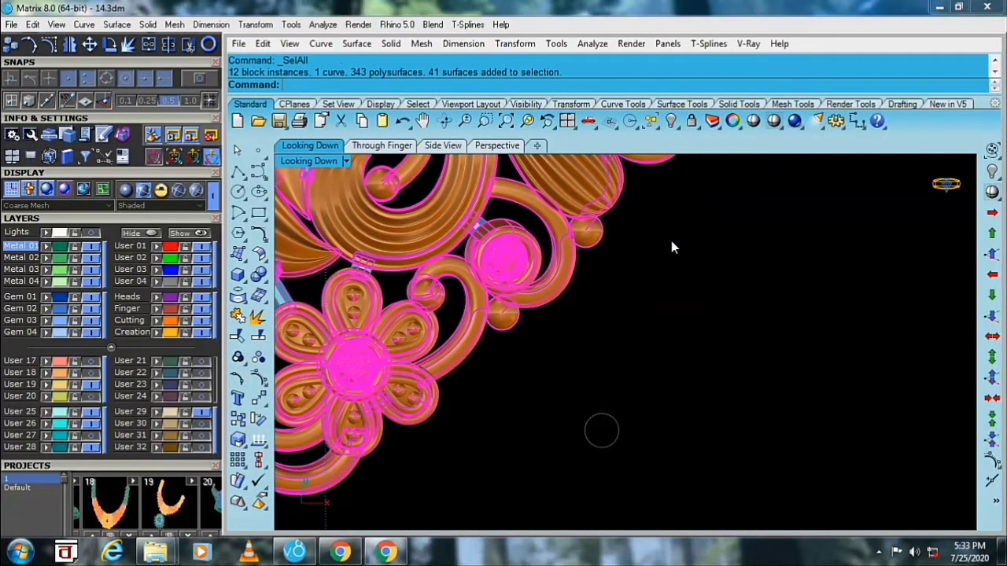
click(670, 121)
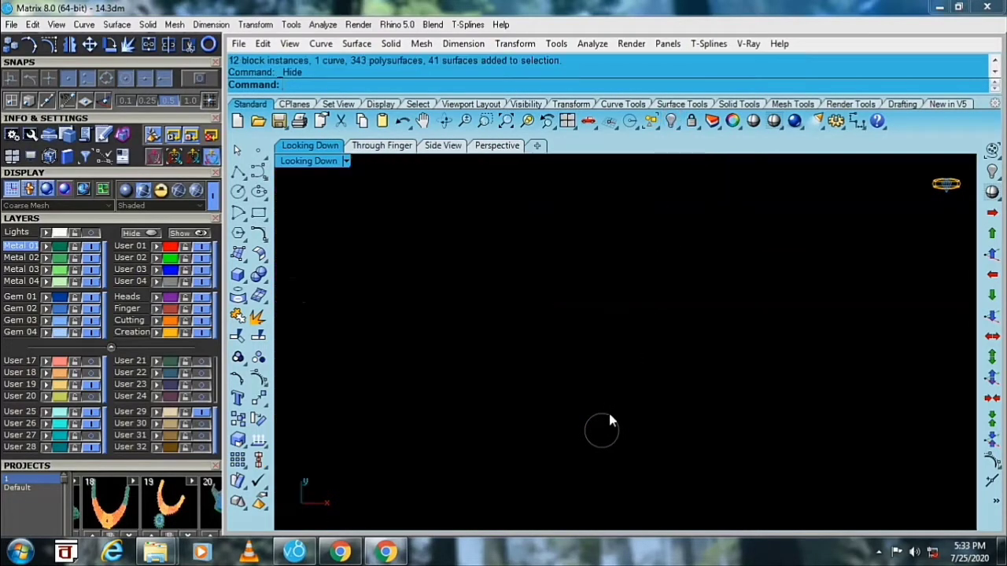
right_click(692, 120)
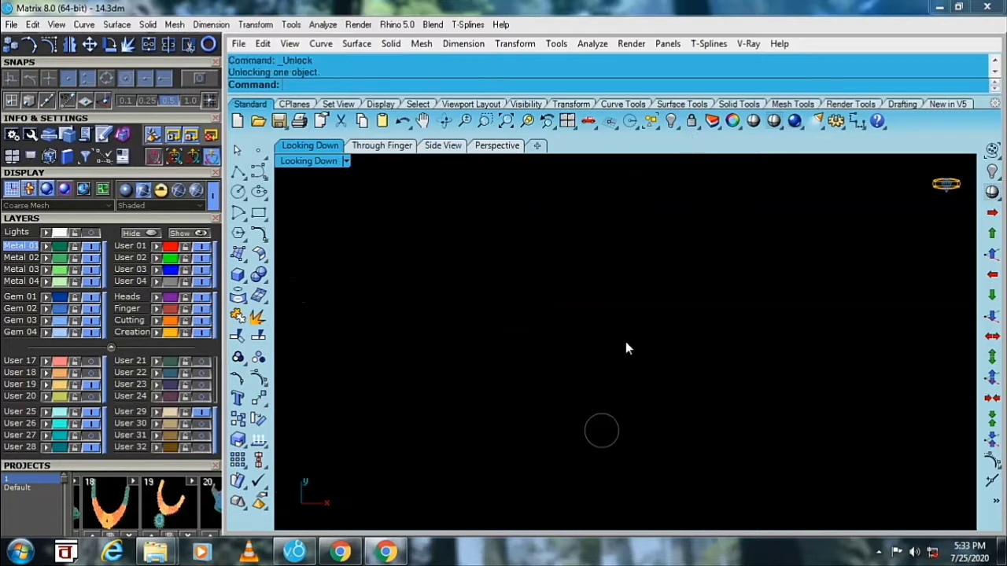
double_click(309, 164)
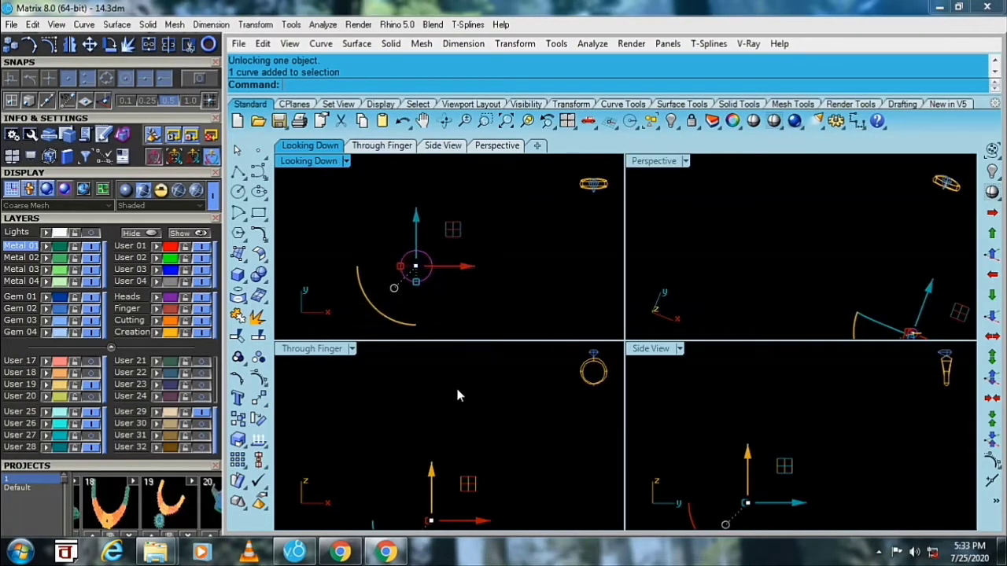
key(Delete)
- Draw a 0.8-diameter circle and move it from its quad onto the large circle's edge
click(238, 191)
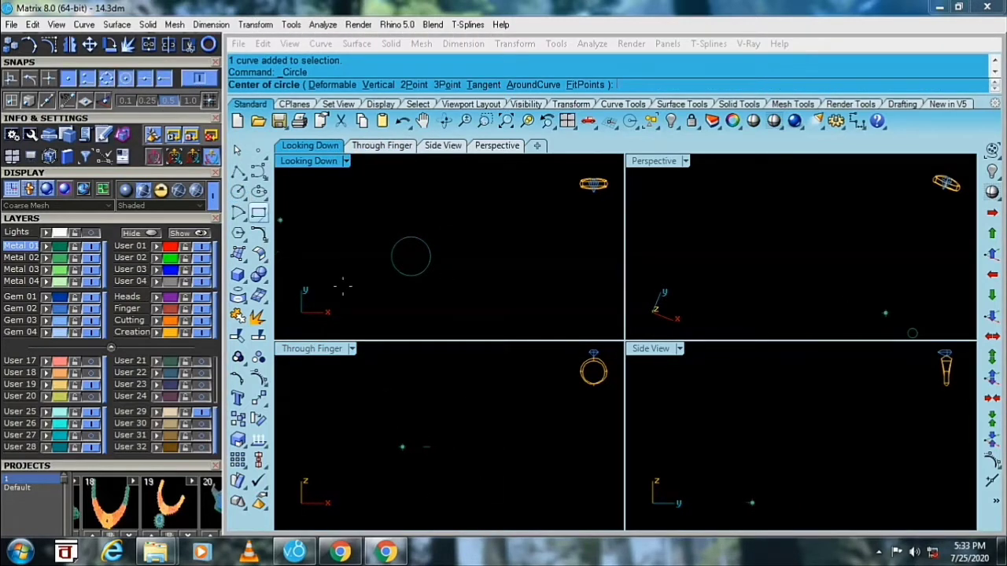
click(409, 462)
text(8)
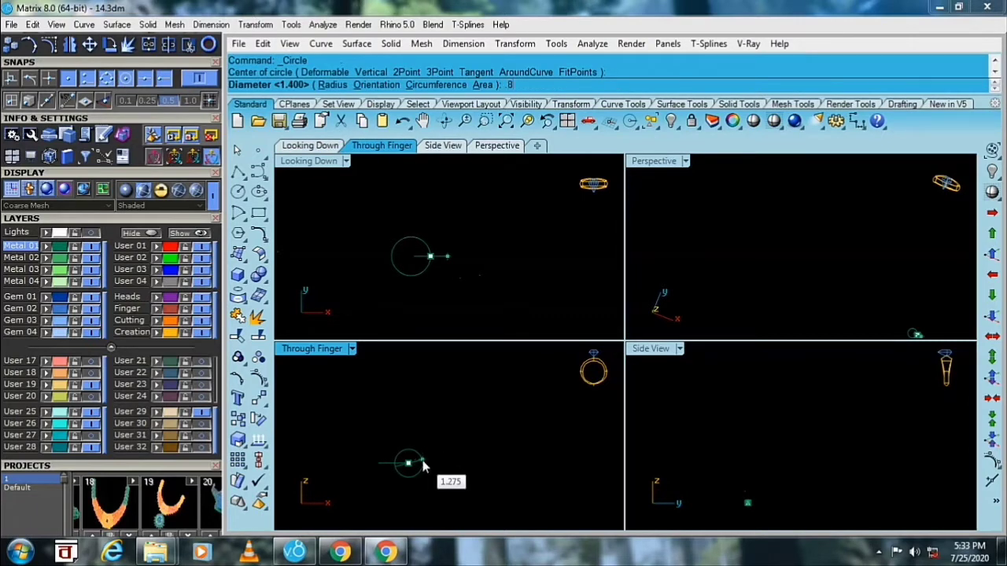
key(Return)
click(414, 453)
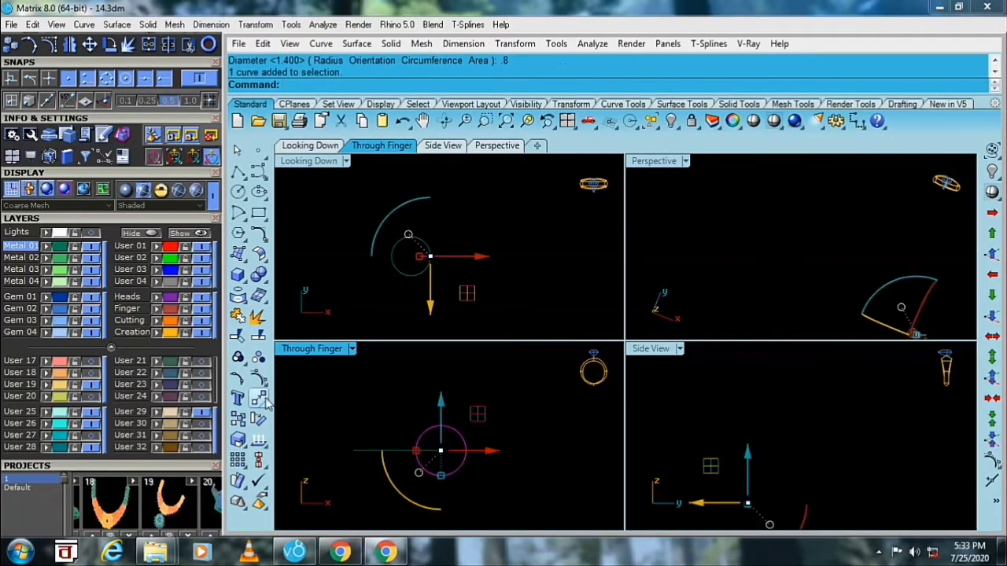
click(259, 399)
click(415, 450)
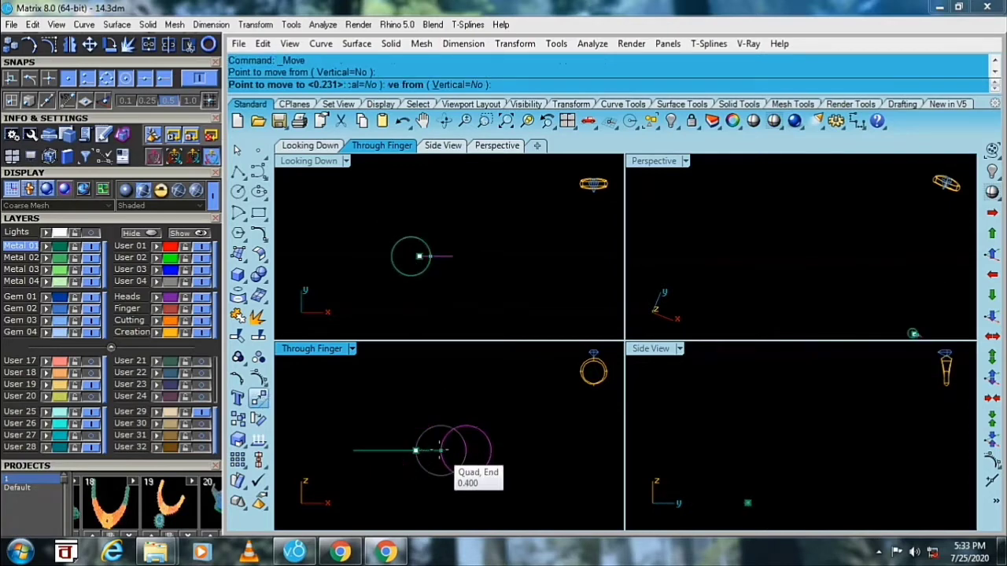
click(442, 450)
- Sweep the 0.8 circle around the 1.4 circle into a torus and delete the curves
click(489, 268)
drag(342, 200, 523, 313)
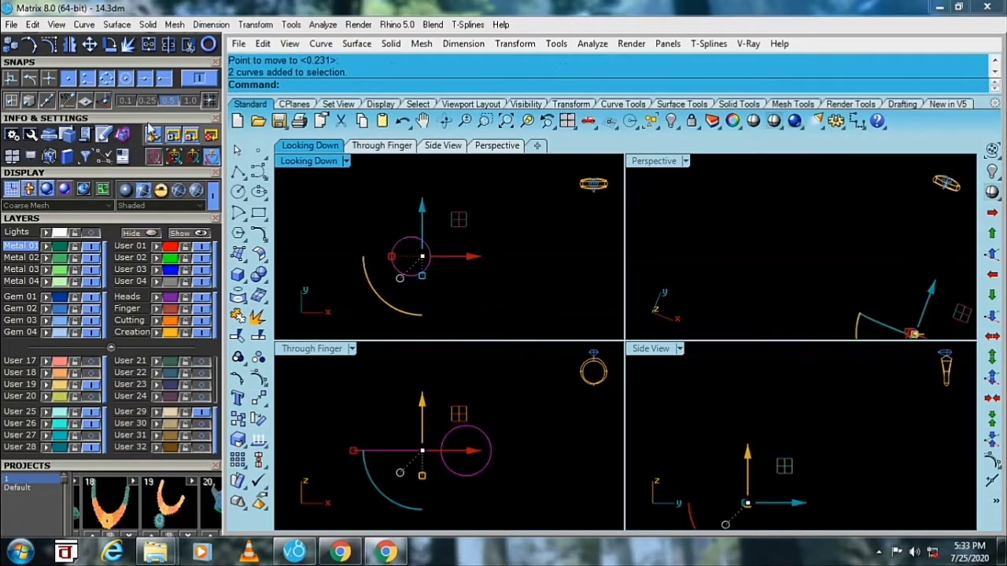
click(117, 24)
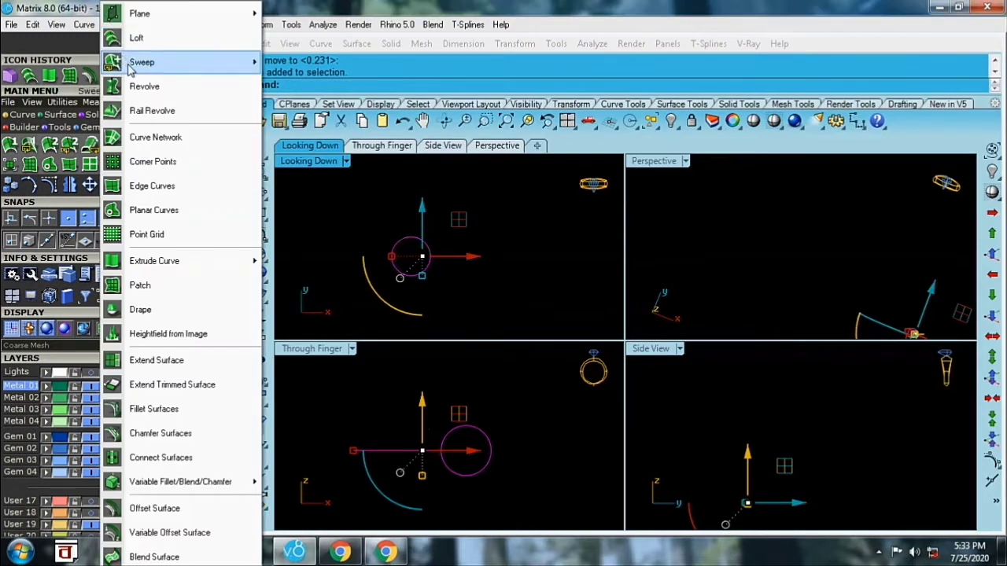
click(295, 63)
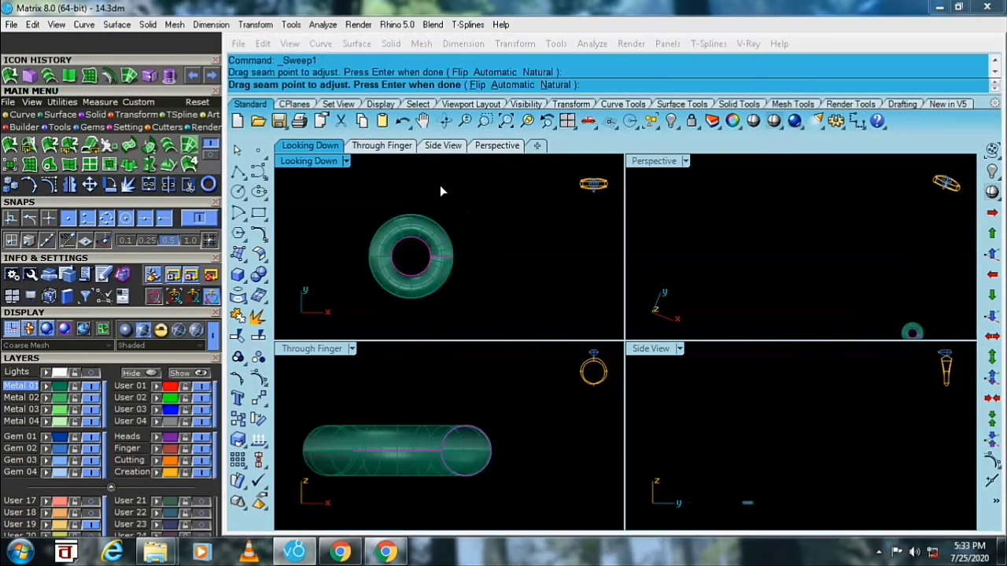
key(Return)
click(442, 233)
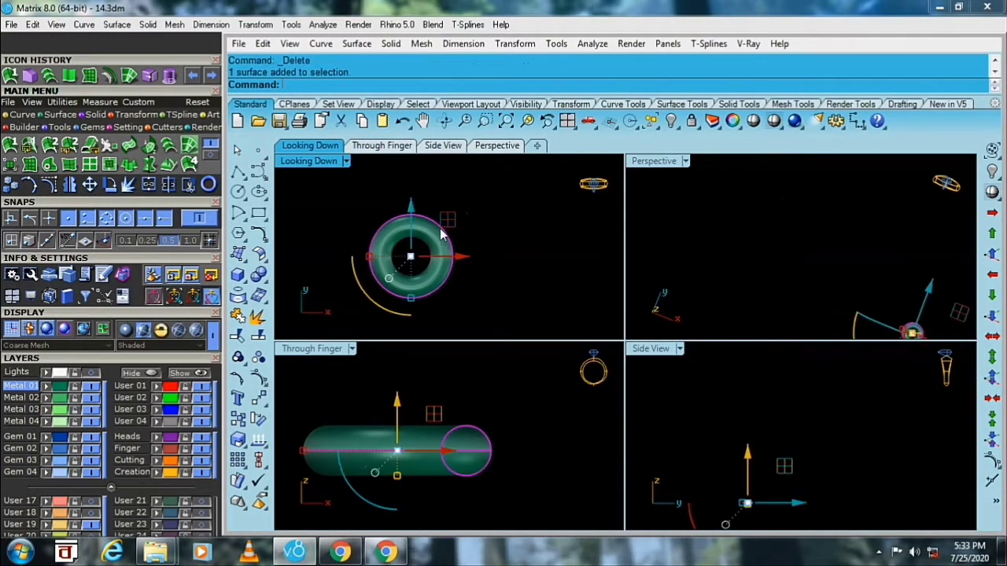
- Show the hidden necklace pieces again and maximize the top view
right_click(671, 121)
scroll(510, 228, down, 2)
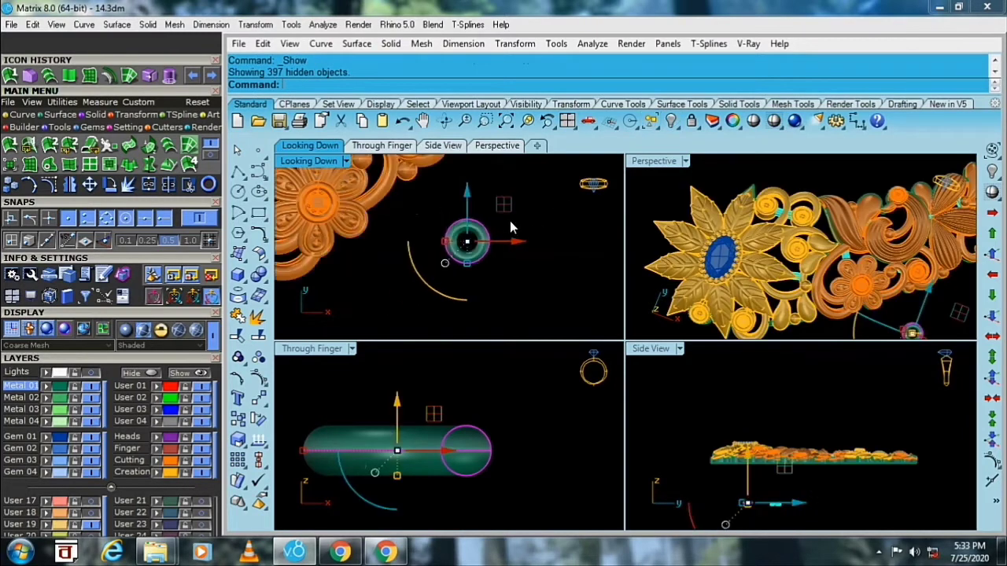
scroll(510, 227, down, 2)
double_click(309, 161)
scroll(586, 291, up, 2)
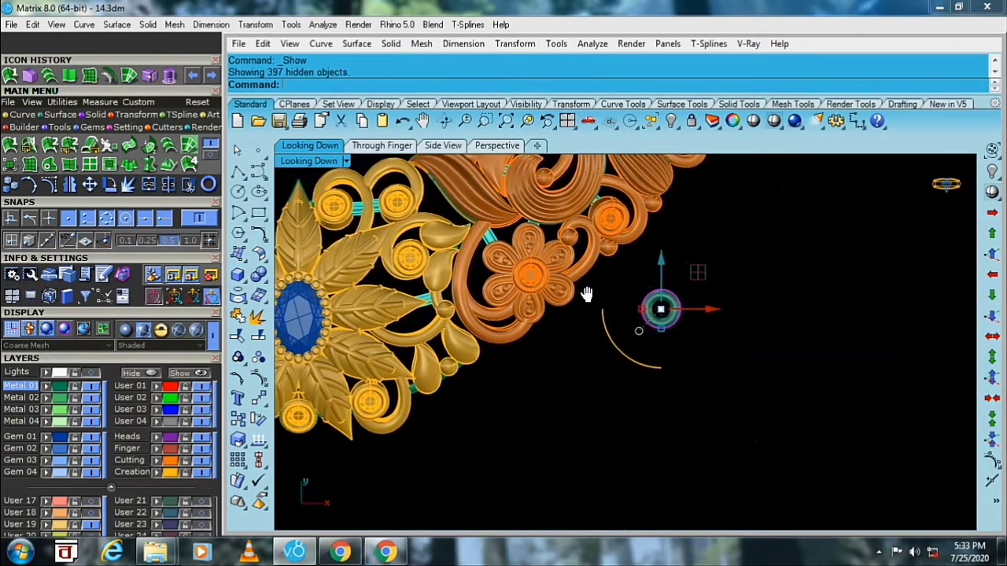
scroll(586, 302, up, 2)
scroll(586, 307, up, 2)
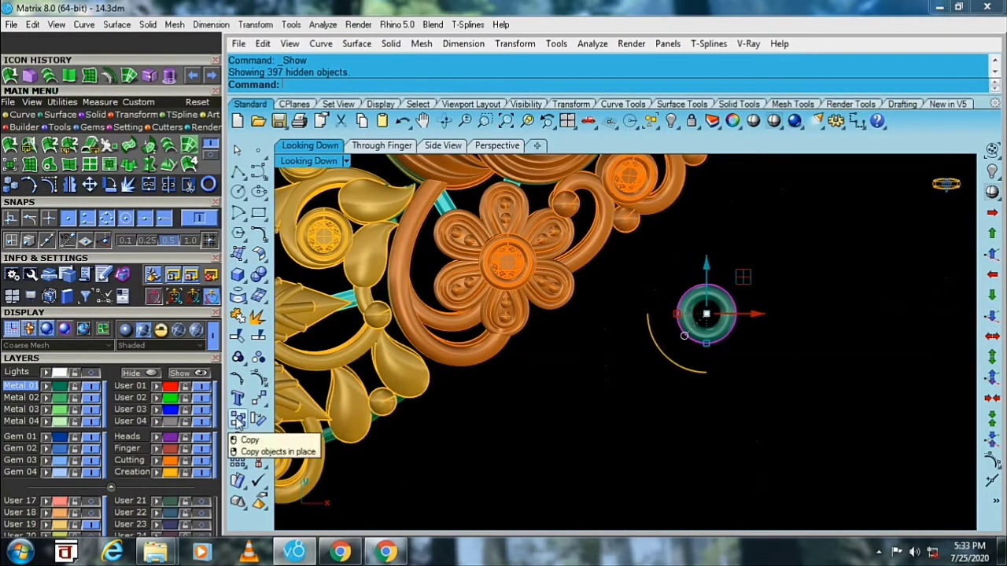
- With snaps off, copy the torus ring from its centre to the gold/orange junction
click(237, 419)
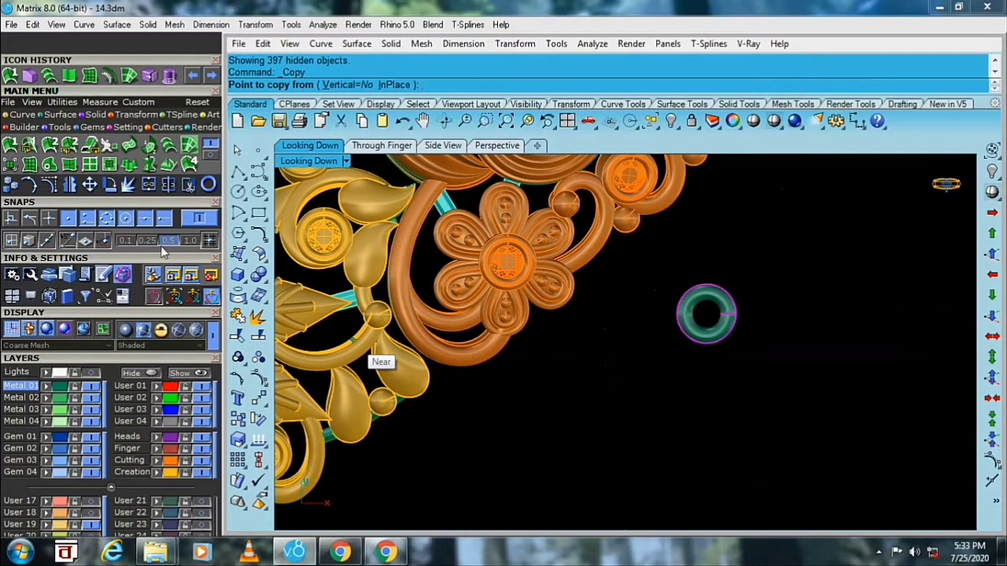
click(196, 221)
click(690, 318)
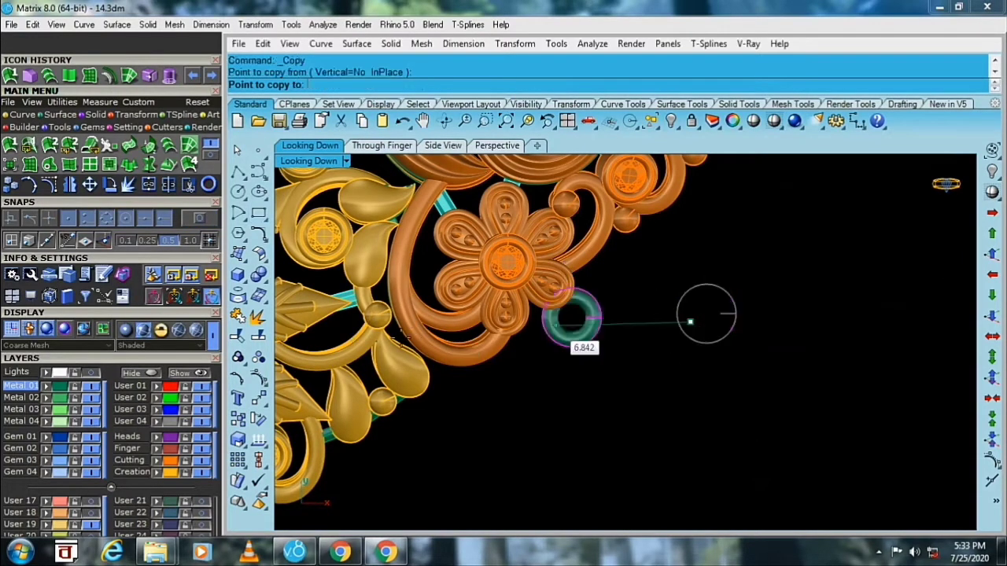
scroll(409, 358, up, 1)
scroll(452, 342, up, 1)
scroll(442, 338, up, 1)
scroll(441, 340, up, 1)
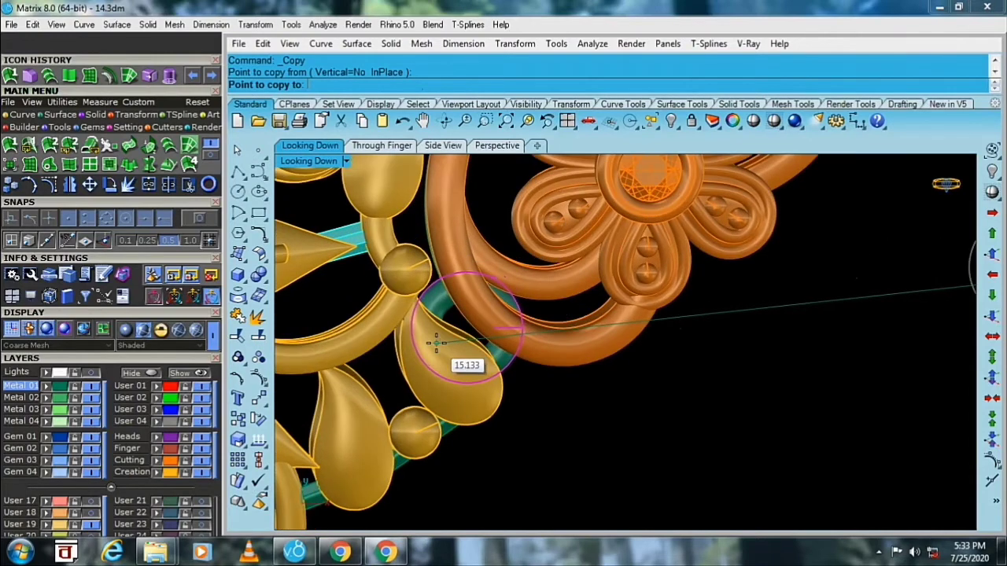
scroll(441, 346, up, 1)
scroll(450, 373, down, 1)
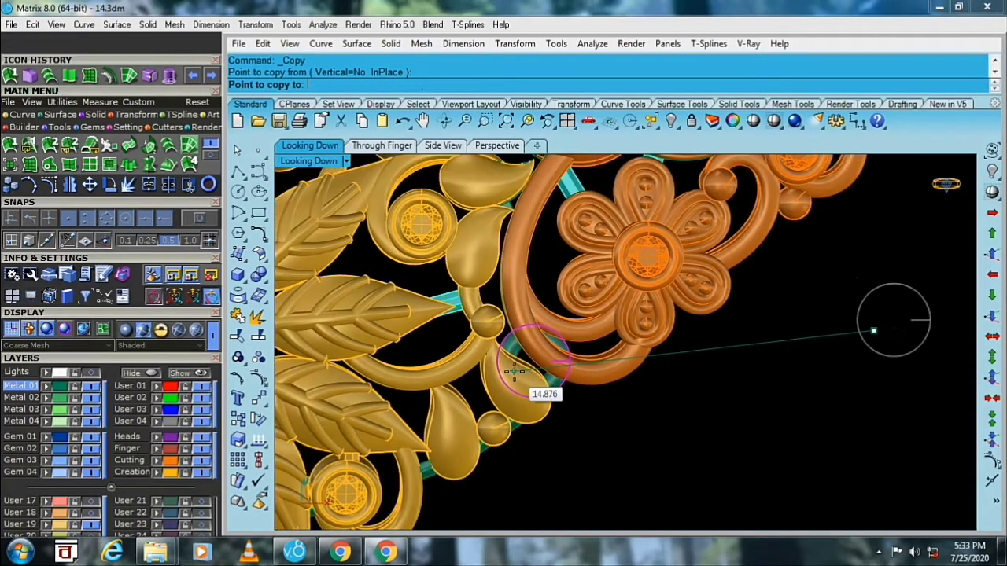
scroll(450, 373, up, 1)
click(515, 368)
scroll(550, 366, down, 1)
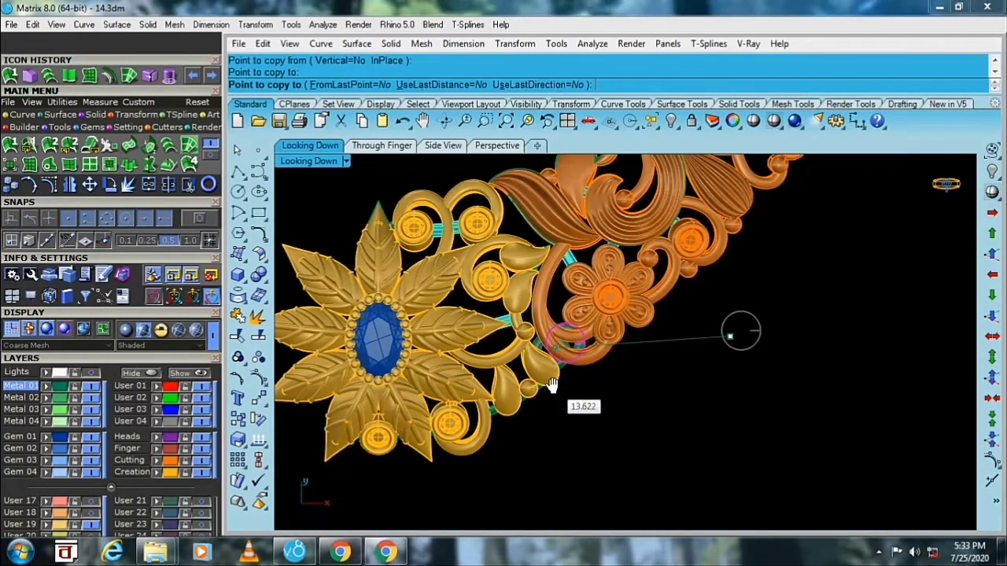
scroll(523, 397, down, 1)
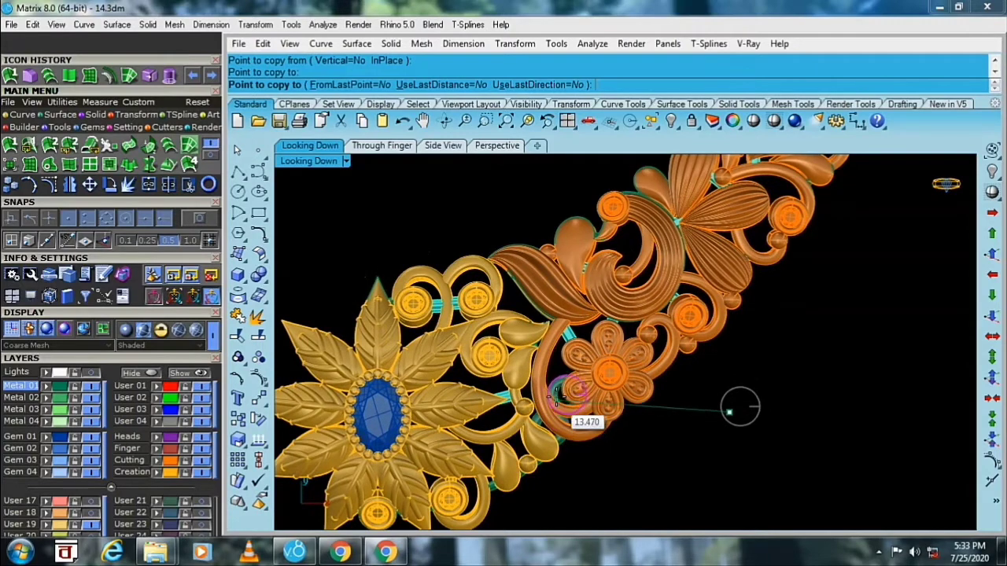
right_click(558, 391)
- Pan and zoom around the top view to check the new ring along the necklace
scroll(558, 377, up, 2)
scroll(521, 360, up, 1)
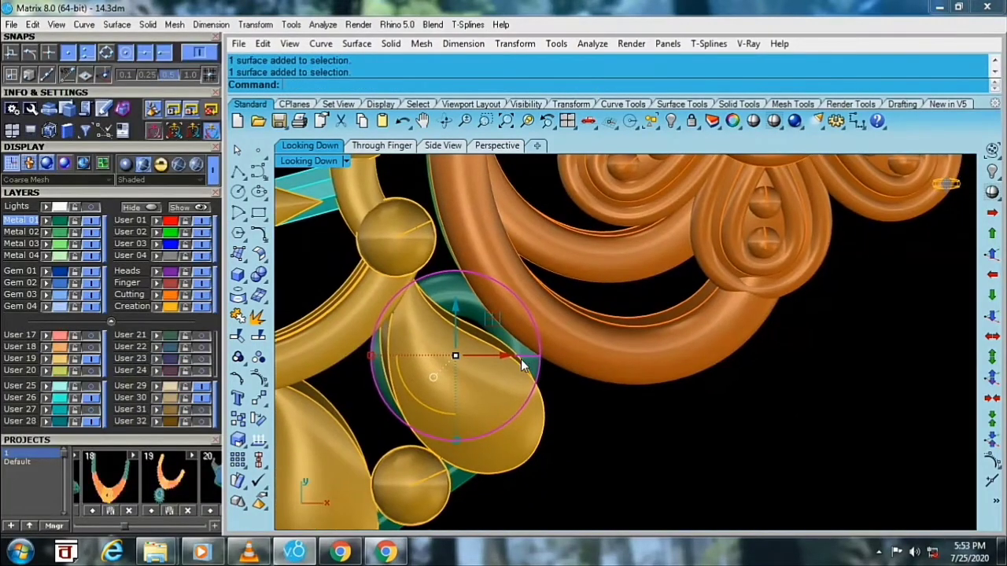
scroll(522, 359, down, 1)
scroll(475, 340, up, 1)
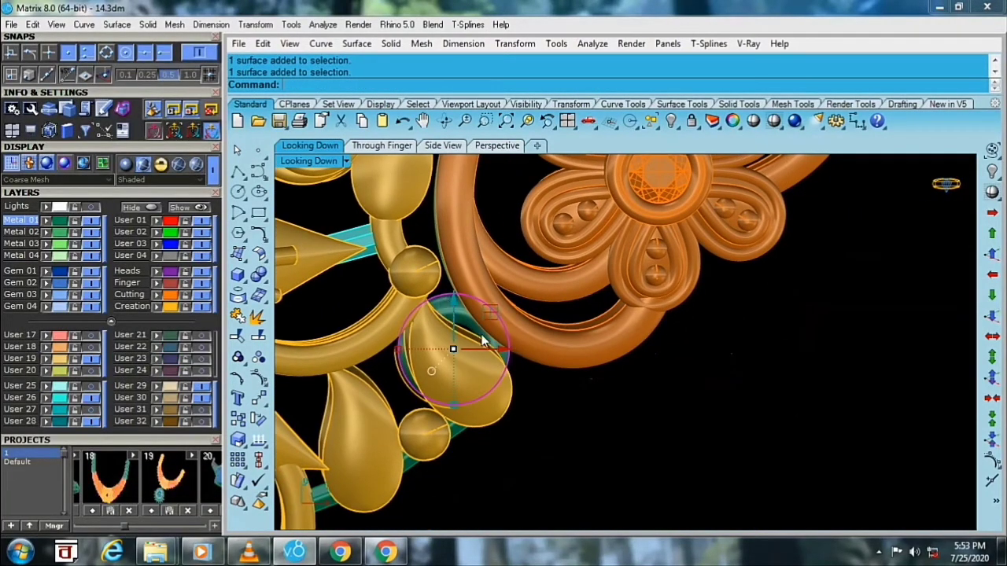
right_drag(452, 341, 530, 369)
key(Escape)
scroll(488, 348, down, 2)
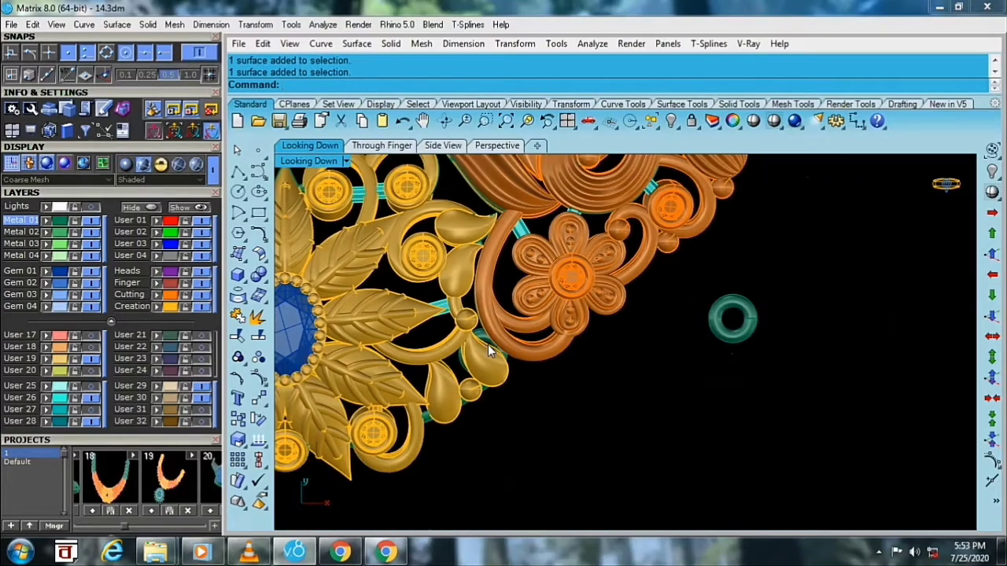
scroll(464, 393, down, 1)
scroll(444, 439, down, 1)
scroll(445, 439, down, 1)
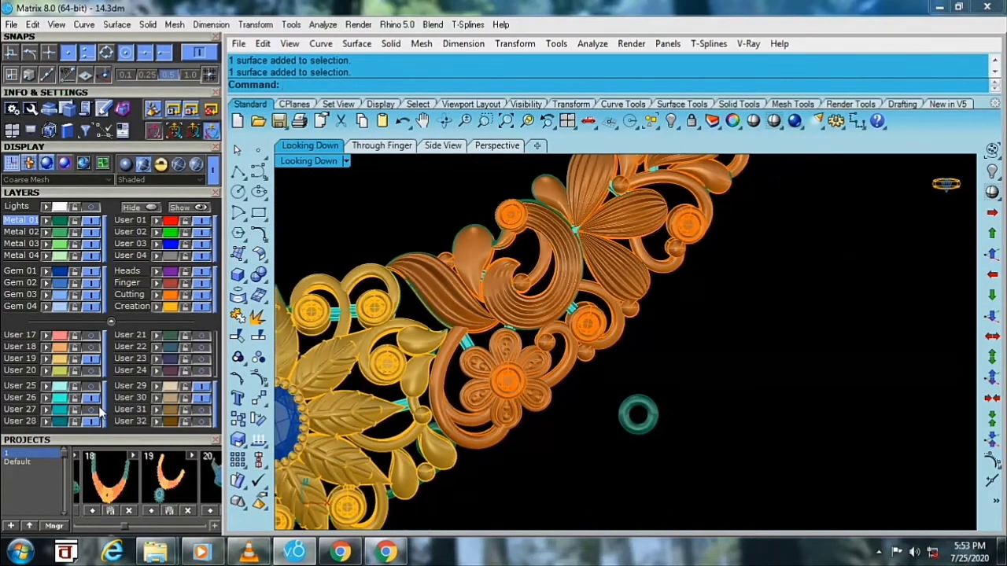
scroll(385, 348, up, 2)
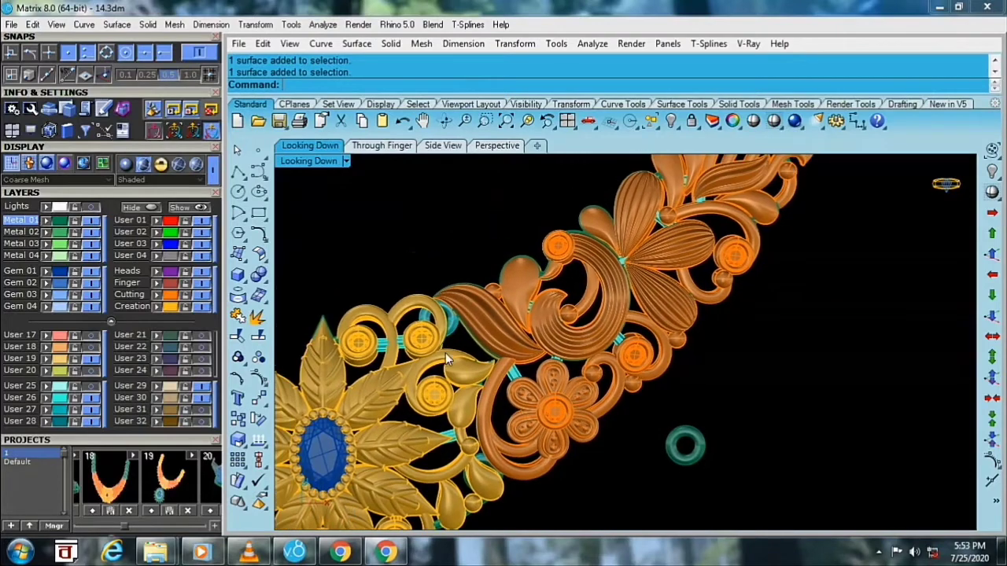
scroll(449, 338, up, 2)
scroll(448, 338, up, 1)
click(431, 310)
scroll(458, 338, down, 2)
mouse_move(459, 338)
right_down()
mouse_move(550, 377)
mouse_move(621, 295)
right_up()
scroll(621, 295, up, 3)
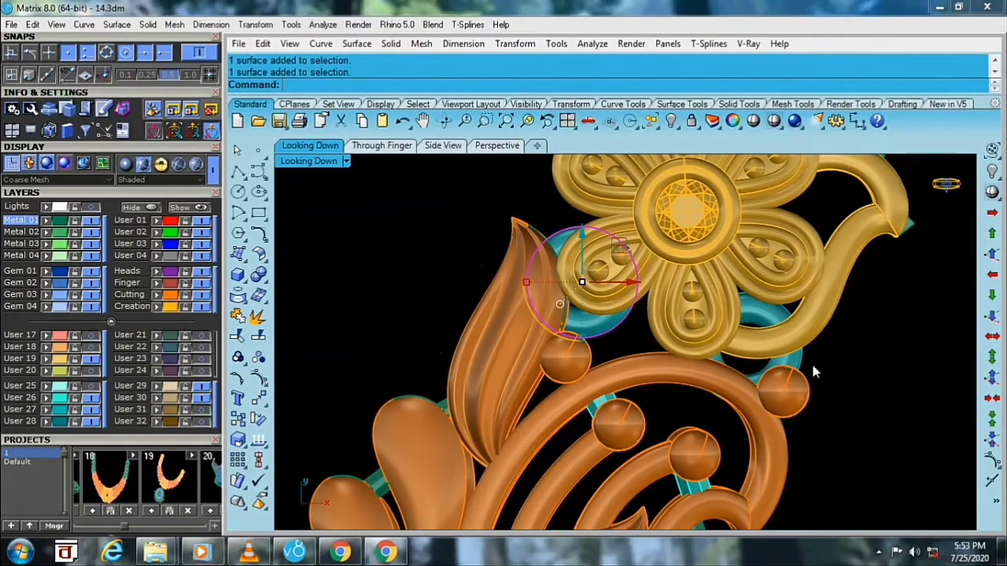
scroll(689, 446, down, 2)
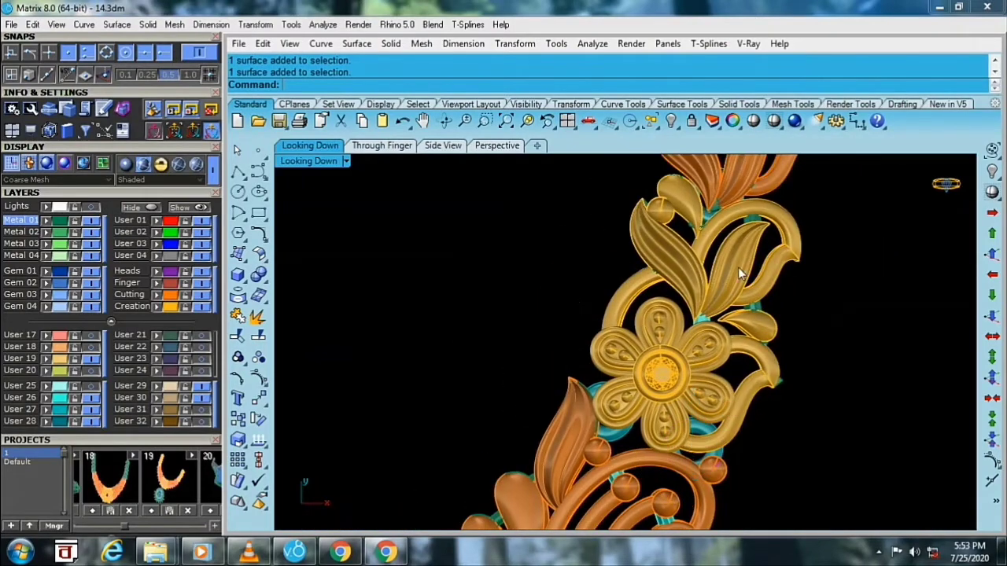
scroll(689, 446, down, 1)
mouse_move(712, 322)
right_down()
mouse_move(721, 358)
mouse_move(692, 409)
right_up()
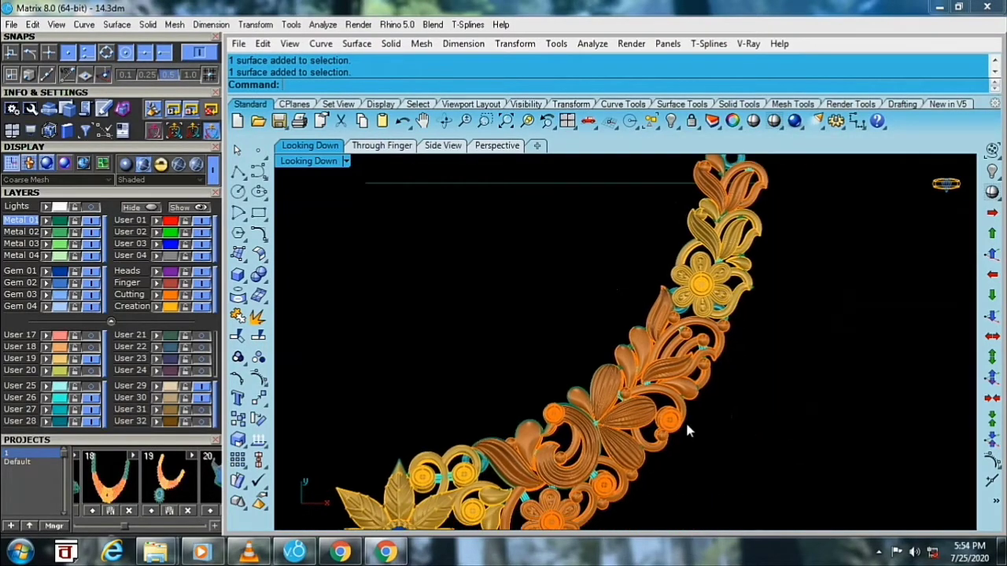
scroll(334, 280, up, 5)
- Orbit the maximized perspective view for a tilted close-up of the blue ring and green scroll
double_click(310, 162)
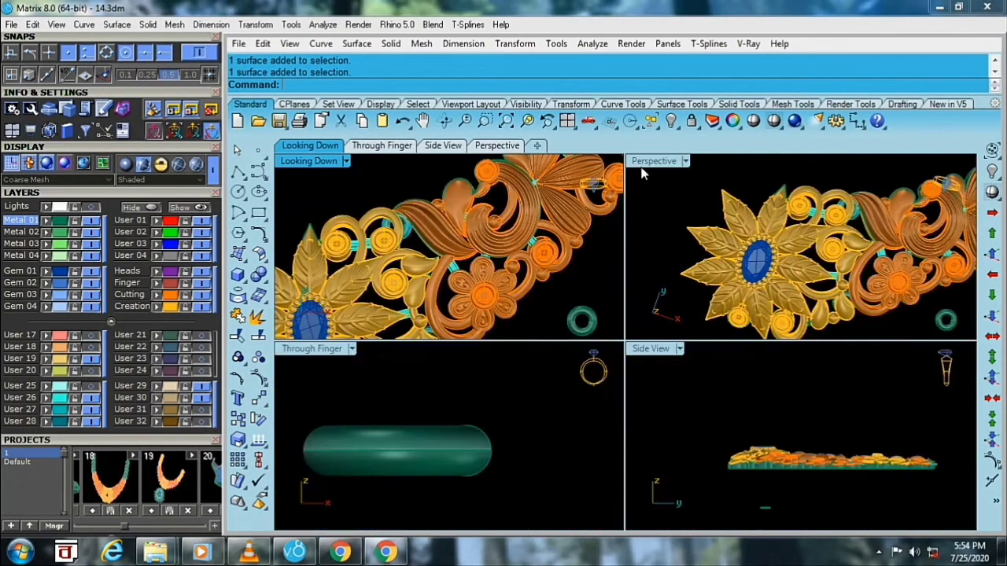
double_click(692, 160)
mouse_move(708, 260)
right_down()
mouse_move(731, 328)
mouse_move(633, 303)
right_up()
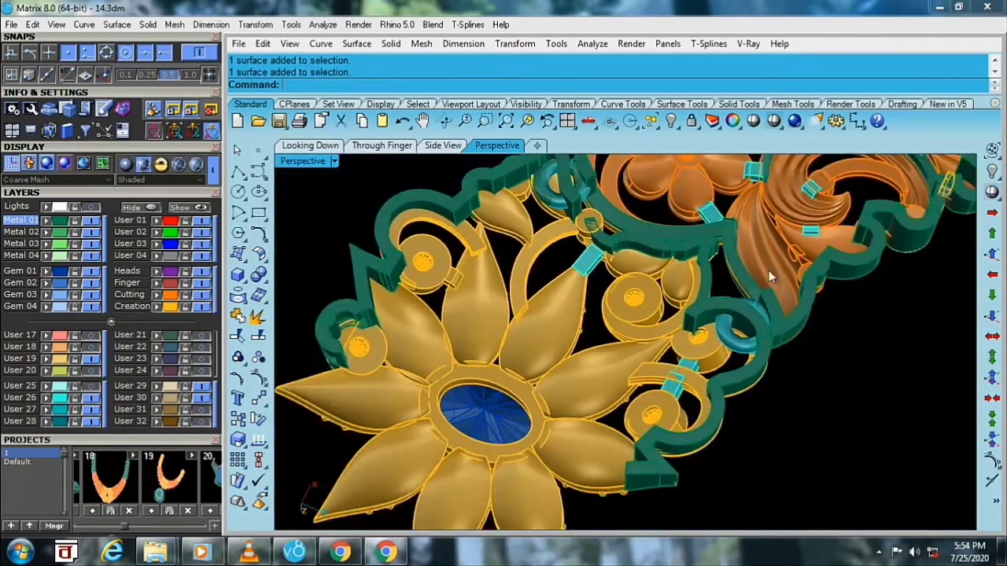
scroll(793, 308, up, 3)
mouse_move(793, 308)
right_down()
mouse_move(550, 285)
mouse_move(674, 299)
mouse_move(529, 302)
right_up()
click(557, 298)
key(Escape)
text(D)
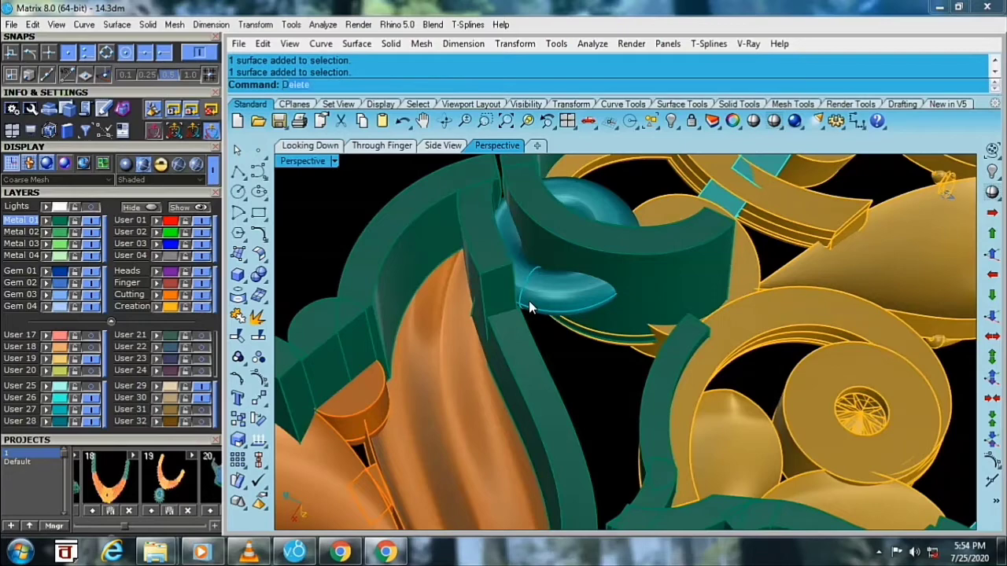
- Duplicate the ring's edge as a circle curve, working in the top-down view
text(e)
key(Return)
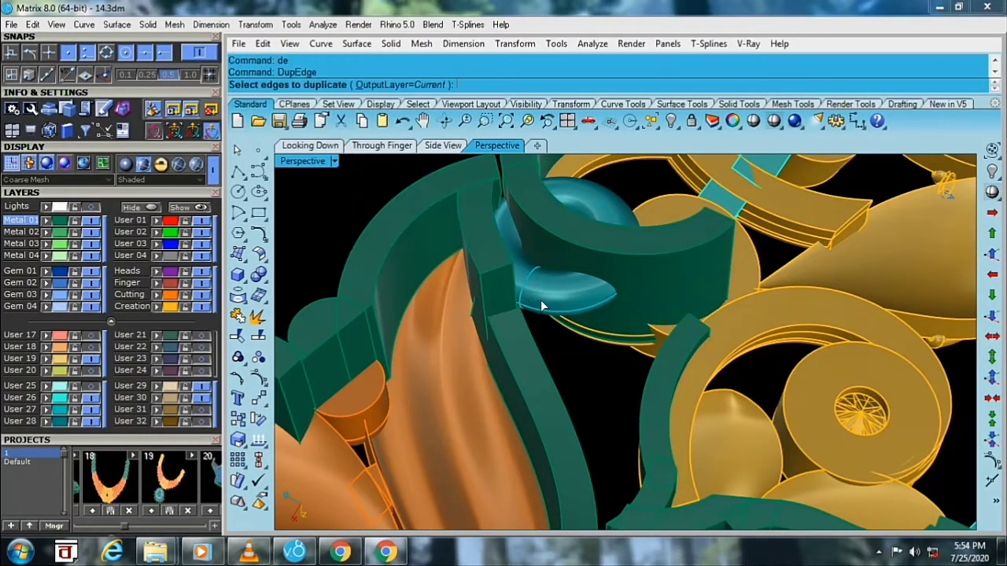
click(541, 309)
scroll(537, 309, down, 3)
scroll(535, 295, down, 3)
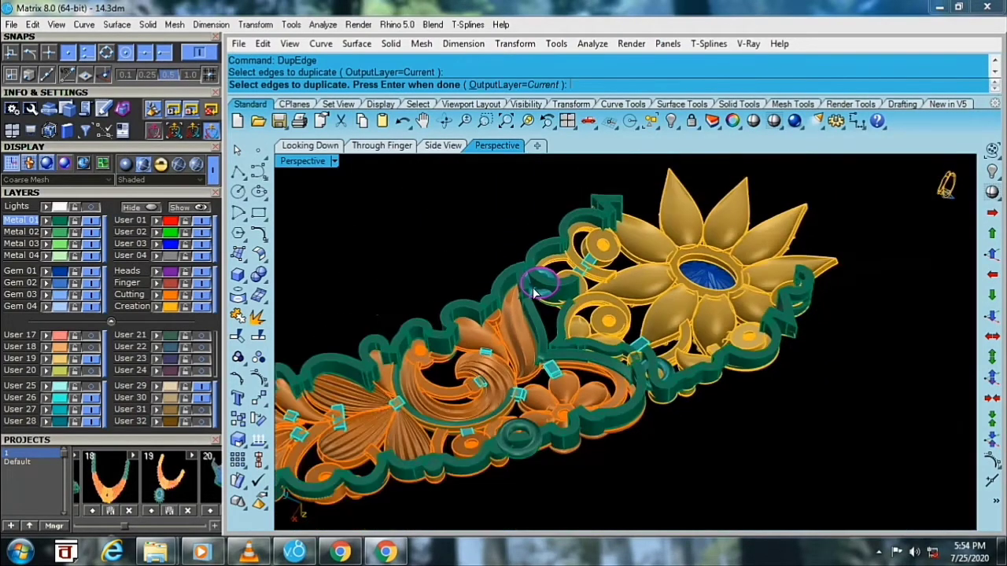
right_drag(535, 294, 614, 364)
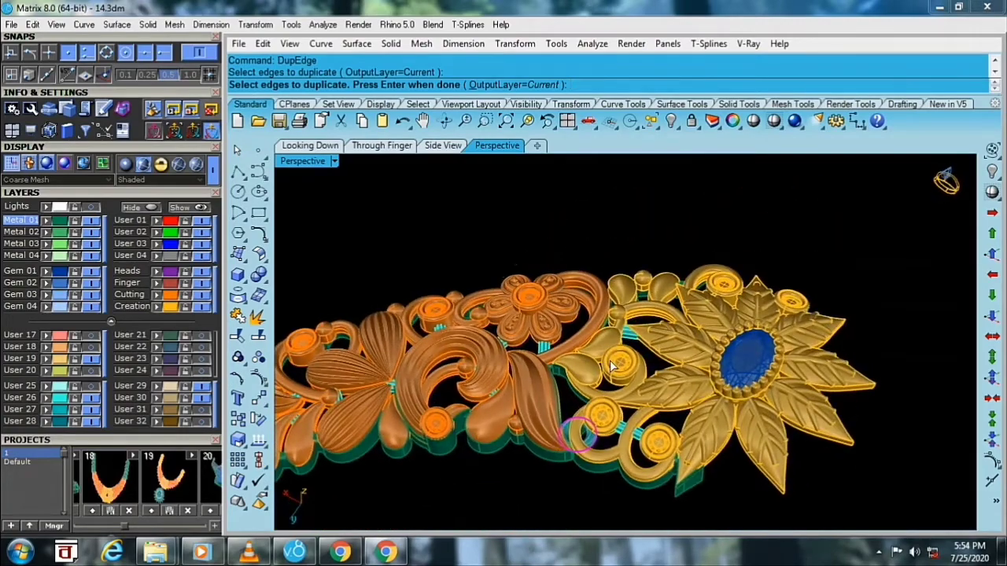
scroll(614, 364, up, 3)
scroll(614, 364, up, 3)
right_drag(613, 365, 455, 216)
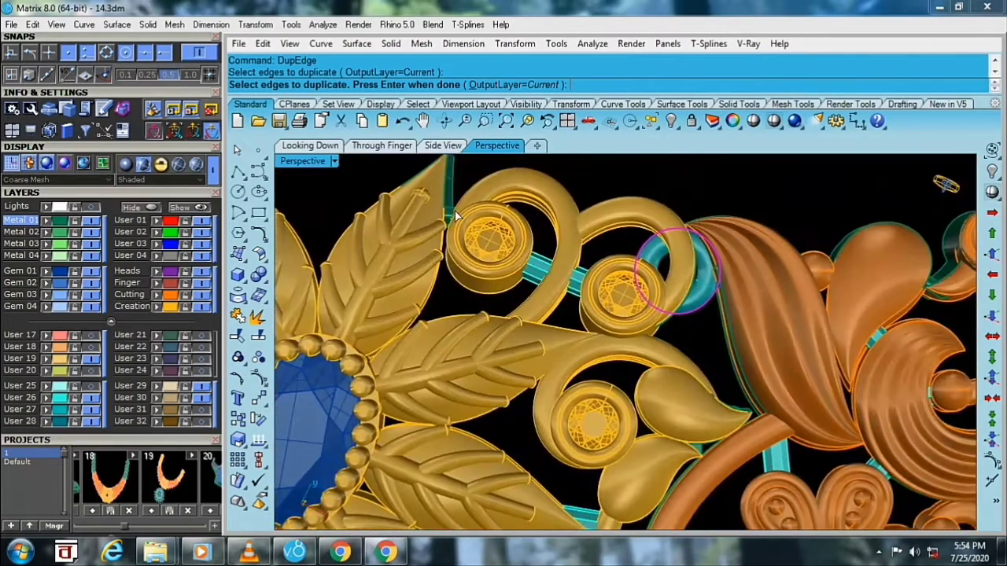
double_click(295, 165)
click(313, 174)
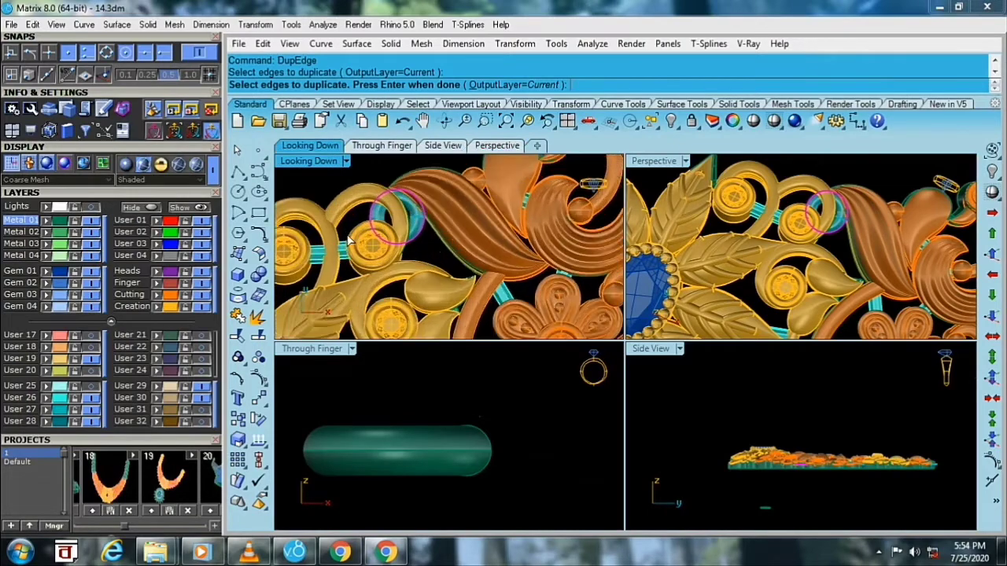
double_click(309, 162)
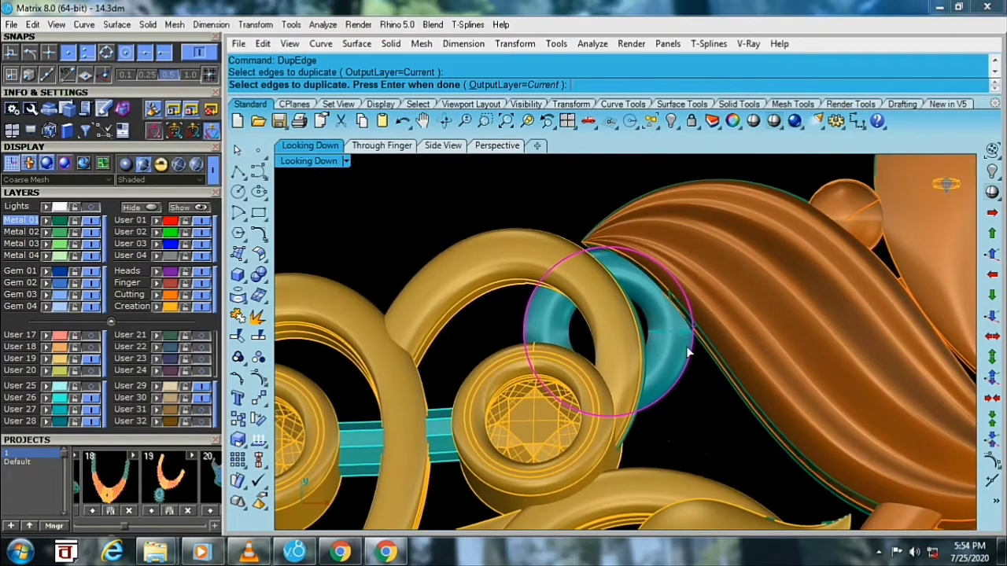
key(Return)
- Offset the duplicated circle by 0.25 and delete the unwanted offset copy
text(O)
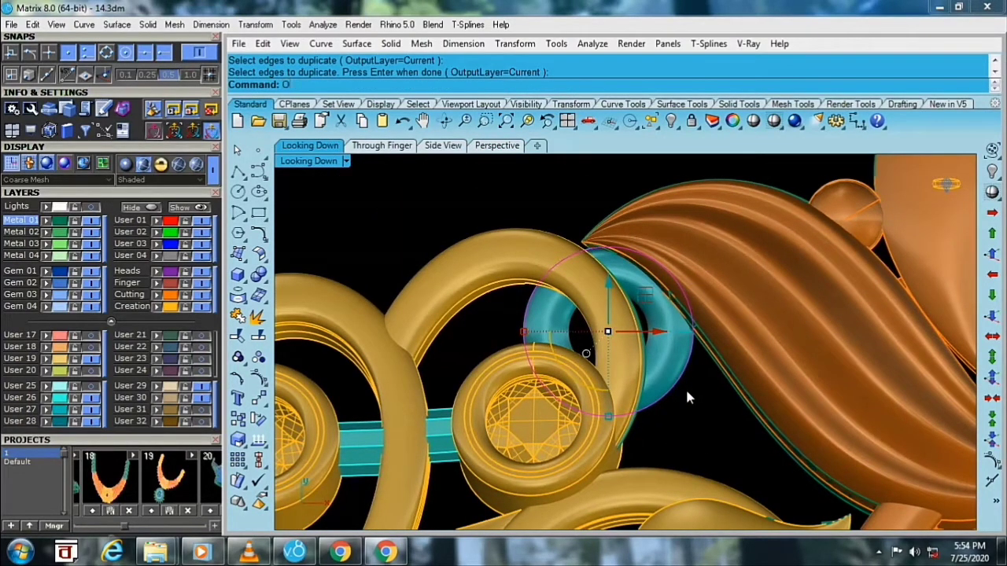
text(ff)
key(Return)
text(25)
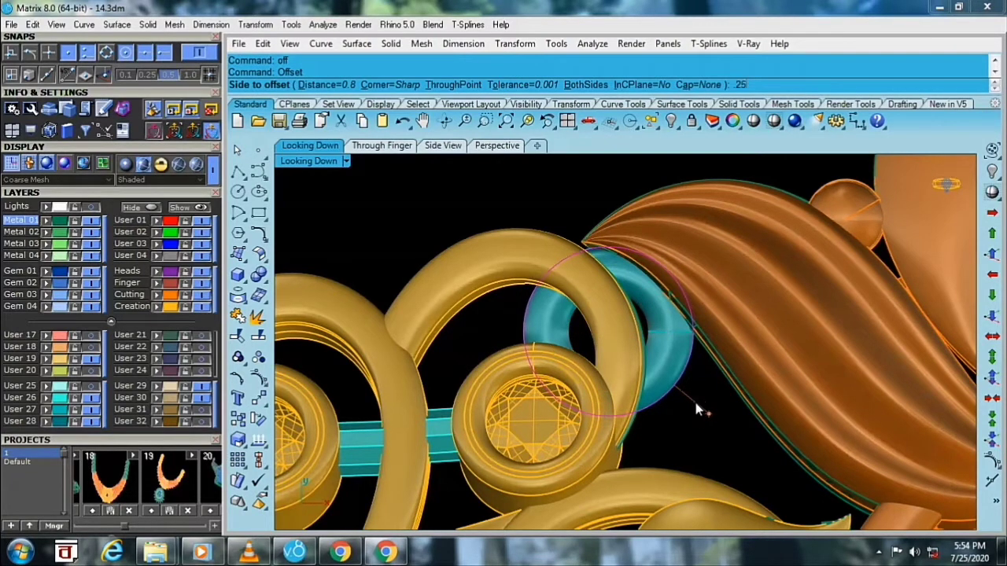
key(Return)
click(696, 408)
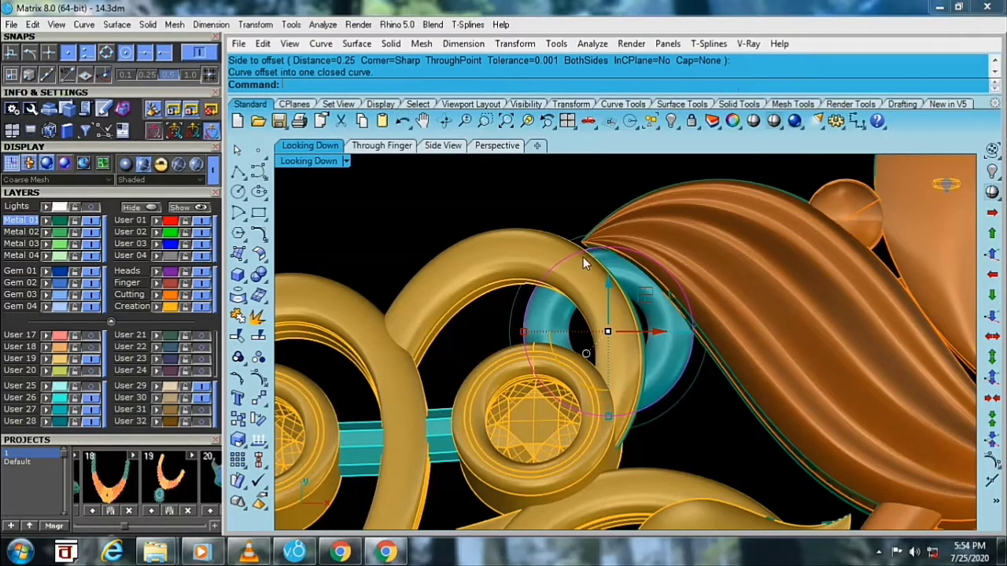
key(Delete)
- Build a patch surface from the circle around the cyan ring
click(676, 413)
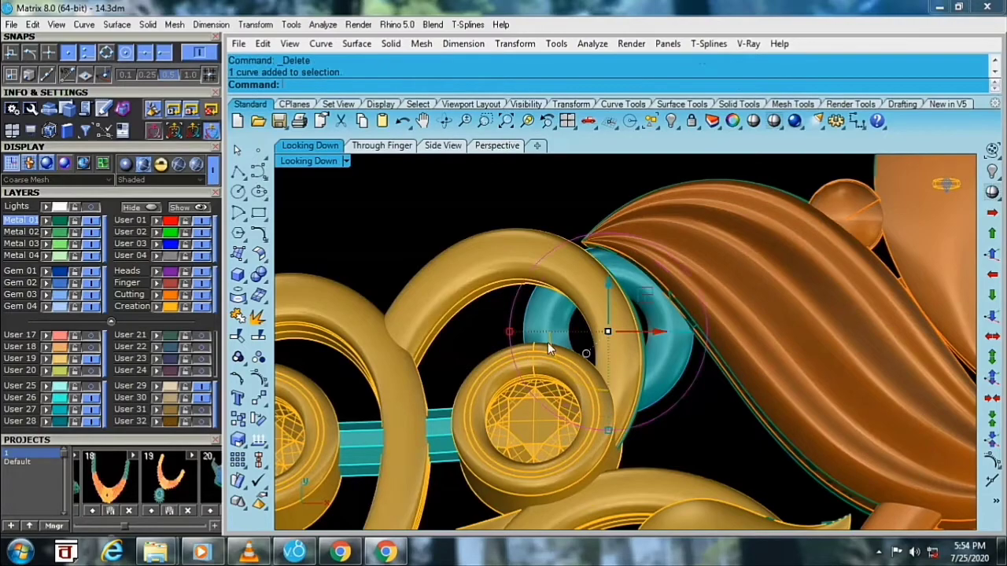
double_click(306, 160)
double_click(663, 163)
mouse_move(663, 181)
right_down()
mouse_move(644, 279)
mouse_move(513, 182)
right_up()
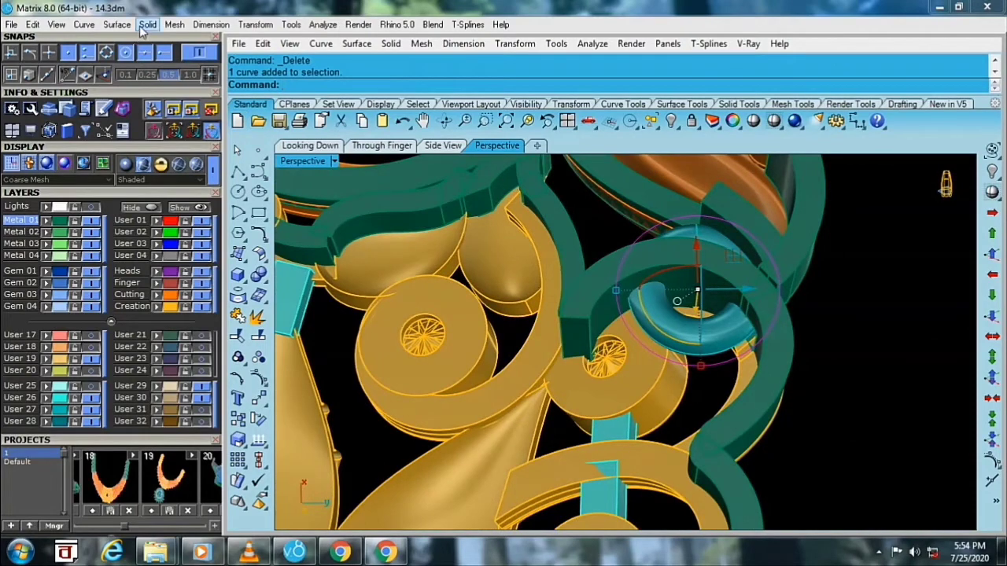
click(132, 96)
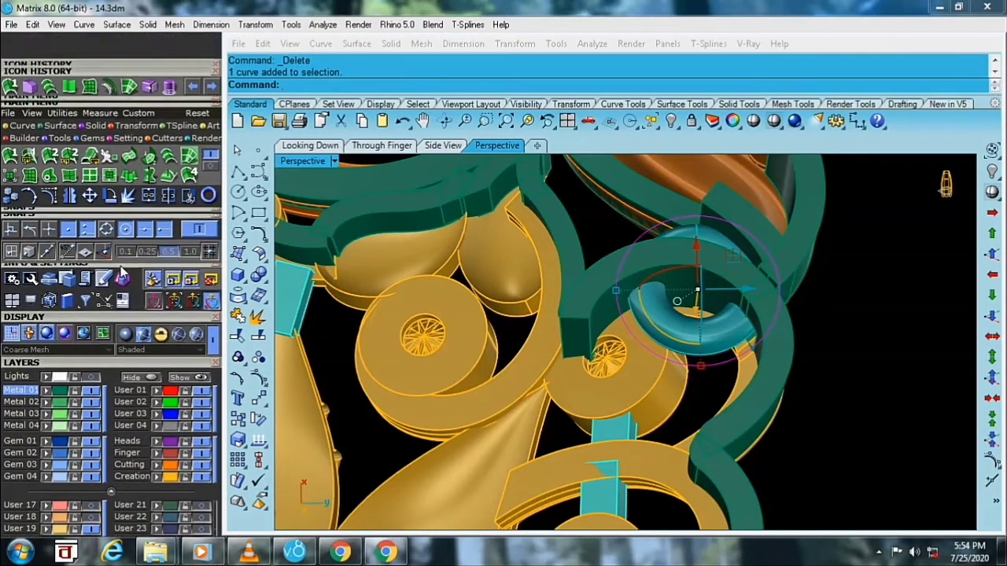
click(87, 91)
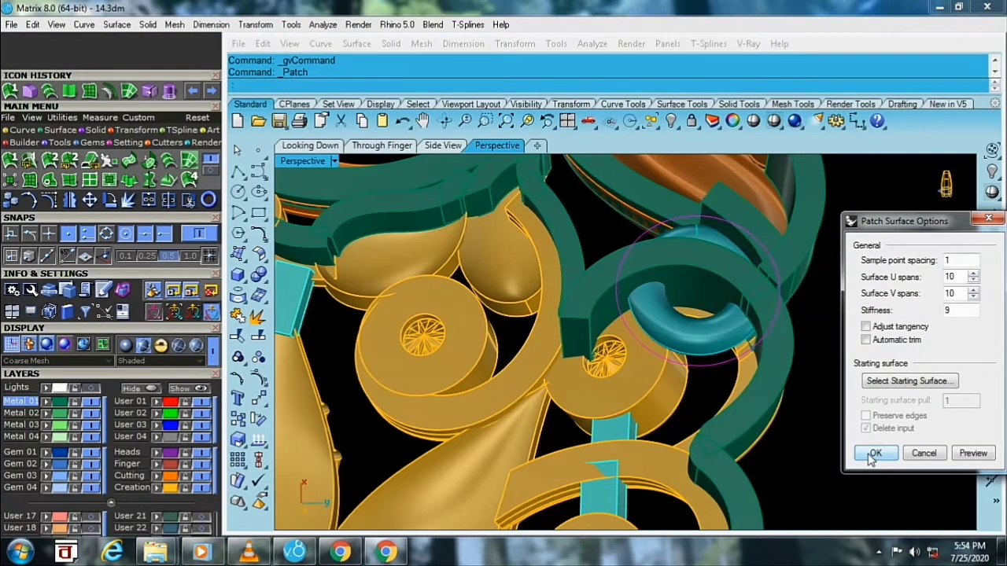
click(873, 453)
right_drag(754, 382, 703, 369)
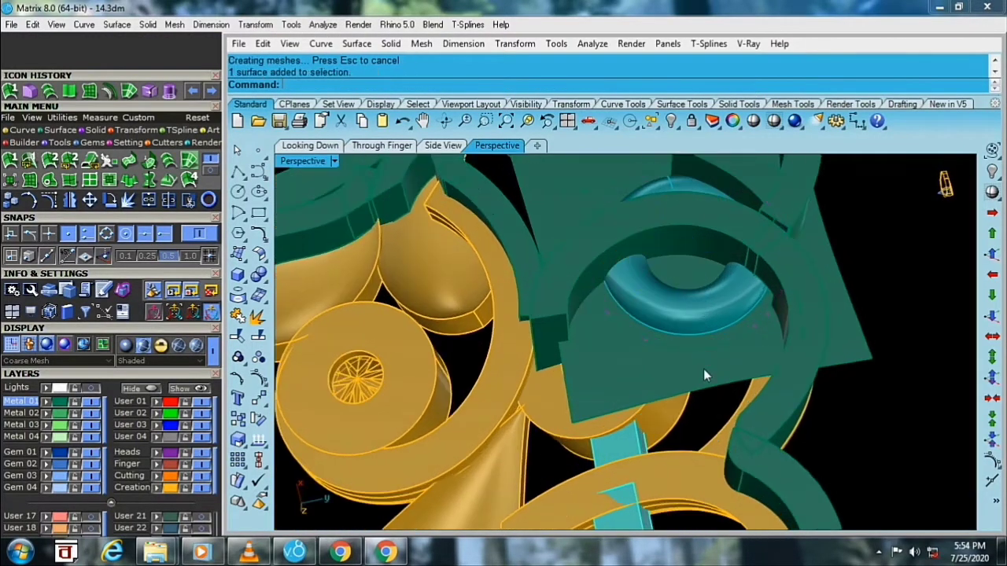
- Split the dome patch with the circle and delete the excess piece
click(259, 339)
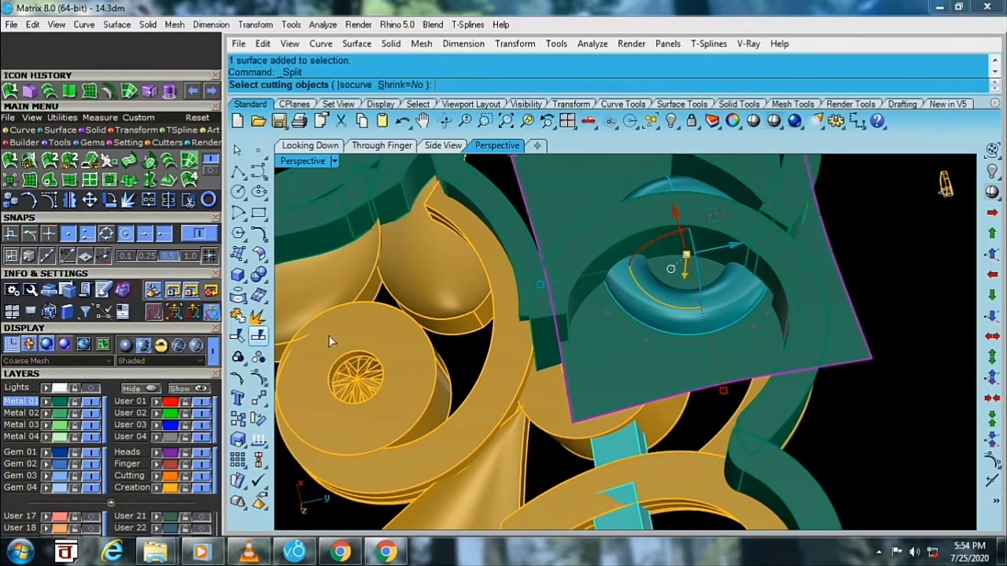
click(639, 345)
key(Return)
click(639, 359)
key(Delete)
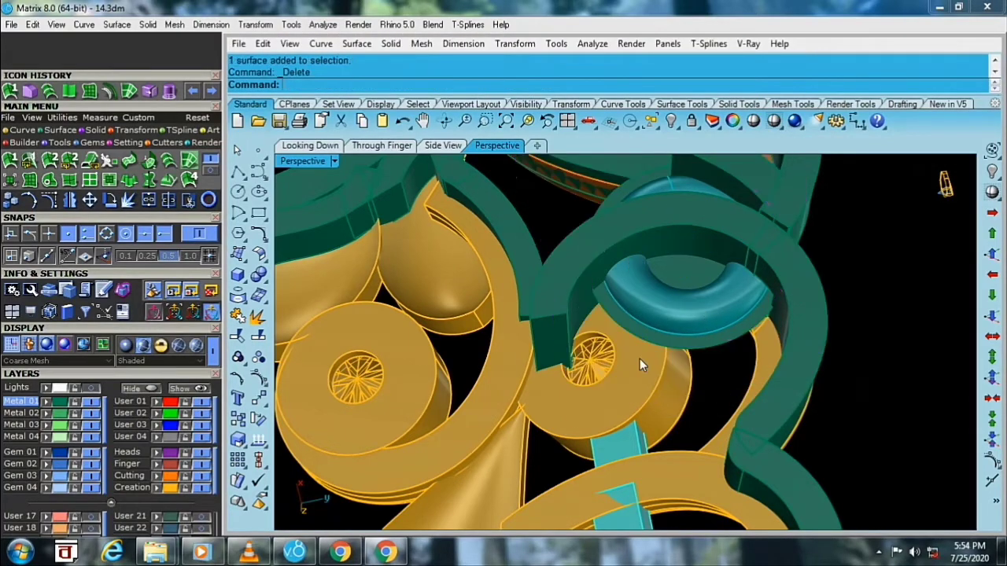
right_drag(639, 359, 612, 287)
- Thicken the teal dome into a solid with a 0.5 offset on both sides
click(610, 289)
scroll(570, 345, down, 2)
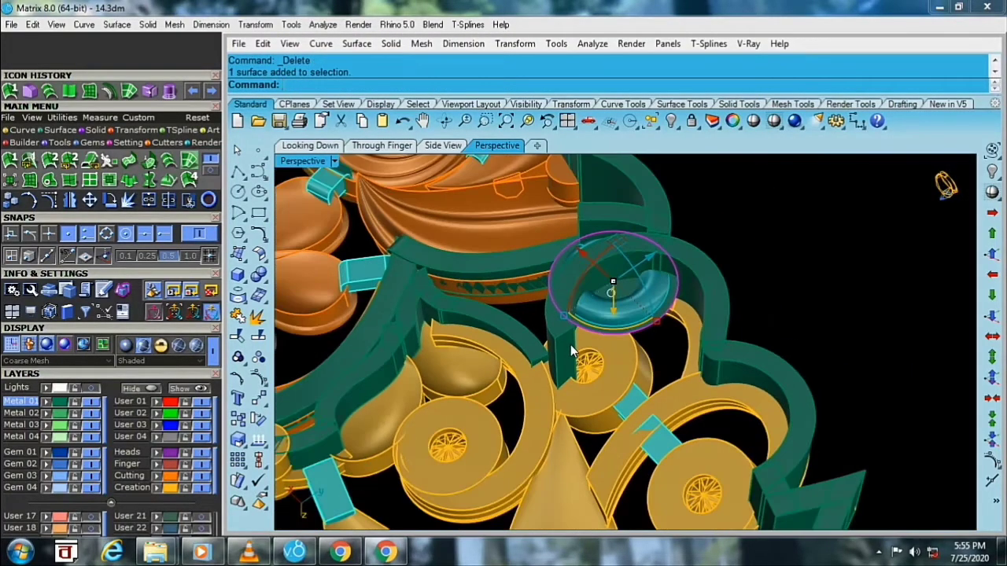
right_drag(570, 344, 632, 253)
scroll(632, 253, up, 3)
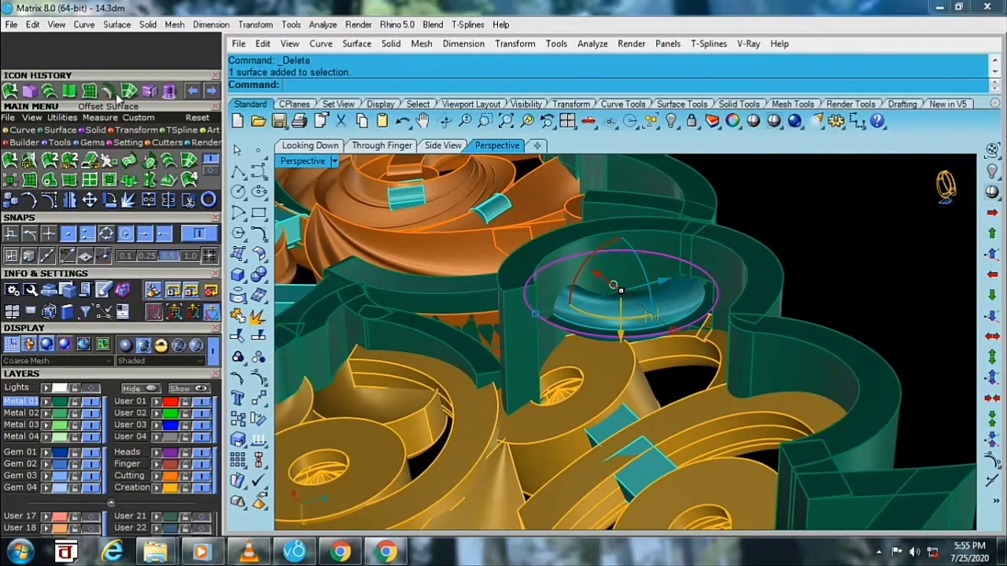
click(117, 95)
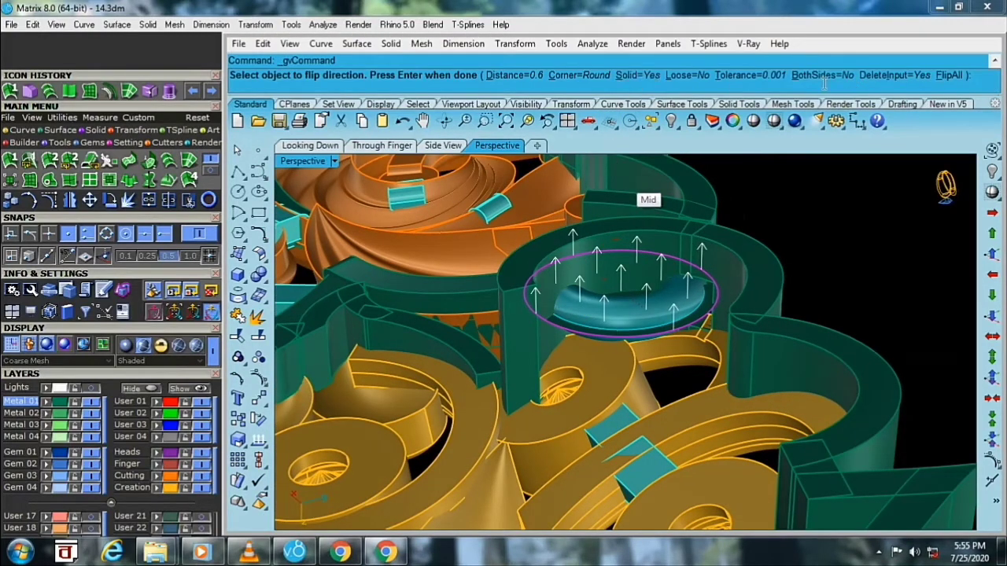
click(822, 78)
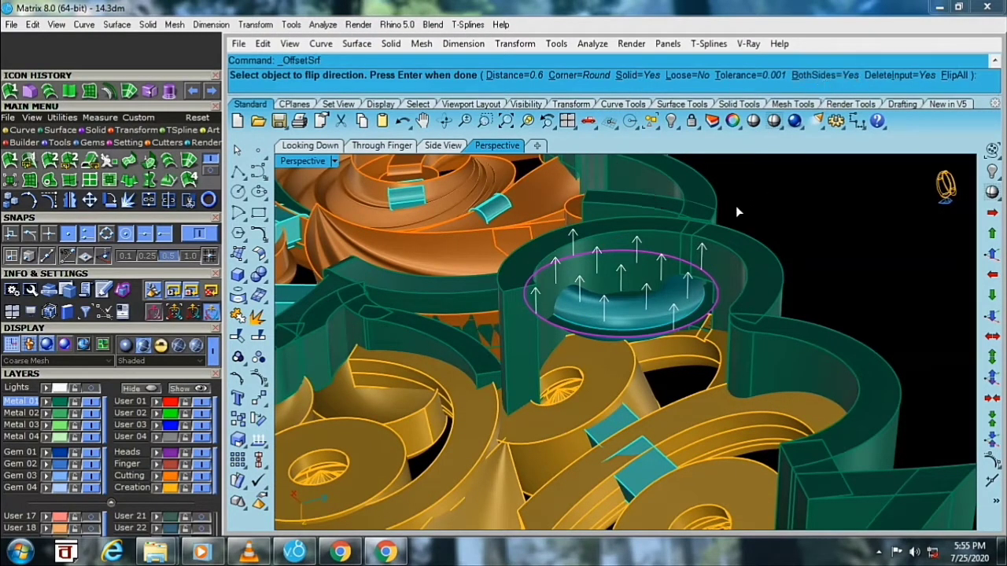
right_drag(596, 270, 645, 248)
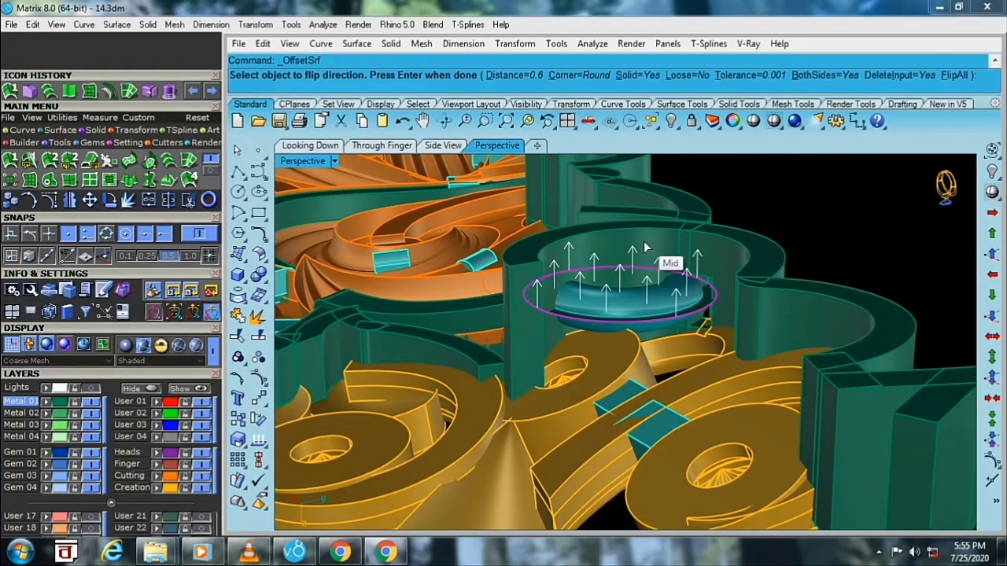
right_click(643, 242)
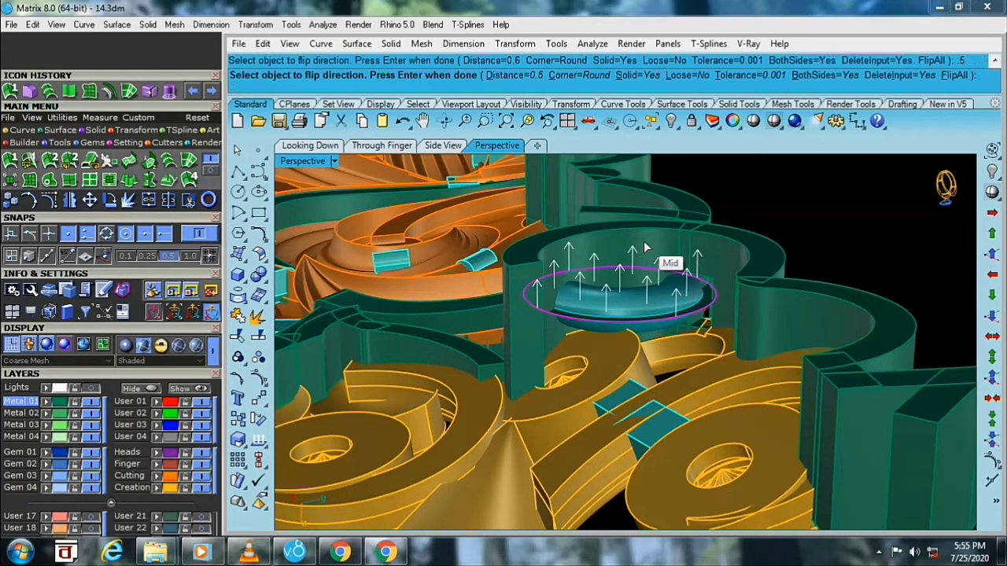
- Boolean-subtract the overlapping piece from the teal frame, then delete the leftover circle curve
mouse_move(796, 232)
right_down()
mouse_move(681, 339)
mouse_move(470, 225)
mouse_move(398, 213)
right_up()
click(681, 340)
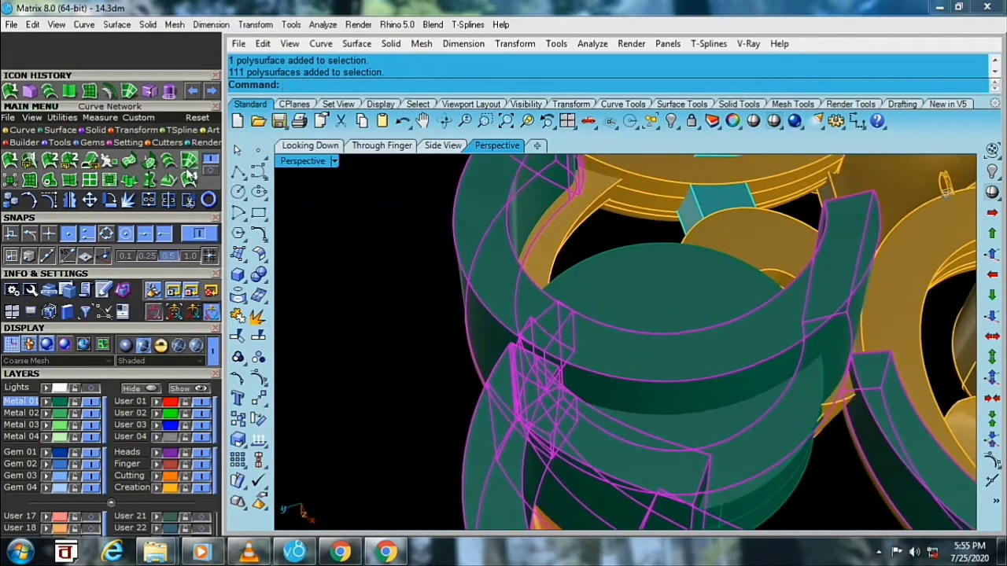
click(598, 346)
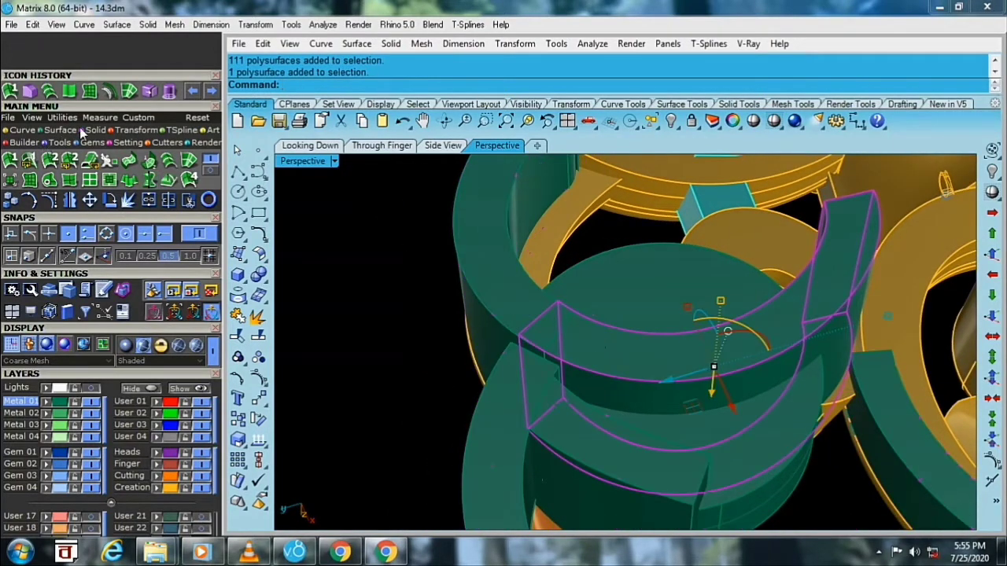
click(29, 160)
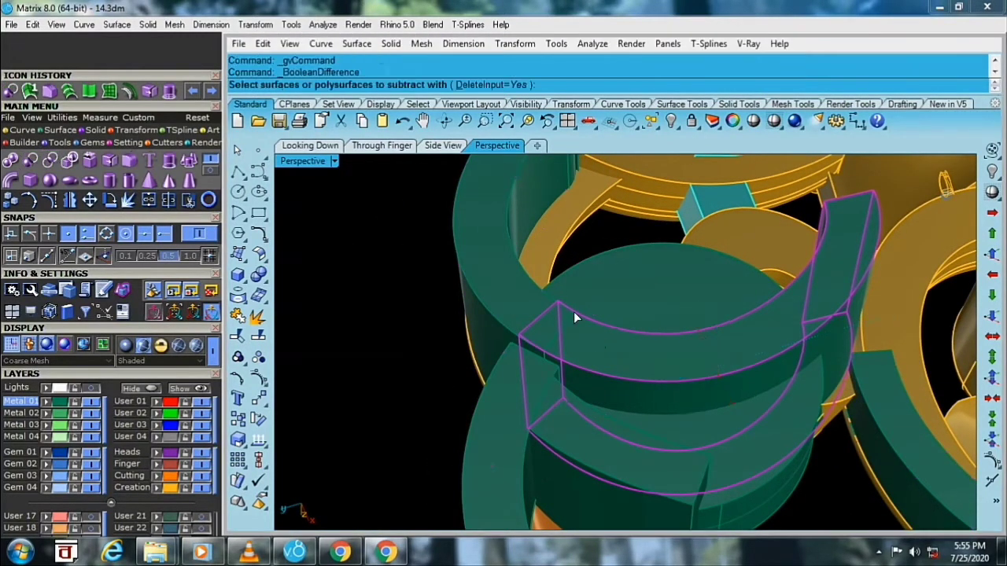
click(621, 299)
key(Return)
mouse_move(608, 296)
right_down()
mouse_move(747, 254)
mouse_move(663, 290)
mouse_move(608, 545)
mouse_move(645, 408)
mouse_move(833, 355)
mouse_move(849, 339)
mouse_move(655, 376)
mouse_move(717, 397)
right_up()
click(652, 288)
key(Delete)
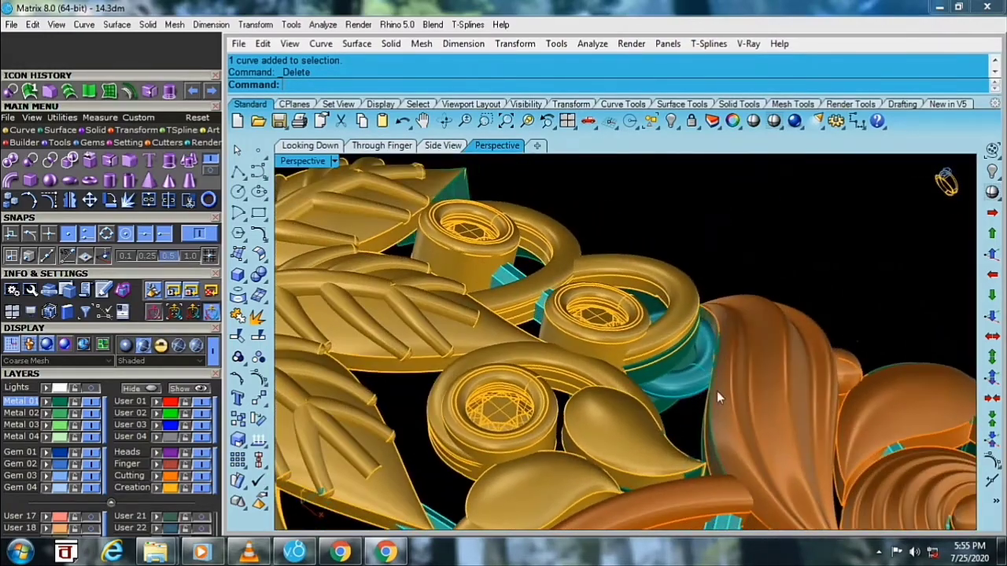
- Draw a 0.8-diameter circle centred on the ring's centre
scroll(565, 288, down, 5)
right_drag(565, 288, 571, 302)
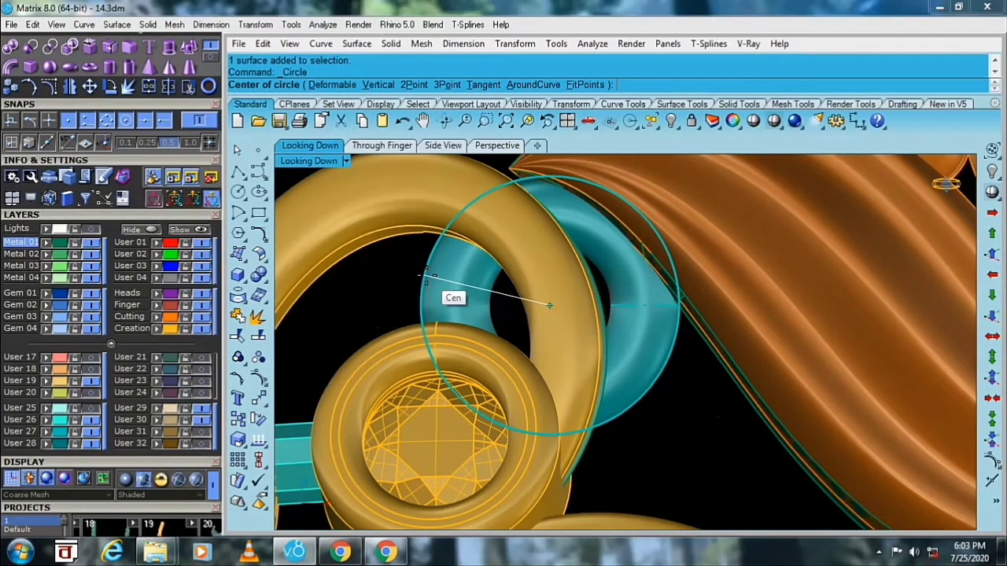
click(424, 275)
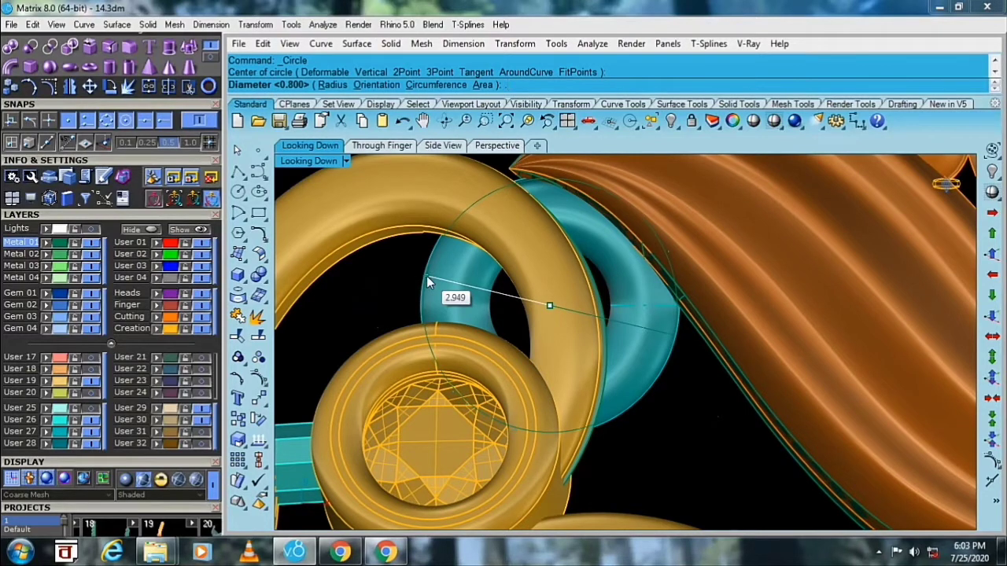
text(.8)
key(Return)
scroll(432, 279, up, 2)
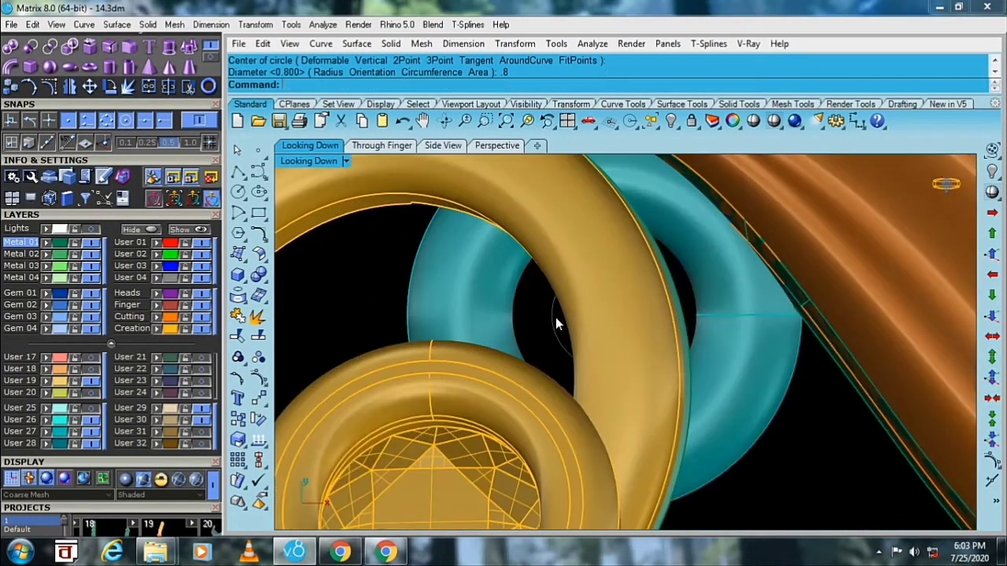
double_click(306, 160)
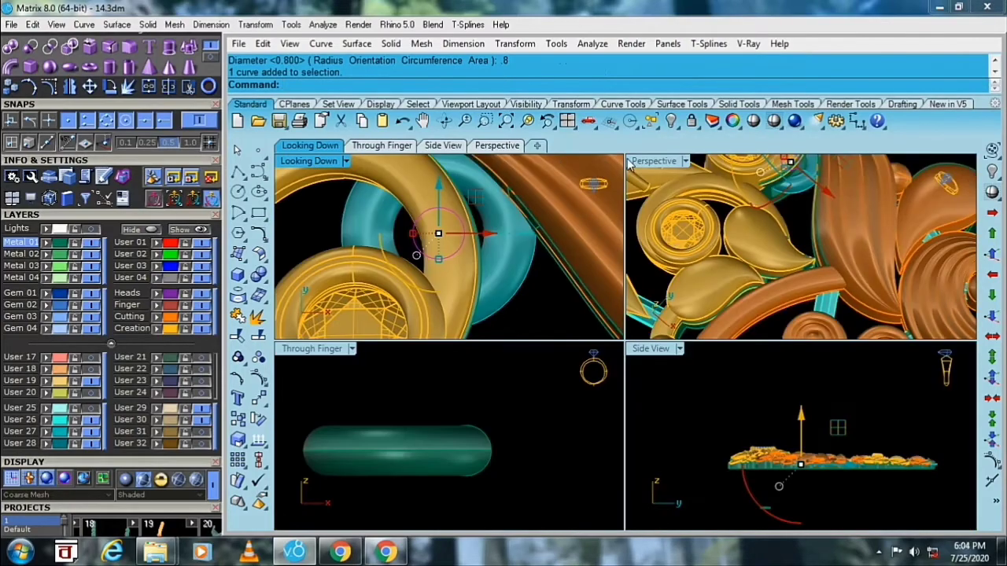
double_click(633, 161)
right_drag(652, 205, 598, 174)
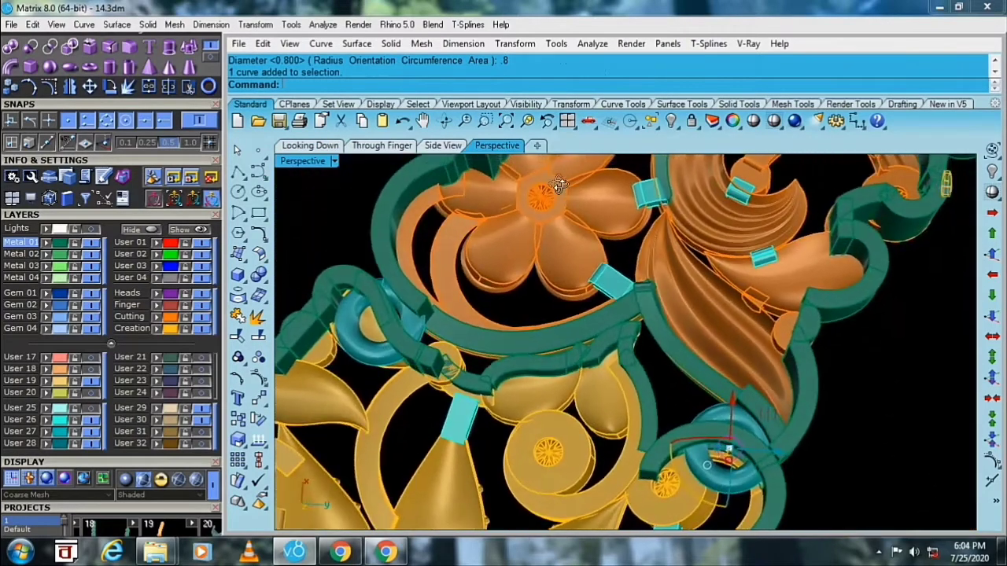
- Extrude the circle straight into a closed solid cylinder extending both up and down
scroll(690, 396, up, 2)
scroll(718, 426, up, 2)
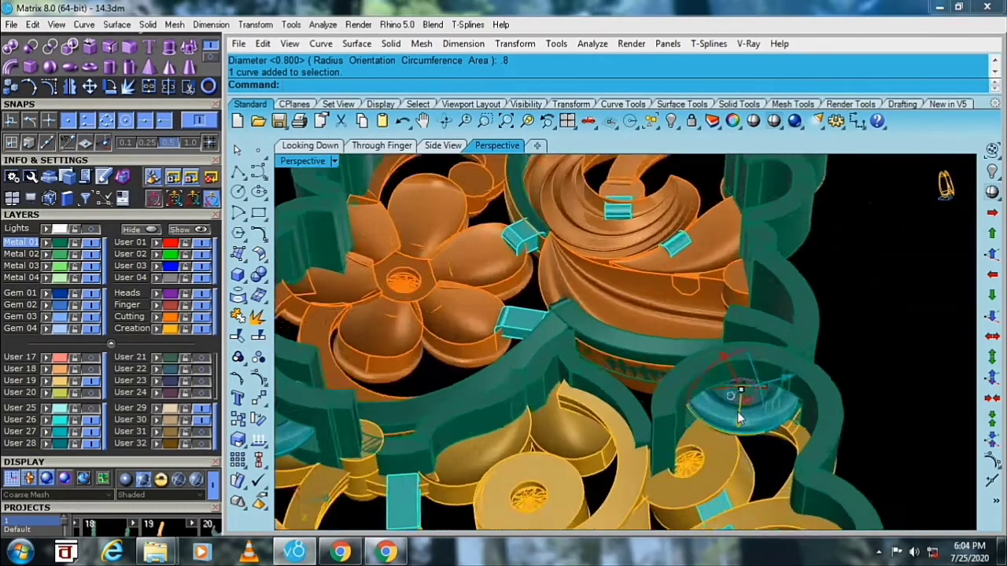
scroll(737, 411, up, 2)
scroll(738, 409, up, 2)
scroll(749, 407, up, 2)
scroll(739, 393, up, 2)
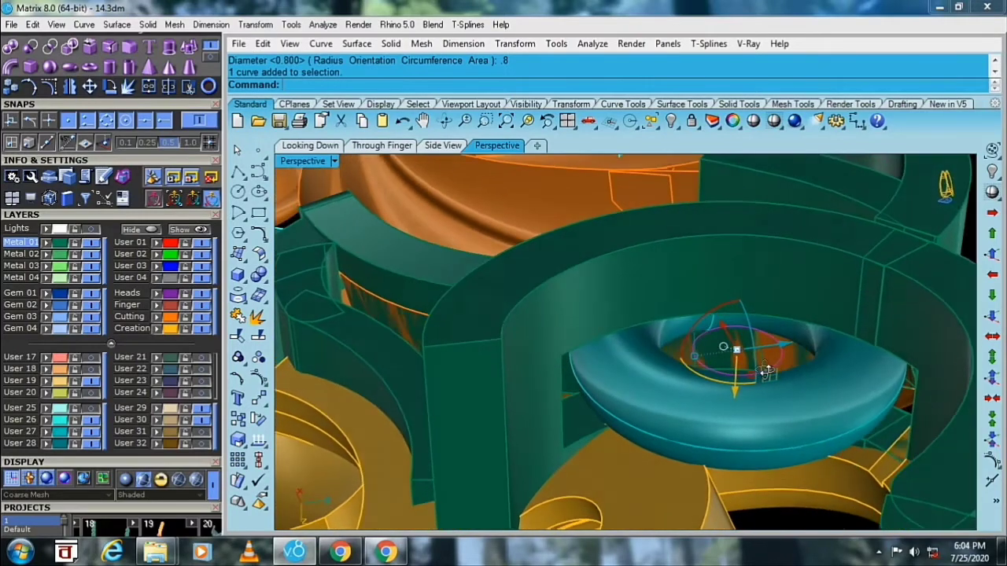
scroll(729, 383, up, 1)
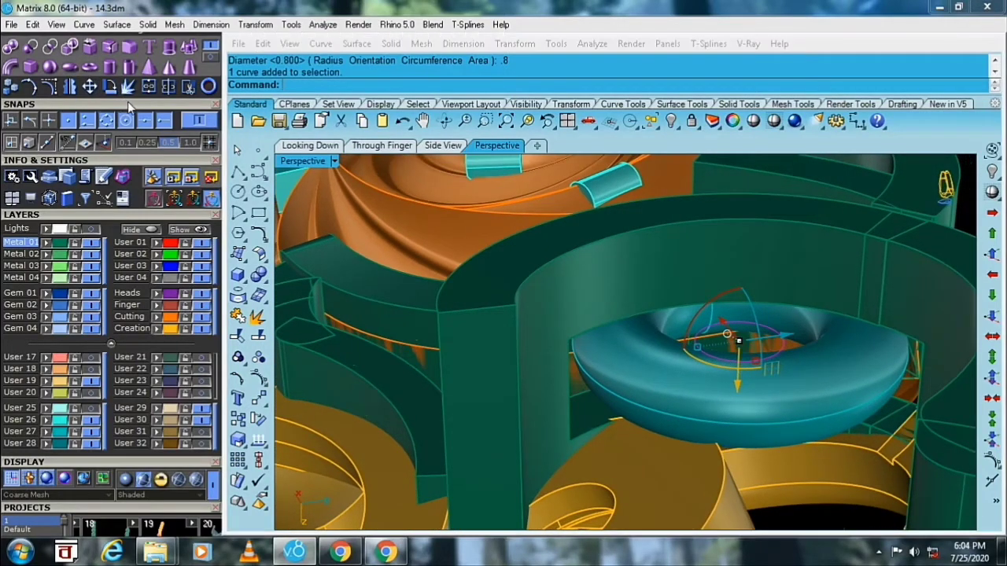
scroll(128, 101, up, 3)
click(148, 25)
mouse_move(202, 360)
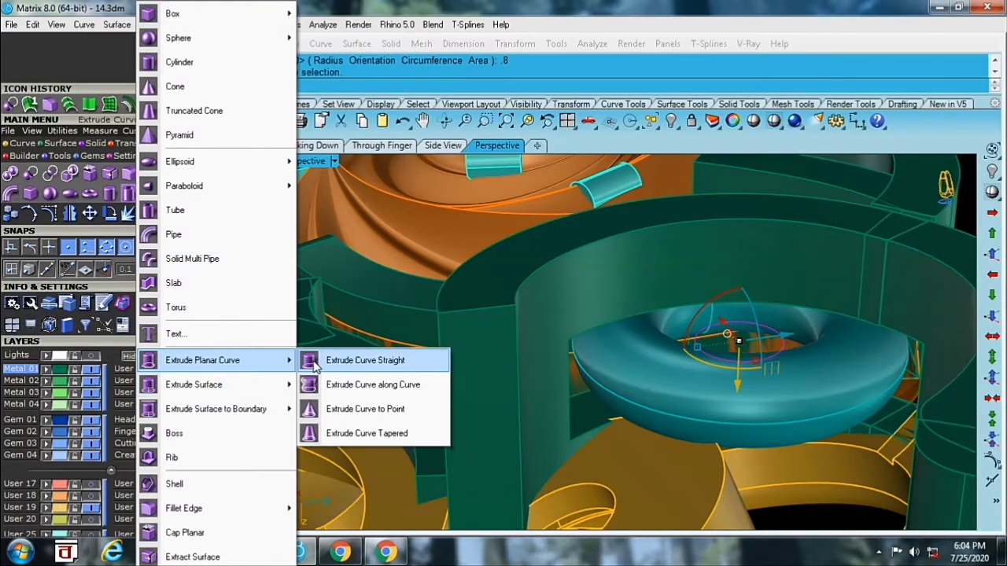
click(314, 363)
click(502, 85)
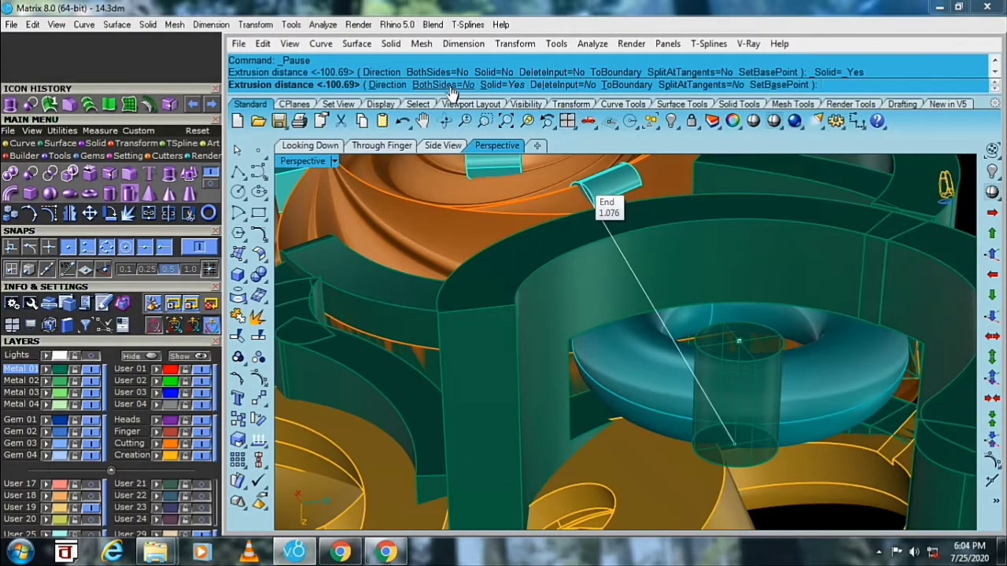
click(450, 86)
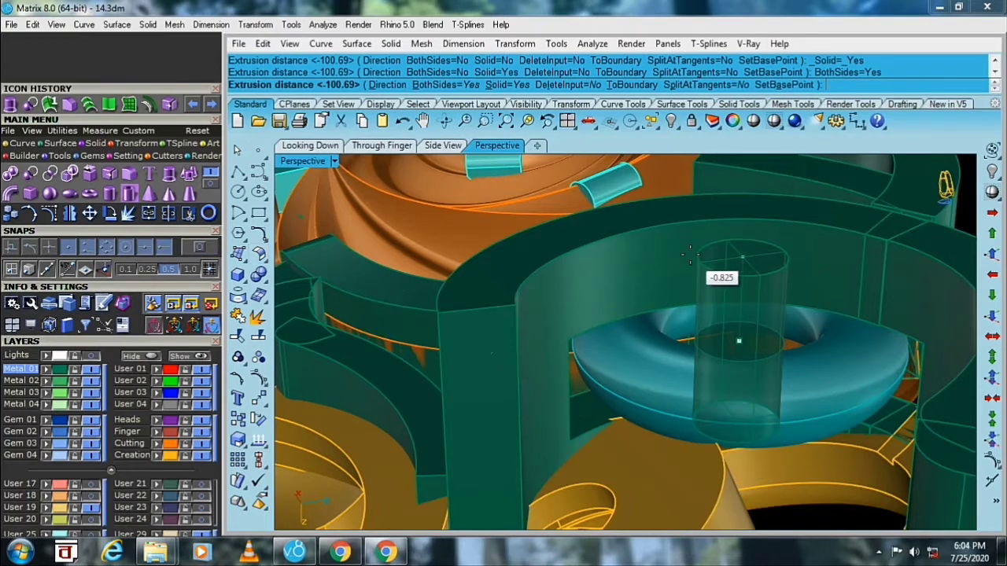
scroll(685, 246, up, 2)
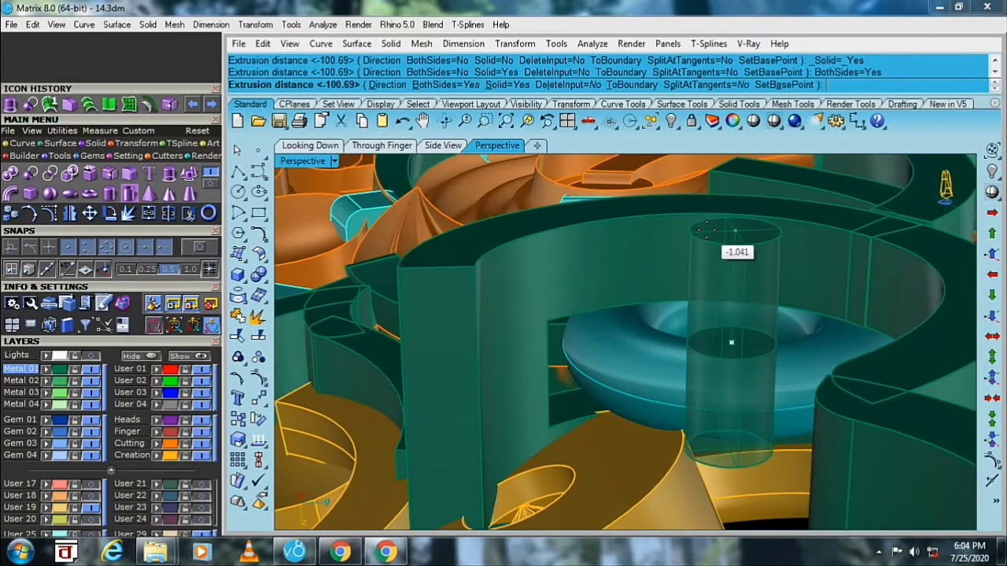
click(706, 228)
mouse_move(704, 235)
right_down()
mouse_move(726, 316)
mouse_move(705, 384)
right_up()
- Delete the leftover circle curve and shift the cylinder along its vertical axis
key(Delete)
click(707, 276)
drag(701, 425, 704, 411)
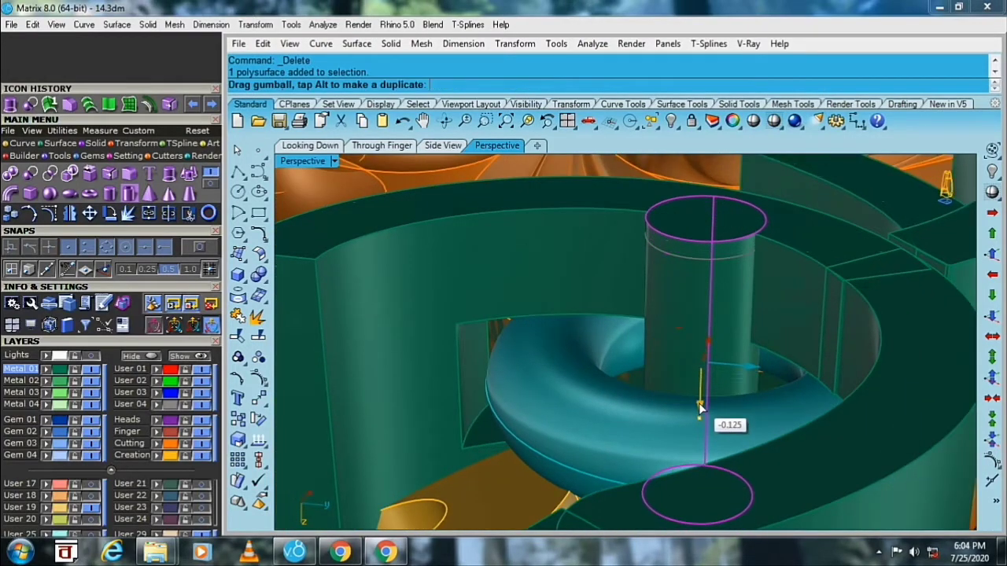
mouse_move(702, 409)
right_down()
mouse_move(732, 401)
mouse_move(623, 386)
mouse_move(692, 453)
right_up()
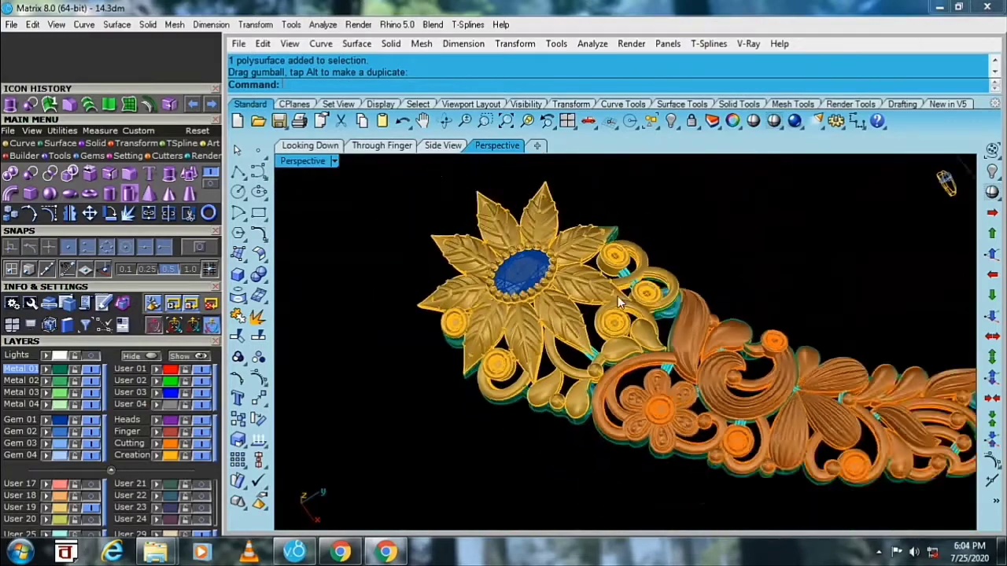
- Orbit and zoom around the ornament to inspect the blue gem ring
mouse_move(692, 452)
right_down()
mouse_move(643, 364)
mouse_move(495, 285)
mouse_move(567, 376)
right_up()
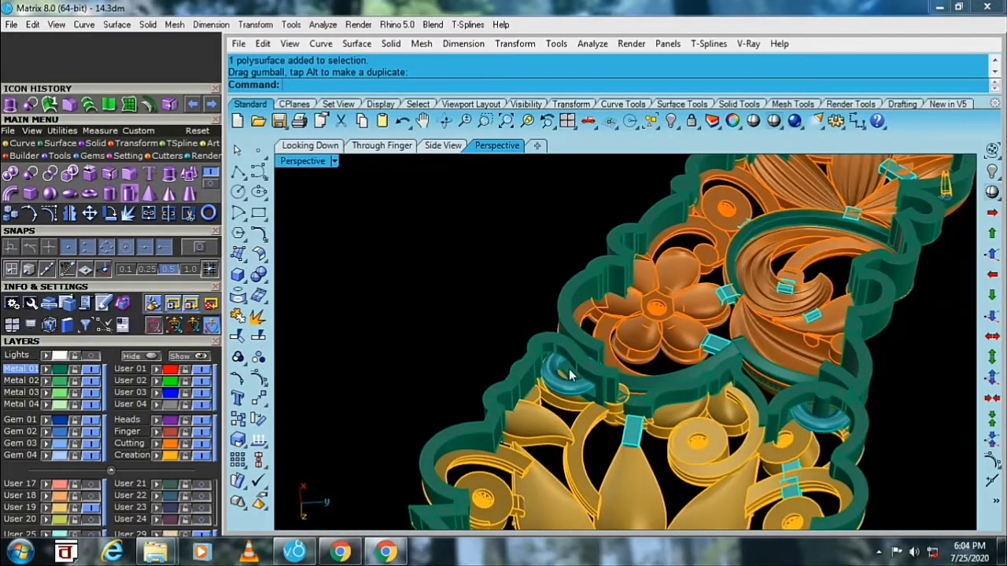
scroll(98, 445, down, 3)
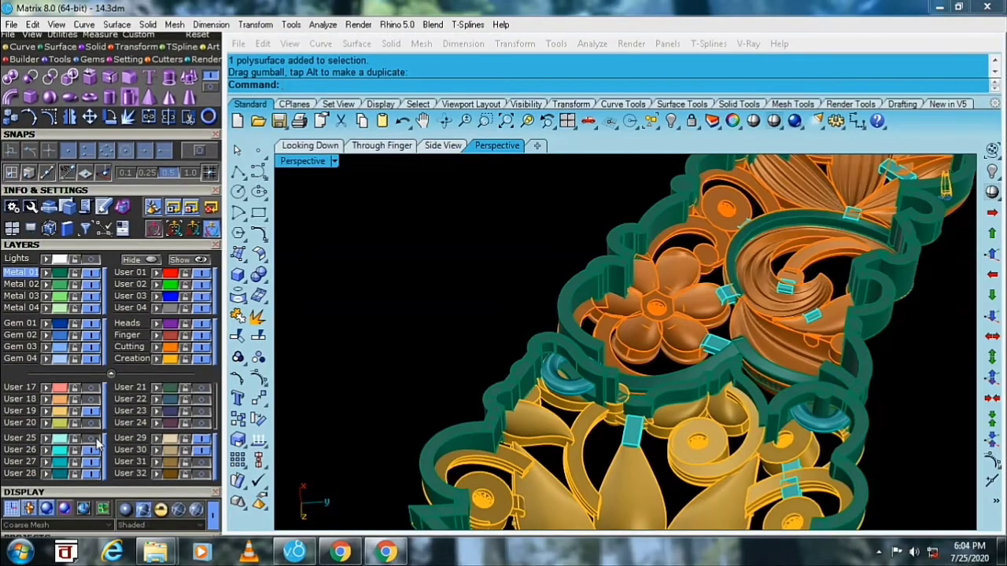
scroll(567, 387, up, 3)
scroll(536, 381, up, 3)
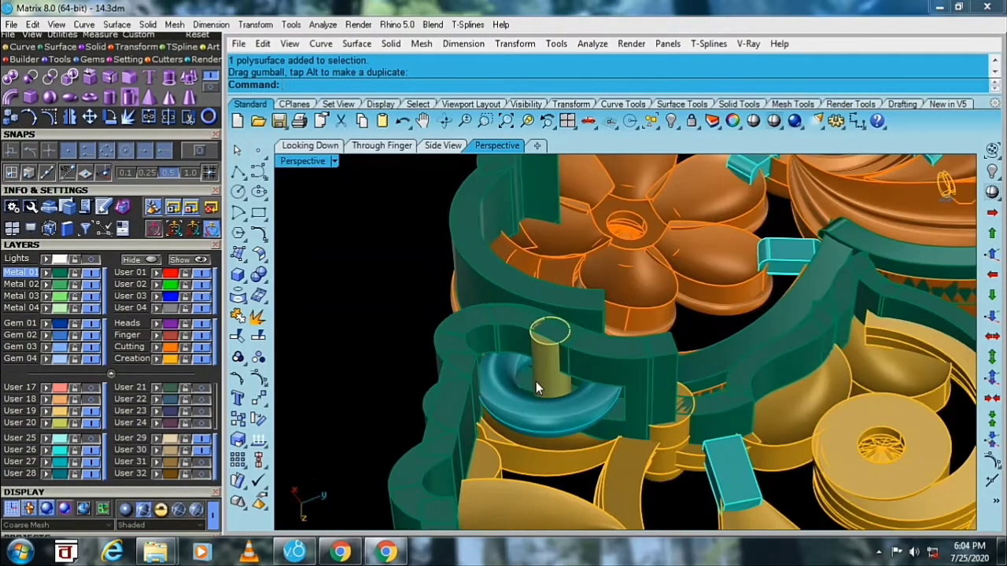
click(536, 382)
scroll(498, 402, up, 2)
scroll(498, 402, down, 2)
scroll(574, 382, down, 2)
click(389, 250)
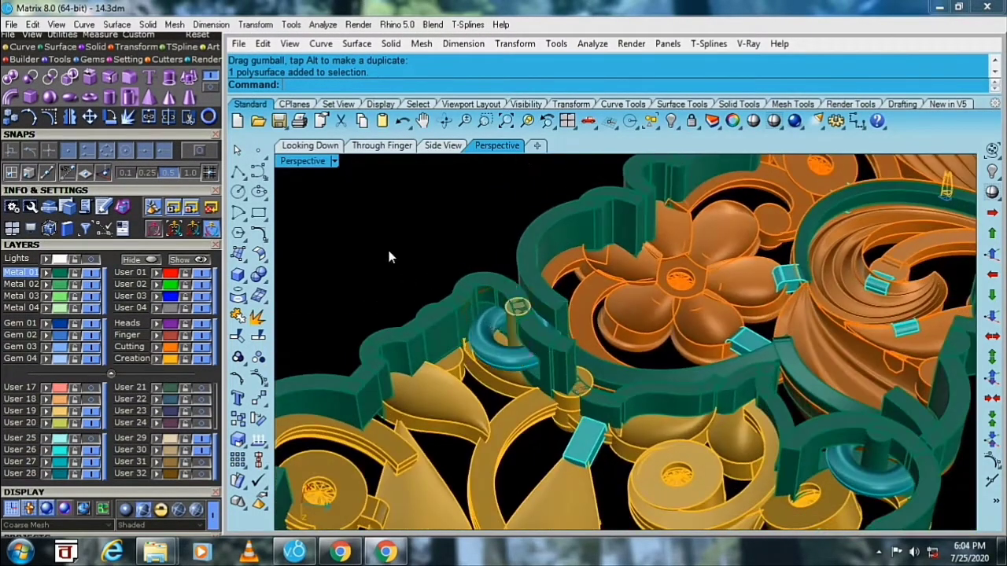
scroll(425, 385, down, 2)
right_drag(424, 385, 512, 420)
scroll(560, 322, up, 2)
scroll(560, 323, up, 2)
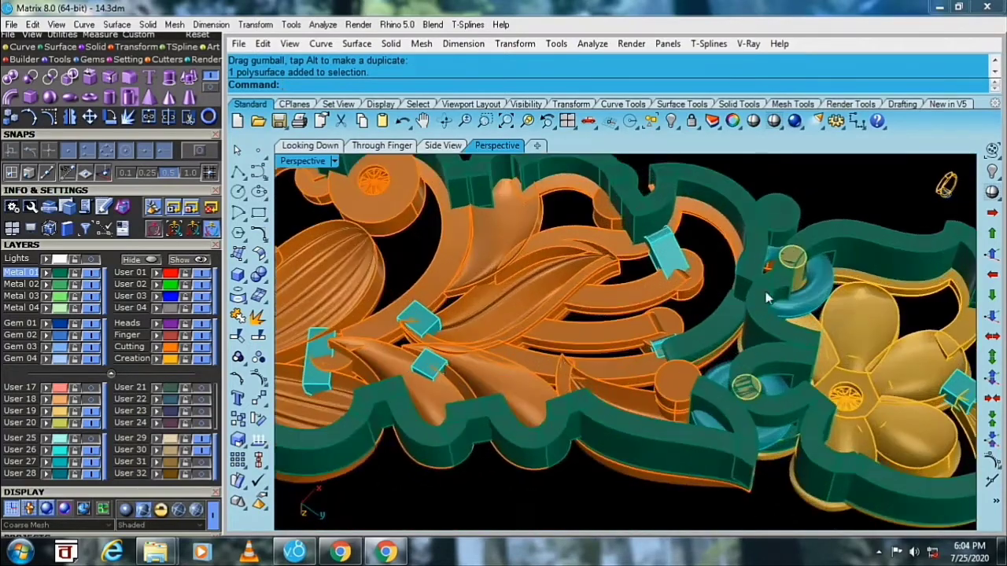
mouse_move(560, 322)
right_down()
mouse_move(632, 338)
mouse_move(692, 456)
mouse_move(753, 341)
right_up()
scroll(621, 346, up, 2)
scroll(598, 361, down, 3)
scroll(608, 353, down, 3)
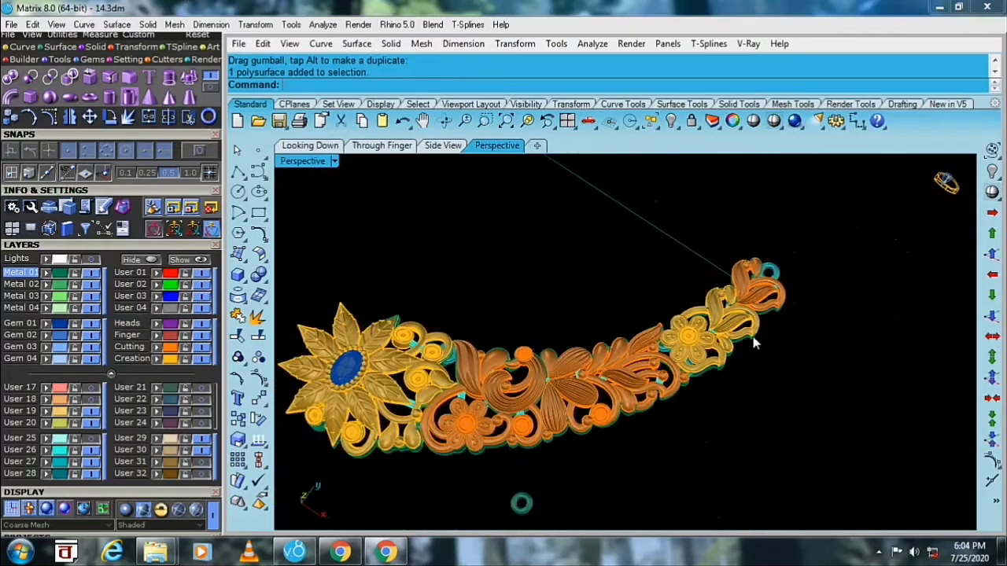
- From the top-down view, select and delete the stray teal ring
click(310, 145)
scroll(543, 327, down, 2)
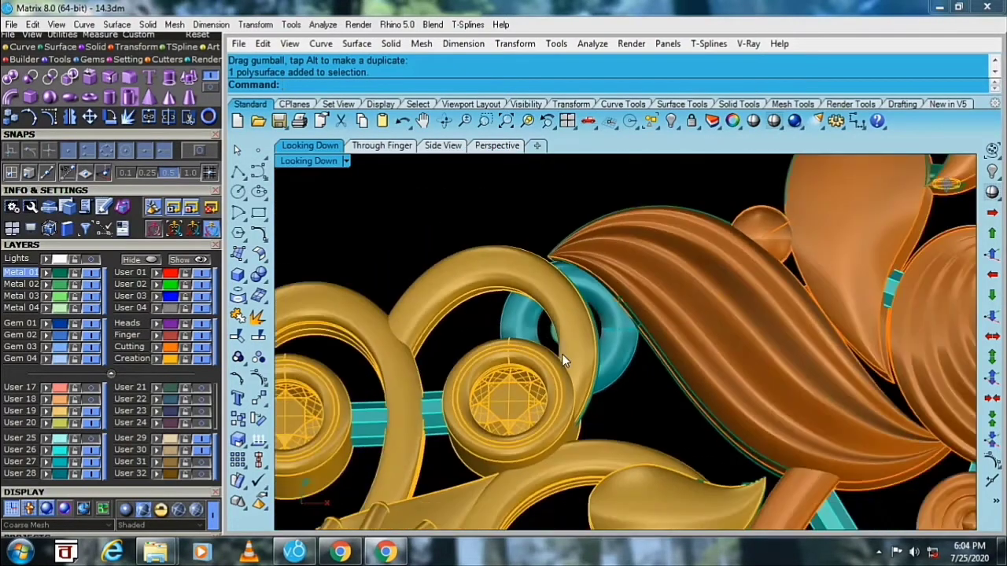
scroll(542, 330, down, 2)
scroll(519, 309, down, 3)
right_drag(551, 330, 646, 356)
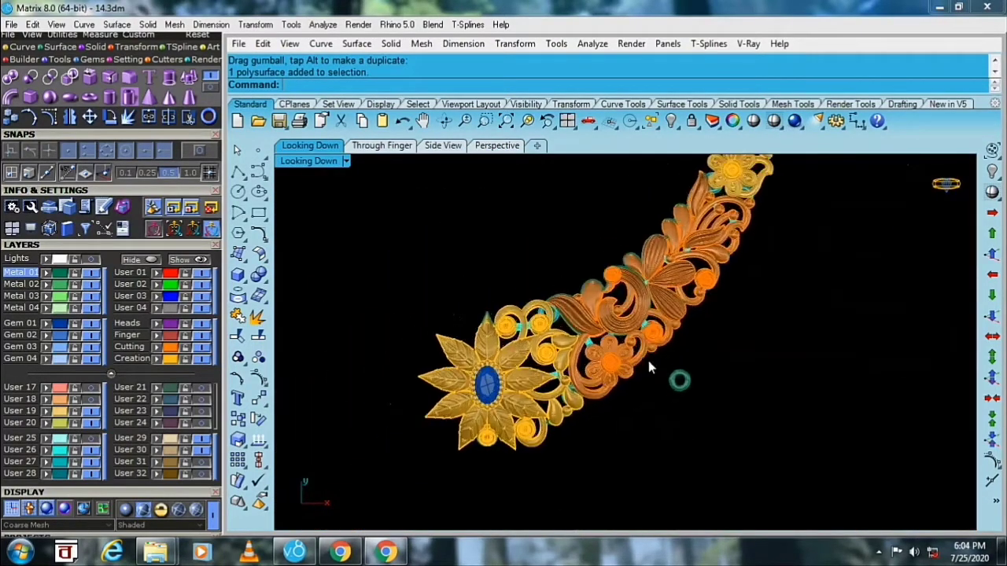
click(691, 387)
key(Delete)
scroll(497, 329, up, 3)
scroll(496, 329, down, 2)
right_drag(496, 328, 520, 308)
- Select the gold sunflower pieces, the swirls around the blue oval gem, and a gem setting
scroll(520, 308, up, 2)
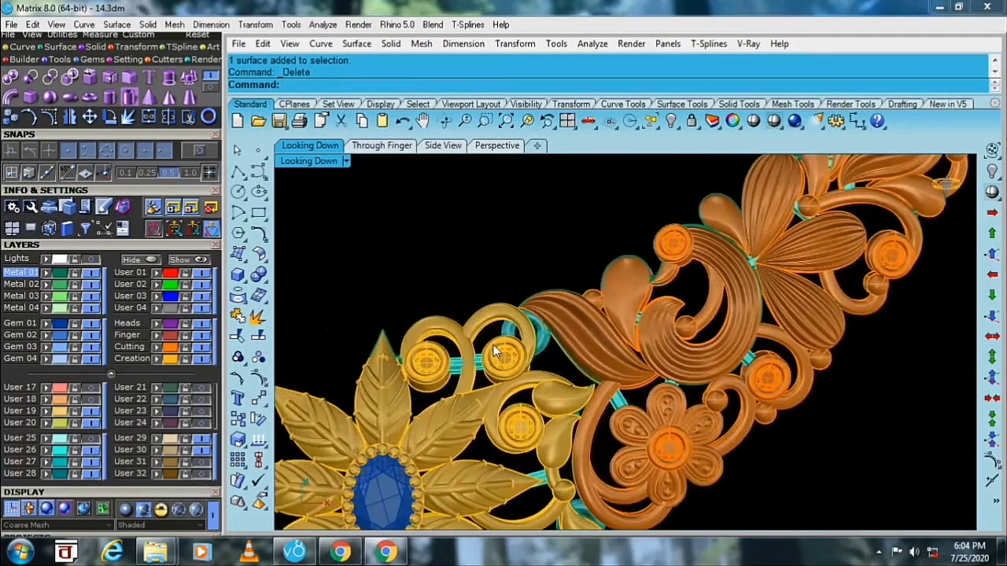
scroll(521, 308, up, 2)
click(425, 384)
scroll(417, 378, down, 2)
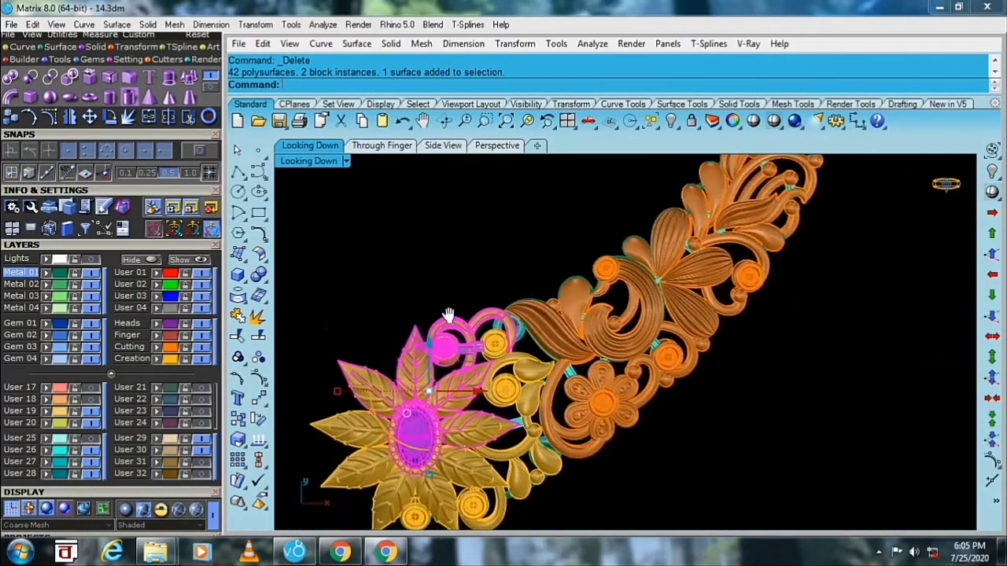
scroll(416, 377, up, 2)
shift+click(464, 441)
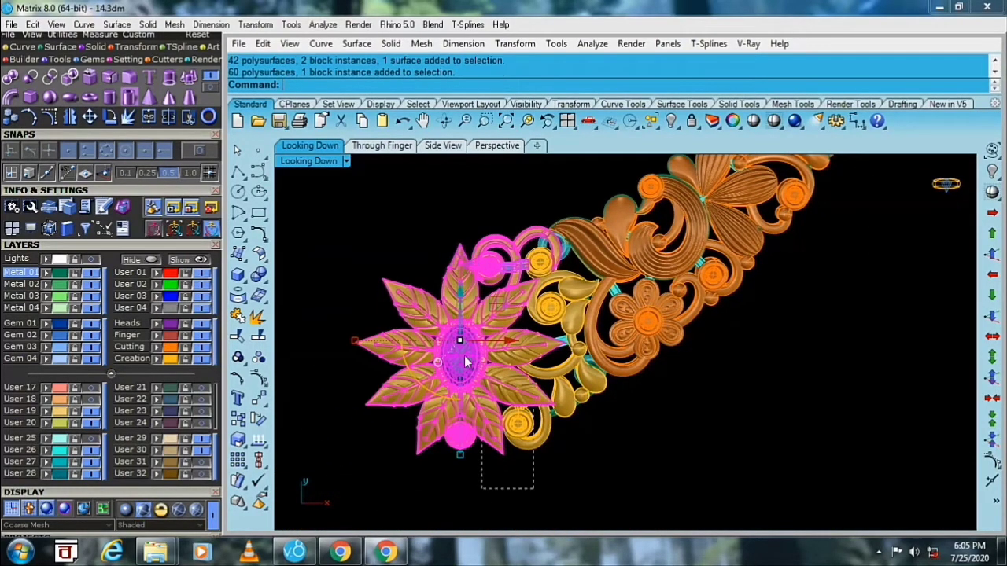
shift+click(509, 387)
scroll(550, 377, up, 2)
scroll(542, 440, up, 1)
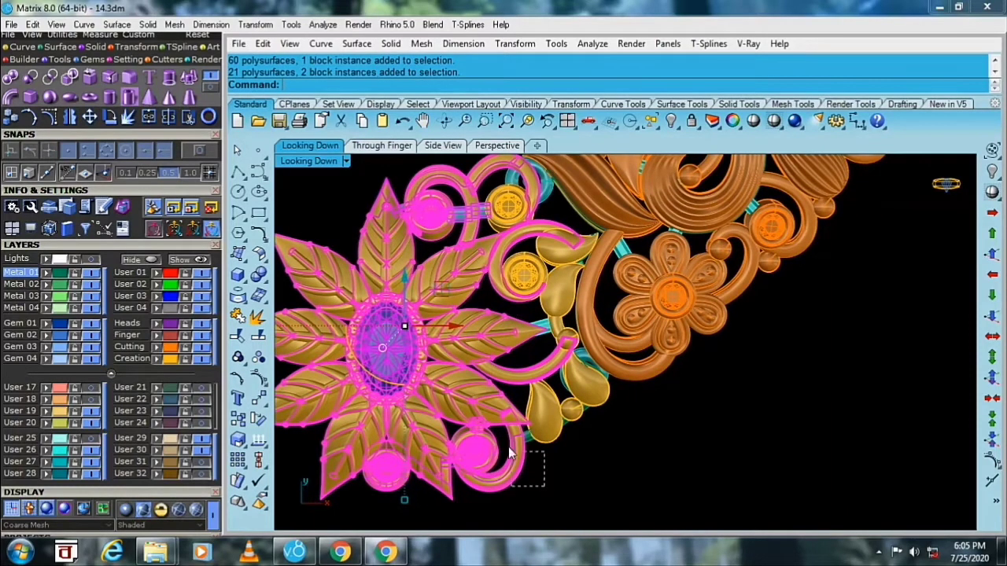
shift+click(509, 359)
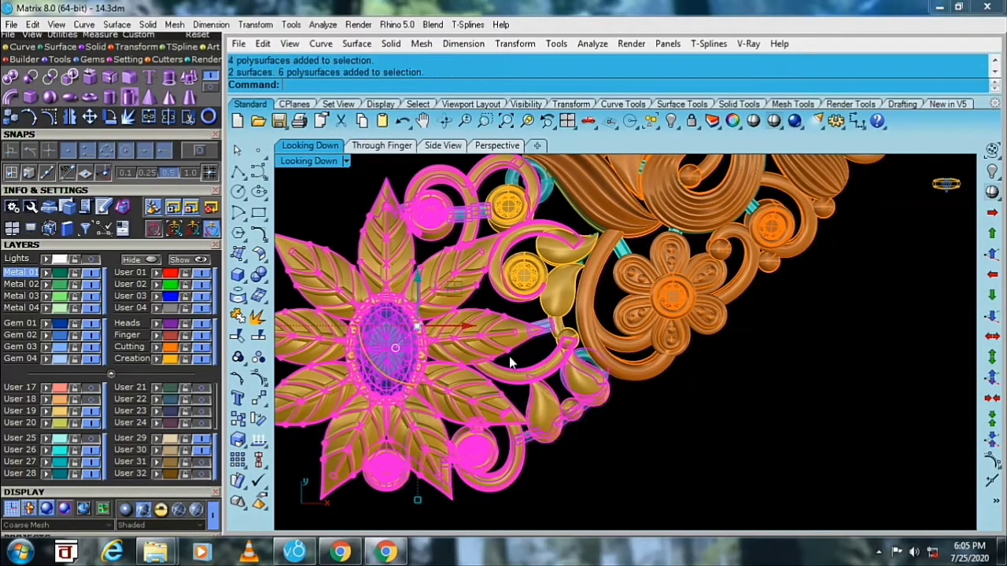
shift+click(550, 394)
shift+click(541, 386)
scroll(563, 316, up, 3)
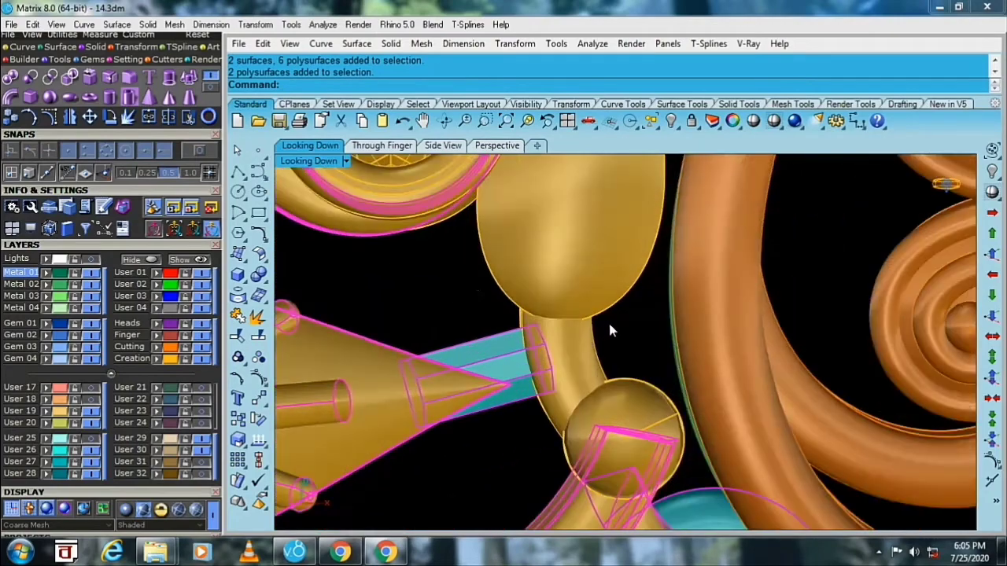
scroll(608, 320, up, 3)
scroll(455, 393, down, 4)
scroll(582, 443, up, 3)
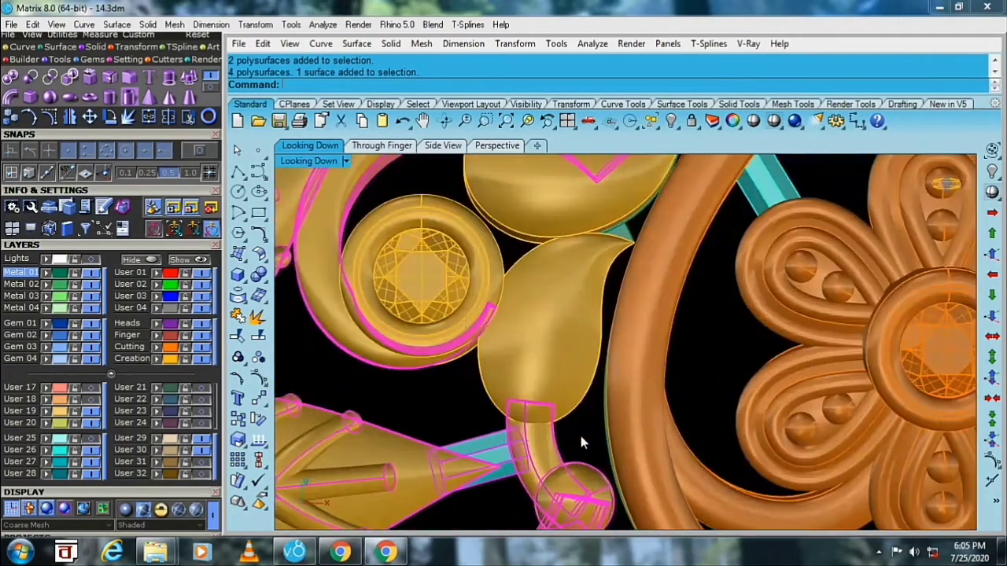
shift+click(419, 202)
scroll(419, 202, down, 3)
scroll(563, 315, up, 3)
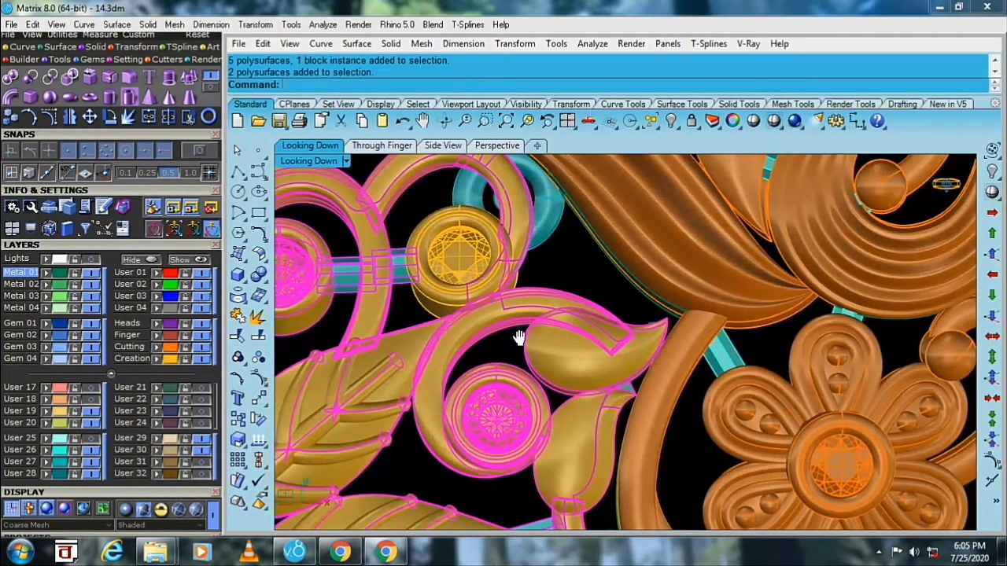
- Add the remaining gem setting and remove a stray surface from the selection
right_drag(519, 338, 598, 413)
shift+drag(454, 305, 447, 312)
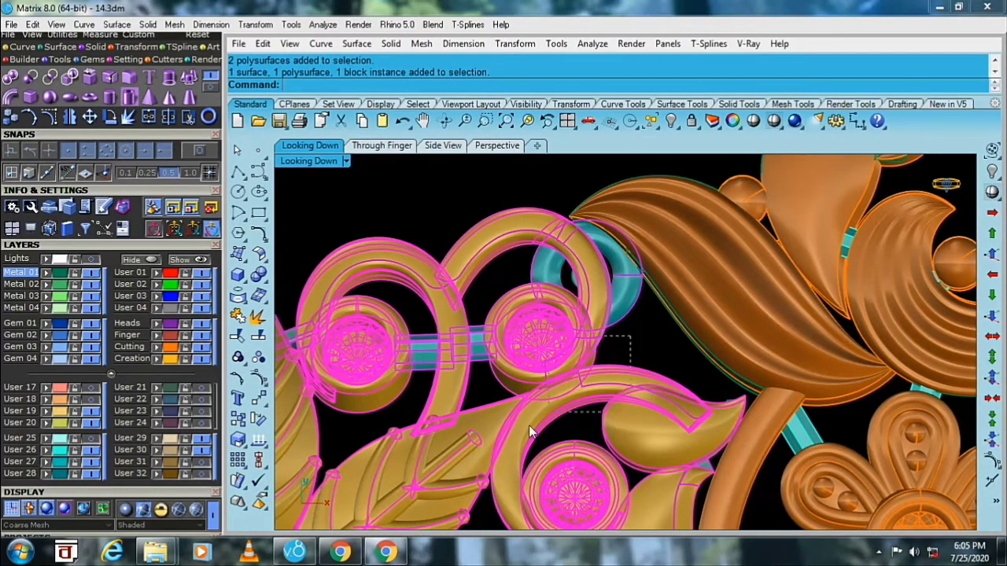
scroll(531, 431, down, 2)
scroll(540, 272, up, 4)
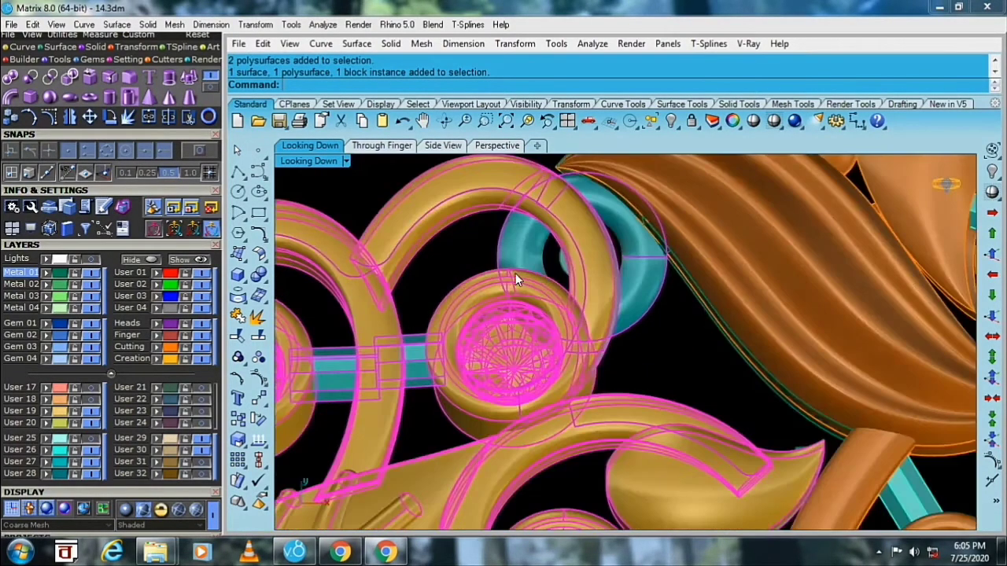
scroll(515, 280, down, 3)
scroll(578, 291, up, 2)
scroll(523, 256, up, 2)
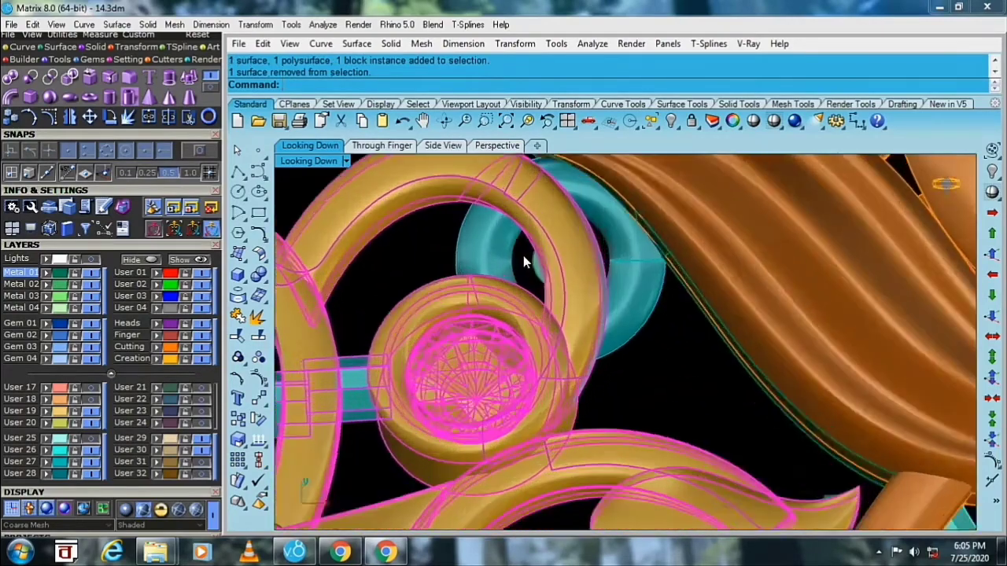
scroll(523, 255, down, 3)
scroll(526, 257, up, 1)
scroll(526, 256, up, 2)
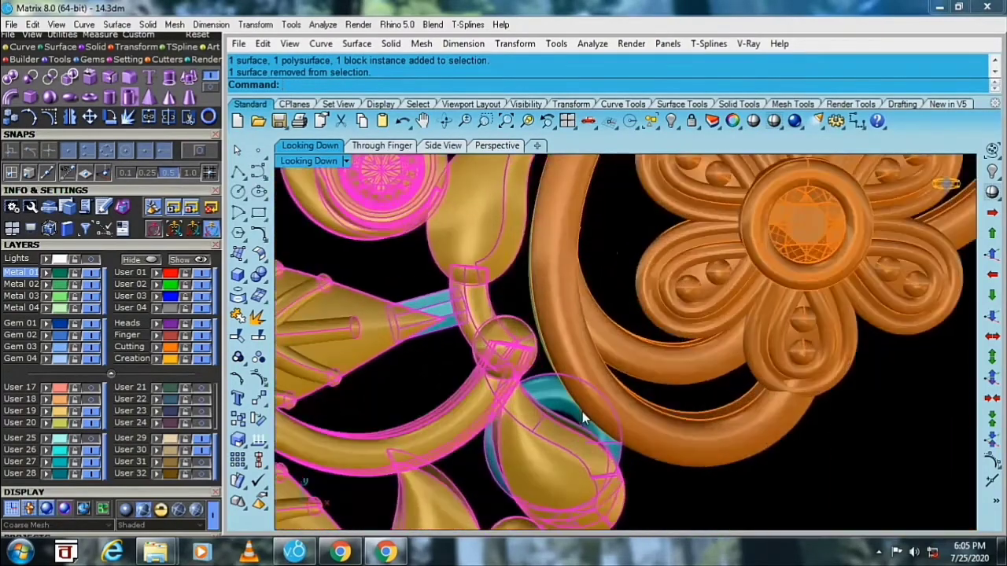
scroll(542, 389, up, 2)
ctrl+click(543, 389)
scroll(550, 390, down, 1)
scroll(567, 390, down, 3)
scroll(577, 391, down, 2)
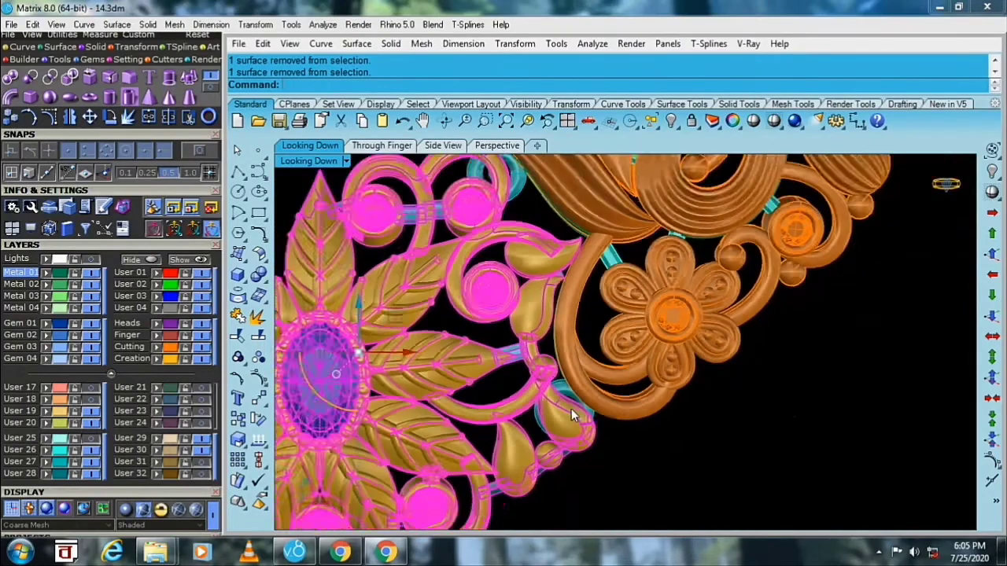
scroll(571, 408, down, 2)
scroll(566, 402, down, 2)
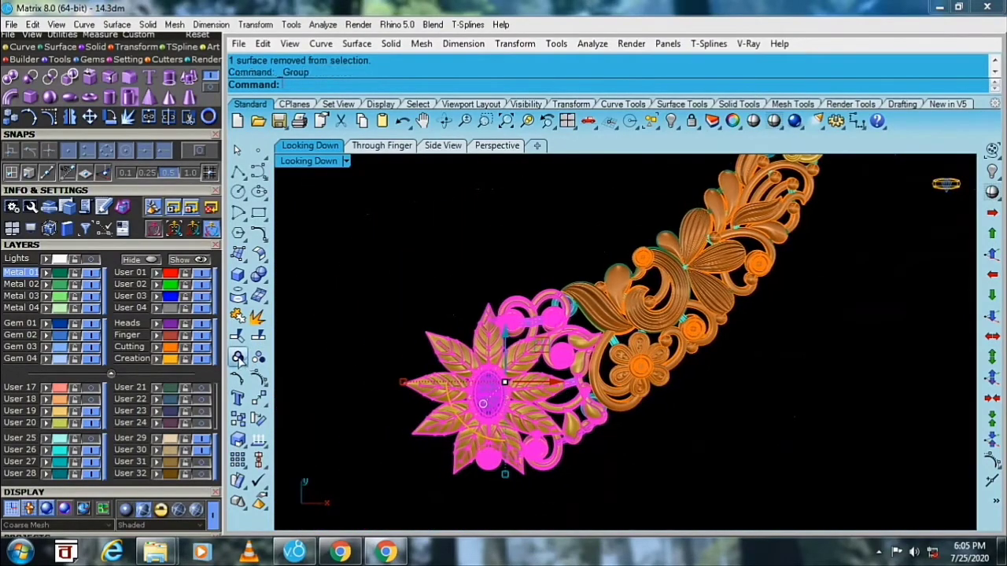
- Group the selected flower pieces, hide them, then show them again
click(238, 358)
click(667, 126)
click(667, 126)
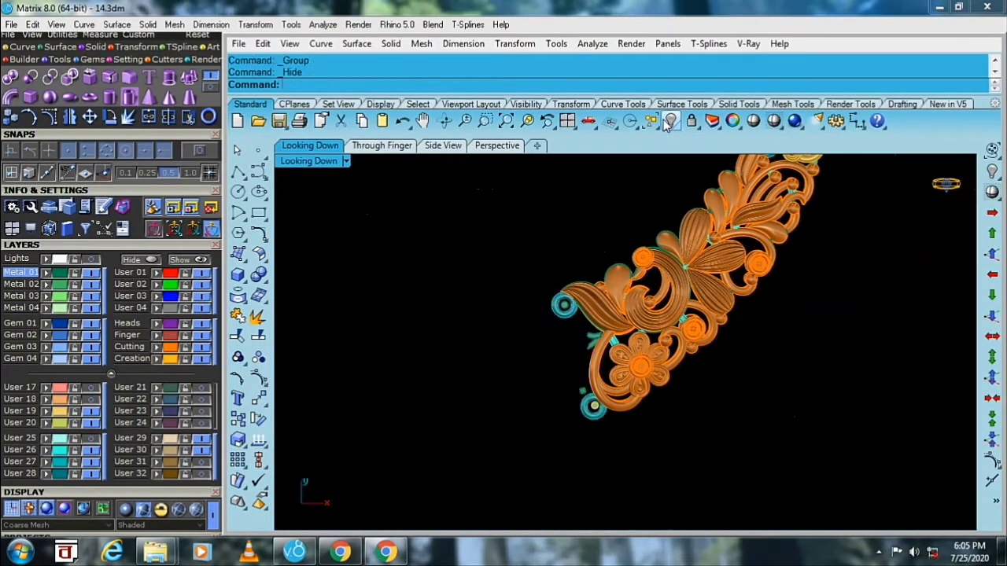
right_click(667, 126)
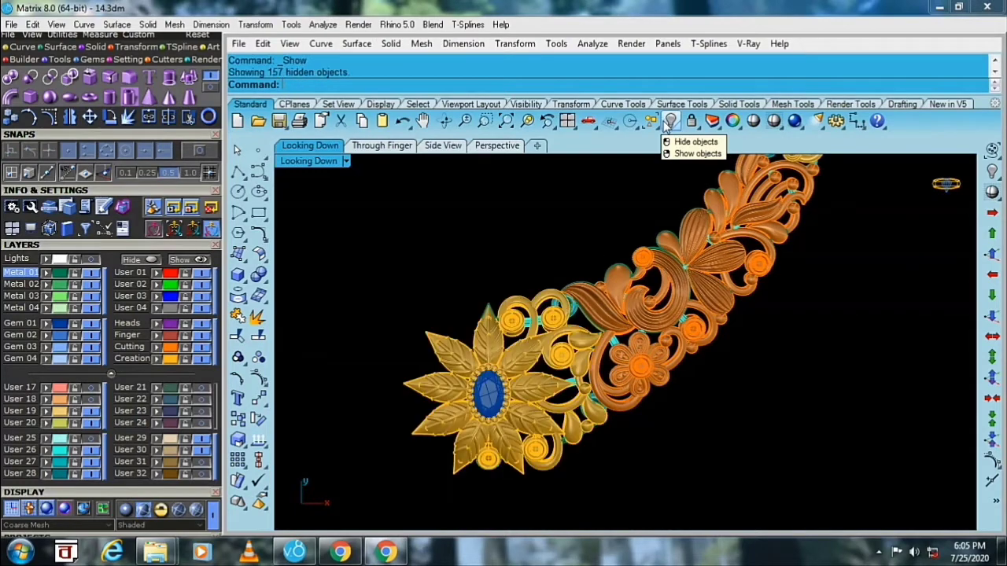
- Reselect the gold flower, add the missed pieces, and group them with Ctrl+G
scroll(589, 390, up, 5)
click(581, 387)
shift+click(580, 386)
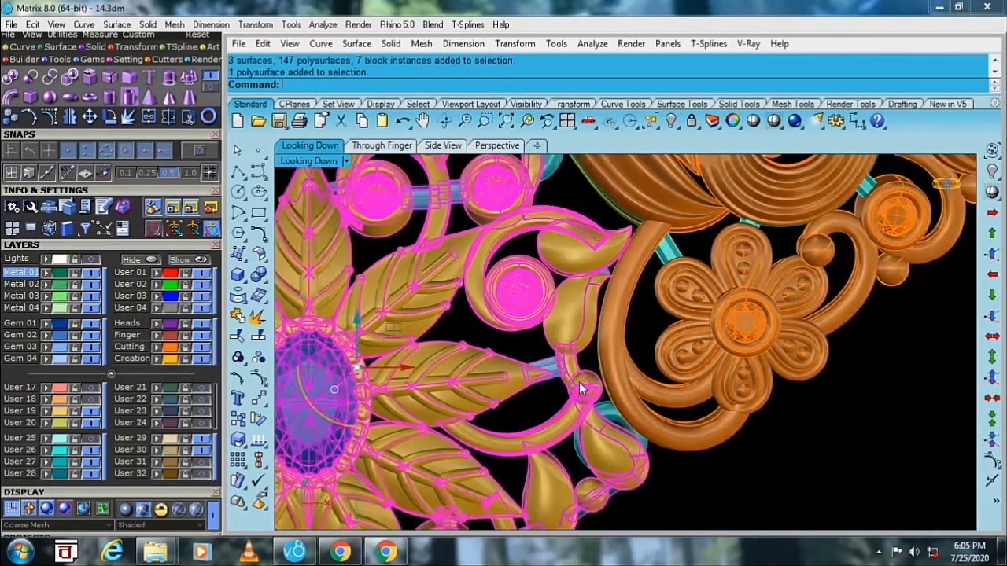
scroll(582, 369, down, 4)
scroll(601, 331, up, 2)
scroll(528, 289, up, 1)
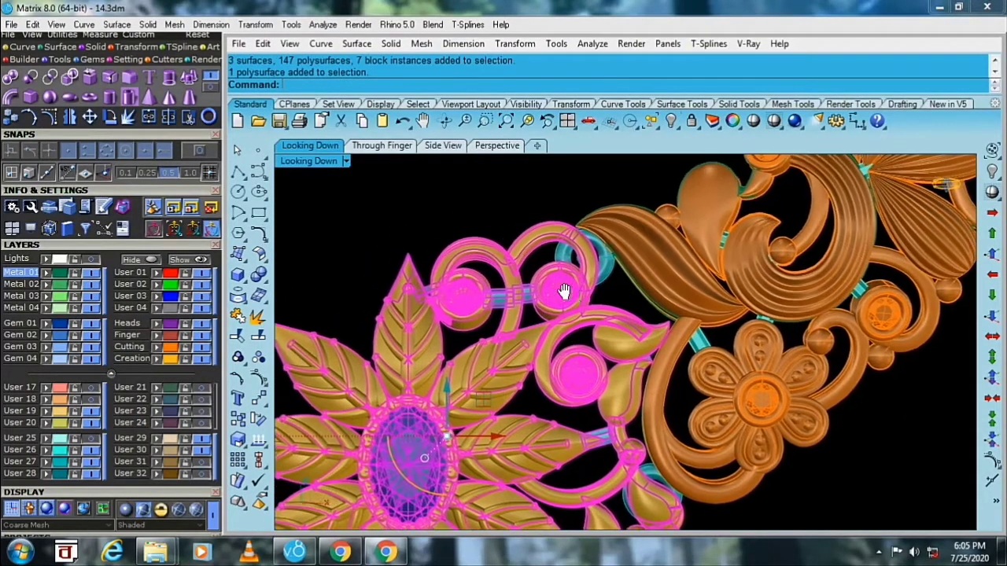
scroll(562, 286, up, 2)
scroll(621, 322, up, 2)
scroll(550, 313, up, 2)
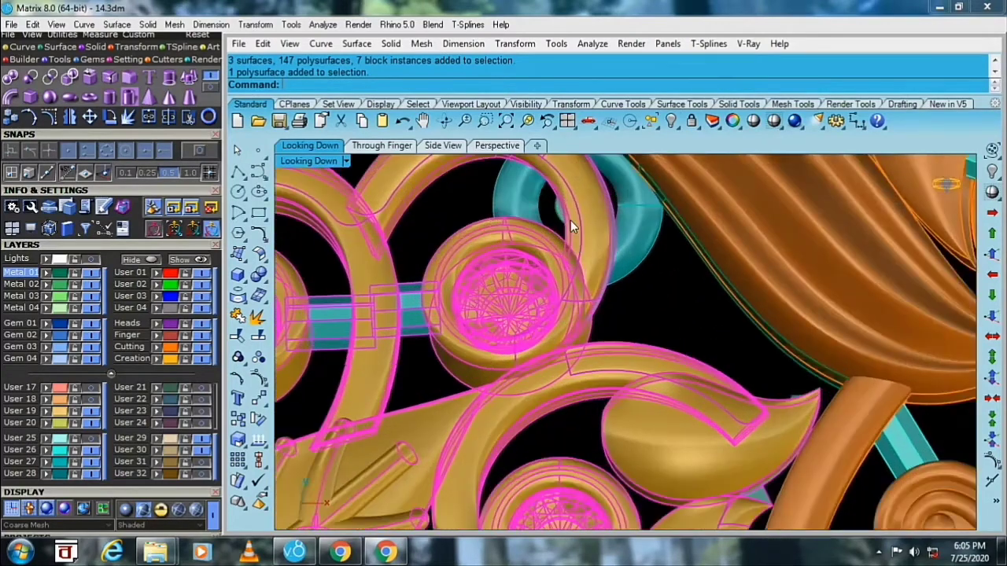
shift+click(570, 220)
scroll(550, 236, down, 3)
scroll(535, 253, down, 1)
key(ctrl+g)
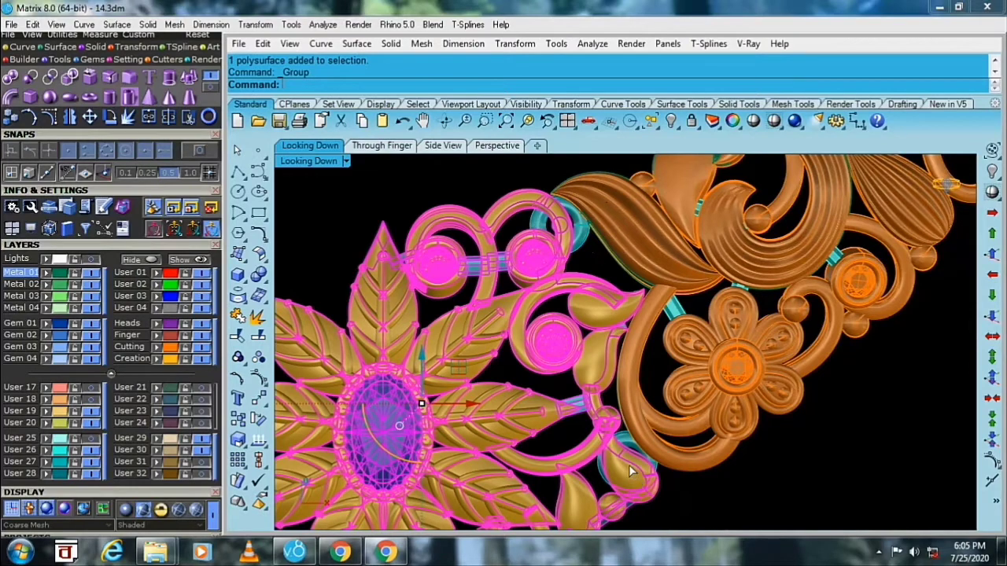
- Add another piece and hide the selection to check what remains, then reveal it
shift+click(628, 465)
click(671, 122)
scroll(592, 376, down, 3)
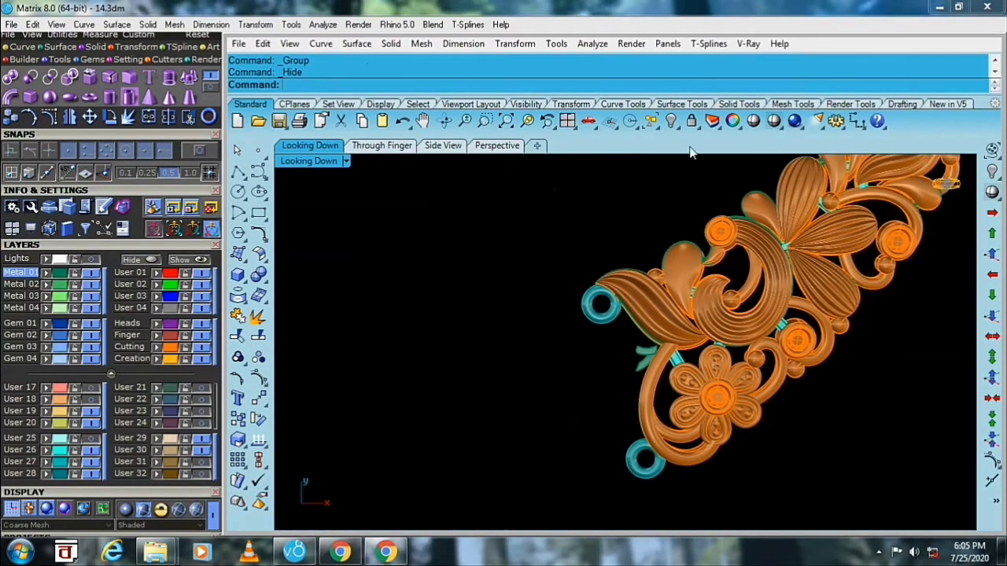
right_click(672, 126)
scroll(627, 338, up, 3)
scroll(651, 367, up, 3)
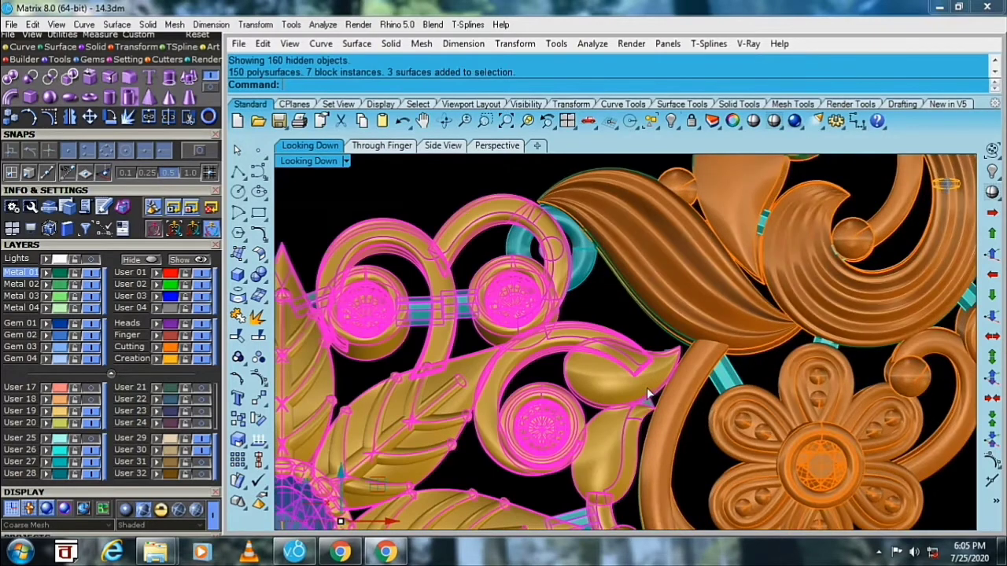
scroll(645, 399, down, 2)
scroll(546, 342, down, 3)
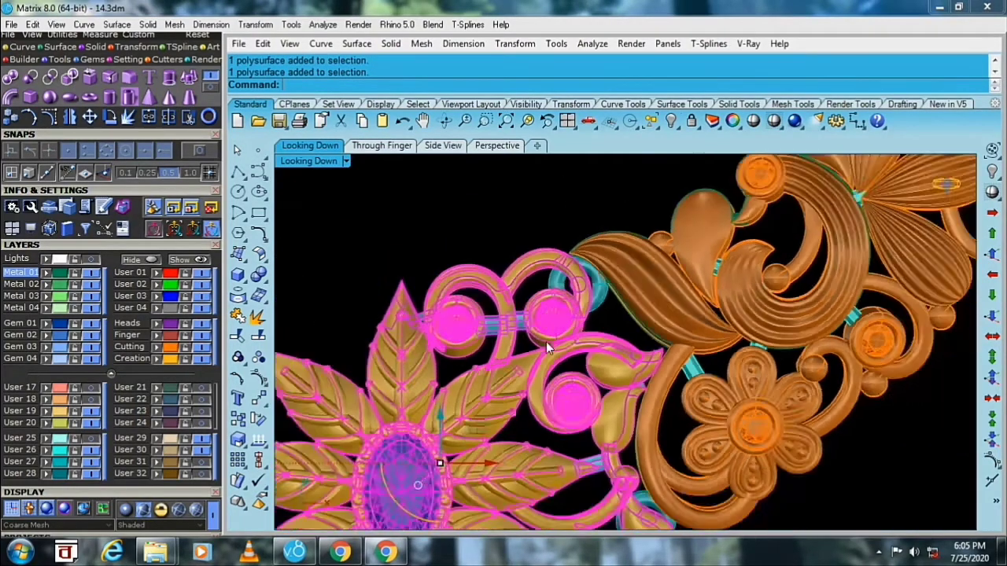
- Group the flower selection once more and hide the finished gold flower group
click(238, 358)
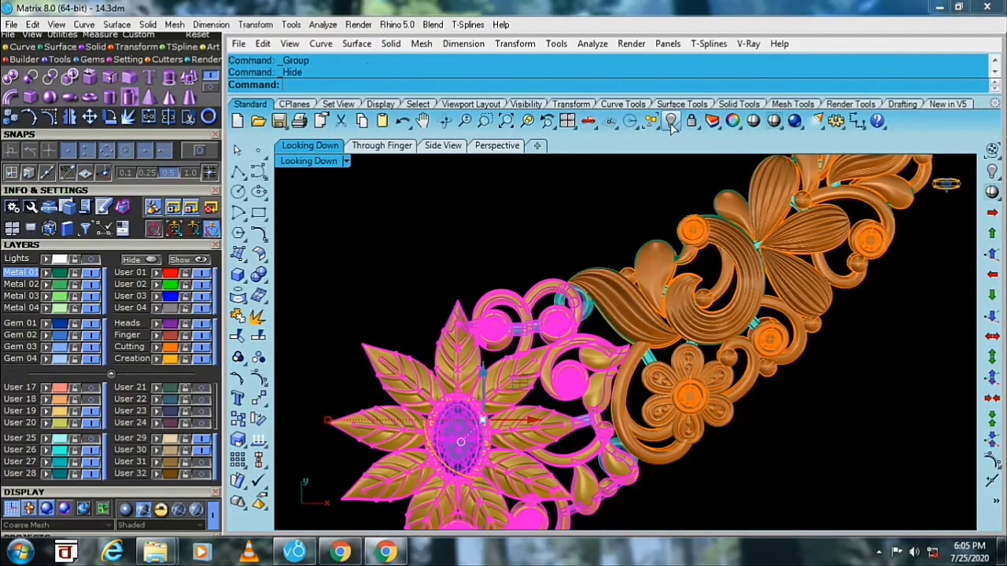
right_click(673, 126)
scroll(537, 346, down, 2)
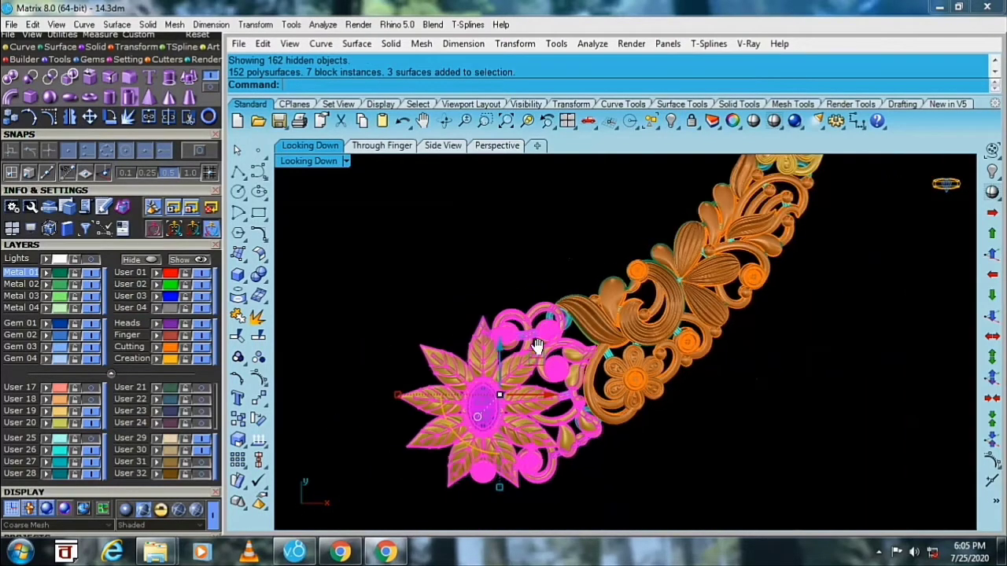
click(670, 121)
mouse_move(635, 218)
right_down()
mouse_move(556, 332)
mouse_move(605, 275)
mouse_move(575, 329)
right_up()
scroll(575, 330, down, 2)
- Window-select the yellow flower along with its surrounding leaves and petals
scroll(617, 316, up, 5)
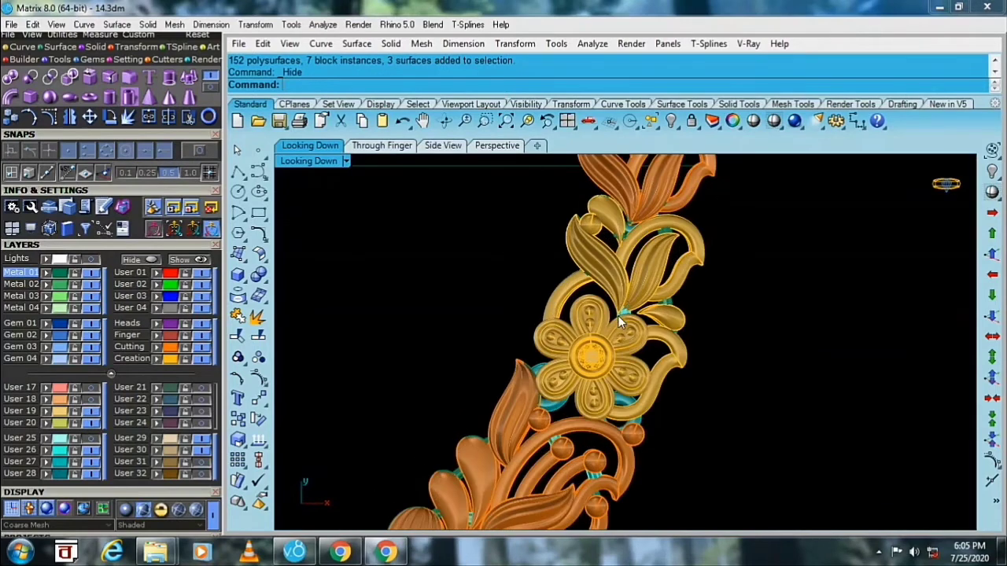
click(618, 317)
right_drag(685, 284, 789, 269)
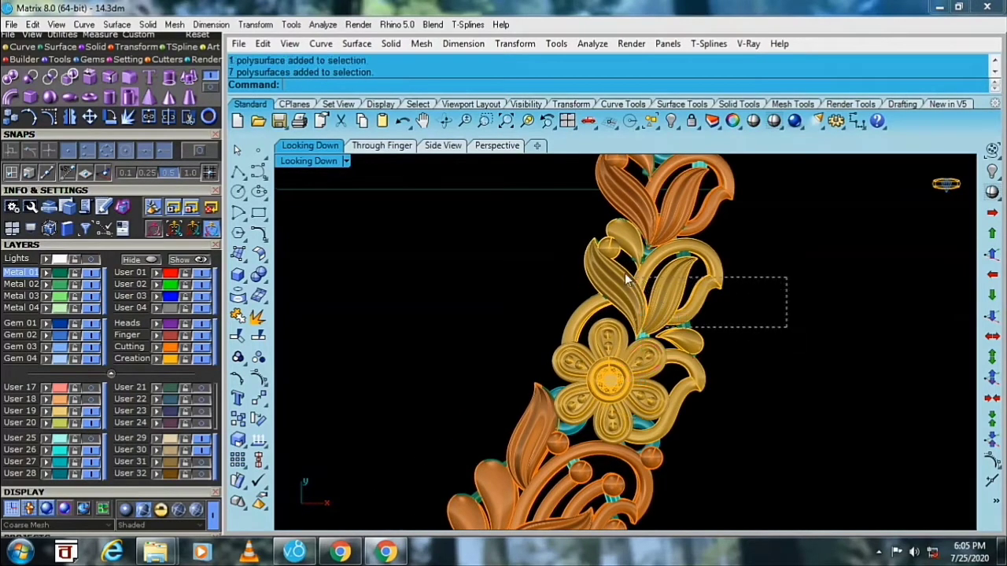
drag(627, 279, 629, 281)
scroll(728, 332, up, 2)
drag(764, 358, 512, 409)
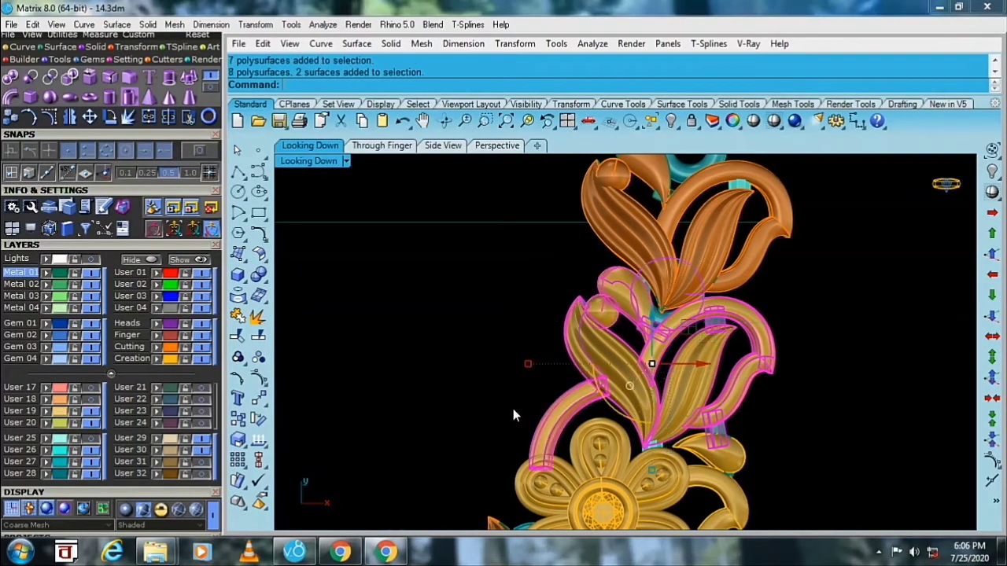
scroll(642, 287, up, 2)
scroll(624, 311, up, 2)
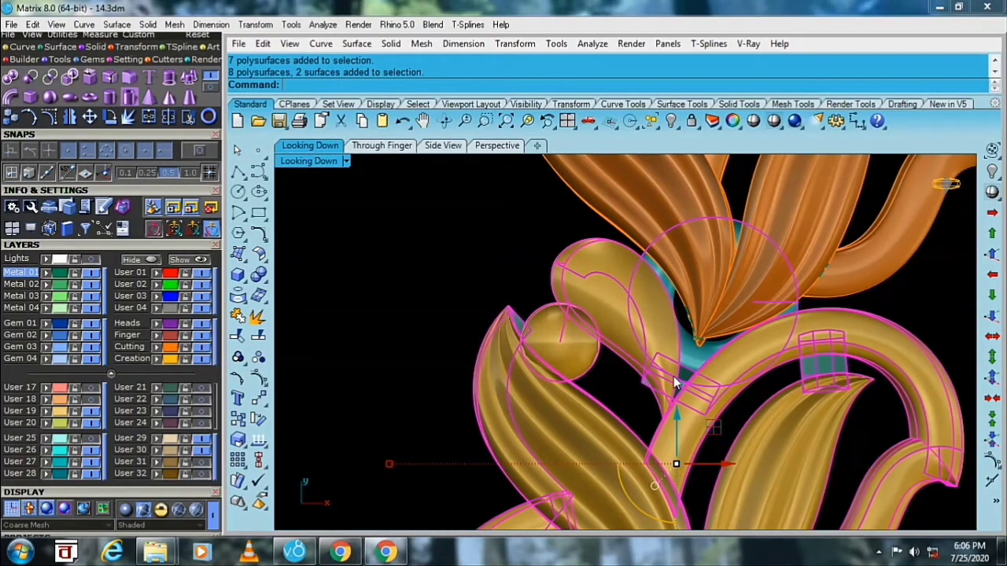
scroll(669, 383, down, 3)
scroll(661, 370, up, 1)
scroll(632, 316, up, 1)
scroll(619, 293, up, 1)
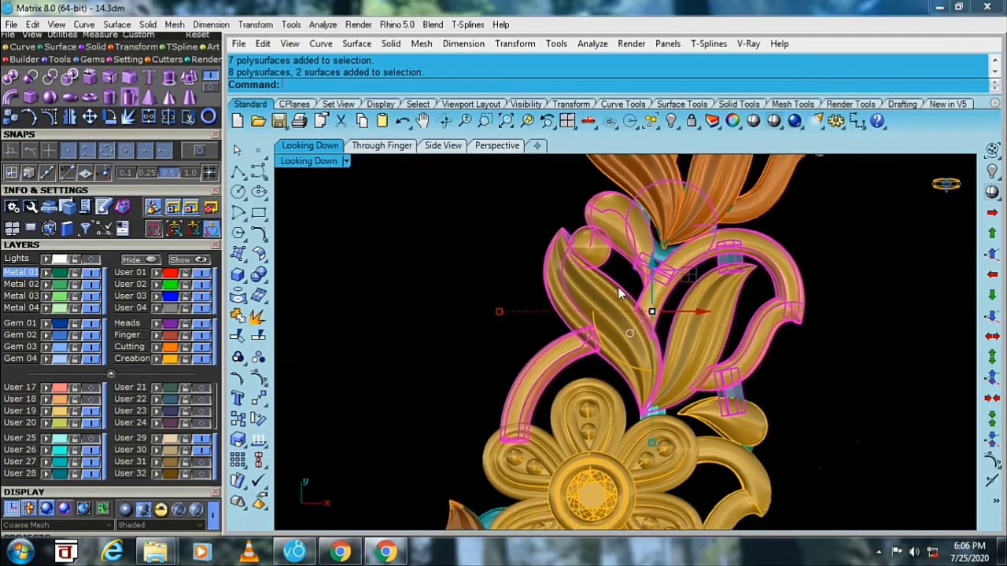
scroll(618, 294, down, 2)
drag(822, 417, 545, 318)
scroll(729, 313, up, 2)
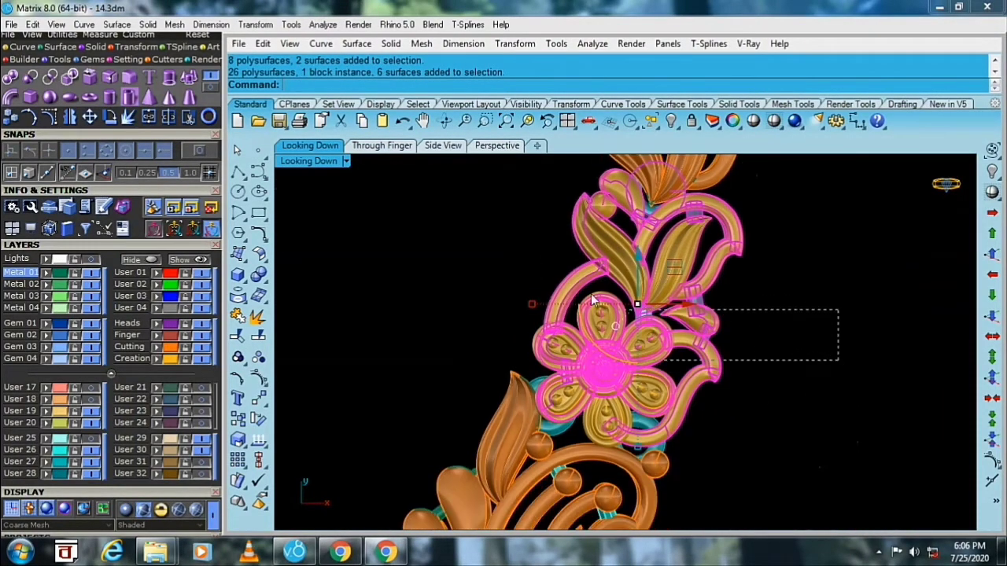
scroll(672, 383, up, 1)
scroll(696, 371, up, 1)
scroll(720, 361, up, 1)
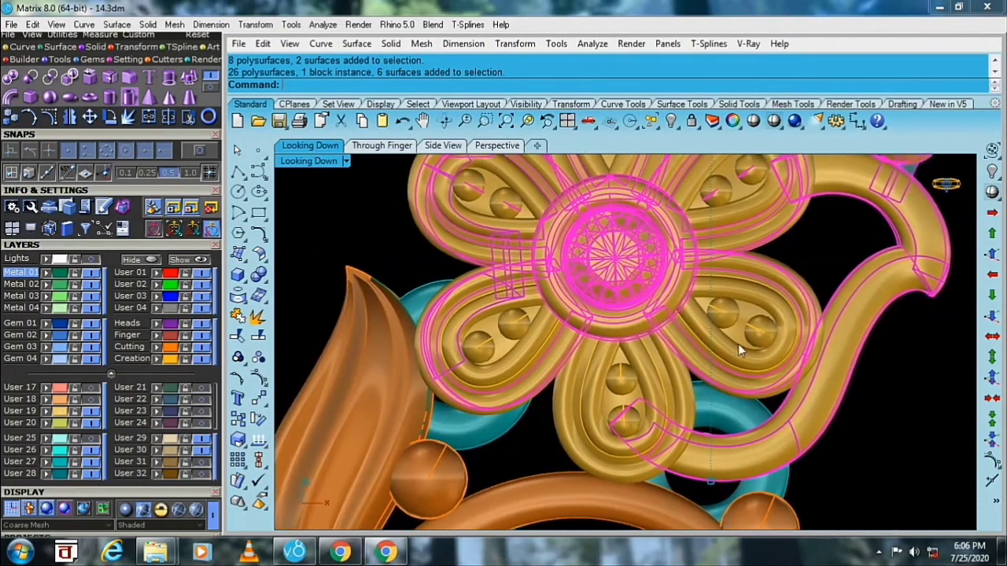
scroll(503, 307, down, 2)
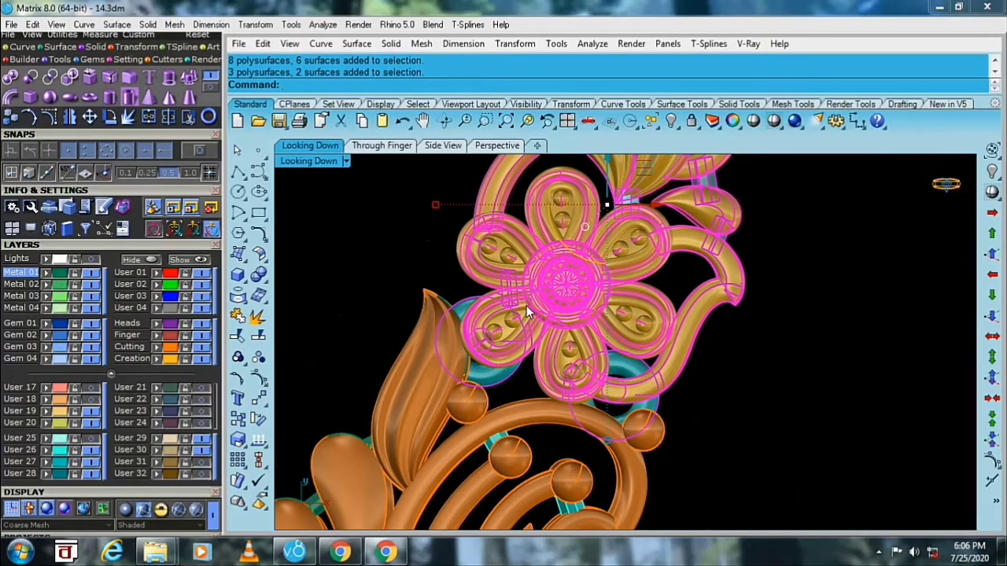
scroll(600, 385, up, 2)
scroll(572, 418, up, 1)
- Remove two stray surfaces, group the flower-and-leaf cluster, and hide it
ctrl+click(572, 417)
scroll(565, 406, down, 2)
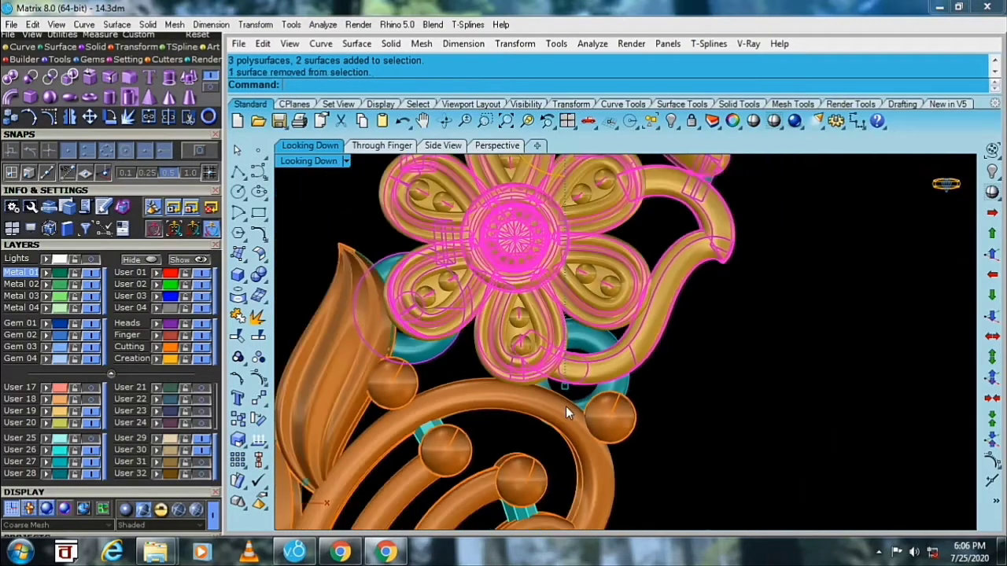
scroll(565, 406, up, 2)
ctrl+click(454, 388)
scroll(454, 388, down, 2)
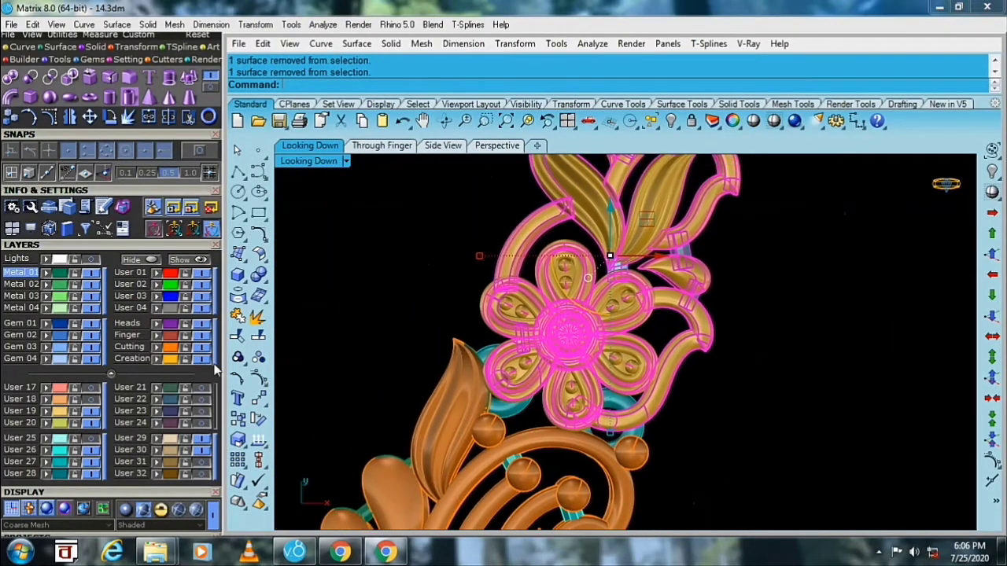
scroll(566, 315, down, 2)
key(ctrl+alt+h)
scroll(562, 237, up, 2)
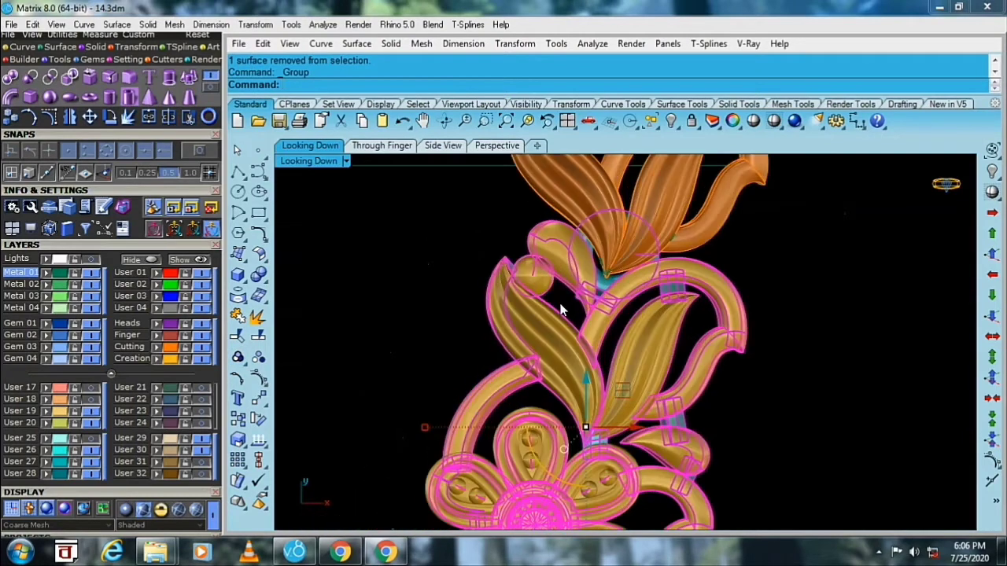
scroll(673, 155, down, 2)
click(670, 121)
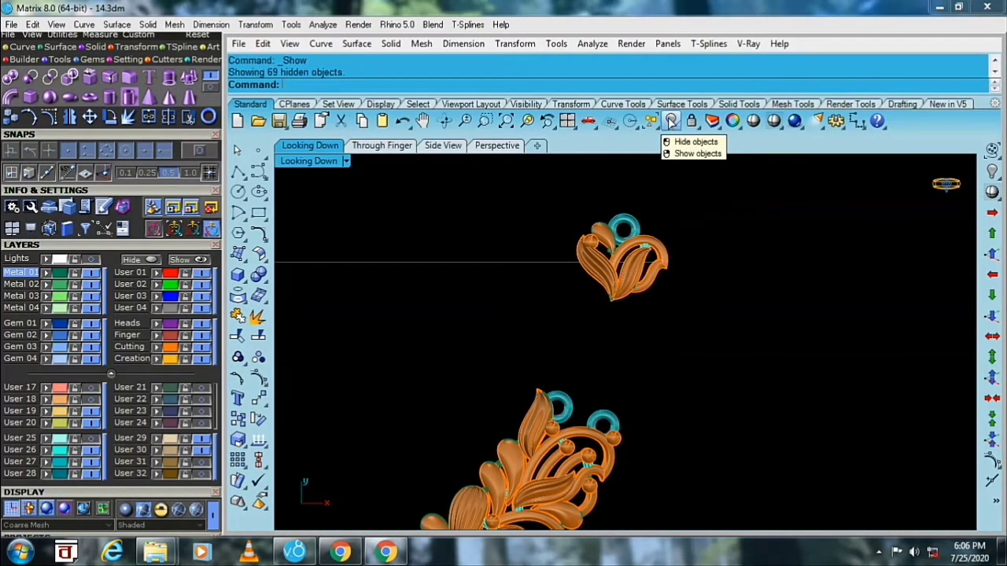
- Hide the upper flower cluster and the lower-left flower
scroll(670, 326, down, 1)
click(649, 283)
shift+click(431, 469)
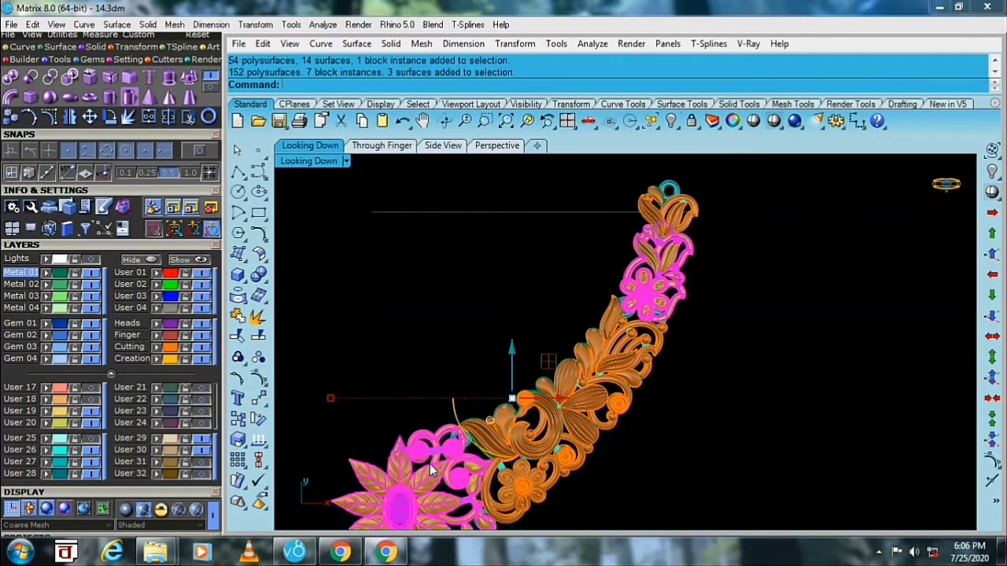
click(670, 121)
- Window-select the orange scroll ornament, group it, and show all hidden parts
scroll(556, 274, up, 2)
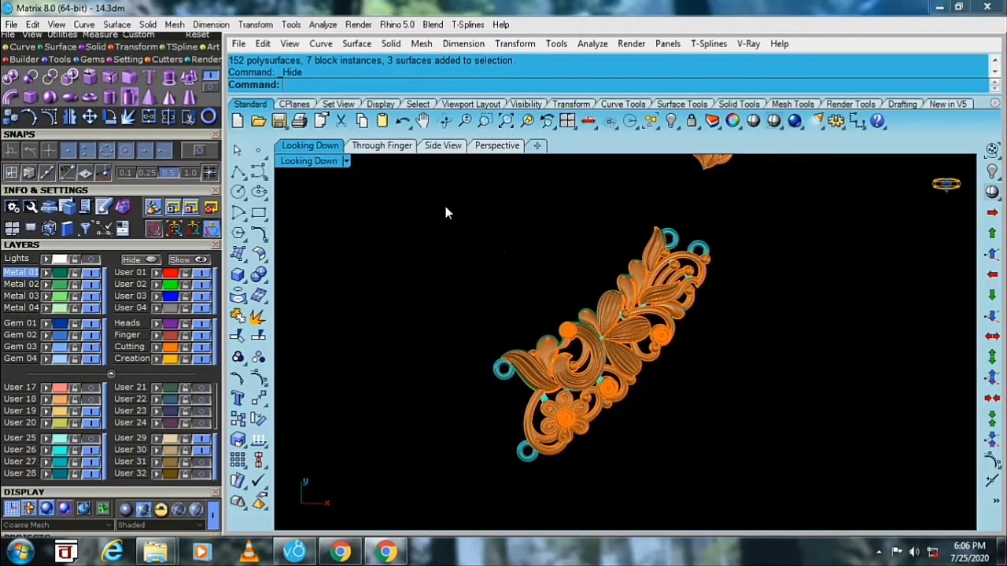
drag(644, 378, 807, 516)
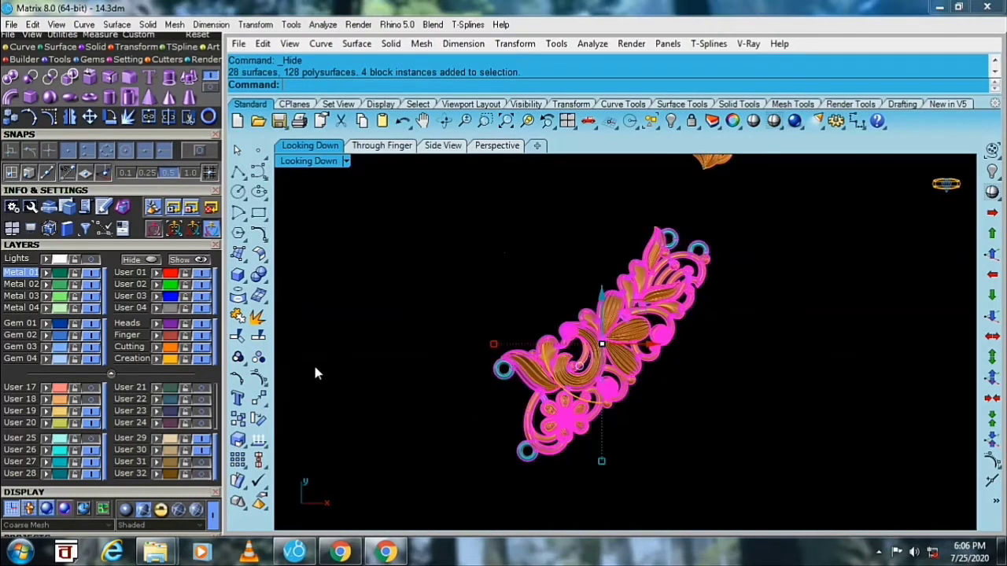
click(238, 356)
right_click(671, 122)
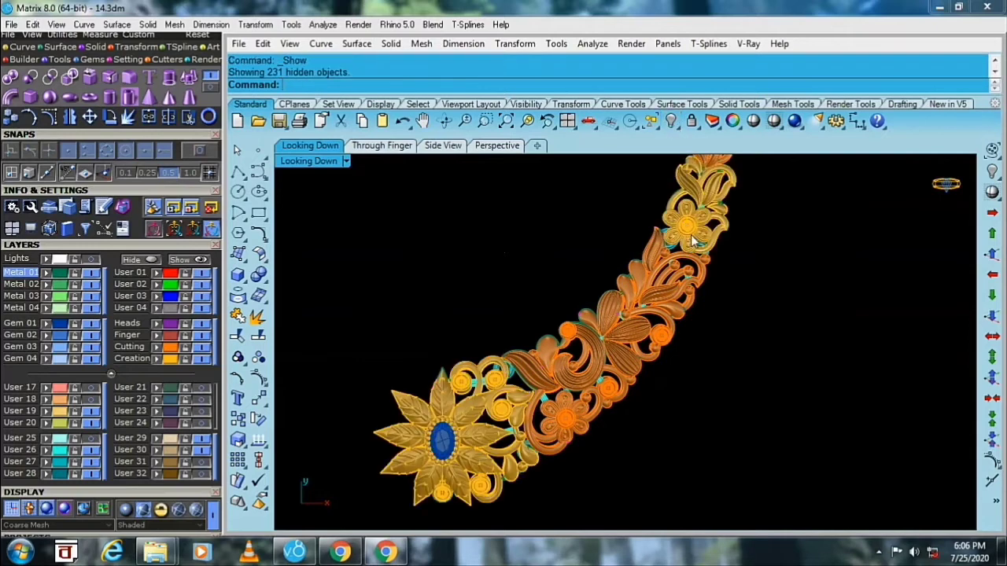
- Verify the orange ornament and yellow flower groups by selecting each, then reveal remaining hidden objects
scroll(601, 296, up, 4)
click(601, 298)
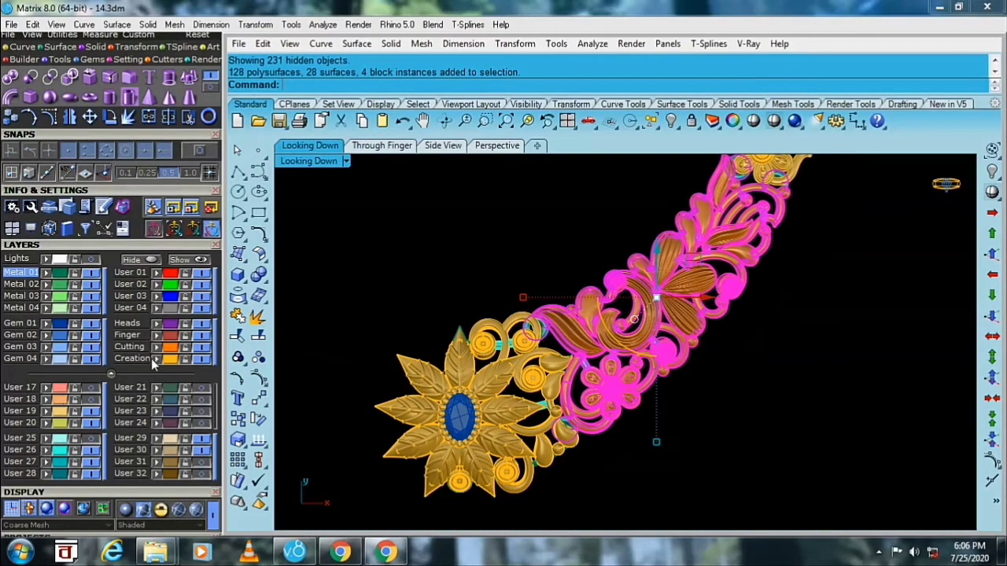
click(491, 214)
right_drag(491, 214, 663, 299)
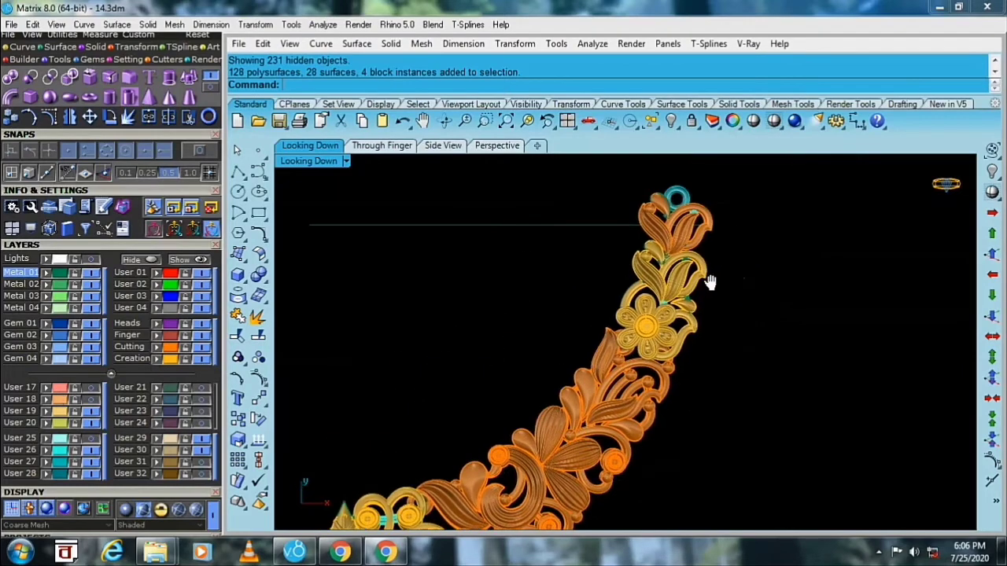
click(663, 299)
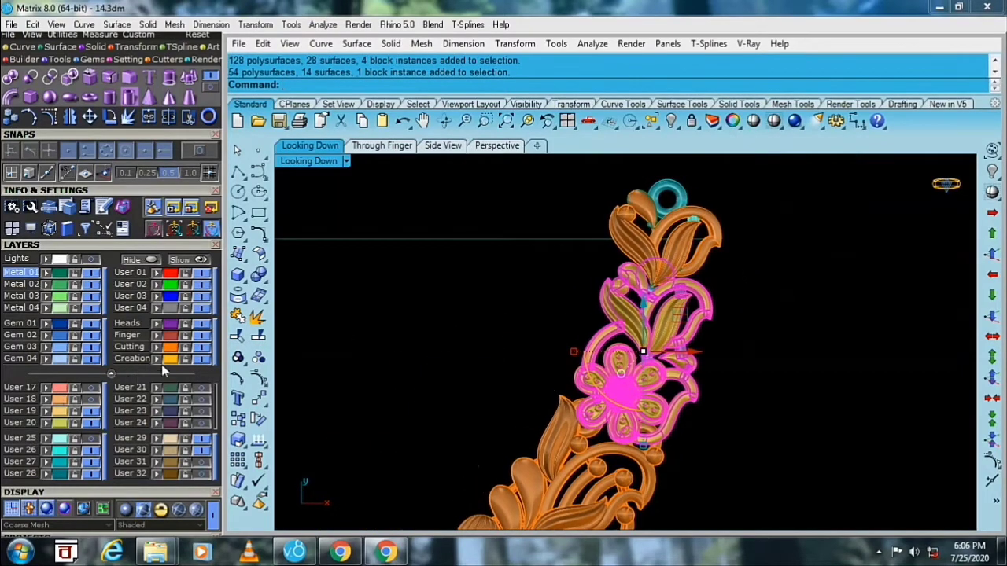
click(506, 303)
scroll(693, 286, up, 2)
scroll(730, 204, up, 2)
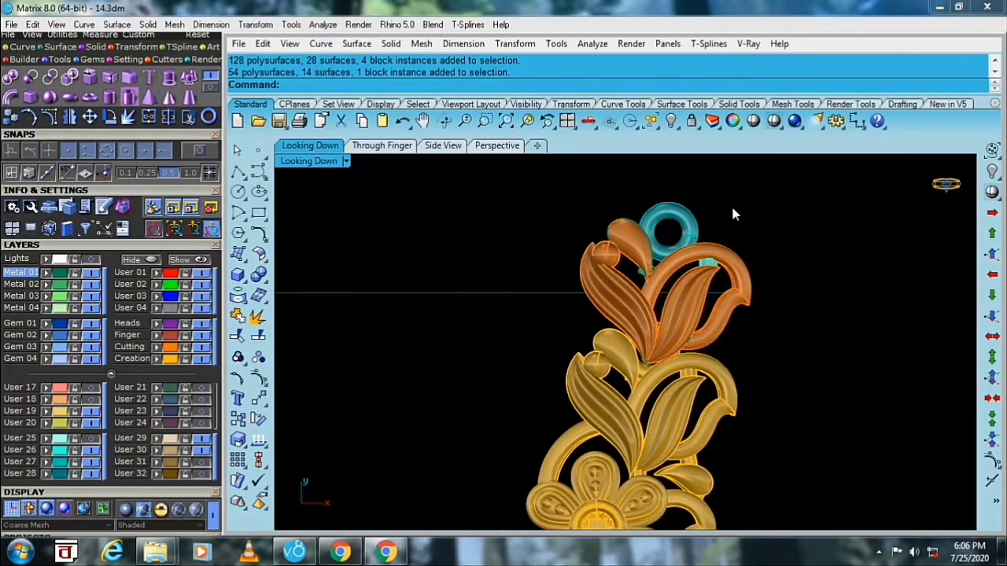
click(650, 267)
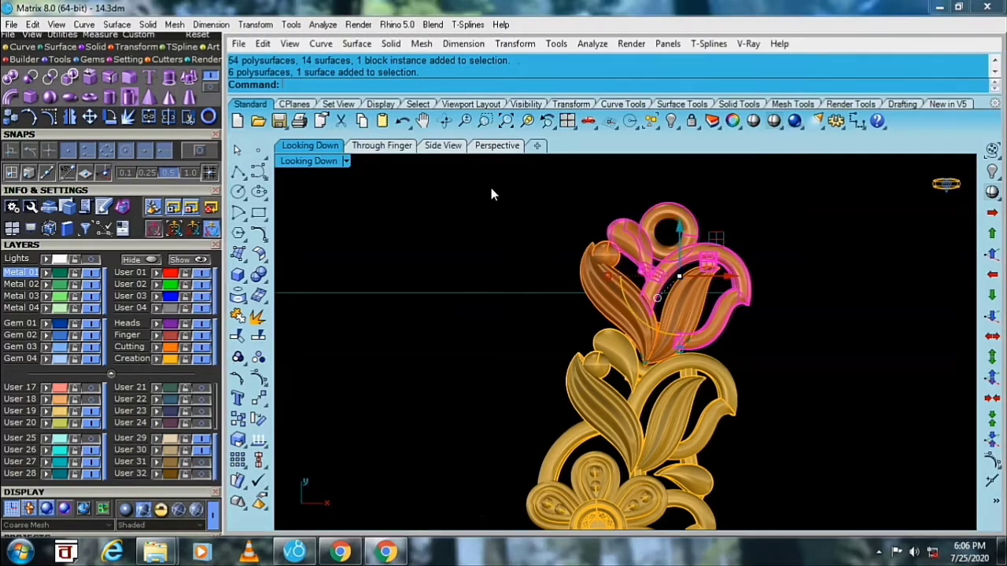
right_click(671, 121)
scroll(725, 267, down, 3)
right_drag(624, 322, 608, 306)
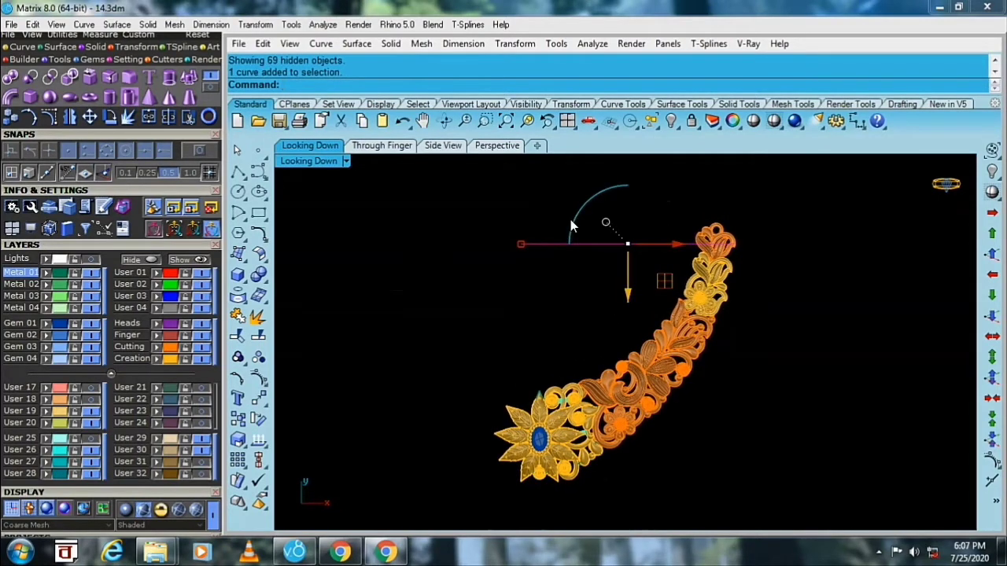
- Delete the stray arc curve and hide the right-side ornament parts
key(Delete)
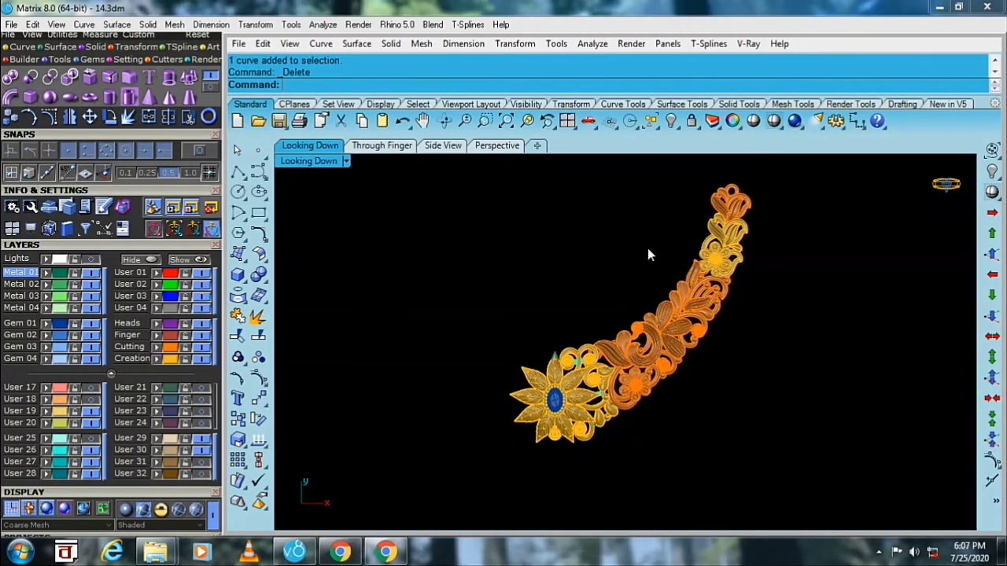
scroll(575, 364, up, 2)
scroll(574, 364, up, 3)
scroll(612, 248, down, 3)
scroll(611, 248, down, 2)
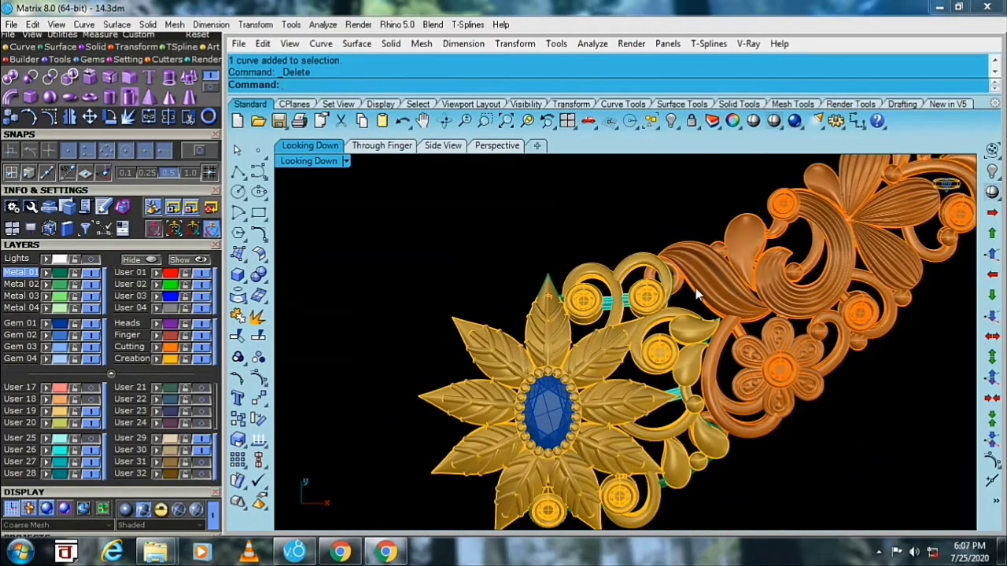
drag(847, 450, 644, 230)
click(671, 120)
scroll(560, 238, down, 2)
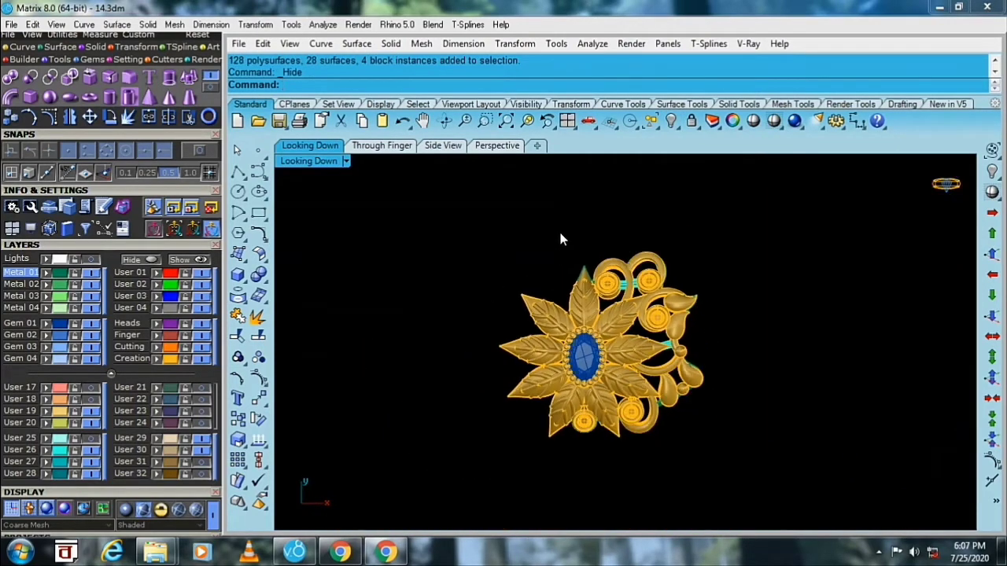
- Inspect the pendant at an angle in the enlarged Perspective view
double_click(349, 169)
double_click(652, 159)
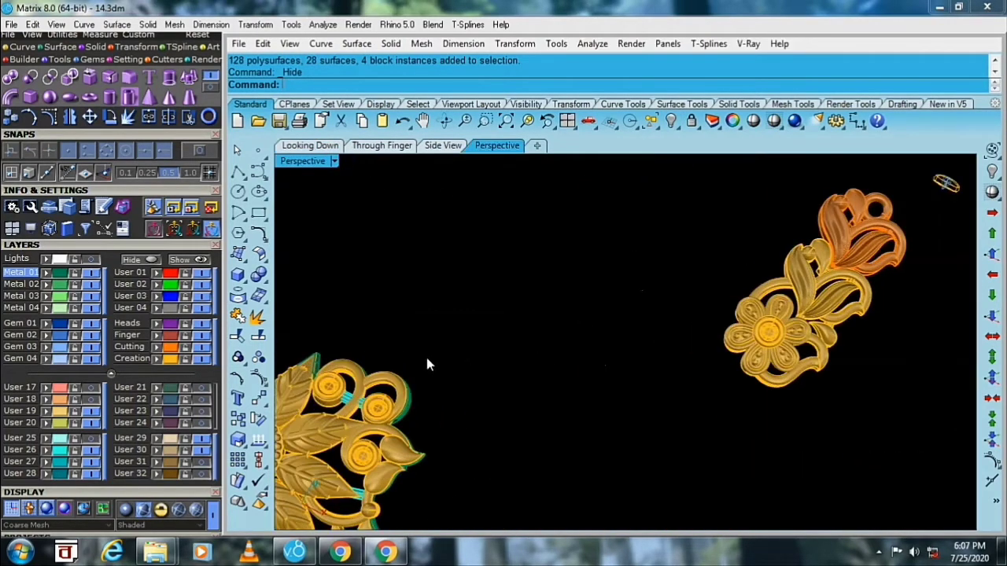
scroll(431, 343, up, 3)
right_drag(580, 362, 492, 227)
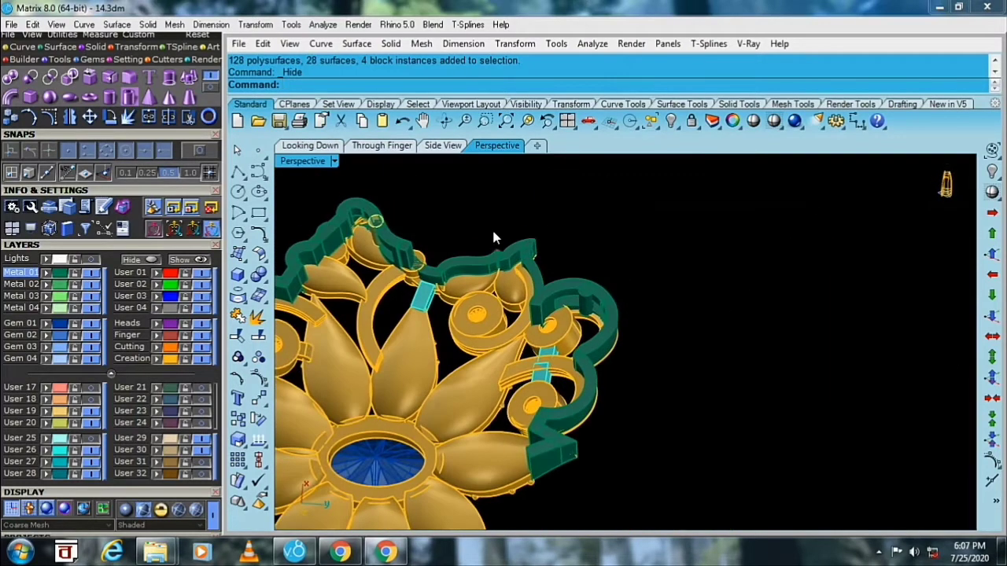
scroll(579, 274, down, 2)
scroll(580, 274, up, 2)
scroll(591, 306, down, 3)
- Maximize the Looking Down view and select the entire pendant with Ctrl+A
double_click(330, 161)
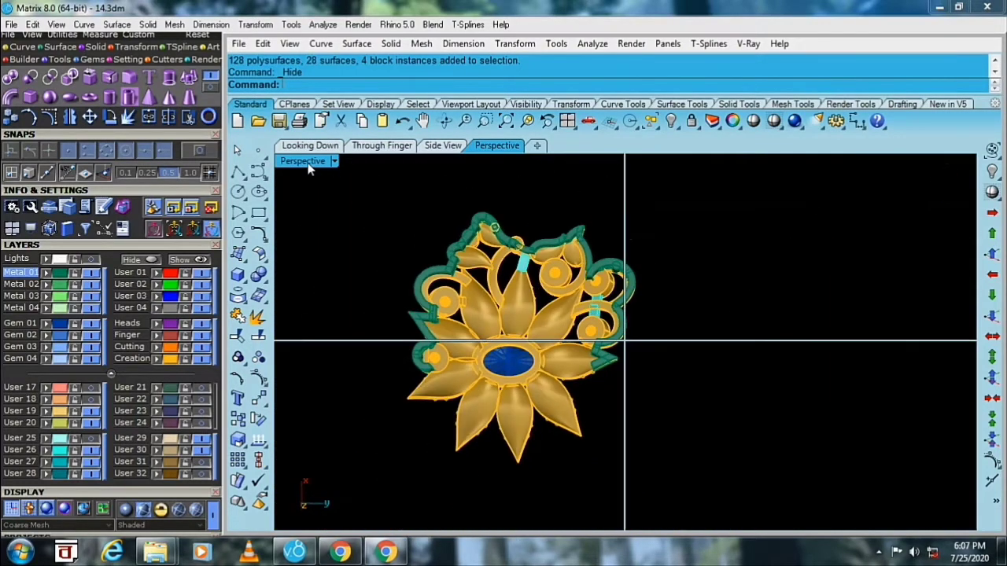
double_click(314, 161)
drag(404, 184, 798, 457)
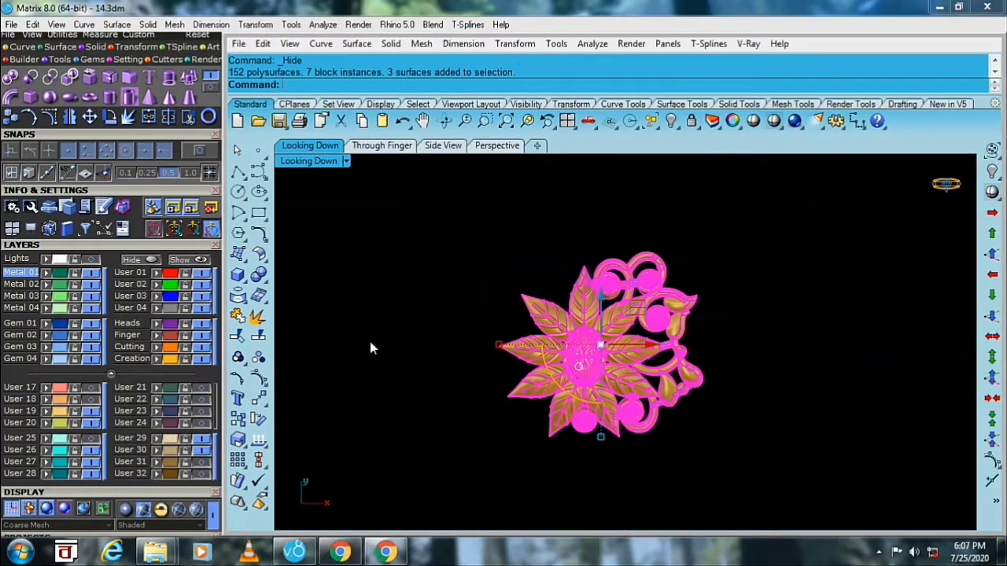
double_click(288, 162)
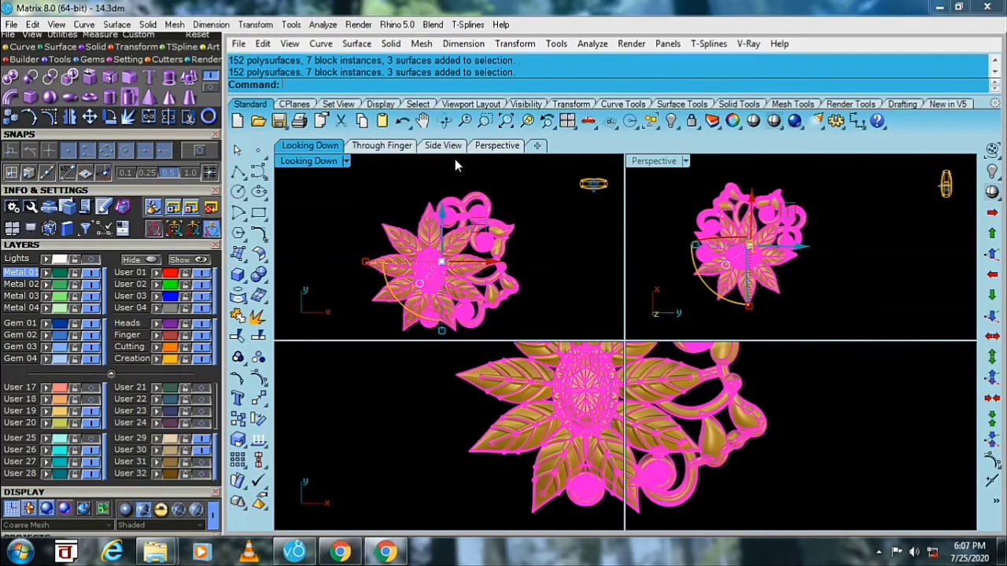
click(496, 145)
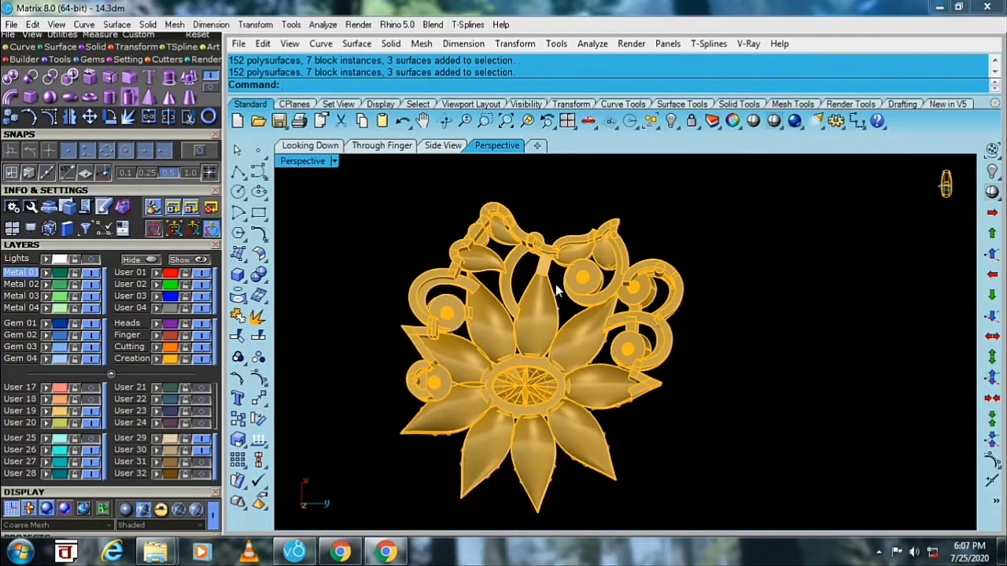
double_click(302, 162)
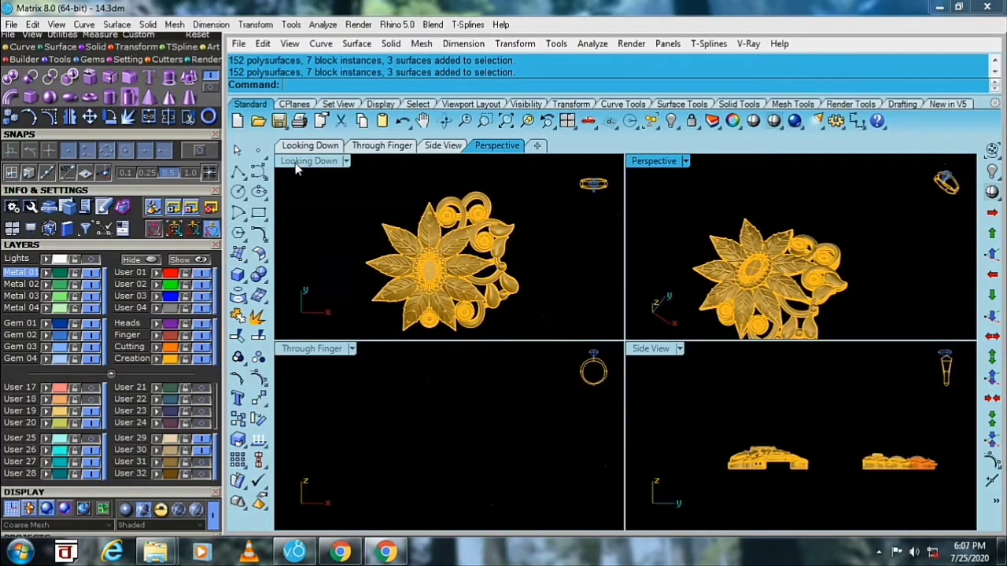
double_click(298, 166)
key(ctrl+a)
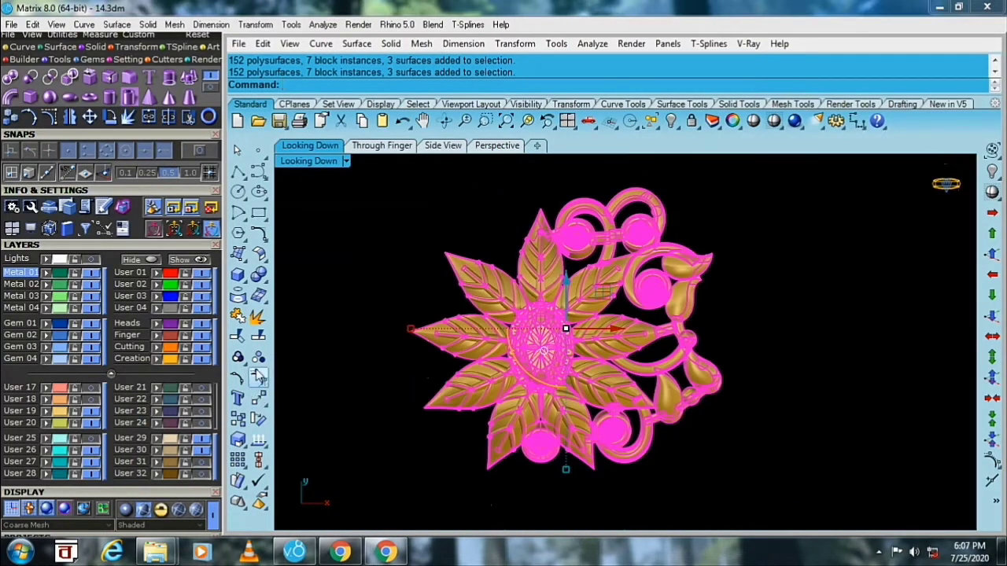
- Ungroup the pendant and window-select the right-side scrolls, swirls and gems
click(260, 377)
scroll(671, 223, up, 4)
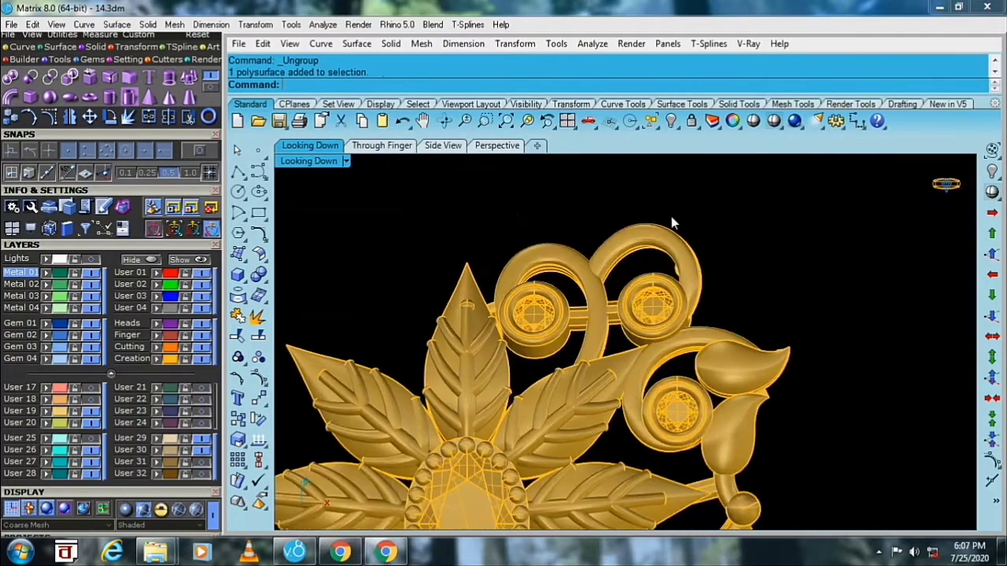
scroll(671, 222, up, 1)
drag(736, 194, 560, 309)
drag(483, 340, 464, 329)
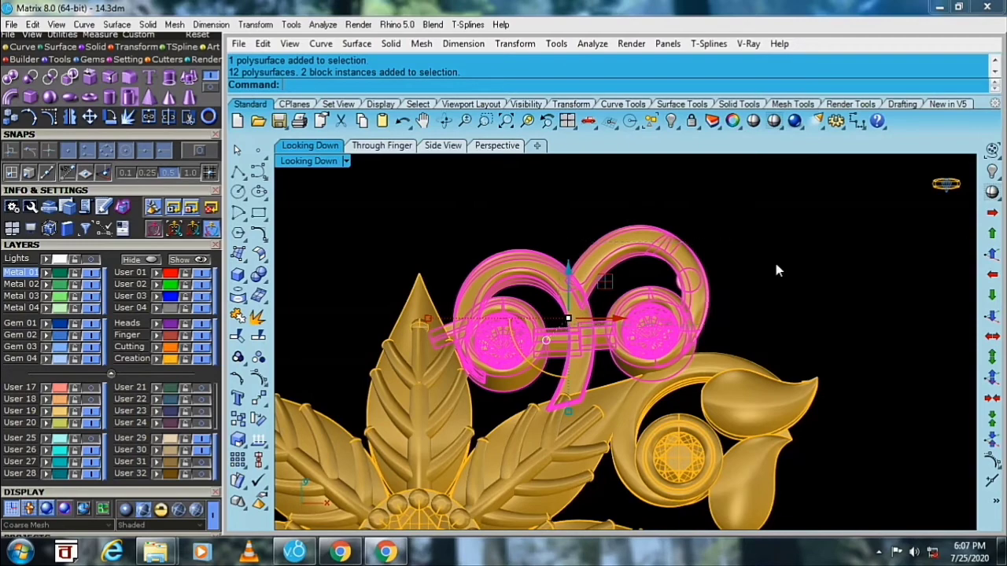
drag(641, 479, 640, 481)
right_drag(640, 482, 596, 437)
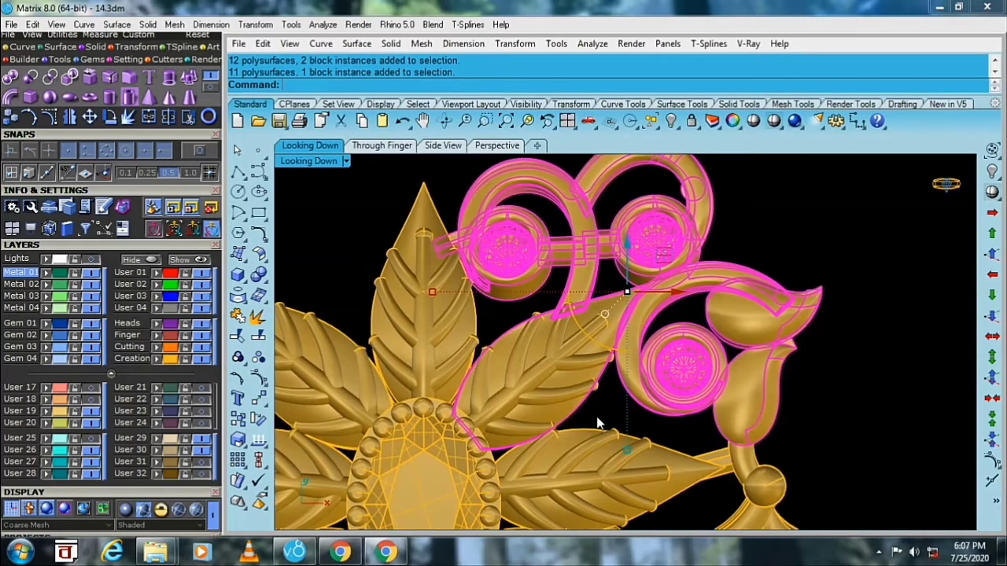
scroll(504, 360, down, 2)
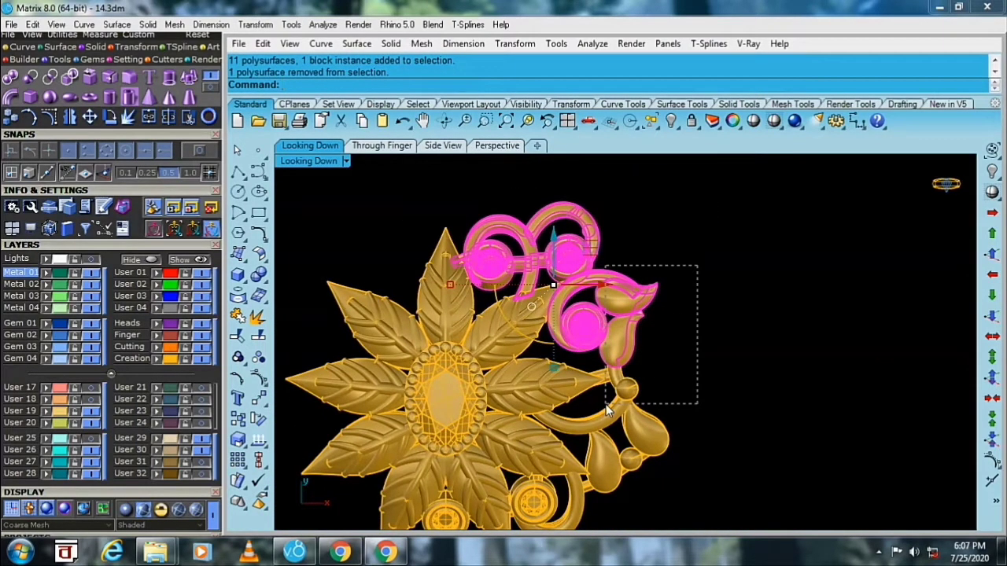
drag(607, 409, 607, 409)
right_drag(607, 409, 627, 358)
drag(578, 301, 566, 426)
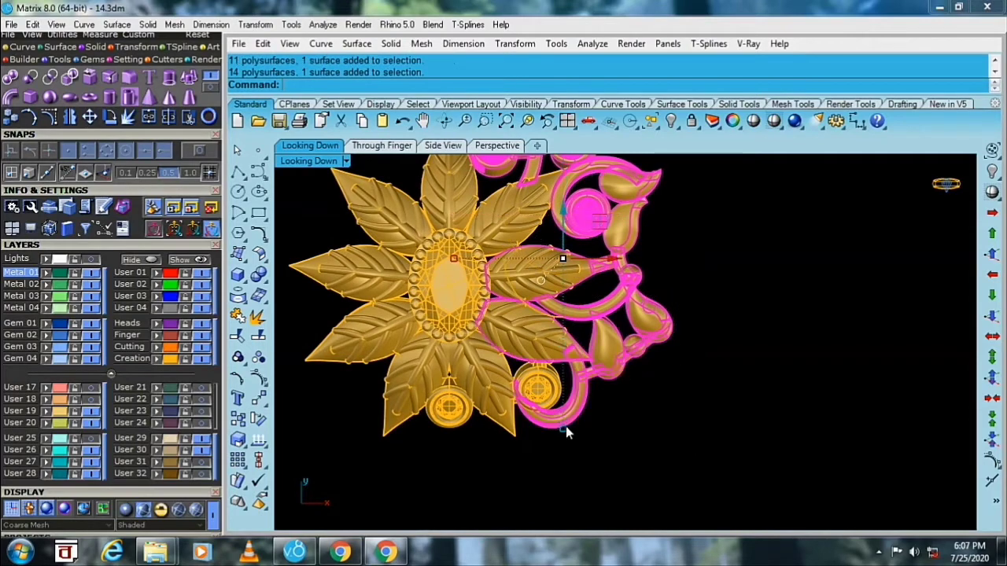
scroll(566, 426, up, 2)
drag(619, 450, 529, 349)
- Add the lower leaf to the selection and remove the unwanted leaves
scroll(530, 407, up, 3)
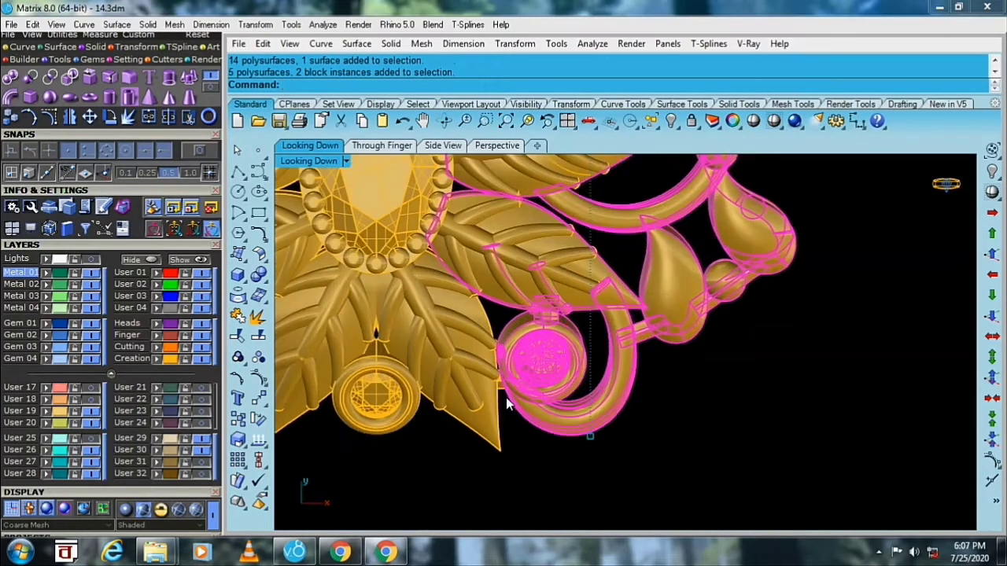
scroll(506, 401, up, 3)
scroll(511, 385, down, 3)
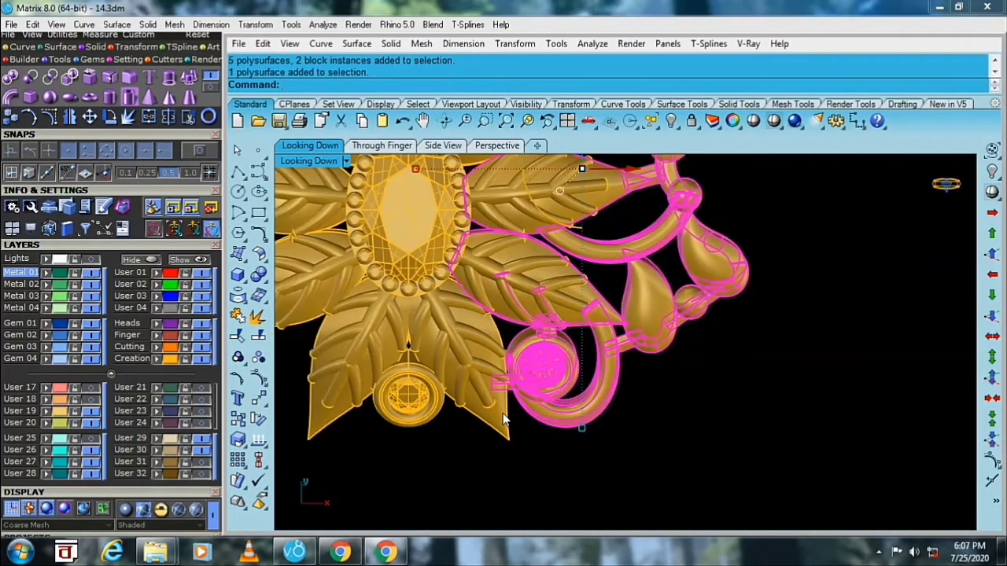
scroll(503, 420, up, 1)
scroll(484, 430, up, 2)
scroll(503, 456, up, 2)
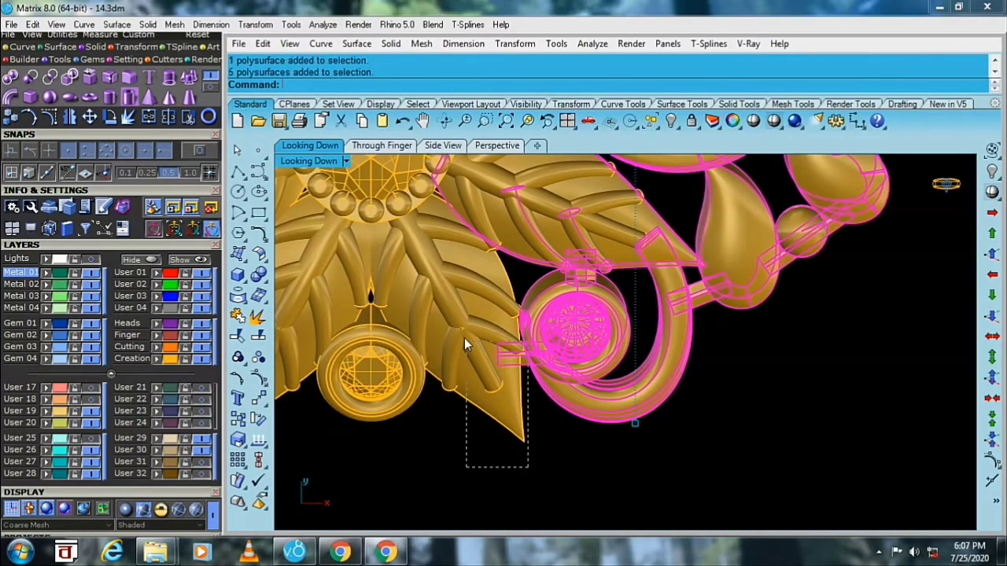
drag(464, 342, 462, 341)
ctrl+click(424, 279)
ctrl+click(424, 279)
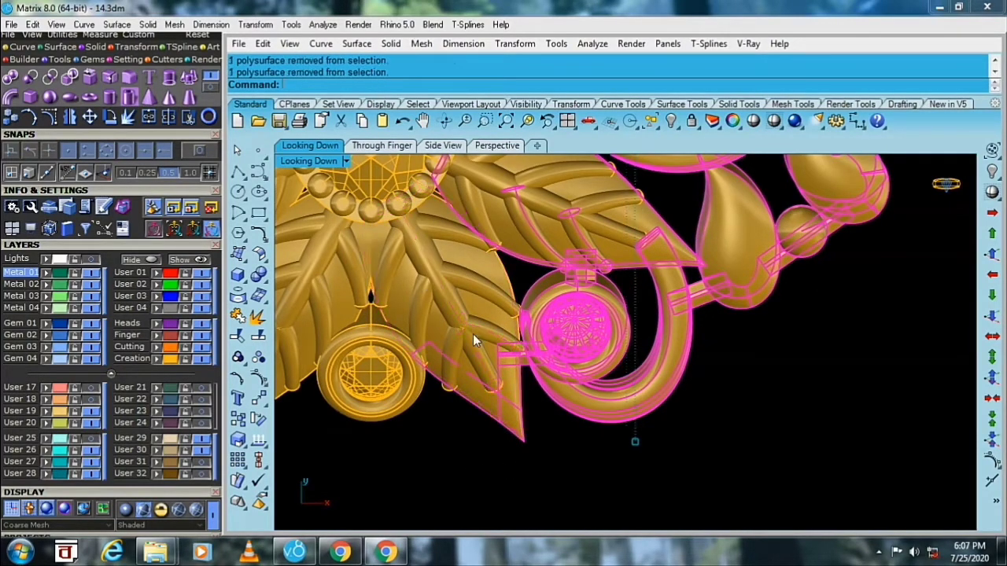
scroll(474, 334, down, 3)
scroll(475, 333, up, 1)
scroll(476, 329, up, 1)
scroll(486, 314, up, 1)
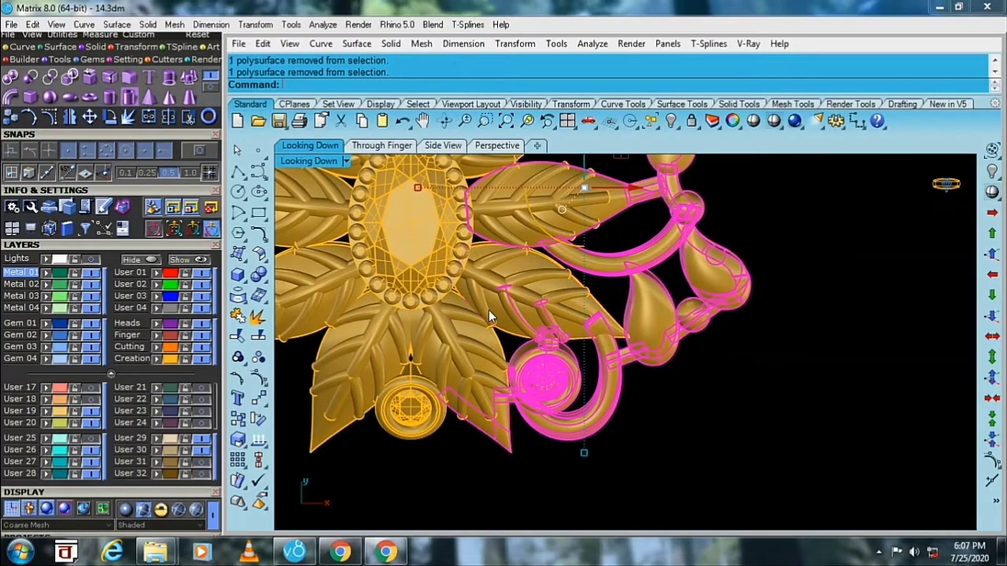
scroll(540, 307, down, 2)
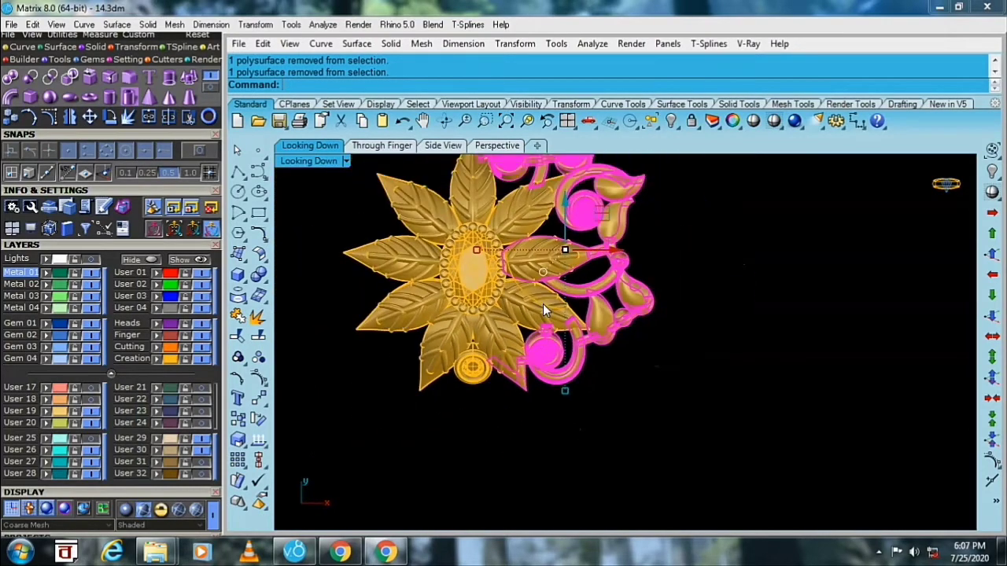
scroll(542, 304, up, 1)
scroll(544, 292, up, 1)
scroll(539, 299, up, 3)
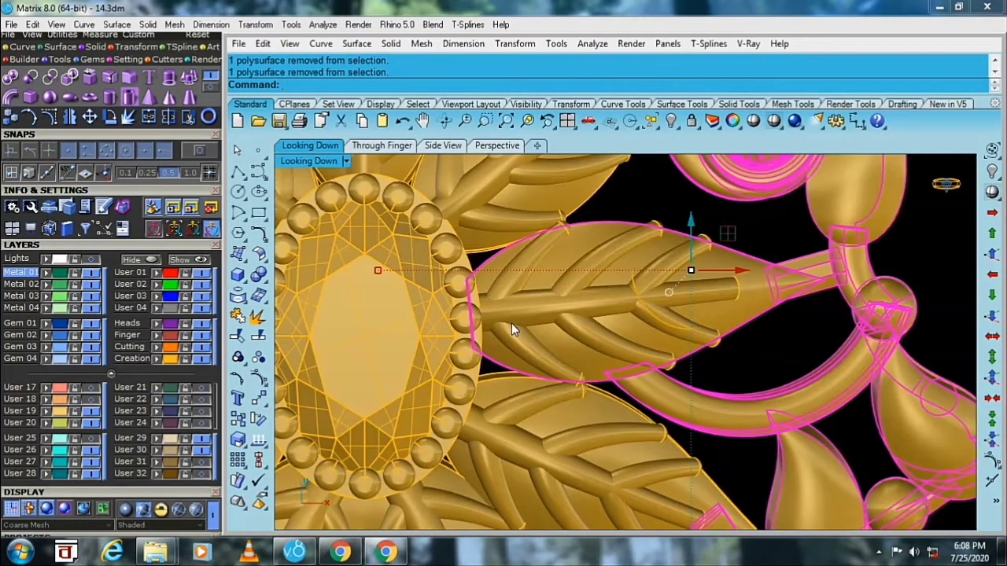
scroll(558, 354, down, 1)
scroll(572, 384, down, 3)
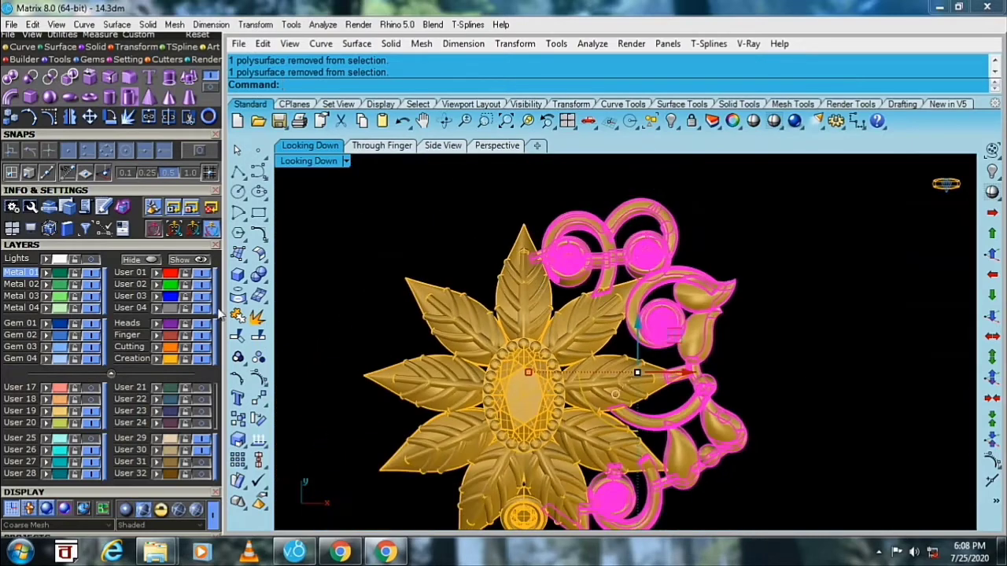
- Enlarge the Perspective view and tilt it to inspect the pendant in 3D
double_click(303, 161)
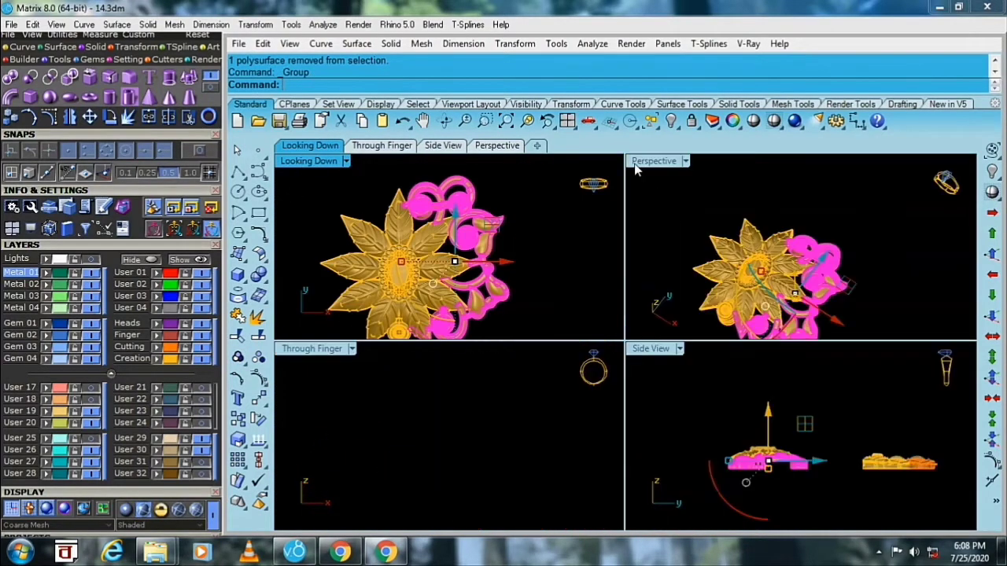
double_click(605, 160)
mouse_move(668, 366)
right_down()
mouse_move(546, 283)
mouse_move(560, 288)
right_up()
scroll(371, 295, up, 5)
scroll(545, 292, down, 5)
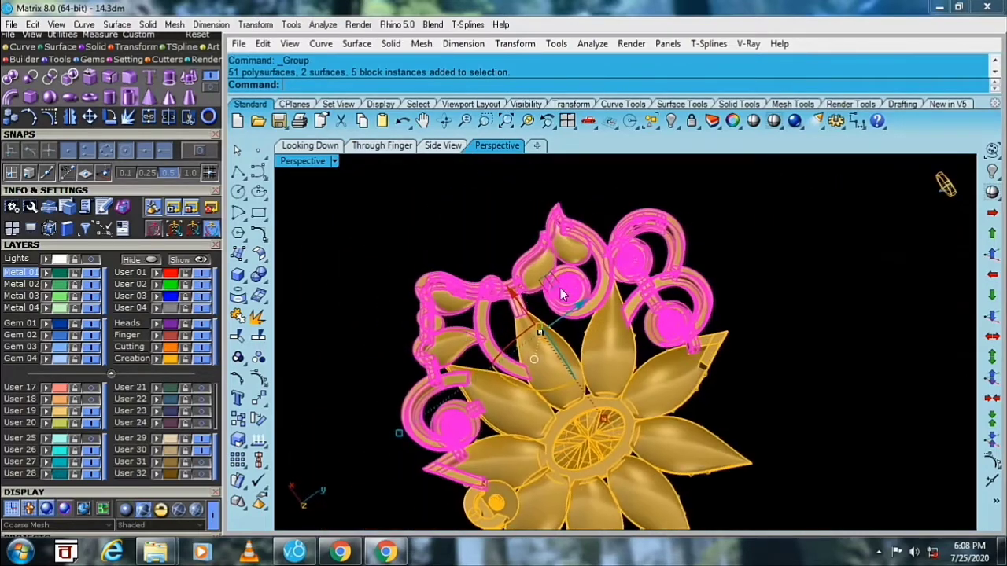
scroll(560, 288, up, 3)
scroll(543, 307, down, 5)
right_drag(516, 321, 475, 294)
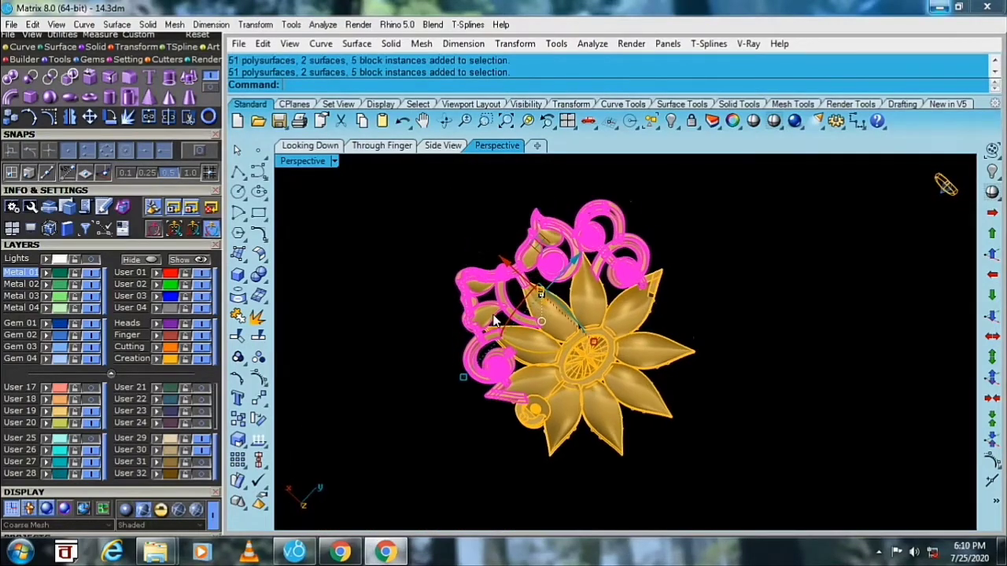
- Mirror the selected ornaments to the other side of the flower
click(260, 399)
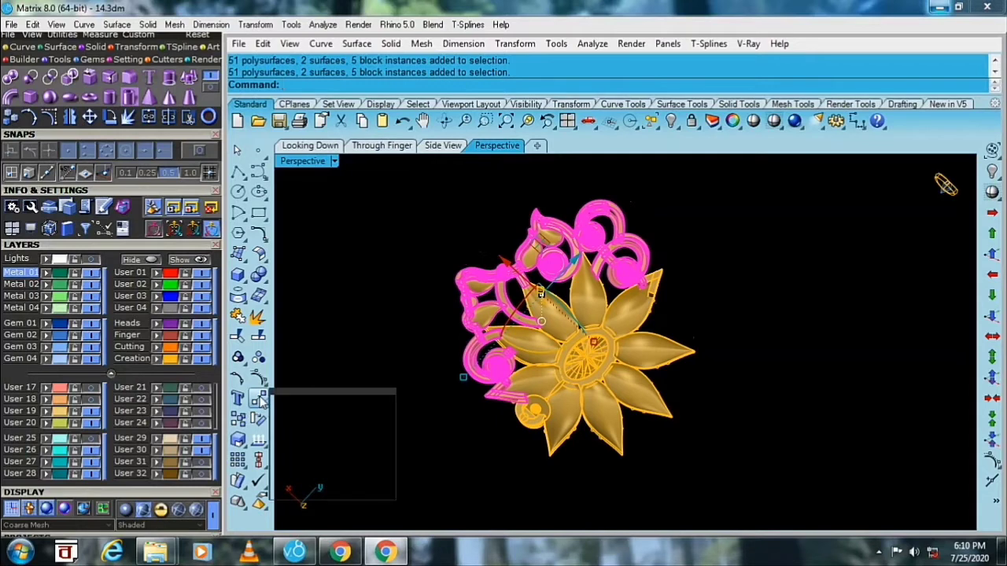
click(385, 397)
text(0)
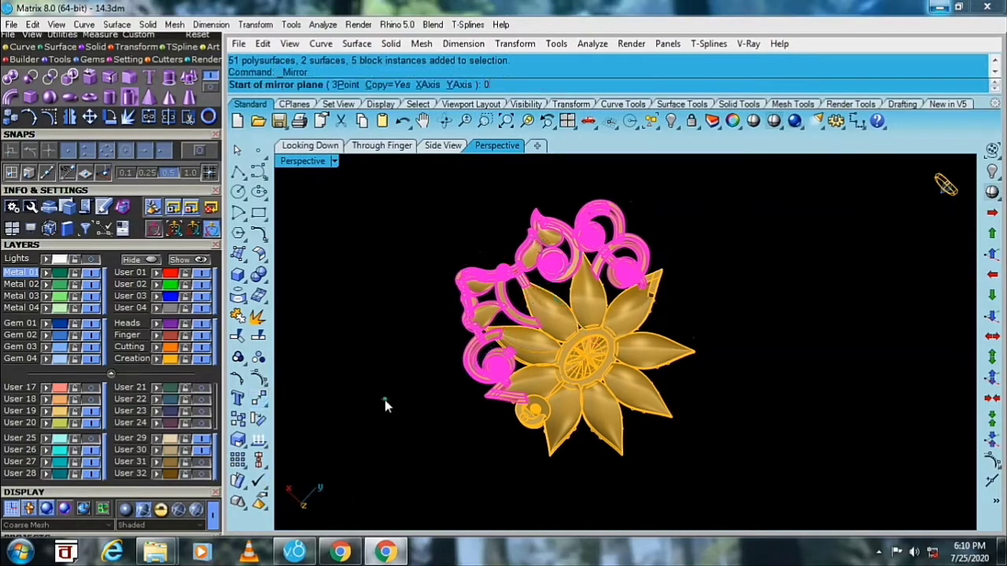
click(385, 400)
click(730, 217)
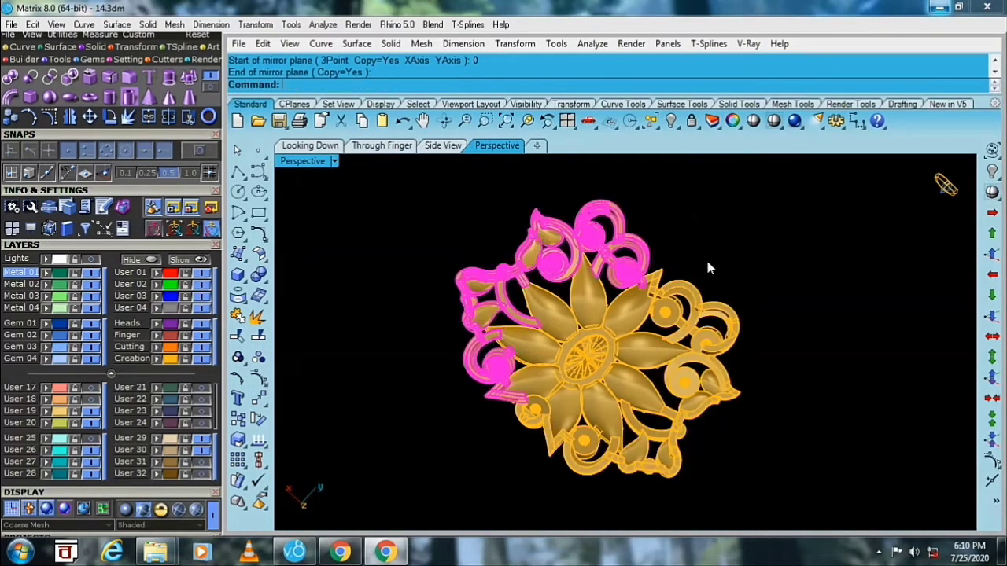
click(705, 257)
mouse_move(682, 249)
right_down()
mouse_move(582, 380)
mouse_move(616, 252)
right_up()
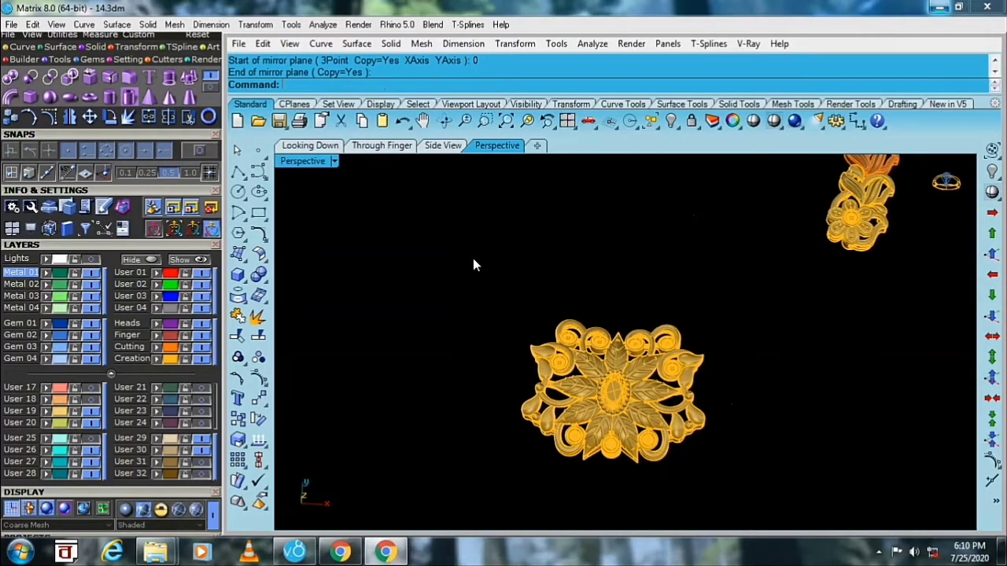
- Group the symmetric flower pendant parts and unhide the necklace chain
drag(440, 258, 791, 510)
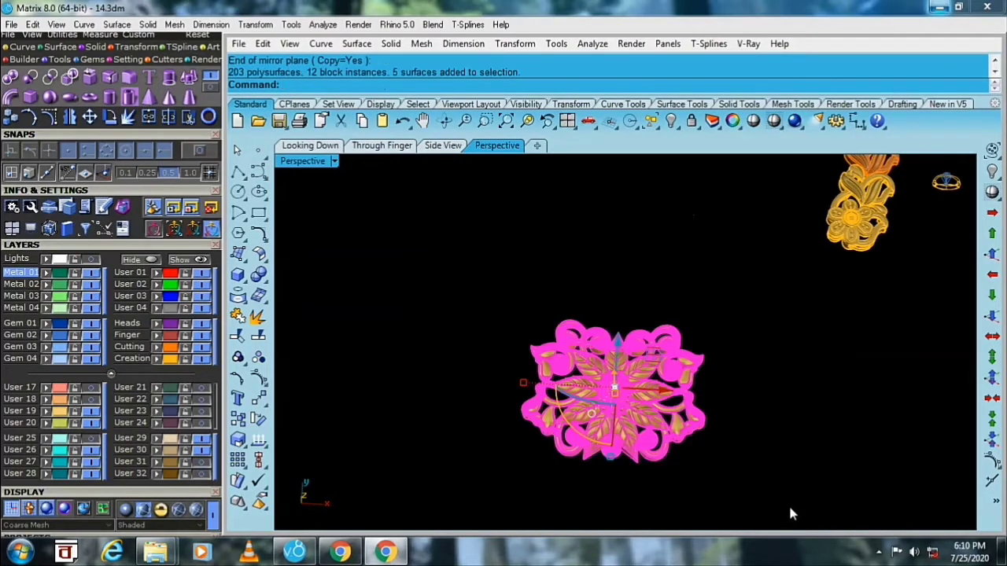
click(258, 440)
click(387, 341)
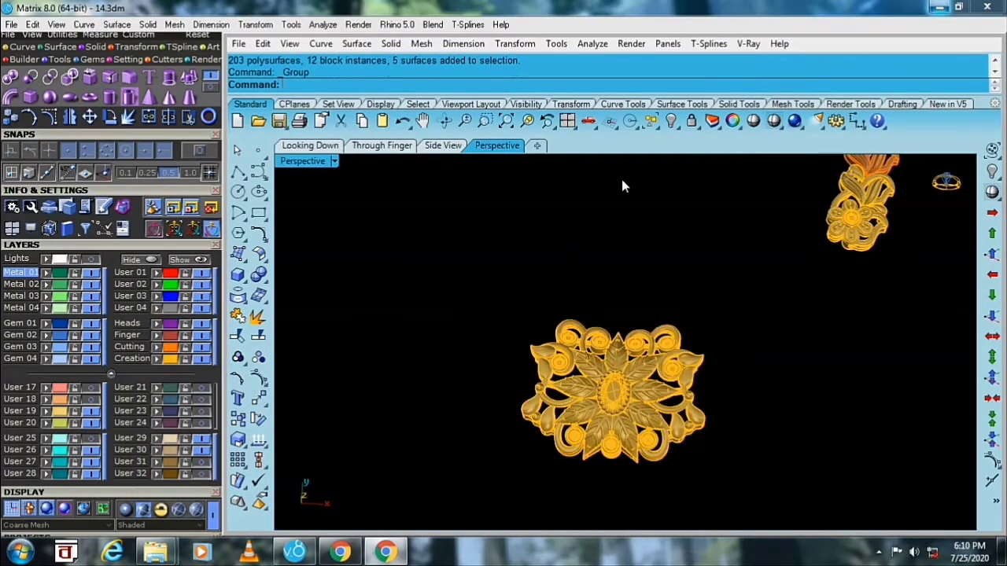
click(669, 122)
- Select the right-side chain pieces in the top-down view
click(310, 145)
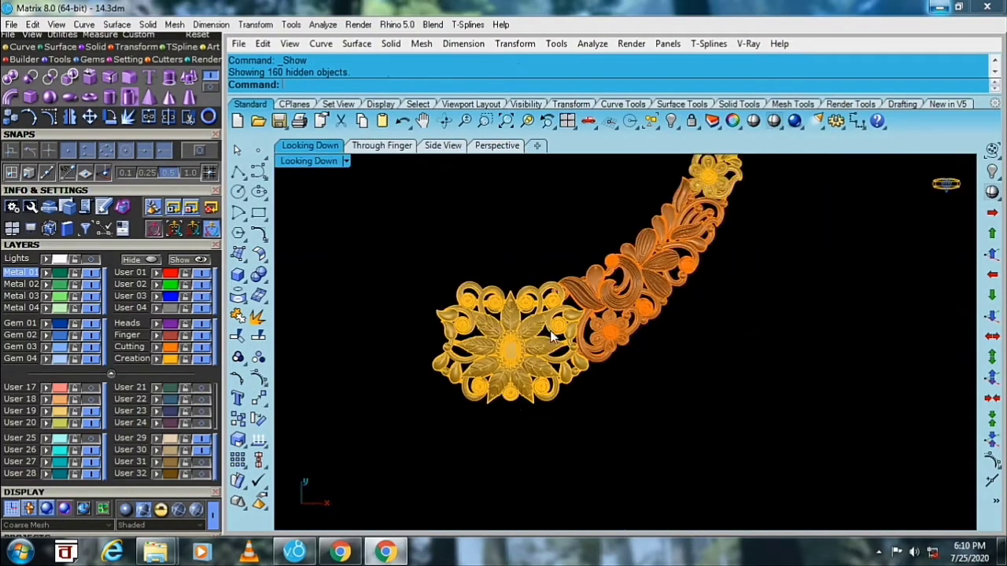
click(636, 291)
shift+click(669, 275)
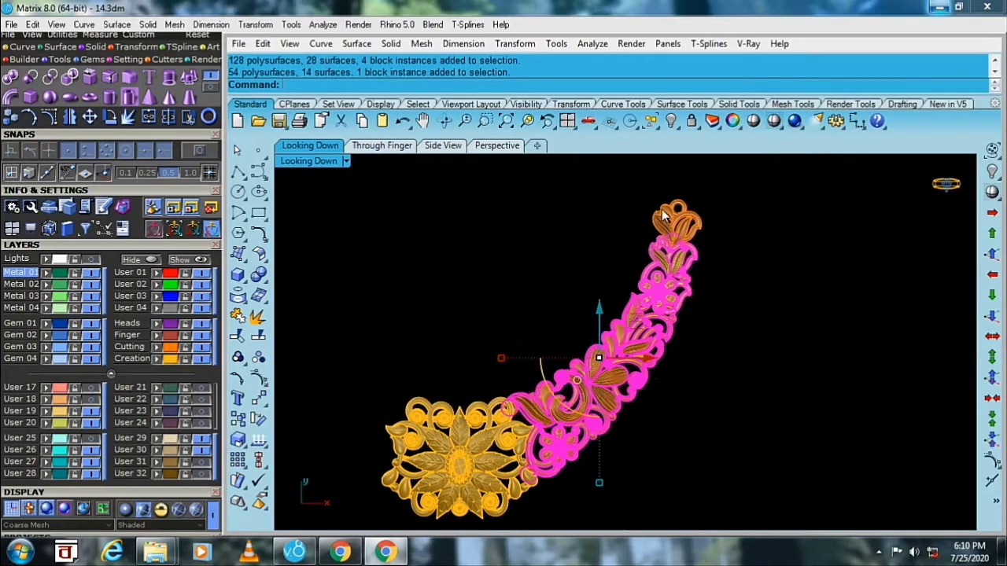
shift+click(678, 224)
click(670, 120)
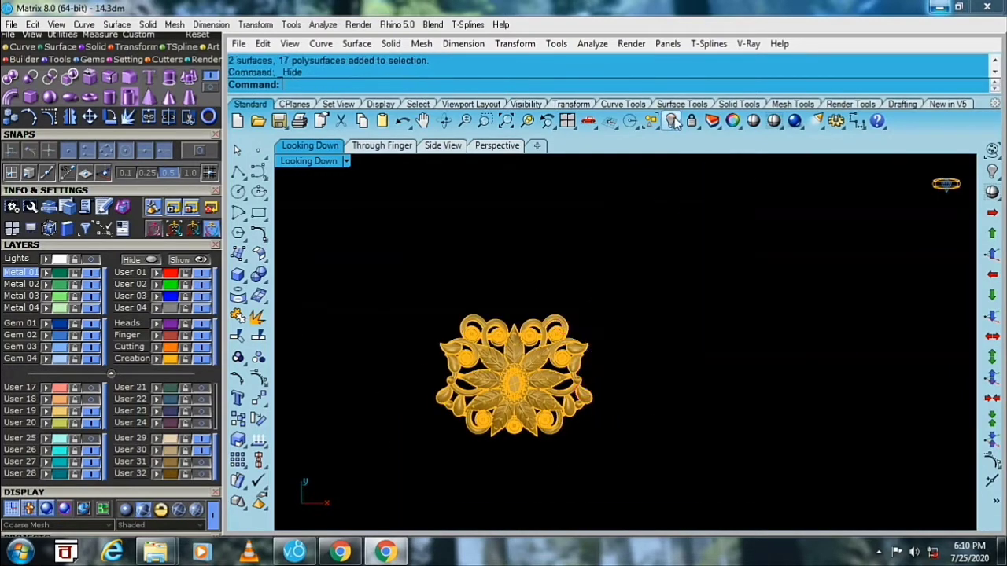
right_click(670, 120)
shift+click(728, 180)
right_drag(728, 179, 721, 231)
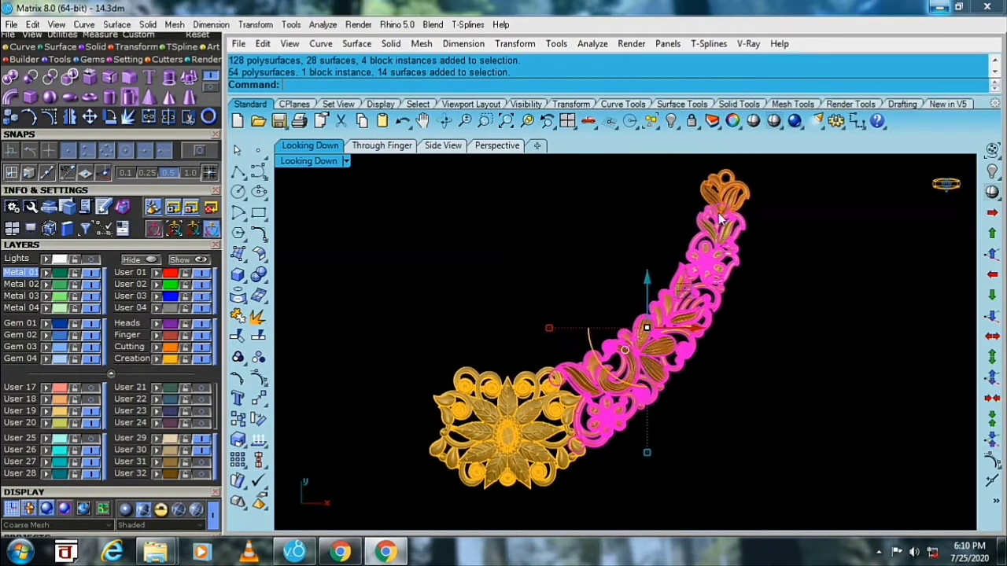
- Mirror the right half of the necklace chain across the centre
click(265, 398)
click(376, 411)
text(0)
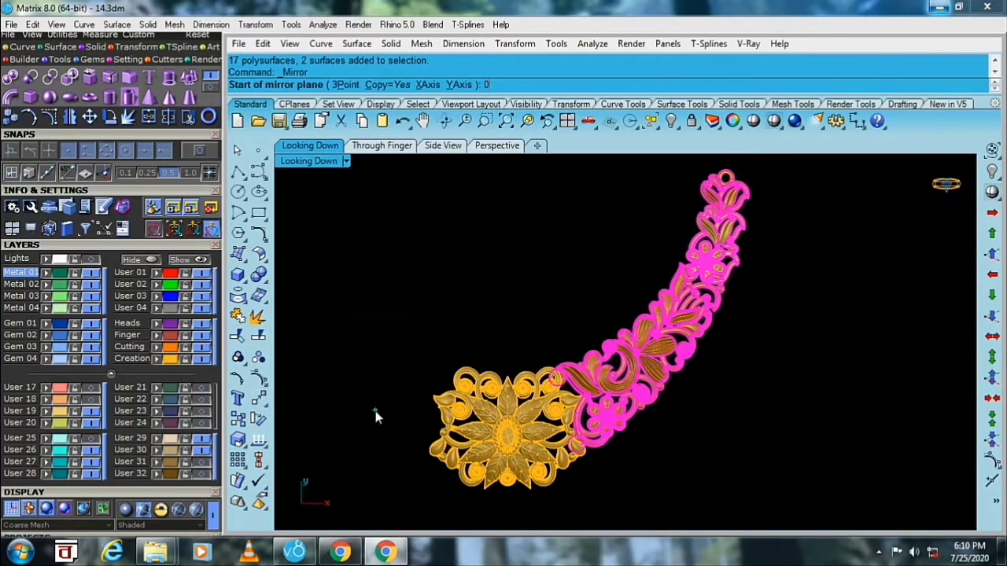
click(507, 434)
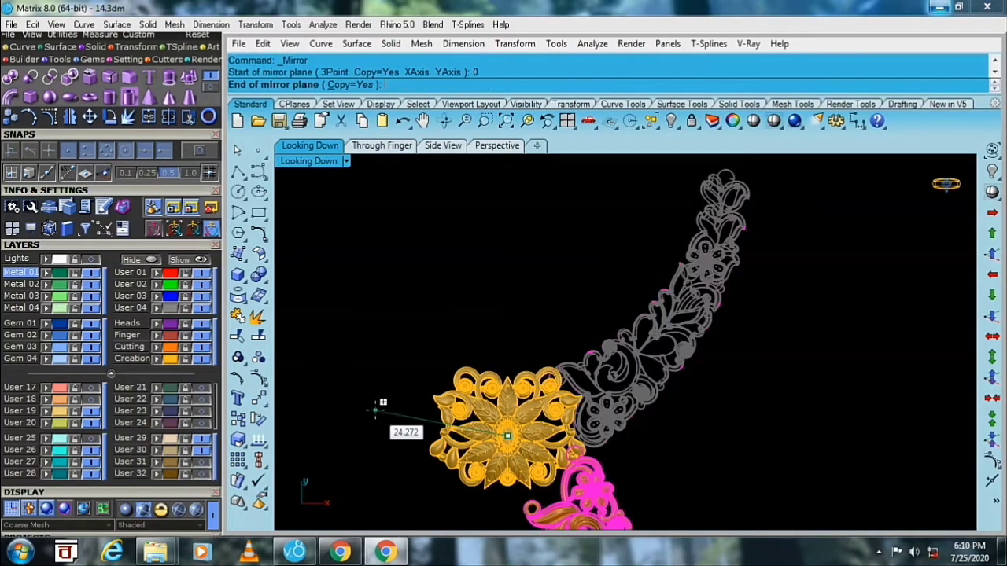
click(478, 237)
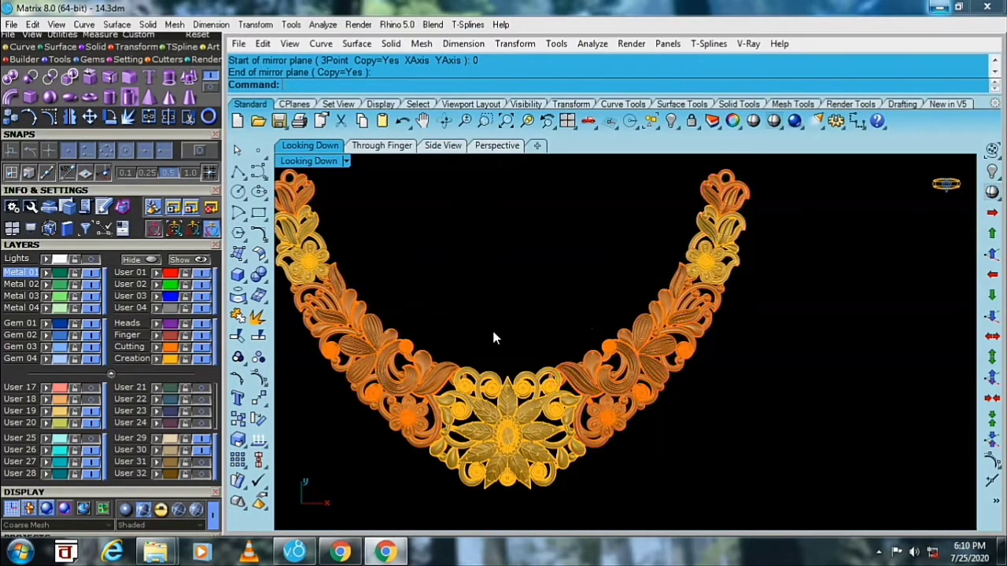
right_drag(493, 338, 517, 320)
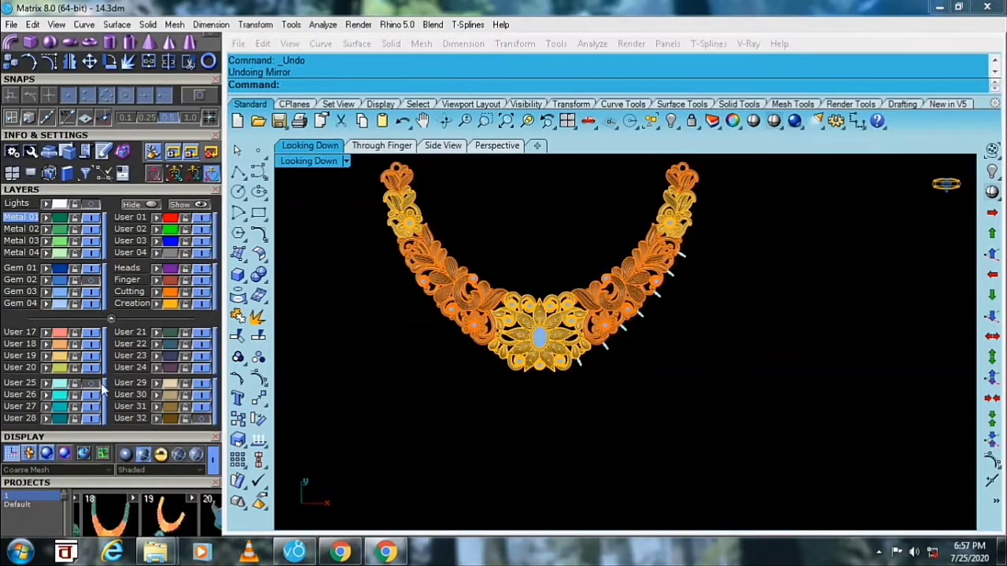
- Select the pegs along the necklace's right side
scroll(532, 356, up, 2)
scroll(598, 370, up, 3)
click(563, 383)
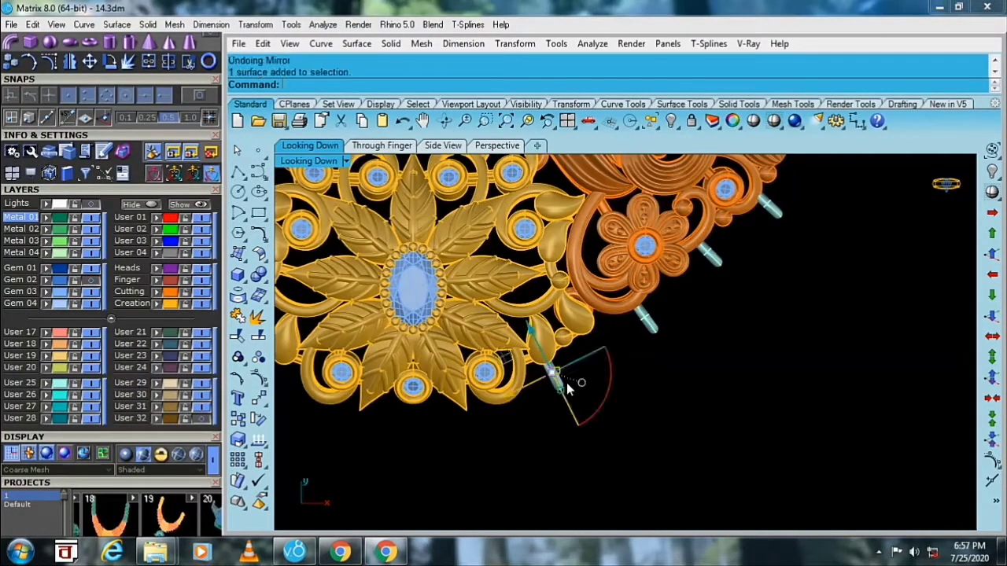
click(652, 325)
right_drag(766, 236, 722, 335)
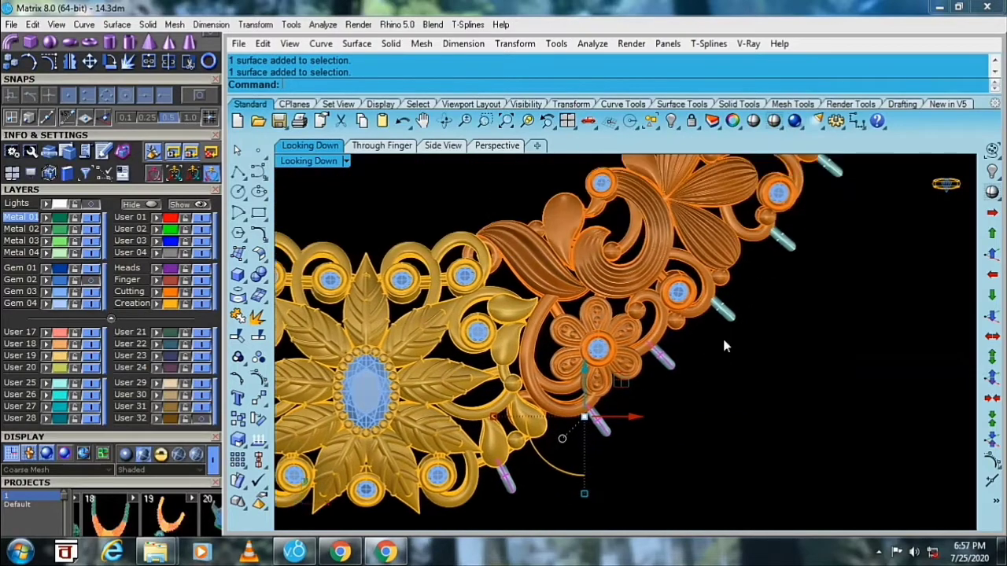
right_drag(780, 252, 772, 264)
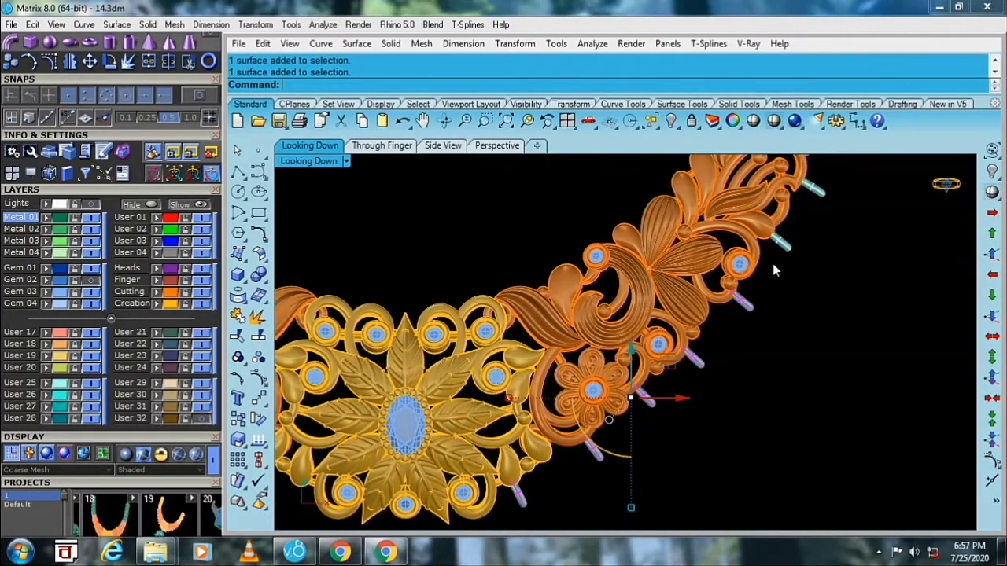
right_drag(816, 201, 313, 404)
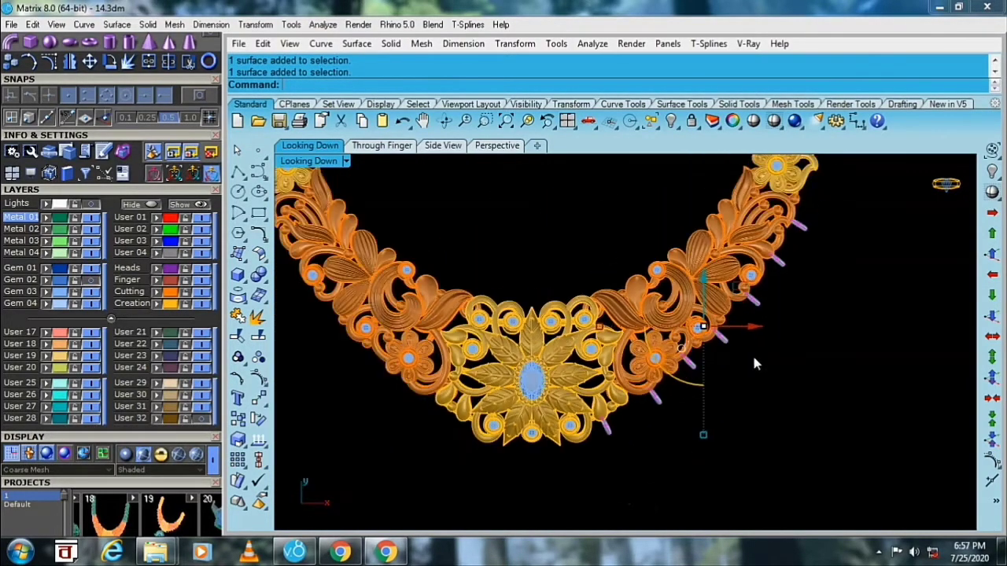
click(238, 399)
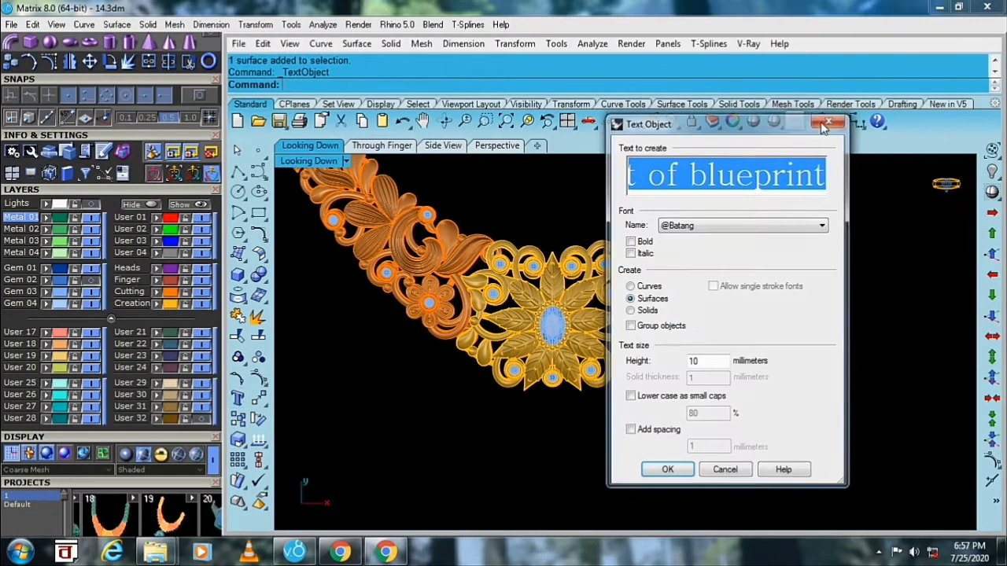
key(Escape)
- Mirror the pegs with the plane starting at 0 and ending straight below
click(259, 397)
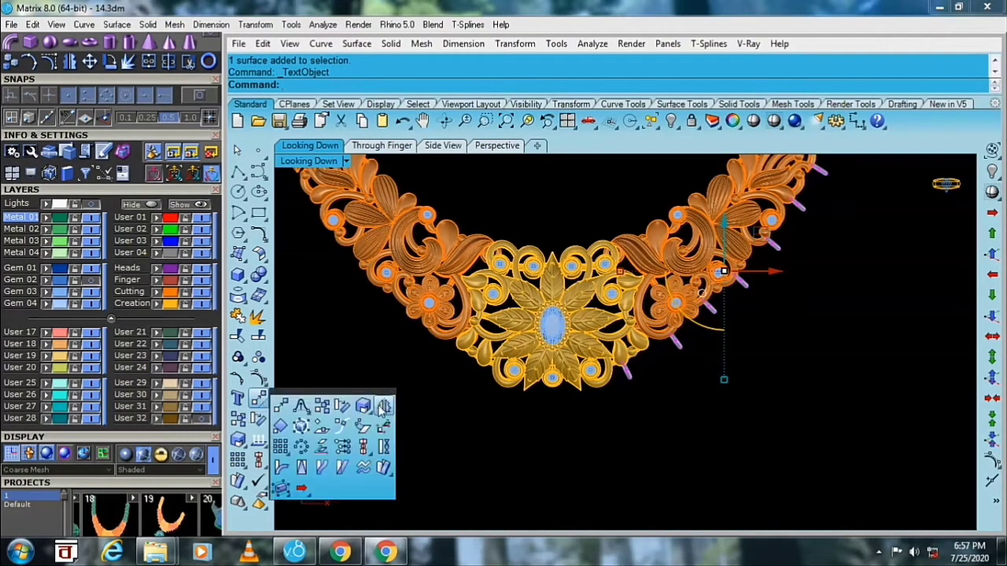
click(383, 407)
text(0)
key(Return)
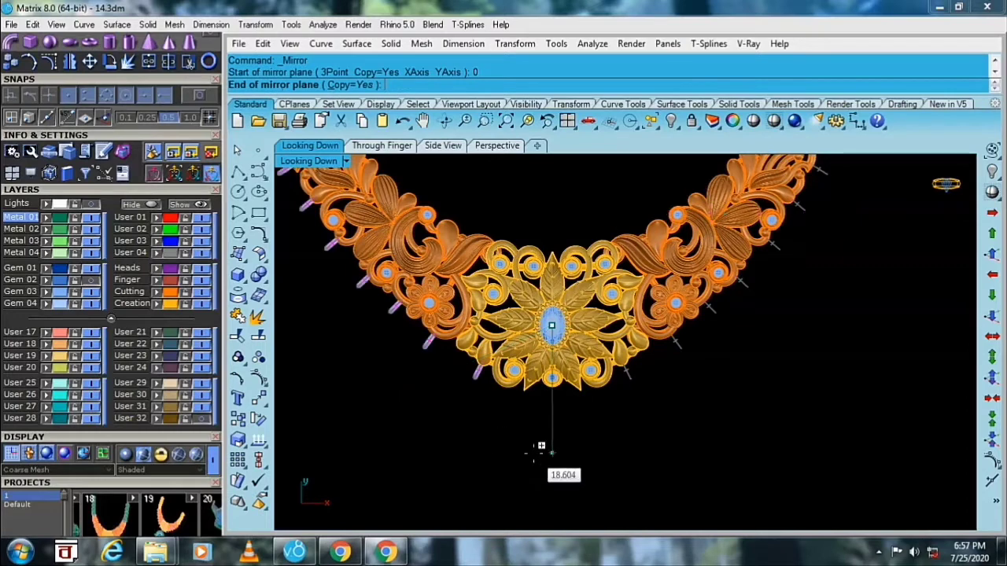
click(538, 450)
scroll(556, 448, down, 2)
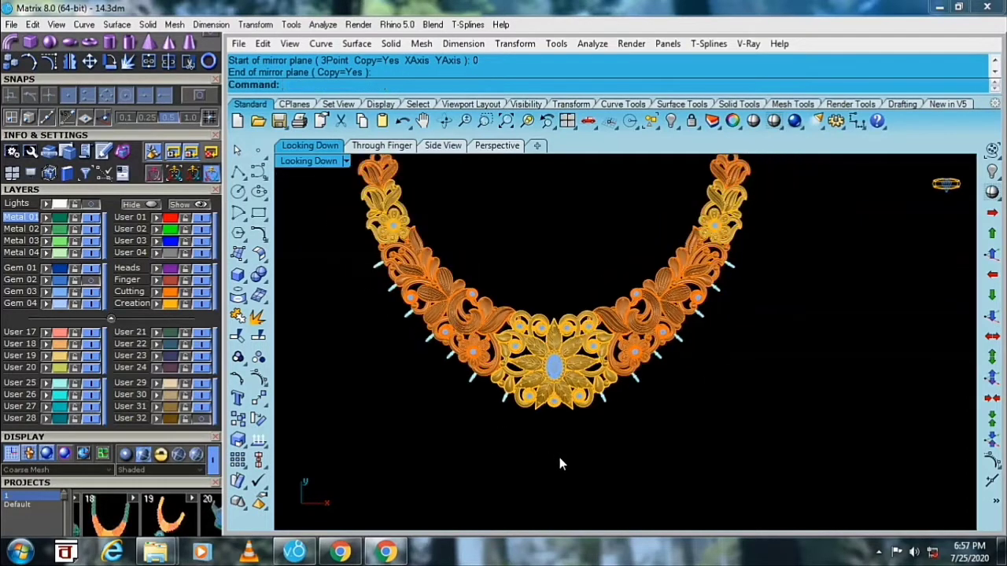
scroll(559, 457, down, 3)
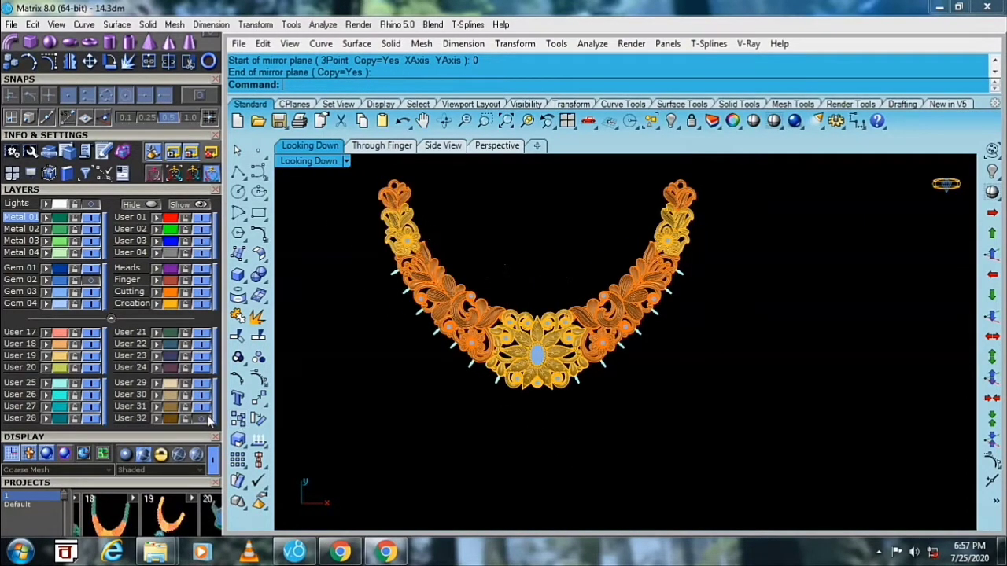
scroll(586, 424, up, 2)
- Enlarge the Perspective view and orbit to see the necklace and pendant tilted
scroll(554, 401, up, 2)
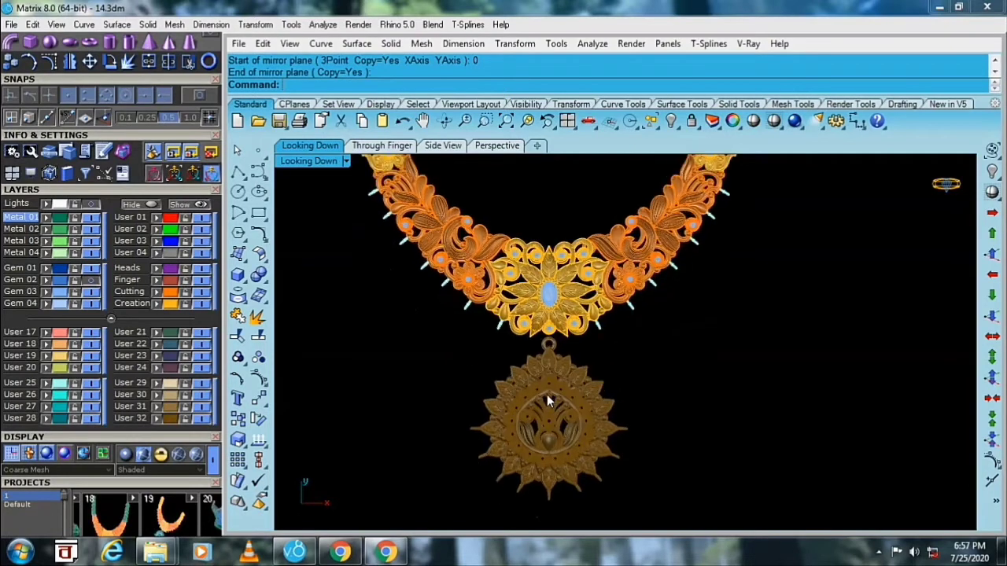
scroll(549, 401, up, 2)
scroll(539, 384, down, 2)
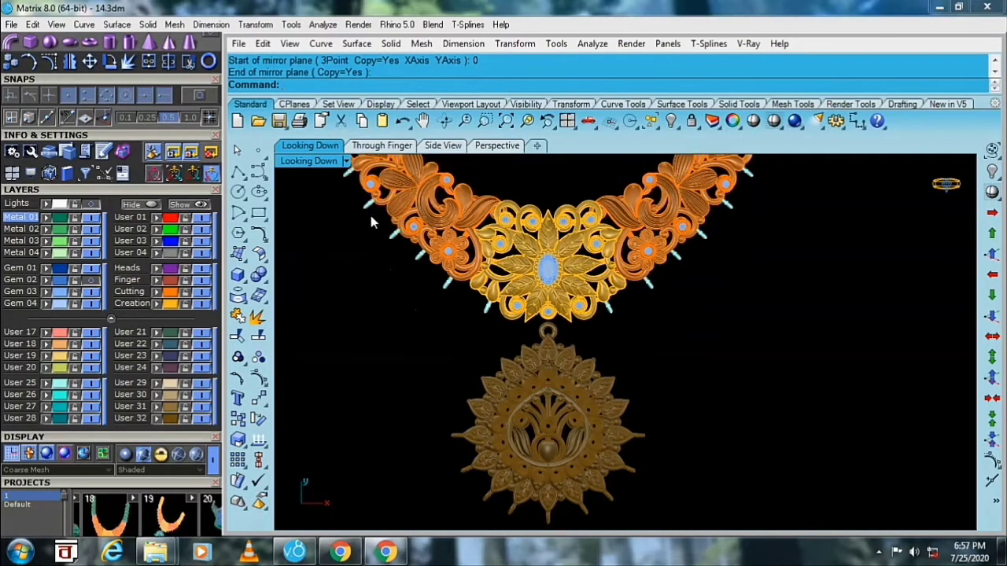
double_click(307, 159)
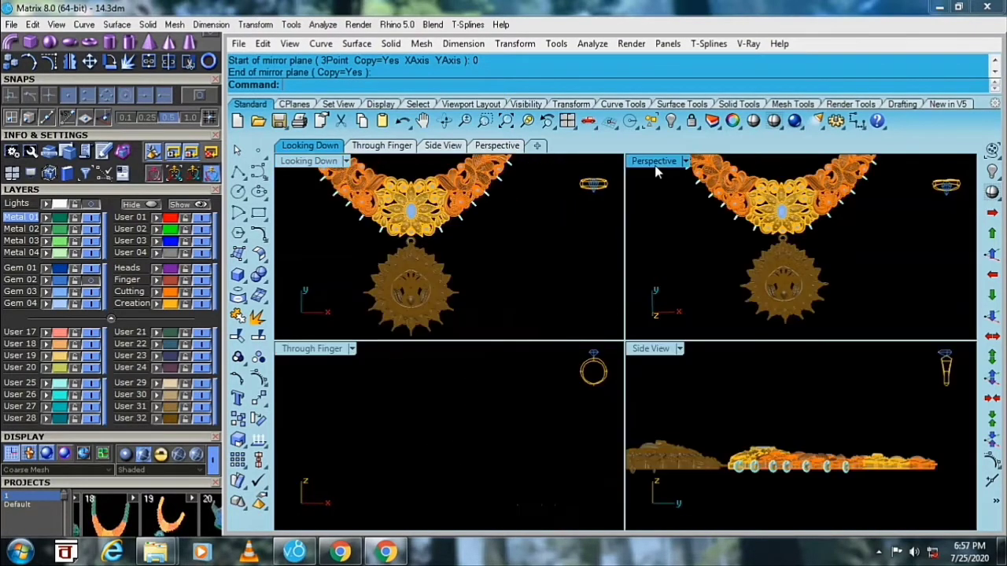
double_click(652, 163)
mouse_move(684, 372)
right_down()
mouse_move(507, 225)
mouse_move(602, 360)
mouse_move(523, 360)
right_up()
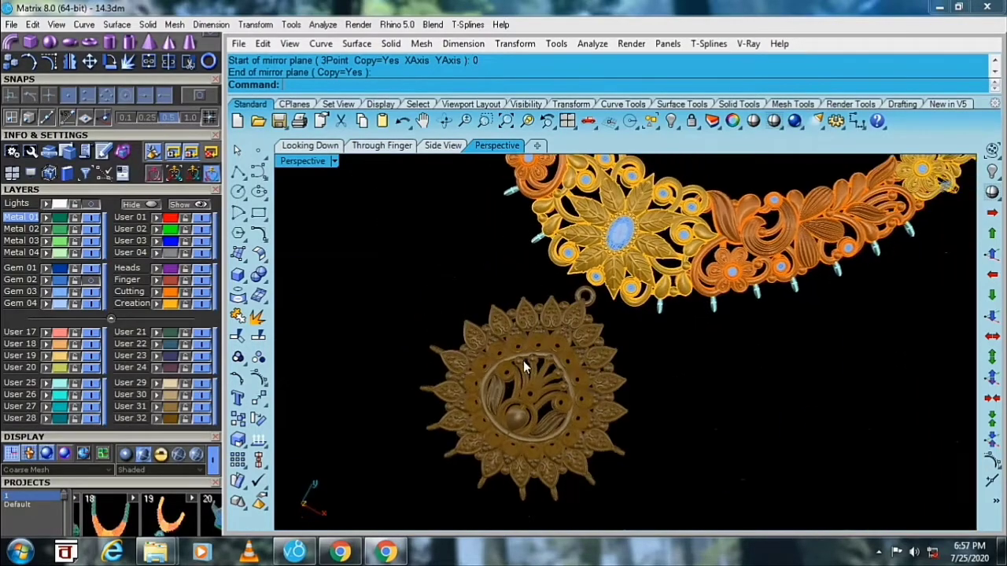
scroll(527, 346, up, 3)
scroll(511, 315, down, 2)
click(498, 290)
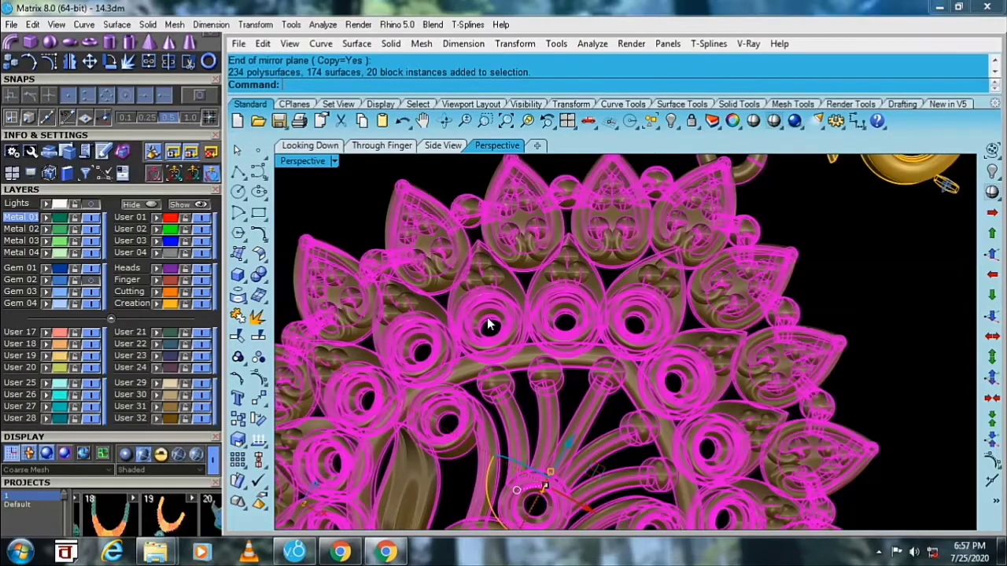
right_drag(488, 322, 803, 346)
click(804, 346)
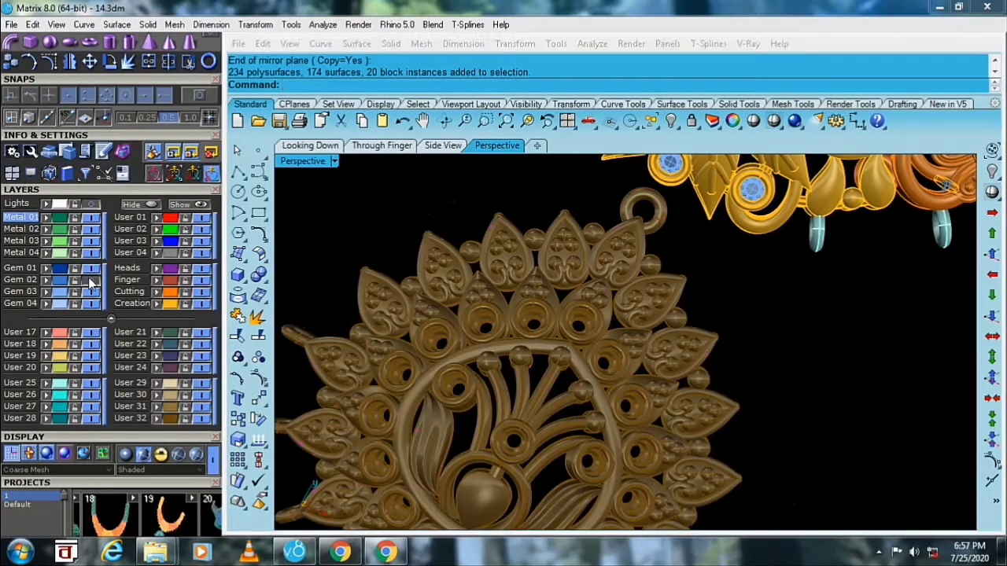
scroll(554, 345, down, 3)
scroll(553, 345, down, 3)
mouse_move(554, 345)
shift+right_down()
mouse_move(674, 338)
mouse_move(616, 354)
shift+right_up()
- Select the sunburst pendant and move it onto a green layer
click(598, 358)
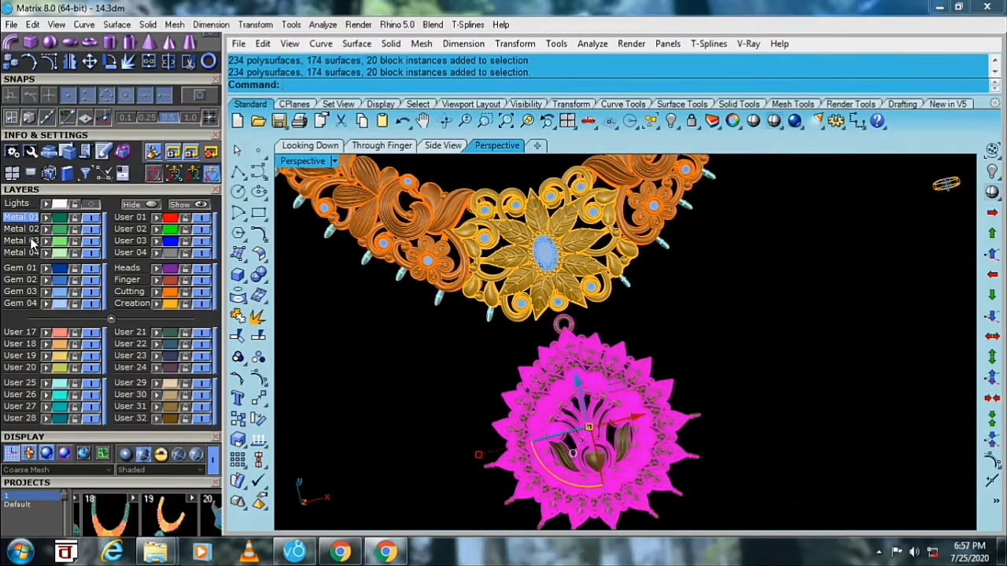
click(729, 344)
mouse_move(730, 345)
right_down()
mouse_move(696, 375)
mouse_move(614, 354)
right_up()
scroll(613, 354, up, 3)
scroll(563, 343, up, 3)
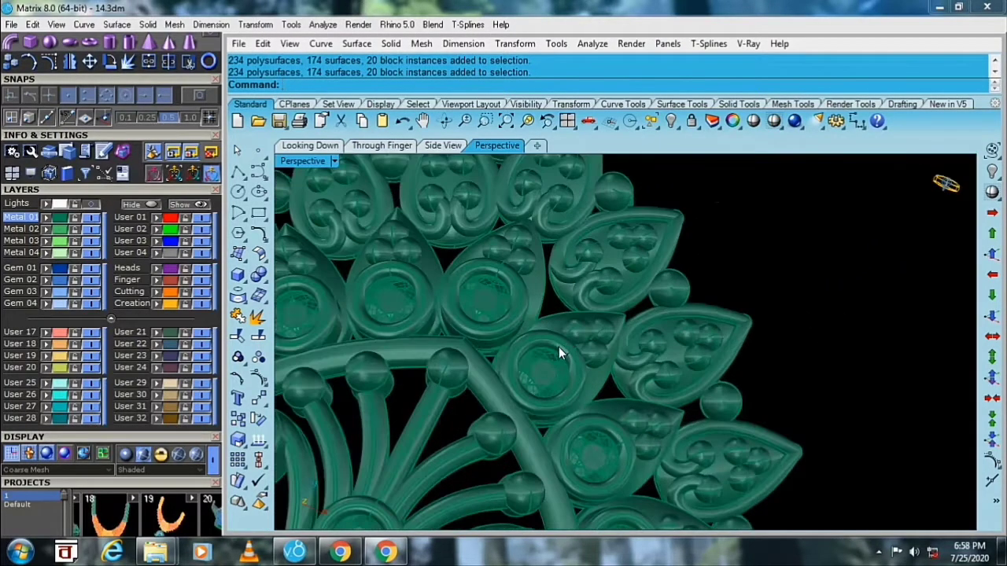
scroll(445, 337, down, 3)
- Orbit to a tilted close-up of the pendant and necklace centre
mouse_move(566, 351)
right_down()
mouse_move(426, 206)
mouse_move(416, 227)
mouse_move(653, 299)
mouse_move(686, 380)
right_up()
scroll(686, 380, down, 4)
scroll(668, 379, down, 3)
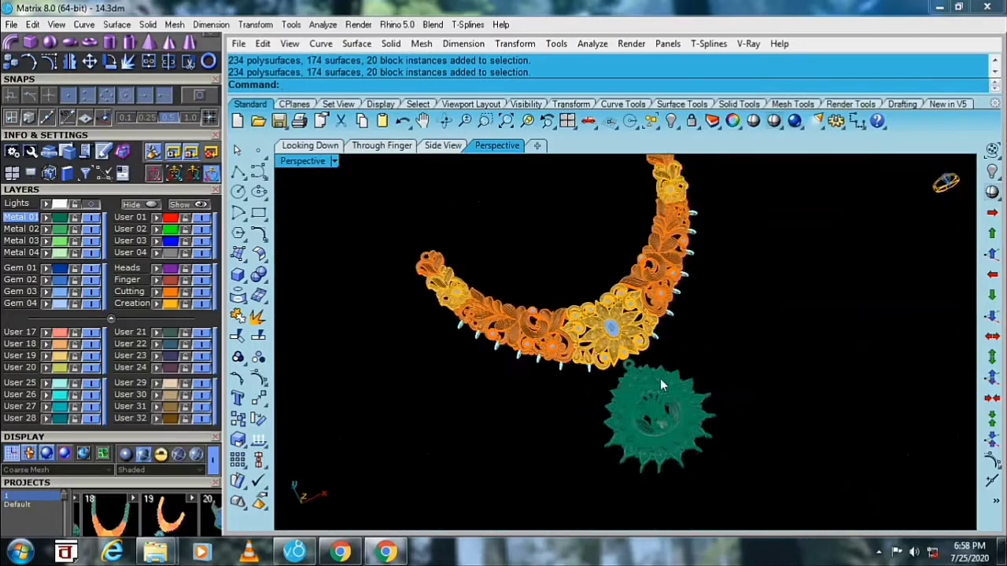
scroll(659, 378, down, 1)
scroll(664, 362, down, 1)
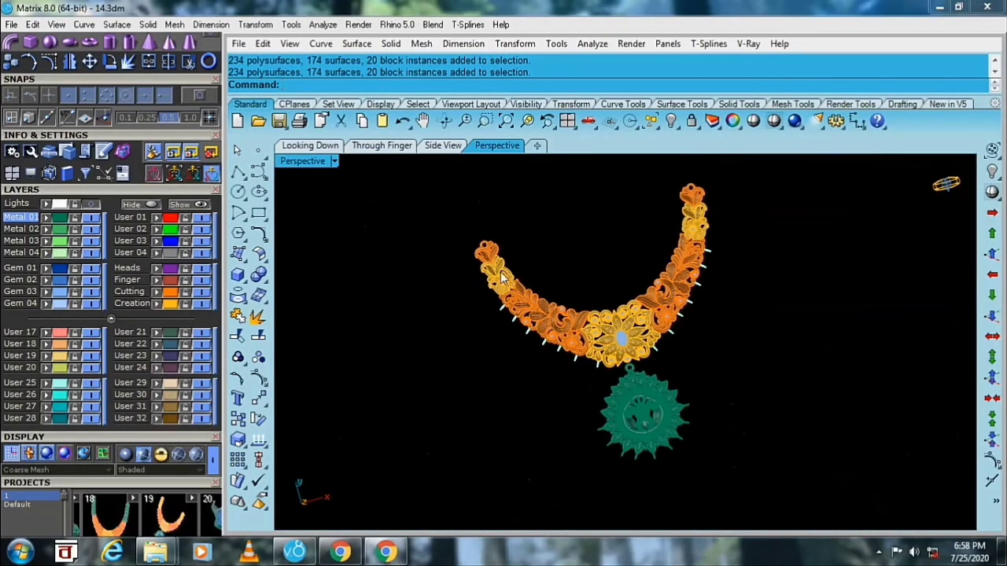
scroll(633, 365, up, 2)
scroll(633, 365, up, 3)
mouse_move(633, 365)
right_down()
mouse_move(510, 252)
mouse_move(546, 225)
mouse_move(643, 243)
mouse_move(719, 364)
mouse_move(679, 389)
mouse_move(334, 183)
right_up()
- Frame the necklace and pendant in the Looking Down view
double_click(306, 165)
click(308, 145)
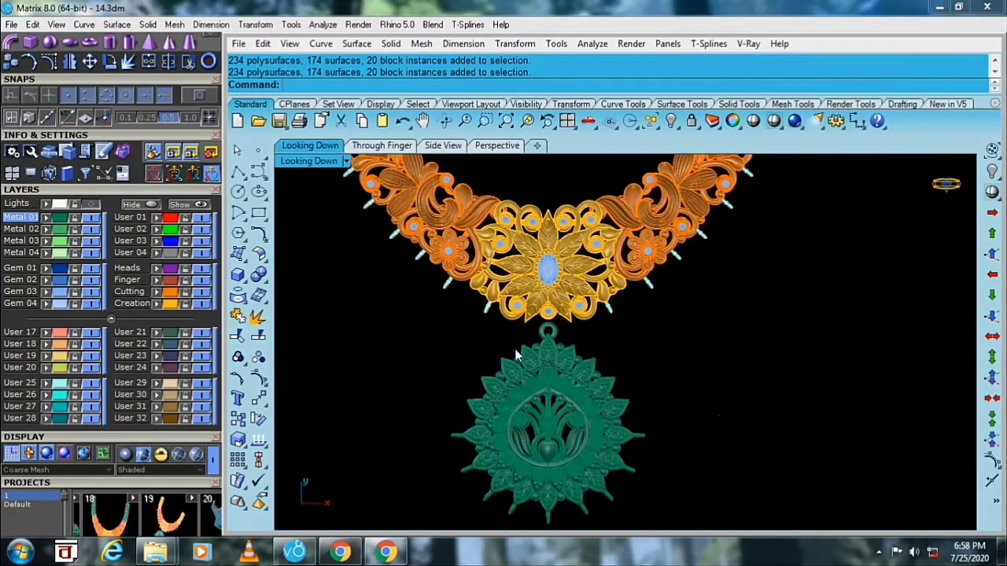
scroll(682, 344, down, 2)
right_drag(682, 344, 689, 402)
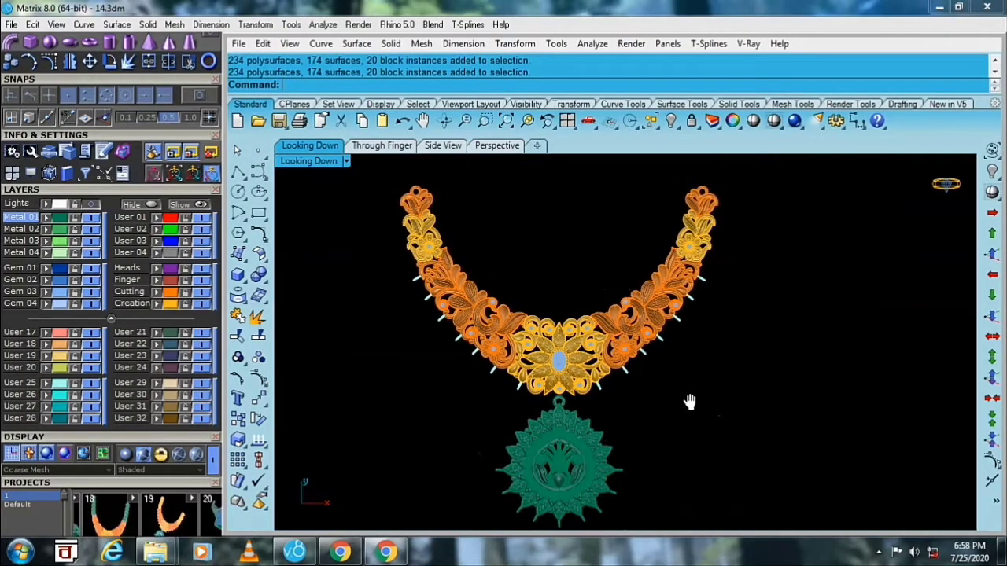